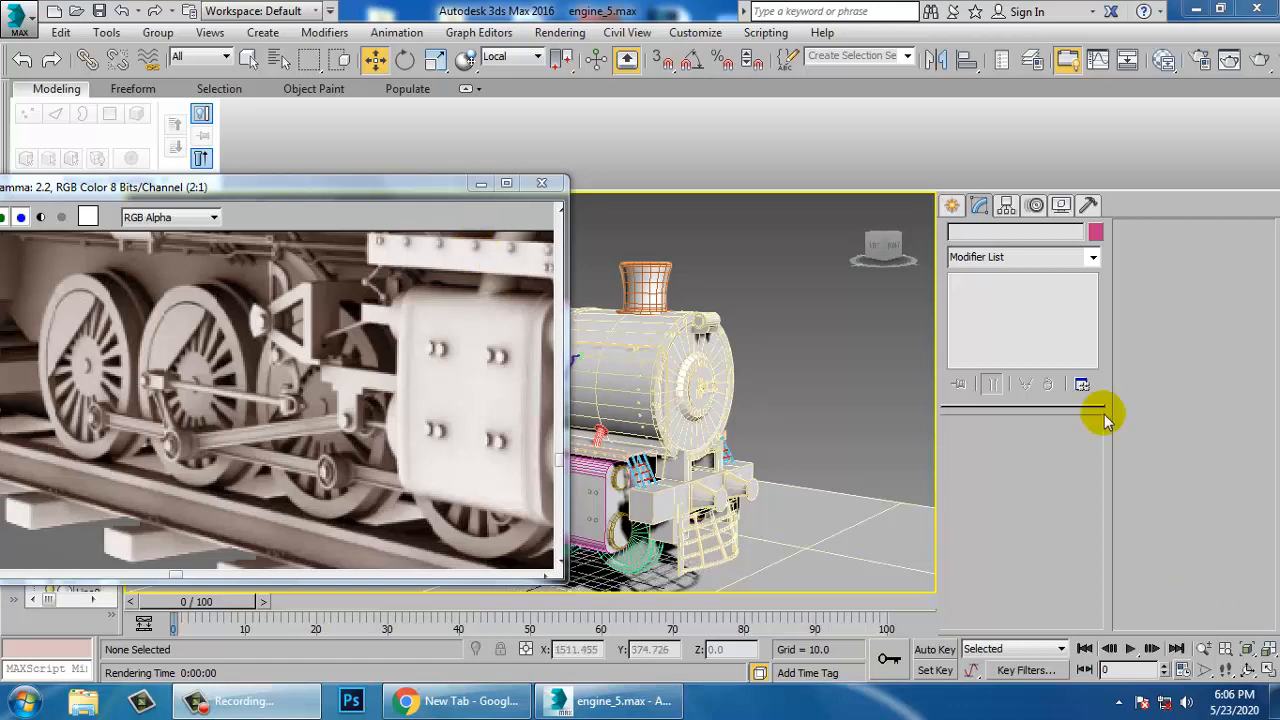
Examine the locomotive's driving wheels against the reference render, in the perspective view and in the left view
middle_click_drag(820, 356, 900, 290, "alt")
scroll(778, 386, "up", 5)
scroll(750, 330, "up", 3)
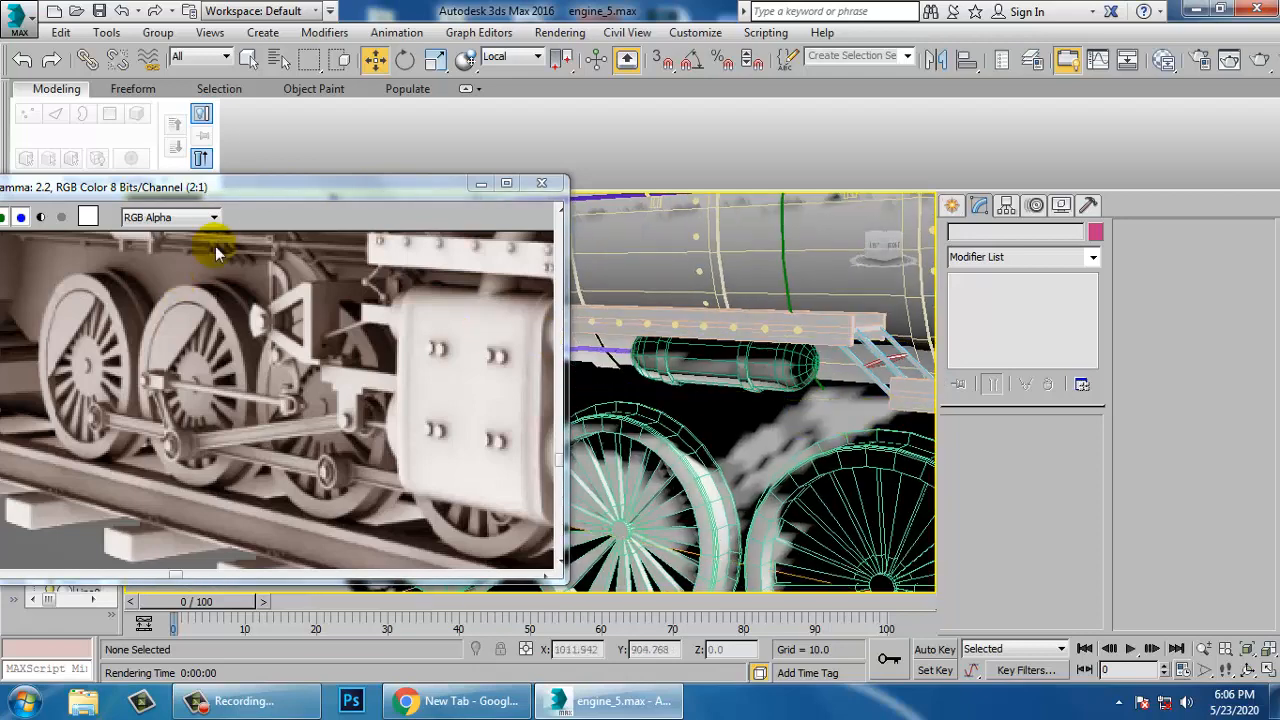
left_click_drag(226, 198, 278, 176)
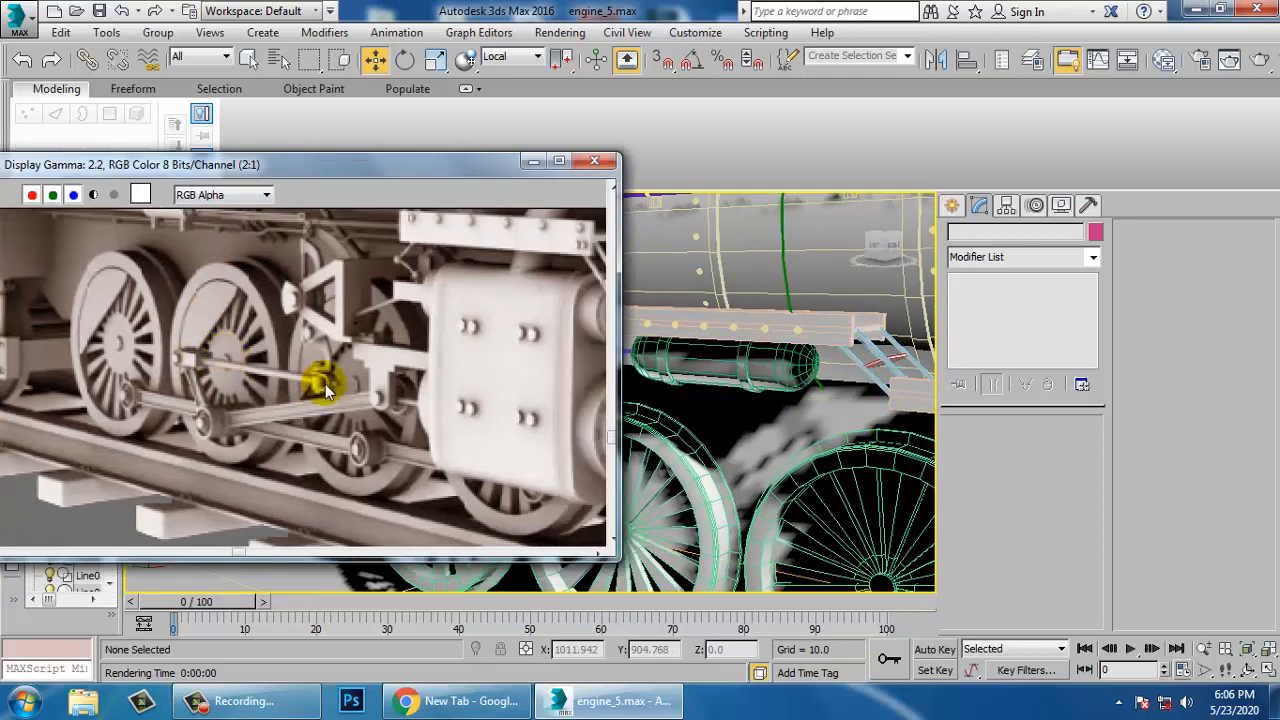
middle_click_drag(685, 445, 811, 426)
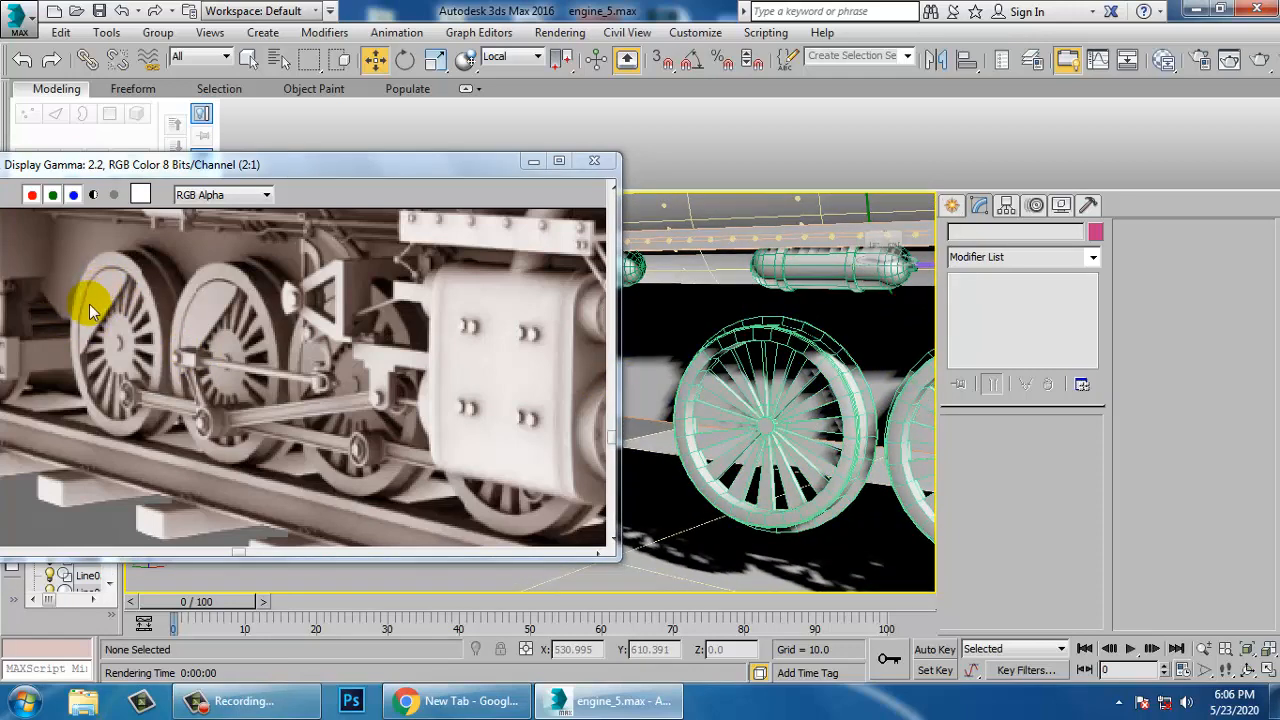
left_click(952, 205)
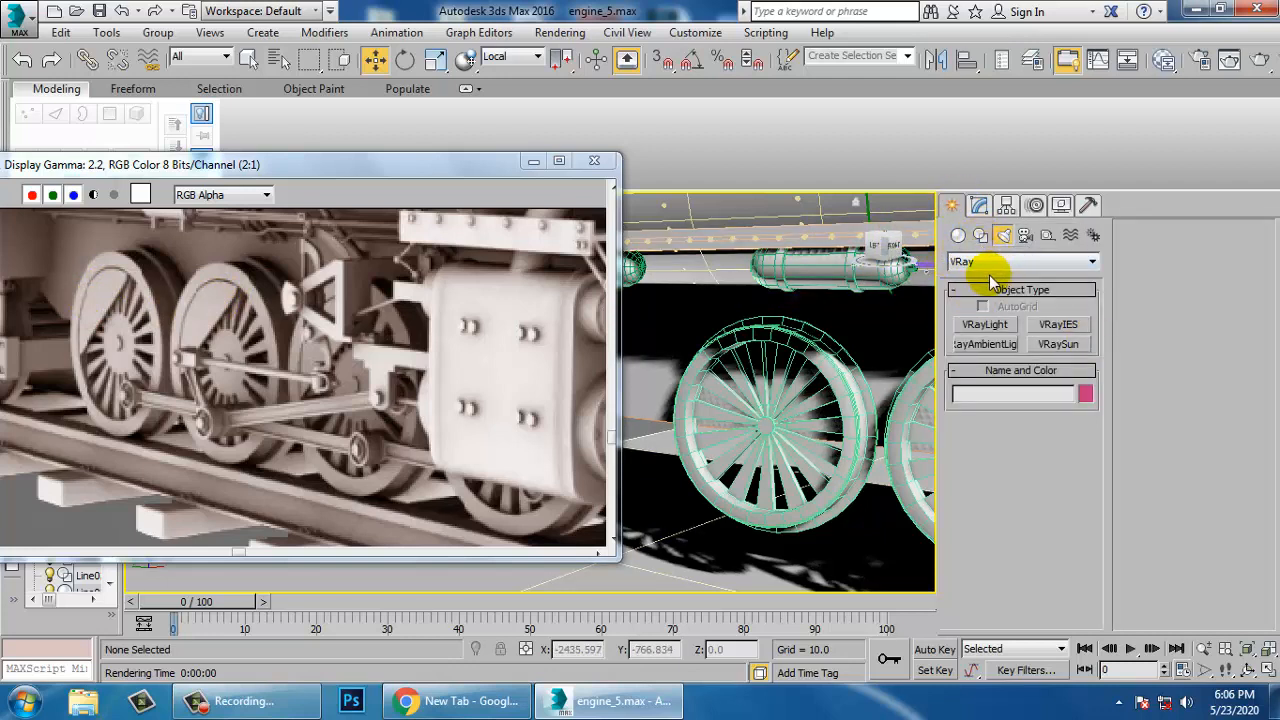
key("alt+w")
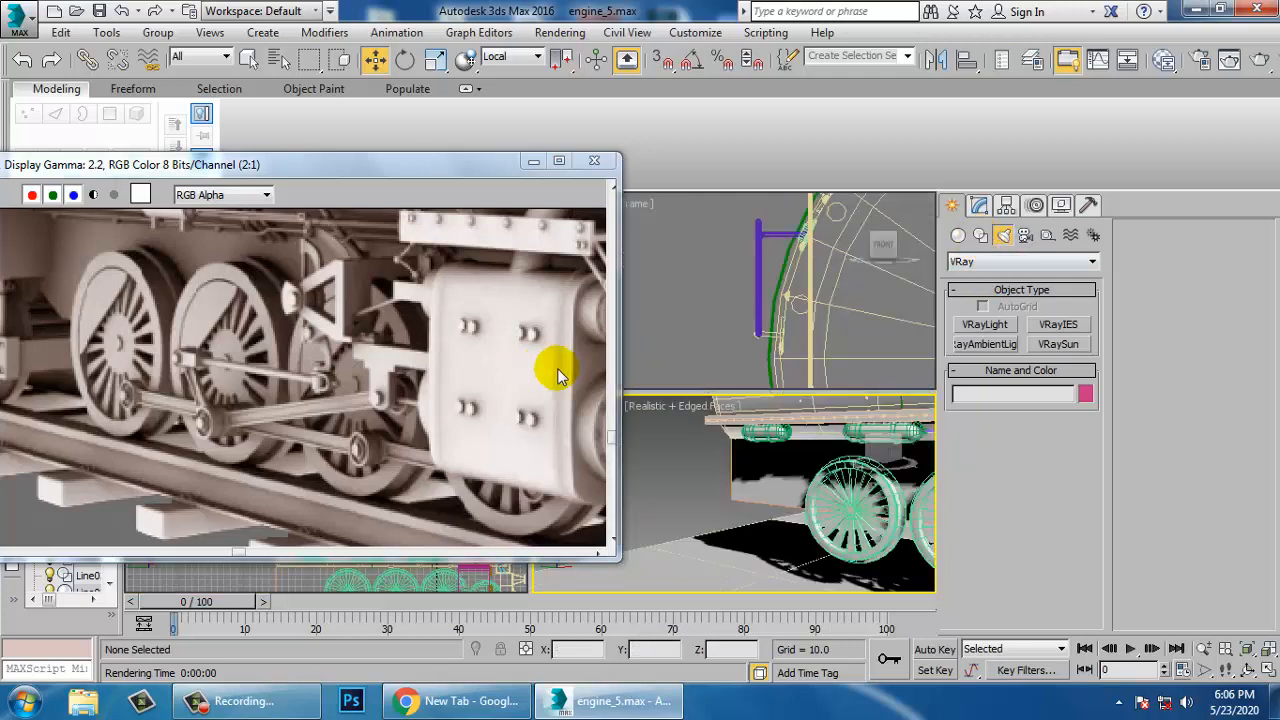
left_click_drag(404, 176, 263, 186)
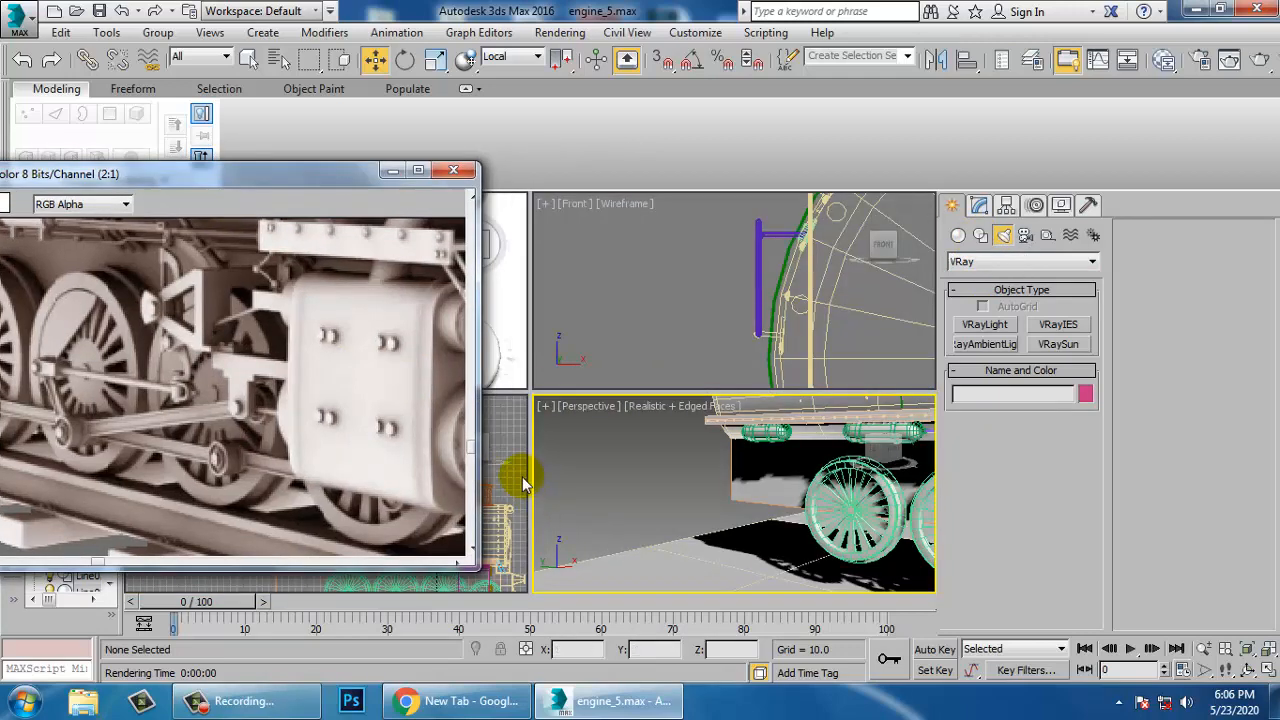
key("alt+w")
middle_click_drag(652, 470, 754, 385)
scroll(617, 377, "up", 3)
middle_click_drag(617, 377, 801, 431)
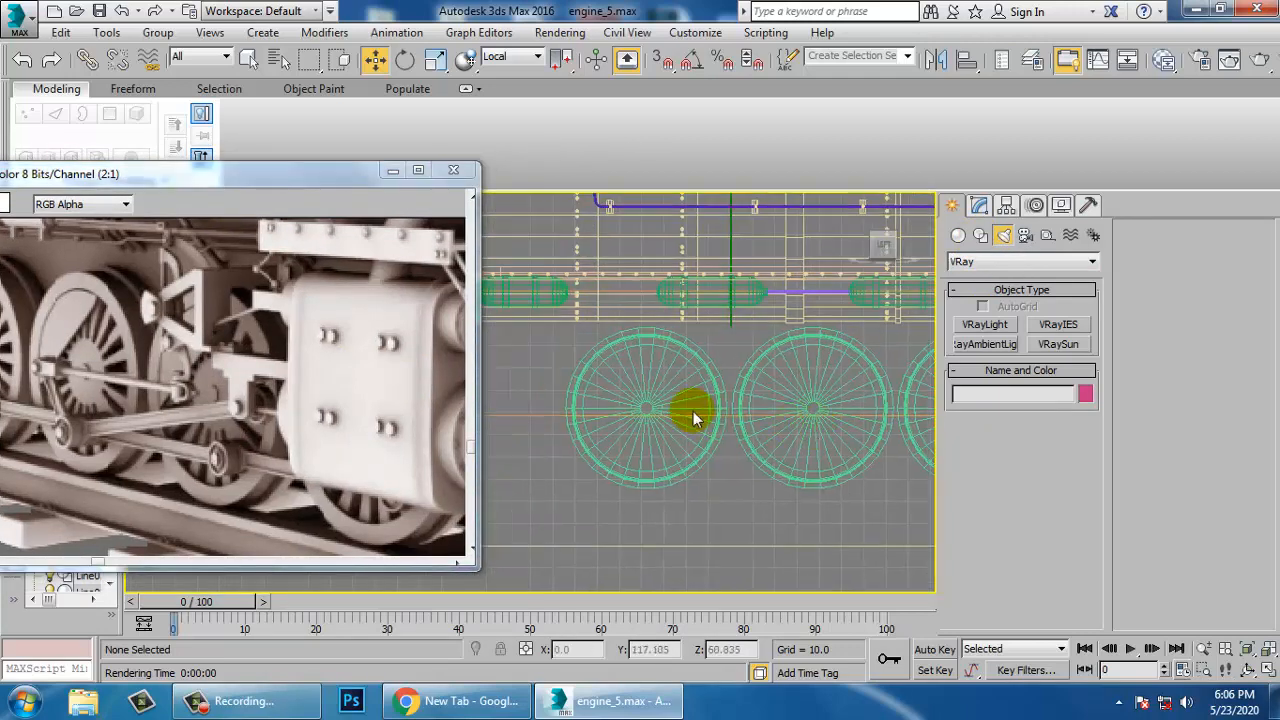
Draw a circle with a radius of about 30.3 centred on the rear driving wheel's hub, just inside the rim
scroll(693, 411, "up", 3)
left_click(703, 435)
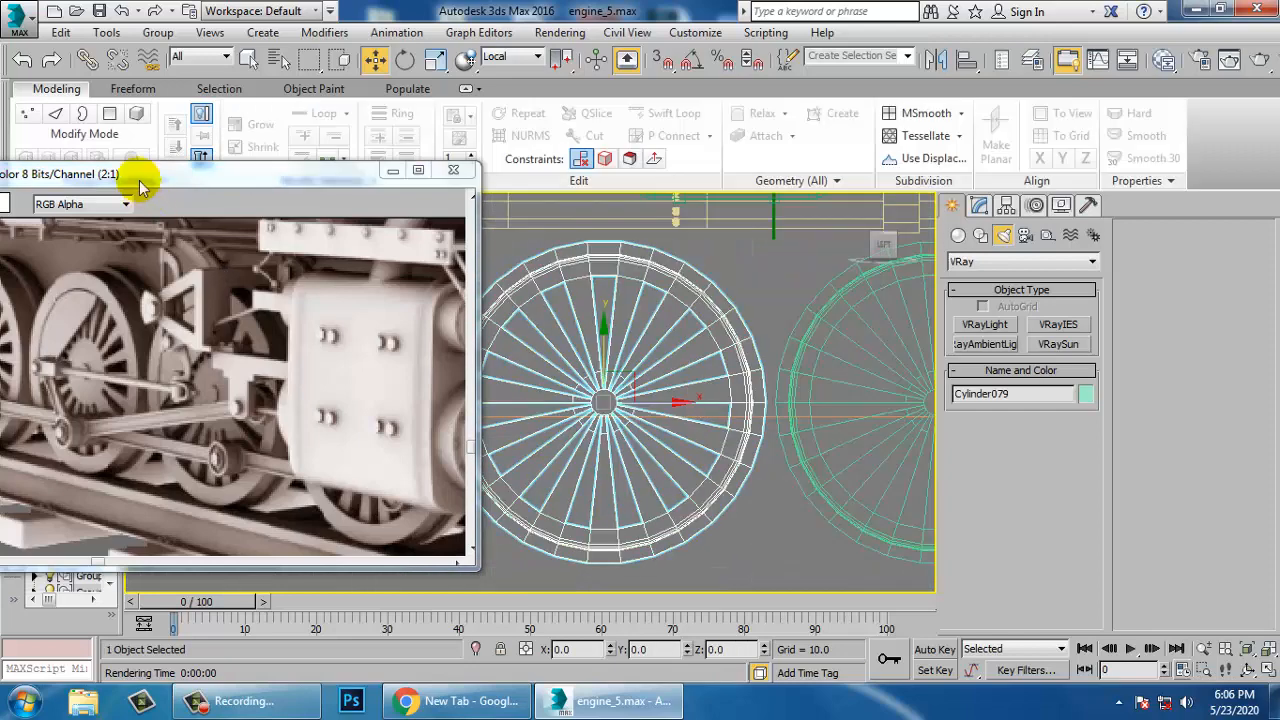
left_click_drag(140, 187, 258, 178)
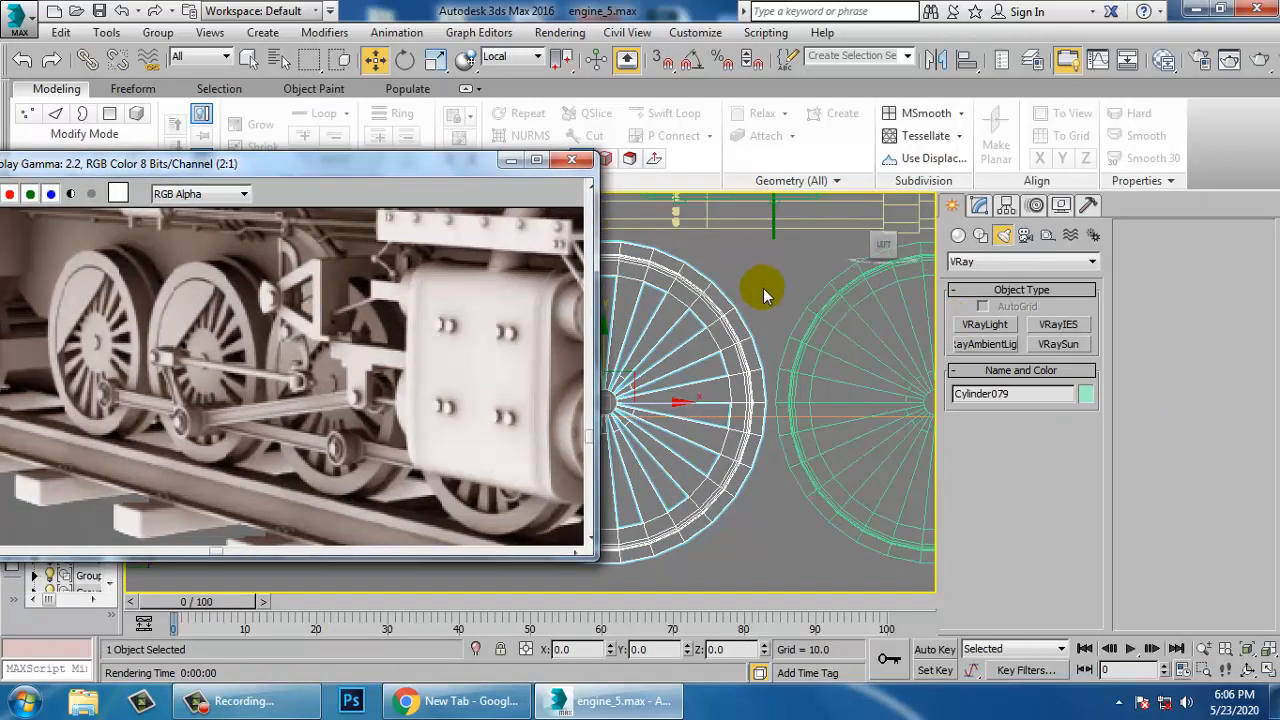
middle_click_drag(766, 286, 849, 280)
left_click(980, 234)
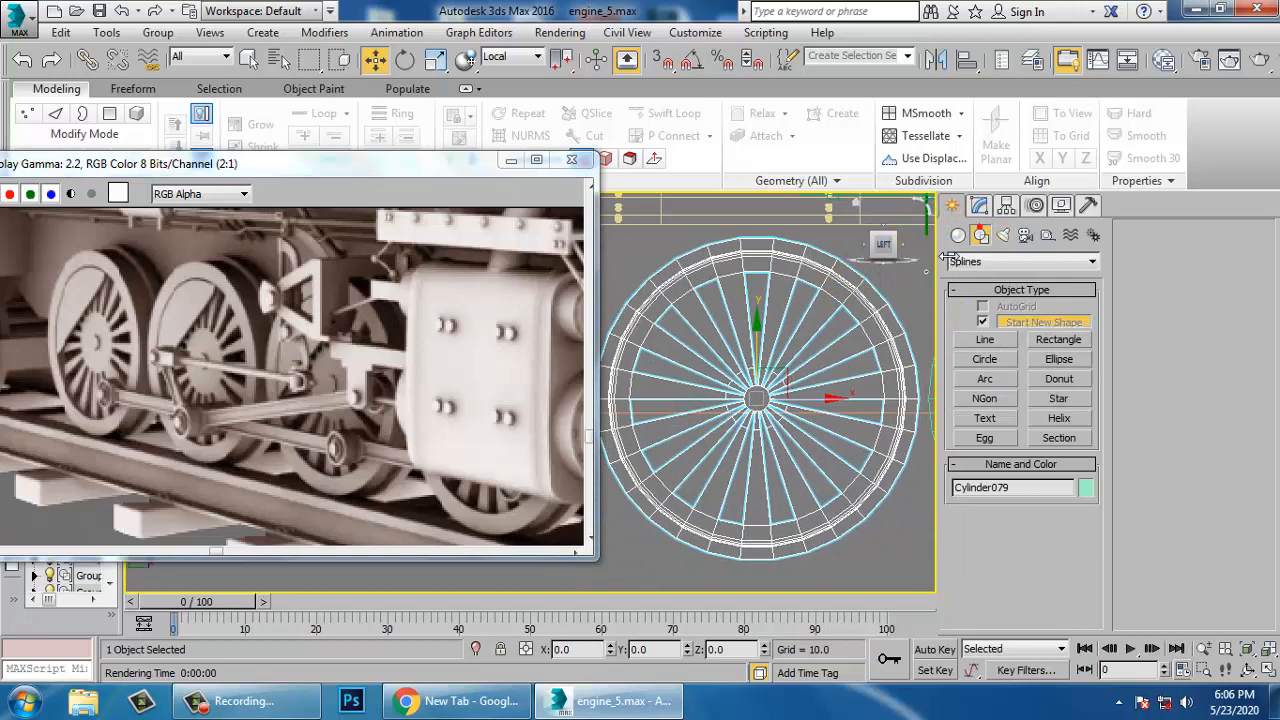
left_click(986, 379)
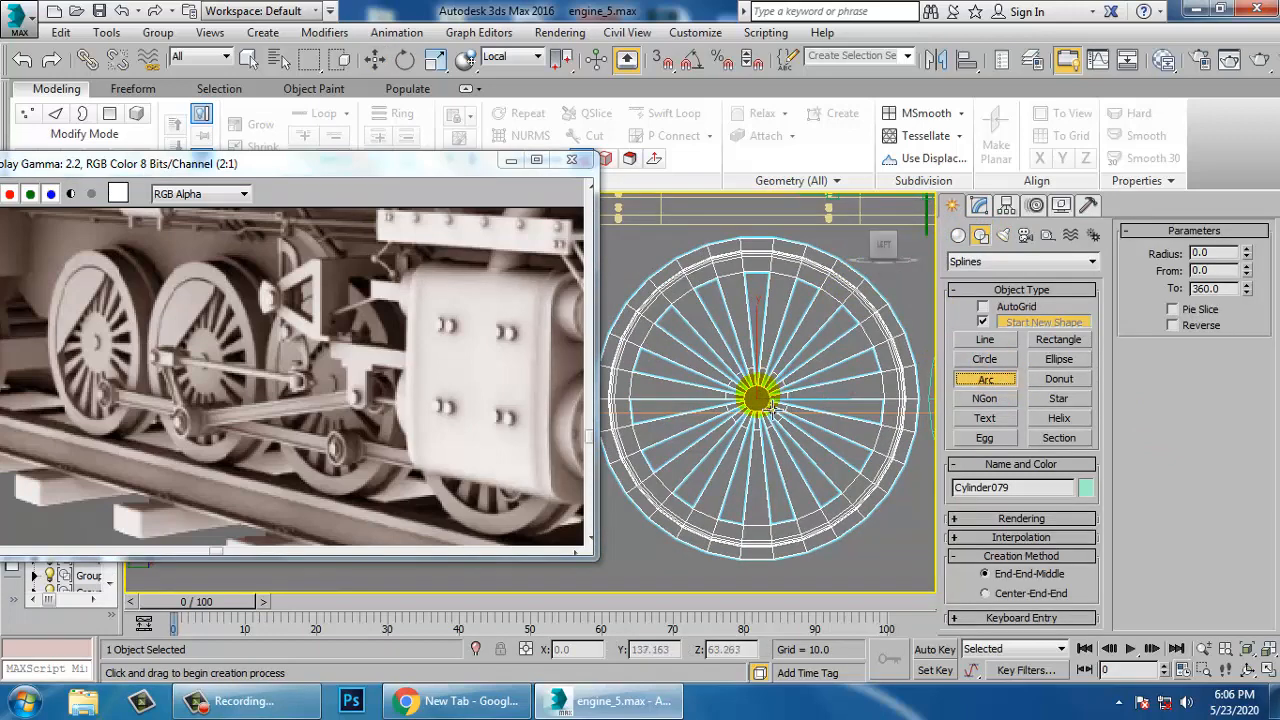
left_click(1004, 360)
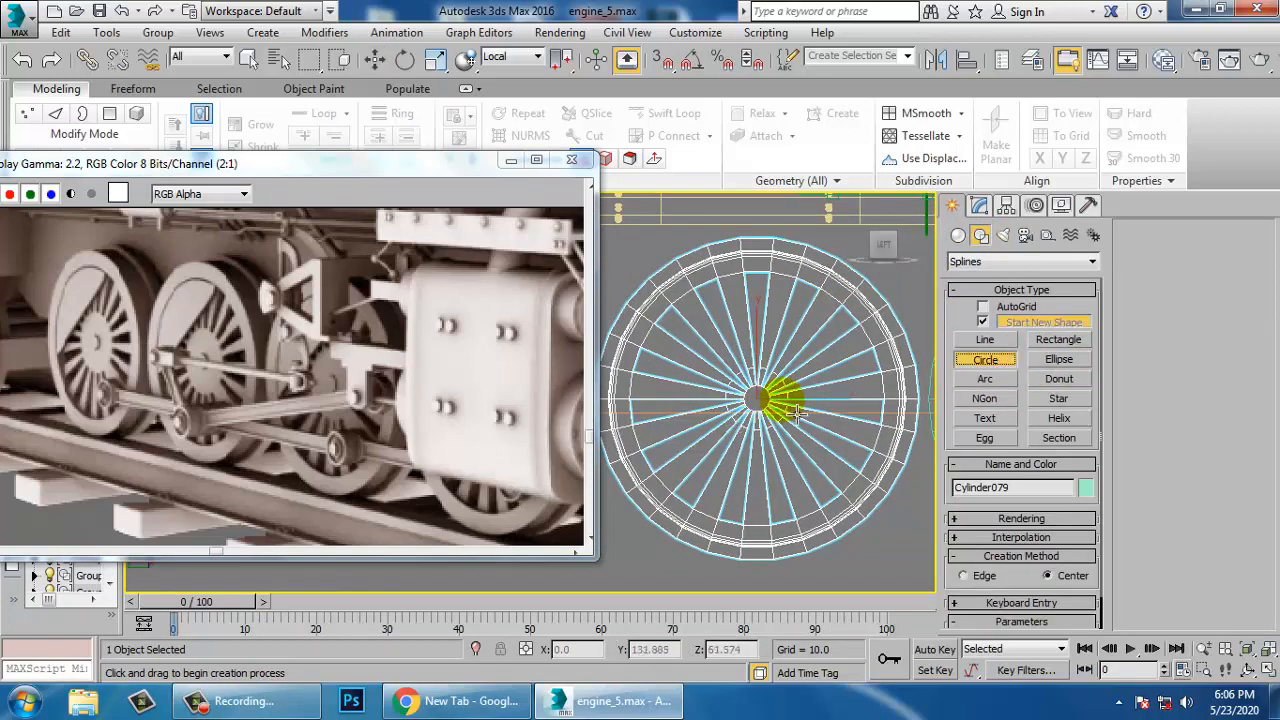
left_click_drag(770, 410, 865, 507)
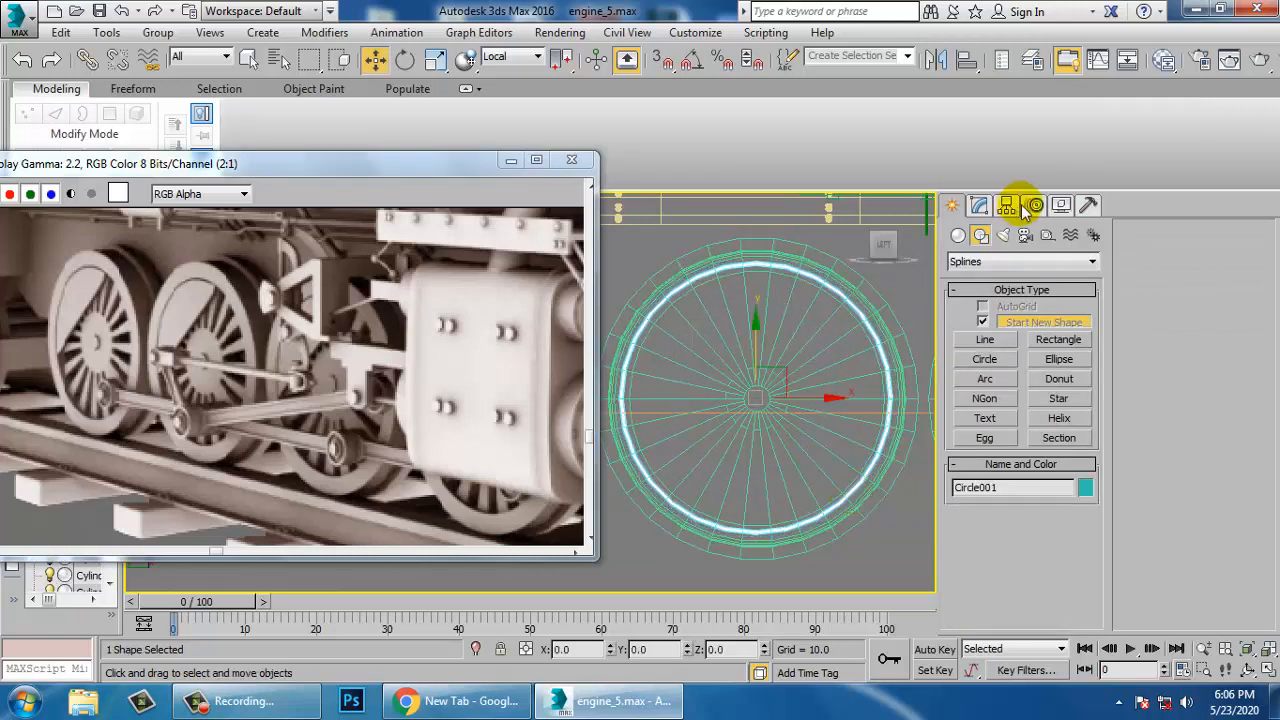
Convert the circle on the wheel to an Editable Spline
left_click(979, 205)
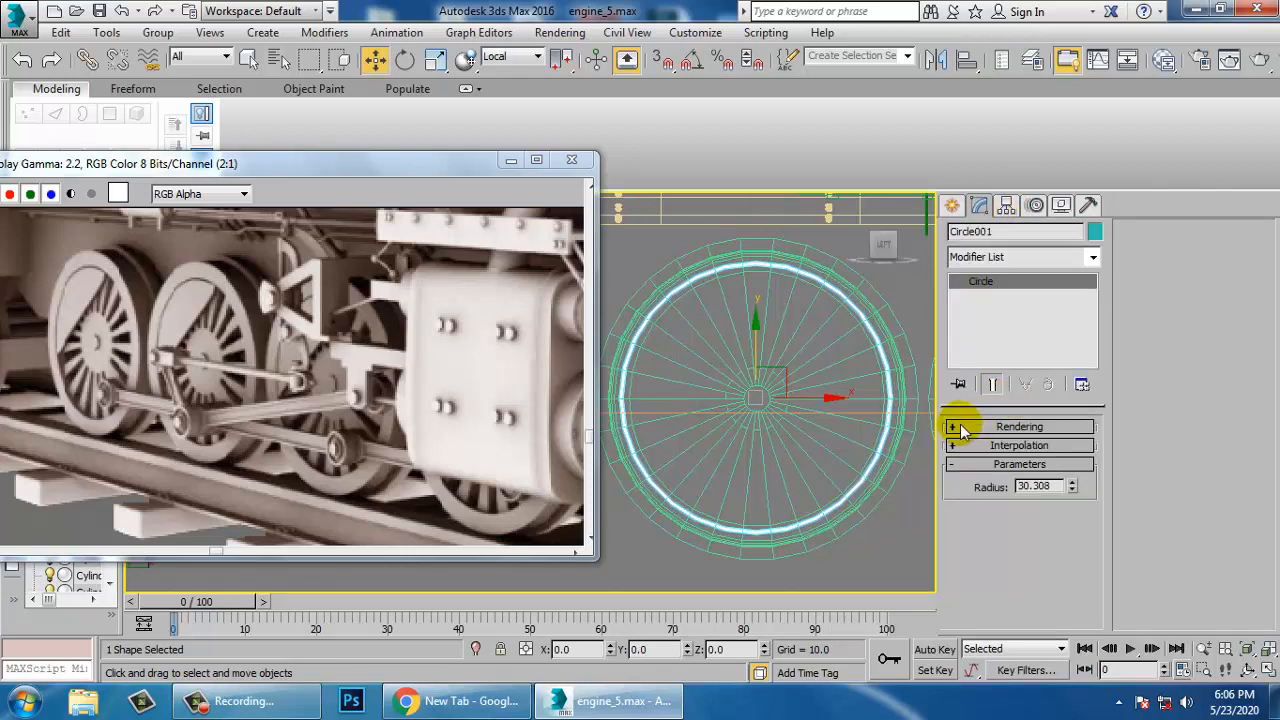
right_click(1005, 290)
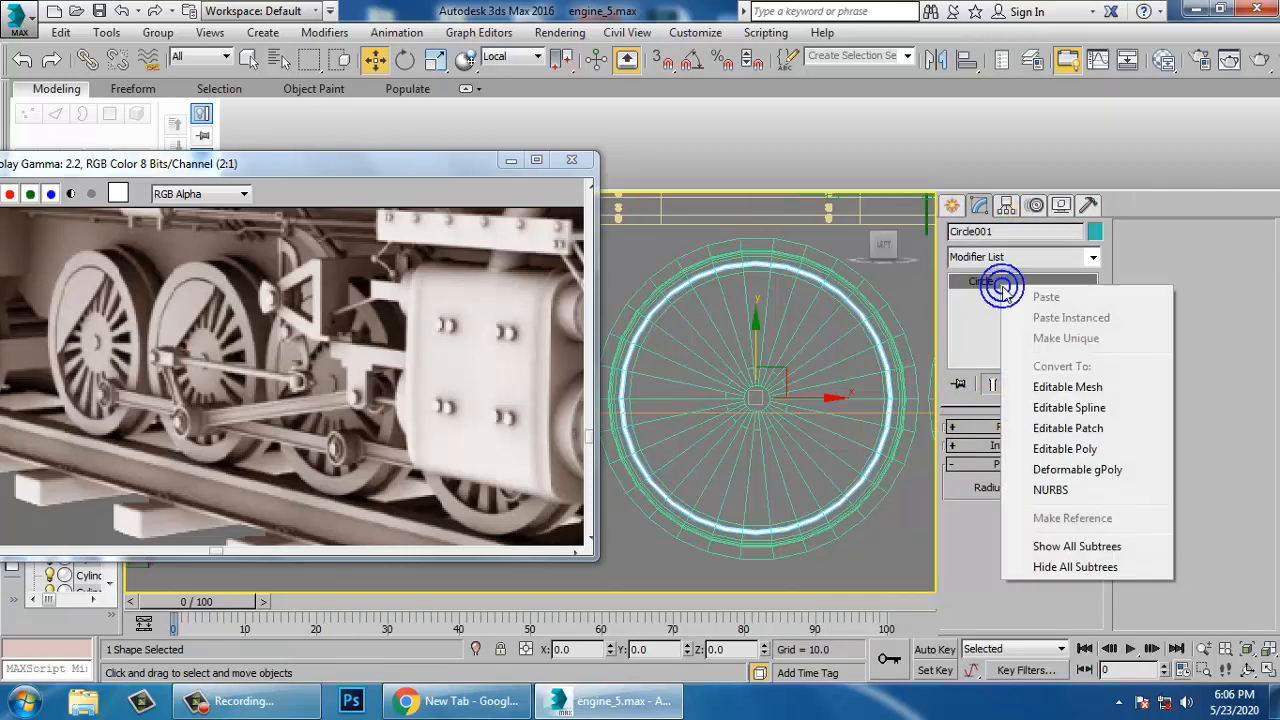
left_click(1083, 410)
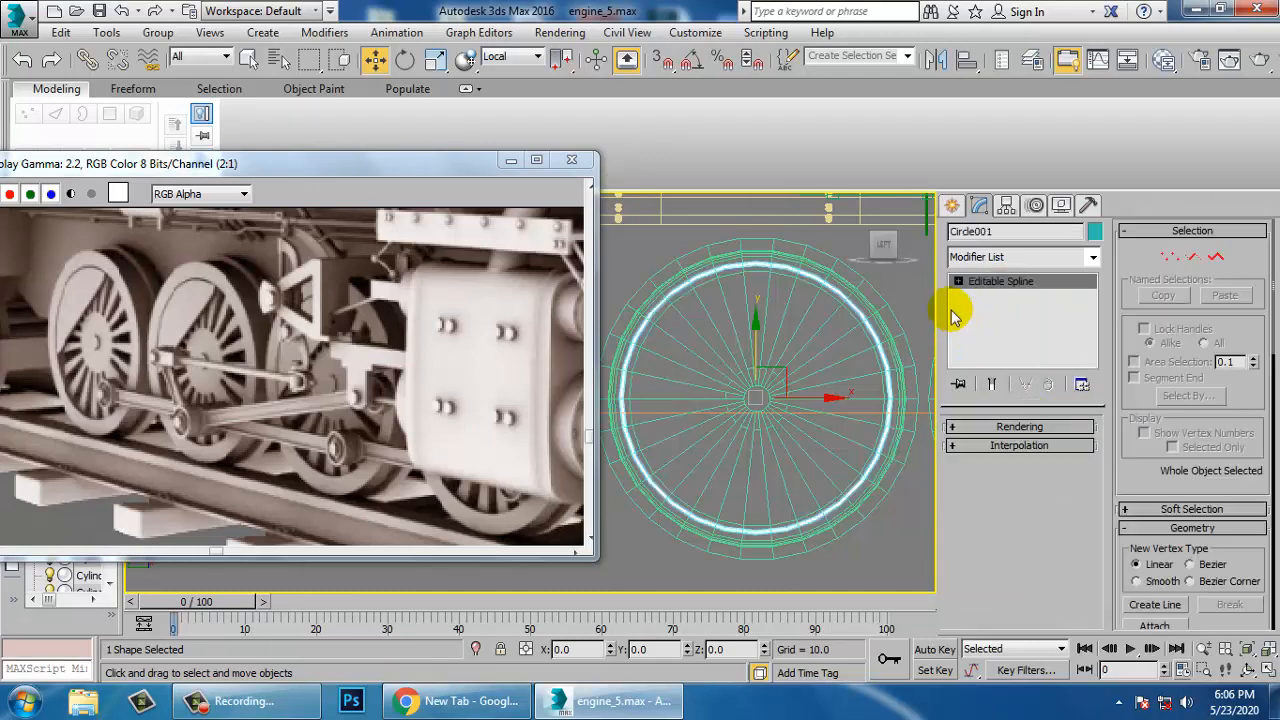
Break the circle spline at its lowest vertex and test the split by shifting the loose end
left_click(992, 297)
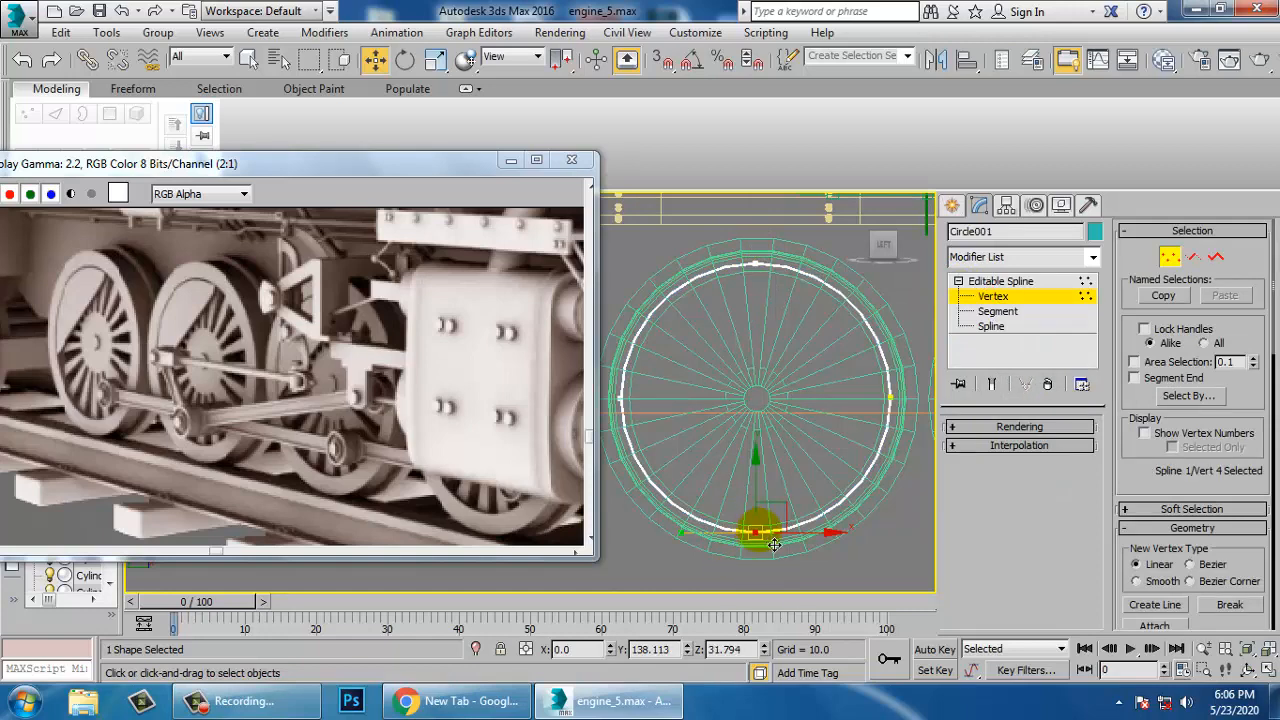
right_click(757, 486)
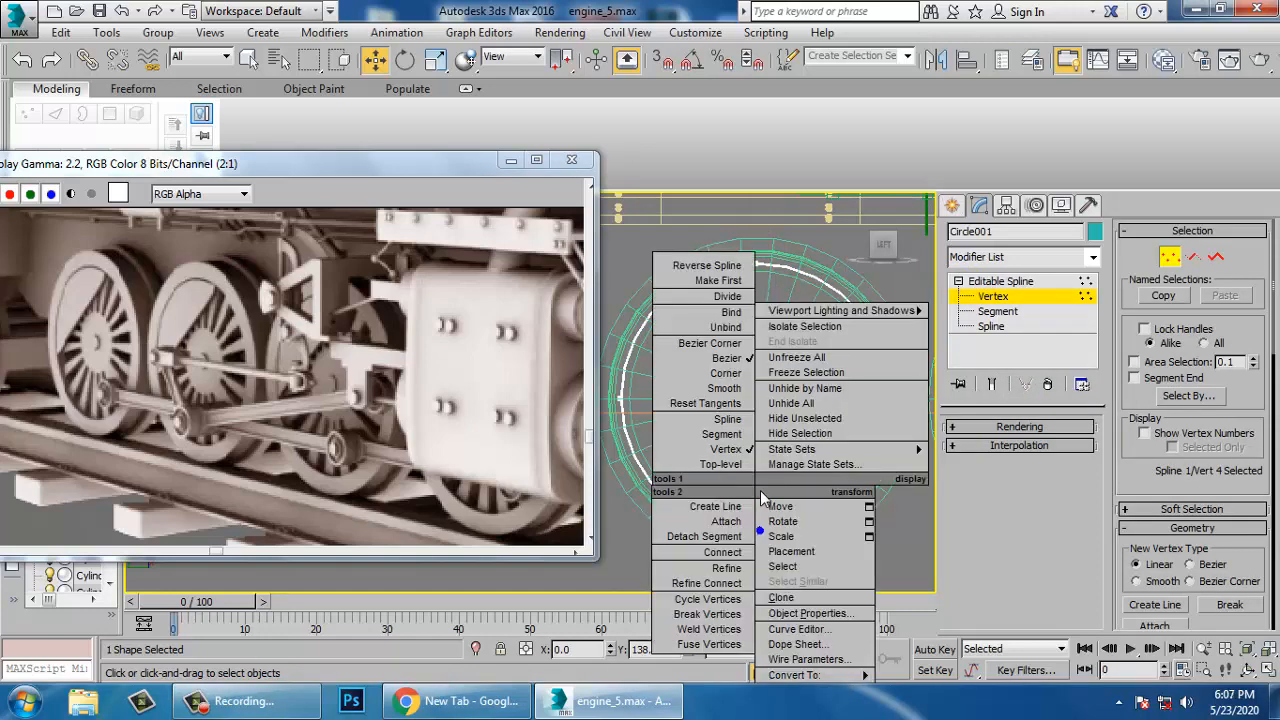
left_click(709, 614)
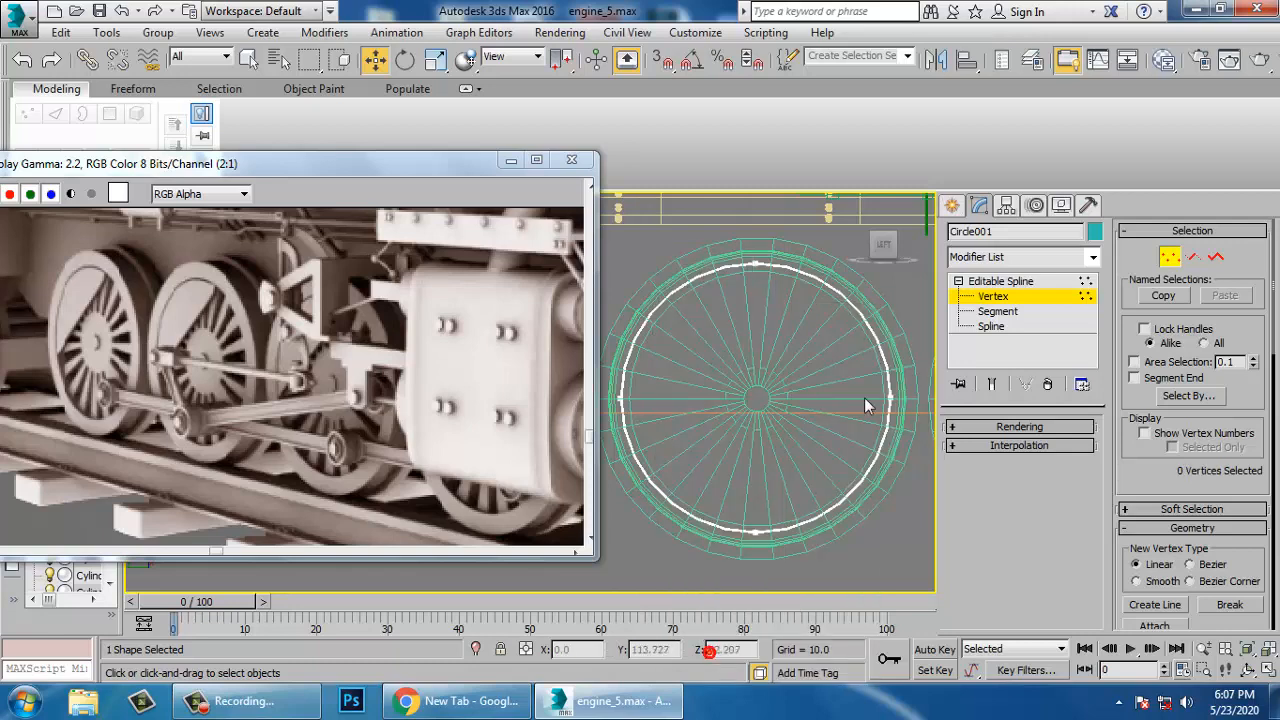
left_click(773, 541)
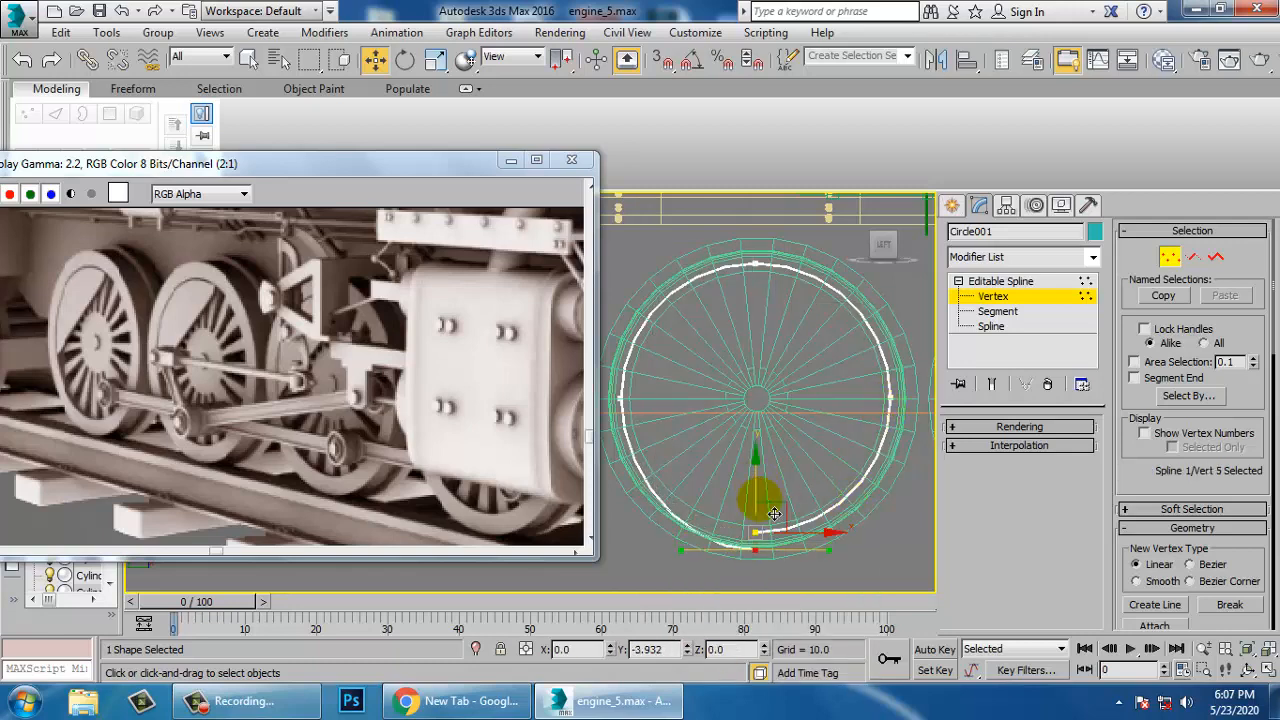
mouse_move(774, 514)
left_mouse_down()
mouse_move(766, 522)
mouse_move(797, 521)
left_mouse_up()
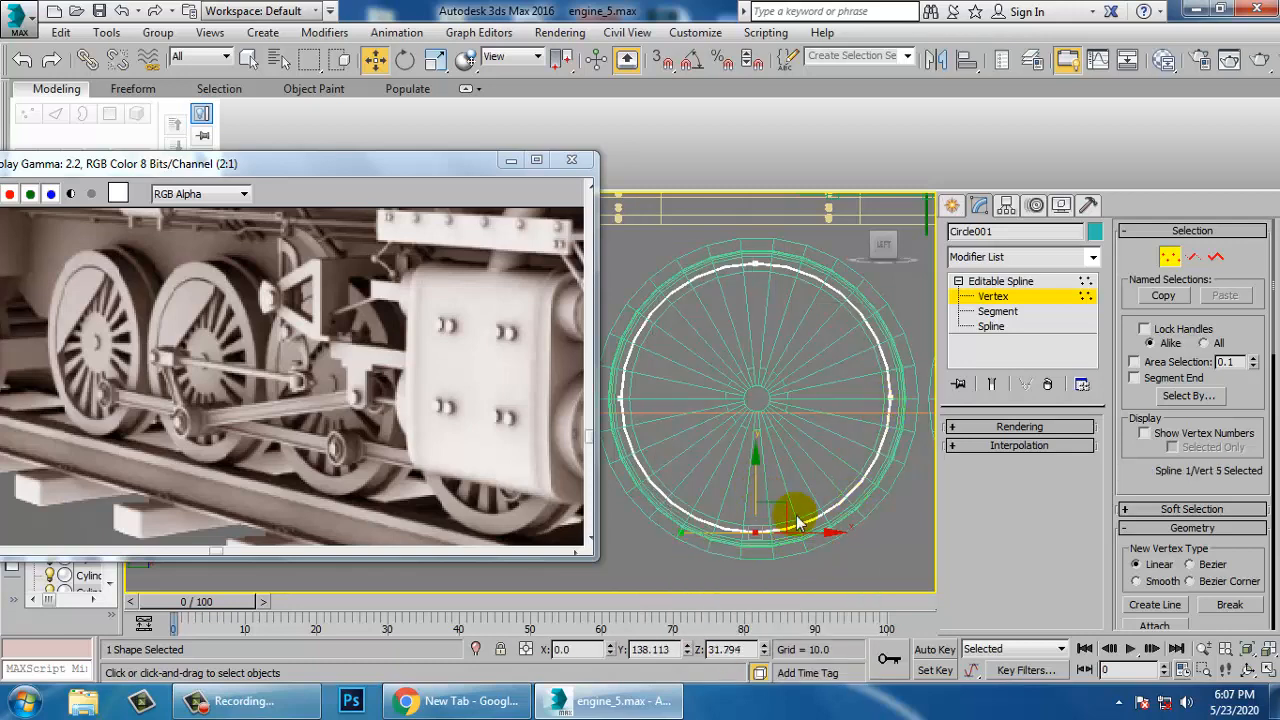
Break the circle's right vertex and delete vertices until only the upper-left quarter arc is left
left_click(890, 398)
right_click(884, 393)
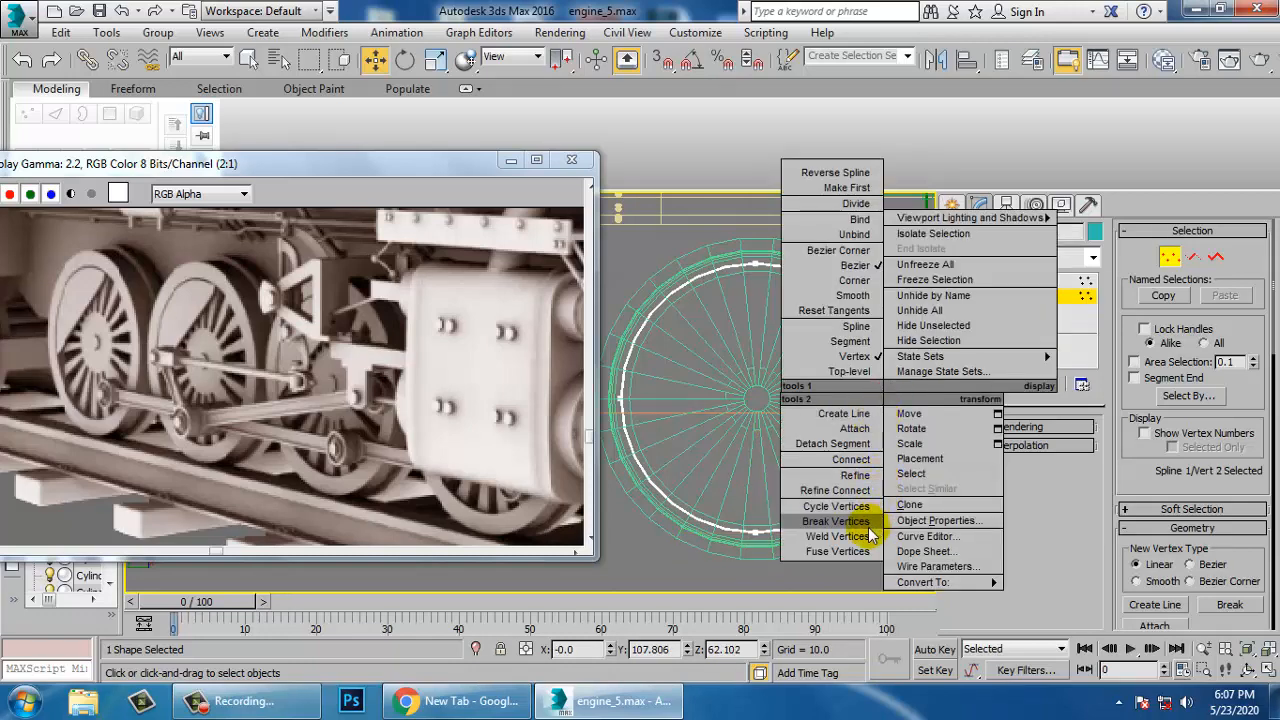
left_click(836, 521)
left_click(890, 398)
key("Delete")
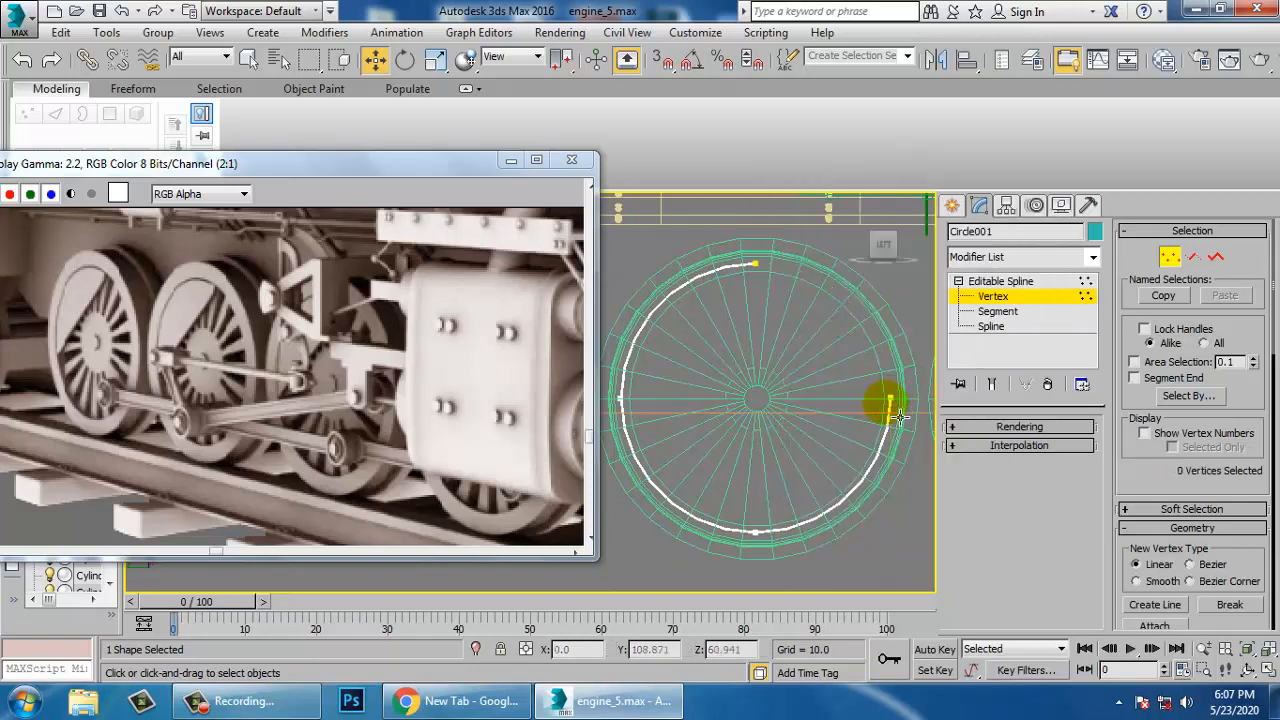
left_click(889, 398)
key("Delete")
left_click(738, 548)
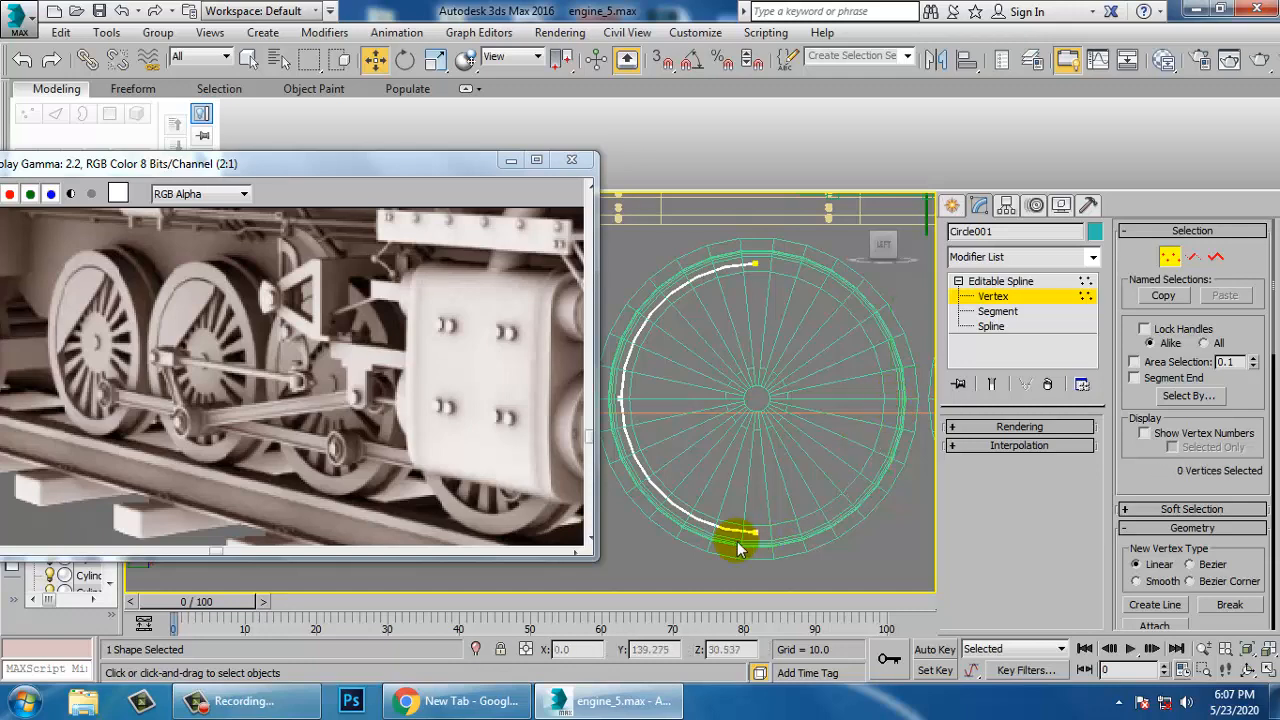
key("Delete")
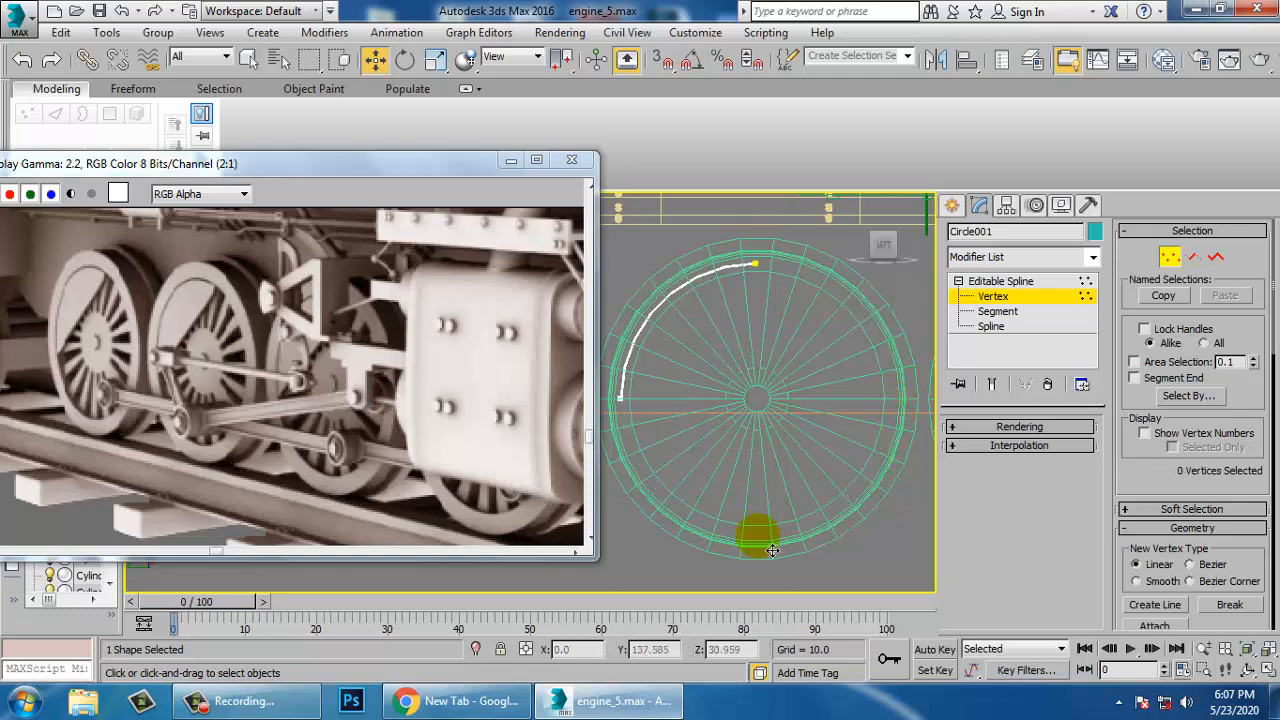
Leave vertex editing and draw a straight line about 43 units long joining the two ends of the quarter arc
scroll(728, 406, "up", 4)
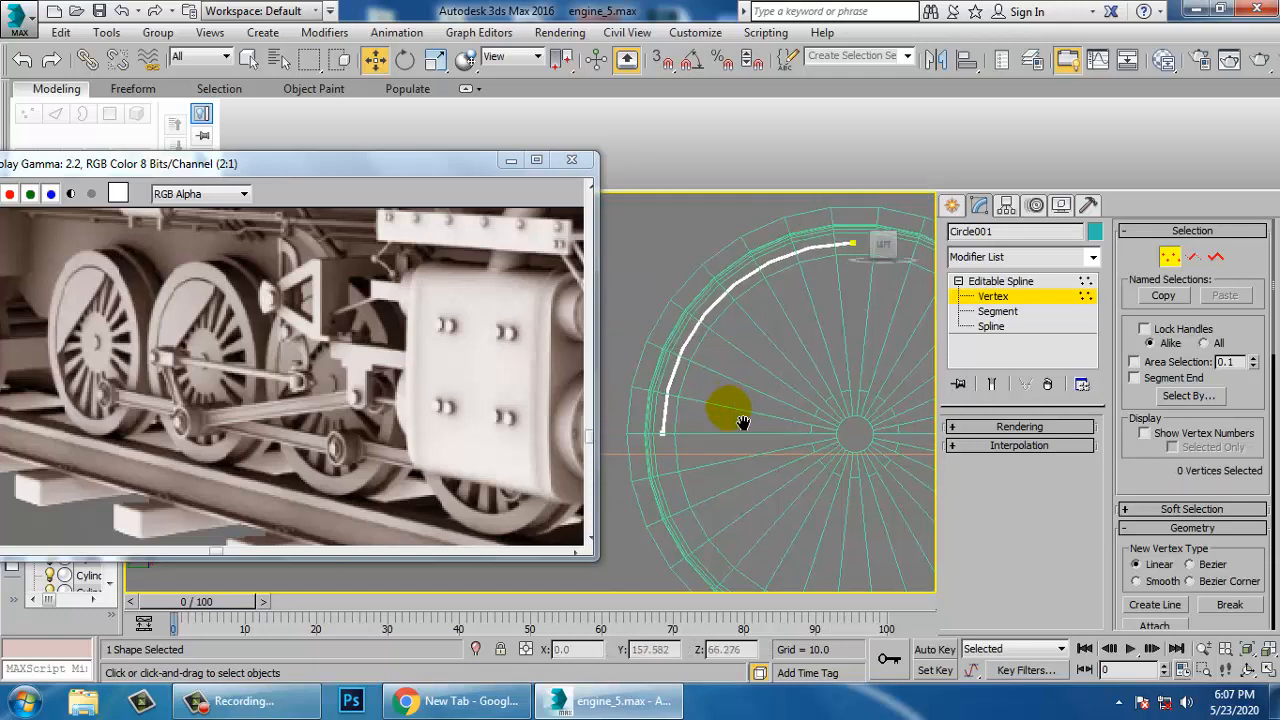
left_click(1005, 281)
left_click(952, 205)
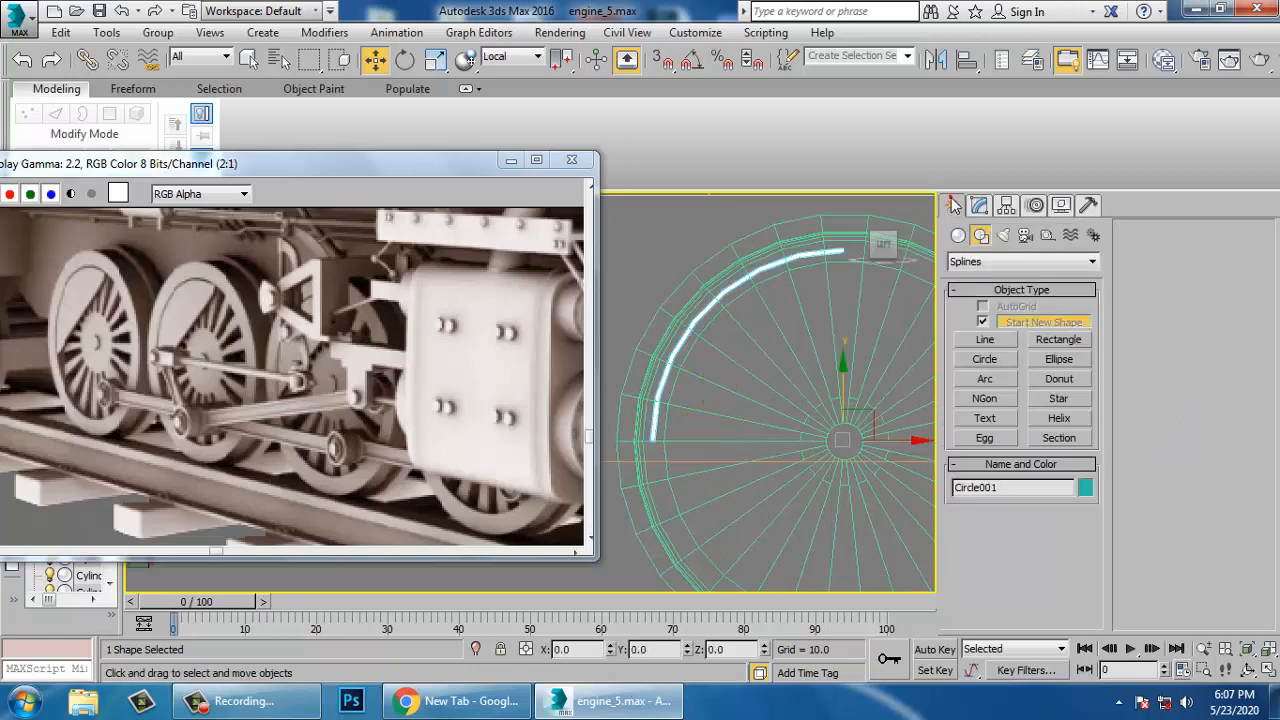
left_click(986, 341)
left_click(665, 456)
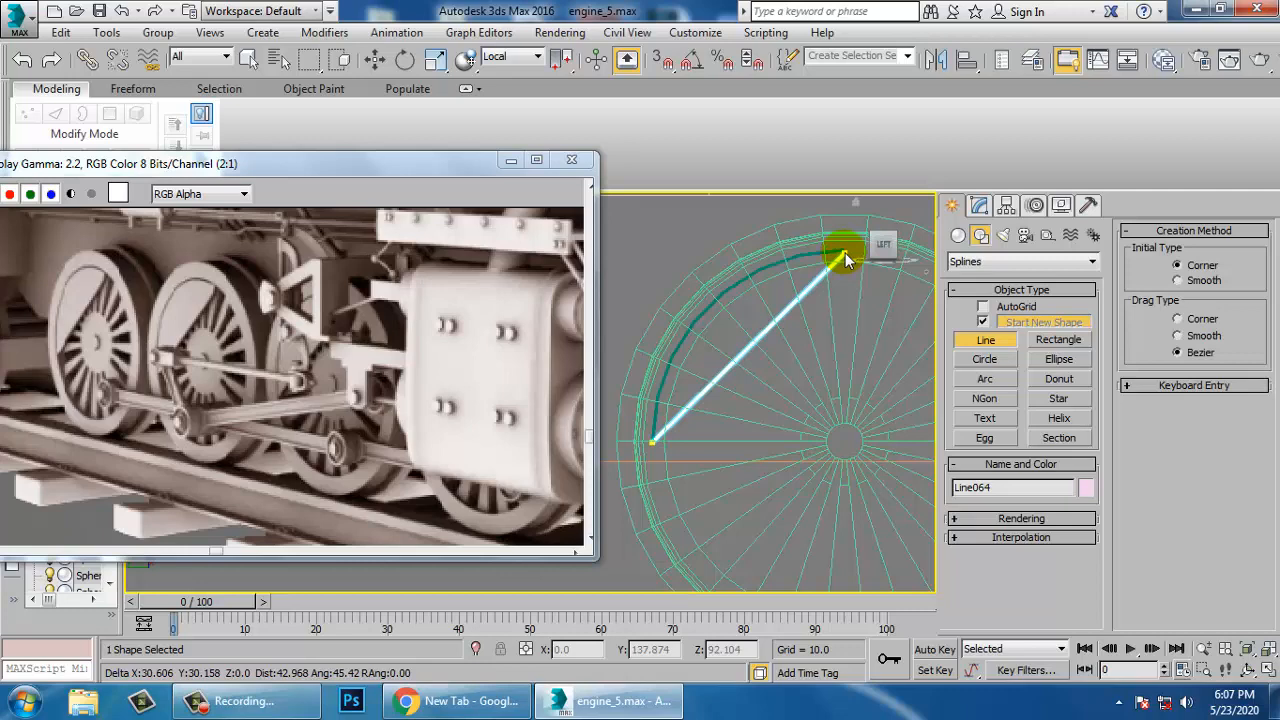
right_click(845, 254)
right_click(845, 254)
Select the line and the quarter arc together in the perspective view and move them sideways onto the rear wheel's outer face
key("alt+w")
right_click(797, 452)
key("alt+w")
scroll(797, 452, "down", 4)
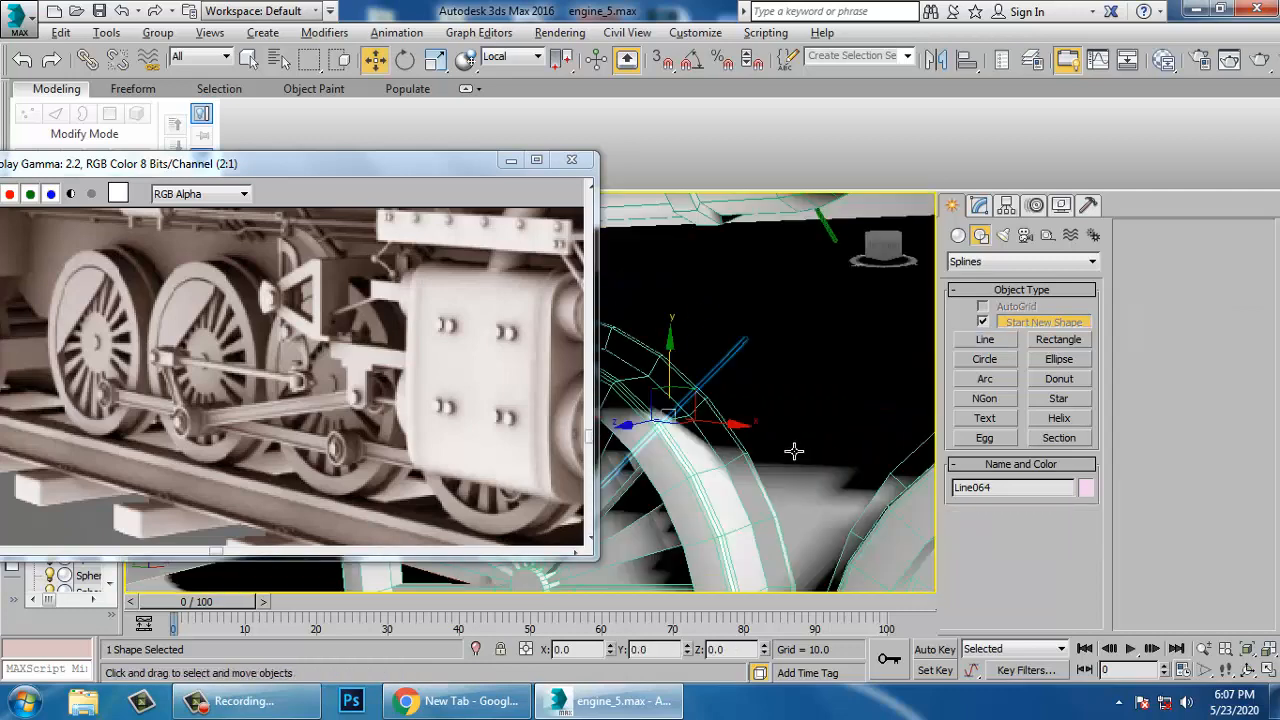
key("F3")
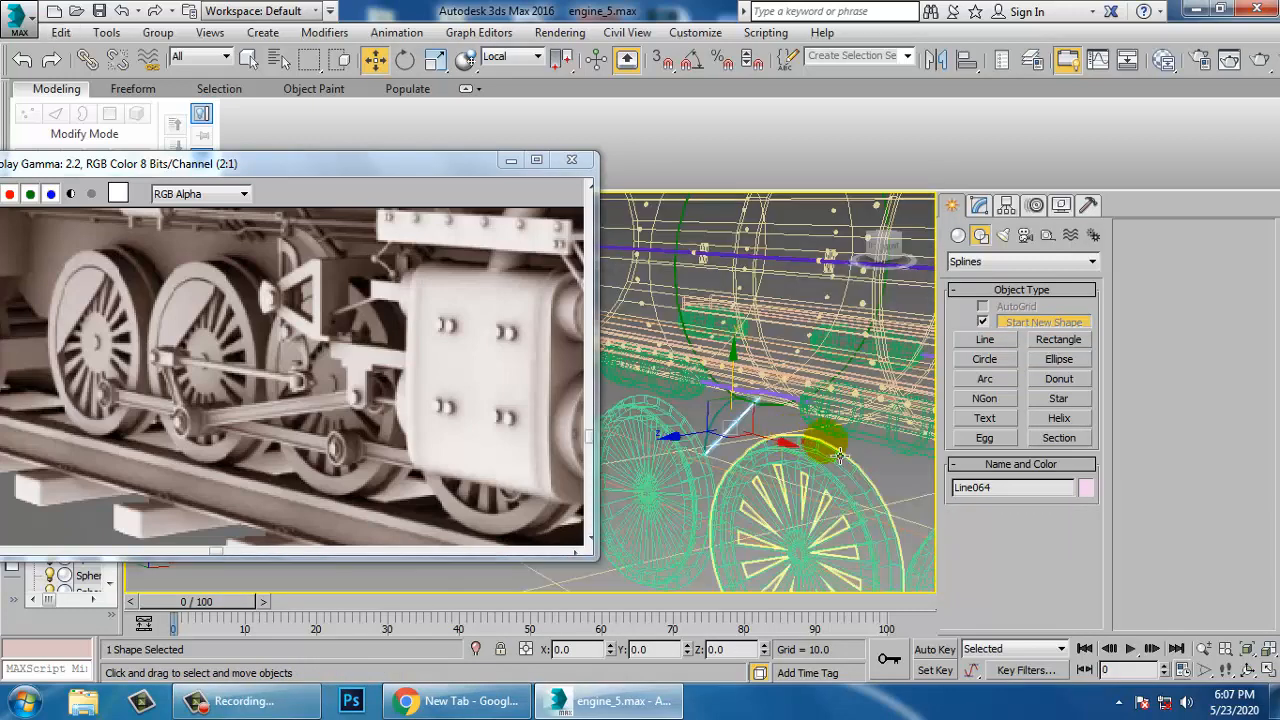
middle_click_drag(830, 448, 754, 445, "alt")
scroll(726, 454, "up", 4)
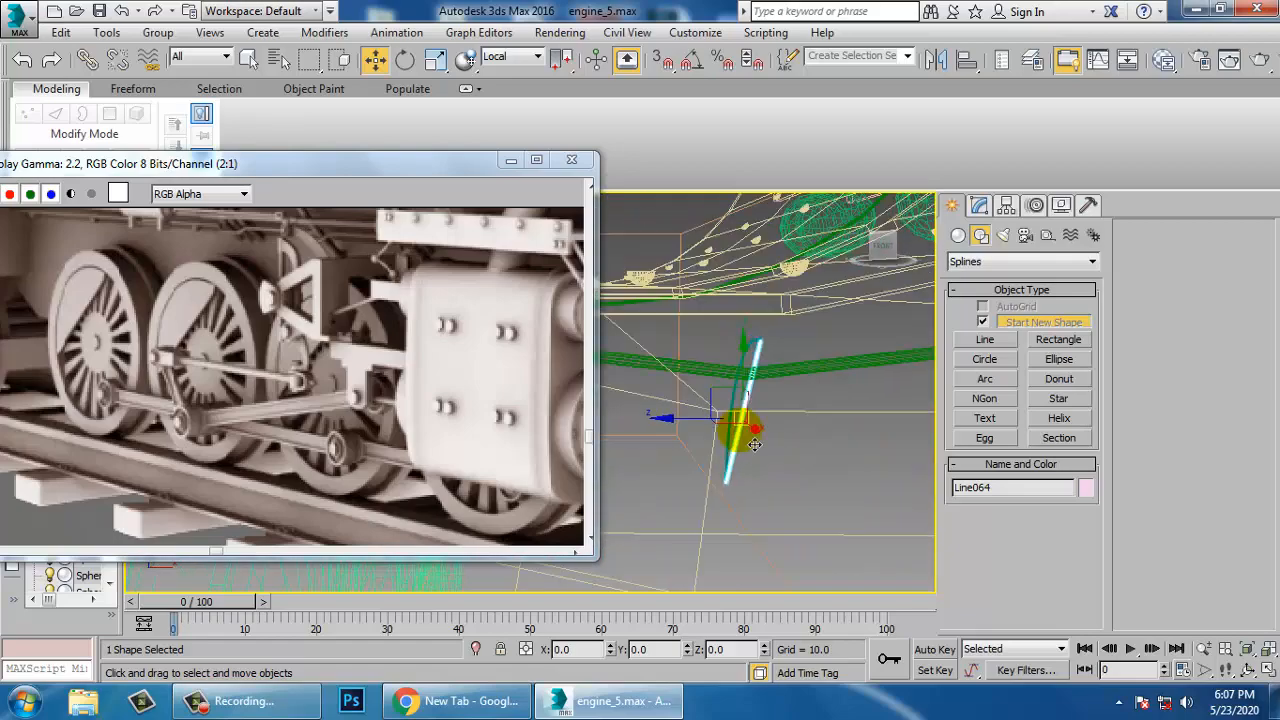
left_click(771, 349, "ctrl")
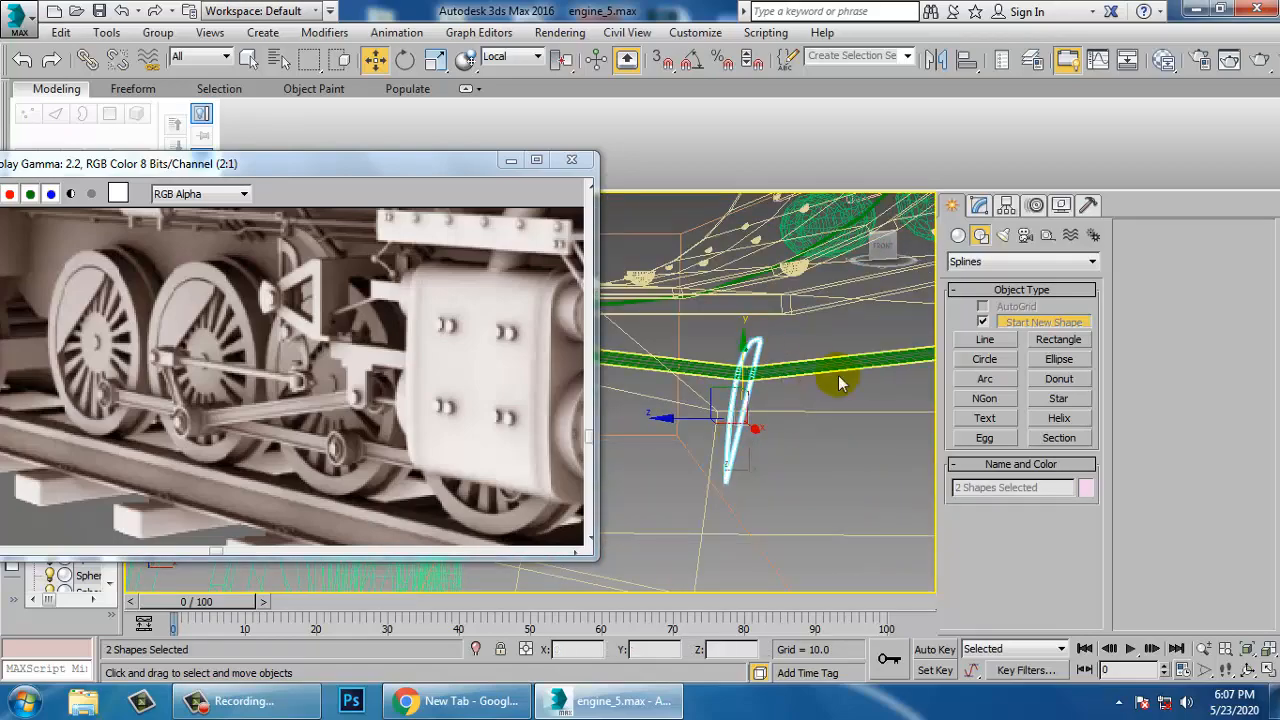
middle_click_drag(840, 383, 829, 423, "alt")
scroll(824, 443, "down", 5)
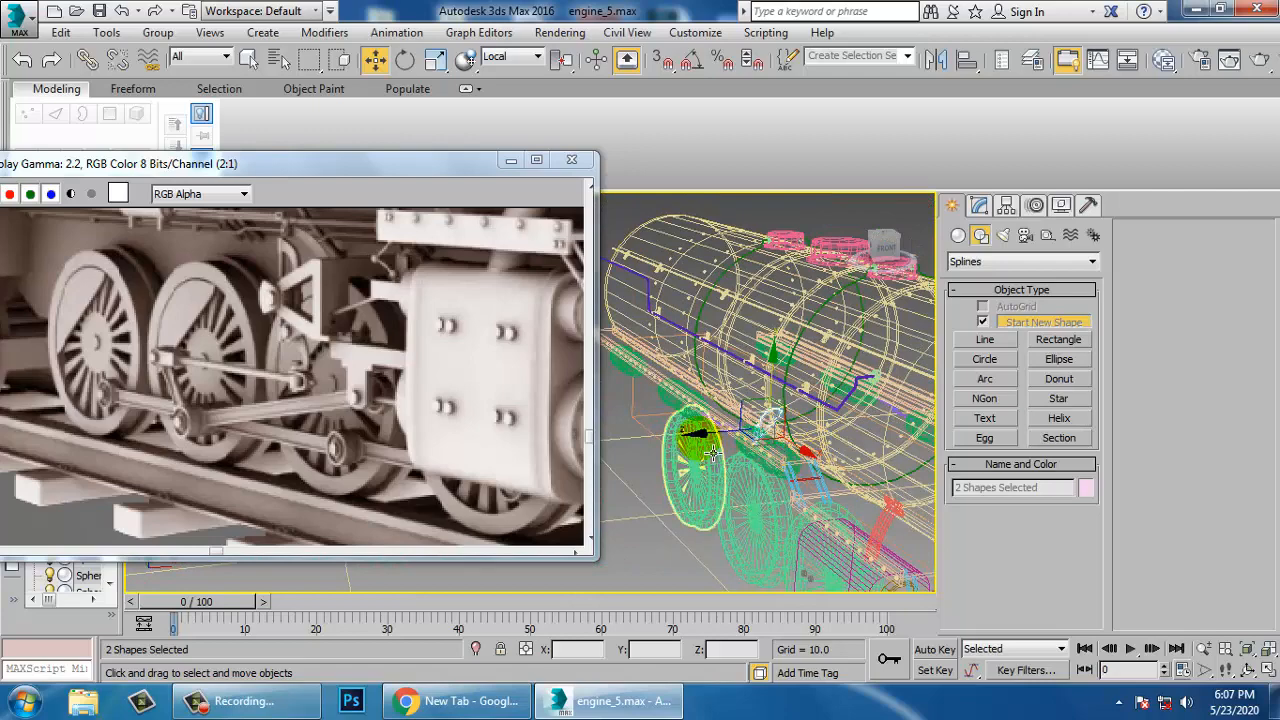
left_click_drag(710, 447, 622, 477)
middle_click_drag(776, 444, 674, 481, "alt")
scroll(764, 470, "up", 7)
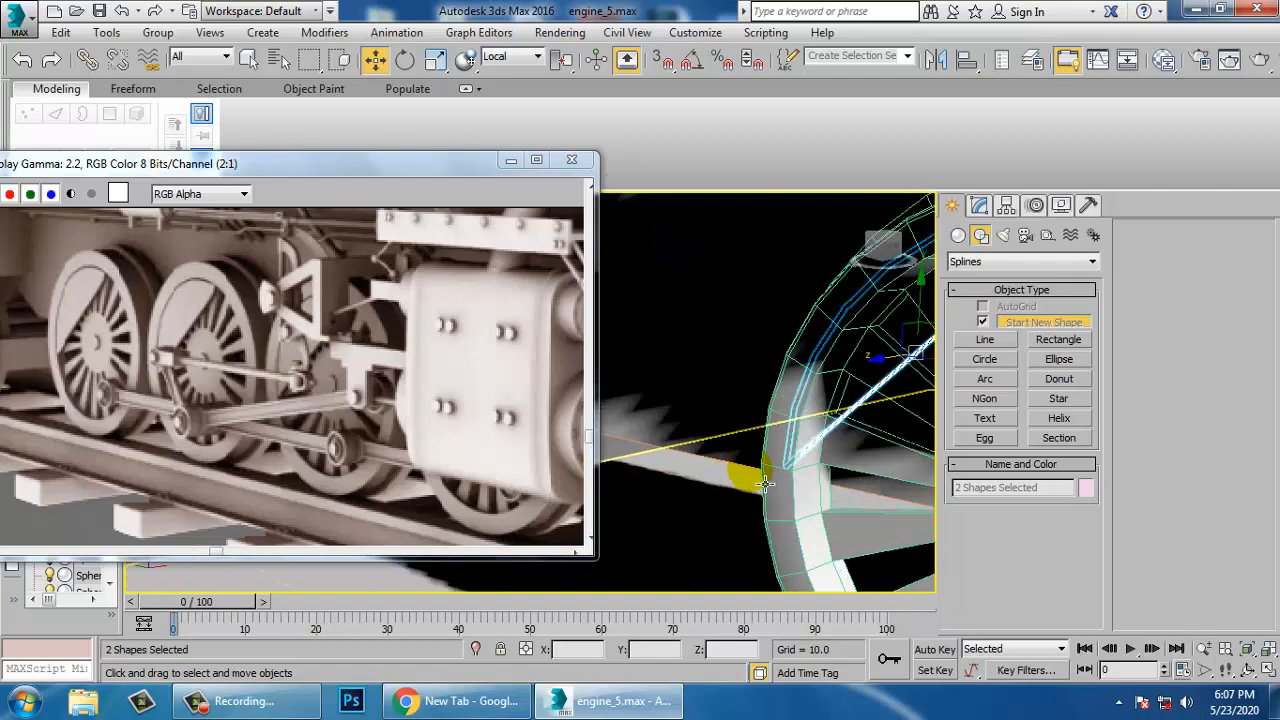
middle_click_drag(764, 484, 660, 503, "alt")
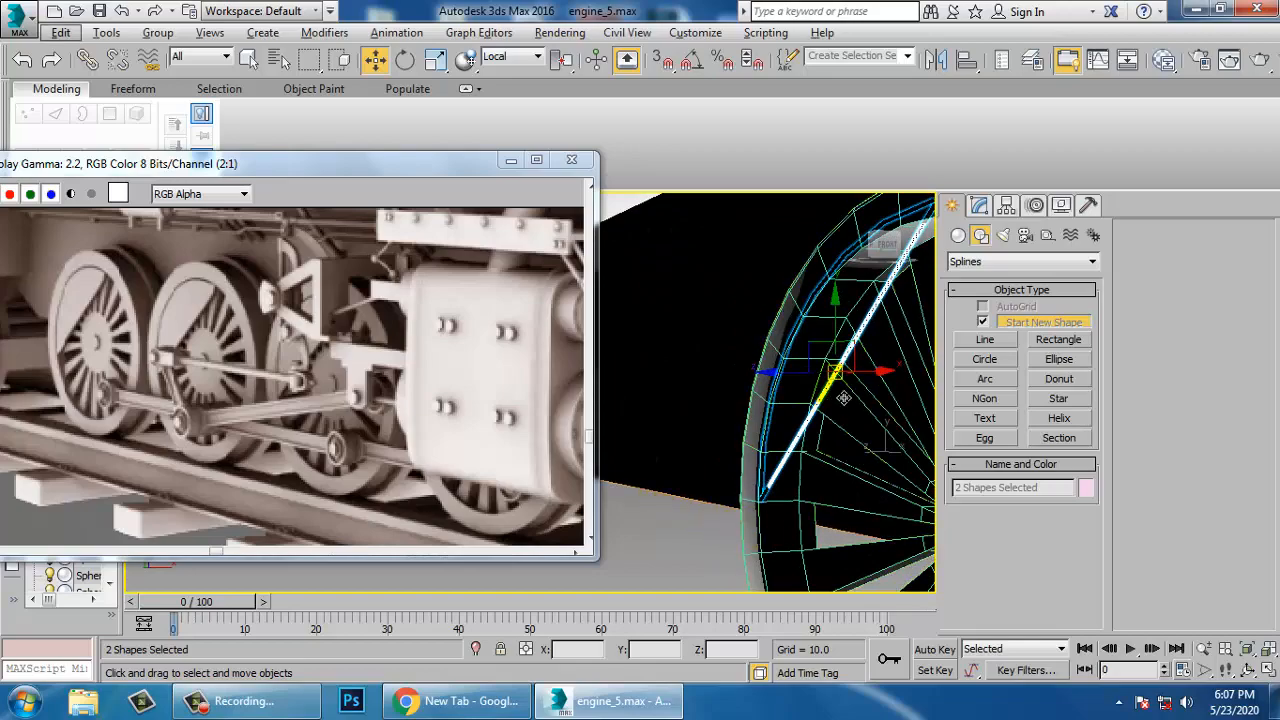
Isolate the selected straight line and quarter arc from the rest of the model, then clear the selection
middle_click_drag(843, 398, 700, 428, "alt")
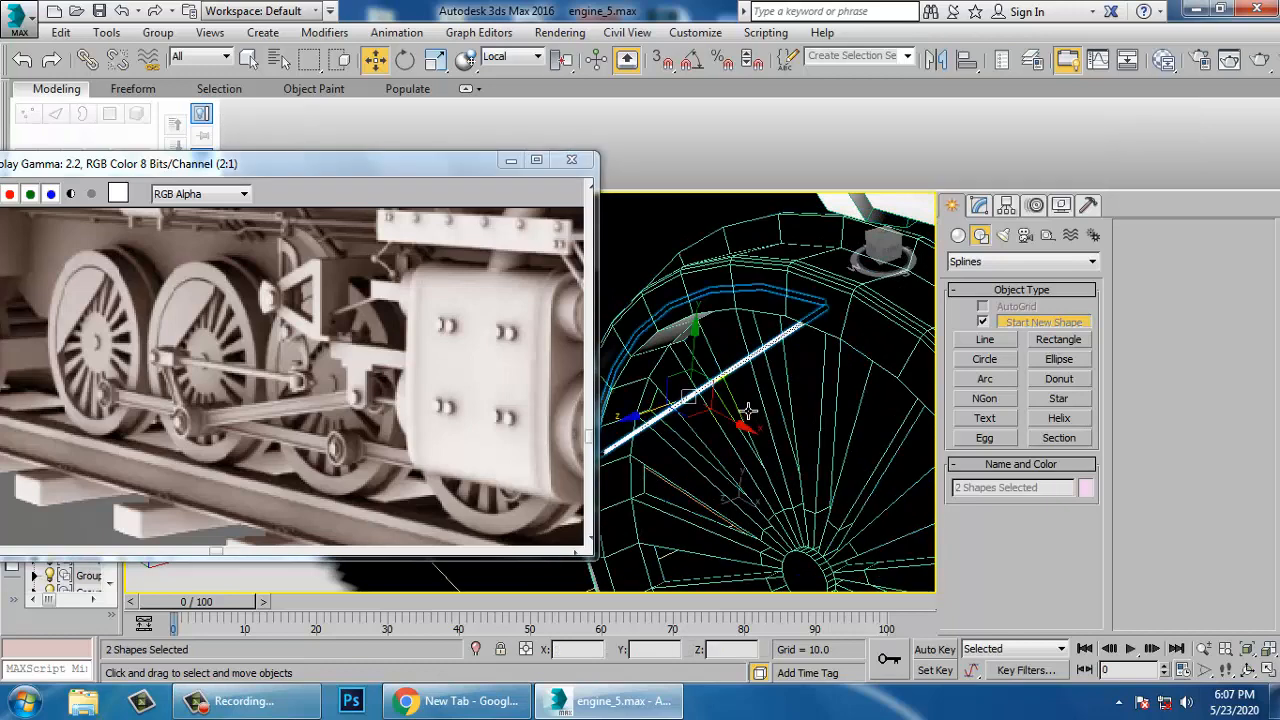
key("alt+q")
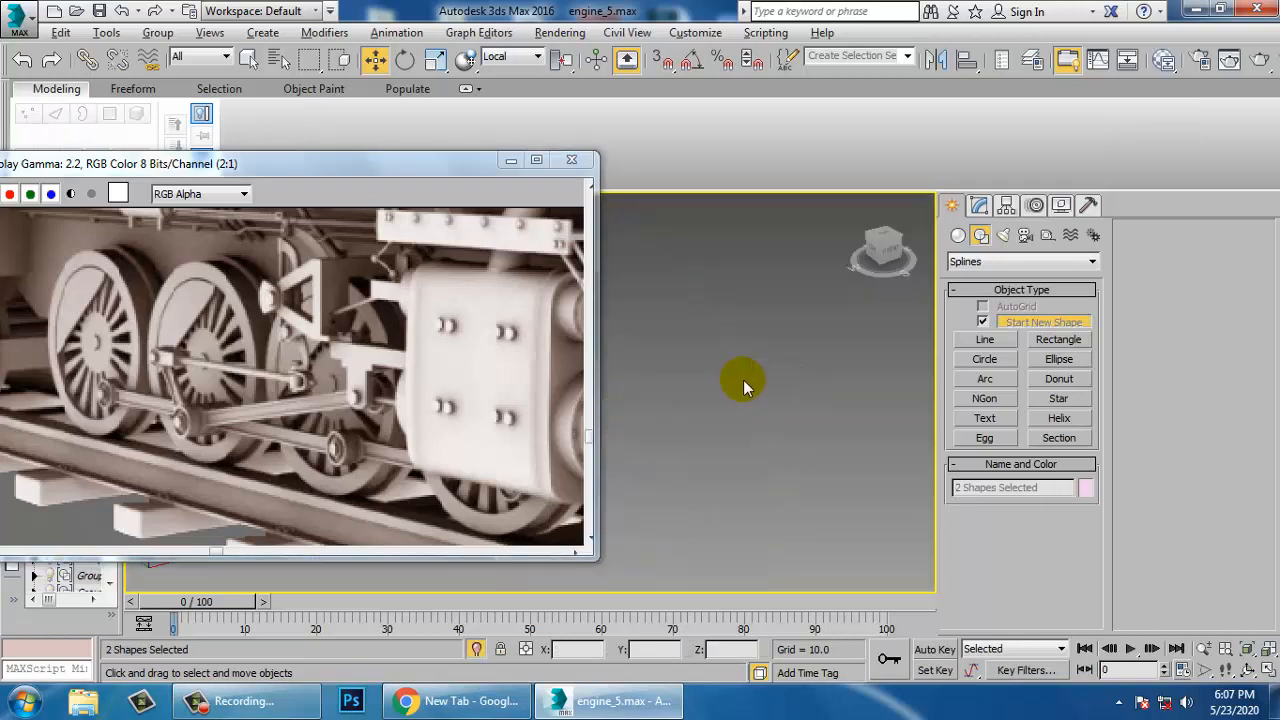
scroll(769, 407, "down", 4)
scroll(854, 456, "up", 4)
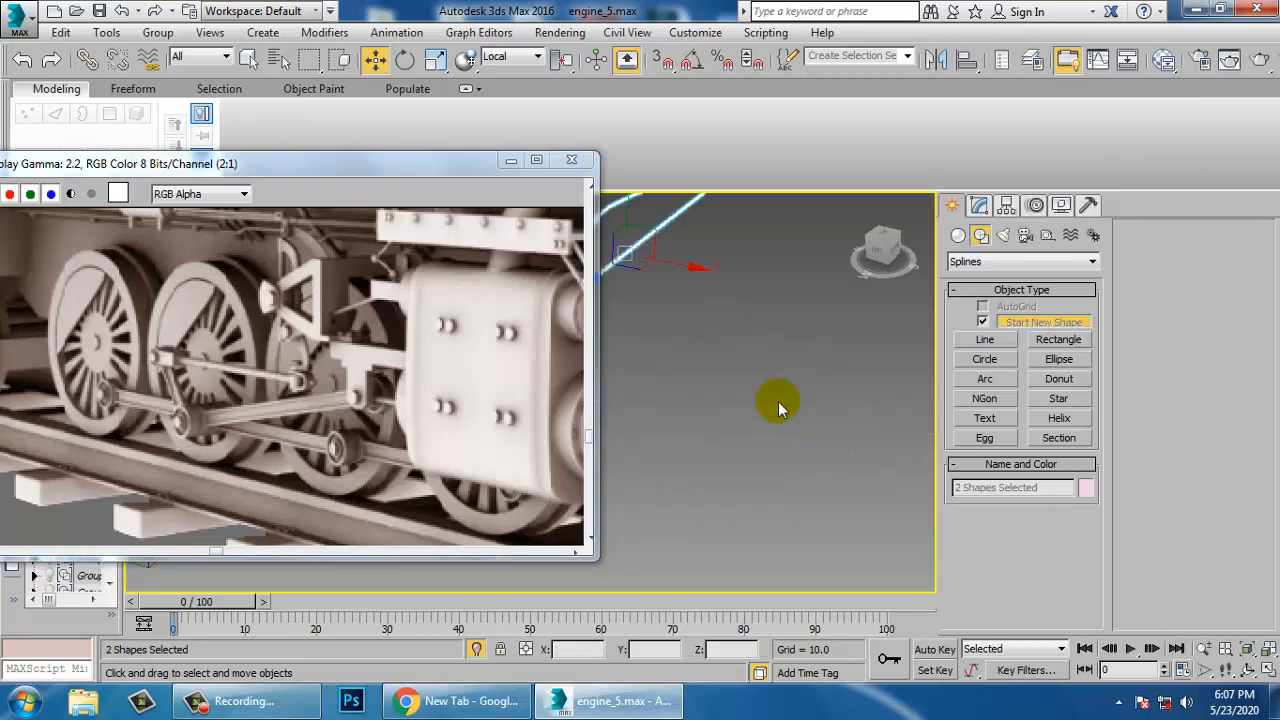
middle_click_drag(778, 405, 882, 575)
scroll(763, 300, "up", 5)
left_click(763, 300)
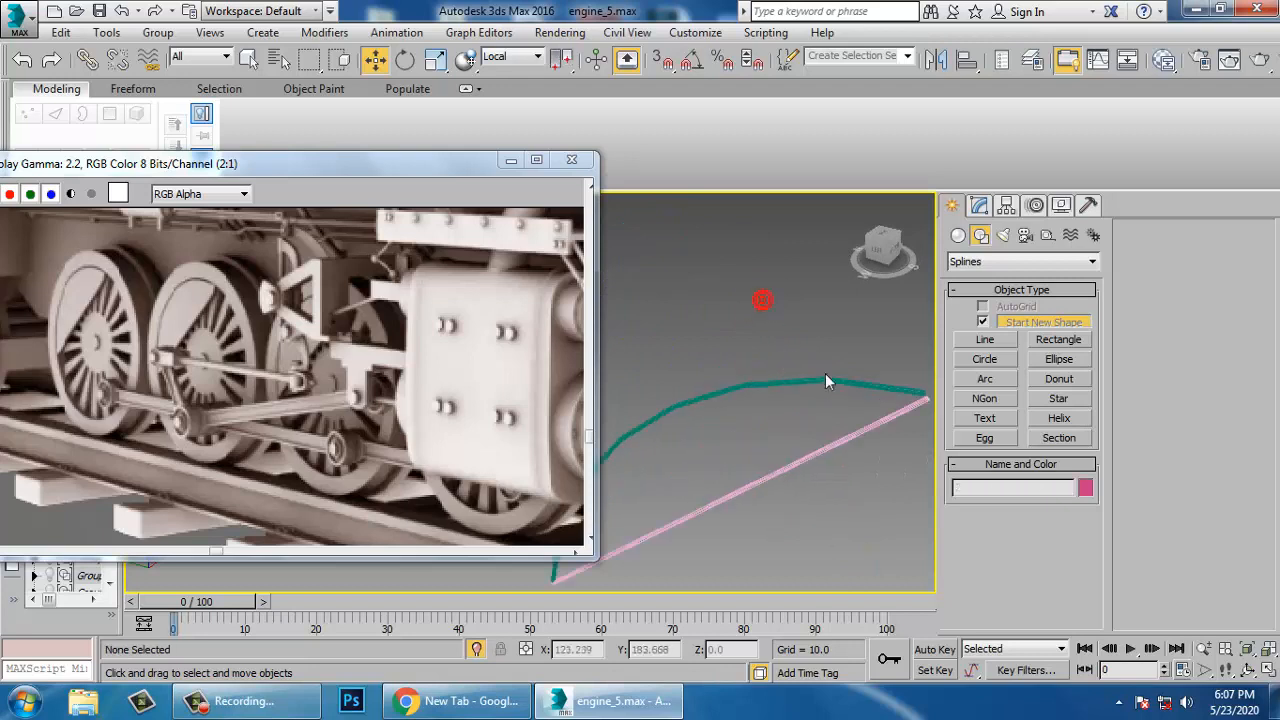
Attach the straight line to the quarter arc's editable spline
left_click(838, 382)
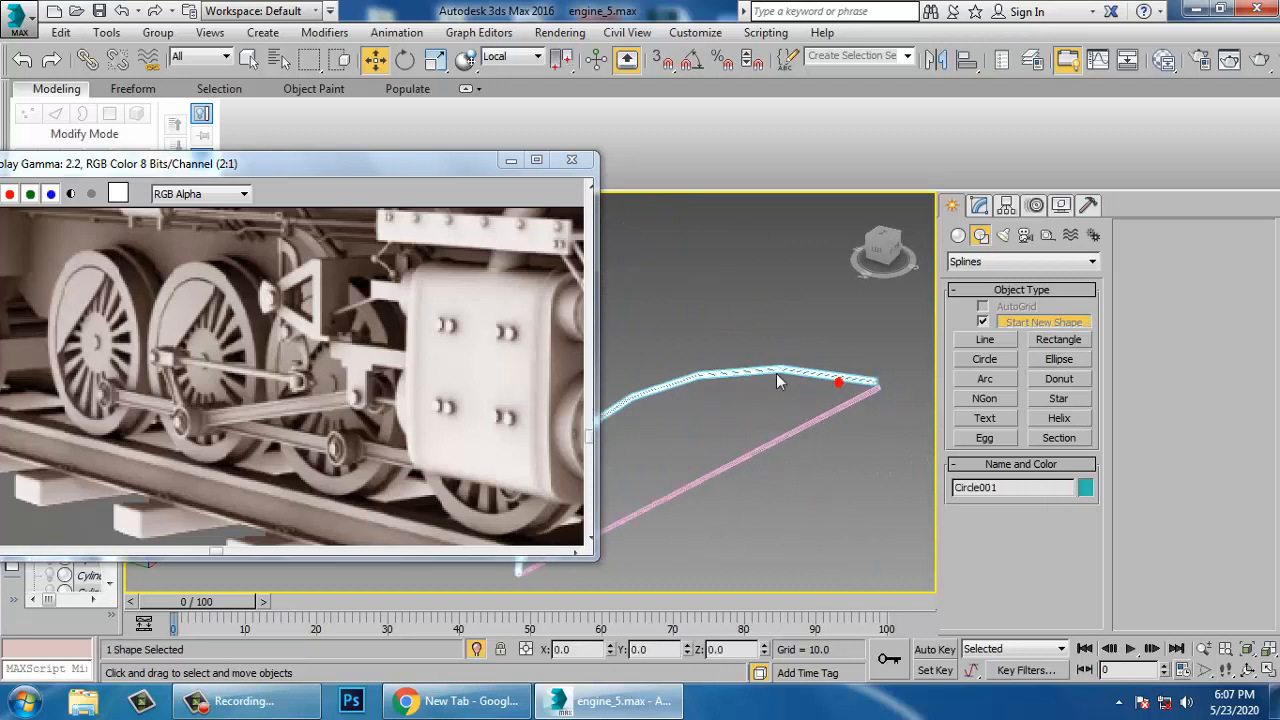
left_click(979, 205)
scroll(1150, 557, "down", 3)
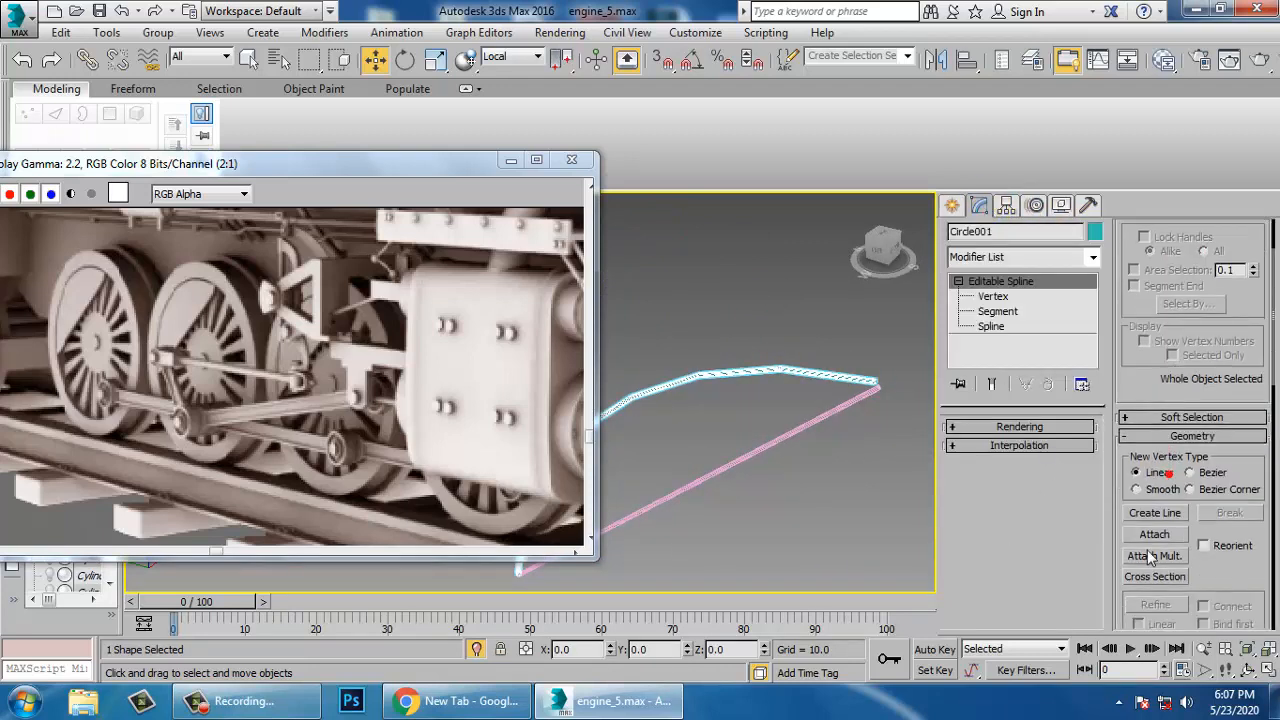
left_click(1158, 537)
left_click(797, 437)
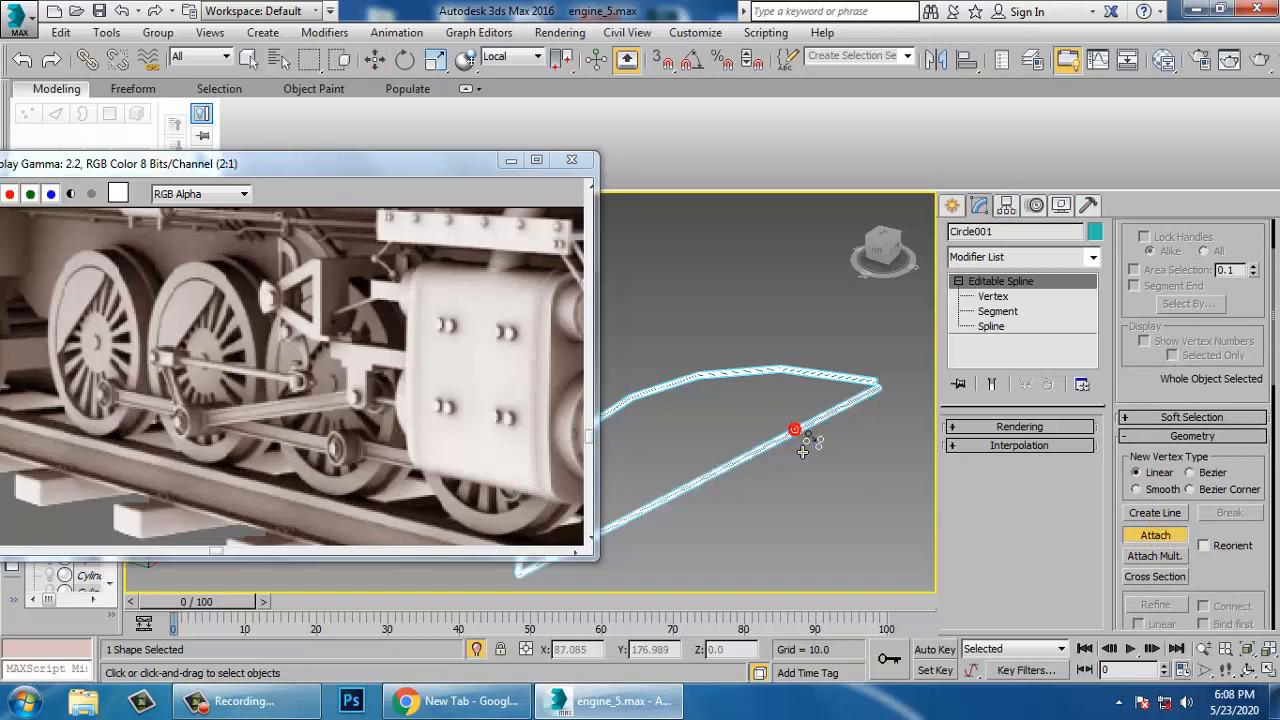
Fuse and weld the two vertices where the arc and the straight line meet at the upper end
key("1")
left_click_drag(838, 326, 901, 418)
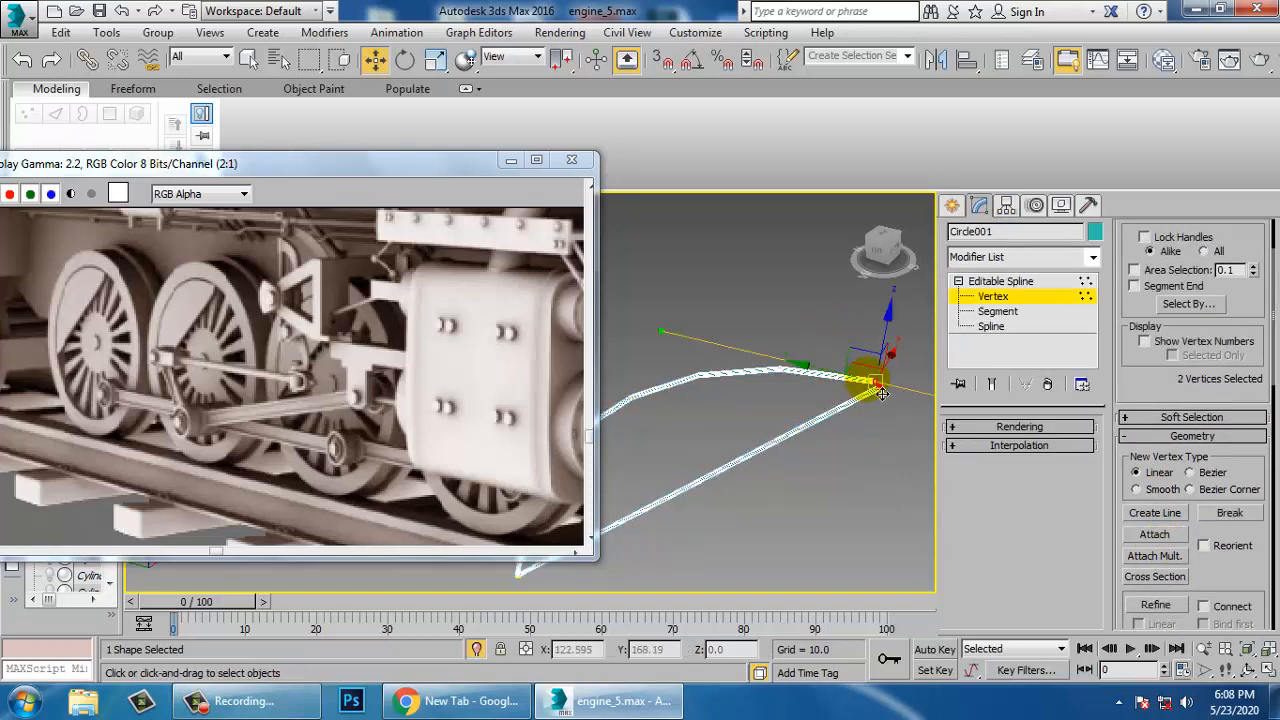
right_click(882, 393)
left_click(834, 533)
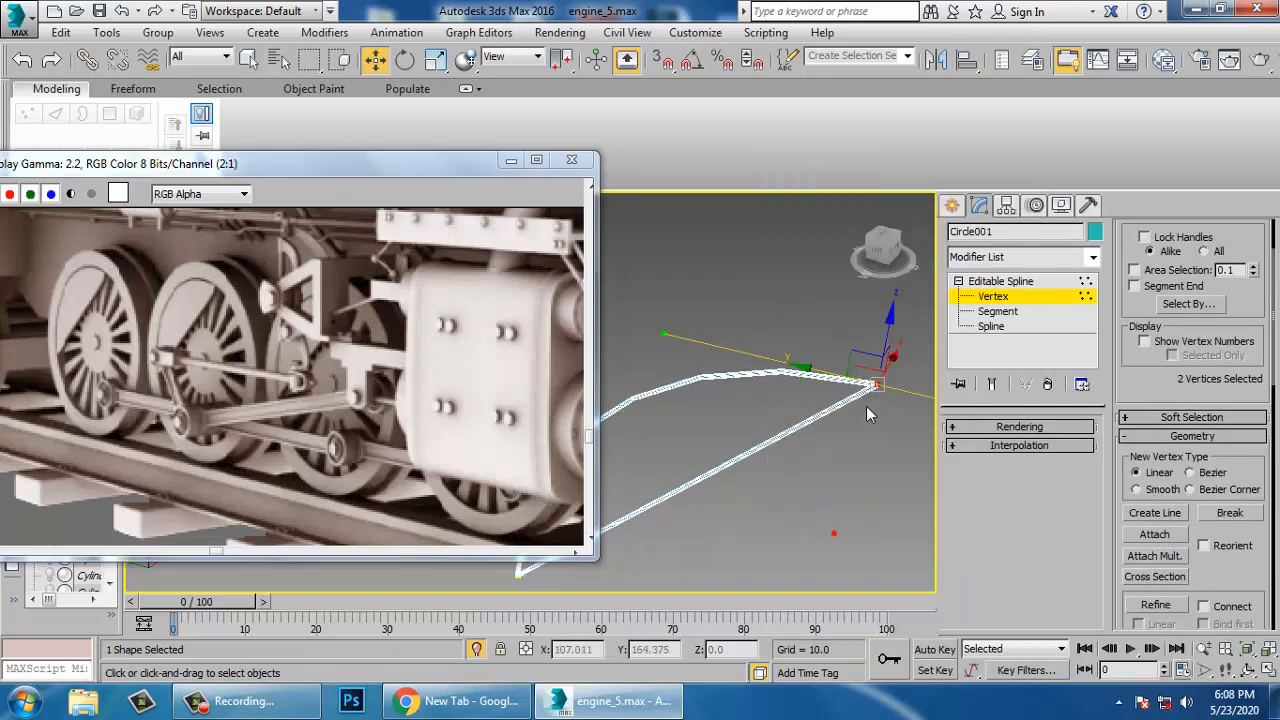
right_click(868, 414)
left_click(824, 517)
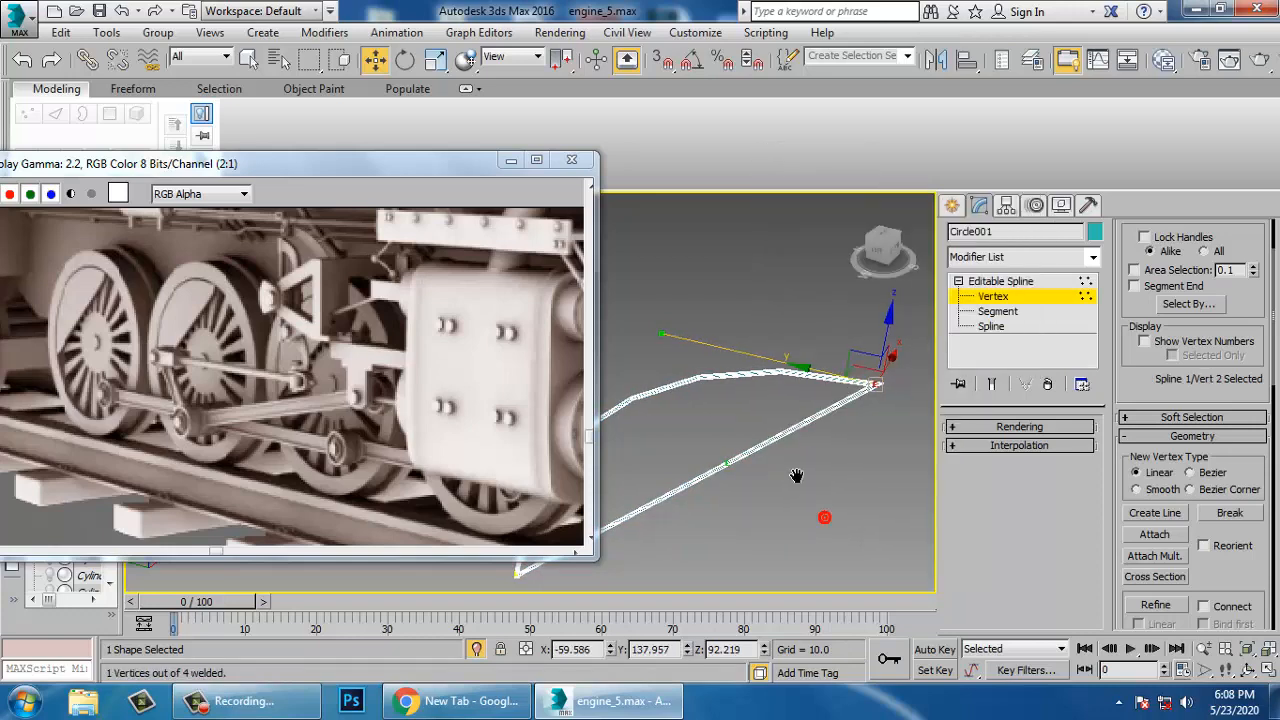
Fuse and weld the two vertices at the lower end so the segment outline is closed
middle_click_drag(797, 476, 926, 432)
left_click_drag(635, 497, 706, 600)
right_click(672, 491)
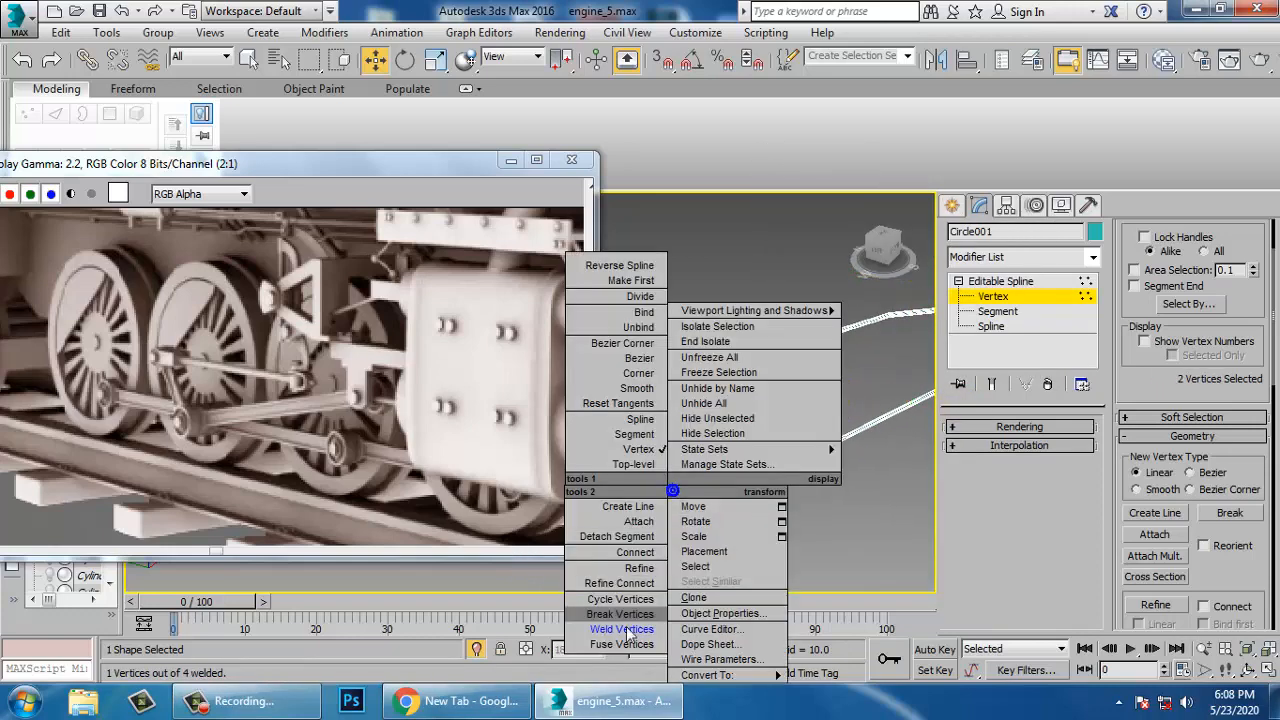
left_click(622, 629)
right_click(687, 541)
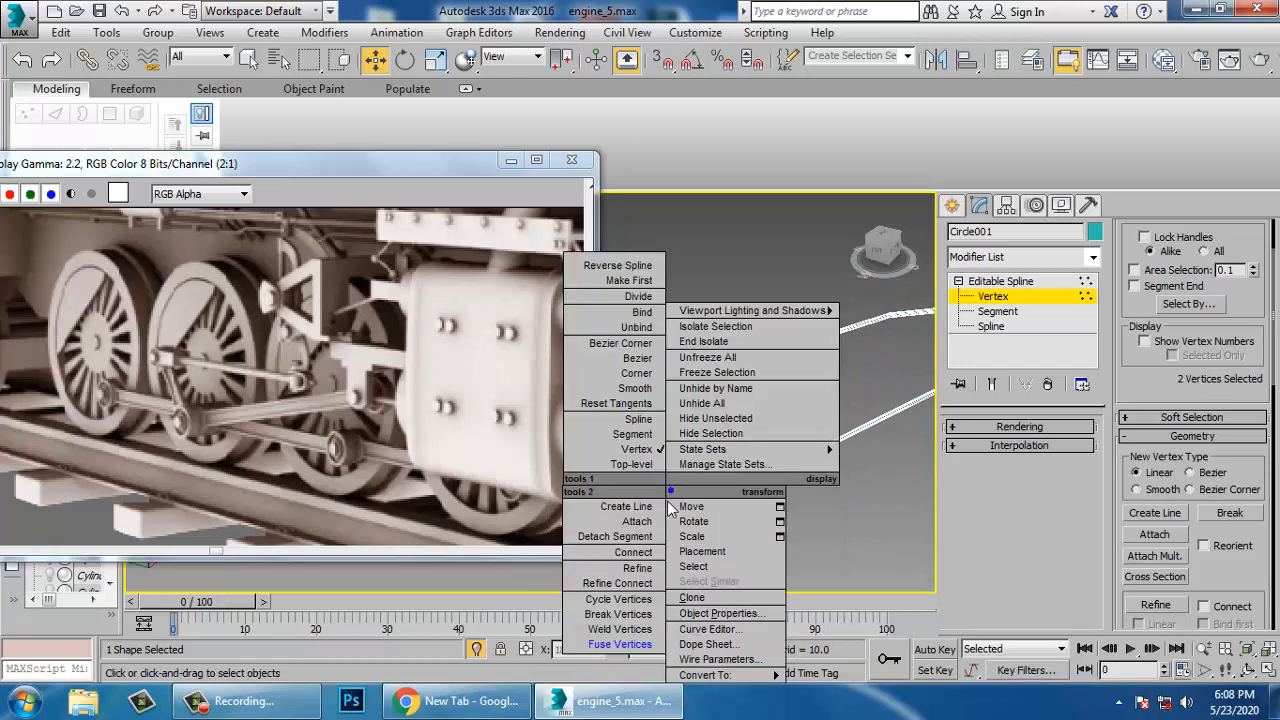
left_click(650, 632)
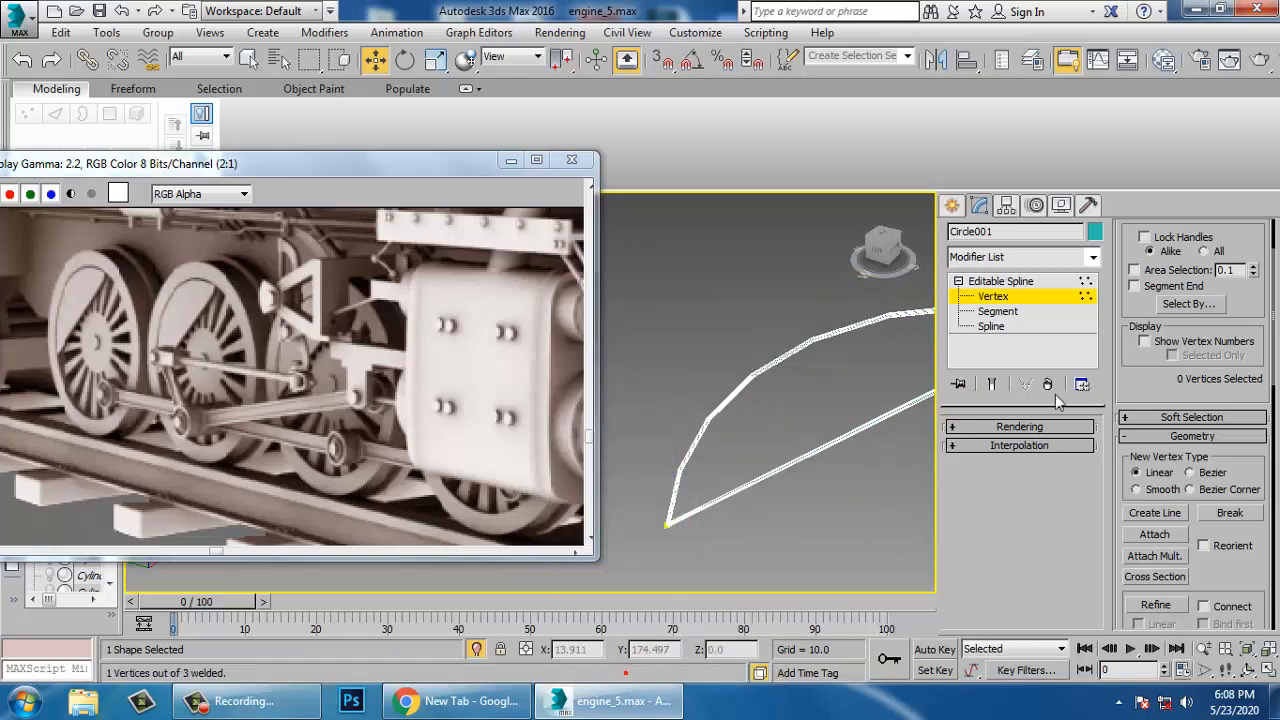
Extrude the closed segment outline by 1.0 and end the isolation
left_click(1000, 282)
left_click(1093, 258)
type("ex")
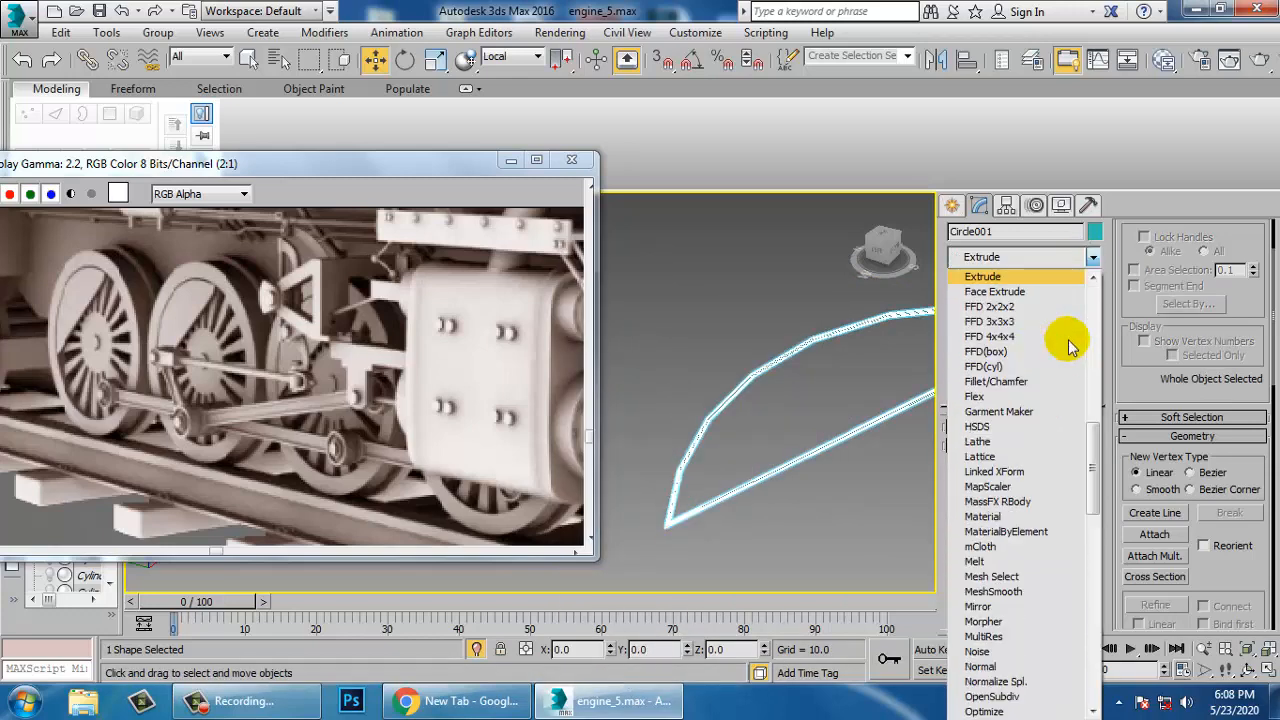
key("Return")
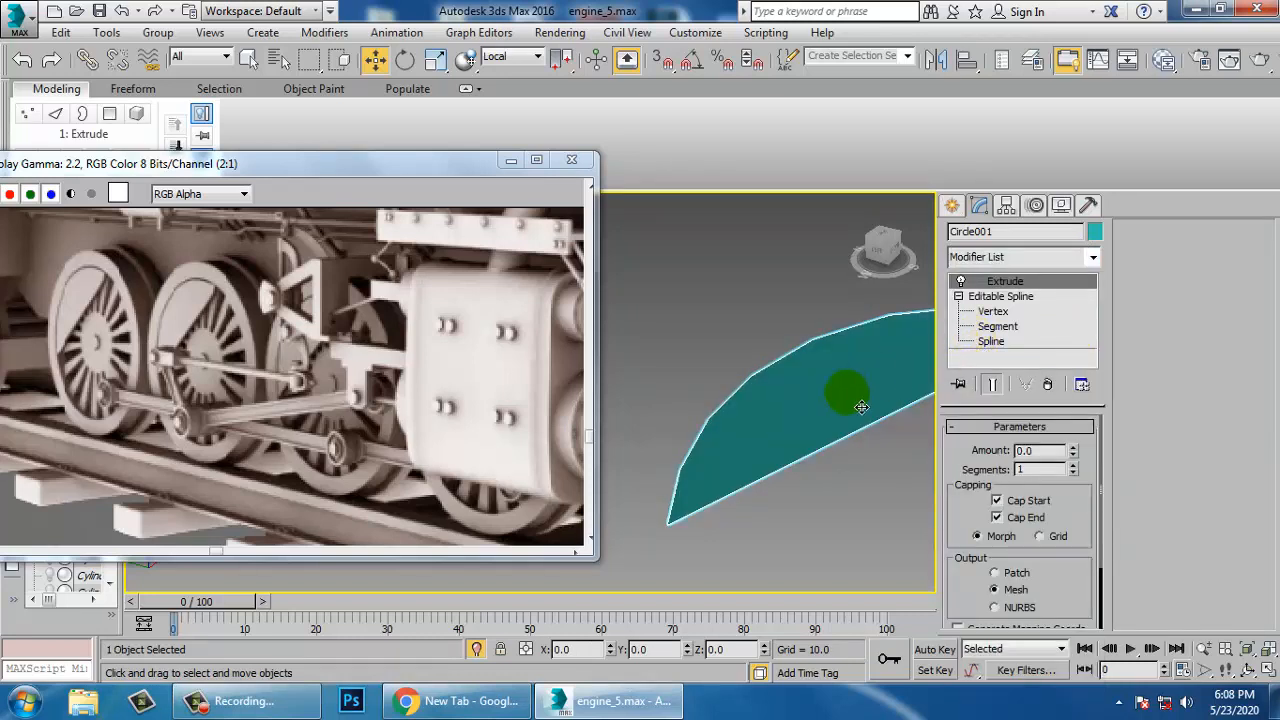
middle_click_drag(846, 391, 796, 418, "alt")
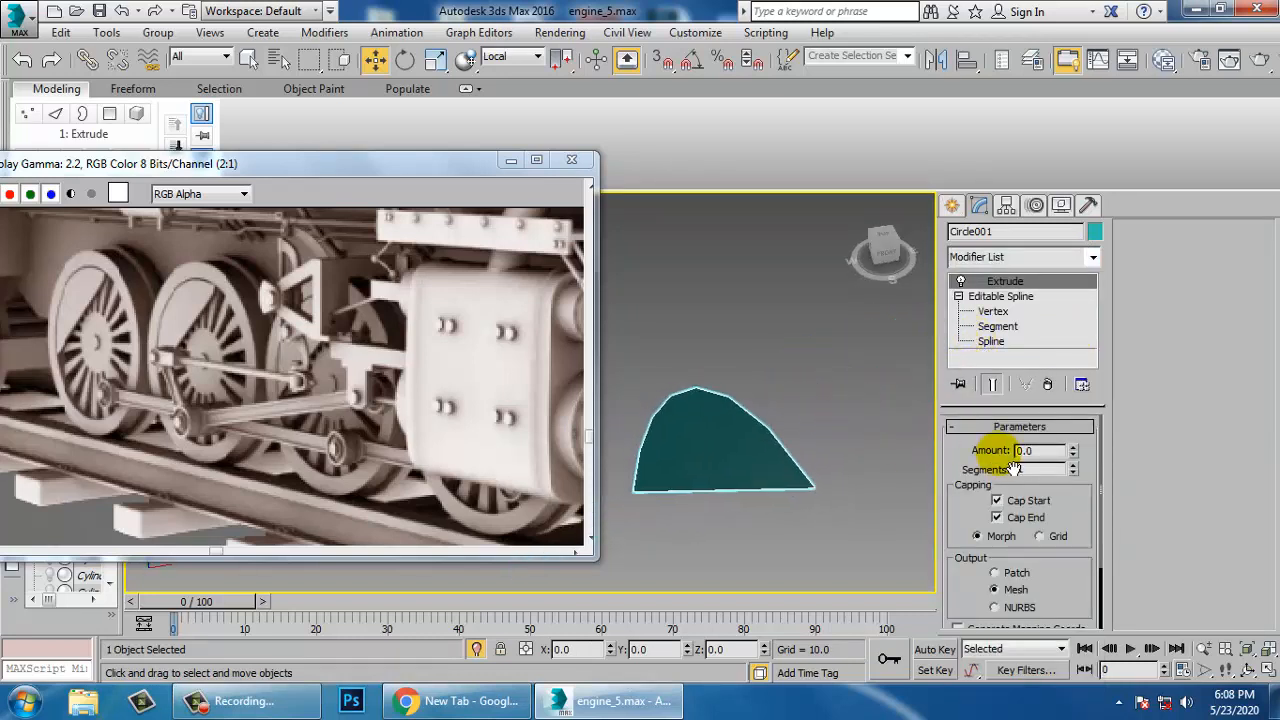
left_click(1075, 449)
right_click(832, 333)
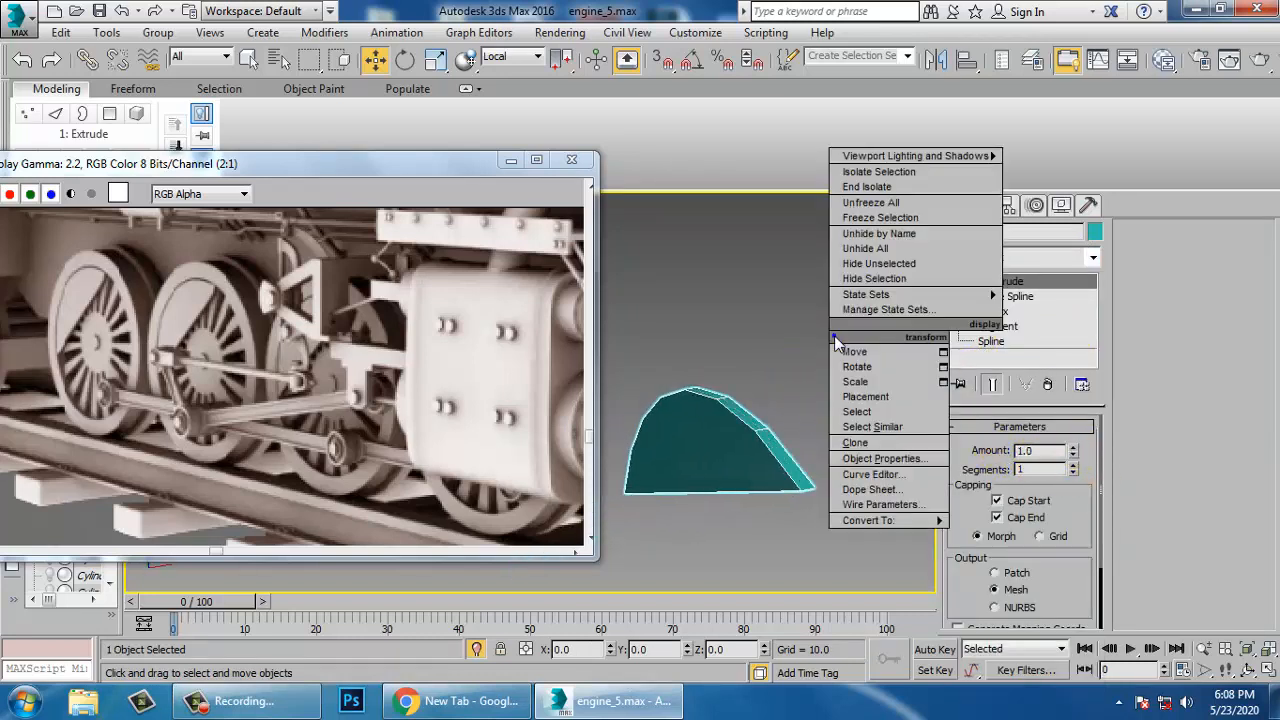
left_click(868, 187)
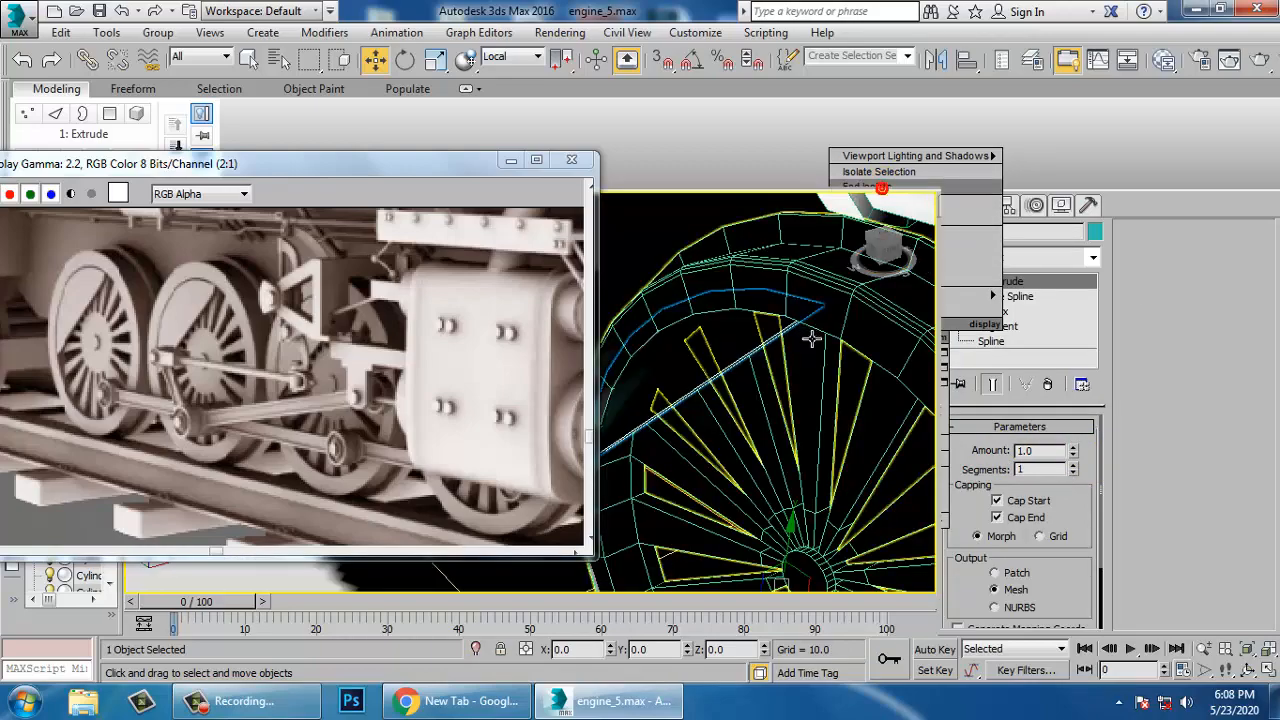
Move the extruded segment onto the rear wheel's outer face and shift it about 2.7 units along its local X axis
middle_click_drag(850, 362, 748, 502, "alt")
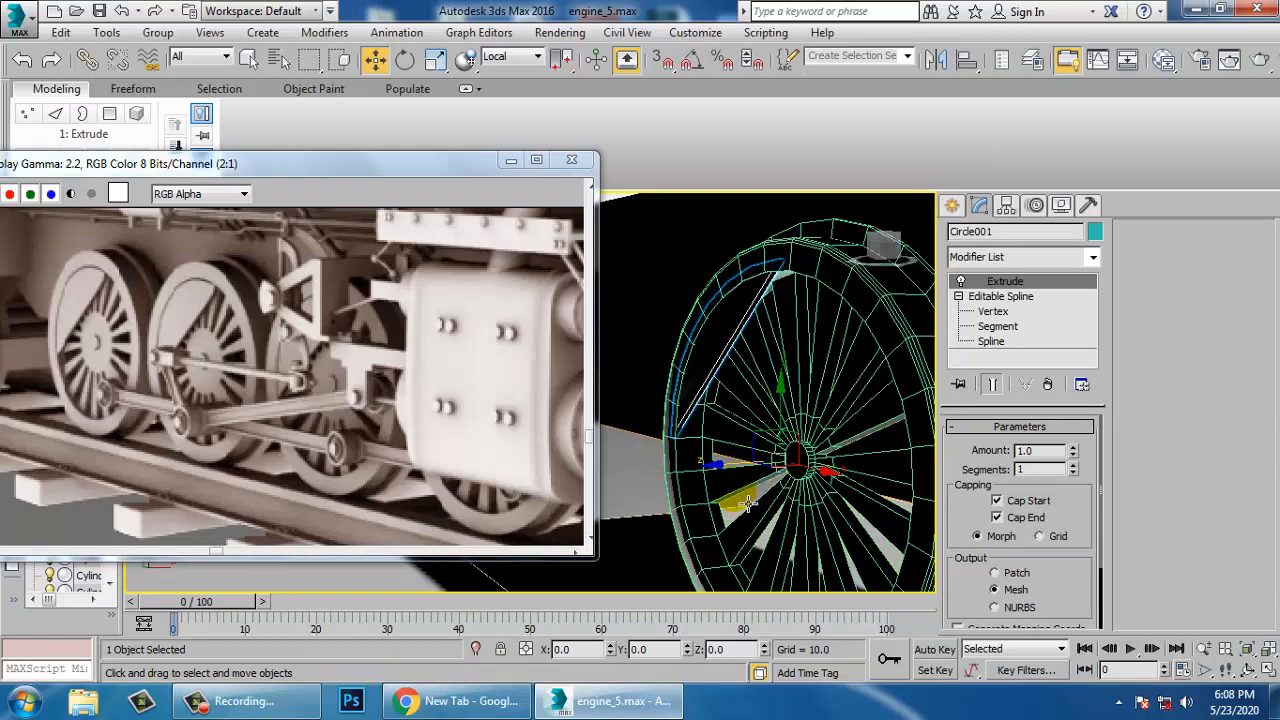
left_click_drag(736, 481, 751, 477)
middle_click_drag(748, 477, 755, 512, "alt")
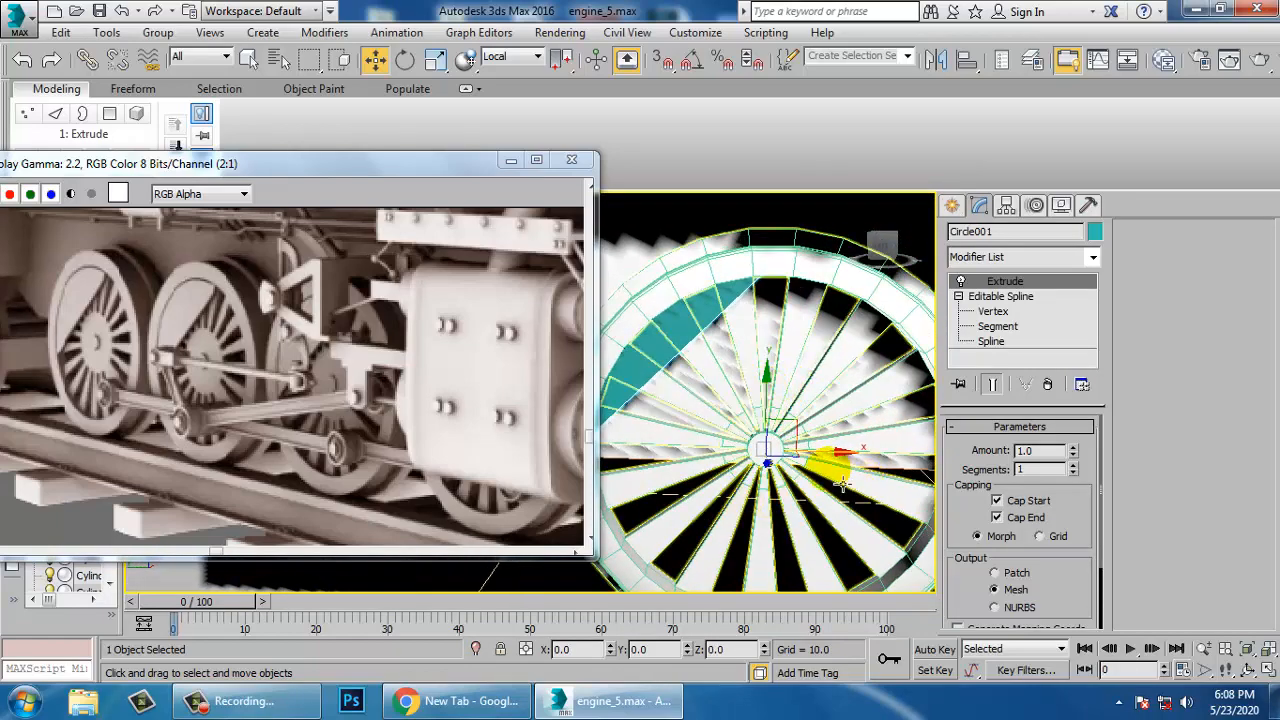
left_click_drag(843, 470, 849, 465)
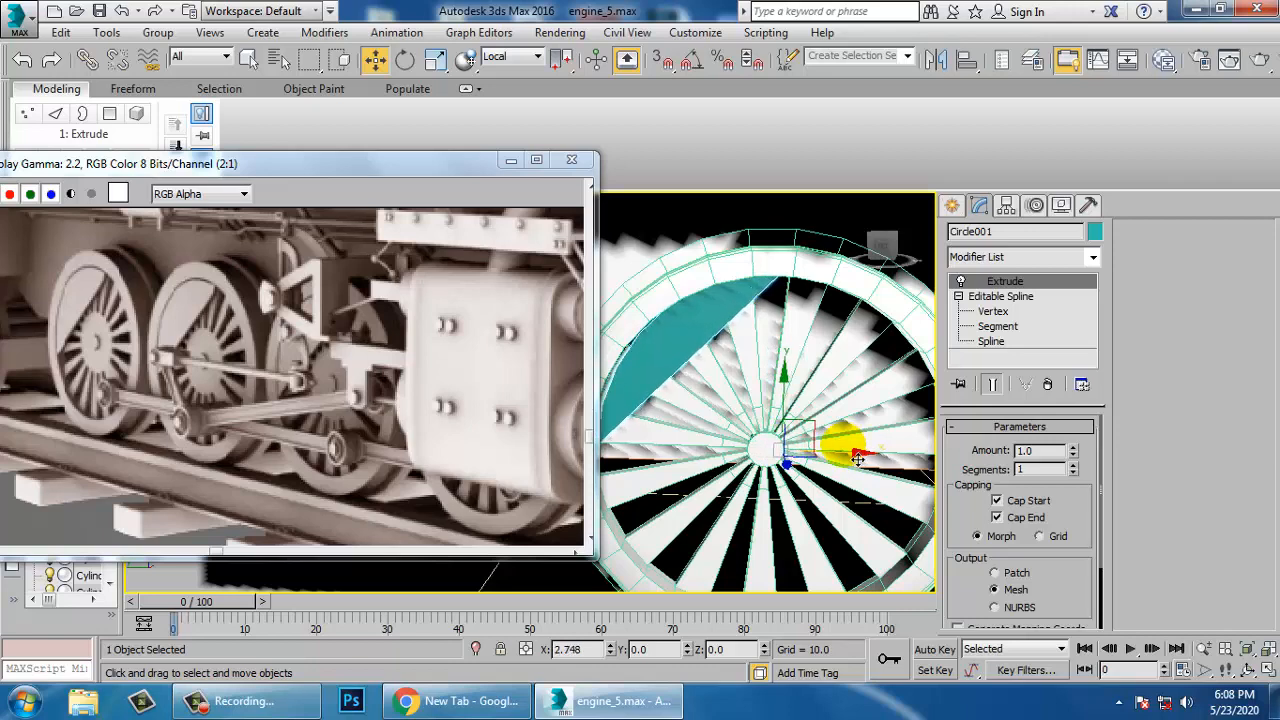
Adjust the segment's vertical position inside the rear wheel's rim in the left view
key("alt+w")
right_click(503, 579)
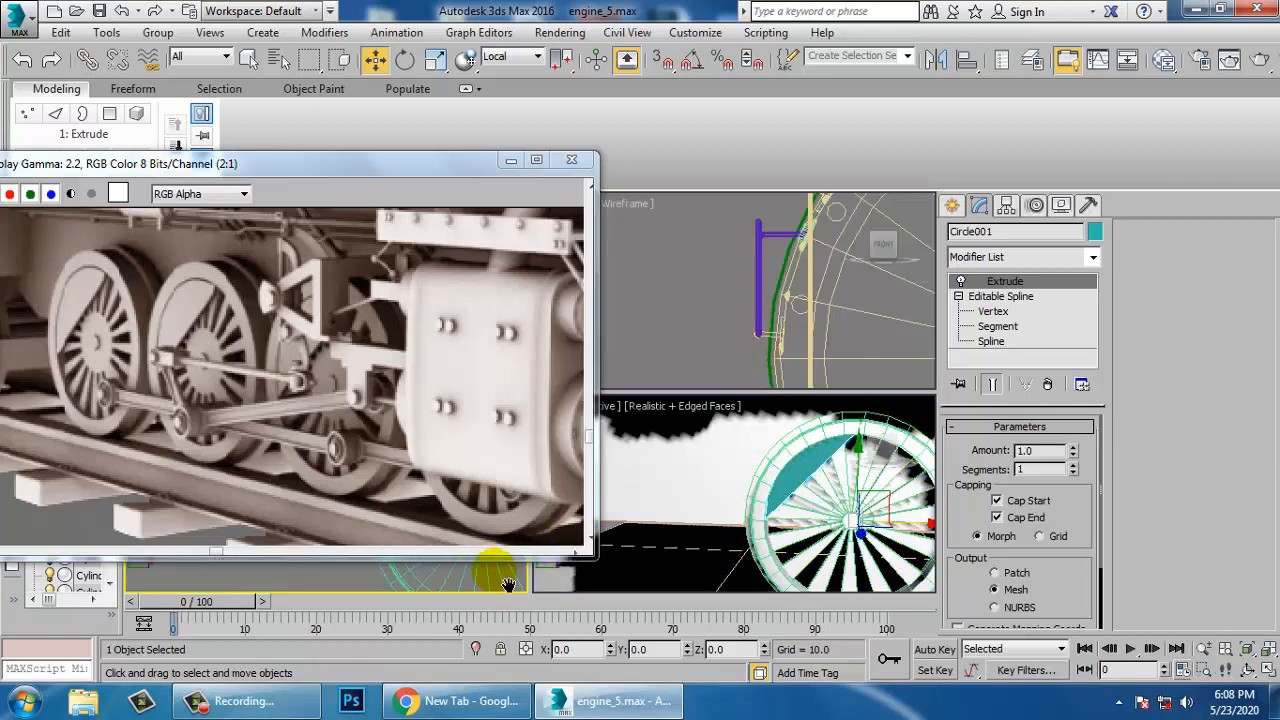
key("alt+w")
scroll(707, 446, "down", 4)
scroll(665, 433, "up", 2)
middle_click_drag(665, 433, 791, 400)
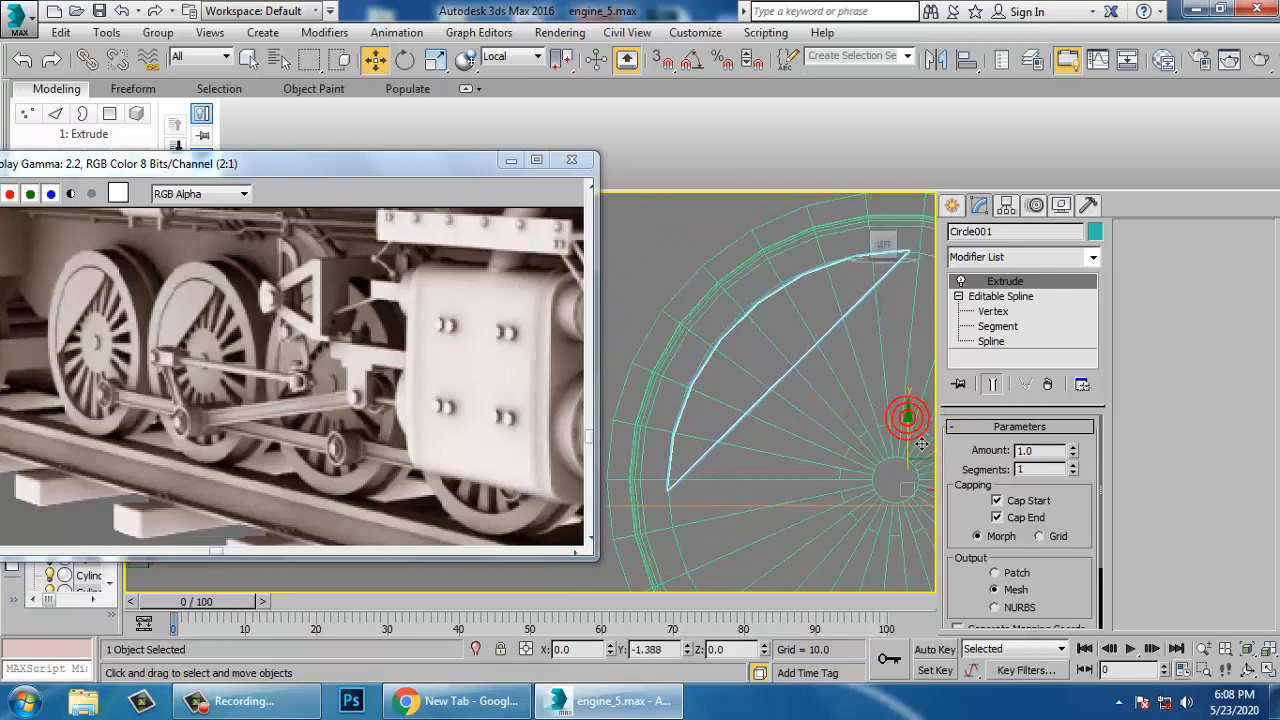
middle_click_drag(863, 494, 813, 506)
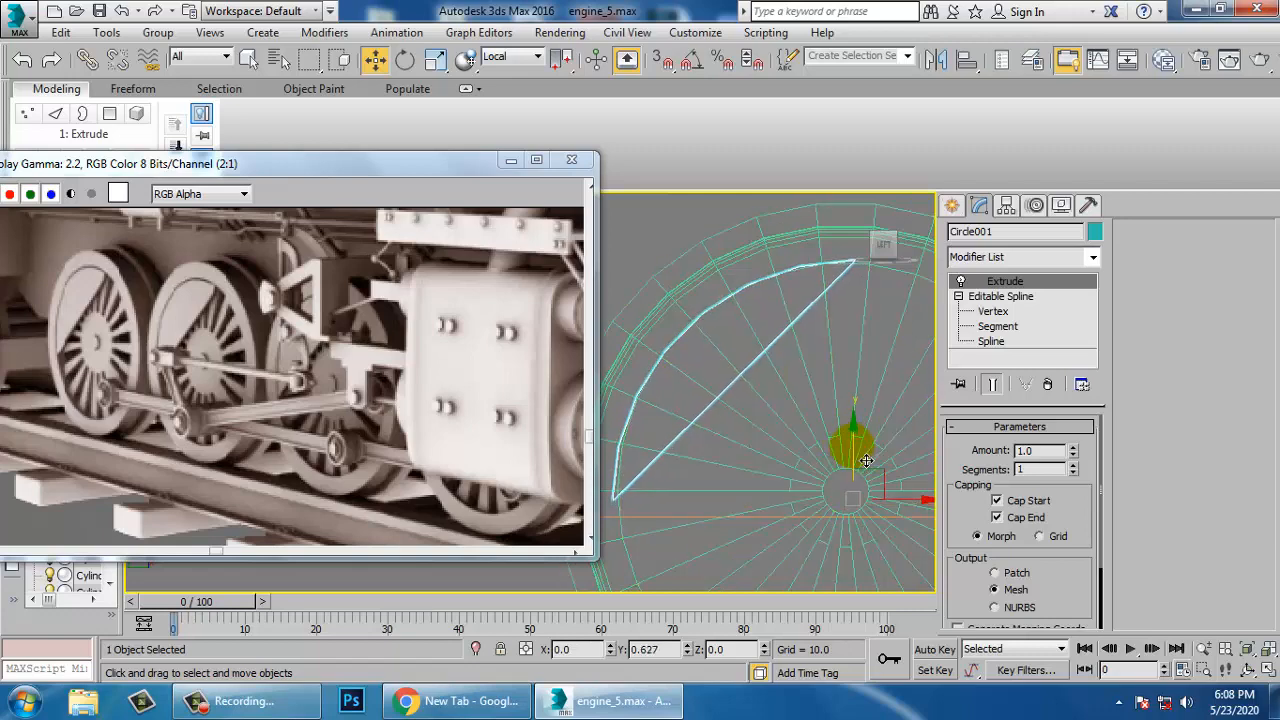
Clone the segment sideways onto the neighbouring larger wheel in the perspective view as a single copy
key("alt+w")
right_click(840, 470)
key("alt+w")
scroll(773, 481, "down", 4)
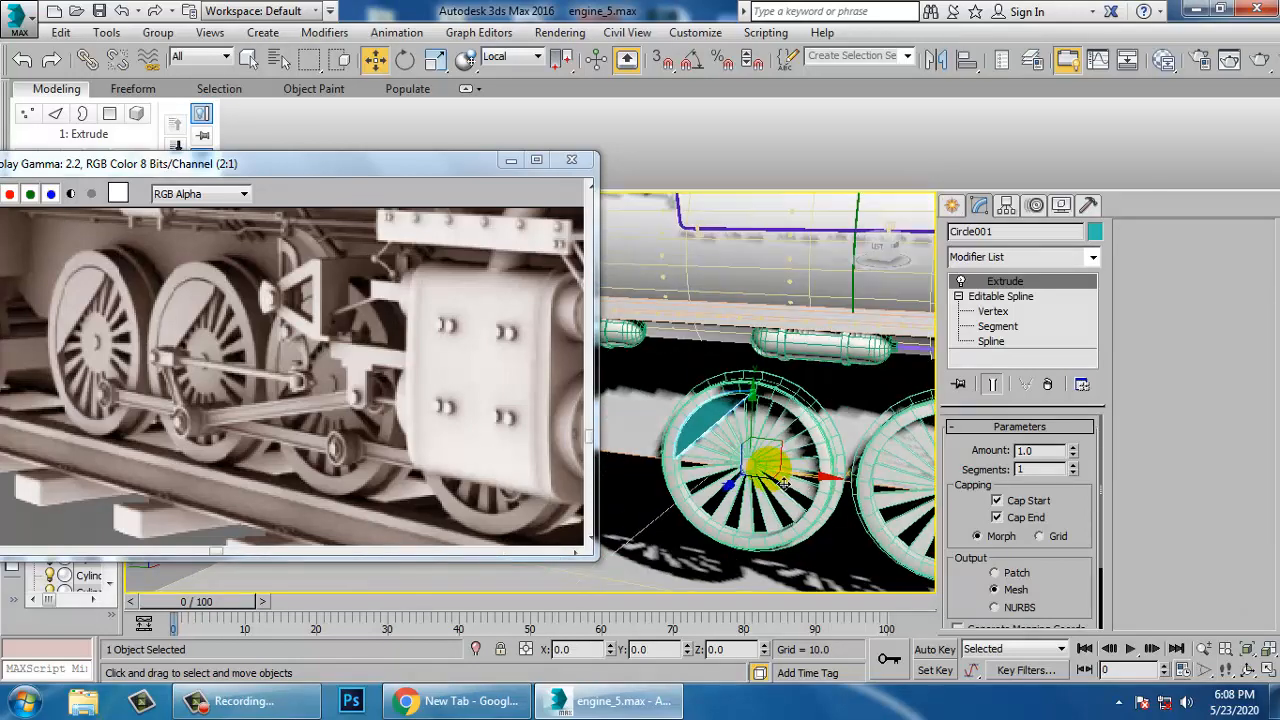
middle_click_drag(783, 480, 710, 447)
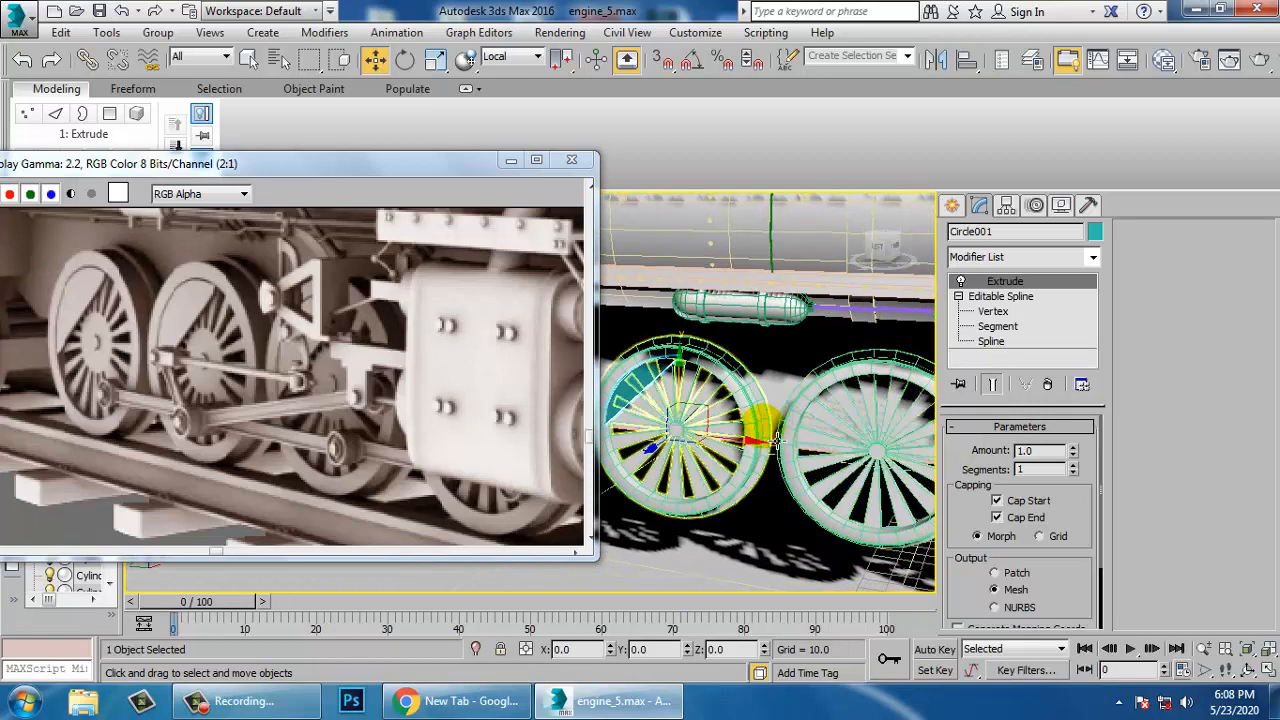
left_click_drag(748, 453, 948, 486)
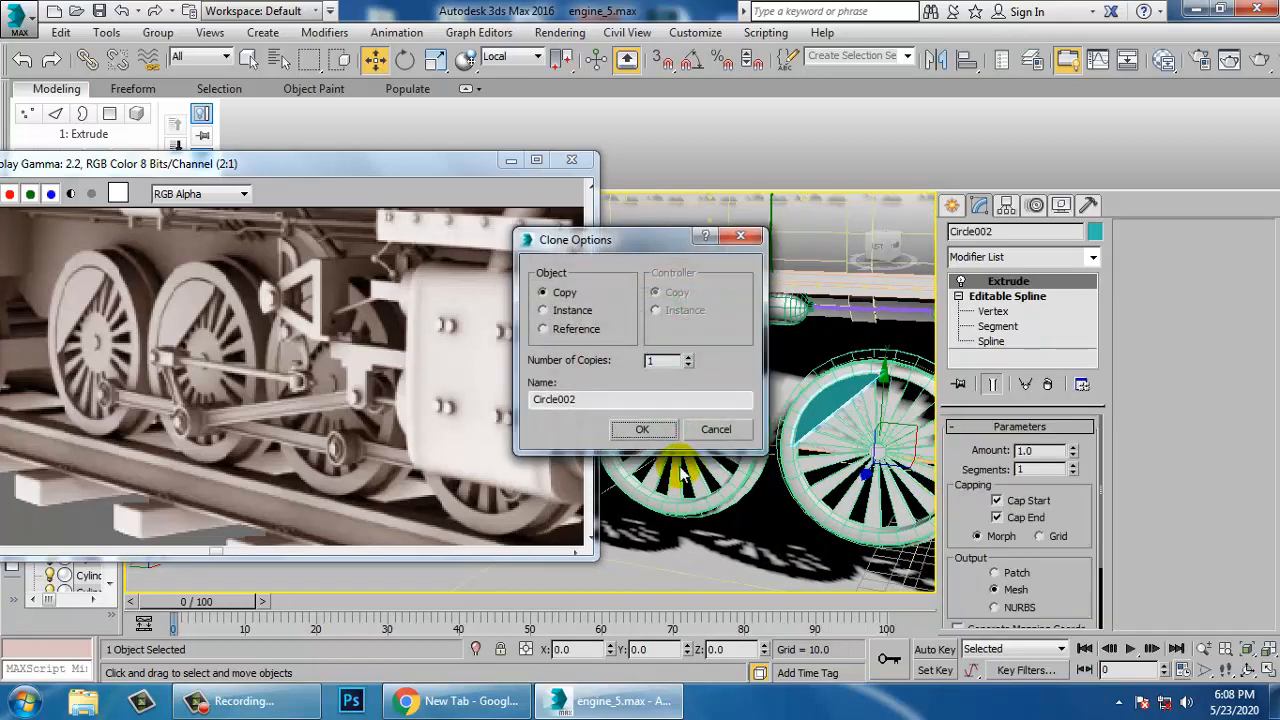
left_click(645, 429)
Enter vertex editing on the copied segment's spline in the left view and nudge its lower corner vertex slightly downward
key("z")
mouse_move(677, 434)
middle_mouse_down()
mouse_move(791, 440)
mouse_move(803, 400)
middle_mouse_up()
key("alt+w")
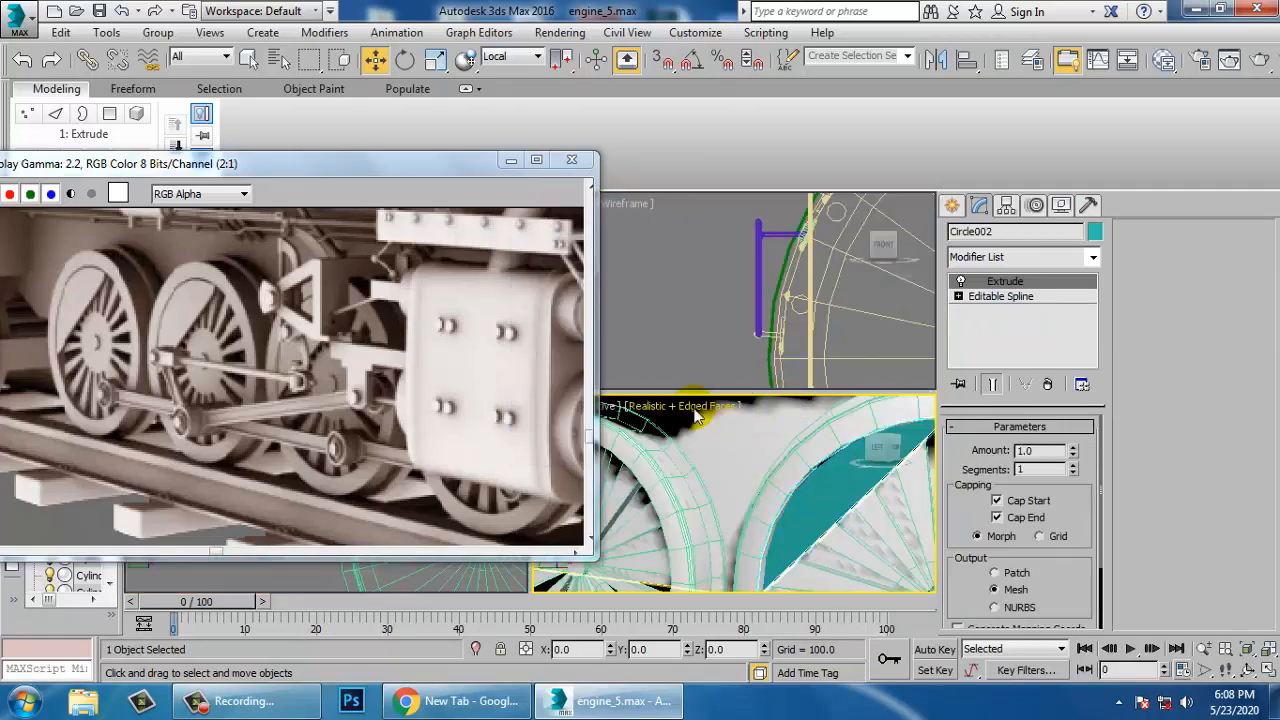
middle_click(465, 583)
key("alt+w")
scroll(698, 468, "down", 3)
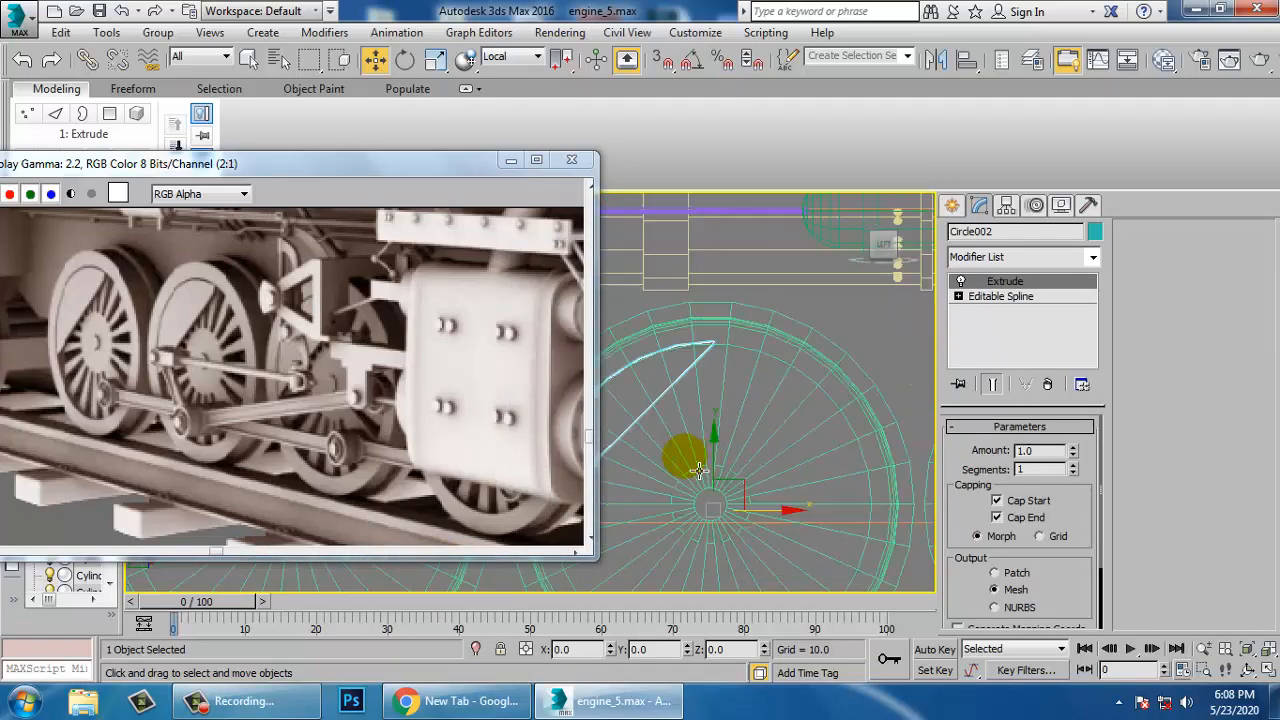
middle_click_drag(759, 451, 857, 406)
scroll(780, 442, "up", 2)
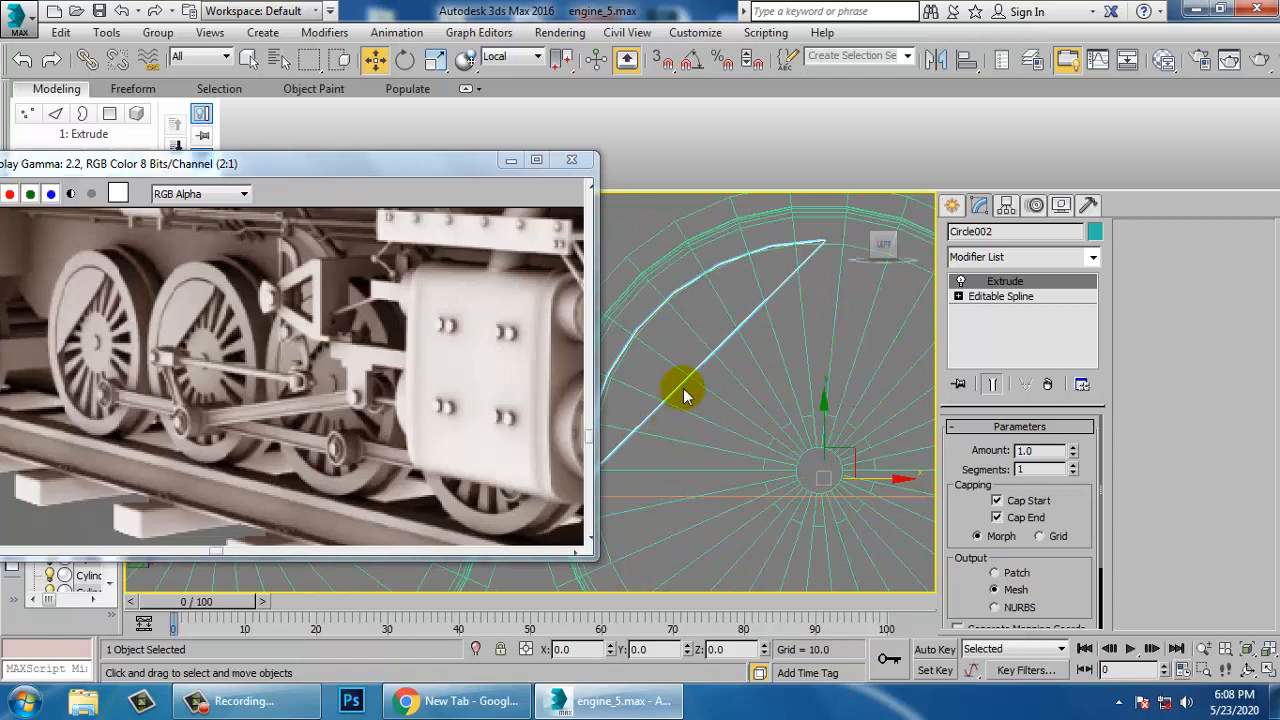
middle_click_drag(815, 464, 923, 452)
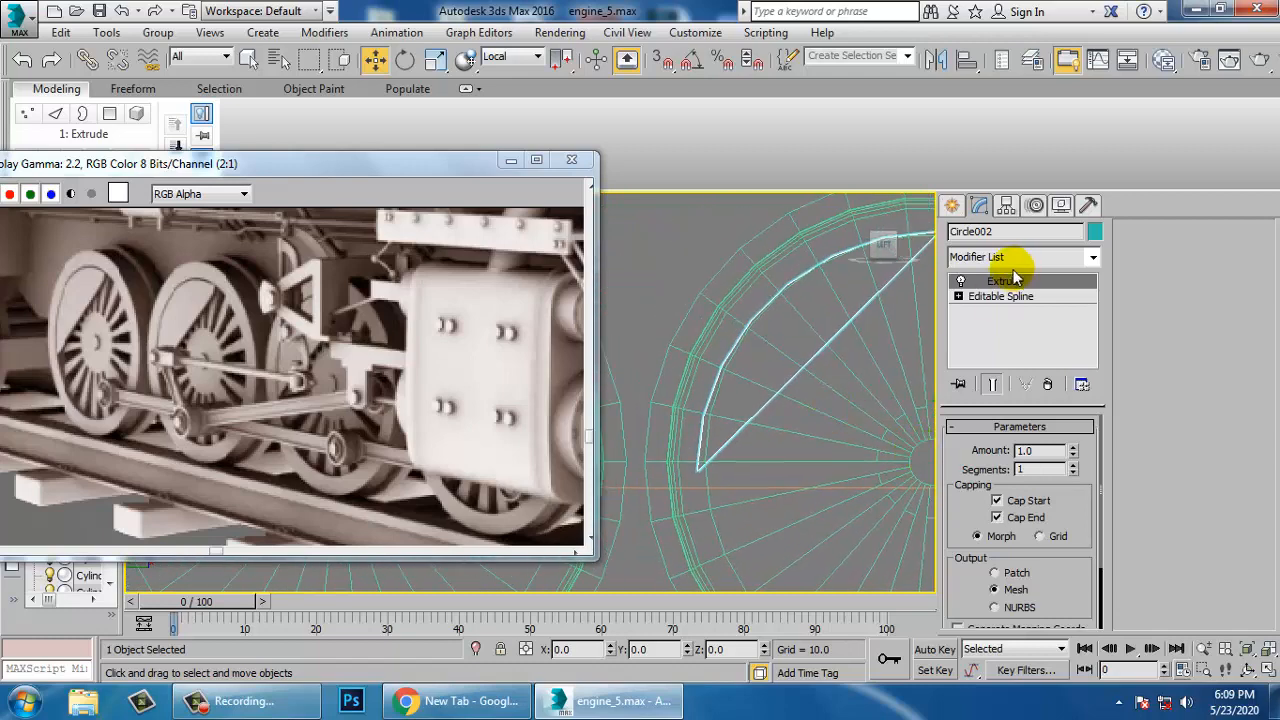
left_click(957, 296)
left_click(993, 311)
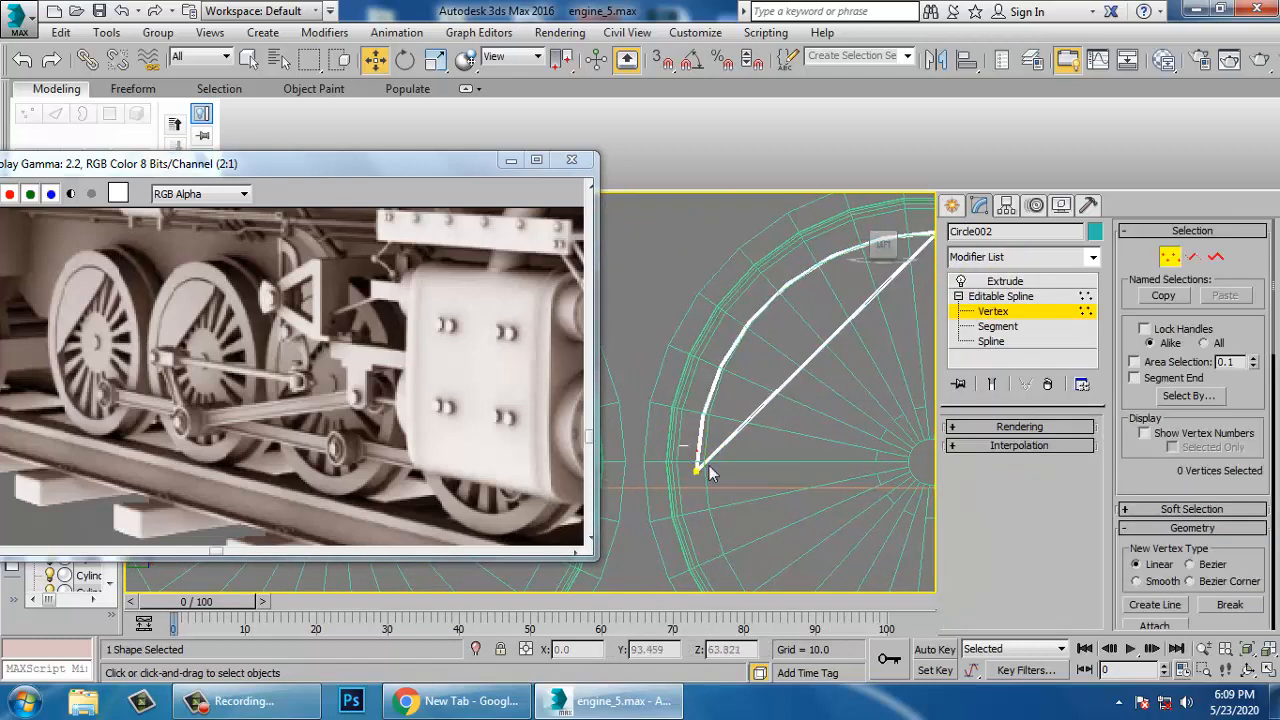
left_click(698, 470)
left_click_drag(715, 484, 816, 425)
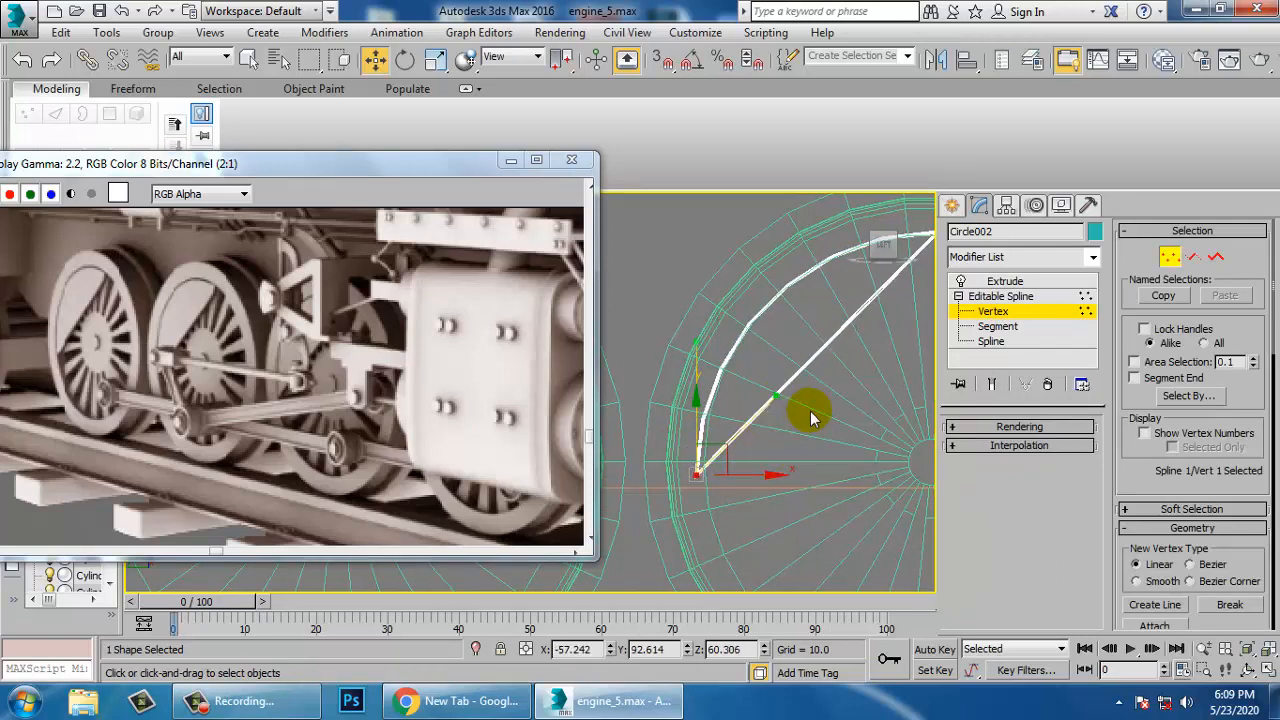
Select the copied segment's upper corner vertex and adjust its curve handle so the arc follows the wheel rim
middle_click_drag(837, 337, 737, 386)
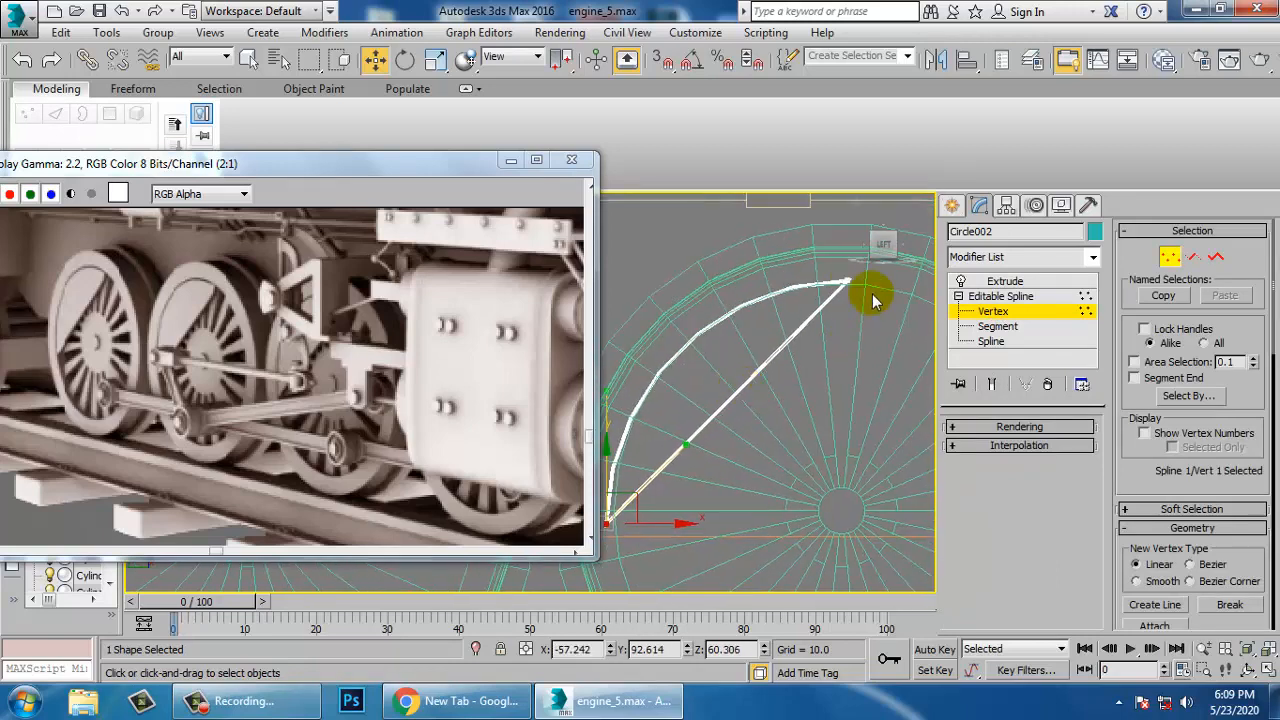
left_click_drag(835, 254, 885, 318)
middle_click_drag(841, 309, 771, 322)
left_click_drag(842, 303, 662, 299)
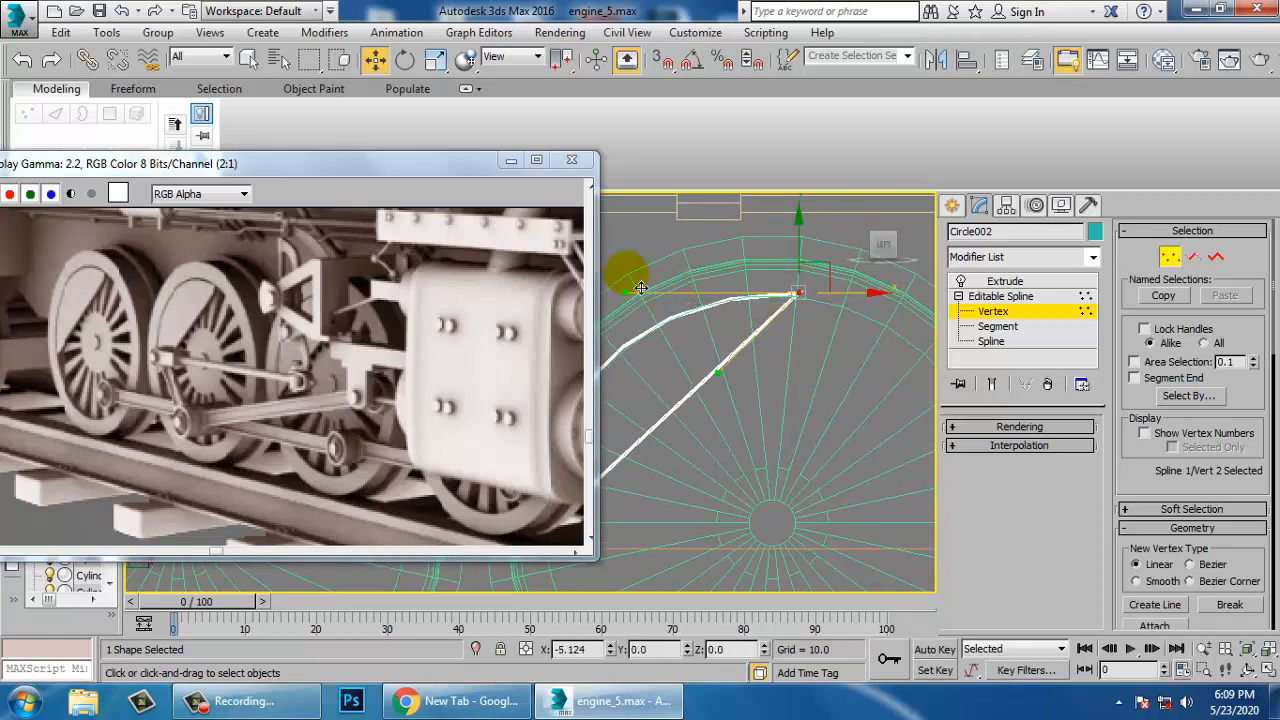
Move the segment's lower corner vertex about 8 units further down along the inside of the rim
middle_click_drag(639, 468, 866, 395)
left_click_drag(743, 427, 792, 532)
left_click_drag(776, 396, 734, 340)
Shift the upper corner vertex about 4 units forward along the rim and readjust its horizontal curve handle by about 2.9 units
middle_click_drag(903, 374, 718, 425)
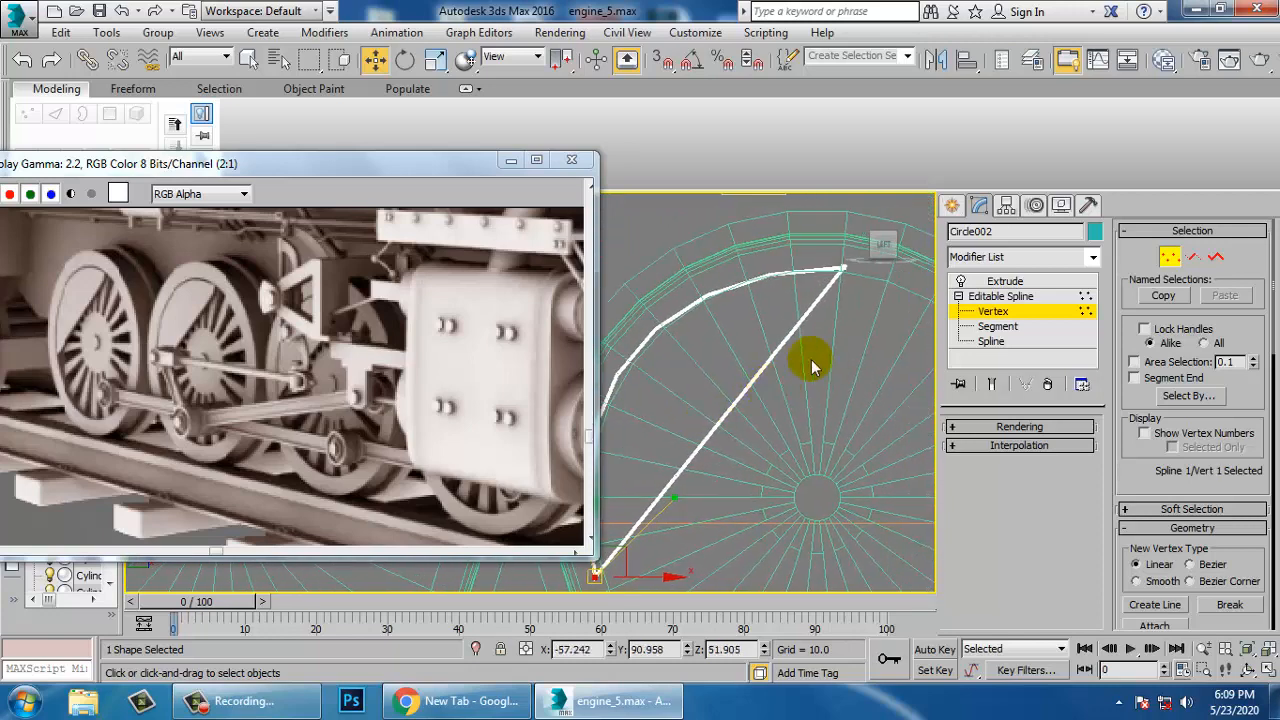
left_click_drag(885, 292, 885, 292)
middle_click_drag(847, 318, 790, 400)
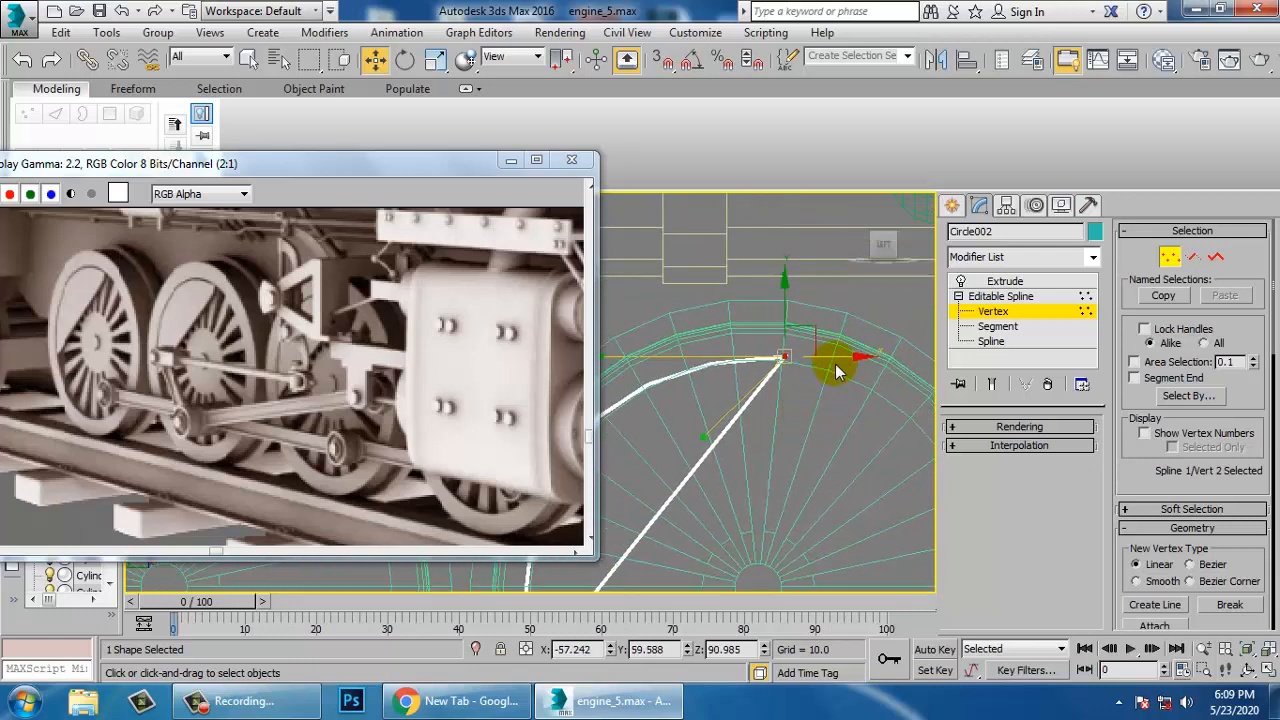
left_click_drag(849, 372, 883, 364)
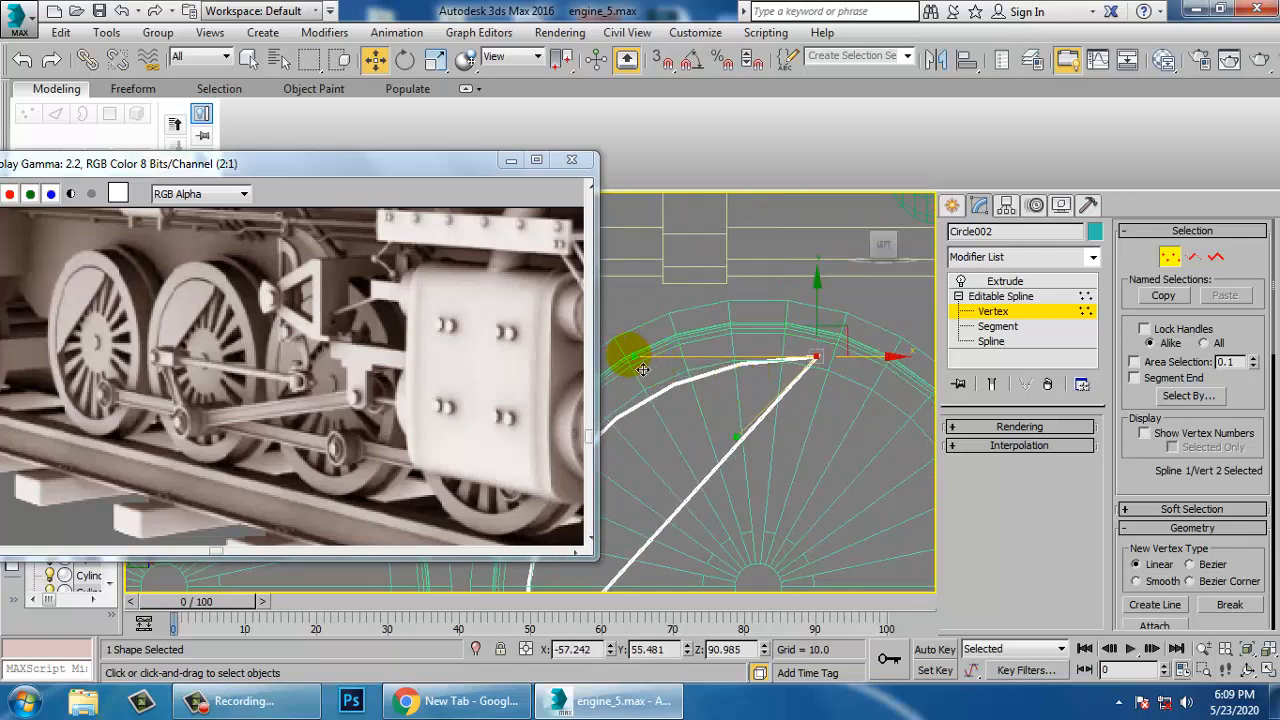
middle_click_drag(856, 432, 885, 408)
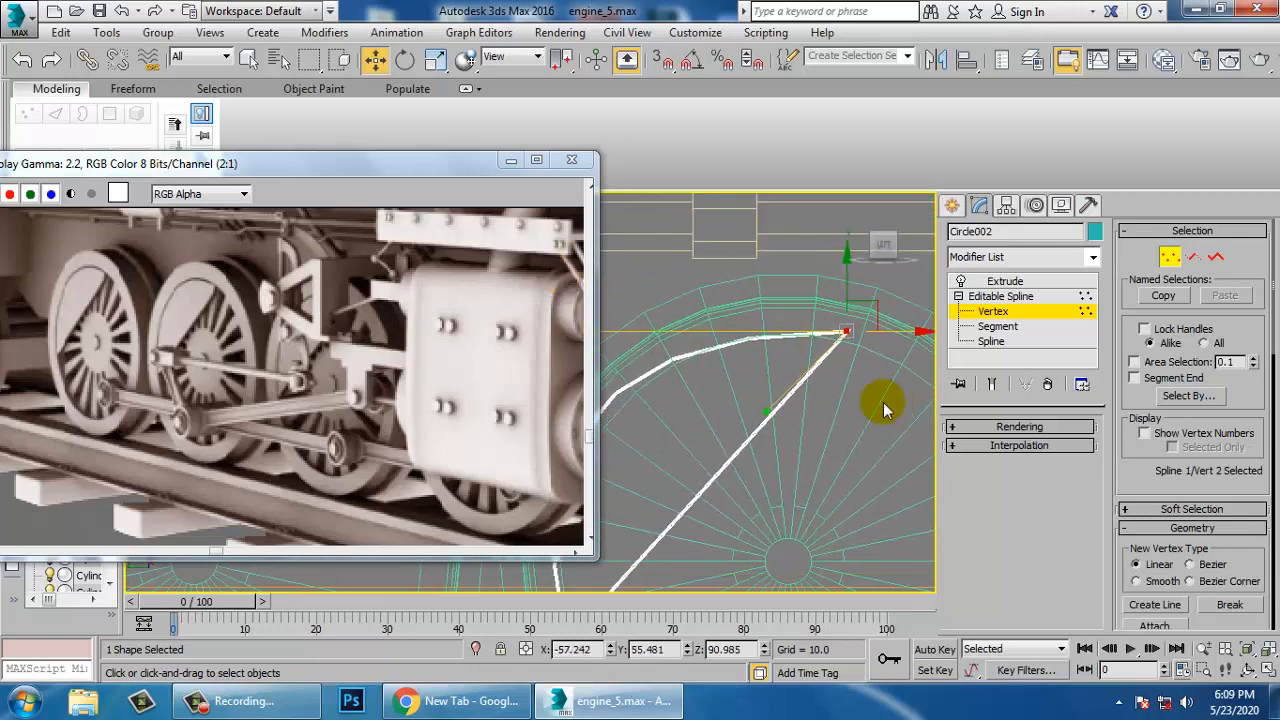
scroll(884, 408, "down", 2)
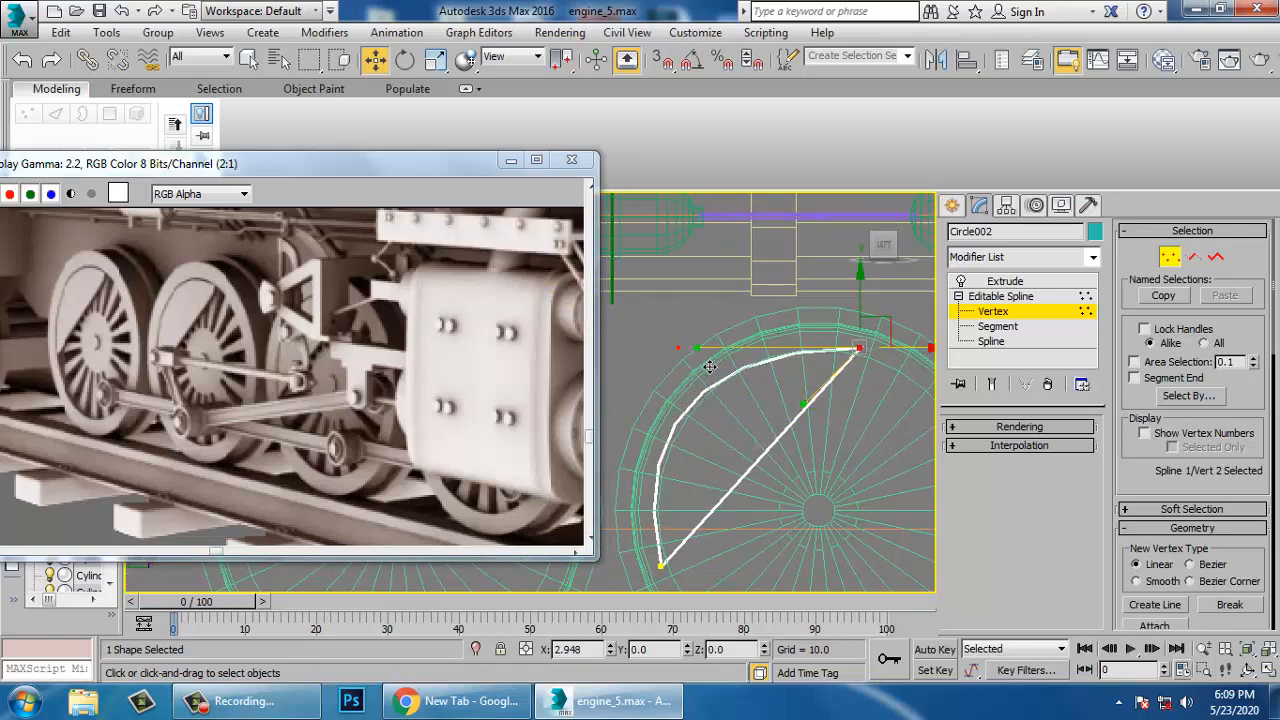
Refine the arc with a new vertex near the upper corner and raise it about 2.5 units toward the rim
right_click(690, 416)
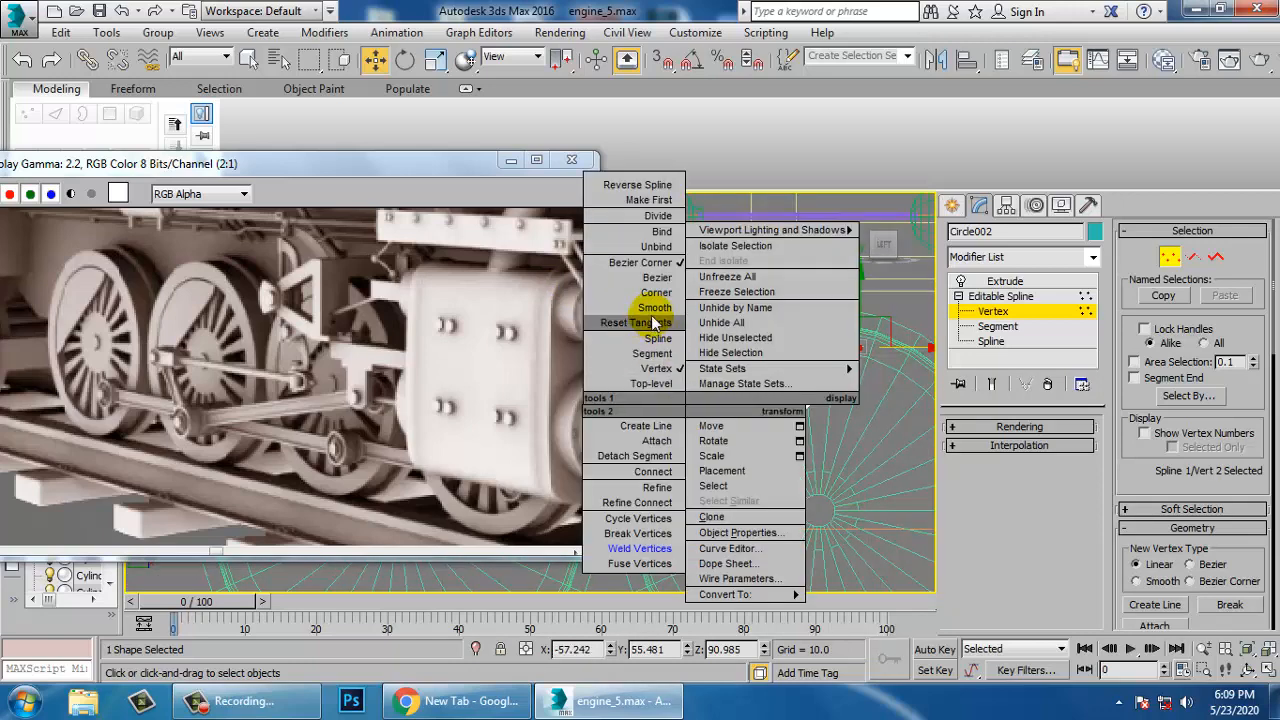
left_click(651, 490)
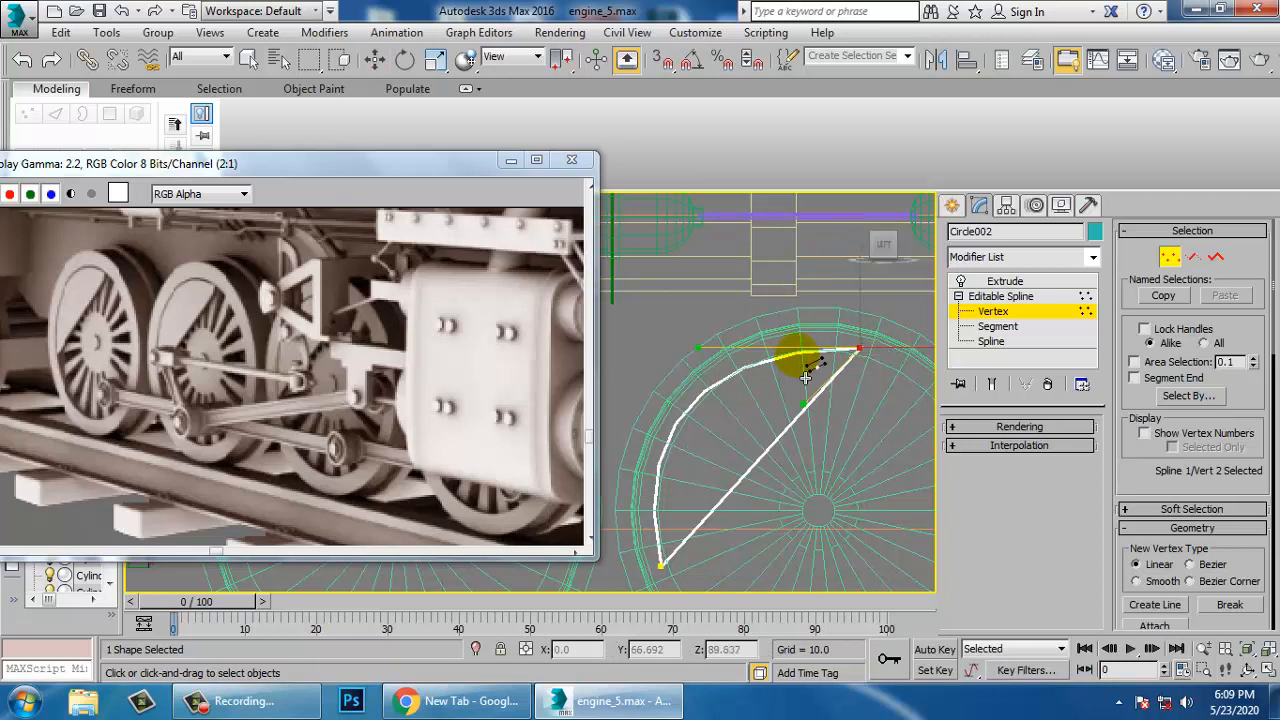
left_click(798, 354)
right_click(813, 369)
key("1")
key("1")
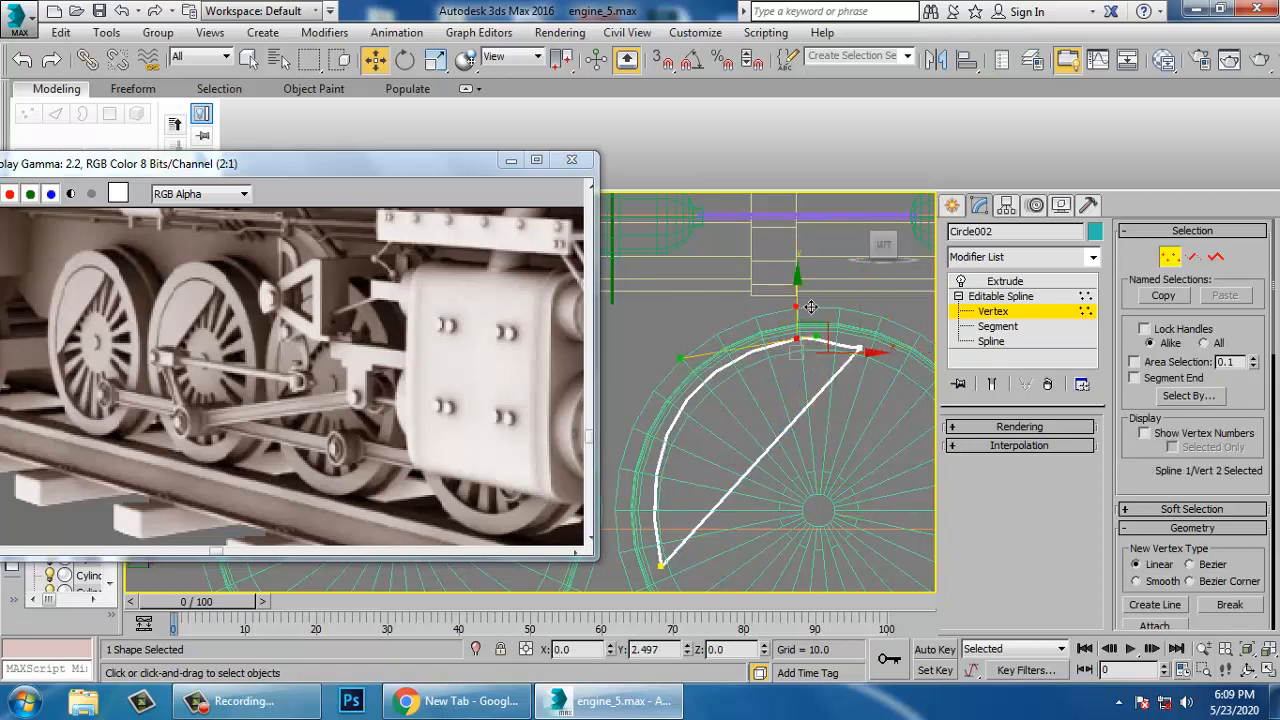
left_click_drag(815, 310, 815, 311)
Return to the Extrude level and clone the segment about 75.4 units along its local X axis onto the next wheel forward
key("p")
scroll(795, 470, "down", 4)
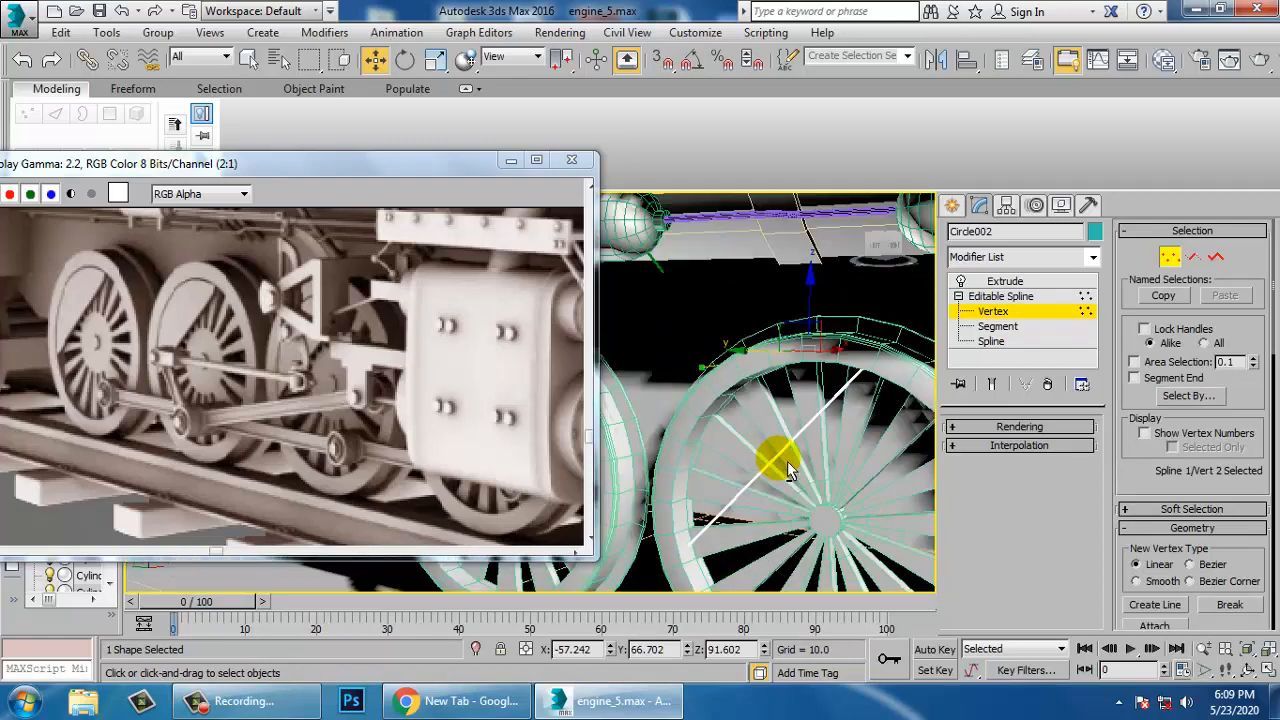
left_click(1006, 281)
mouse_move(850, 420)
middle_mouse_down("alt")
mouse_move(905, 428)
mouse_move(787, 430)
mouse_move(780, 447)
middle_mouse_up("alt")
scroll(882, 428, "down", 3)
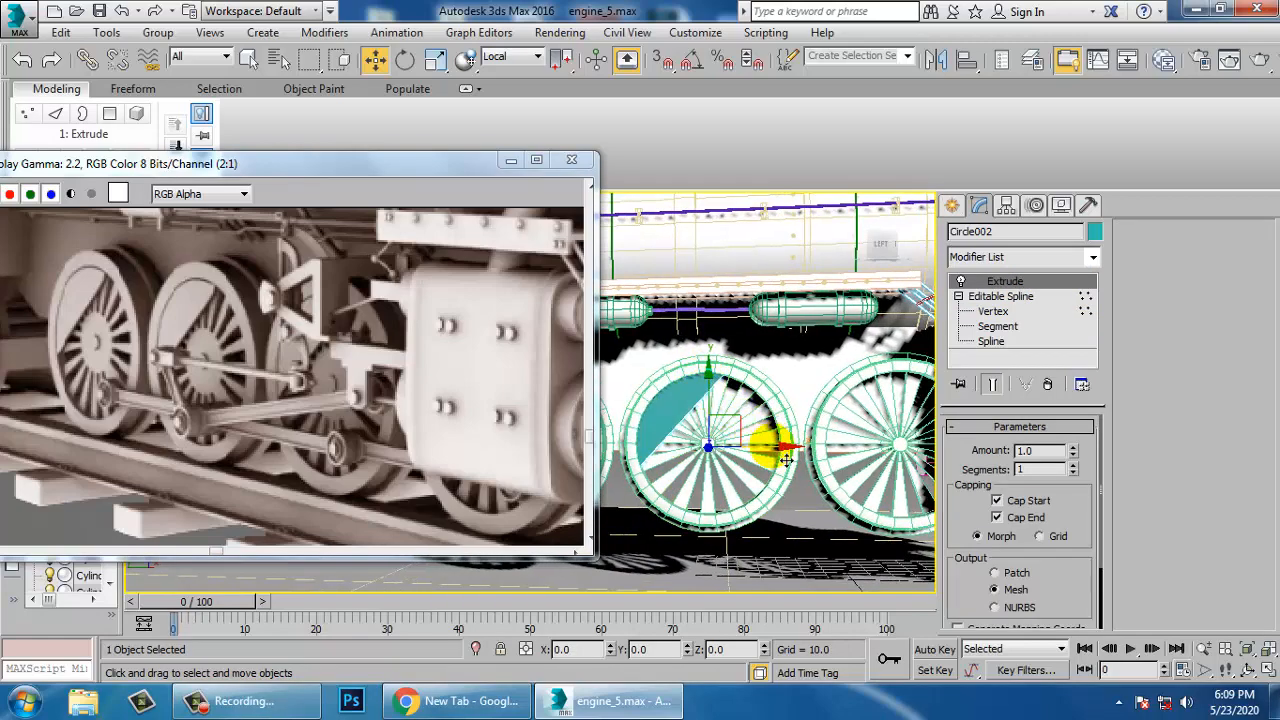
left_click_drag(787, 459, 848, 462)
left_click_drag(941, 473, 980, 473)
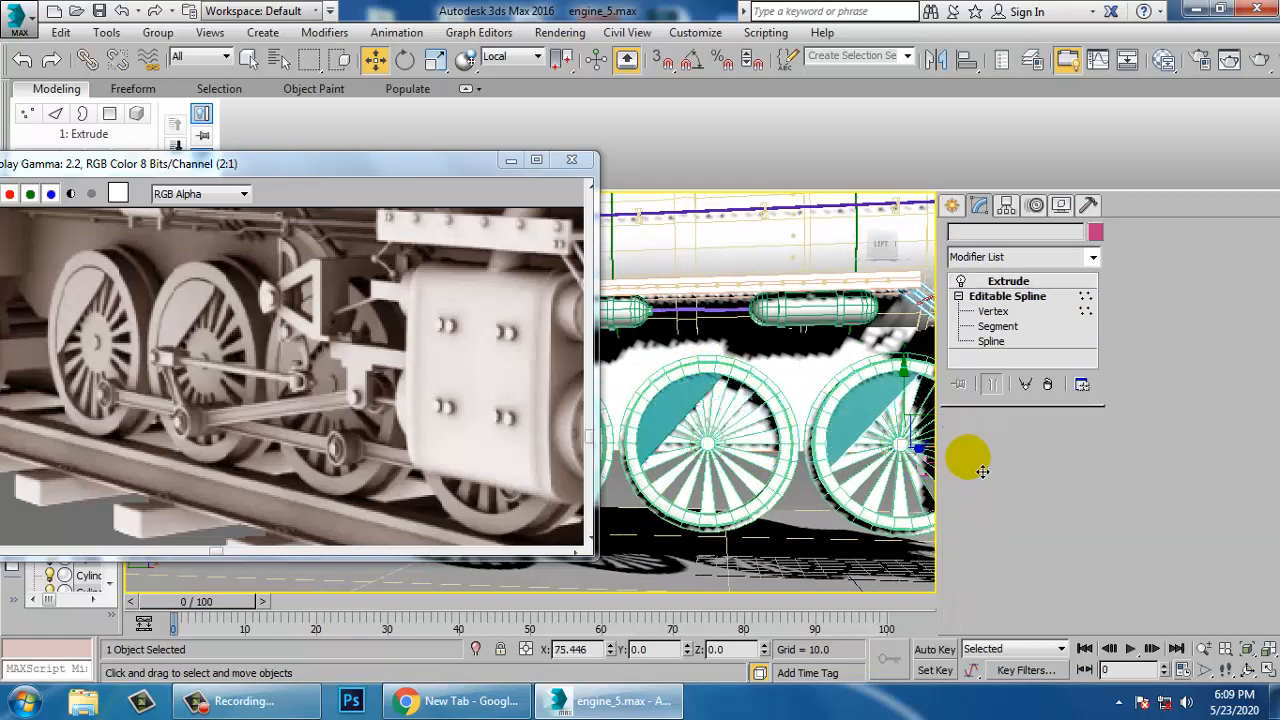
left_click(643, 430)
Inspect how the cloned segment sits on the front driving wheel compared with the neighbouring wheel
key("z")
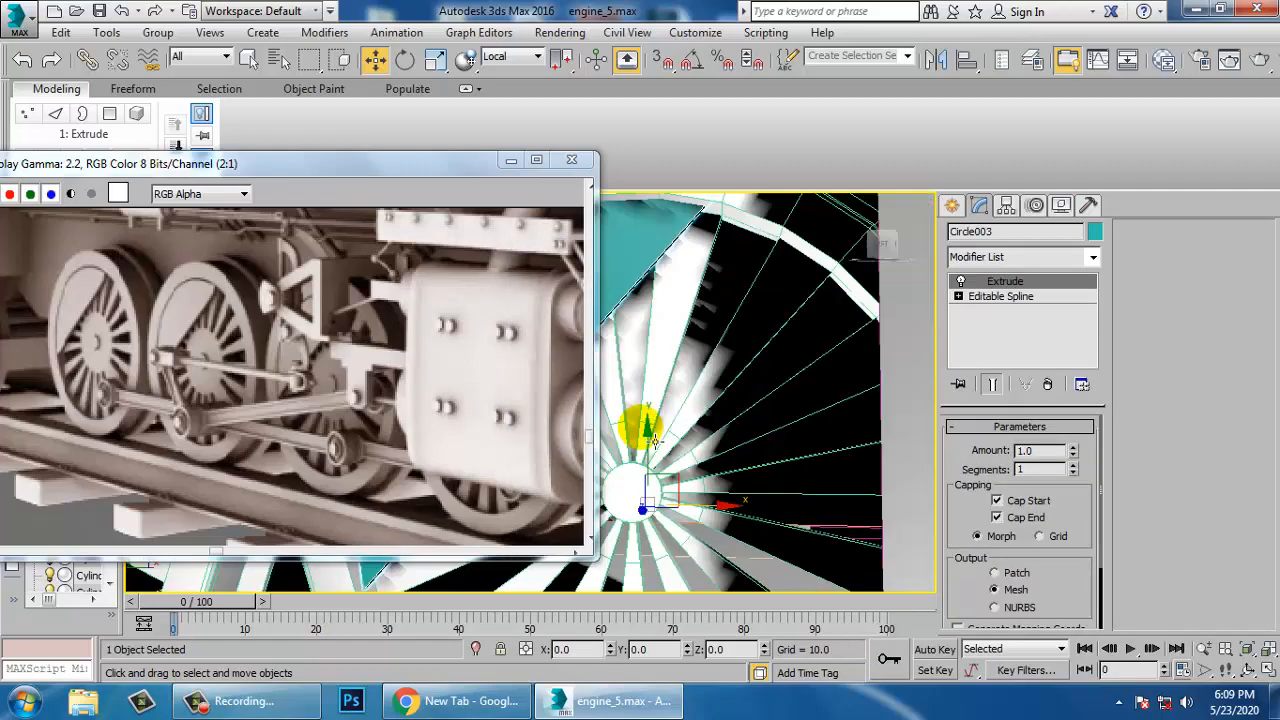
scroll(770, 458, "down", 2)
middle_click_drag(700, 428, 888, 398)
middle_click_drag(828, 428, 830, 455, "alt")
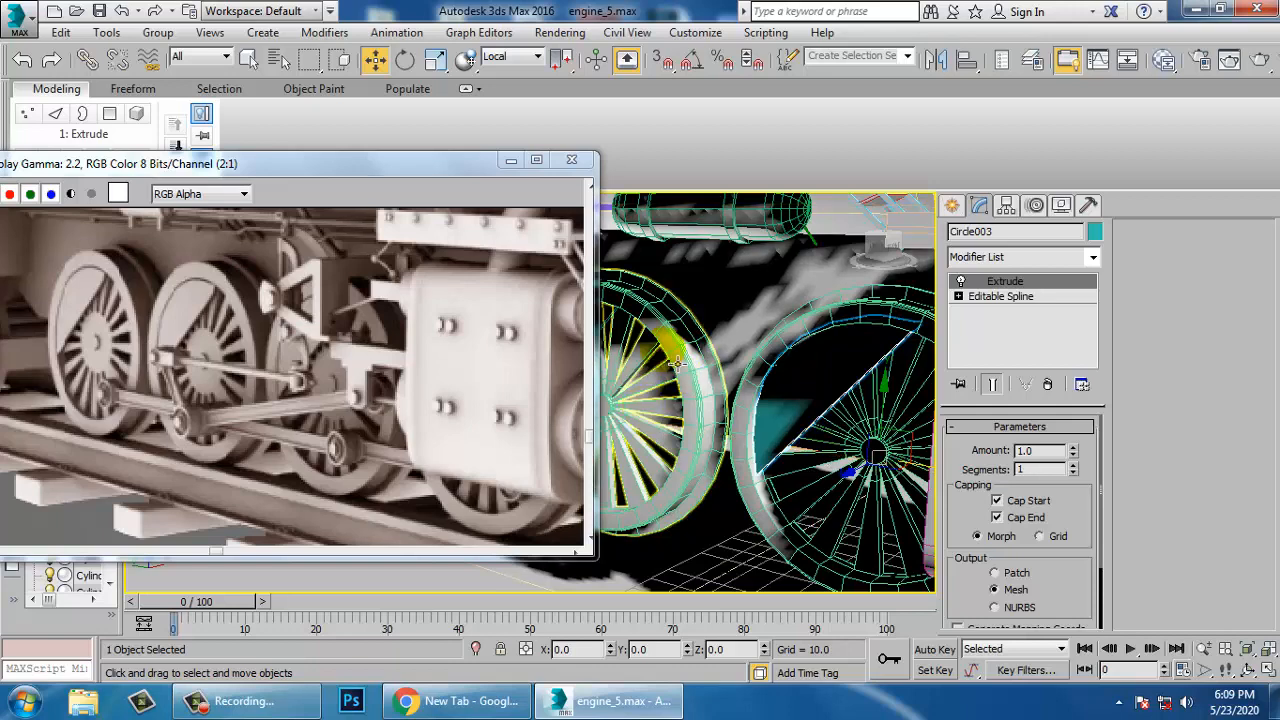
middle_click_drag(680, 420, 851, 456)
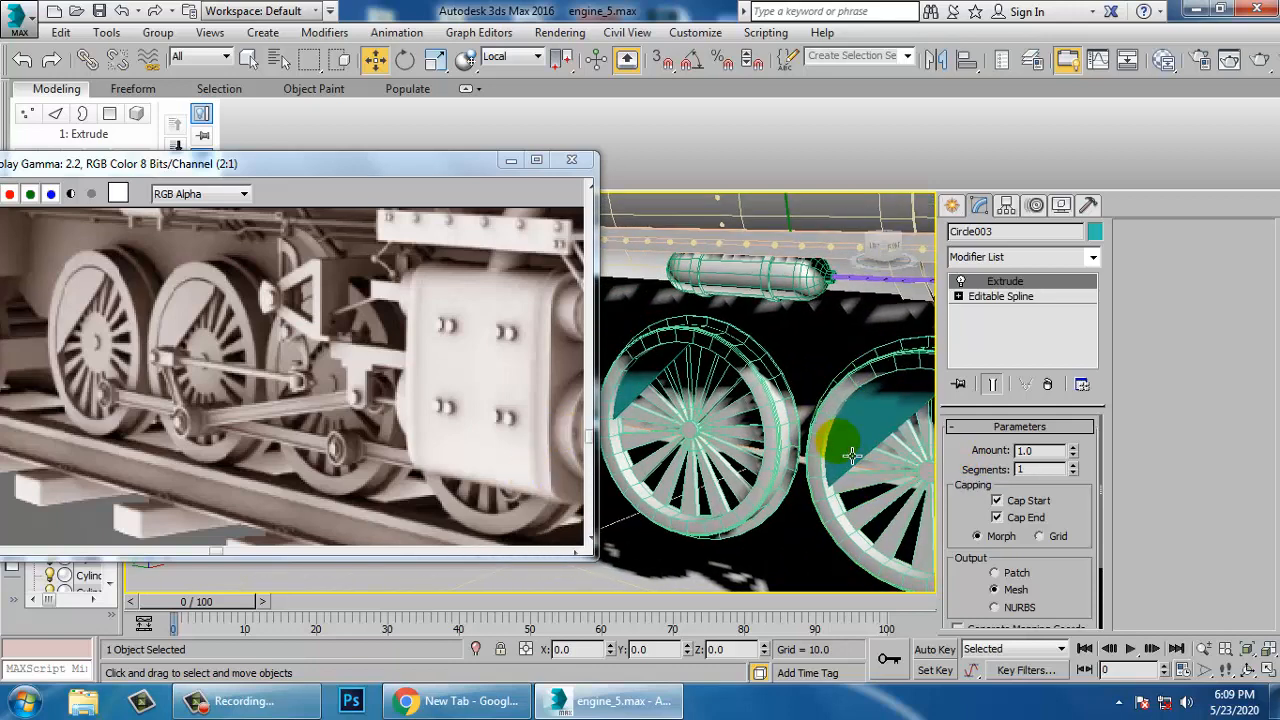
Reposition the reference render window so the driving wheels are uncovered in the maximized left view
left_click(487, 404)
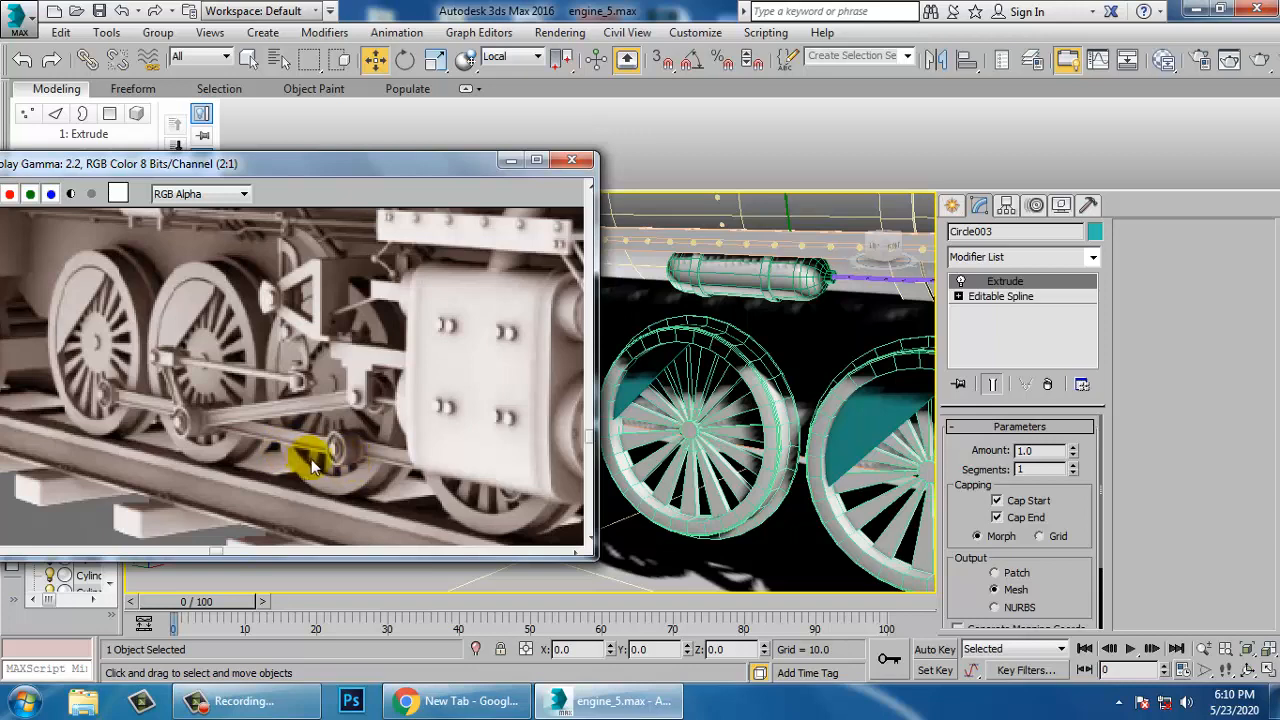
left_click_drag(437, 170, 365, 170)
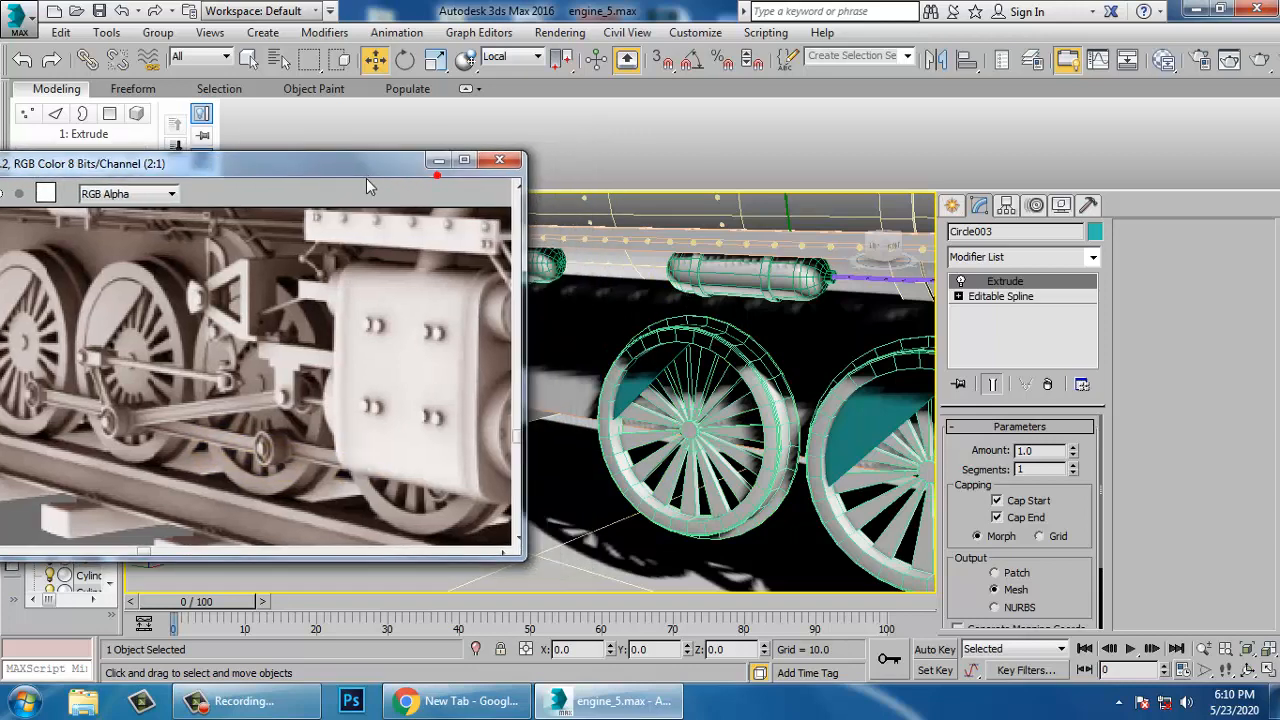
left_click(264, 243)
left_click_drag(232, 170, 304, 142)
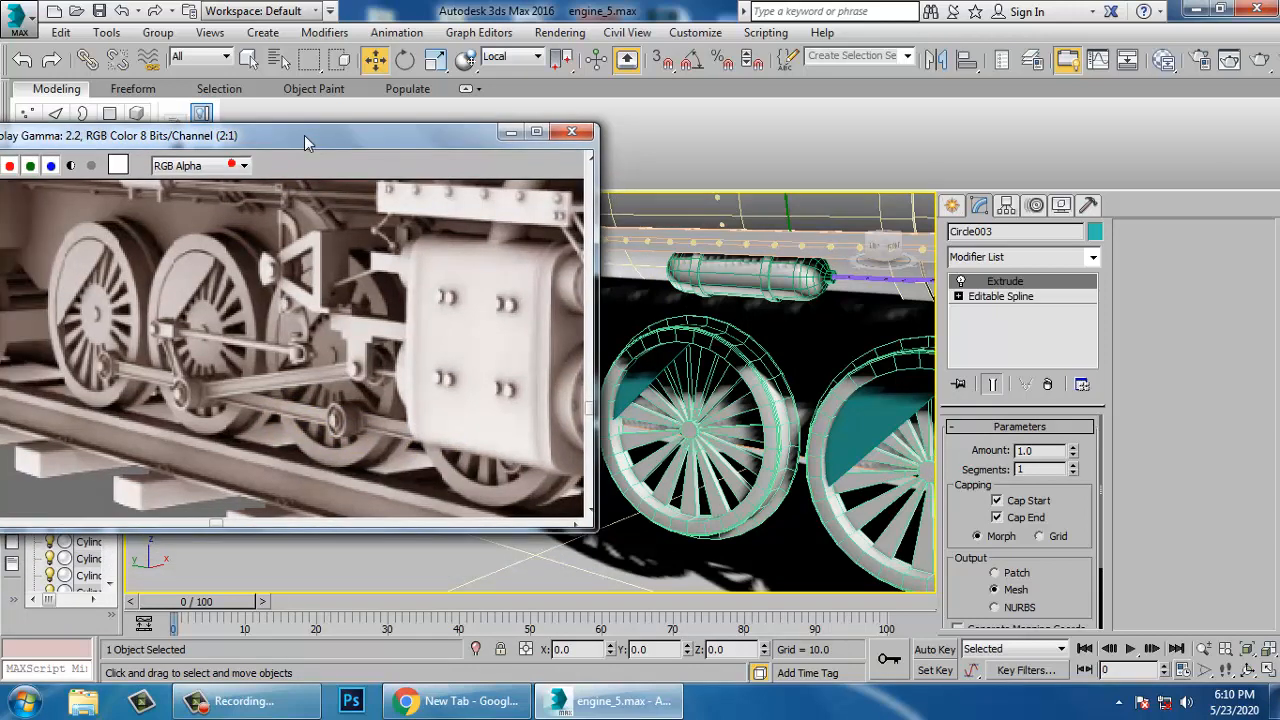
key("alt+w")
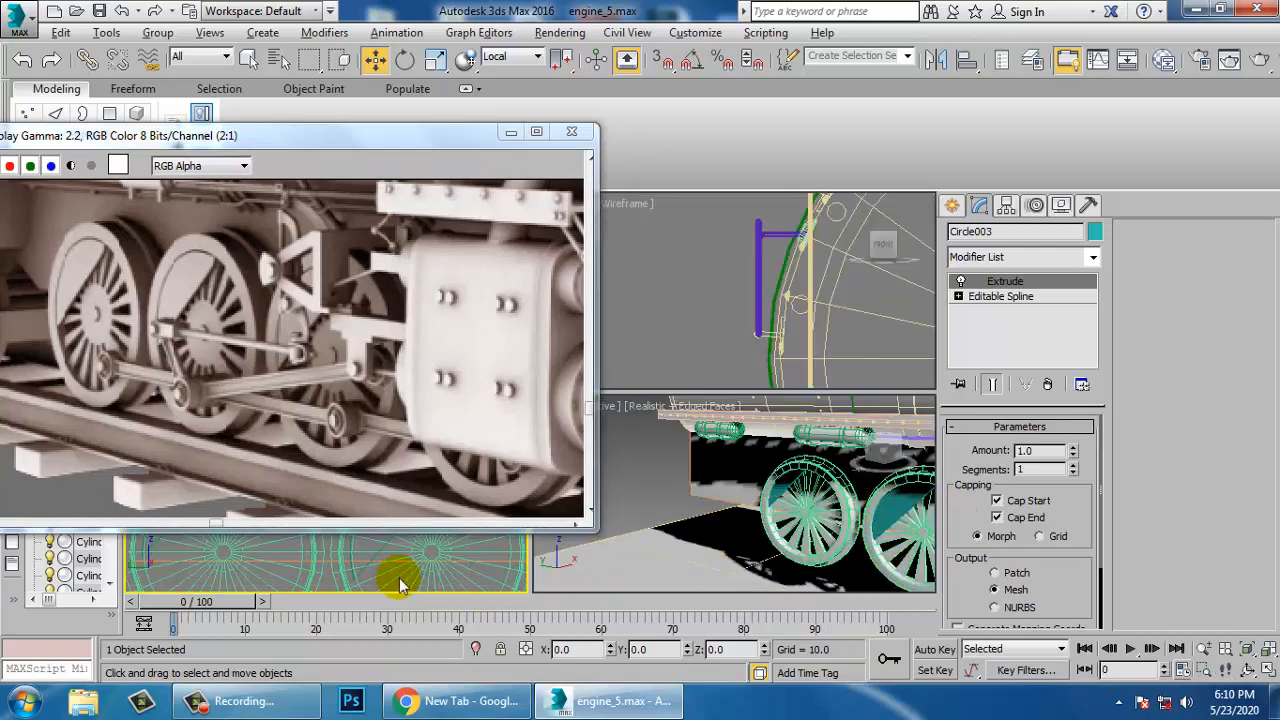
key("alt+w")
scroll(654, 517, "down", 5)
middle_click_drag(803, 503, 814, 504)
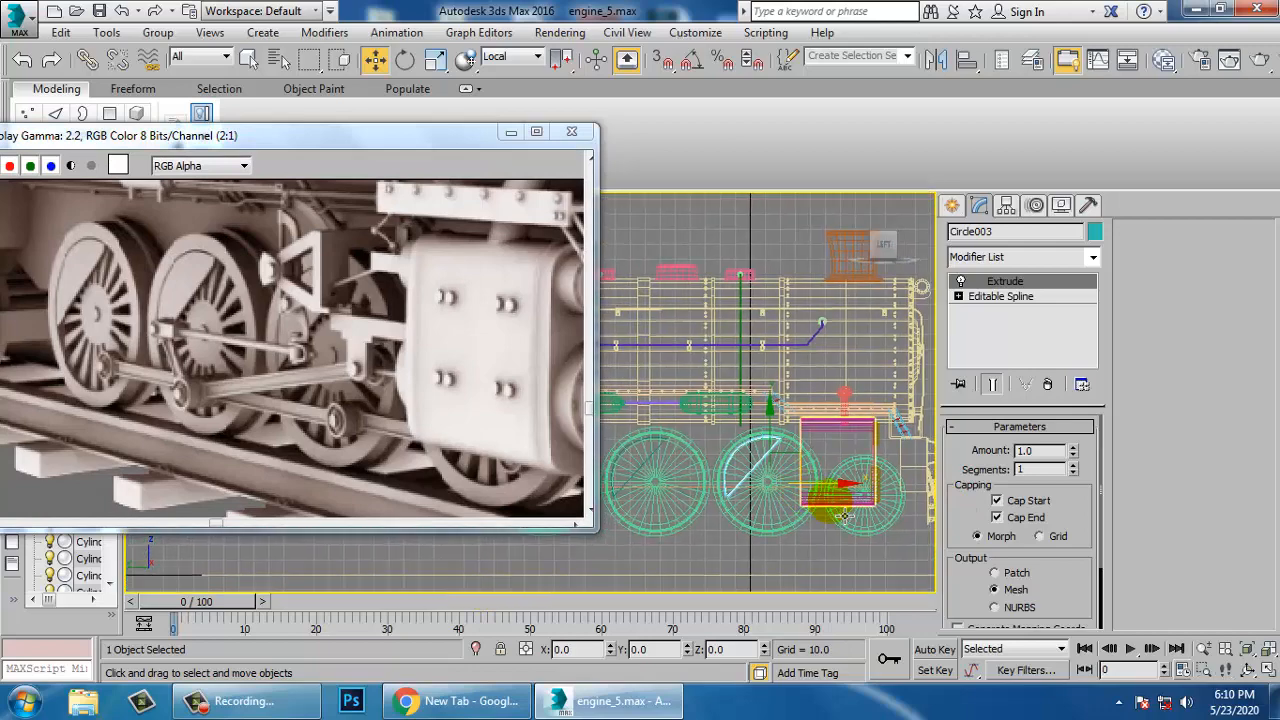
left_click_drag(423, 140, 294, 55)
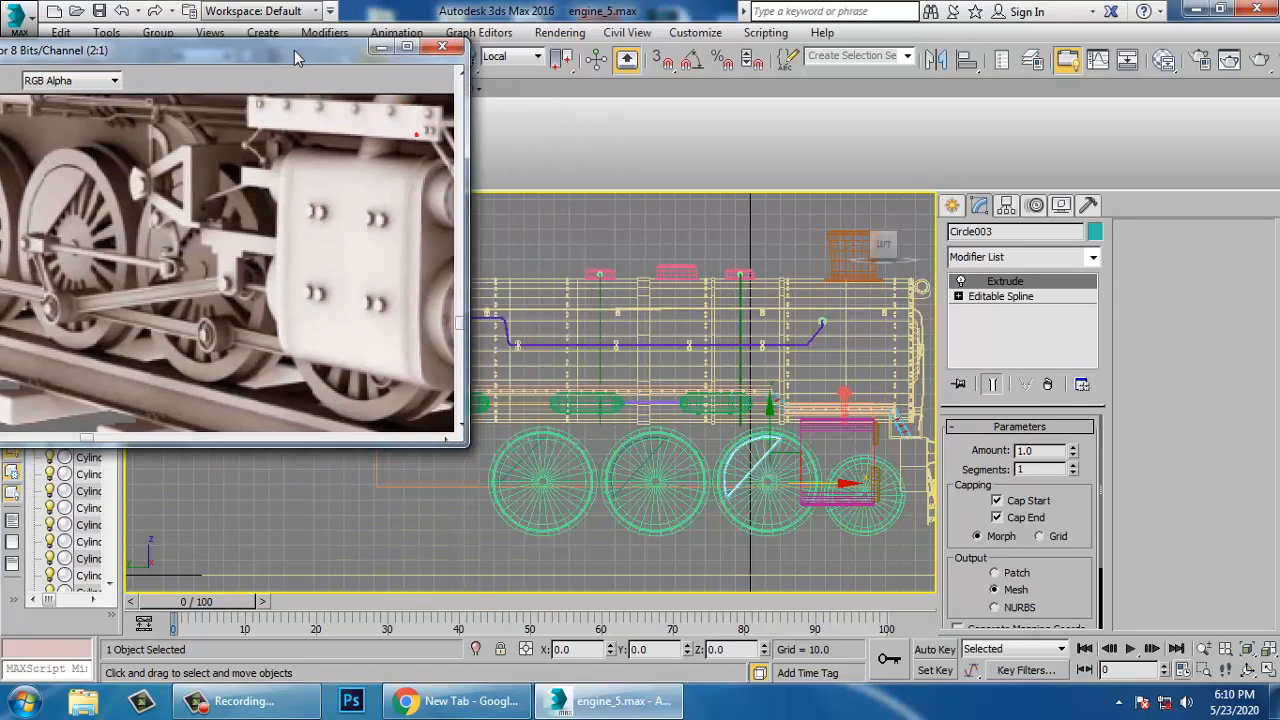
scroll(723, 423, "up", 3)
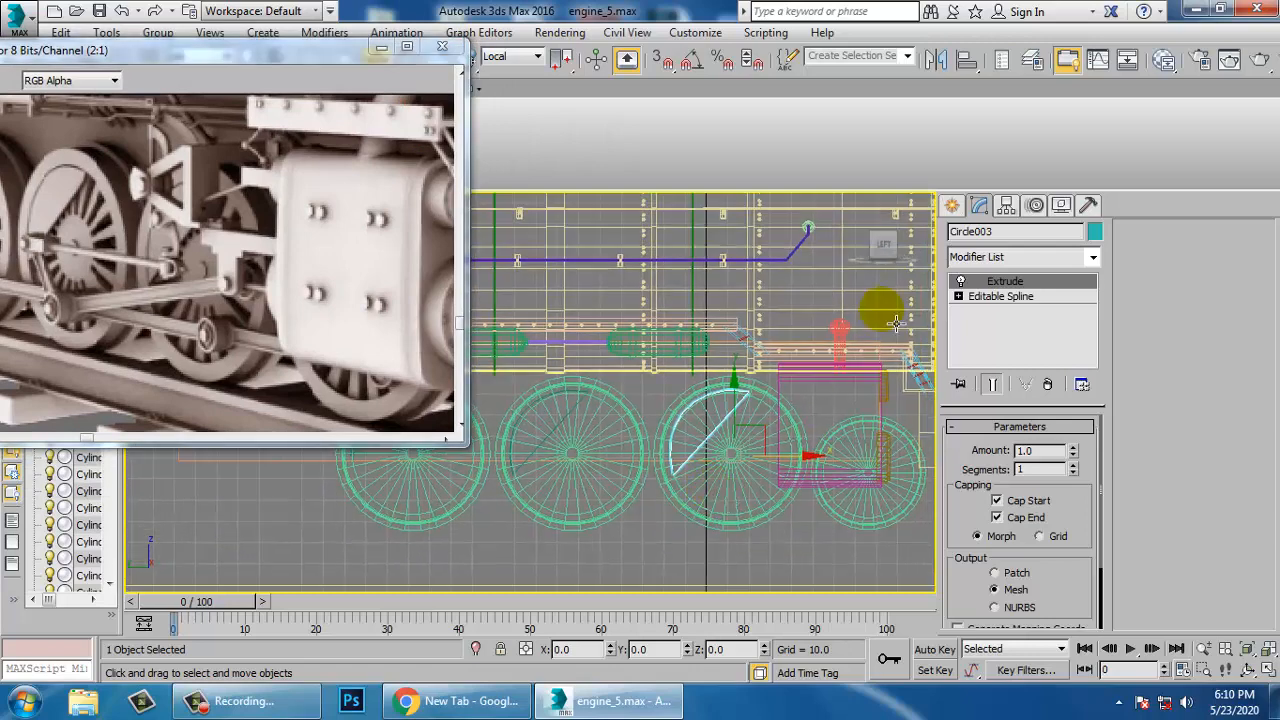
left_click(952, 207)
left_click(984, 340)
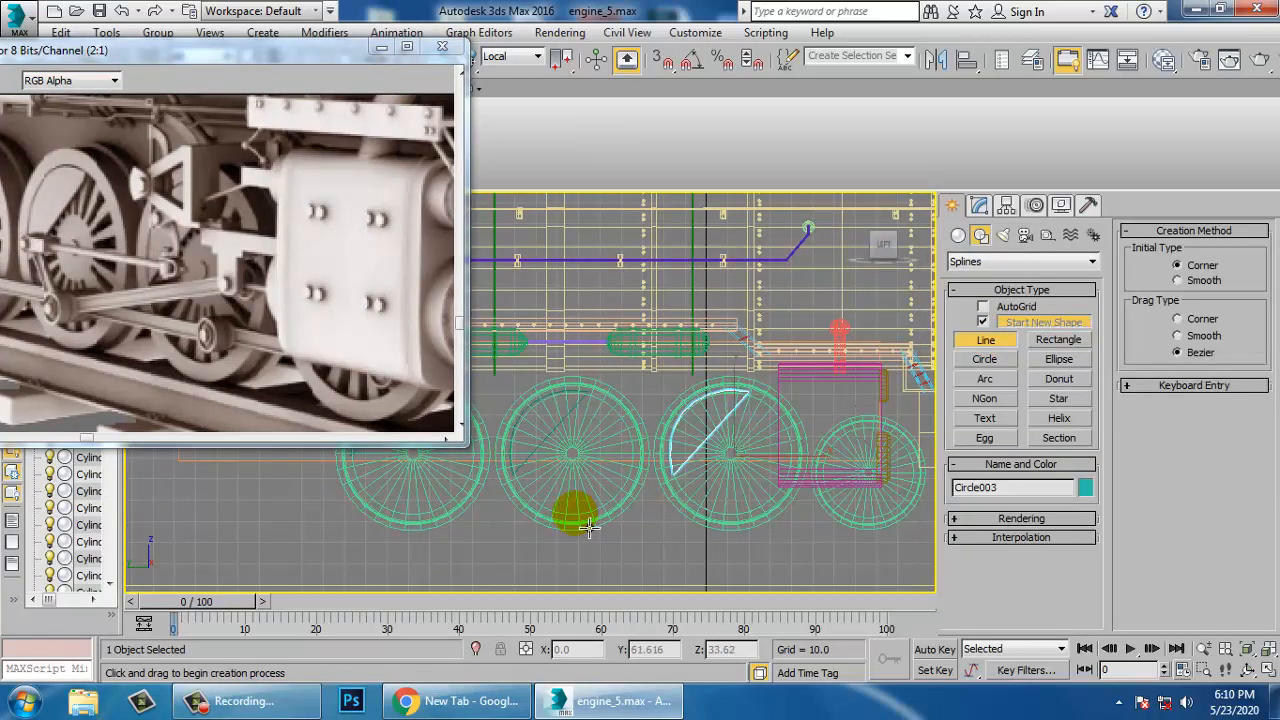
middle_click_drag(589, 528, 502, 563)
middle_click_drag(578, 529, 536, 521)
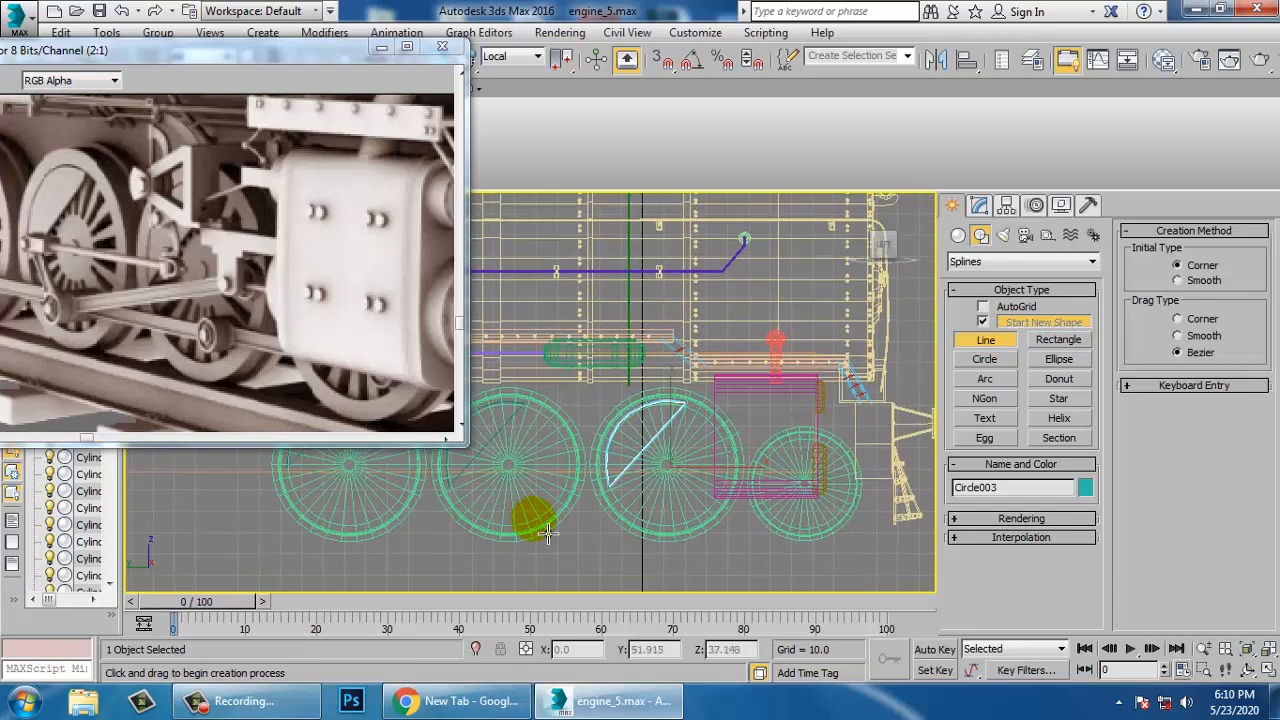
middle_click_drag(661, 476, 613, 481)
scroll(620, 476, "up", 2)
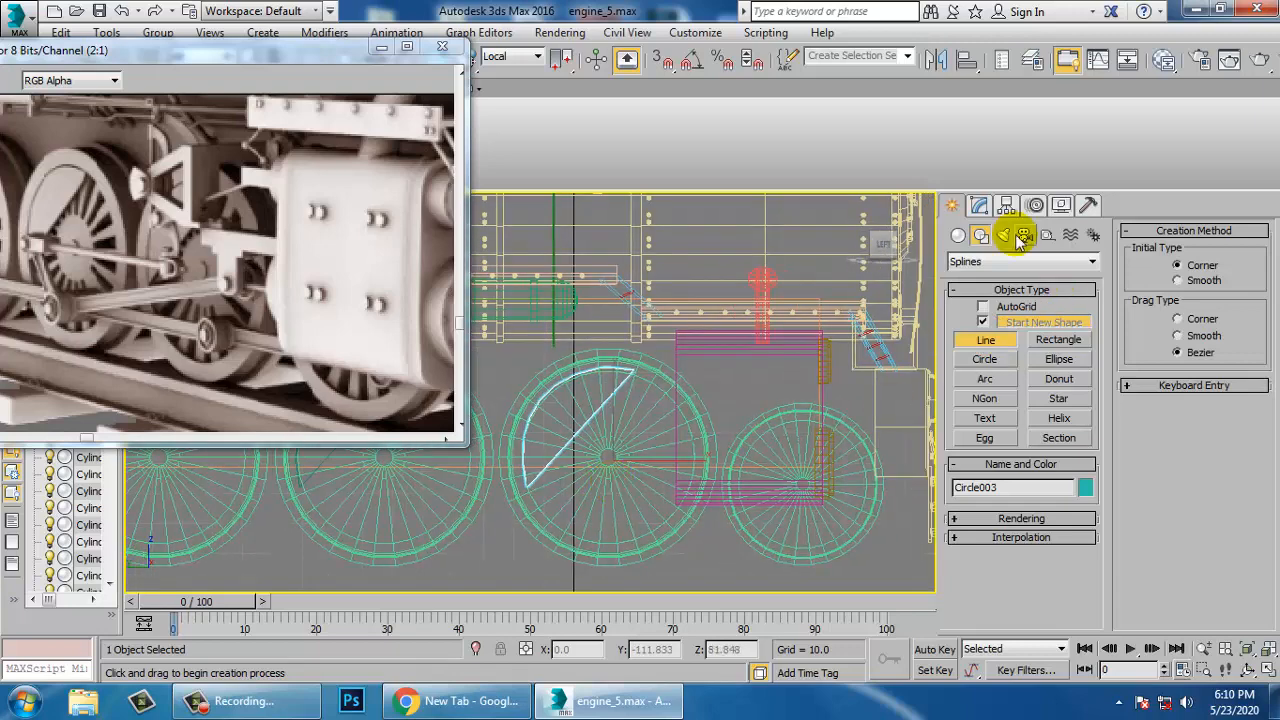
Draw a small tube with an outer radius of about 5.3 on the front driving wheel's lower forward spokes in the left view
left_click(958, 236)
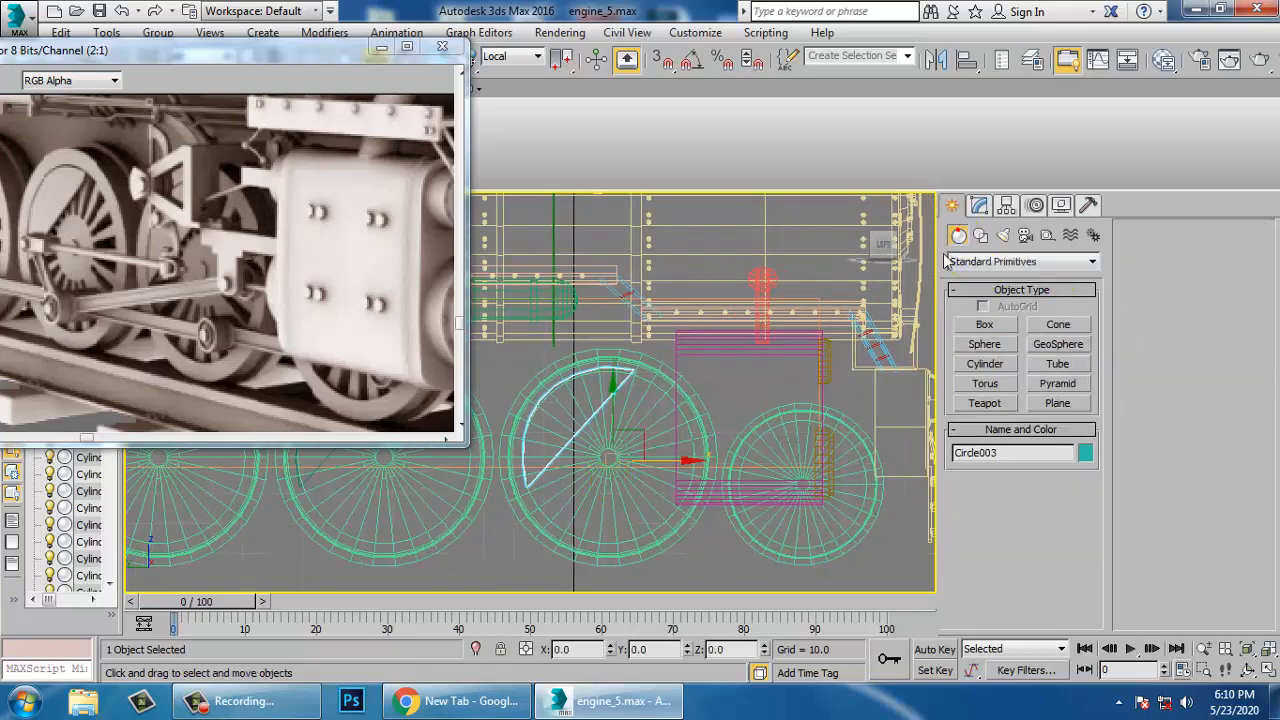
left_click(1057, 364)
middle_click_drag(801, 495, 709, 492)
scroll(709, 492, "up", 2)
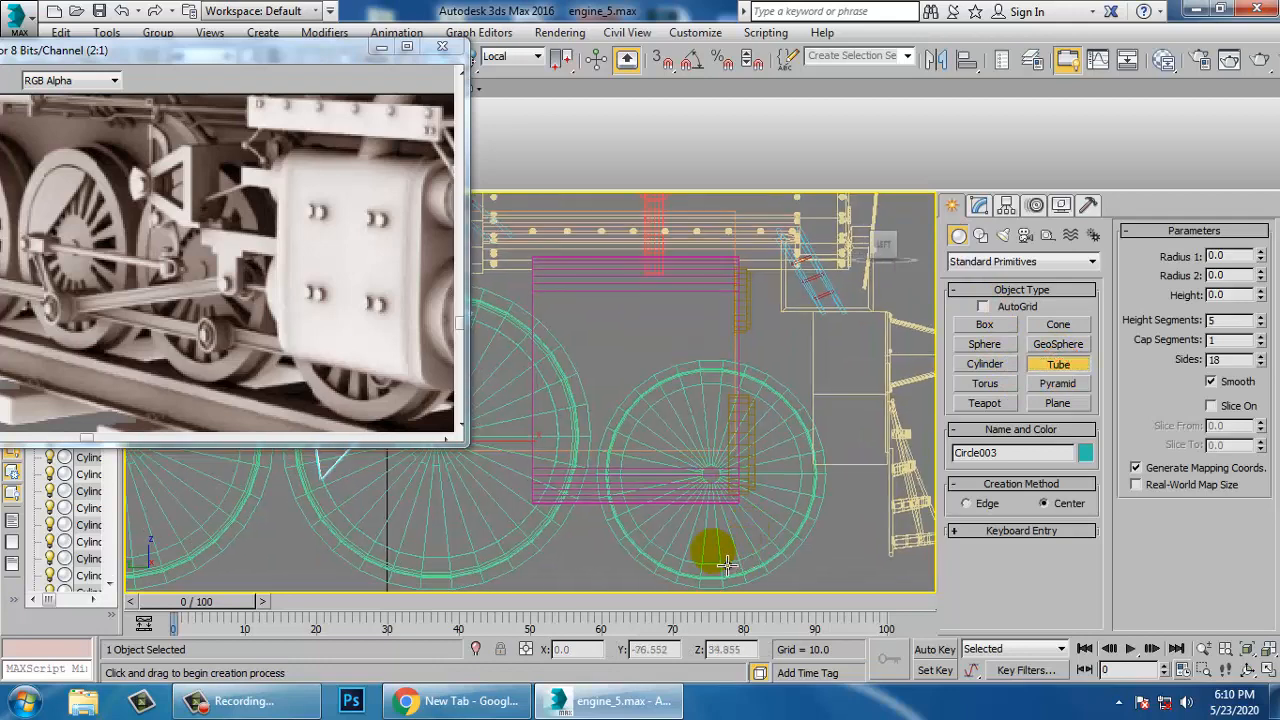
middle_click_drag(728, 554, 818, 546)
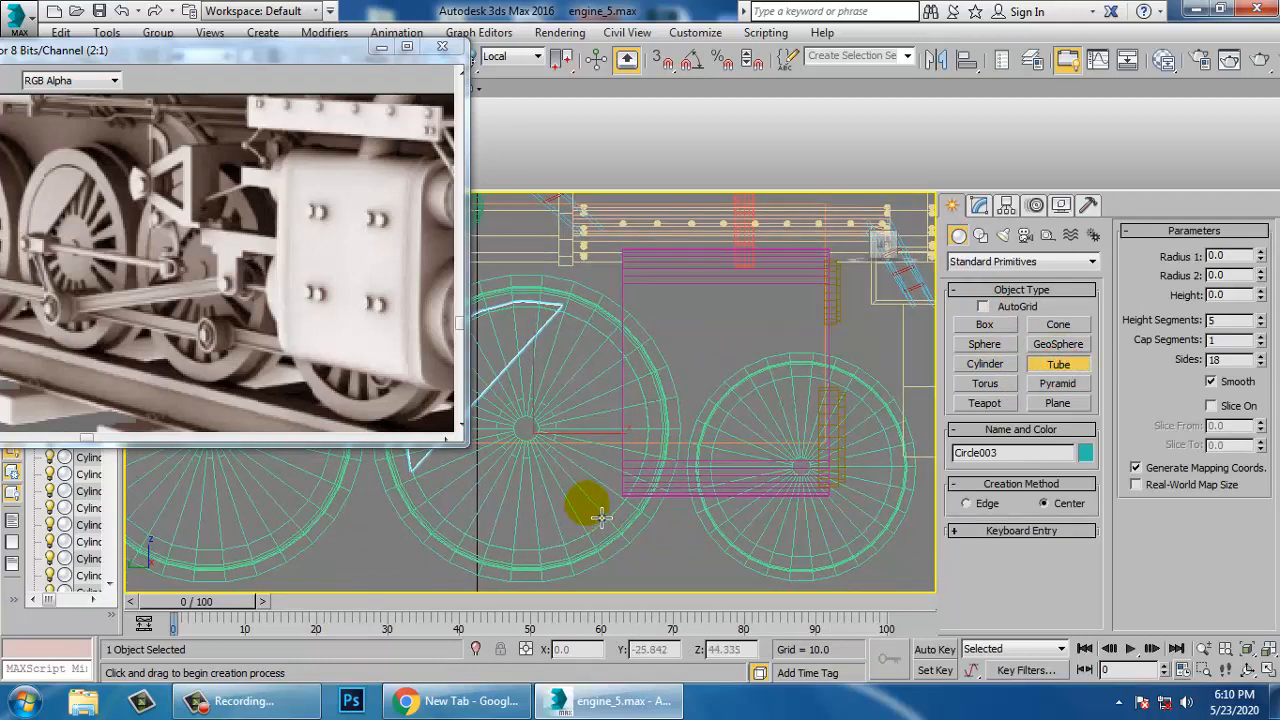
left_click_drag(587, 503, 620, 533)
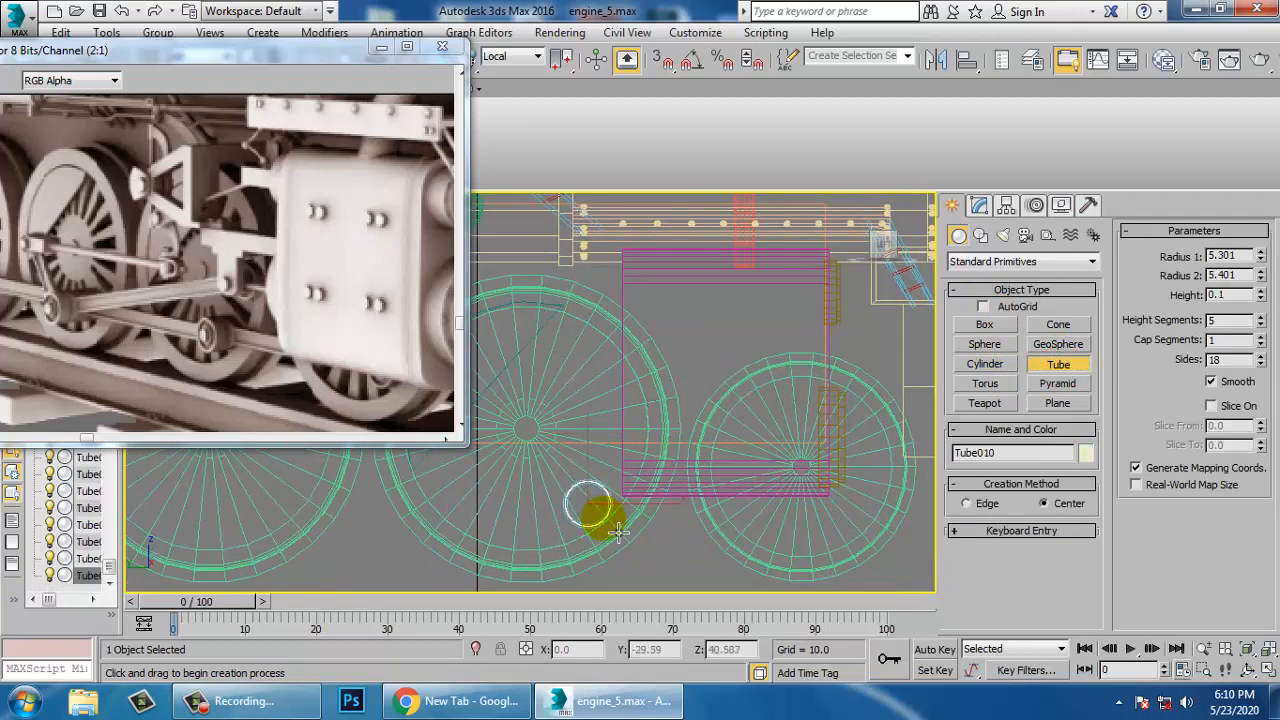
right_click(609, 505)
Move the tube along its own axis in the perspective view to the front driving wheel's outer face
key("alt+w")
right_click(749, 491)
key("z")
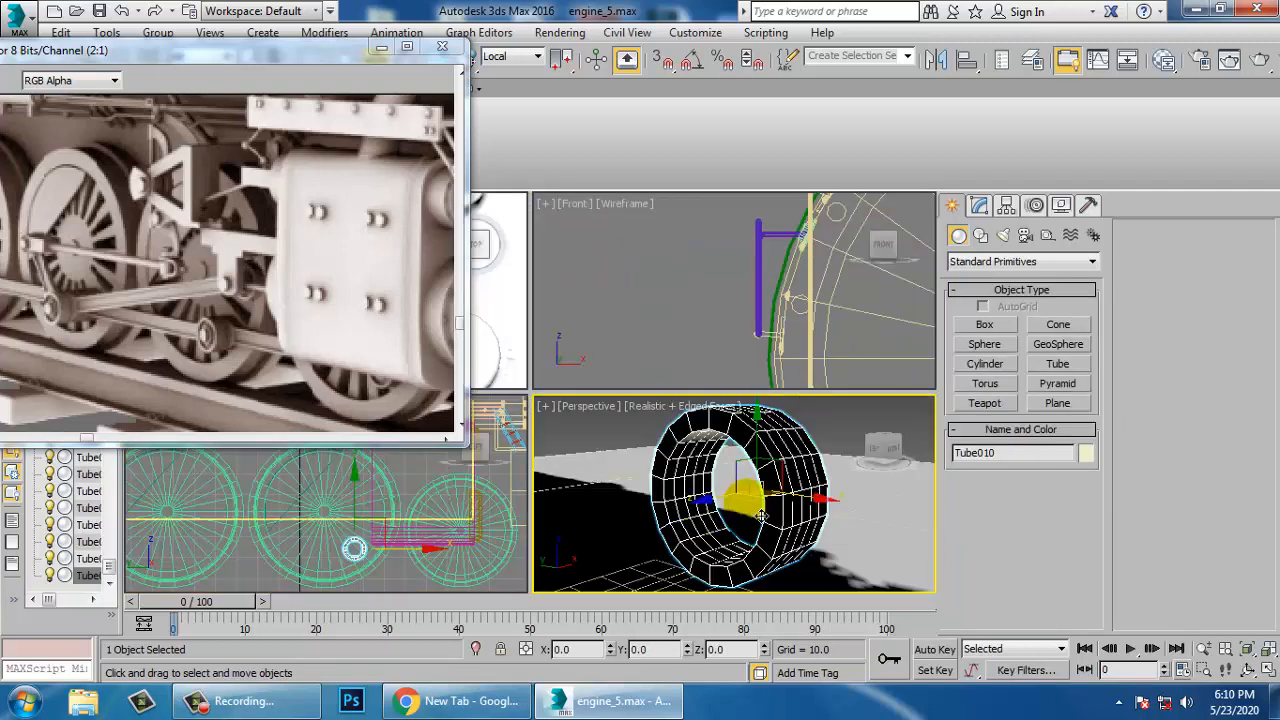
key("alt+w")
scroll(717, 483, "down", 6)
middle_click_drag(694, 480, 737, 471)
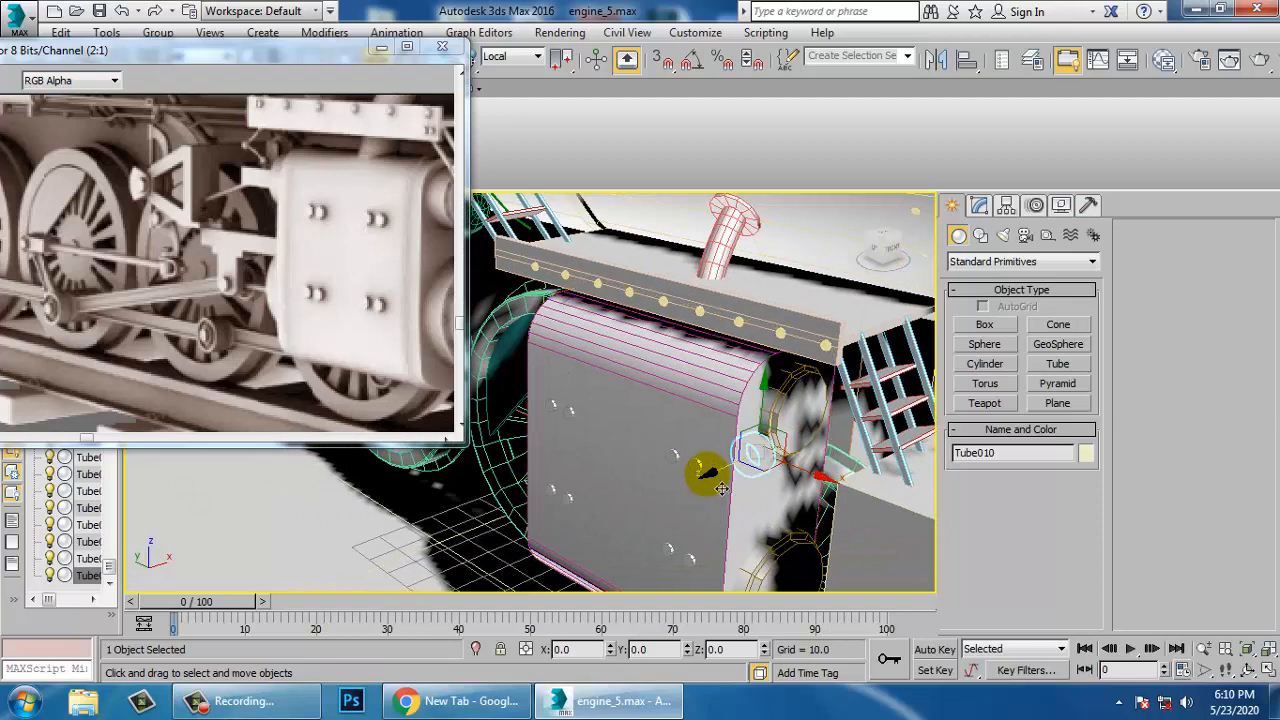
left_click_drag(721, 492, 543, 535)
key("z")
middle_click_drag(543, 535, 752, 450, "alt")
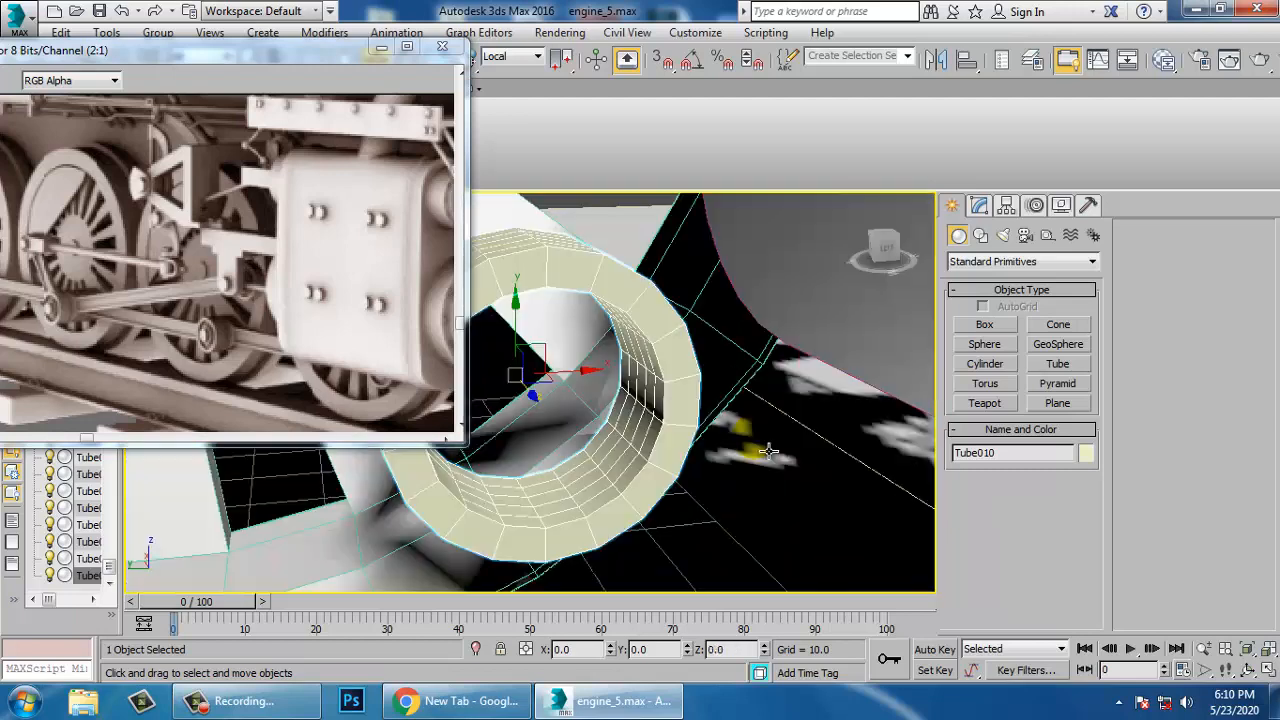
scroll(752, 450, "down", 4)
middle_click_drag(640, 450, 732, 450, "alt")
left_click_drag(702, 430, 582, 432)
Shift the tube about 3.5 units along its X axis toward the front driving wheel's hub in the left view
key("alt+w")
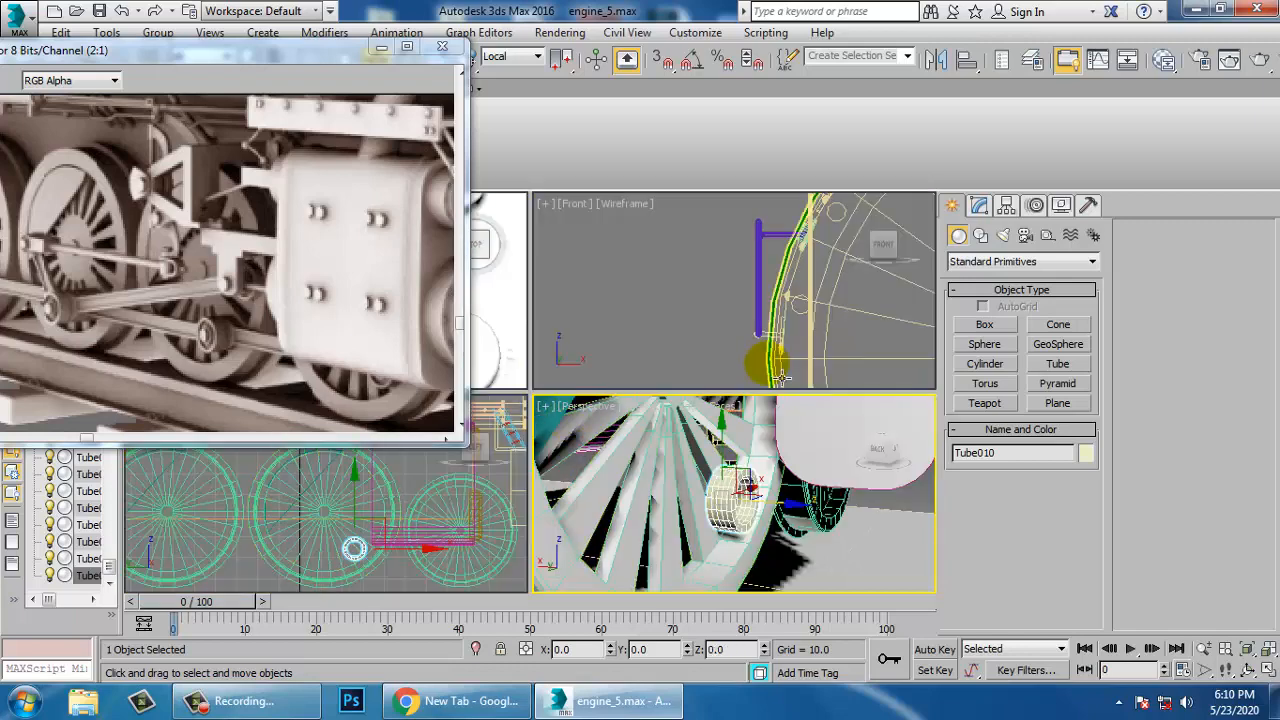
key("alt+w")
middle_click_drag(434, 480, 472, 478)
middle_click_drag(576, 481, 600, 487)
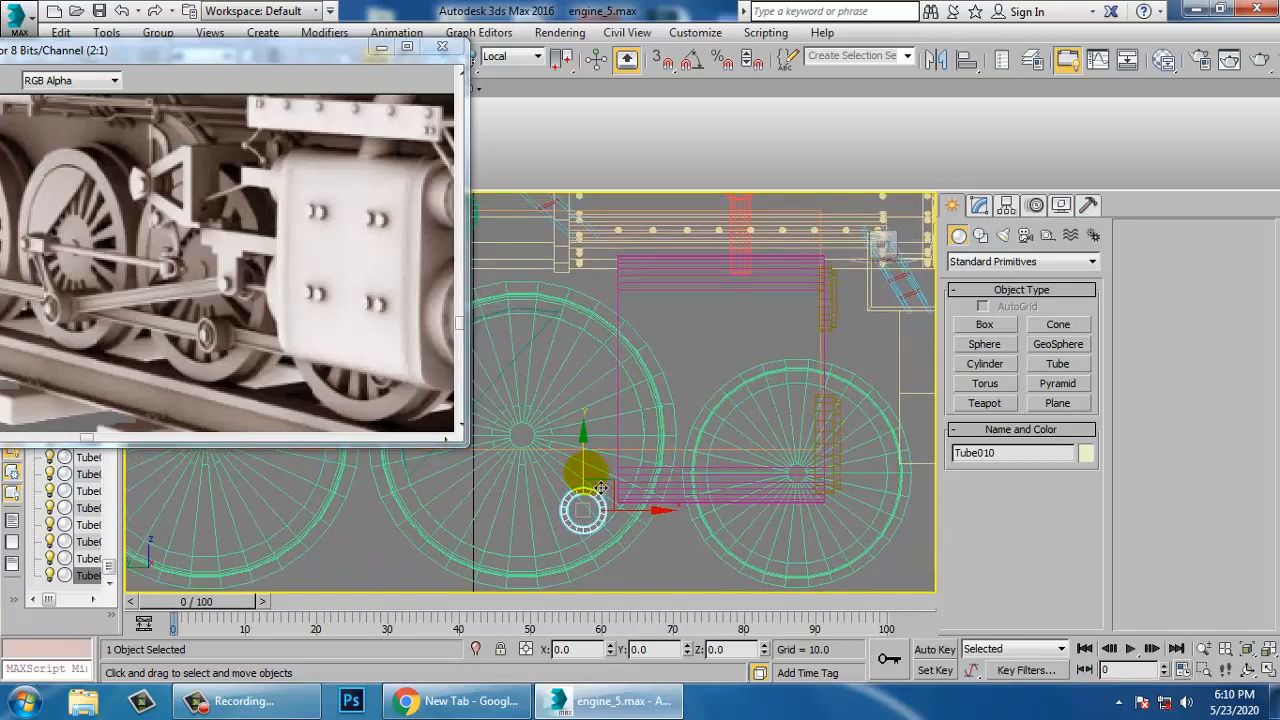
left_click_drag(668, 521, 647, 531)
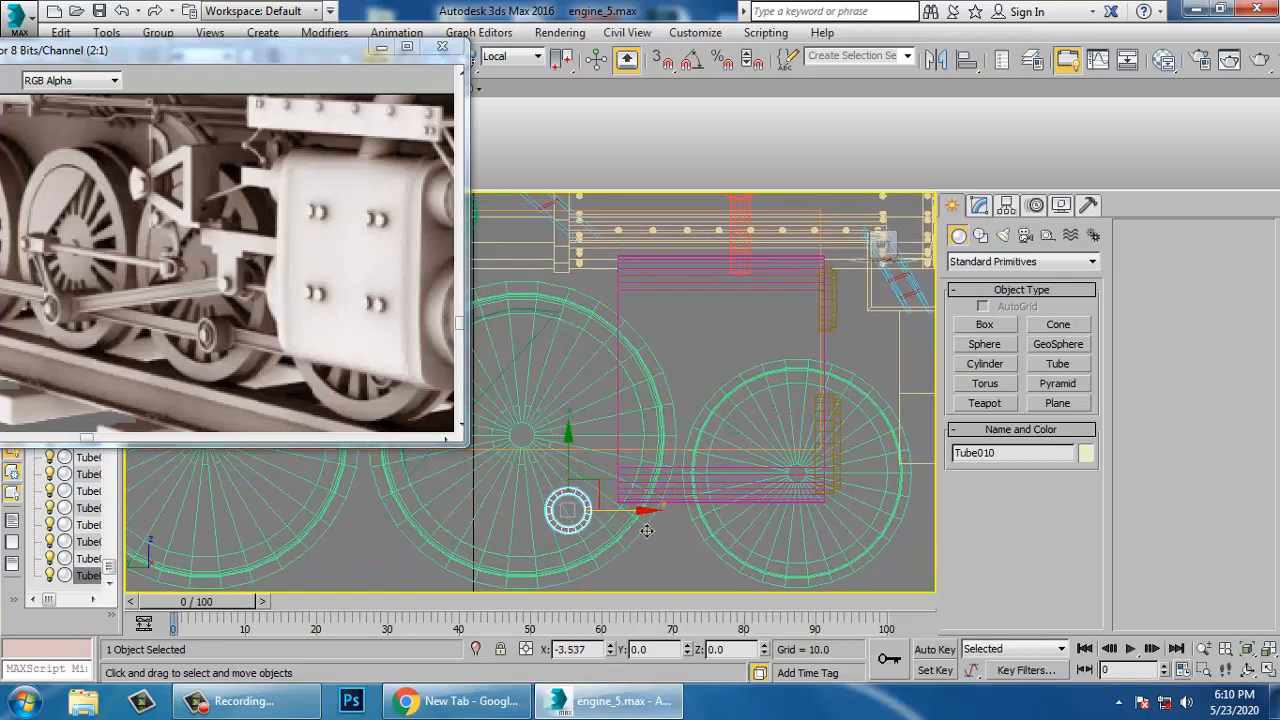
scroll(653, 528, "up", 6)
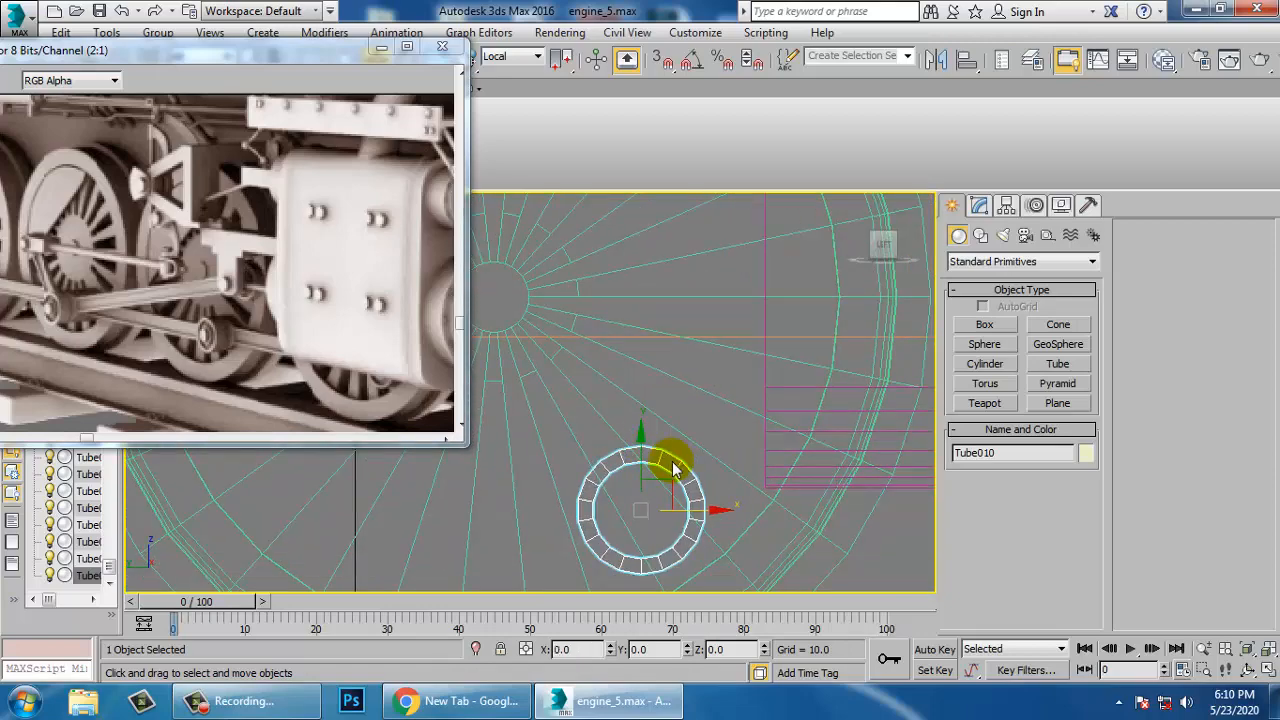
Set the tube's height segments to 3
key("alt+w")
right_click(797, 479)
key("alt+w")
scroll(758, 482, "down", 4)
scroll(652, 470, "up", 7)
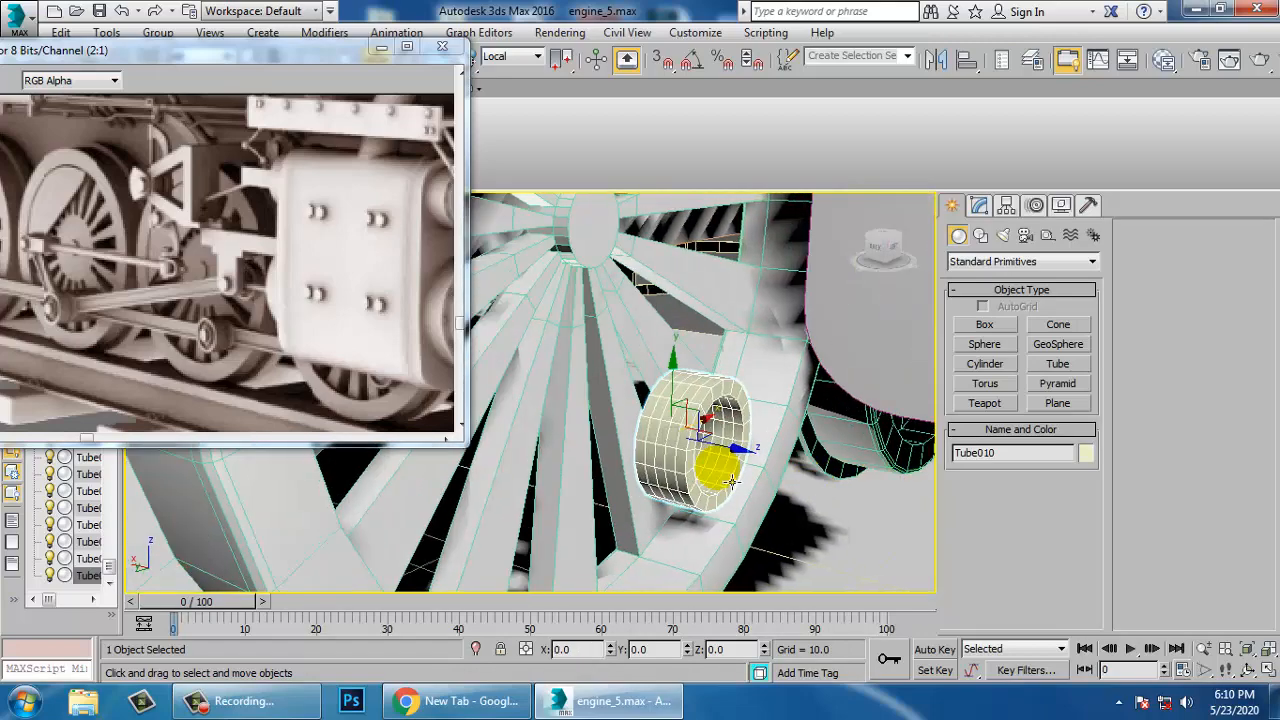
scroll(693, 478, "down", 4)
left_click(979, 205)
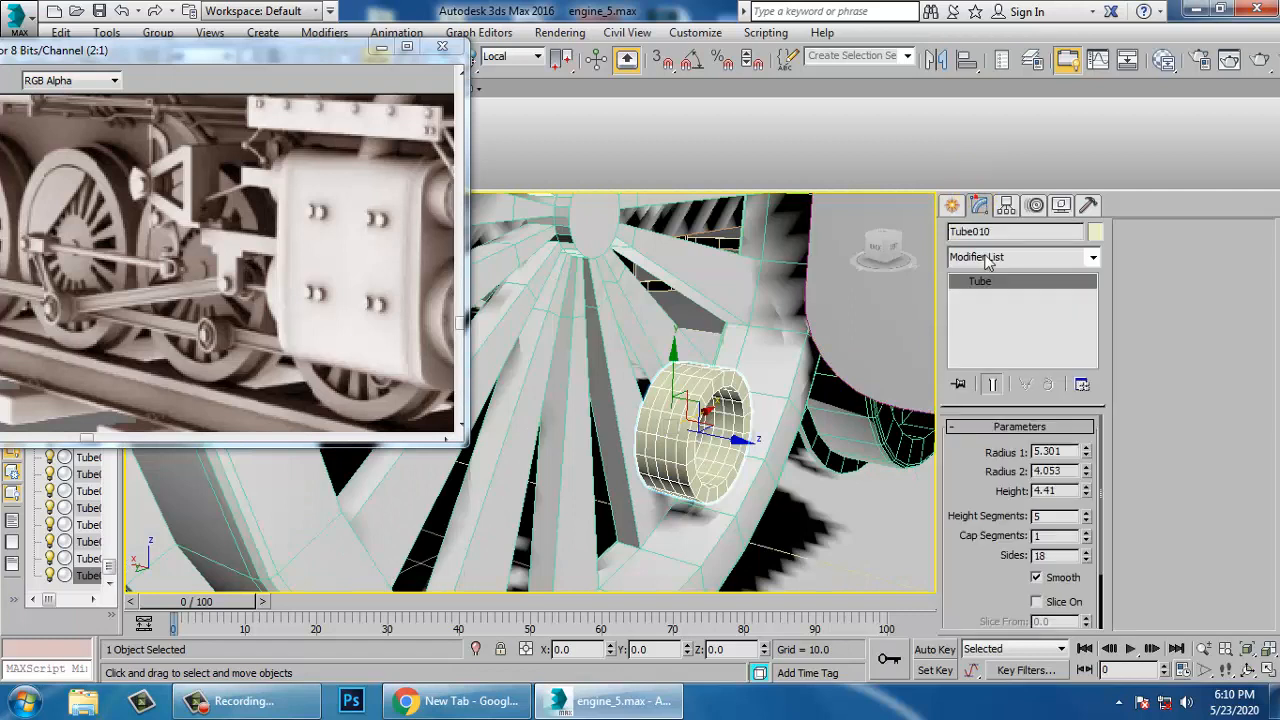
left_click(1087, 520)
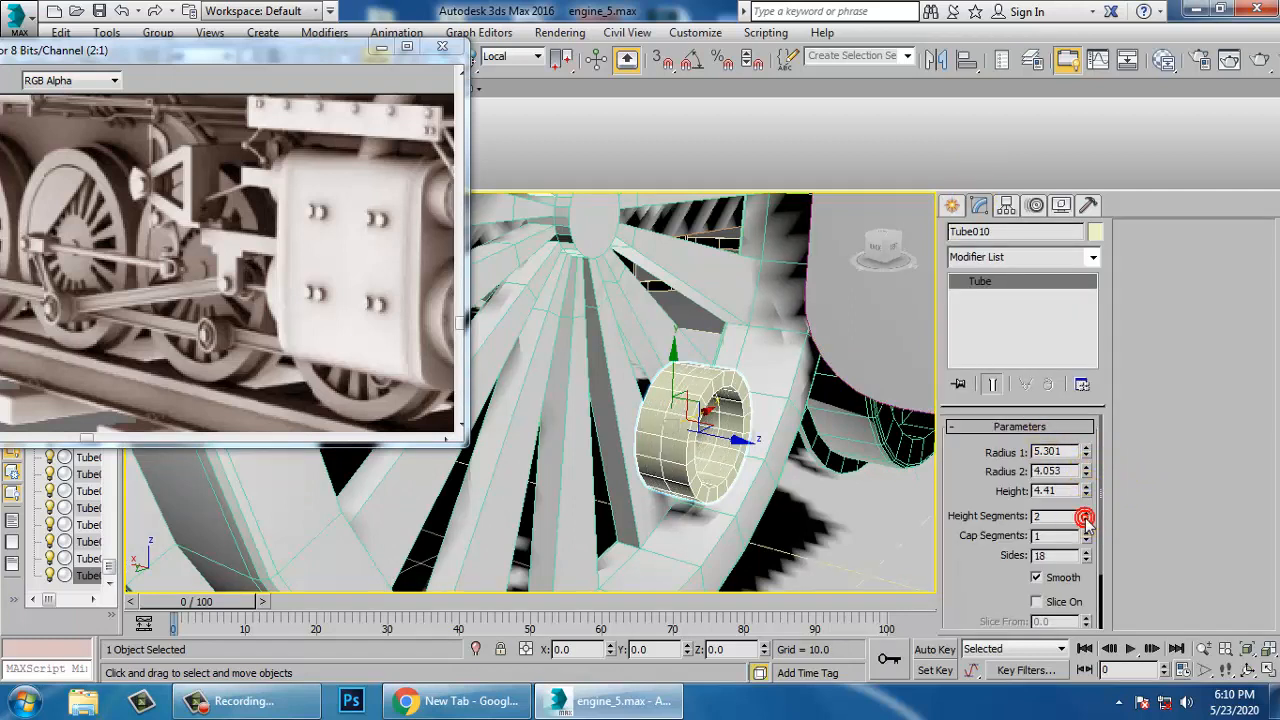
middle_click_drag(888, 490, 789, 354, "alt")
scroll(806, 480, "up", 5)
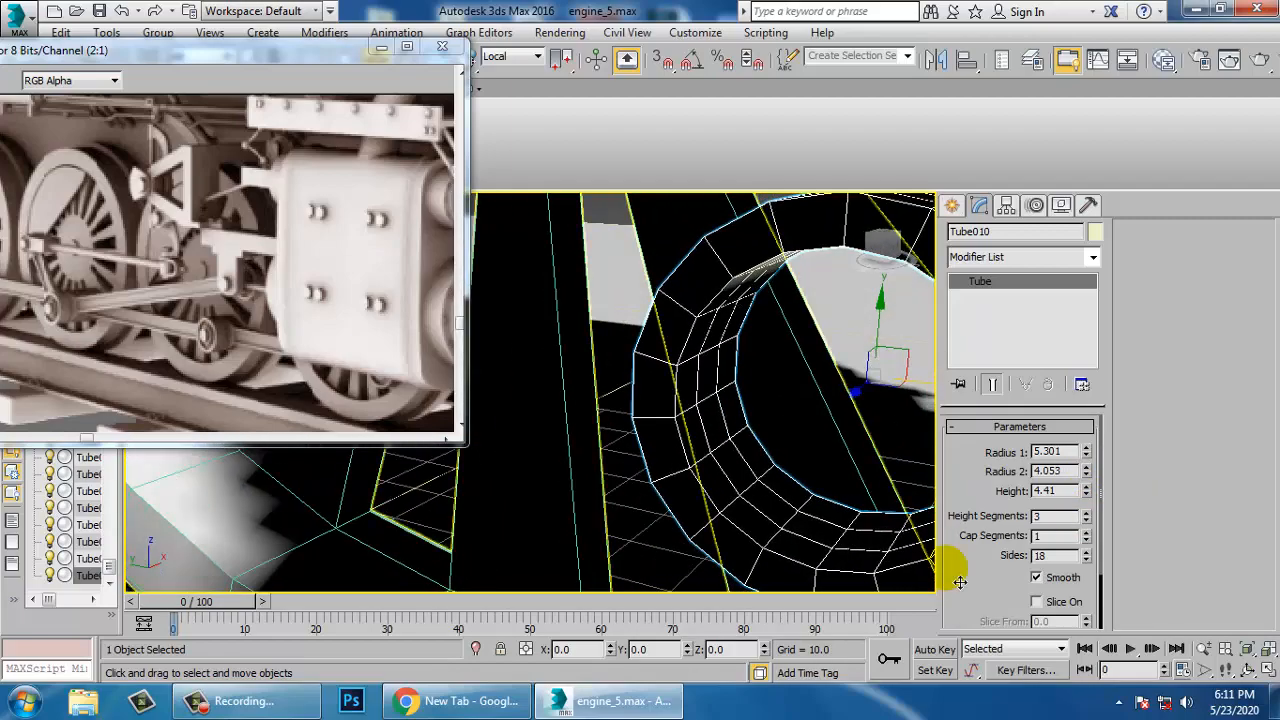
Set the tube's number of sides to 24
left_click(1087, 551)
left_click(1087, 551)
left_click(1087, 551)
left_click(1087, 551)
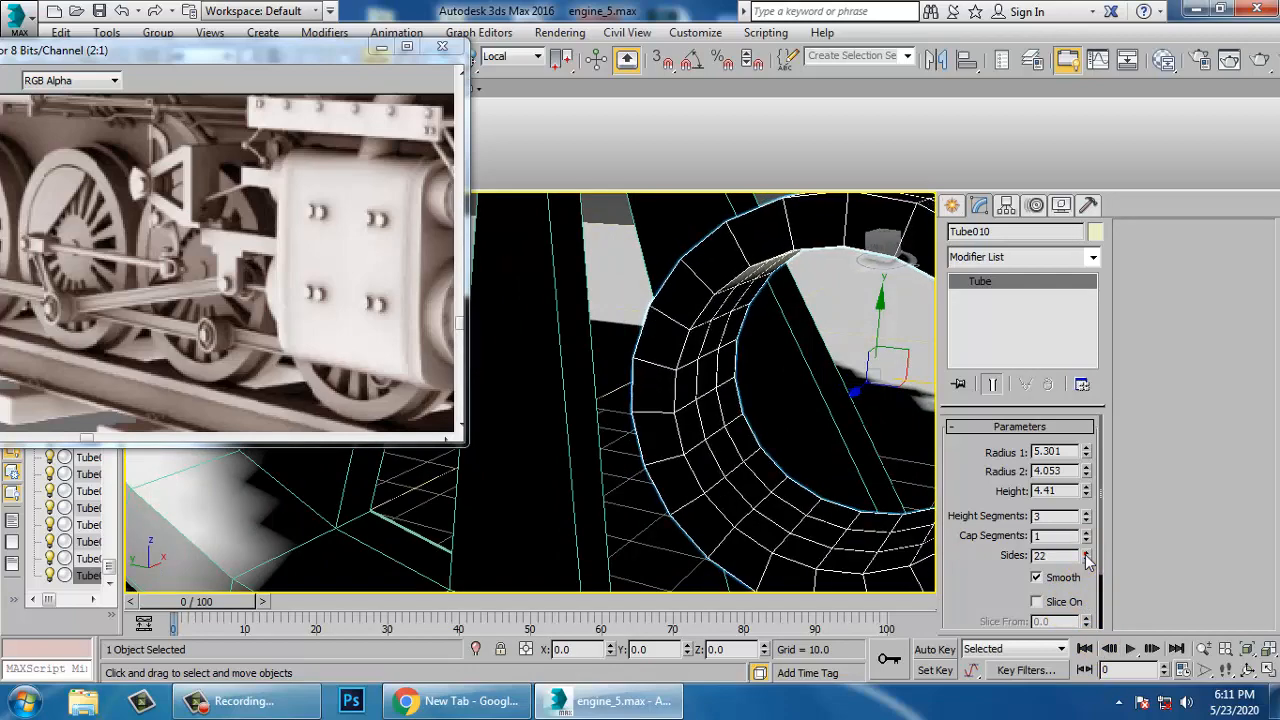
left_click(1087, 551)
left_click(1087, 551)
scroll(661, 431, "down", 8)
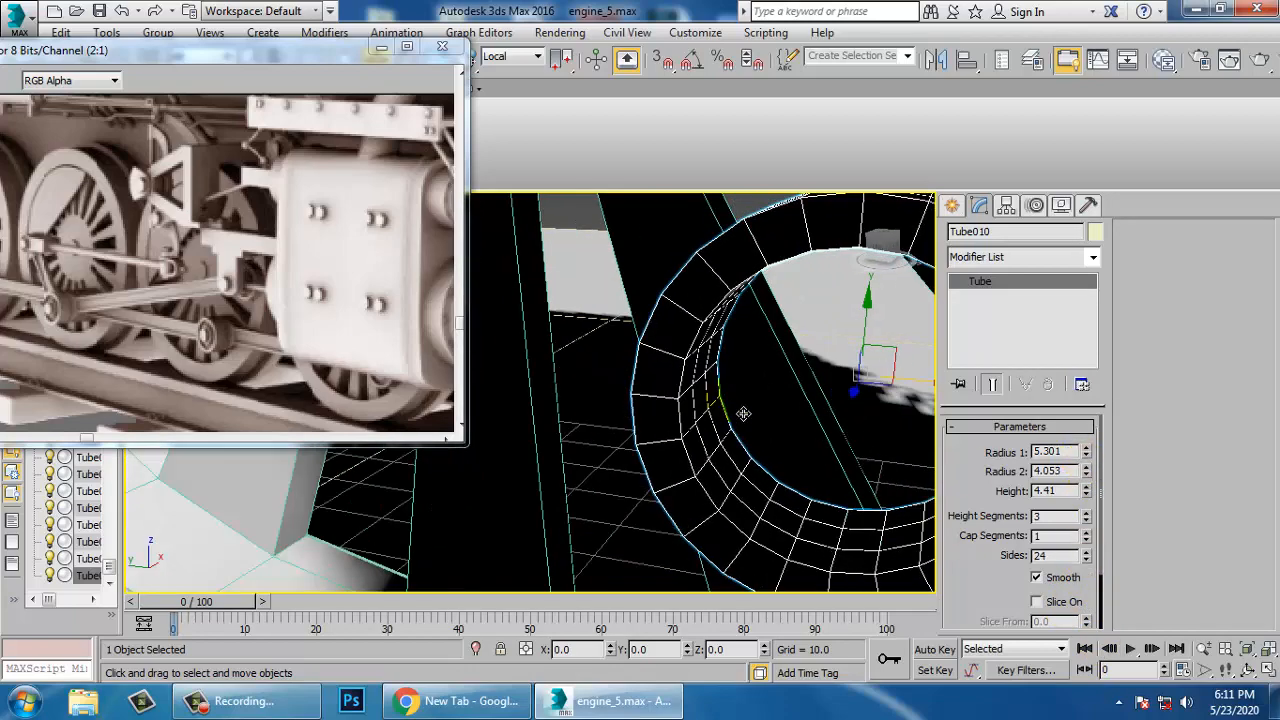
Convert the tube on the front driving wheel to an Editable Poly
scroll(661, 431, "down", 4)
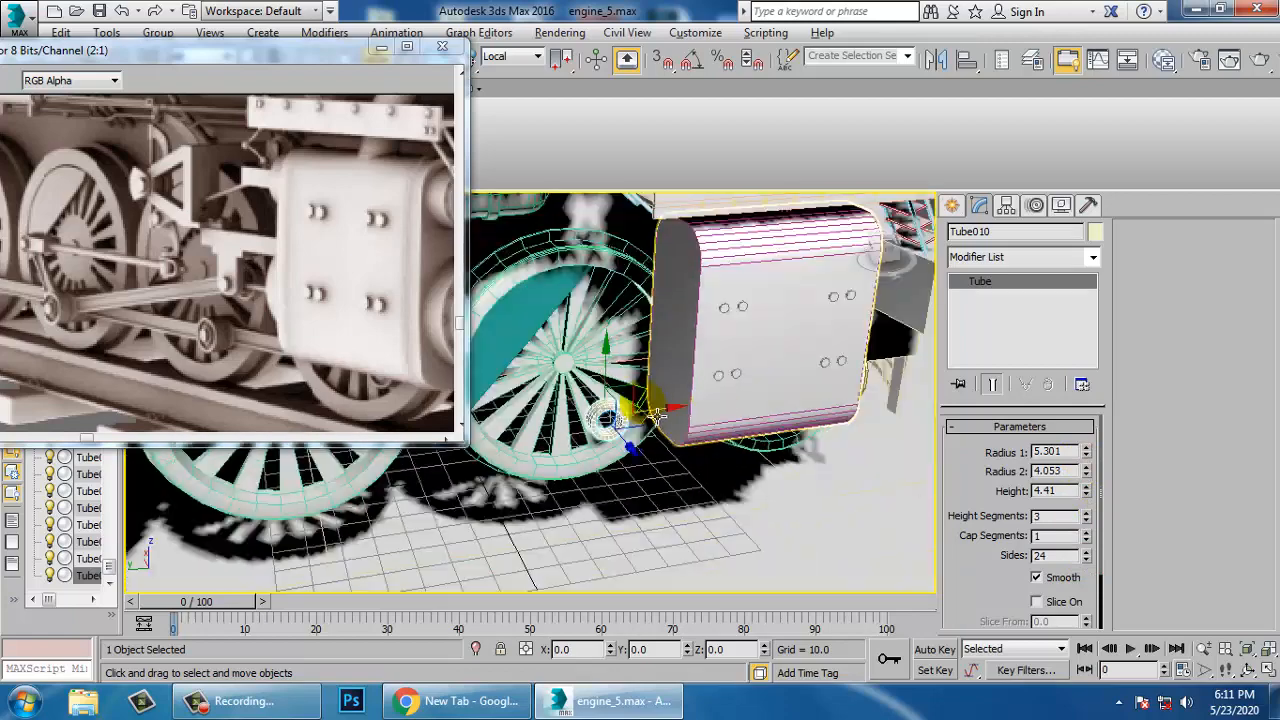
middle_click_drag(652, 423, 627, 452, "alt")
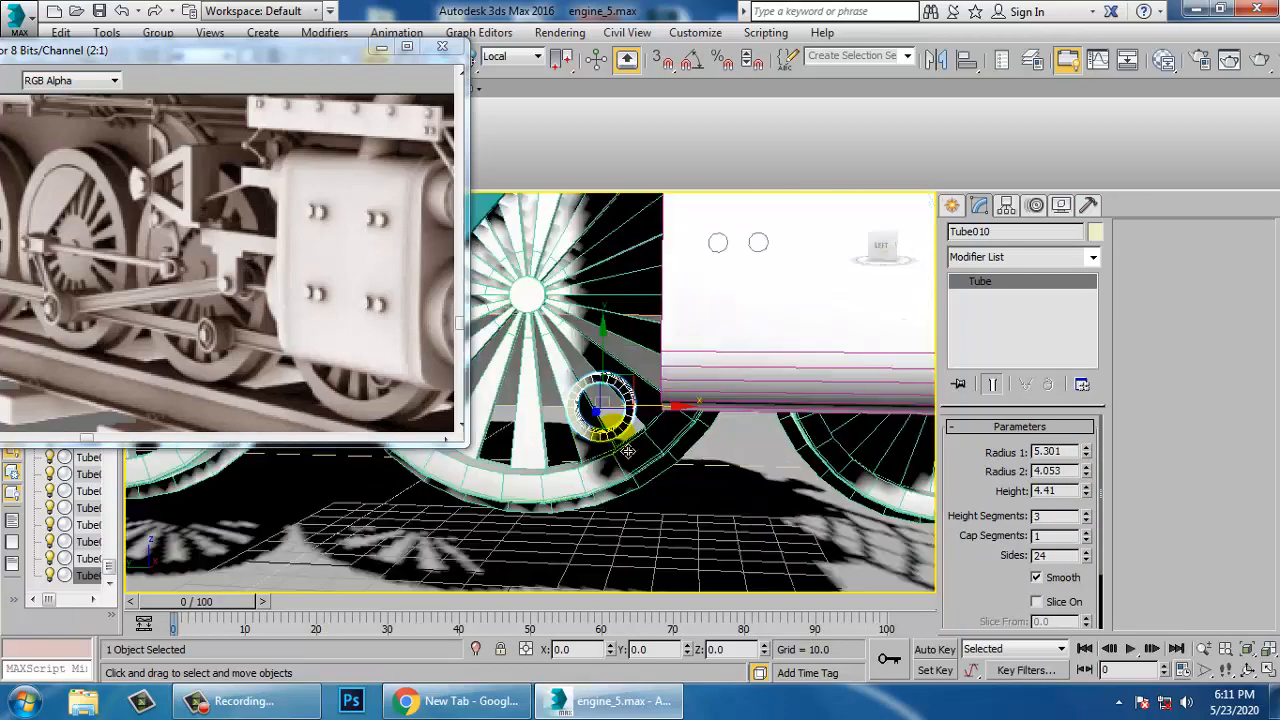
key("r")
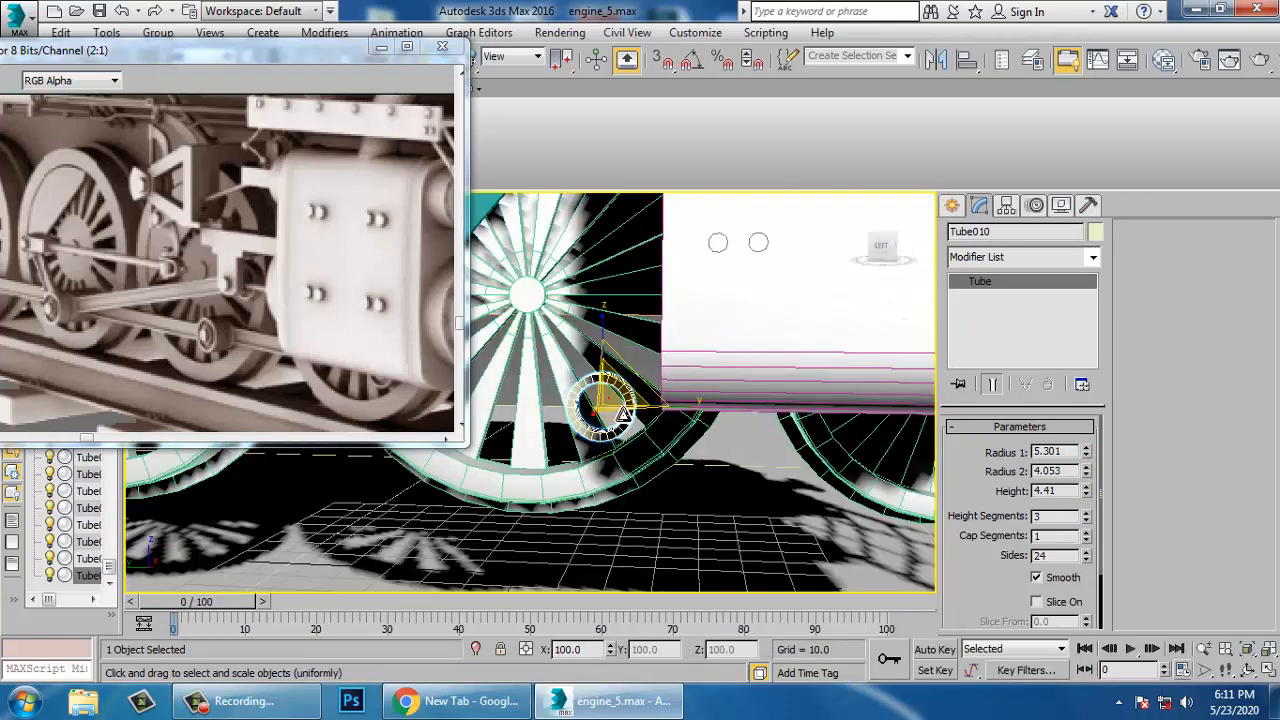
key("z")
middle_click_drag(631, 430, 764, 472, "alt")
key("w")
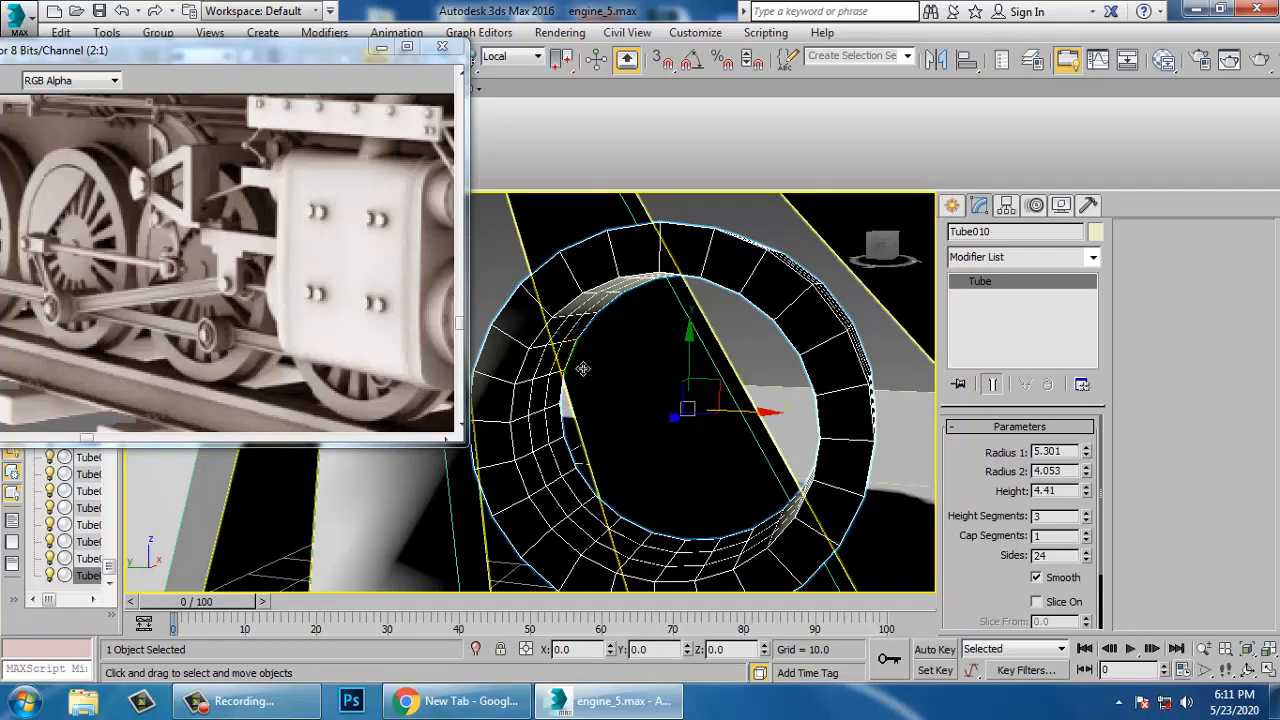
middle_click_drag(583, 369, 571, 334, "alt")
right_click(553, 321)
mouse_move(663, 509)
left_click(767, 524)
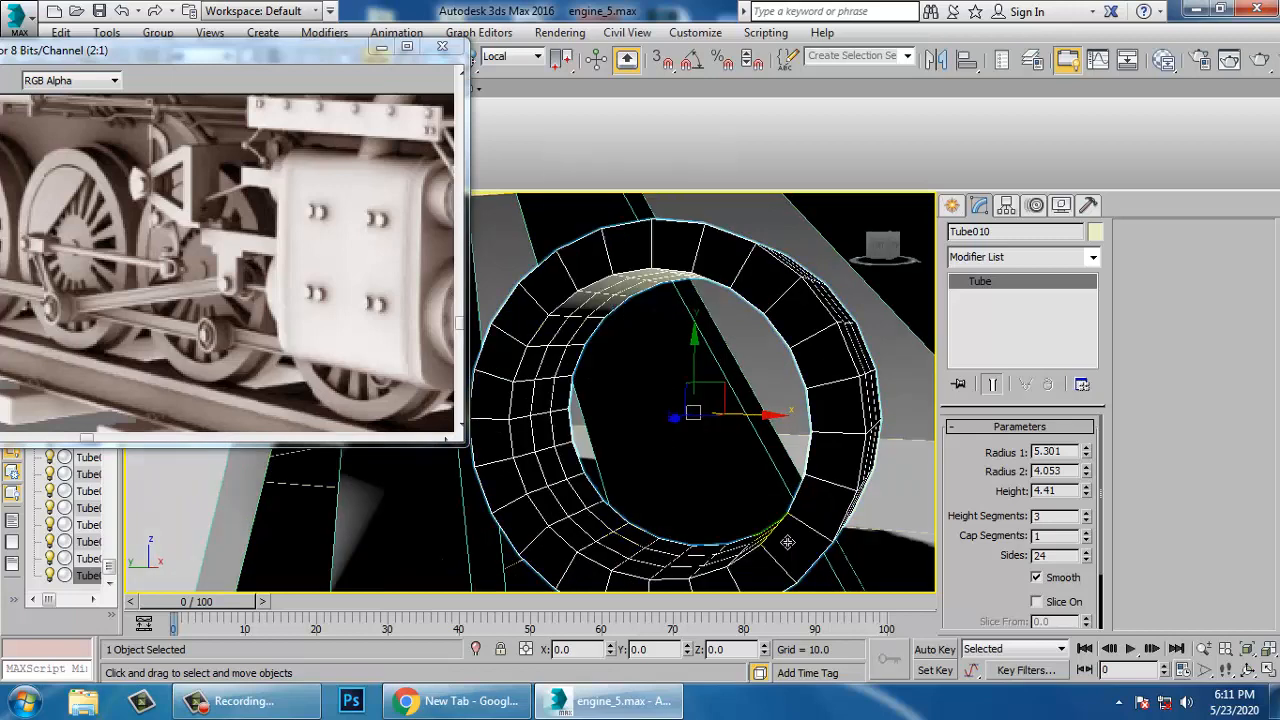
middle_click_drag(787, 542, 642, 441, "alt")
scroll(657, 431, "up", 3)
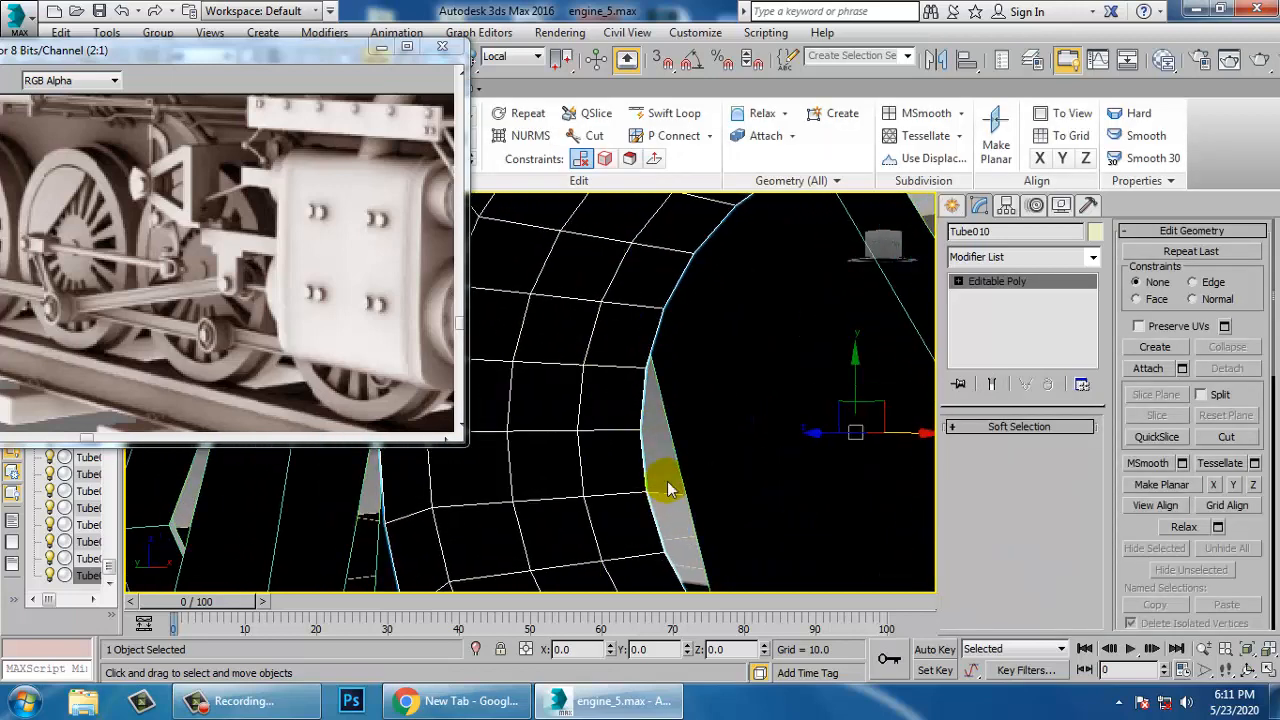
key("2")
mouse_move(568, 367)
middle_mouse_down("alt")
mouse_move(600, 382)
mouse_move(568, 392)
middle_mouse_up("alt")
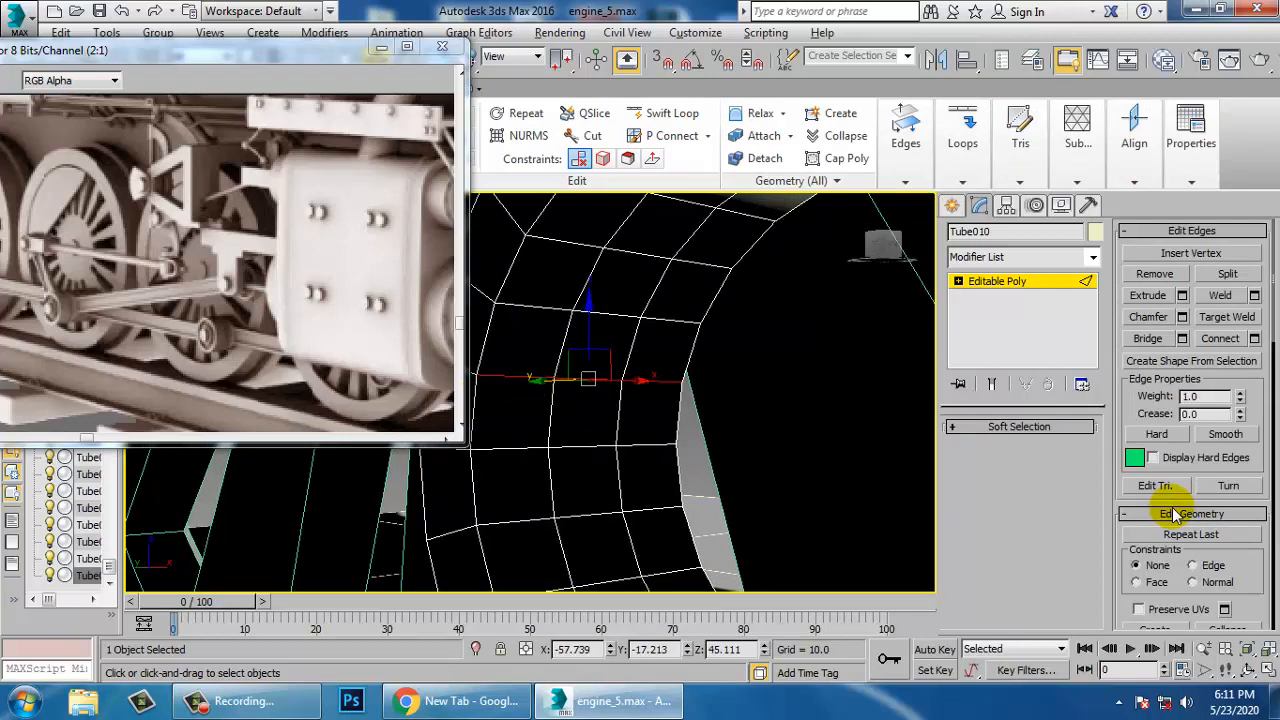
key("alt+r")
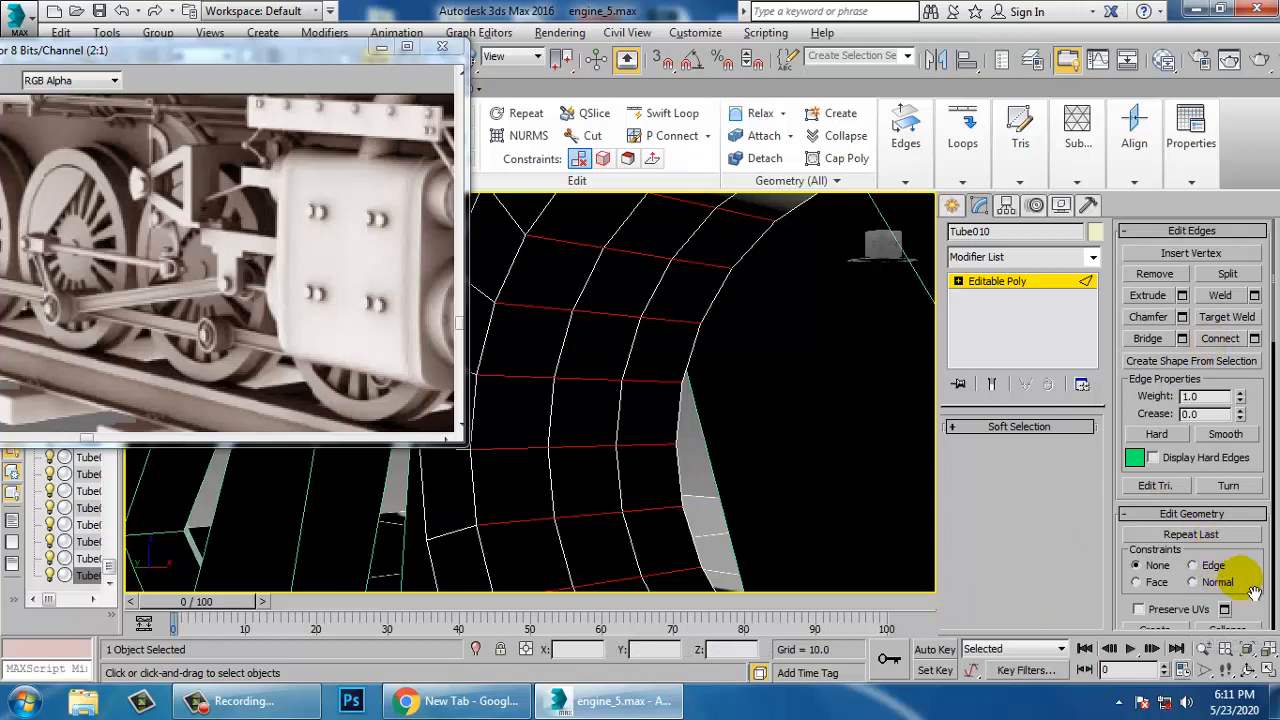
left_click_drag(1245, 580, 1245, 254)
key("z")
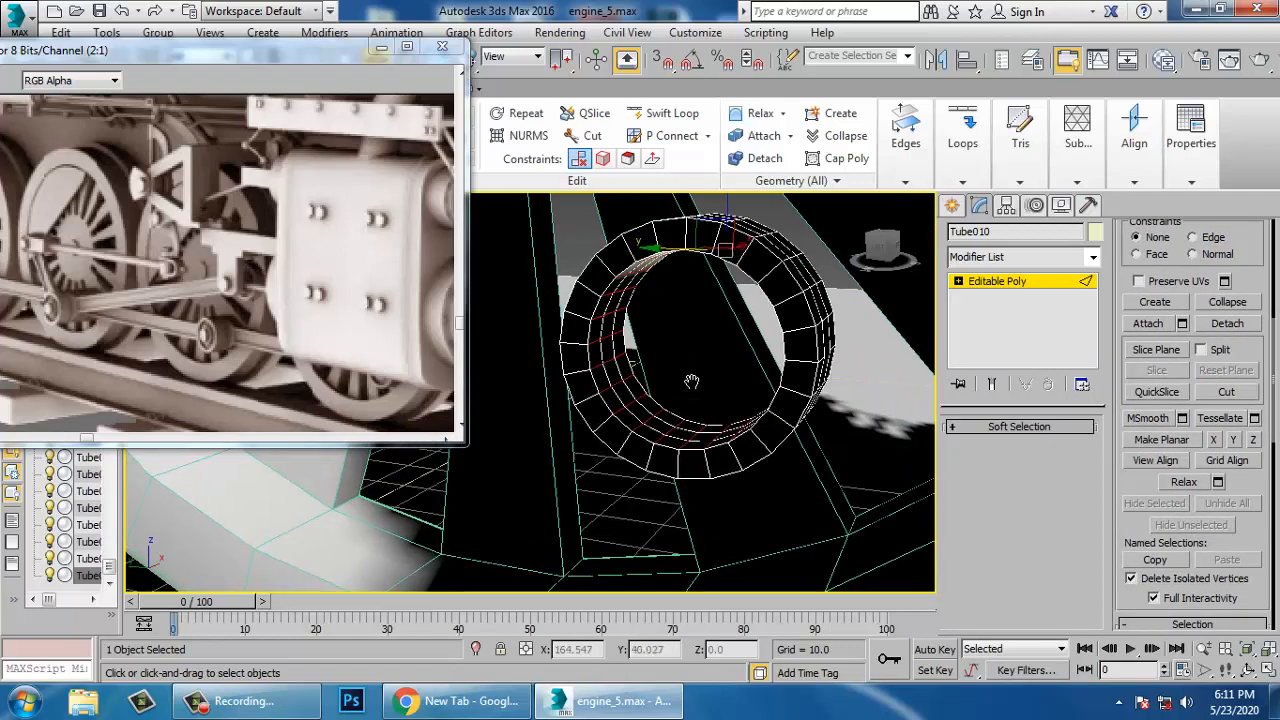
left_click(1016, 284)
Draw a cylinder about 4.5 in radius and 1.9 high, centred over the tube in the left view
key("alt+w")
right_click(312, 470)
key("alt+w")
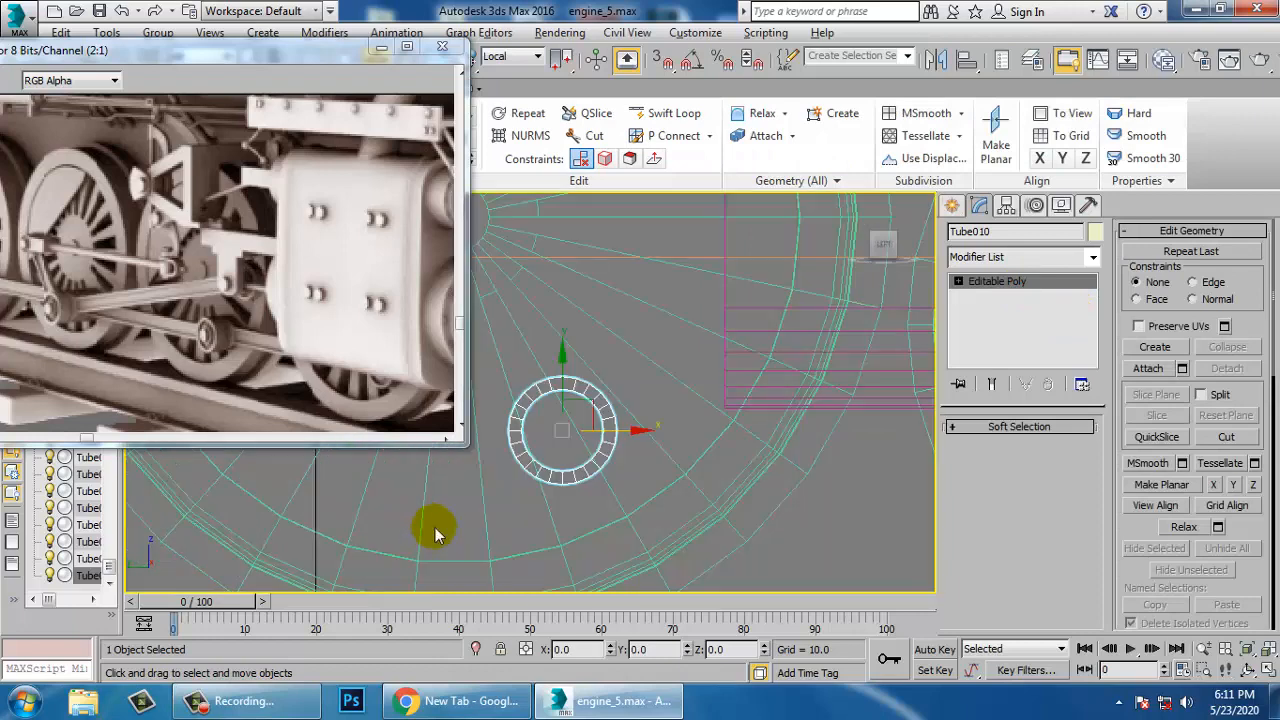
middle_click_drag(436, 531, 470, 523)
left_click(951, 206)
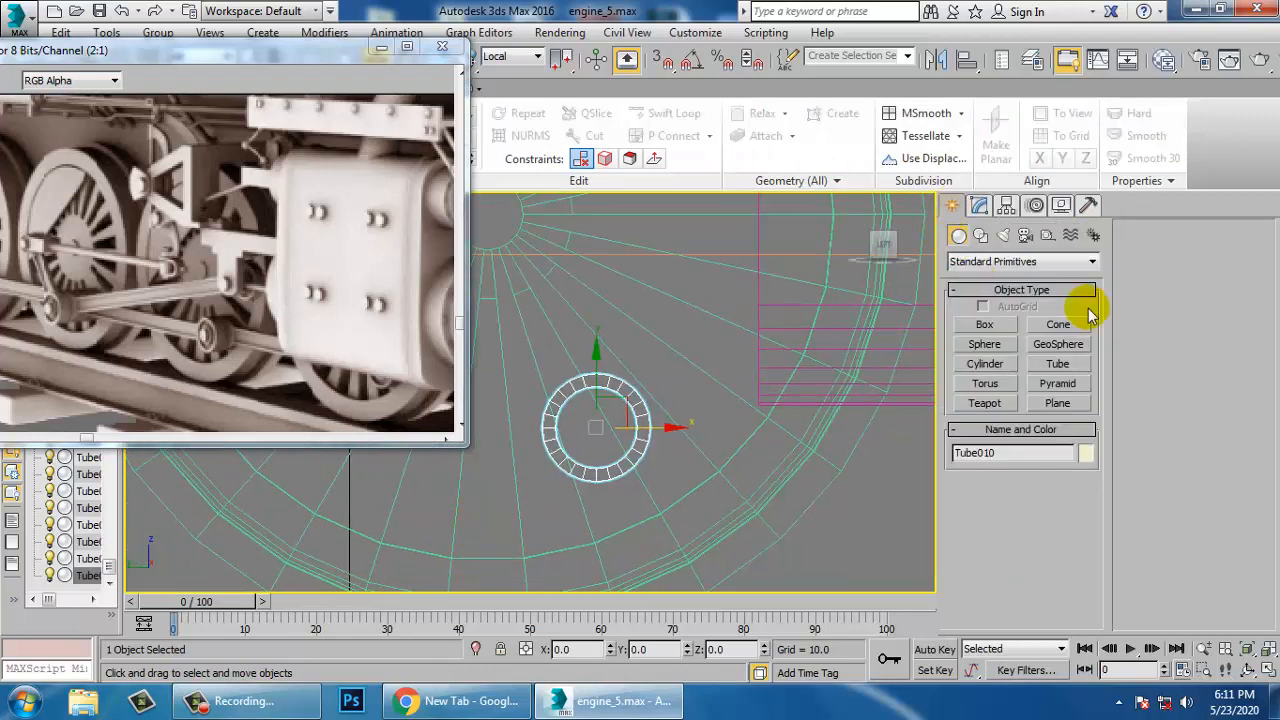
left_click(984, 364)
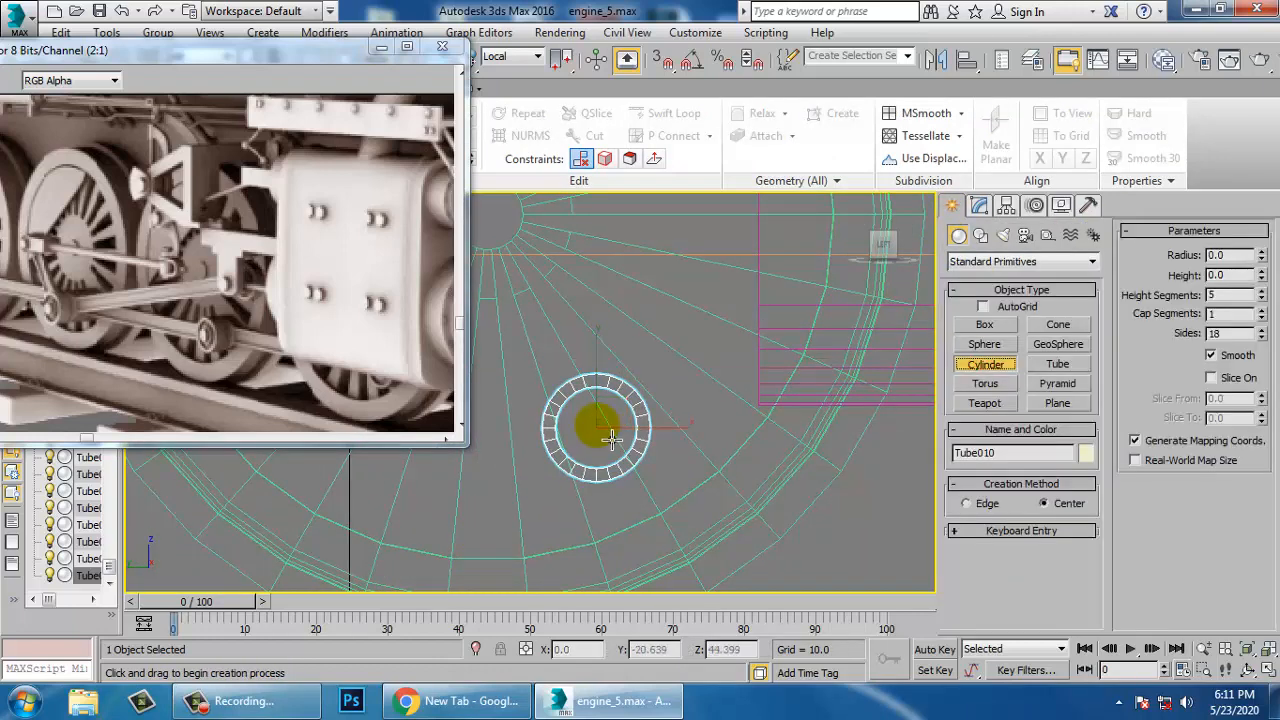
left_click_drag(610, 438, 654, 469)
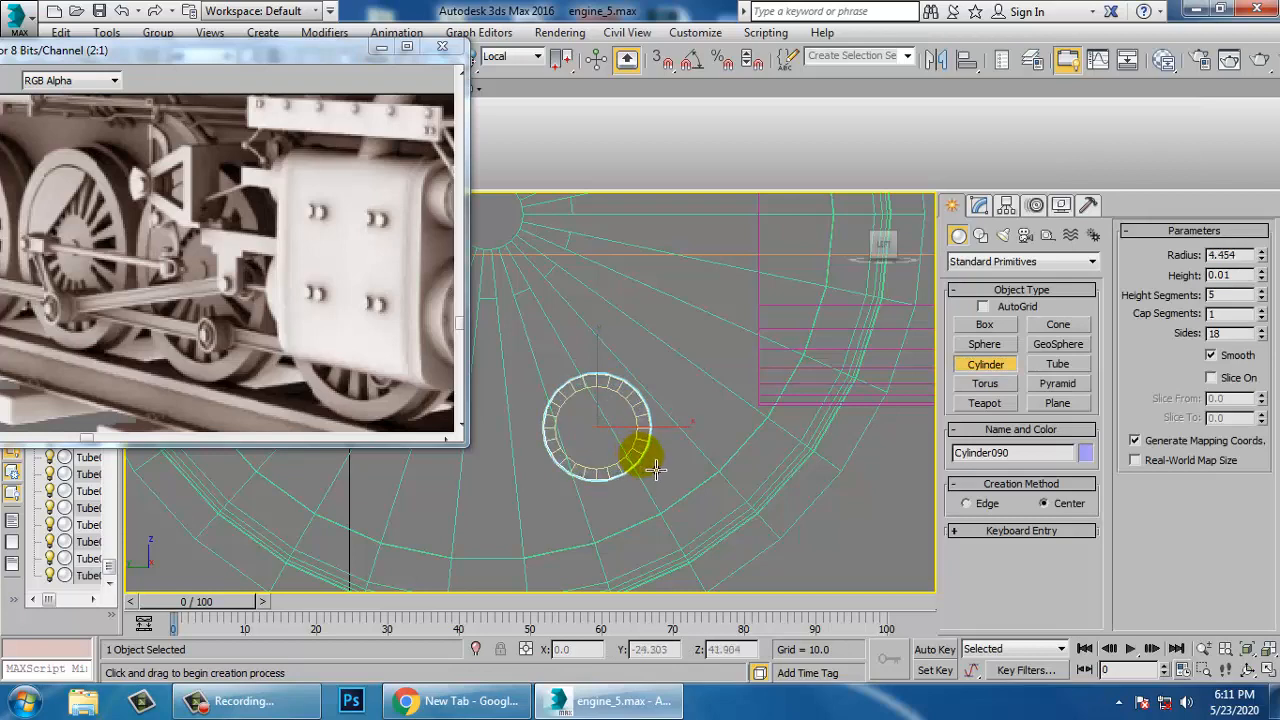
left_click(652, 444)
right_click(652, 444)
Scale the cylinder along the X axis to about 191% in the perspective view to thicken it
key("alt+w")
right_click(726, 491)
key("alt+w")
key("z")
scroll(768, 463, "down", 4)
middle_click_drag(768, 463, 712, 466, "alt")
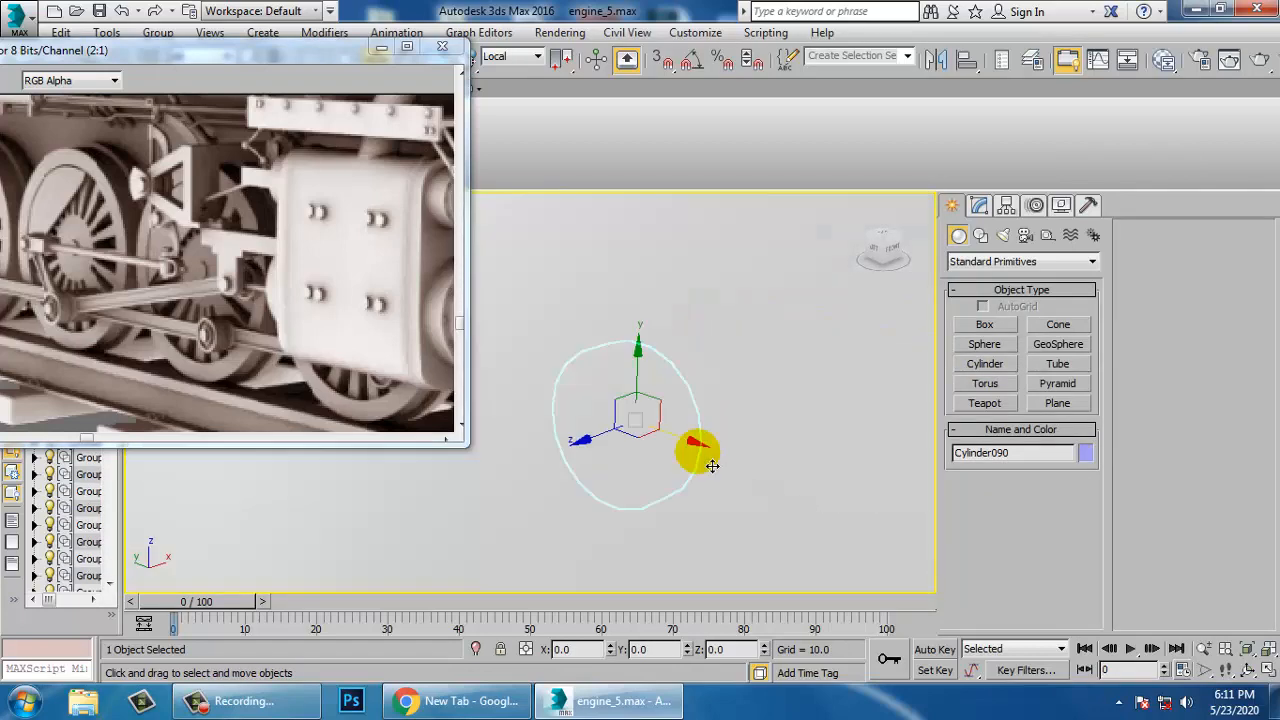
scroll(712, 466, "down", 5)
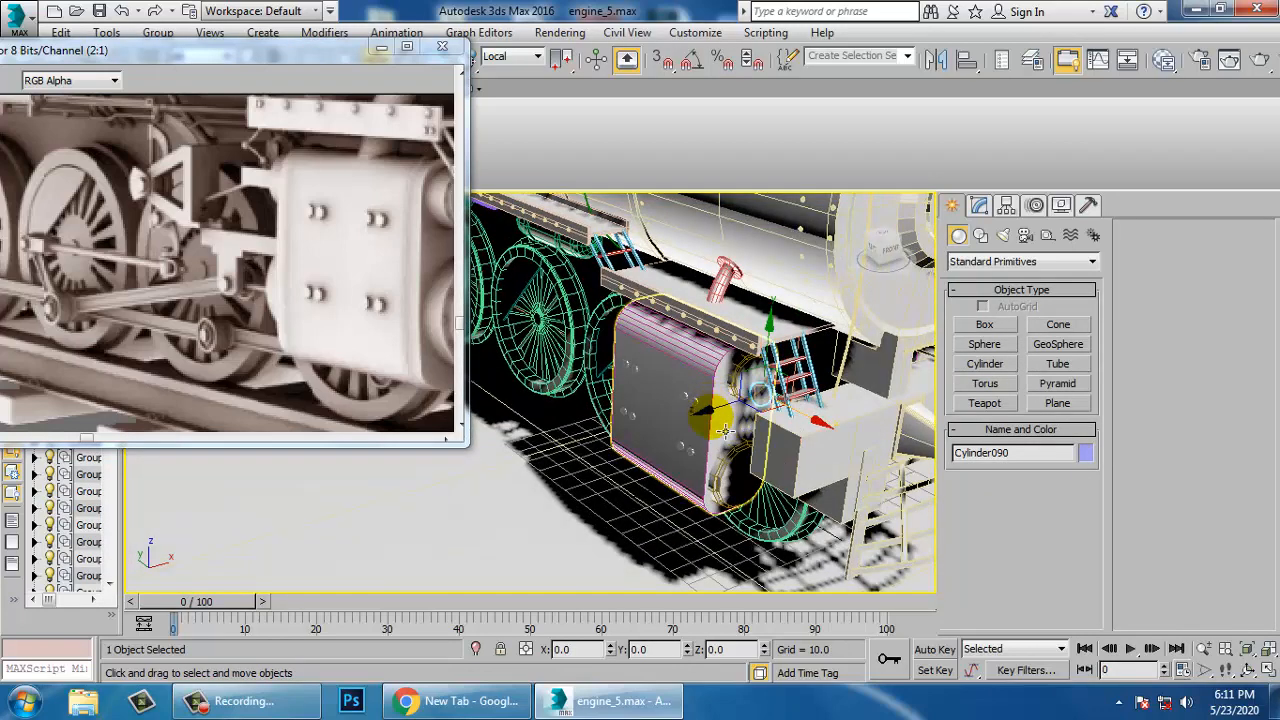
scroll(775, 405, "up", 8)
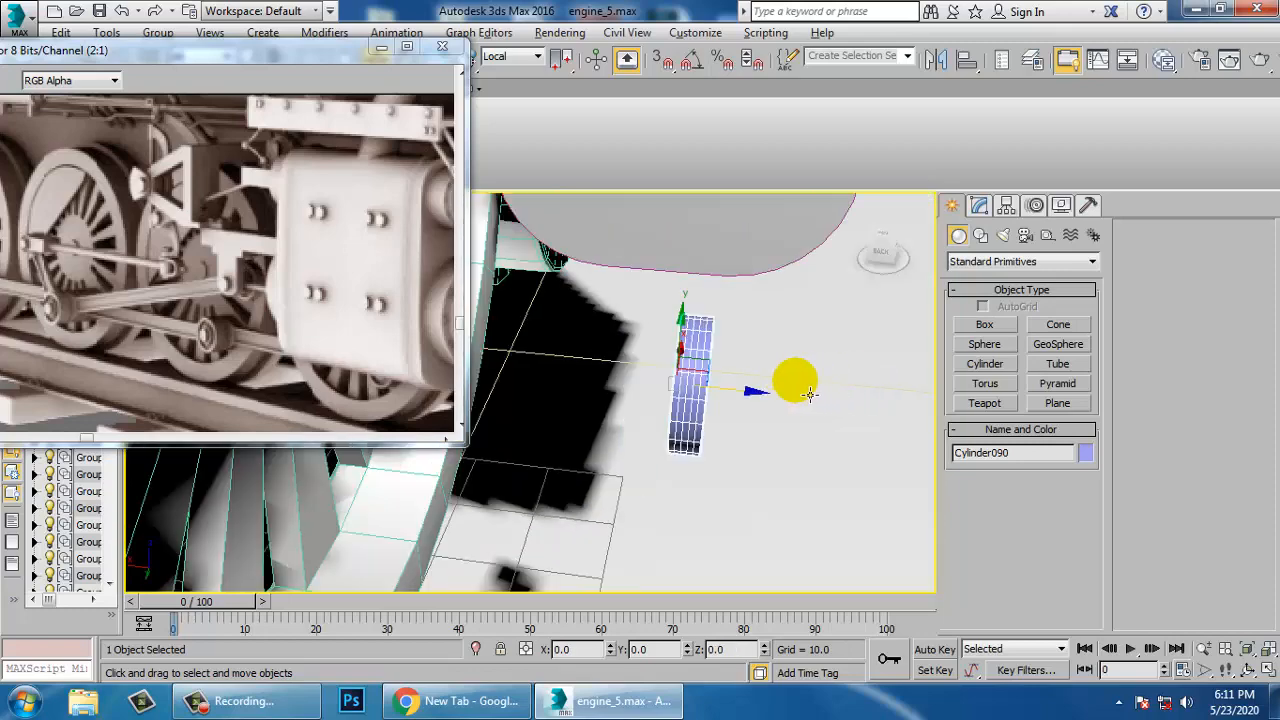
middle_click_drag(769, 405, 840, 440, "alt")
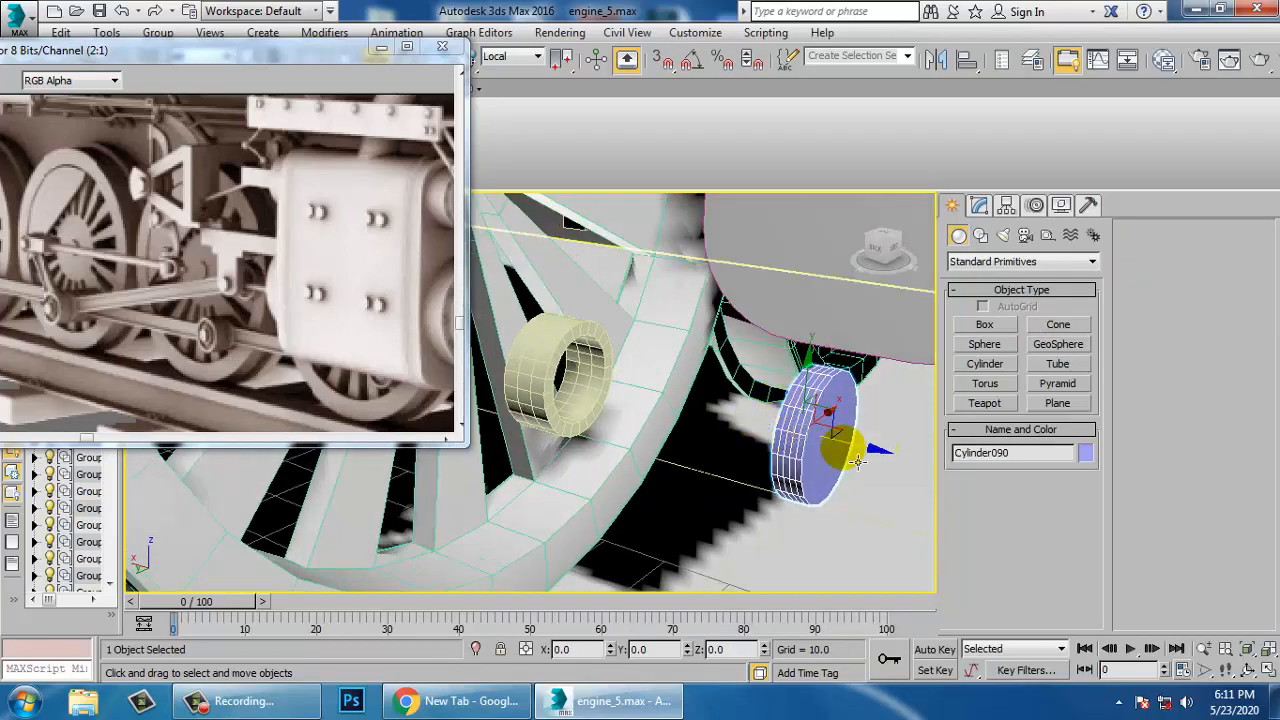
key("r")
left_click_drag(903, 466, 948, 484)
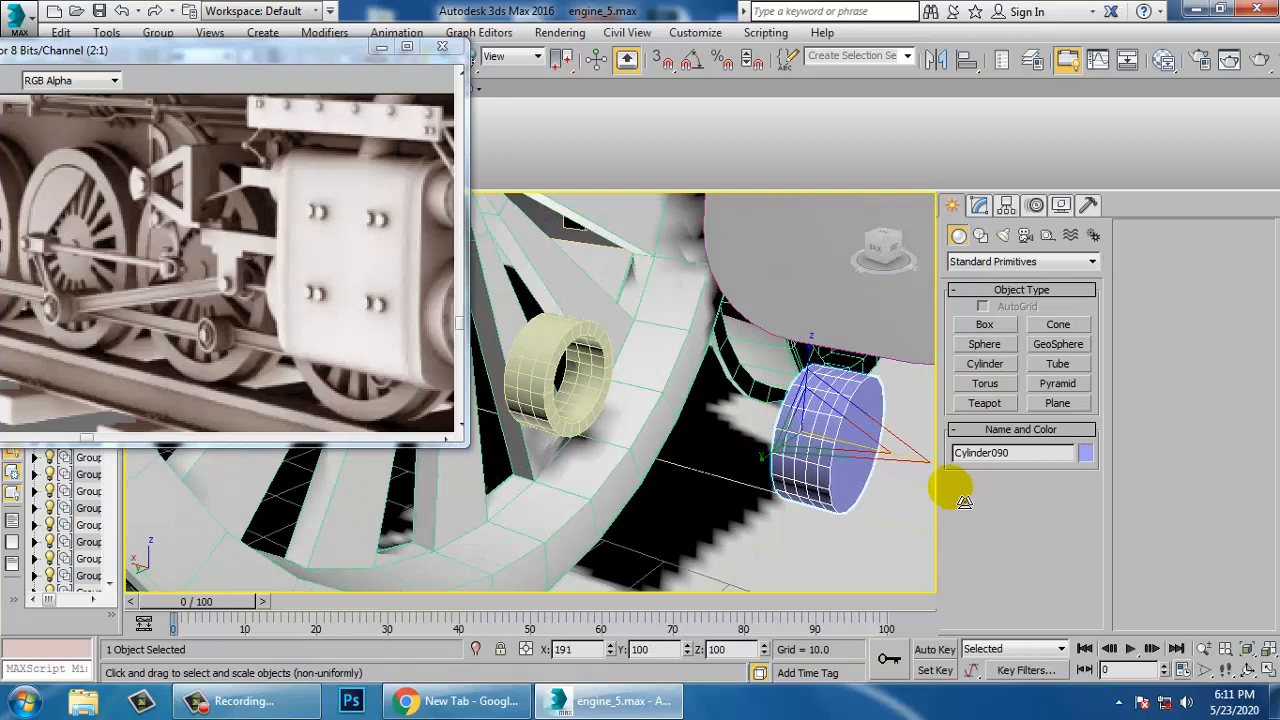
Move the cylinder along its own axis onto the tube at the front driving wheel and delete the tube
key("w")
left_click_drag(886, 458, 540, 367)
left_click(538, 365)
key("Delete")
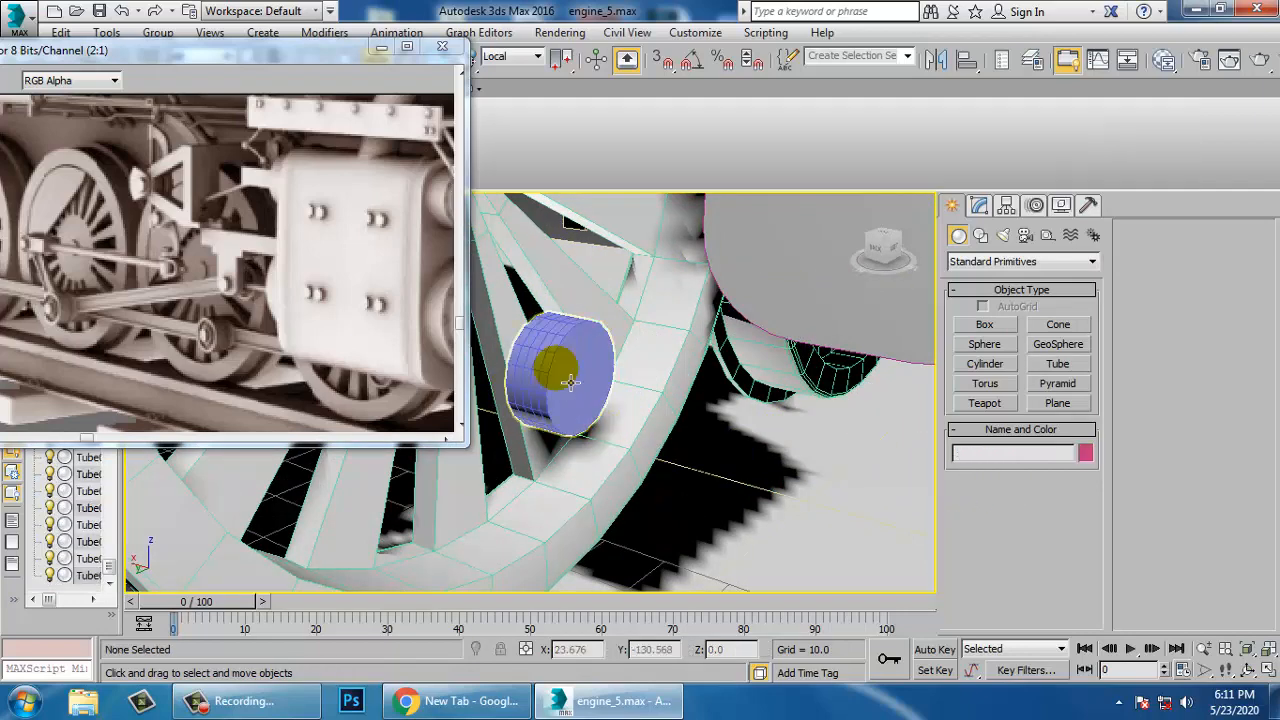
Set the cylinder's height segments to 3 and its sides to 24
left_click(570, 380)
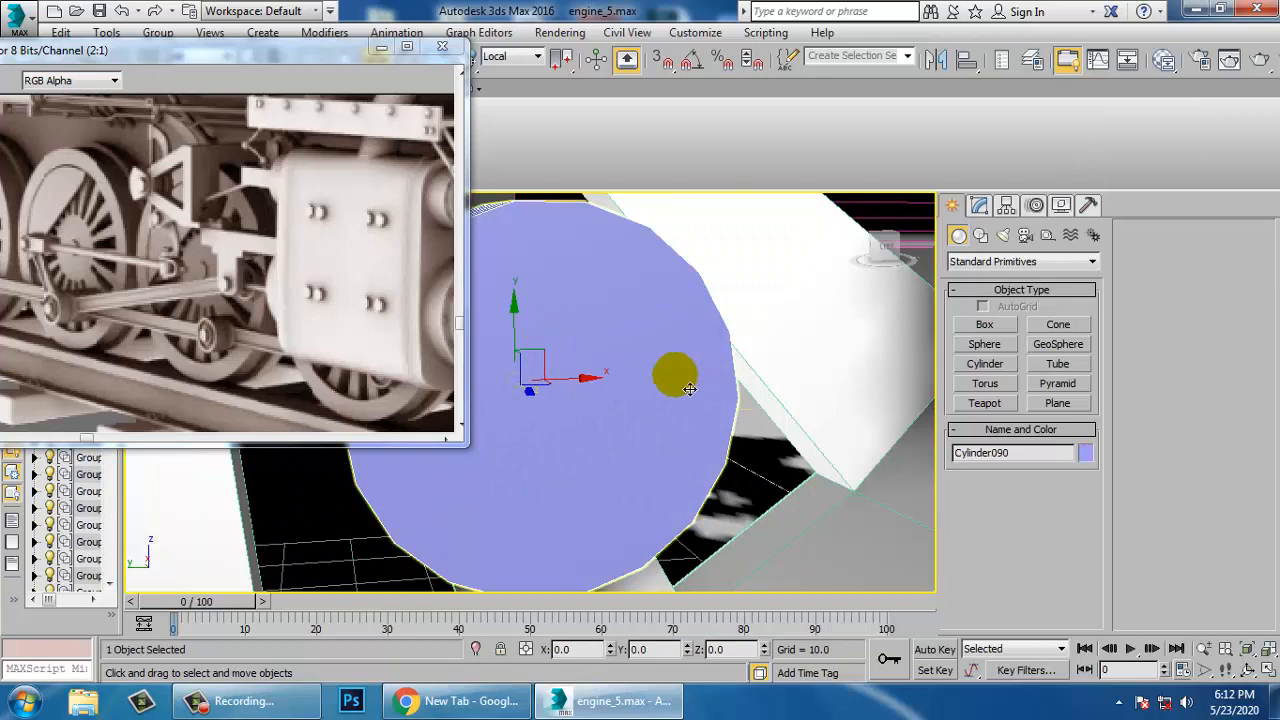
scroll(690, 386, "down", 3)
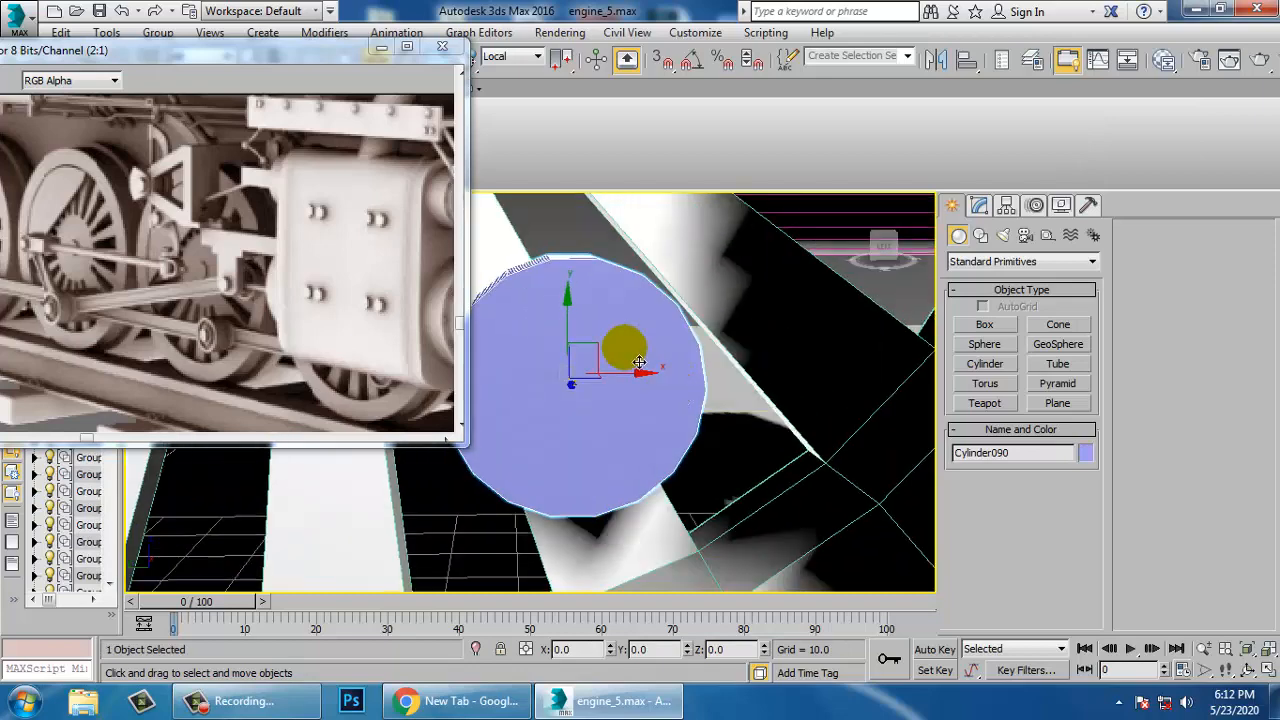
left_click(979, 205)
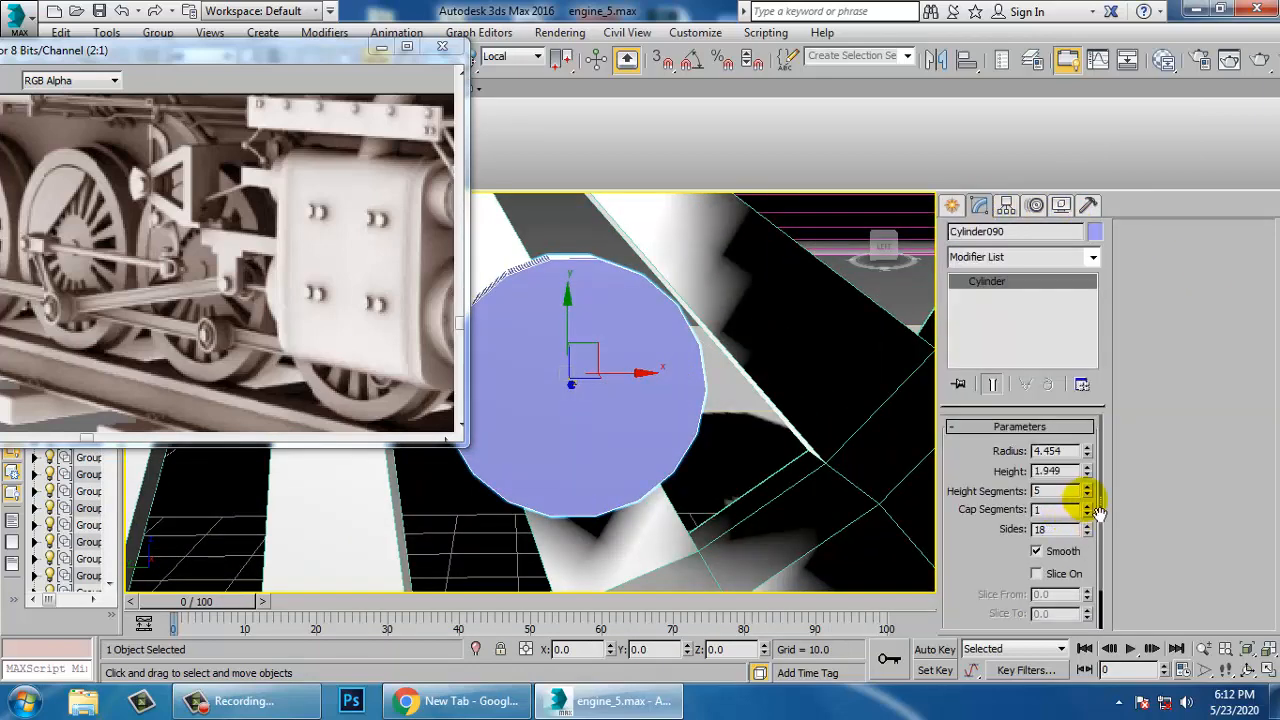
left_click_drag(1087, 501, 1091, 498)
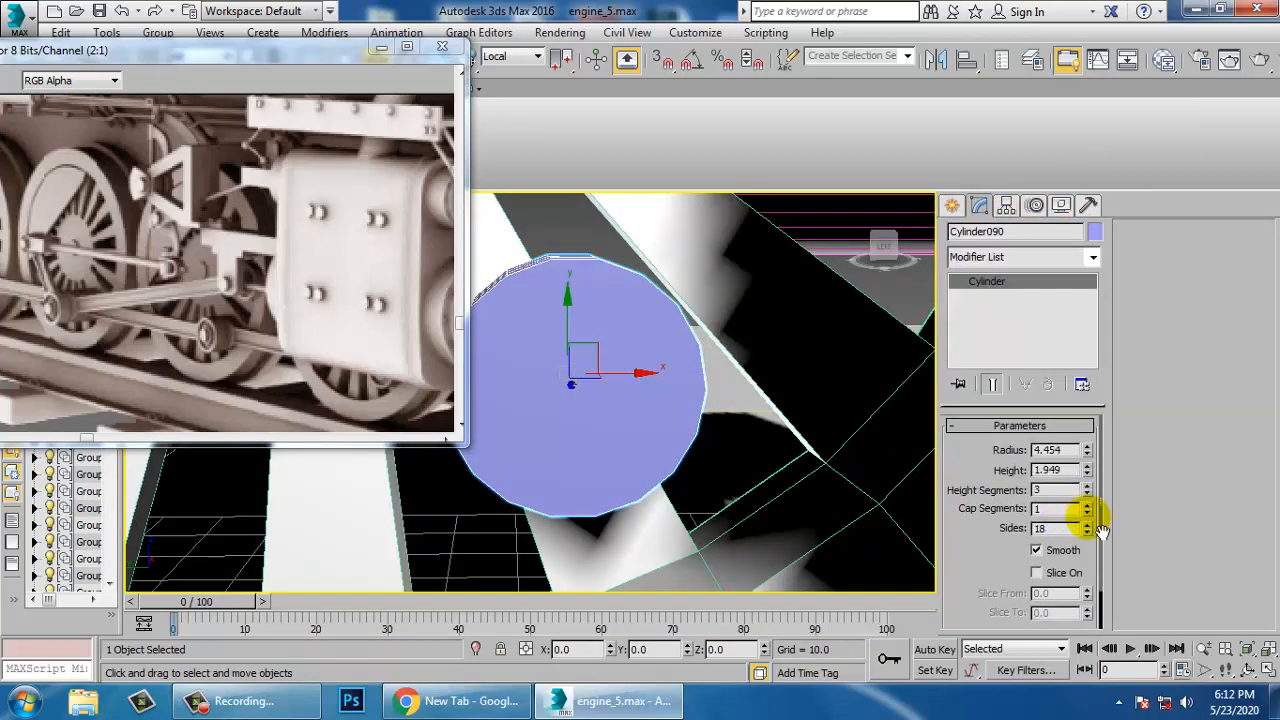
left_click(1087, 524)
left_click(1087, 525)
left_click(1087, 525)
left_click(1087, 525)
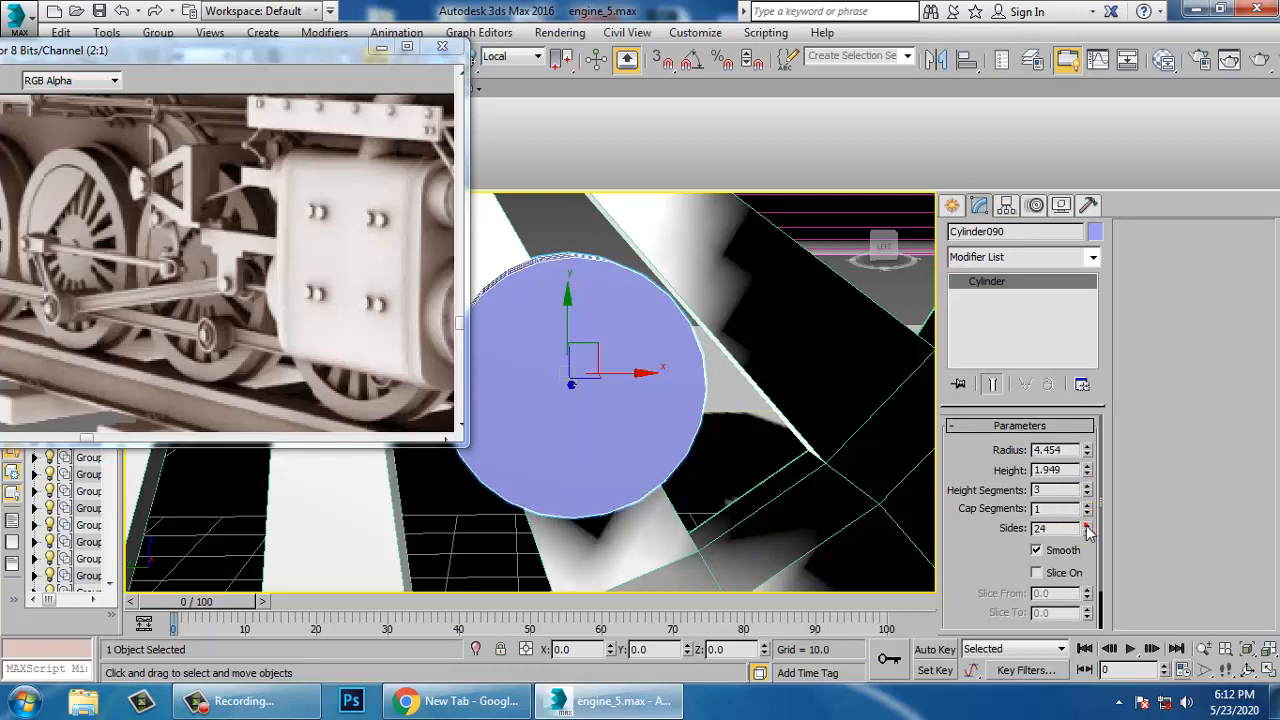
left_click(1087, 535)
Convert the crank pin cylinder to an Editable Poly
right_click(642, 423)
mouse_move(723, 613)
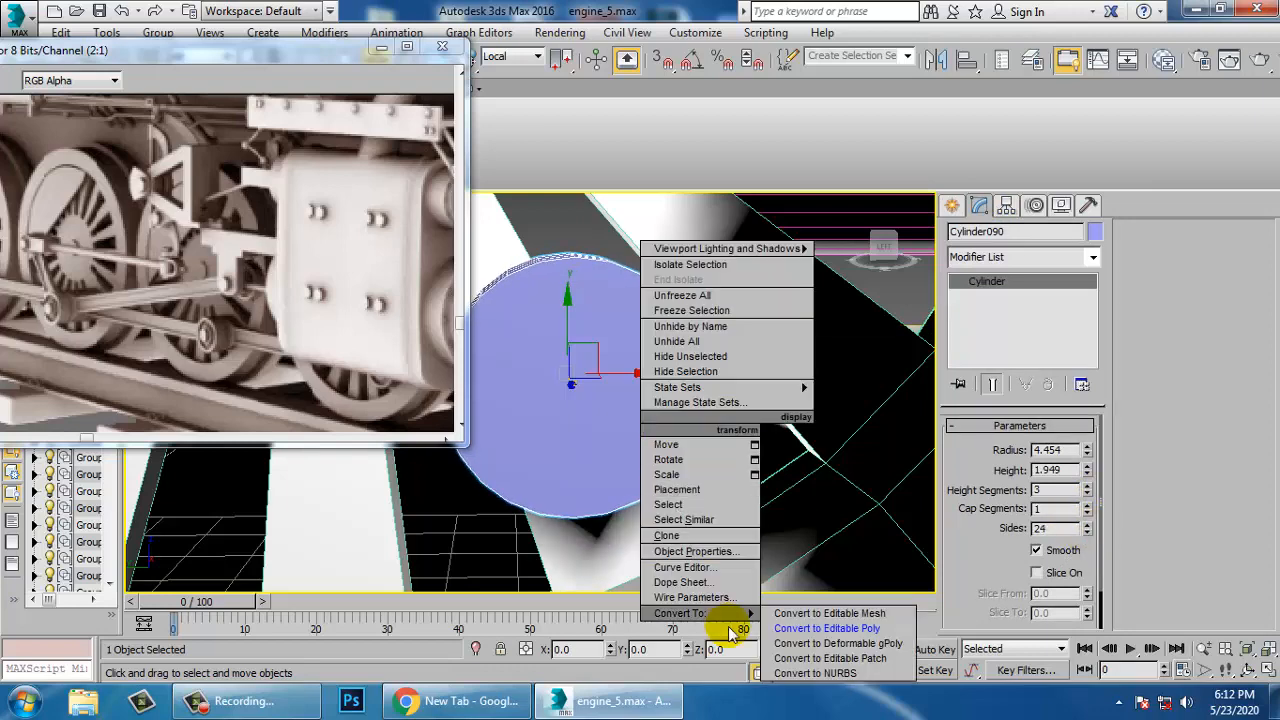
left_click(850, 630)
Inset the crank pin's outer cap polygon by about 0.616
middle_click_drag(620, 380, 774, 392, "alt")
scroll(808, 400, "up", 2)
key("4")
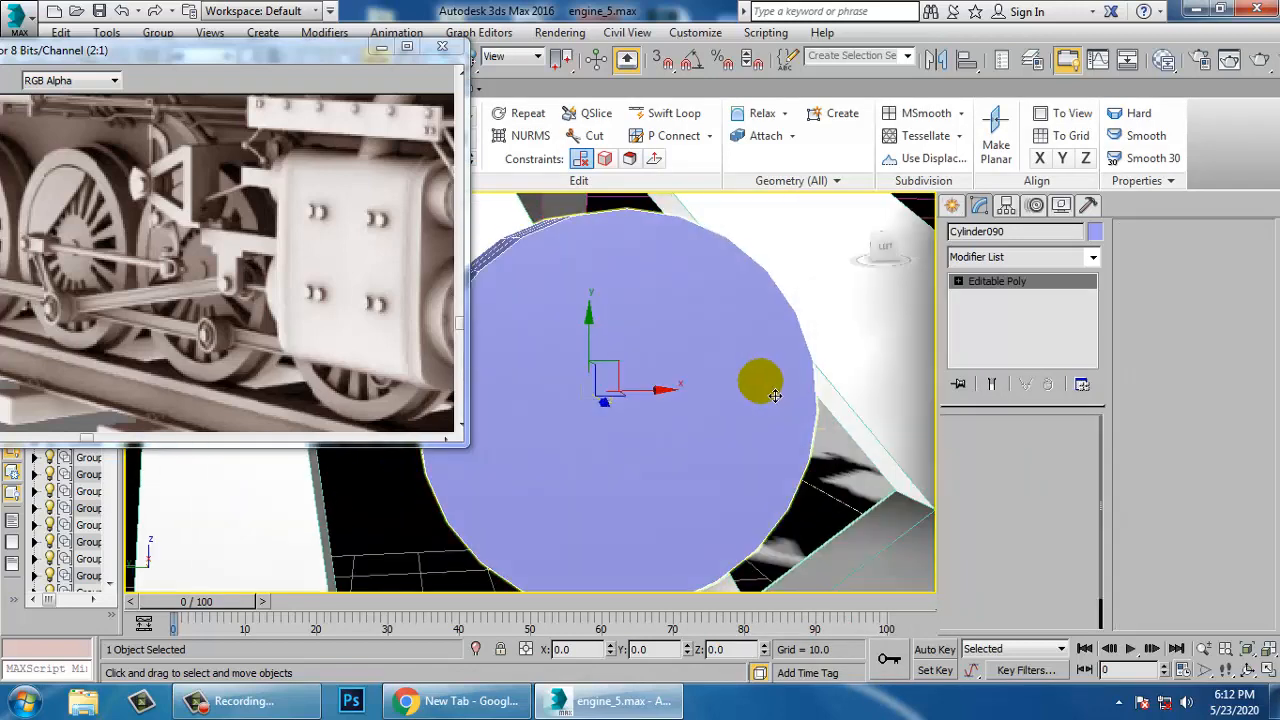
left_click(761, 403)
left_click(634, 408)
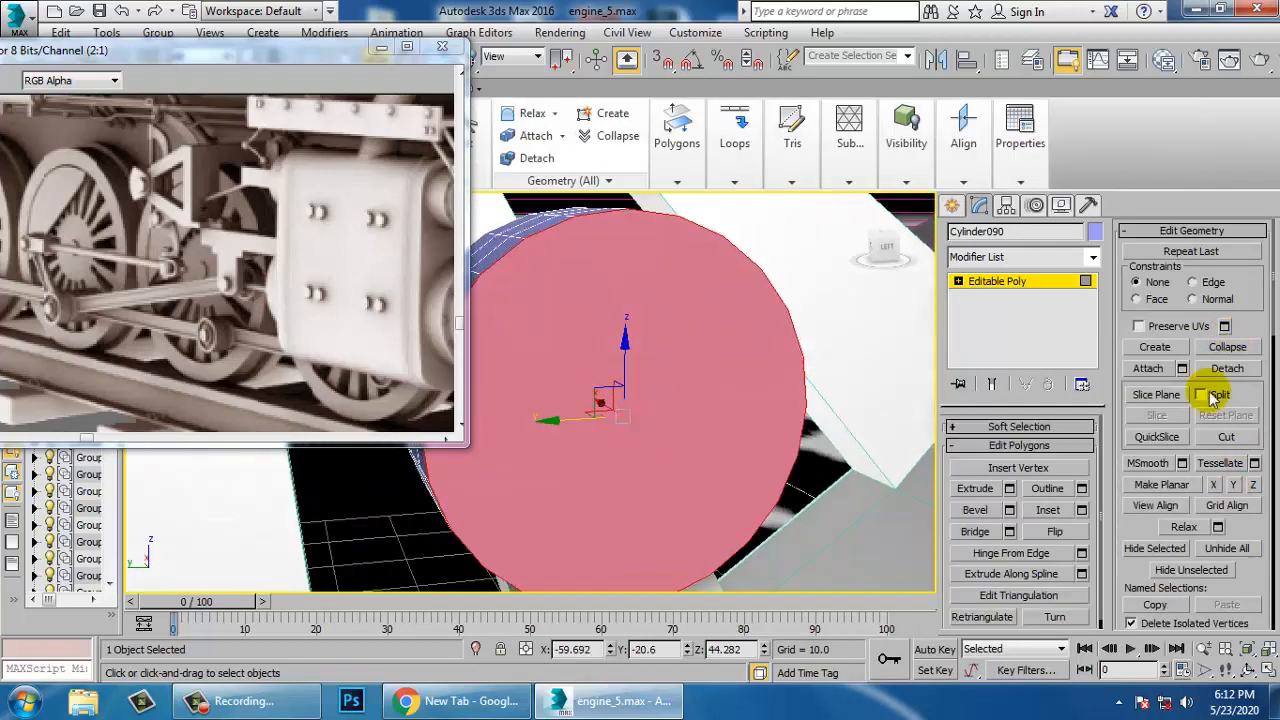
left_click(1083, 510)
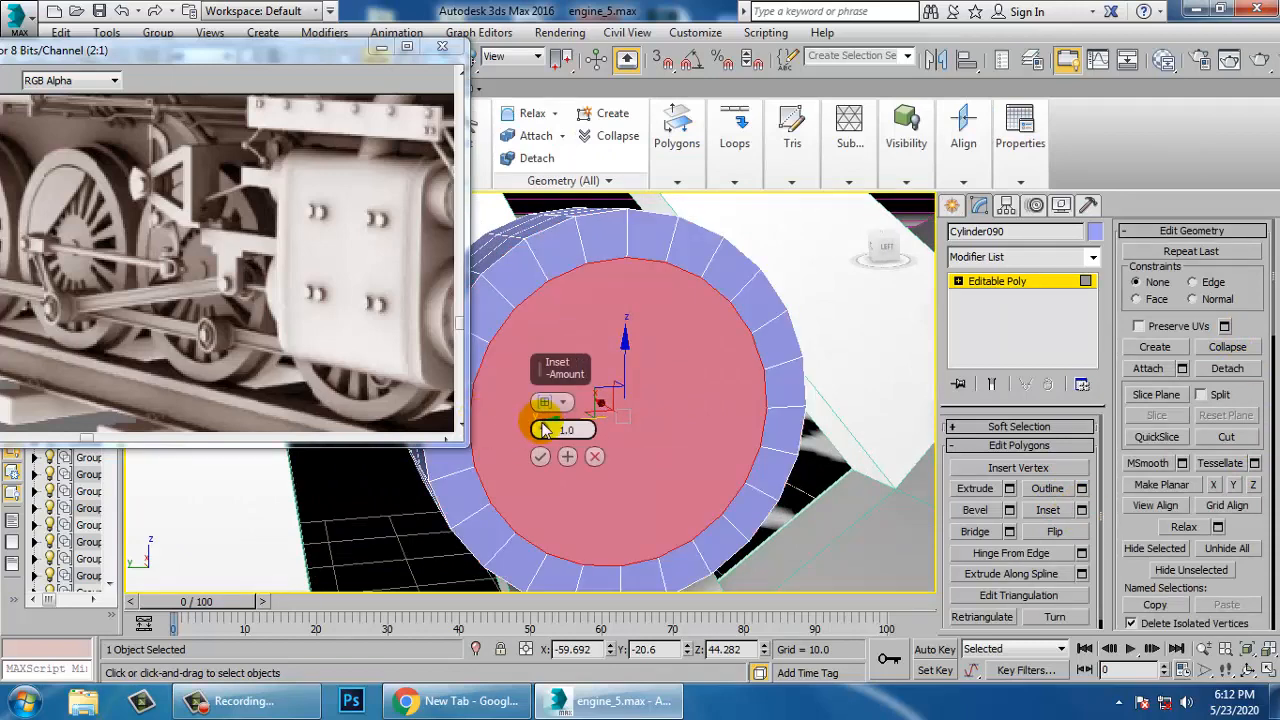
left_click_drag(547, 432, 546, 438)
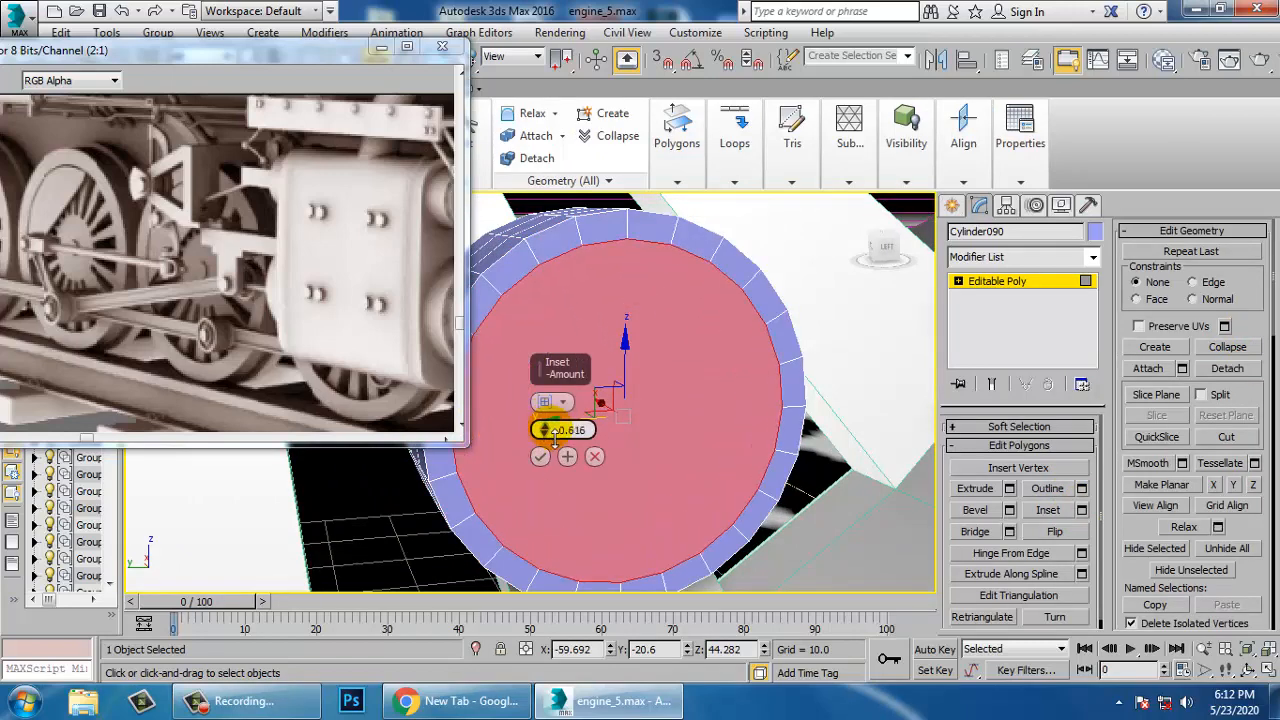
left_click(540, 457)
Bevel the inset cap polygon inward with a height of about -0.187 and an outline of about -0.039
middle_click_drag(769, 391, 769, 377, "alt")
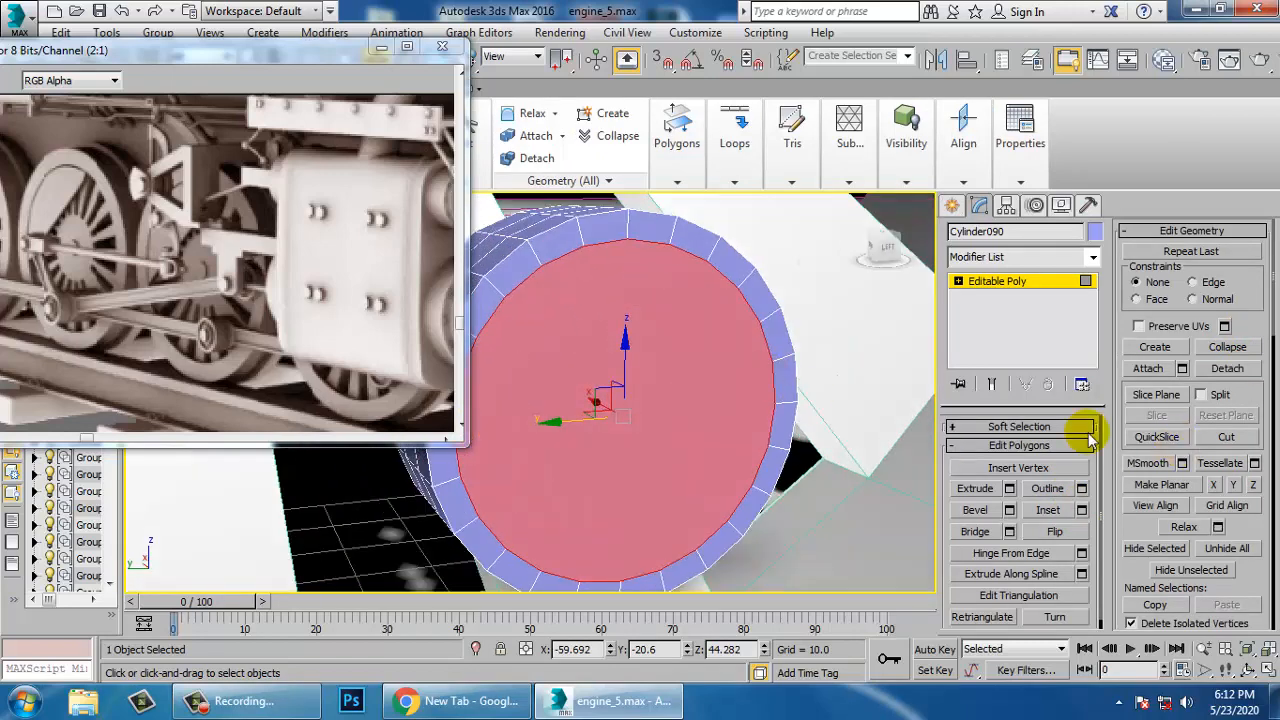
left_click(1011, 510)
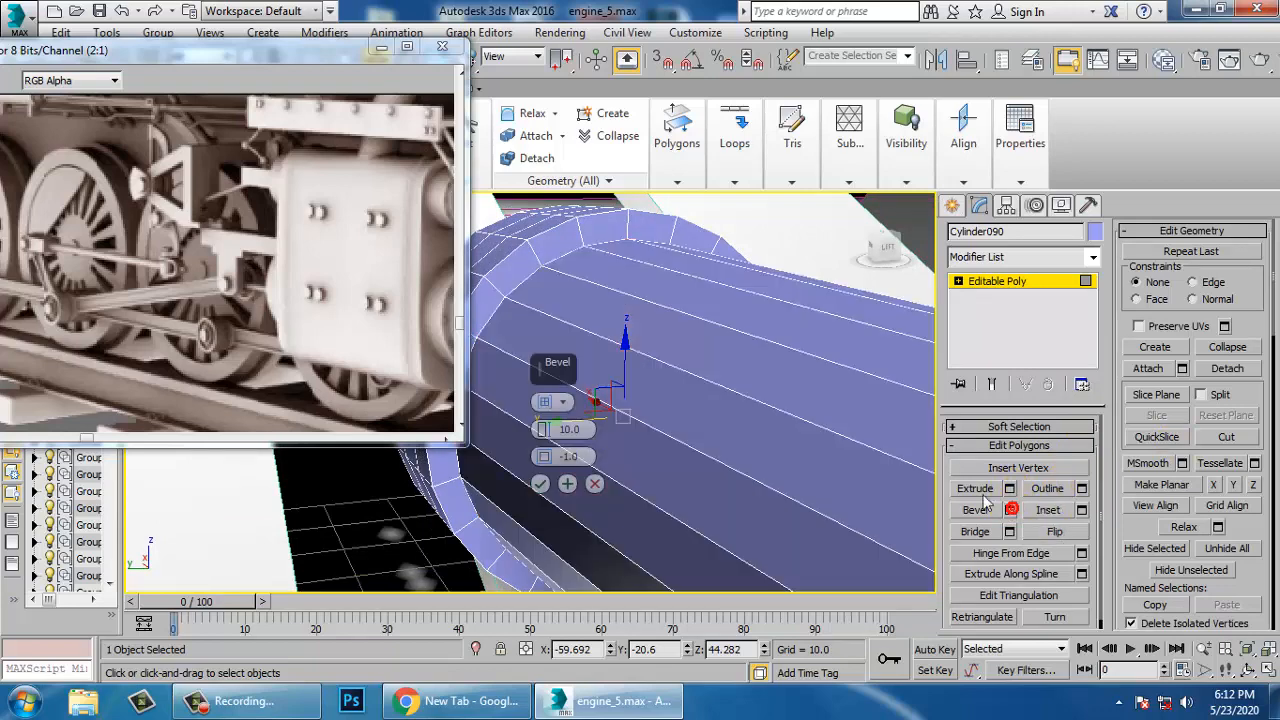
mouse_move(543, 437)
left_mouse_down()
mouse_move(565, 500)
mouse_move(546, 452)
mouse_move(543, 462)
left_mouse_up()
left_click(540, 484)
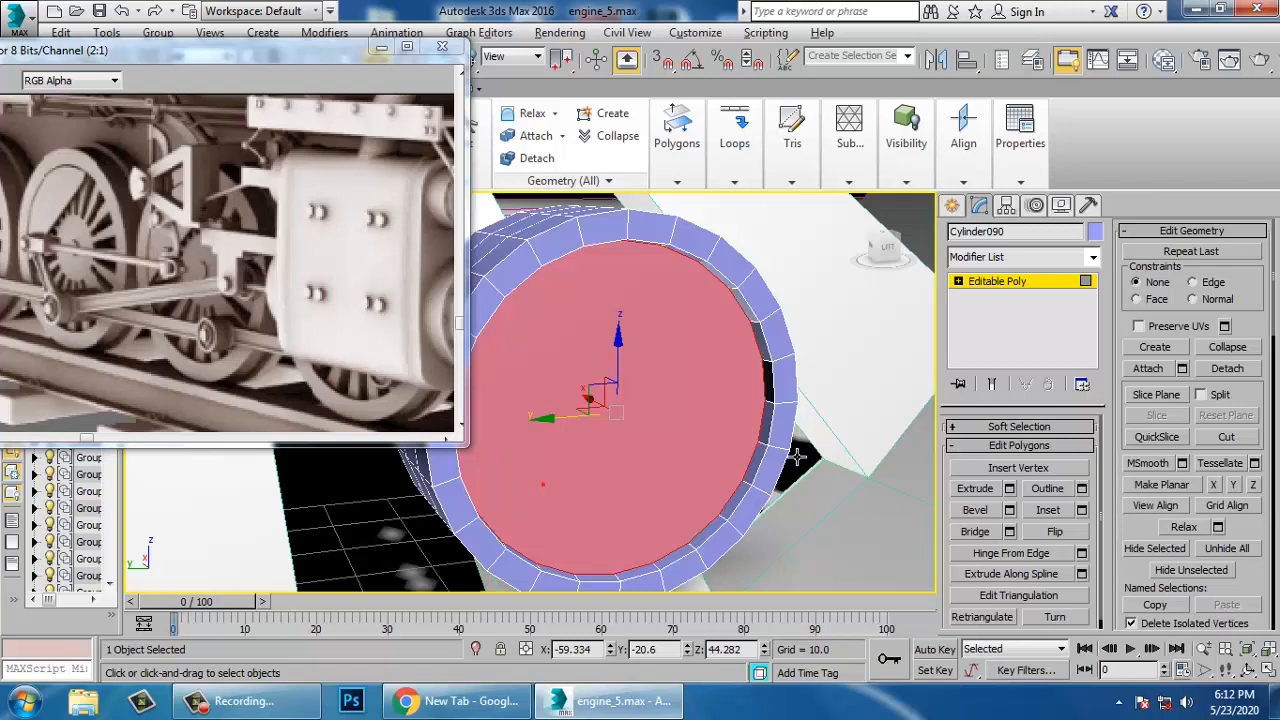
Inset the recessed cap polygon twice by 0.616 to form two concentric rings
left_click(1082, 510)
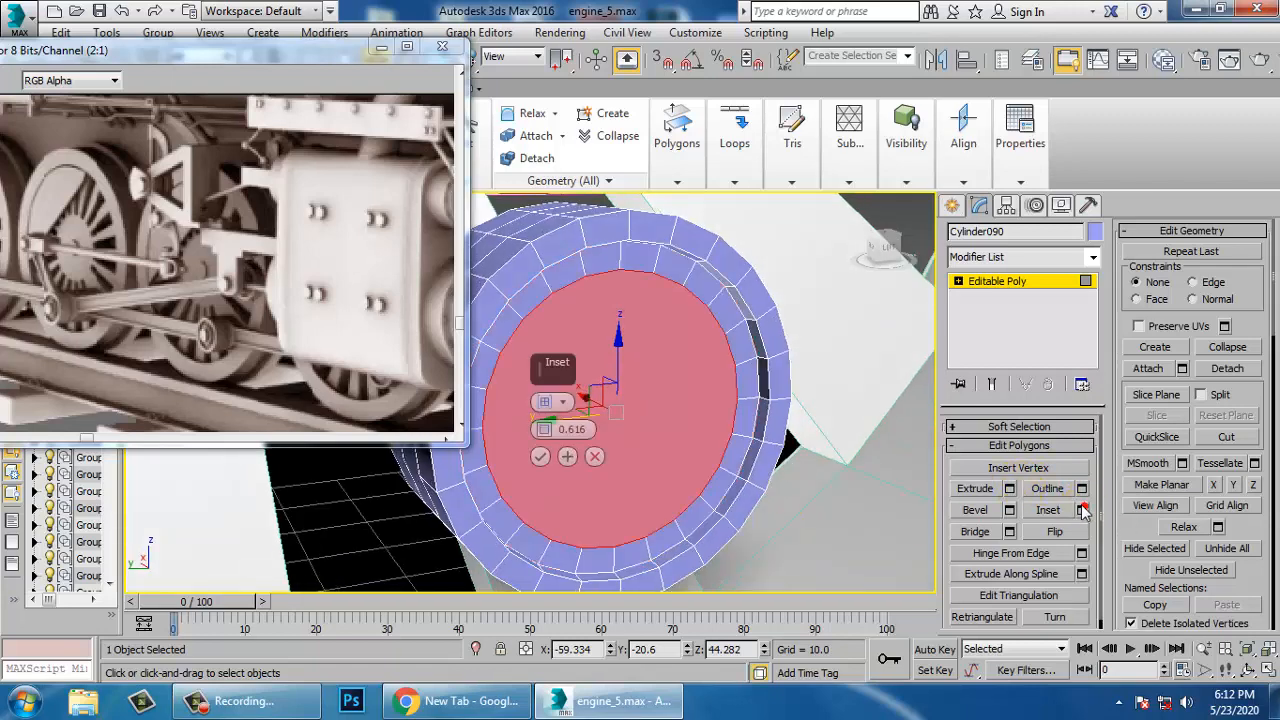
left_click(540, 458)
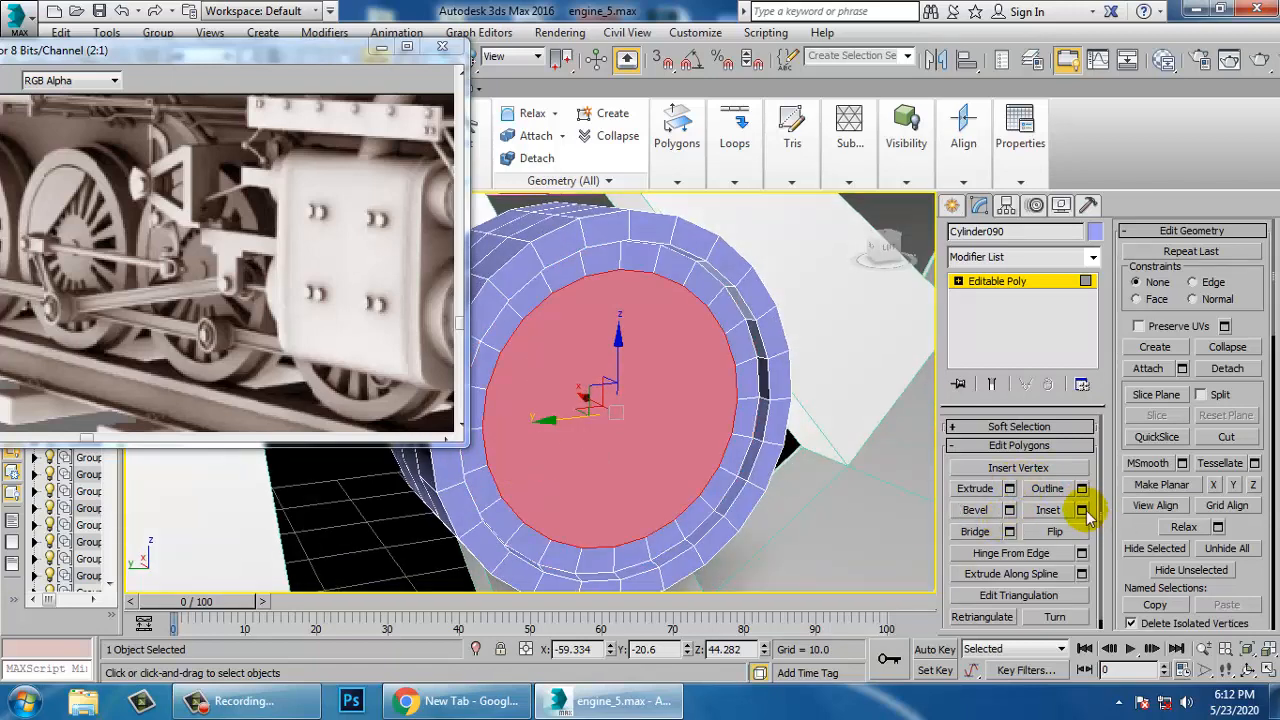
left_click(1082, 510)
left_click(538, 458)
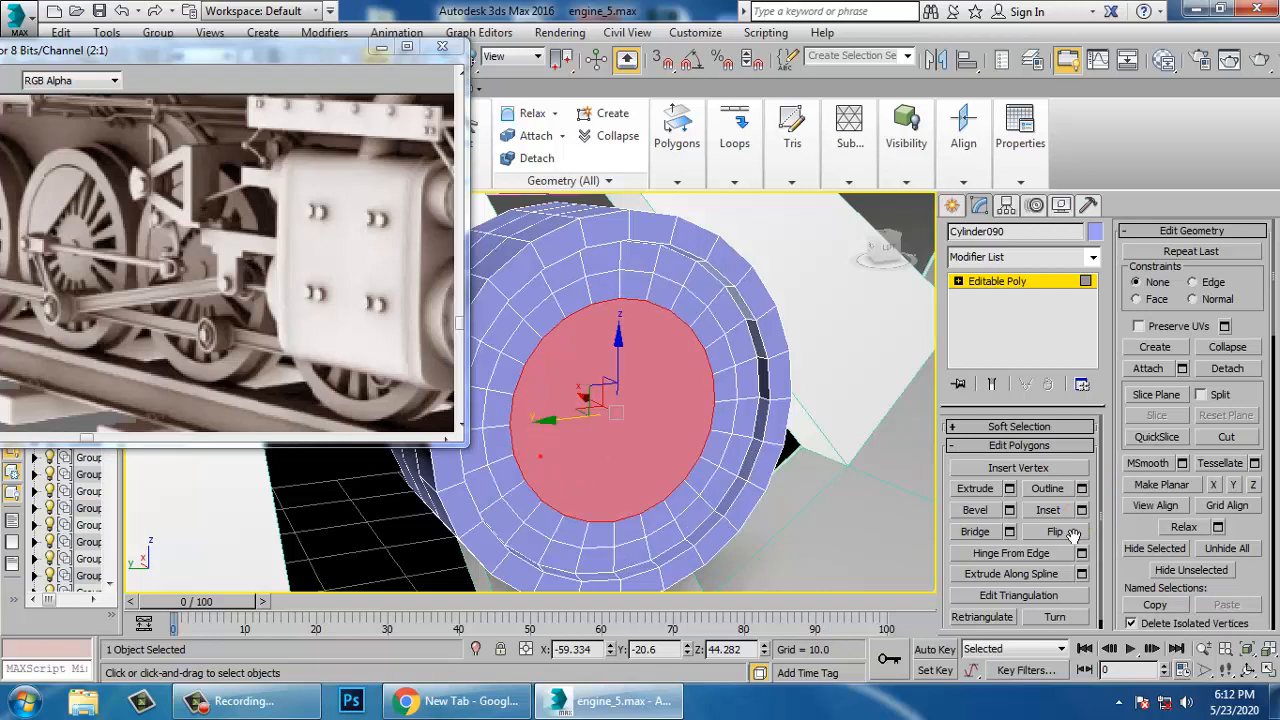
Bevel the centre polygon outward with height 0.197 and outline about -0.808, and return to object level
left_click(1009, 510)
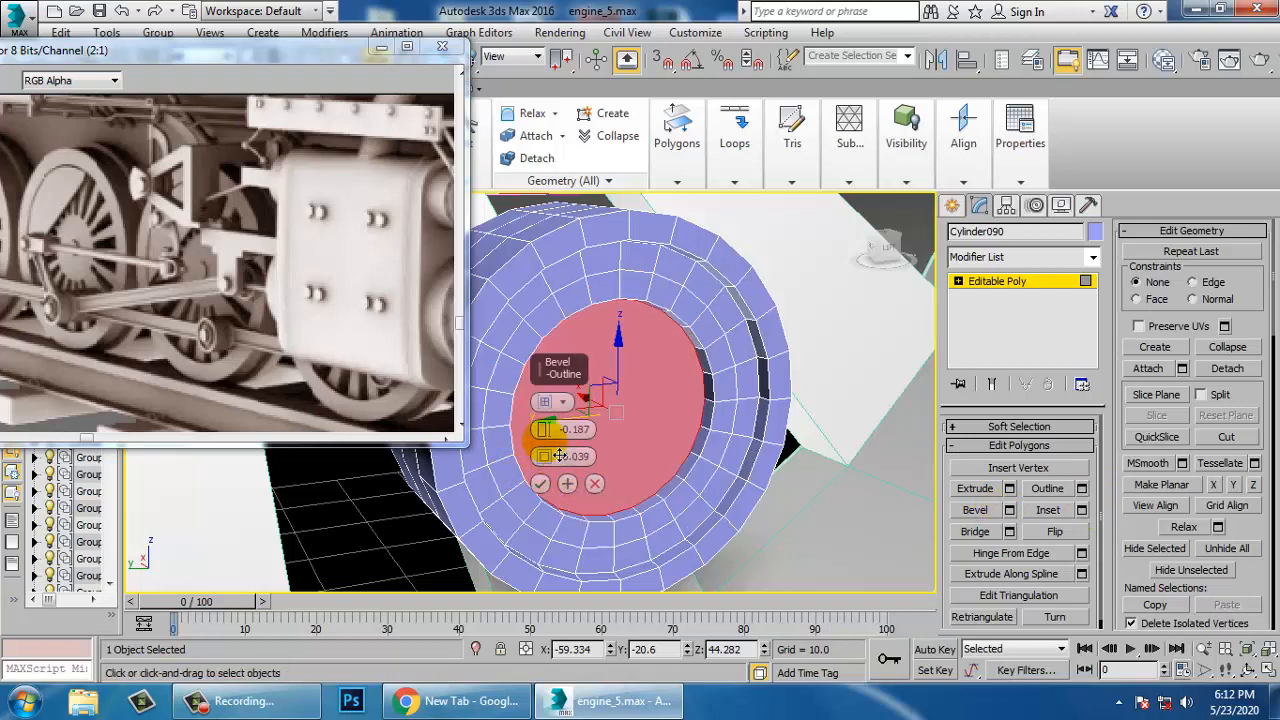
left_click_drag(546, 432, 541, 430)
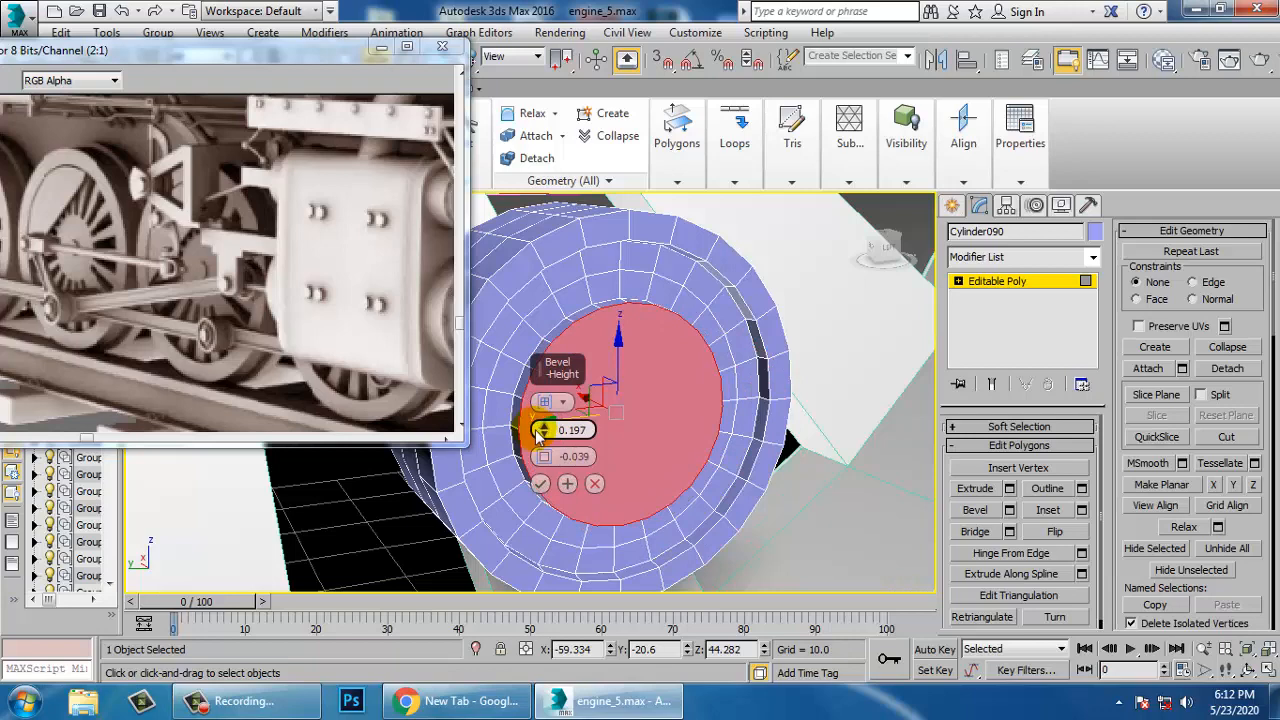
left_click_drag(543, 460, 555, 466)
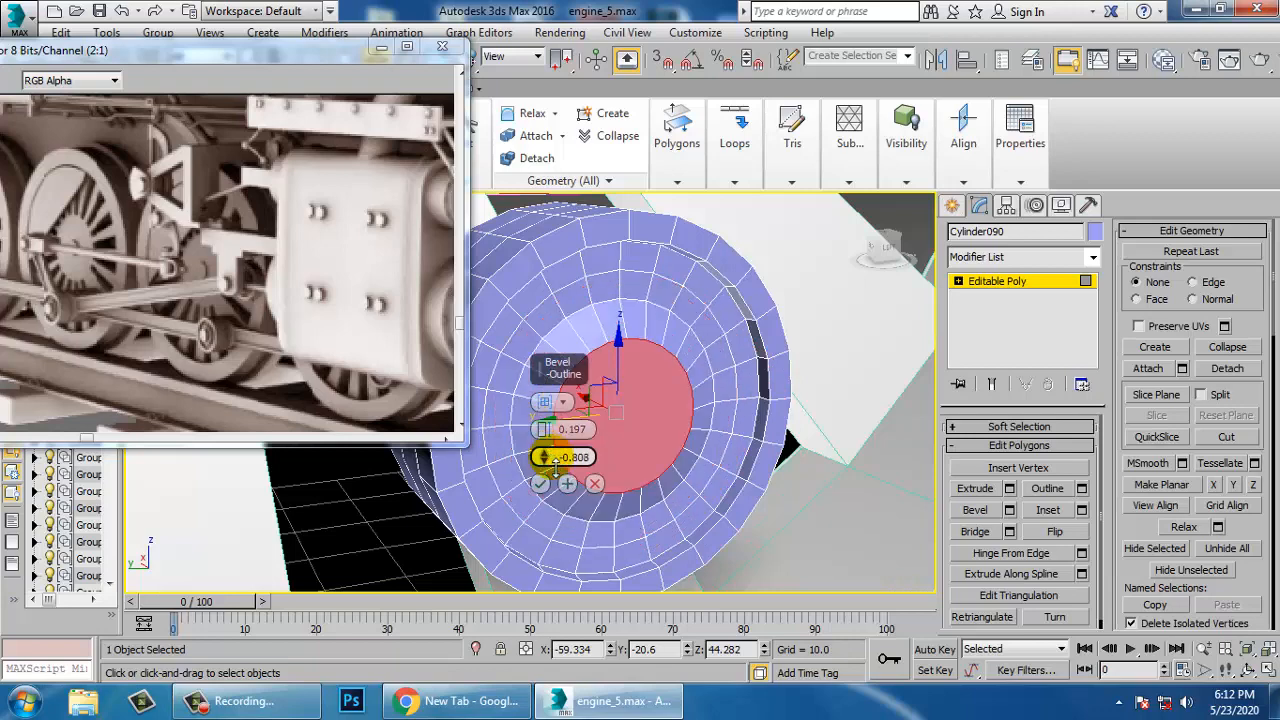
left_click(540, 483)
middle_click_drag(540, 485, 660, 460, "alt")
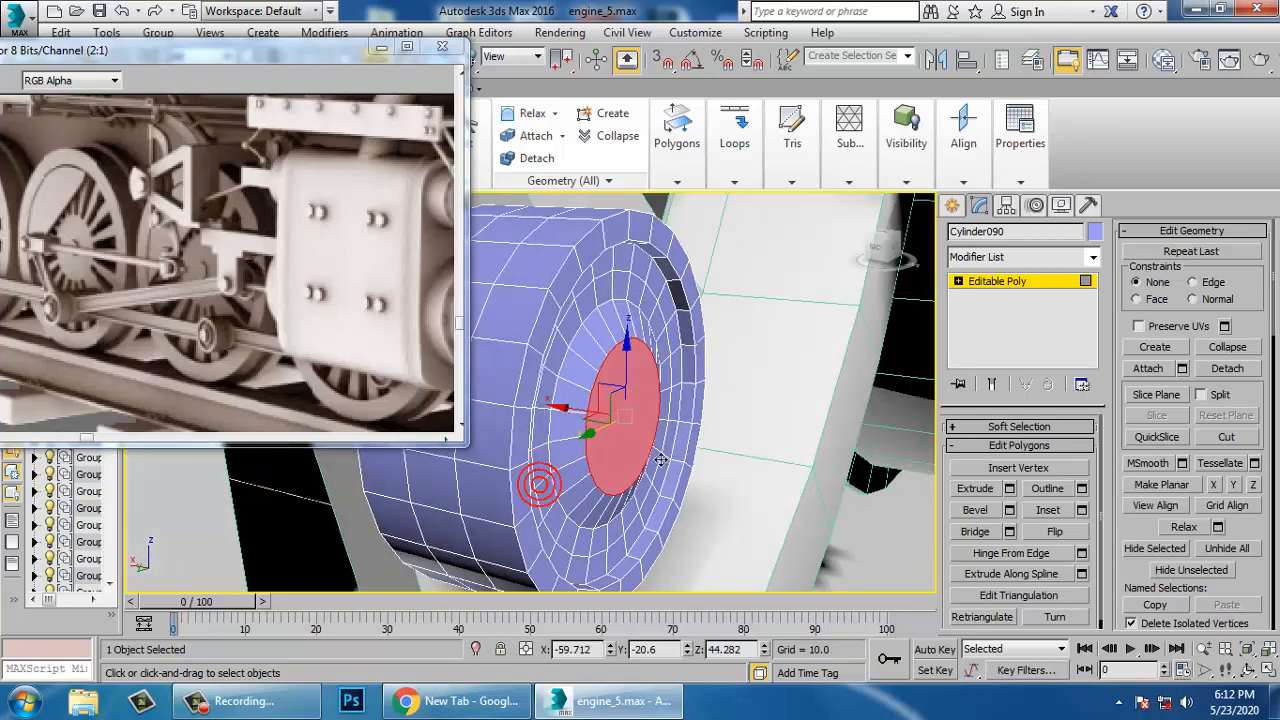
middle_click_drag(583, 420, 586, 428, "alt")
middle_click_drag(814, 403, 740, 364, "alt")
left_click(1017, 281)
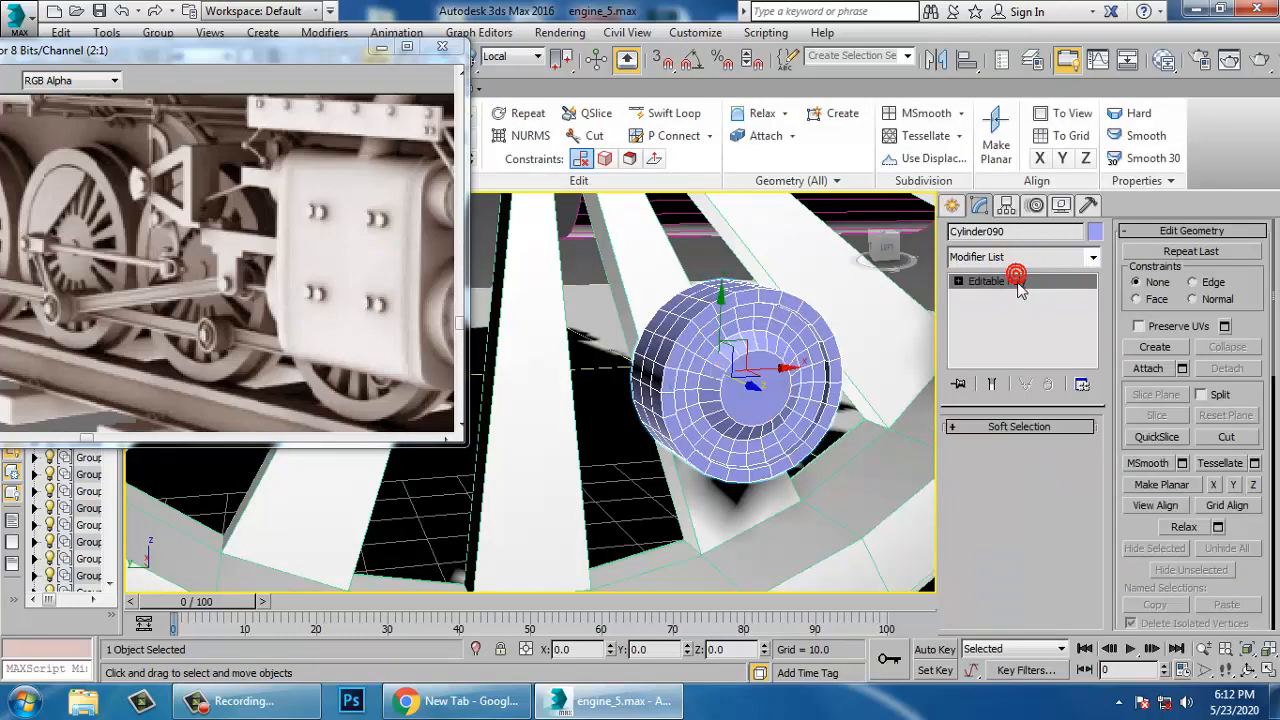
Clone the detailed crank pin cylinder forward along its X axis to the foremost wheel behind the steam cylinder block
scroll(857, 313, "down", 8)
middle_click_drag(820, 408, 760, 425)
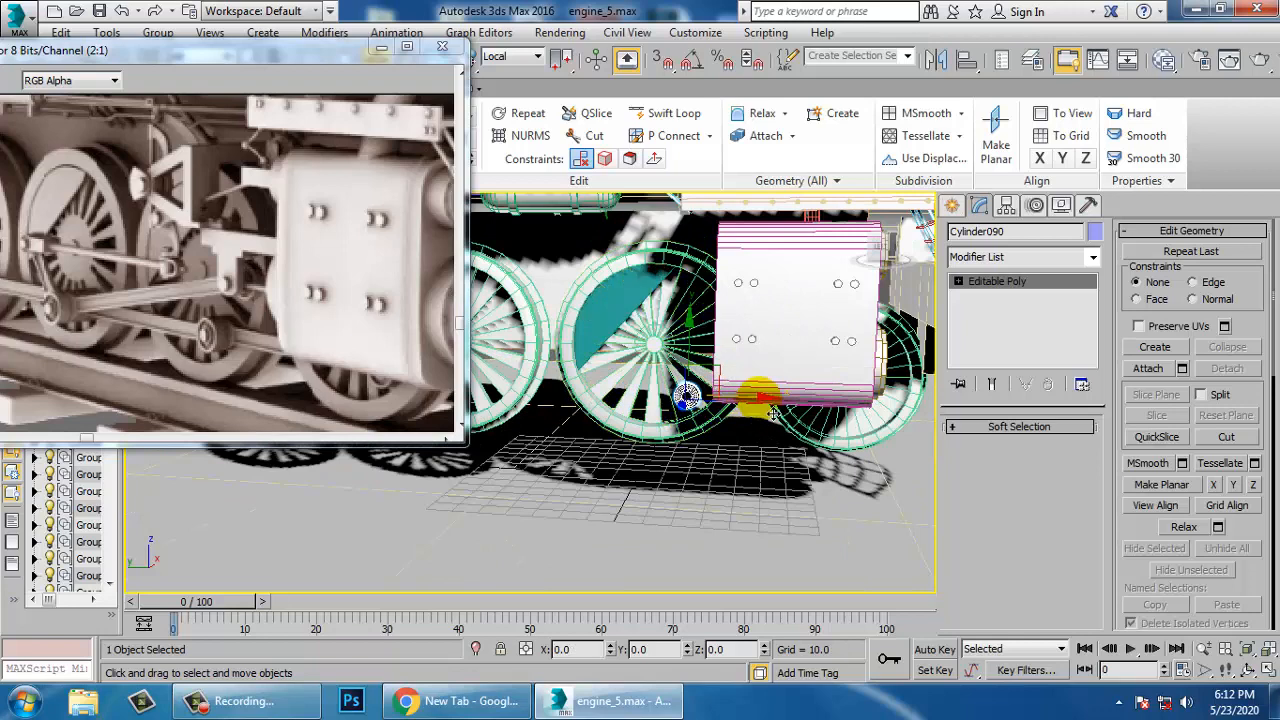
left_click(772, 416)
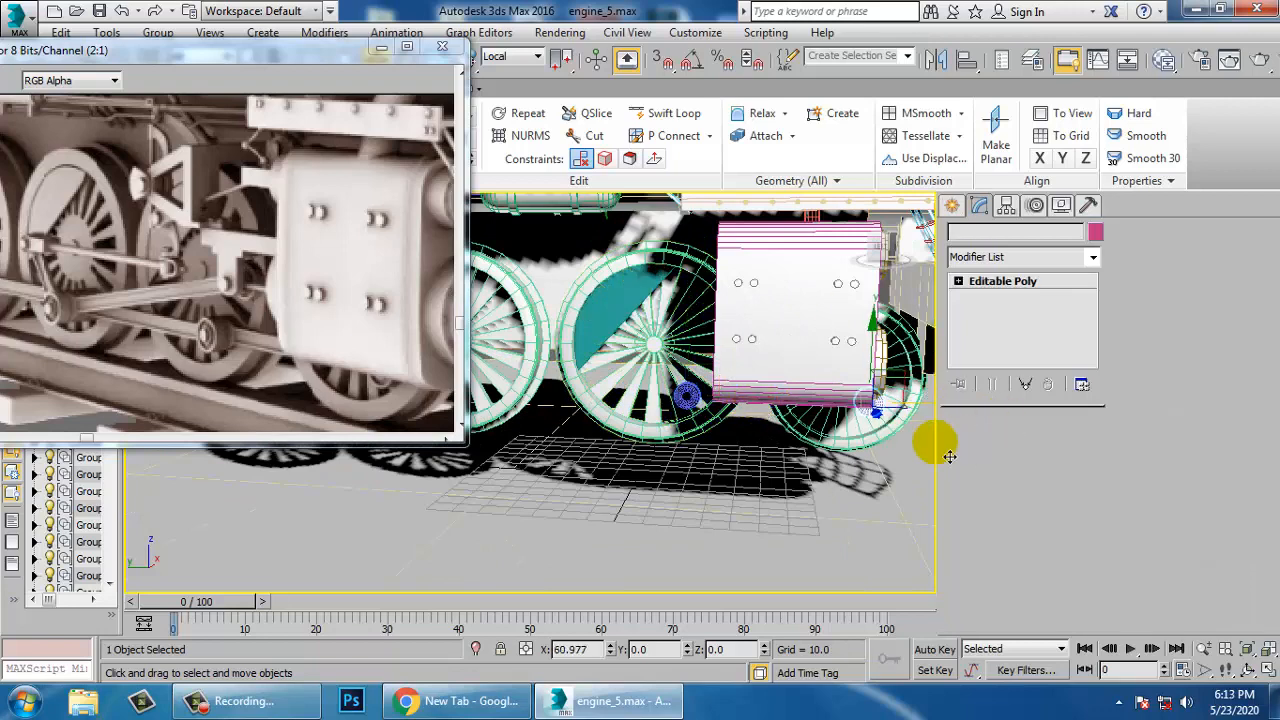
left_click_drag(949, 456, 350, 400, "shift")
left_click(634, 429)
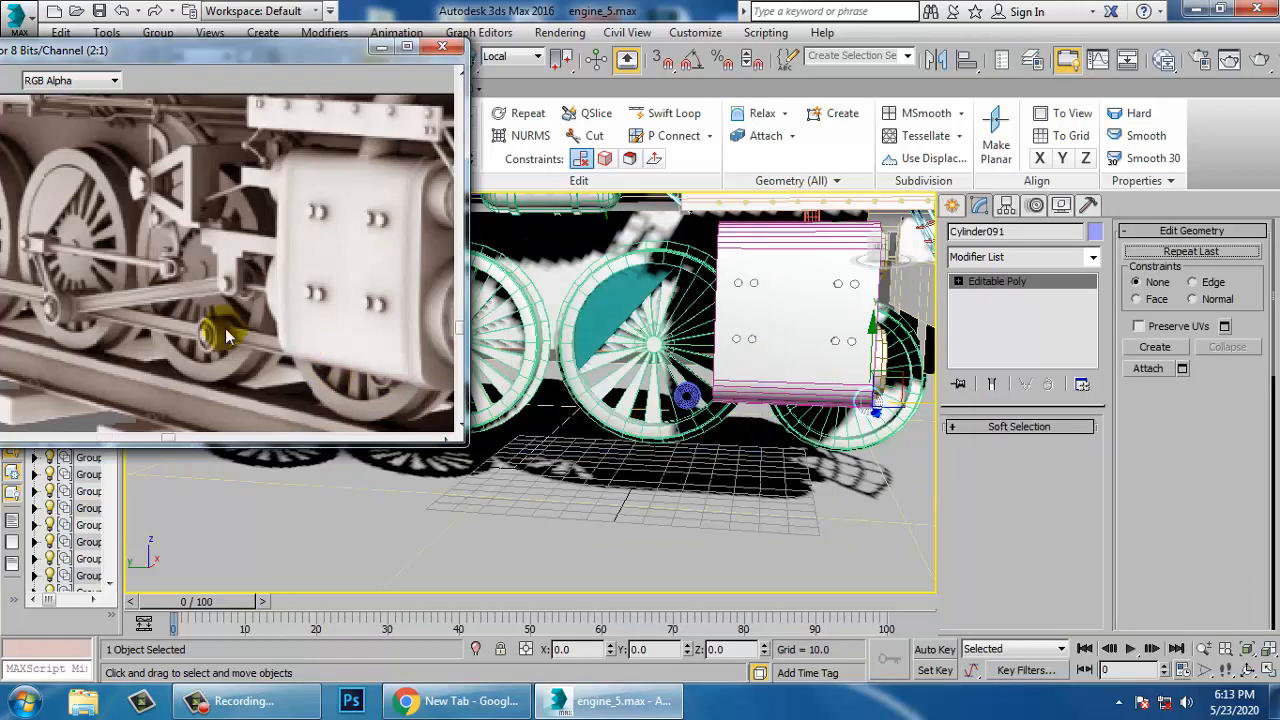
Move the copied crank pin back along its X axis onto the lower spokes of the next driving wheel to the rear
middle_click_drag(714, 415, 733, 423)
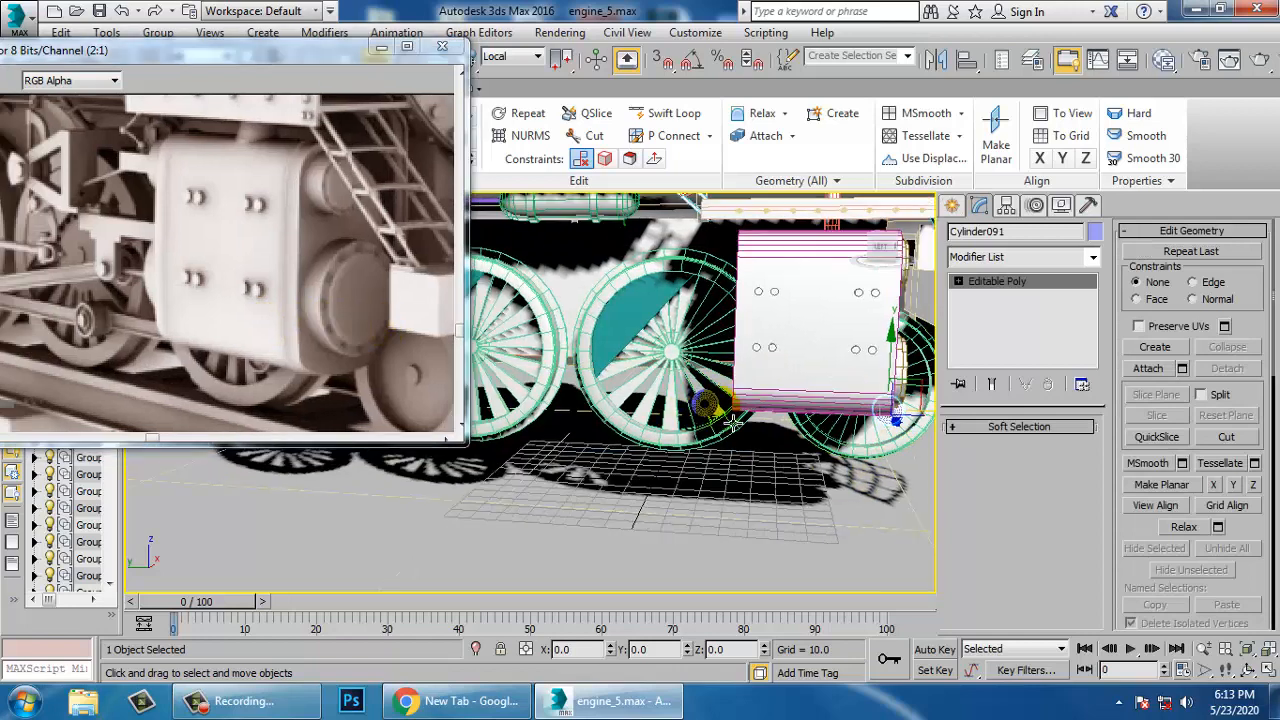
scroll(773, 505, "down", 2)
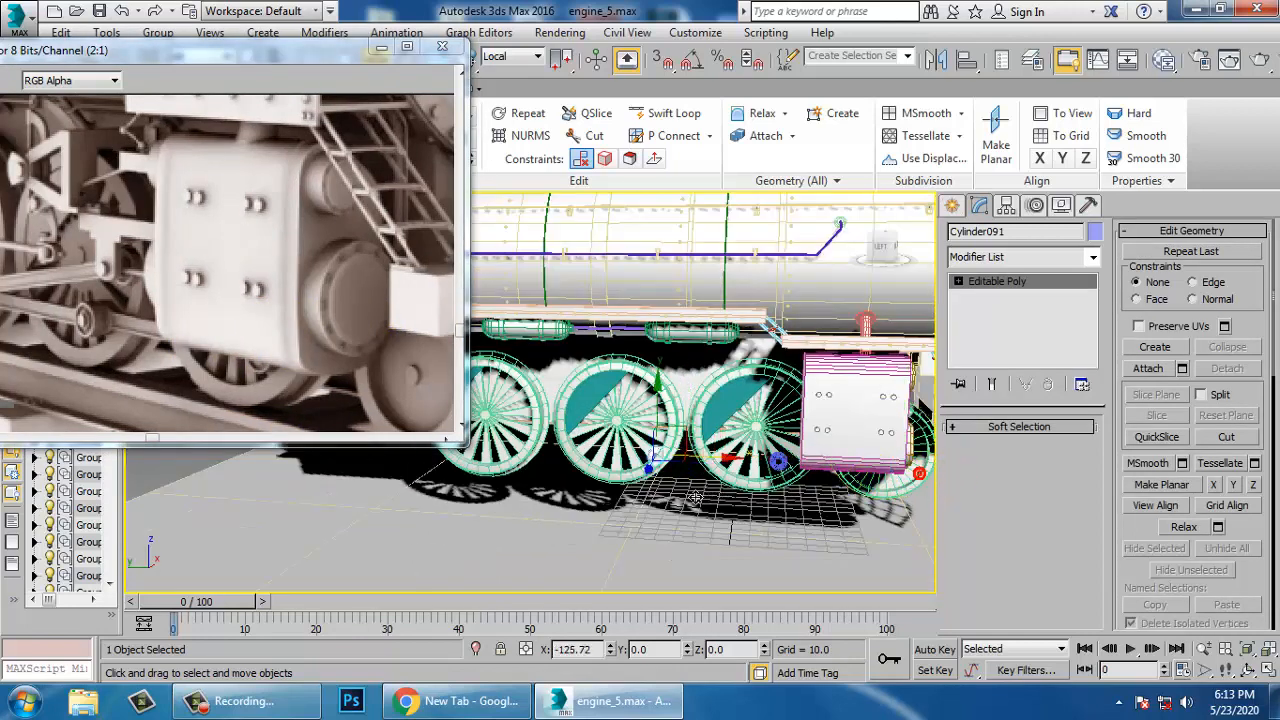
key("z")
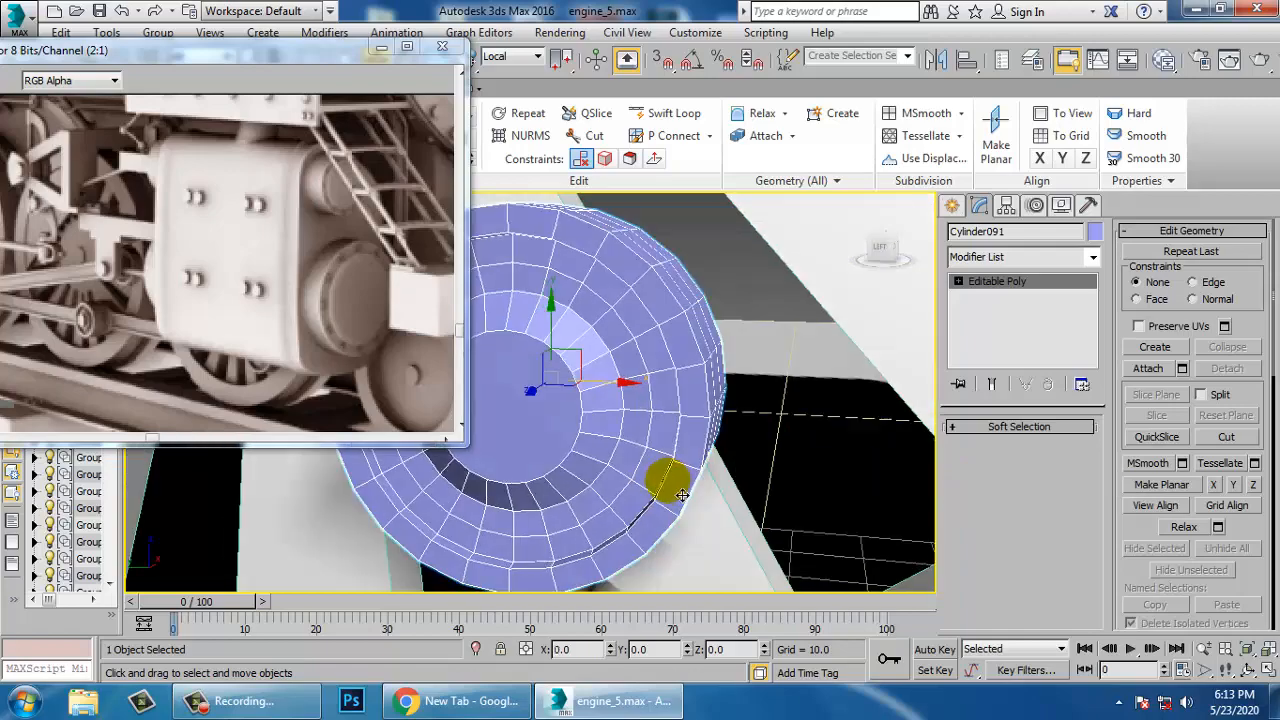
scroll(671, 480, "down", 3)
middle_click_drag(677, 460, 787, 480, "alt")
scroll(737, 456, "down", 8)
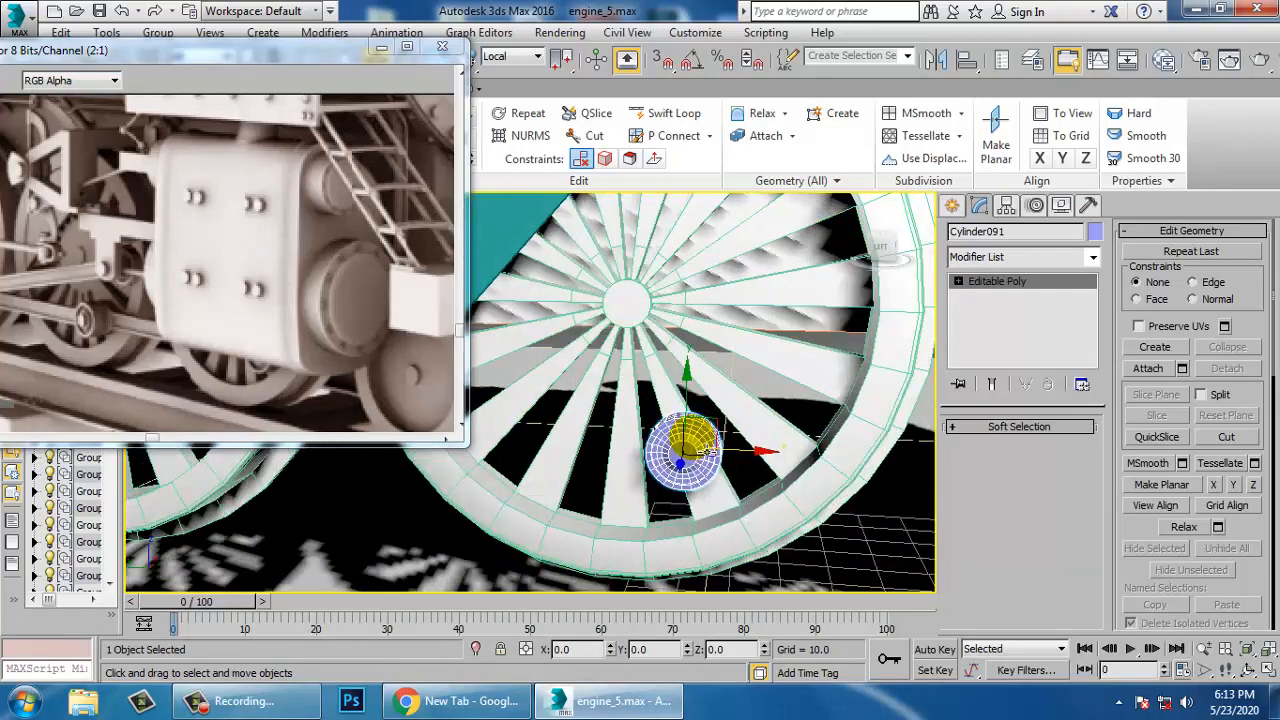
middle_click_drag(690, 440, 628, 513)
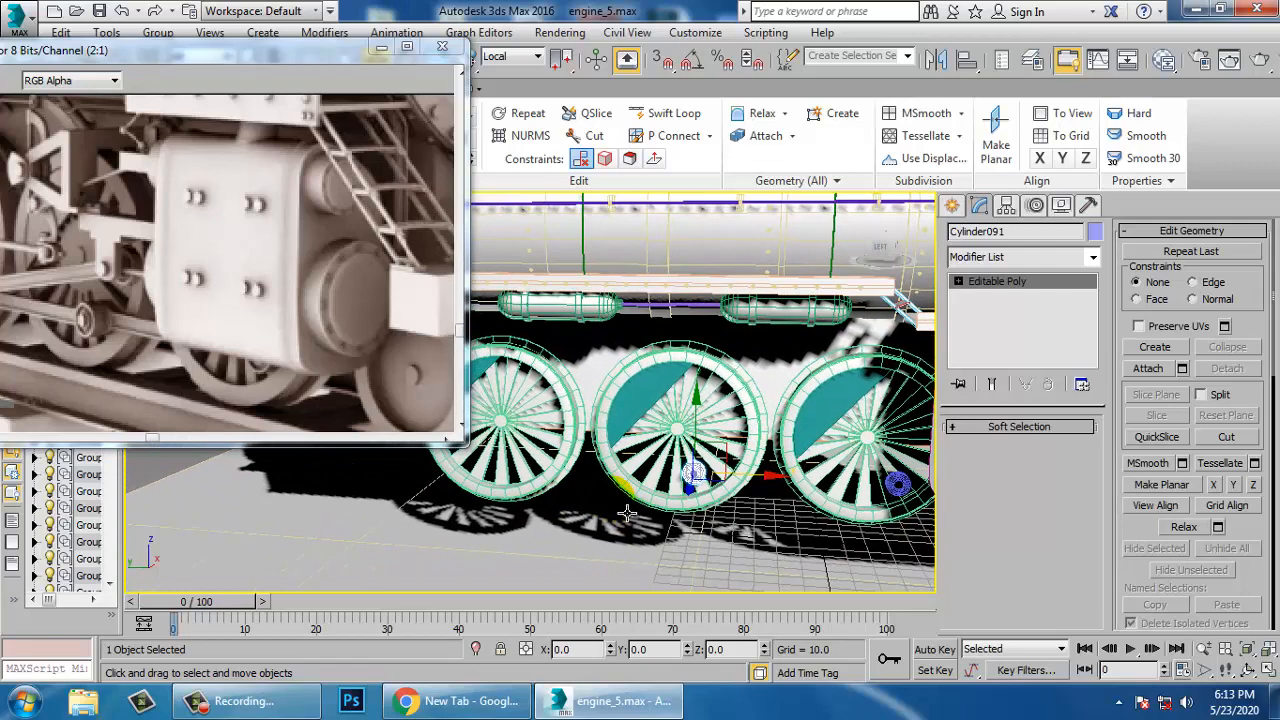
Clone the rearmost driving wheel together with its teal counterweight backward along the X axis as an additional rear wheel
left_click_drag(100, 50, 136, 53)
scroll(760, 495, "down", 4)
middle_click_drag(749, 505, 665, 492, "alt")
left_click_drag(148, 60, 256, 98)
middle_click_drag(630, 470, 770, 492)
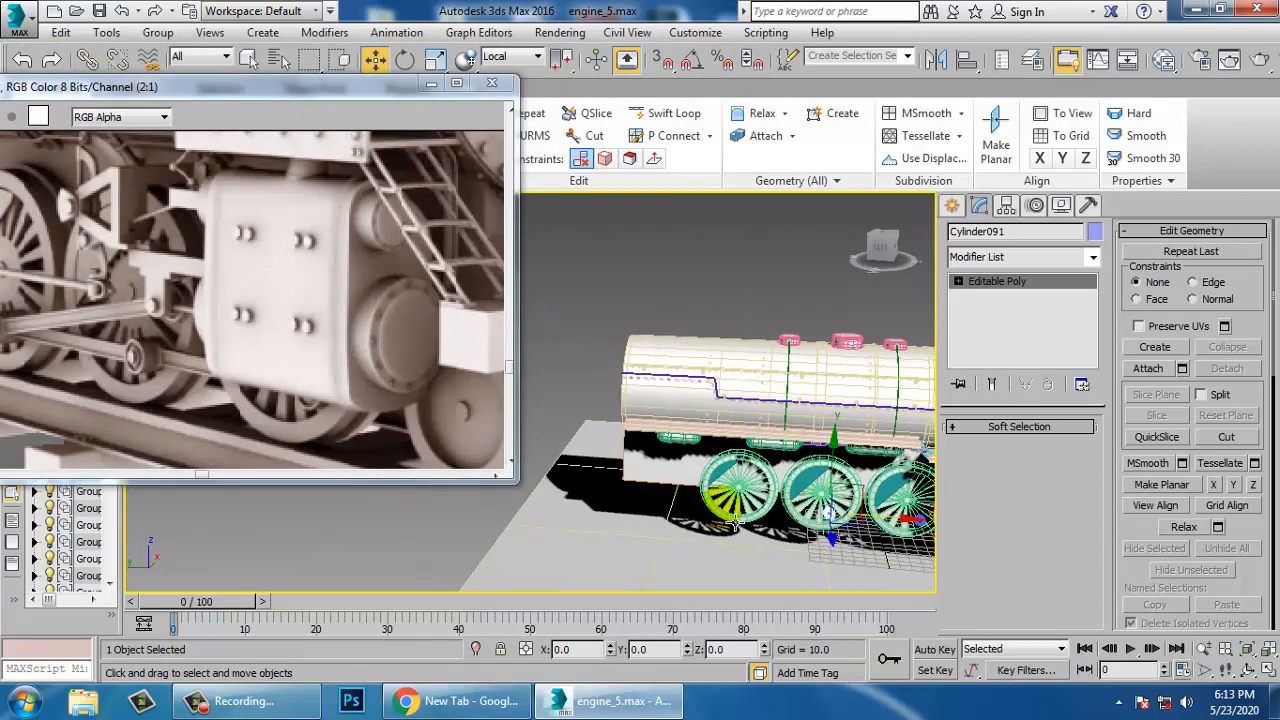
scroll(760, 485, "up", 4)
scroll(718, 460, "up", 4)
left_click(644, 365)
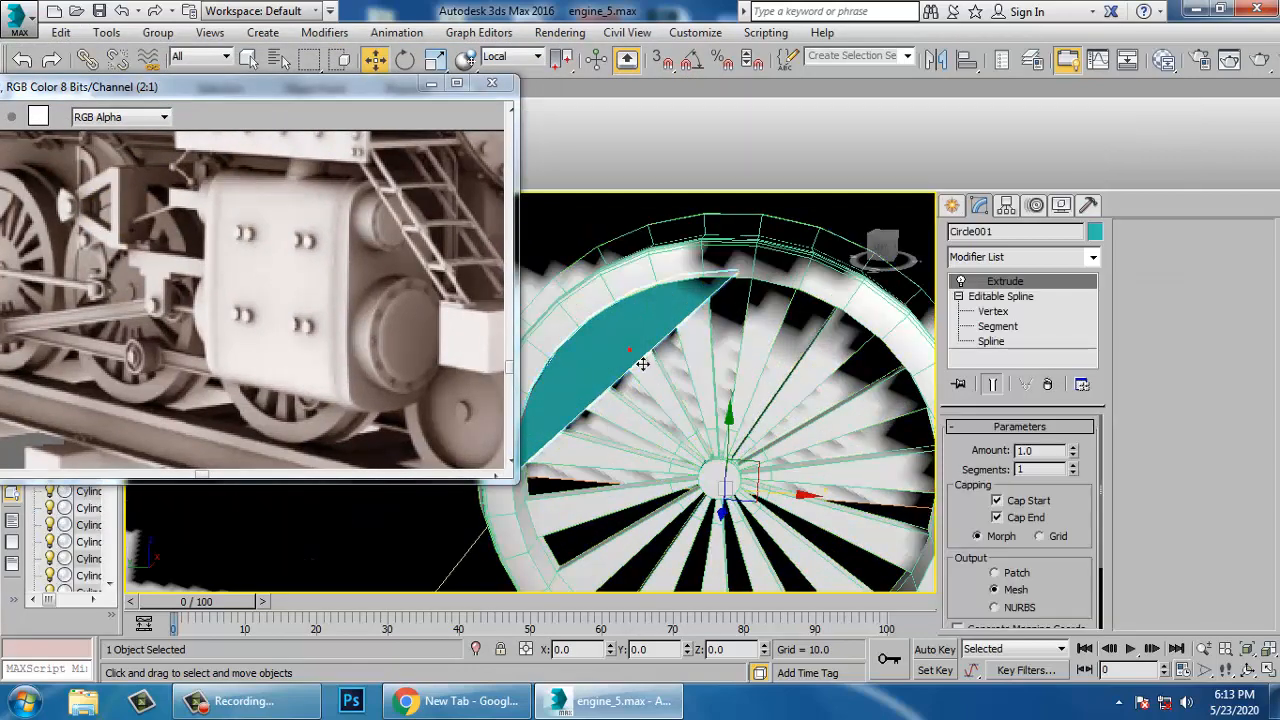
left_click(677, 242, "ctrl")
scroll(697, 307, "down", 4)
middle_click_drag(731, 422, 758, 432)
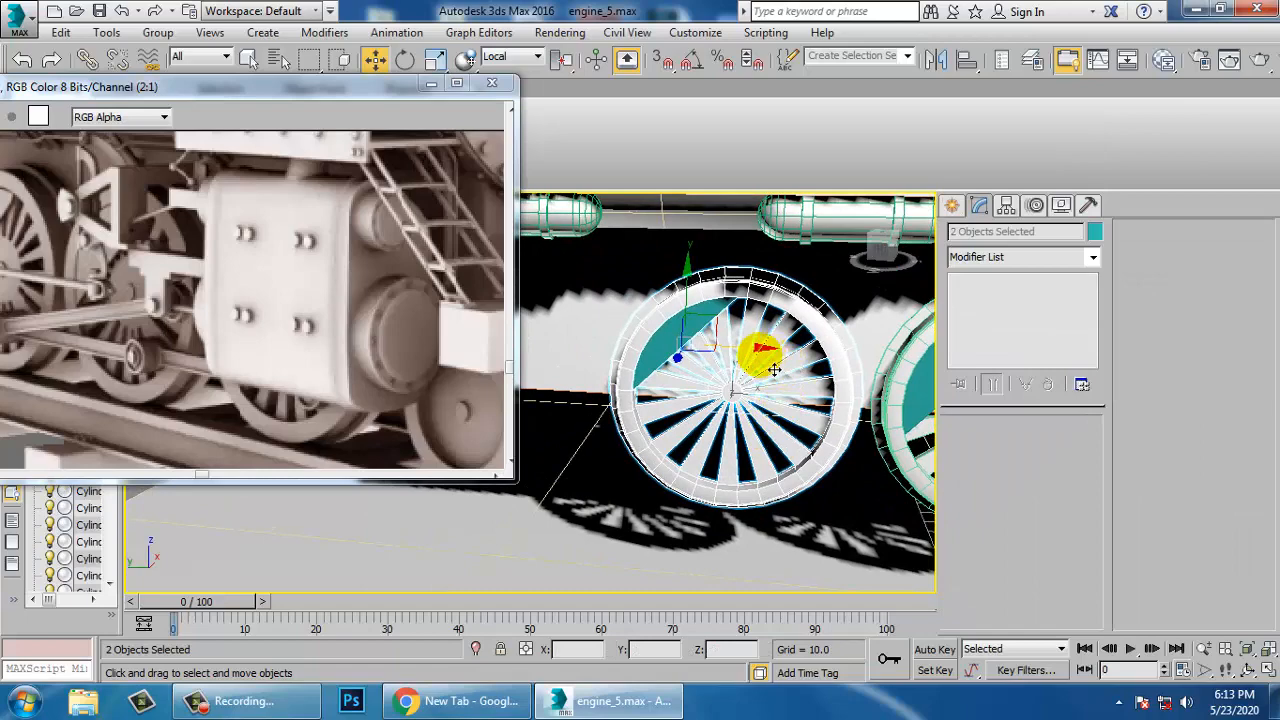
left_click_drag(774, 370, 514, 372, "shift")
left_click(645, 433)
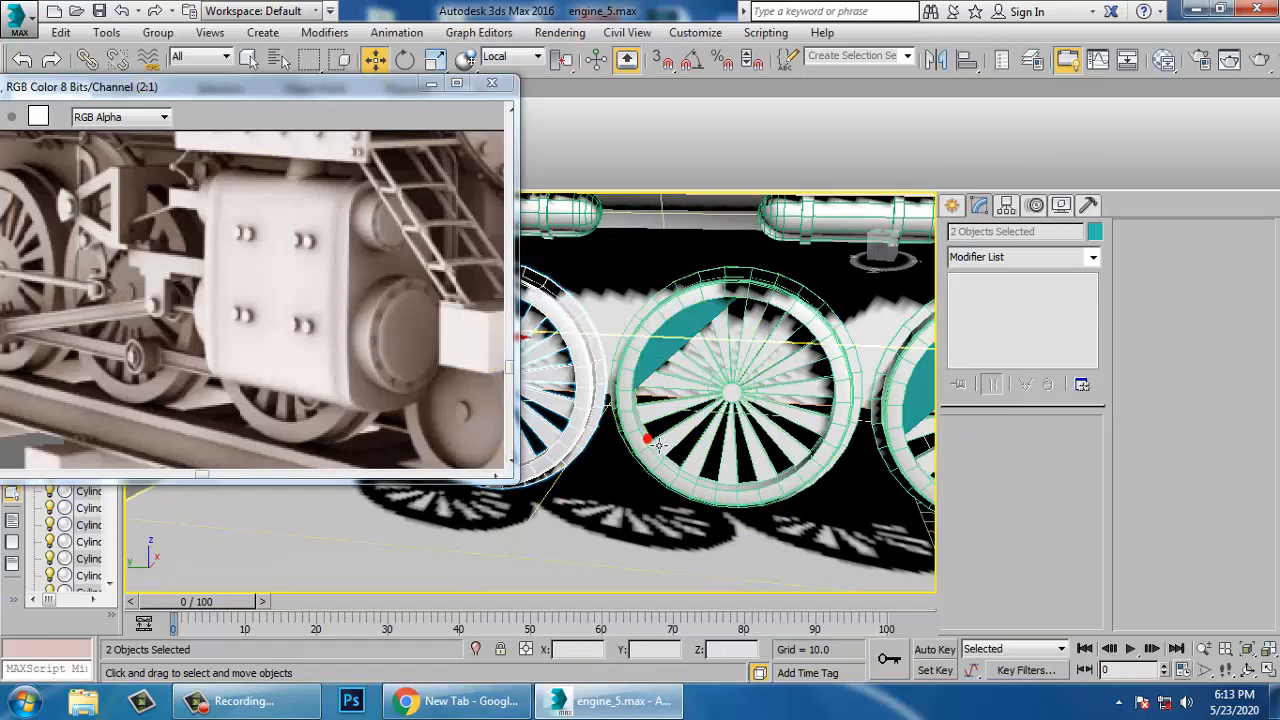
Examine the whole locomotive in the reference image engine 3.jpg, comparing its wheels and boiler length with the model
scroll(727, 461, "down", 8)
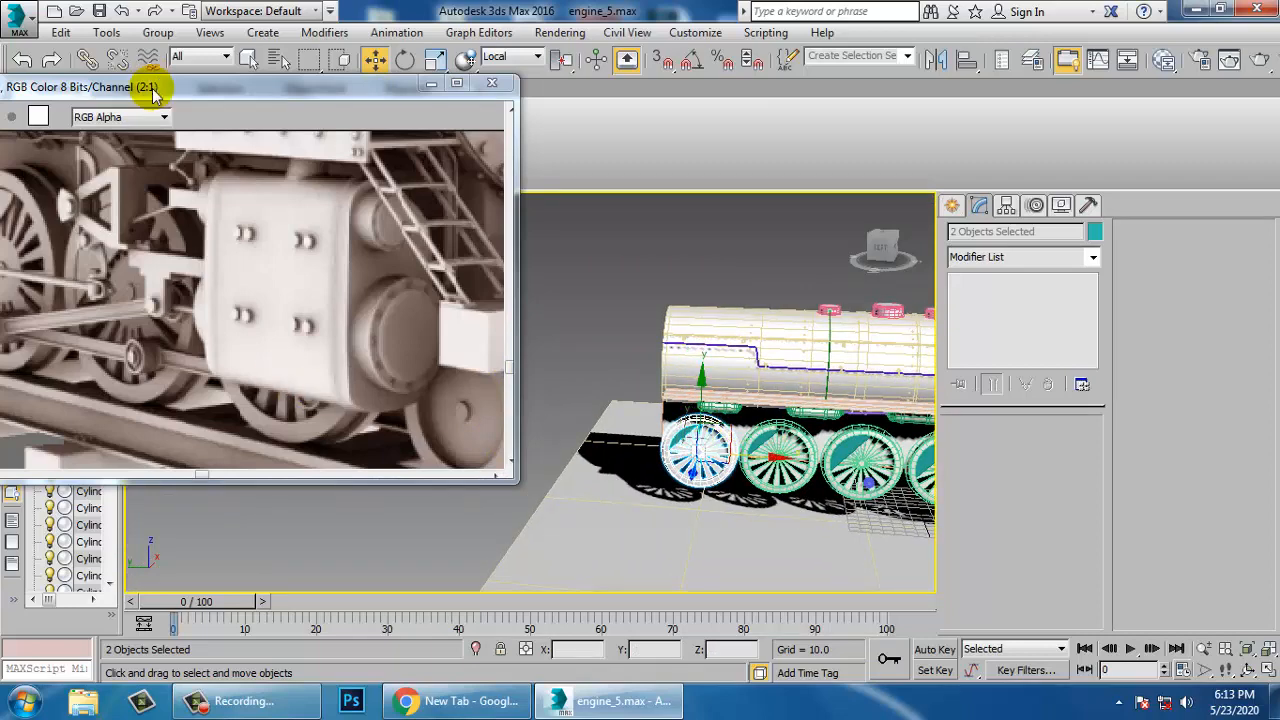
left_click_drag(153, 90, 526, 51)
scroll(520, 277, "down", 2)
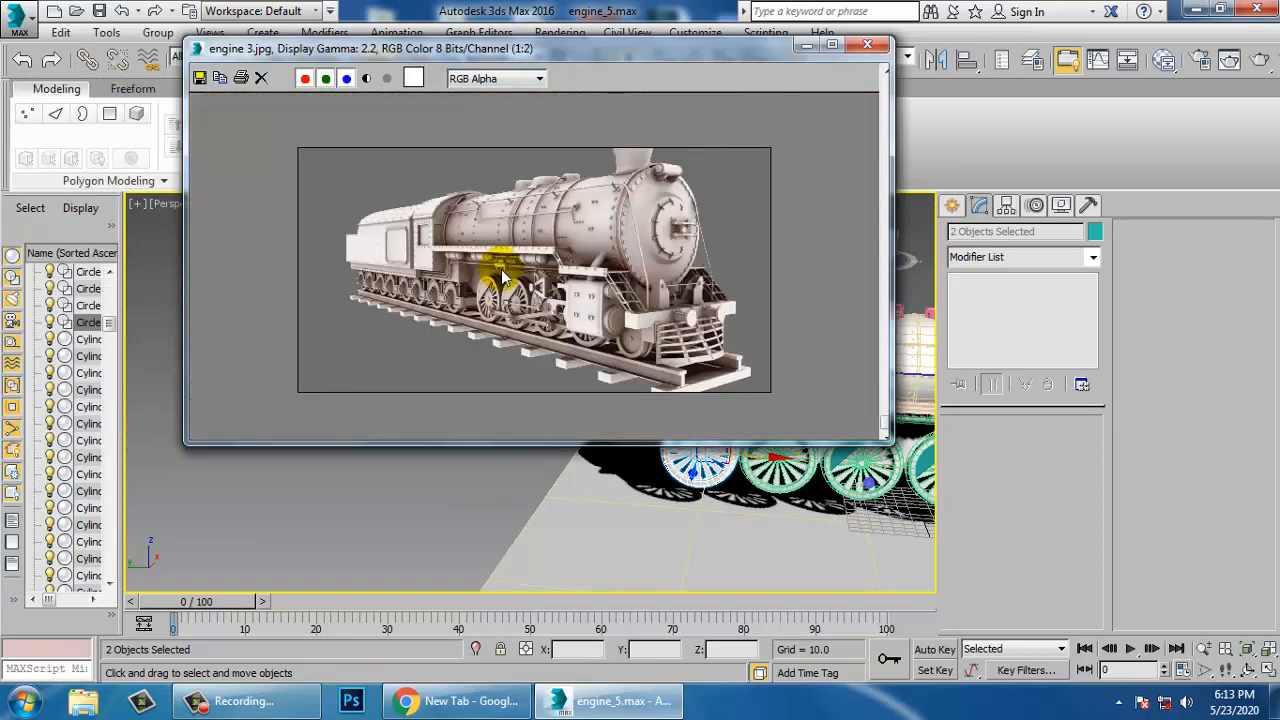
scroll(502, 277, "up", 2)
scroll(501, 269, "down", 1)
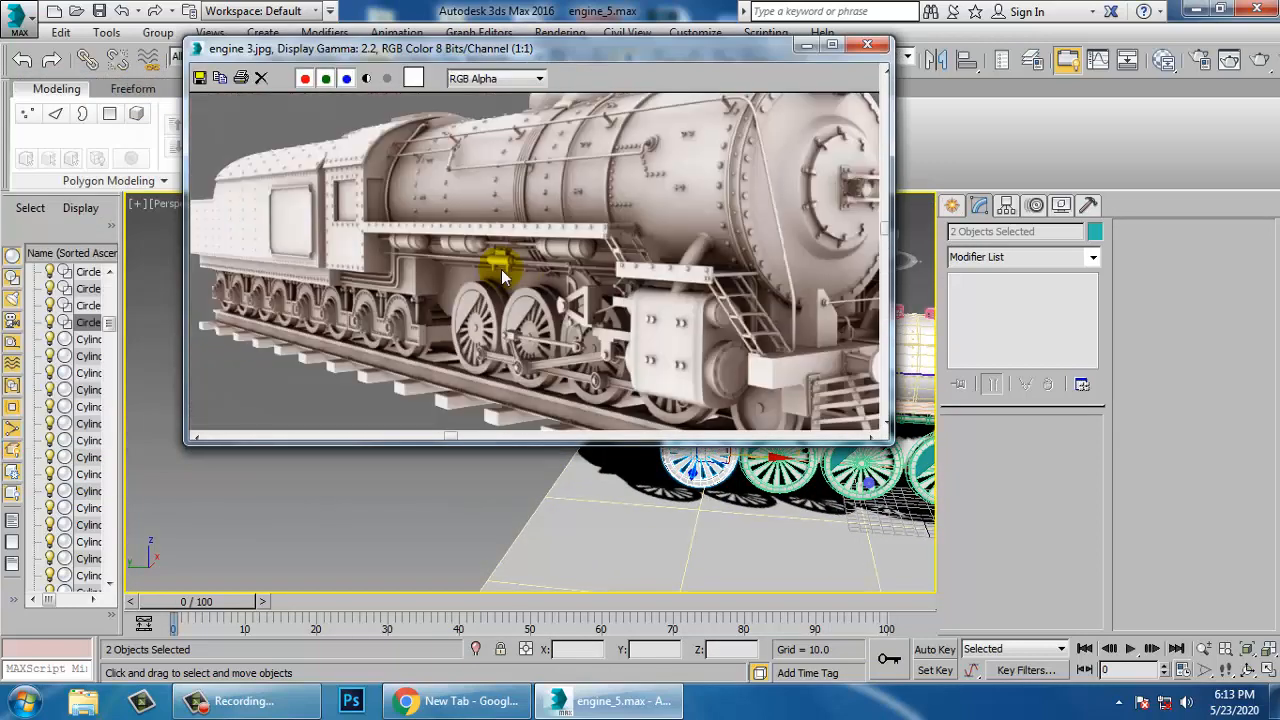
left_click_drag(628, 46, 208, 50)
middle_click_drag(905, 525, 840, 537)
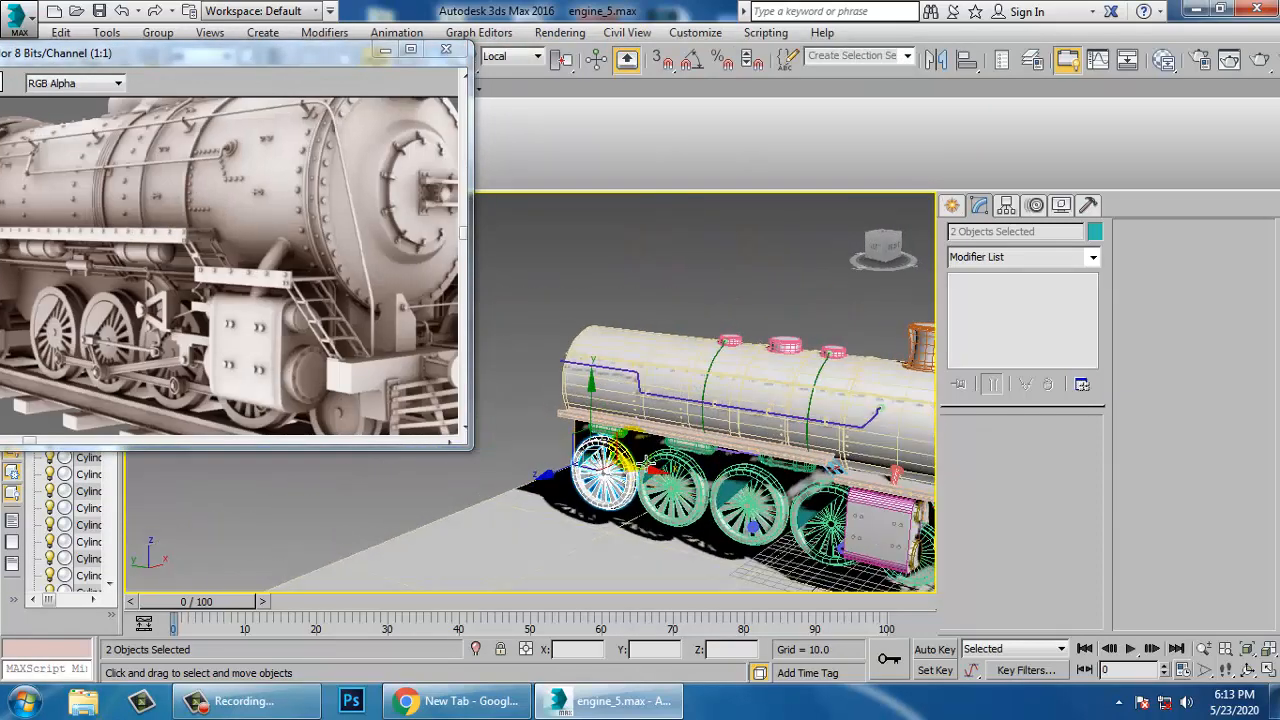
Extend the boiler cylinder over the added rear wheel by moving its rear-end vertices back along Y to about 337.5
left_click(628, 368)
middle_click_drag(610, 366, 654, 366, "alt")
scroll(660, 380, "up", 4)
middle_click_drag(680, 422, 699, 445, "alt")
mouse_move(196, 68)
left_mouse_down()
mouse_move(378, 57)
mouse_move(192, 44)
left_mouse_up()
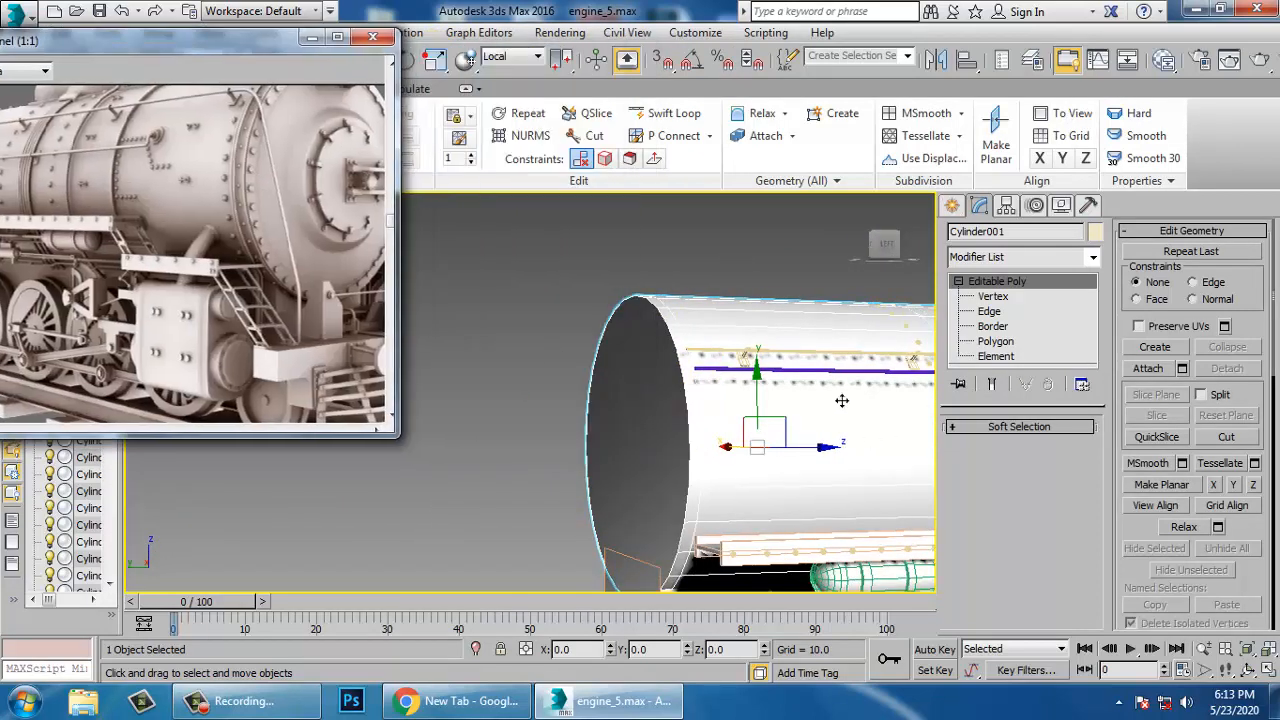
scroll(840, 400, "down", 6)
middle_click_drag(688, 428, 759, 441, "alt")
scroll(759, 441, "up", 3)
scroll(759, 441, "up", 3)
middle_click_drag(746, 396, 848, 388)
middle_click_drag(706, 303, 762, 322, "alt")
key("1")
scroll(705, 353, "down", 8)
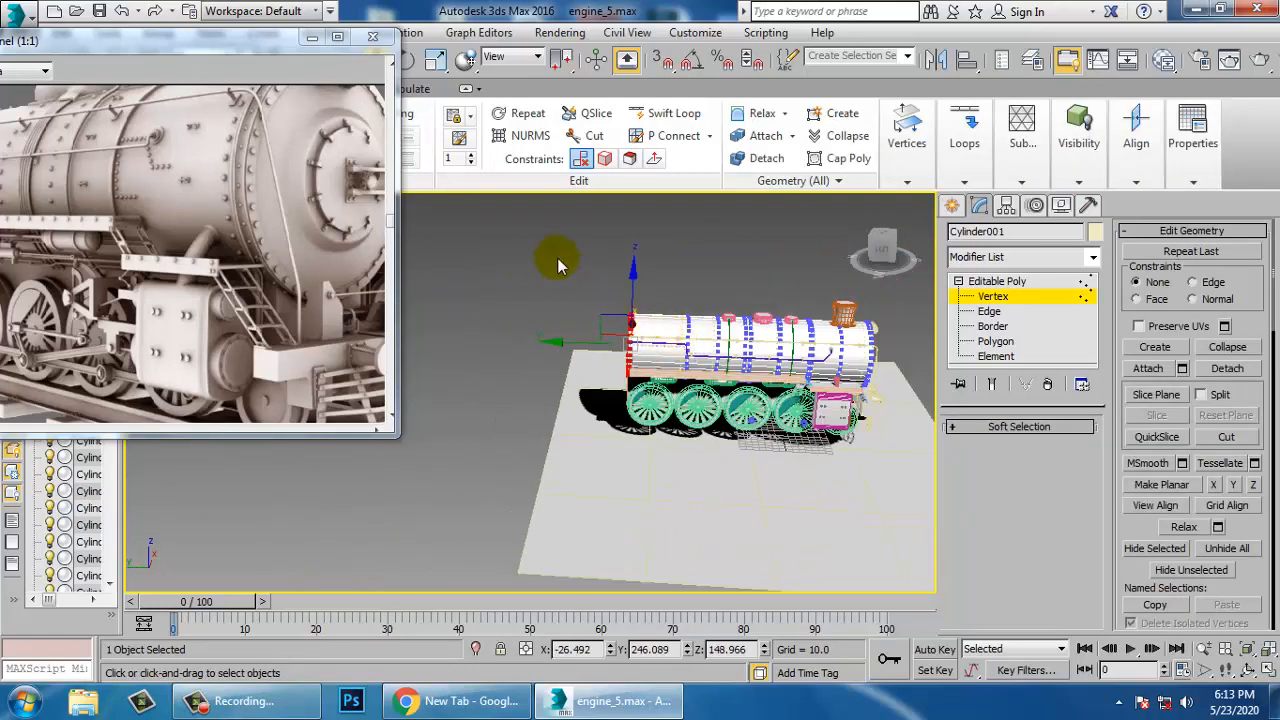
scroll(615, 420, "up", 4)
left_click_drag(585, 268, 443, 263)
scroll(565, 343, "down", 4)
scroll(565, 343, "up", 10)
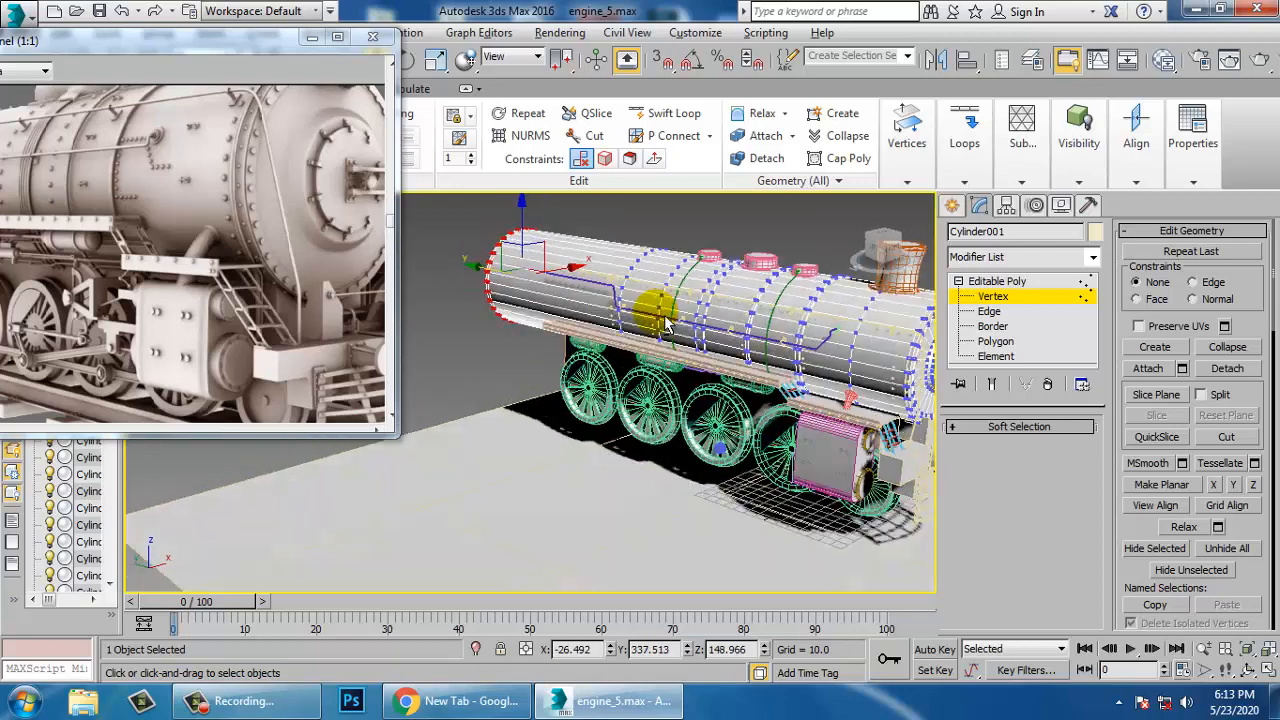
Examine the locomotive reference image around the boiler and steam cylinder, and finish editing the boiler's vertices
scroll(155, 206, "down", 2)
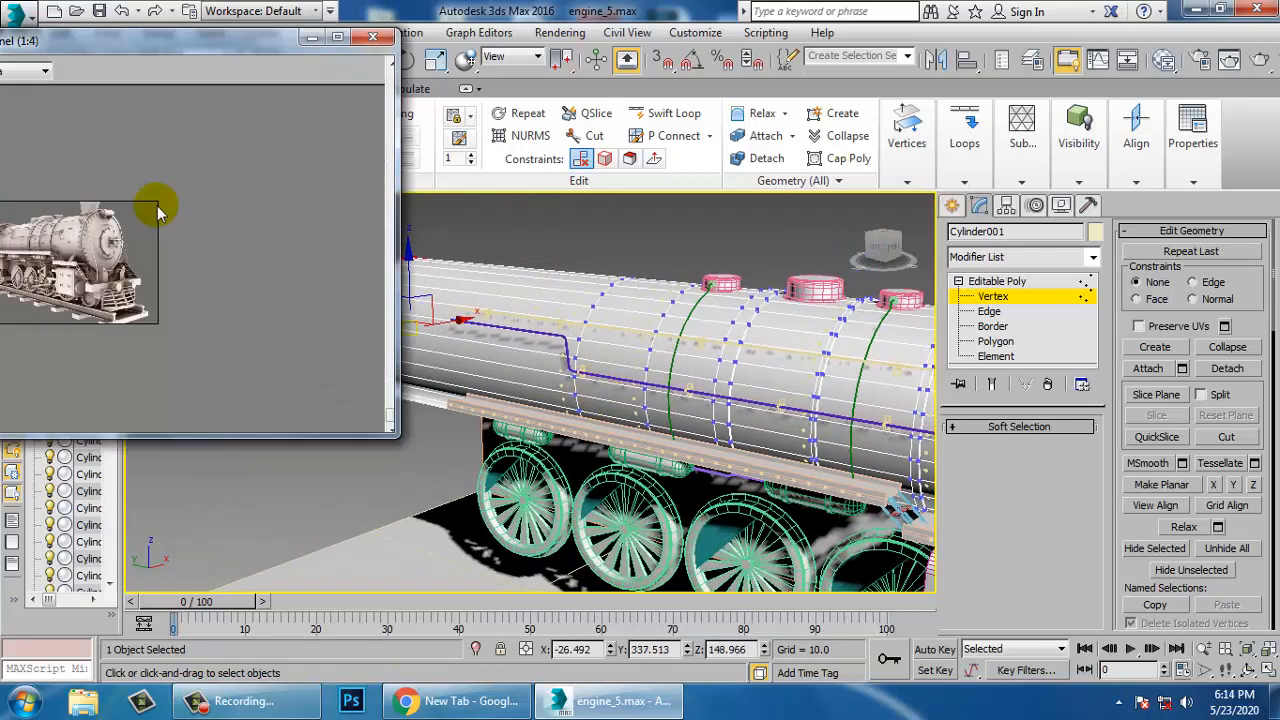
left_click_drag(114, 49, 230, 49)
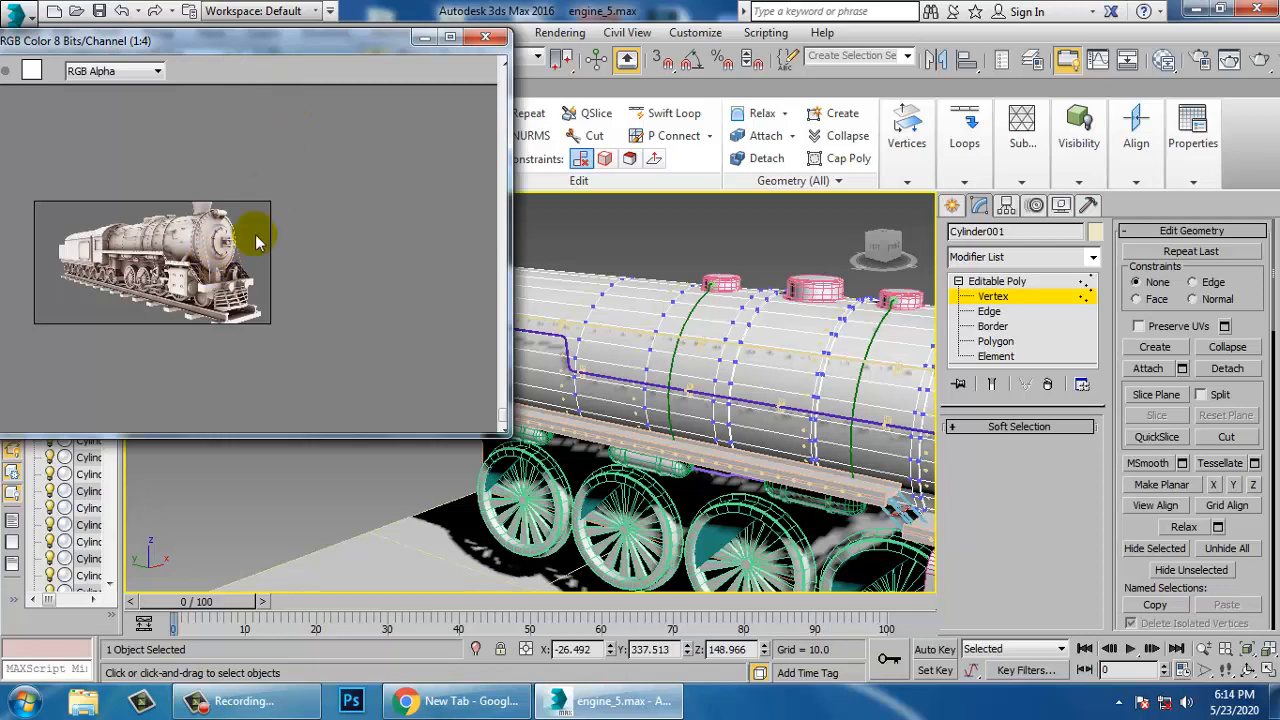
scroll(268, 303, "up", 3)
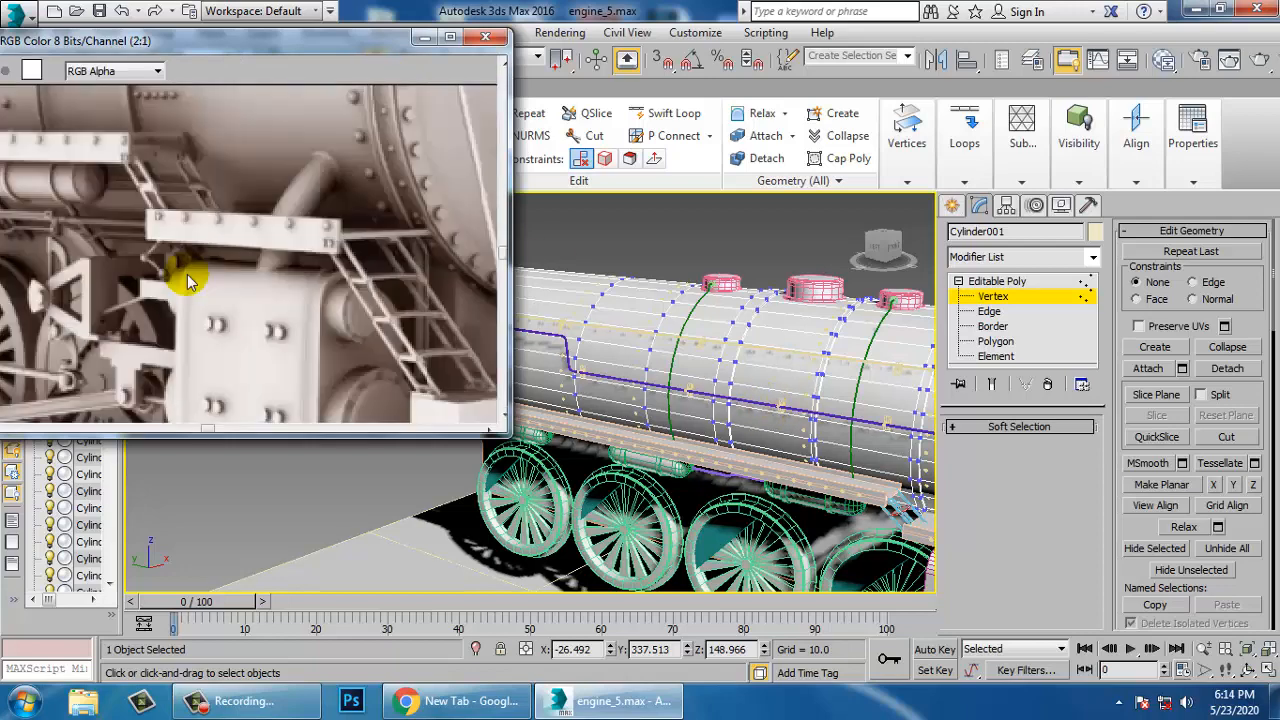
scroll(179, 268, "down", 2)
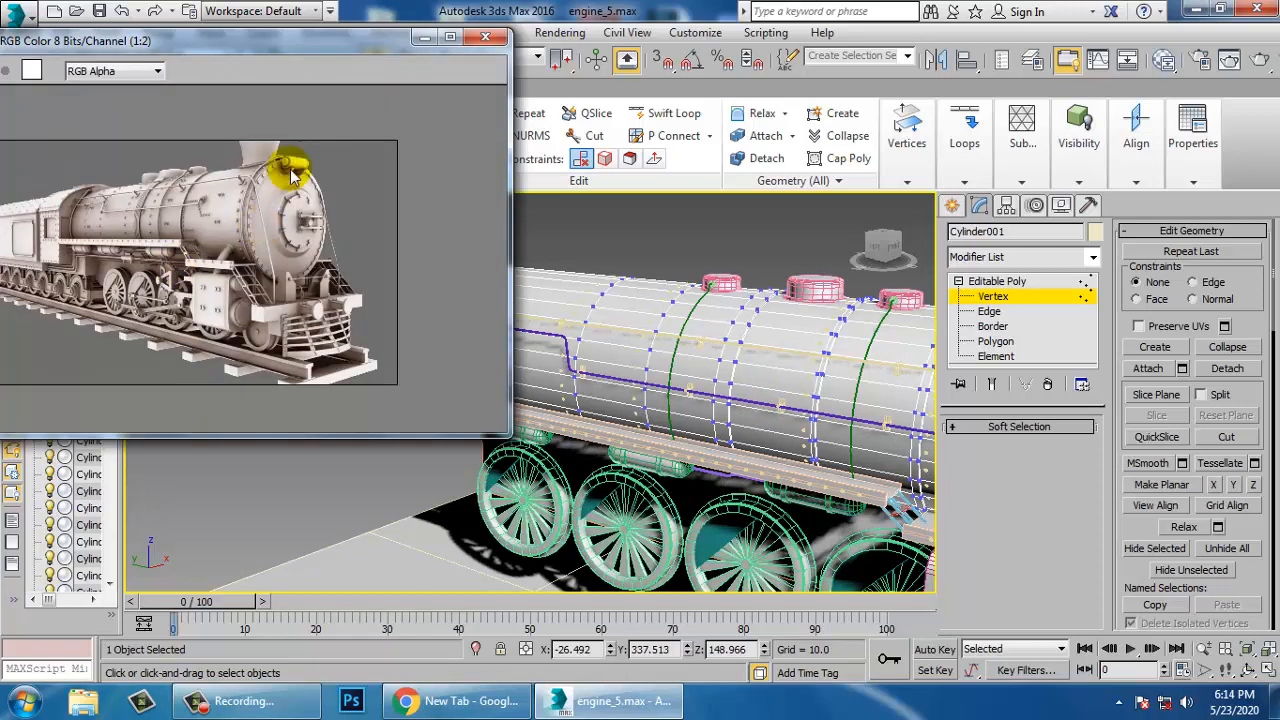
left_click(425, 42)
middle_click_drag(660, 300, 700, 360, "alt")
left_click(994, 284)
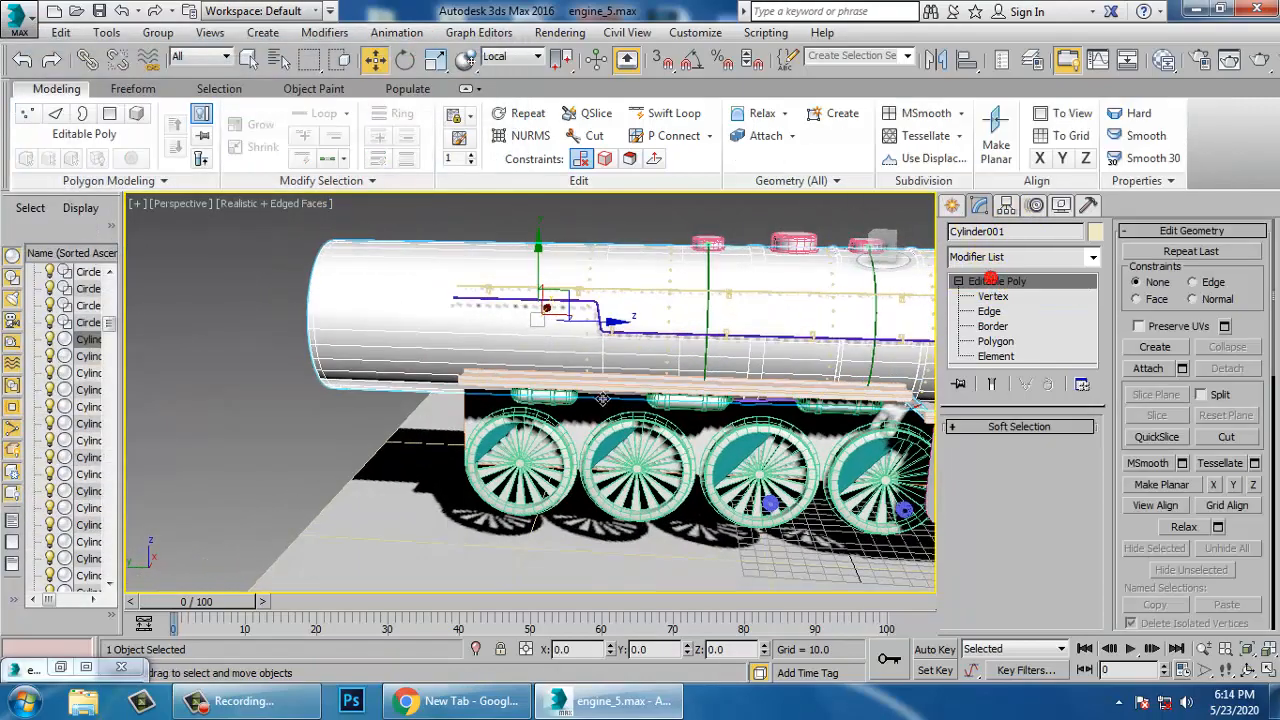
Extend the frame plate behind the driving wheels by moving its rear-end vertices back along Y to about 327.1
left_click(466, 414)
key("1")
middle_click_drag(440, 372, 456, 350, "alt")
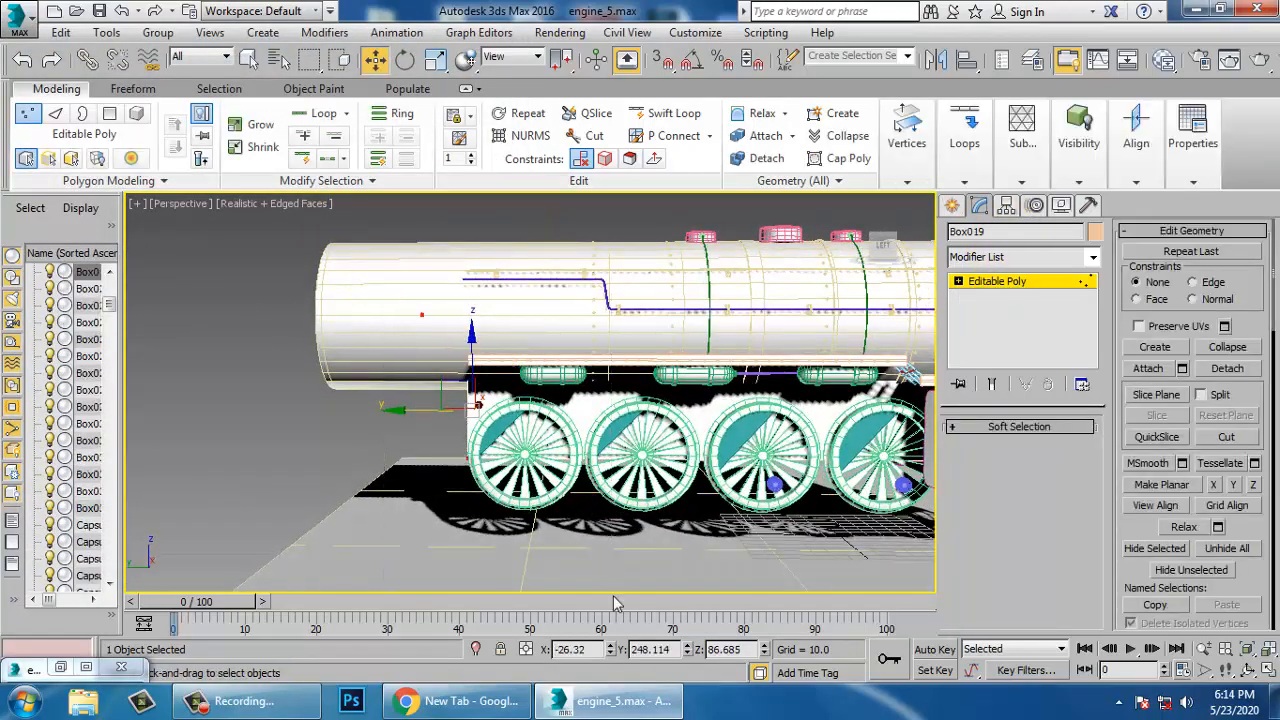
left_click_drag(414, 431, 297, 444)
middle_click_drag(503, 426, 548, 385, "alt")
scroll(586, 406, "down", 3)
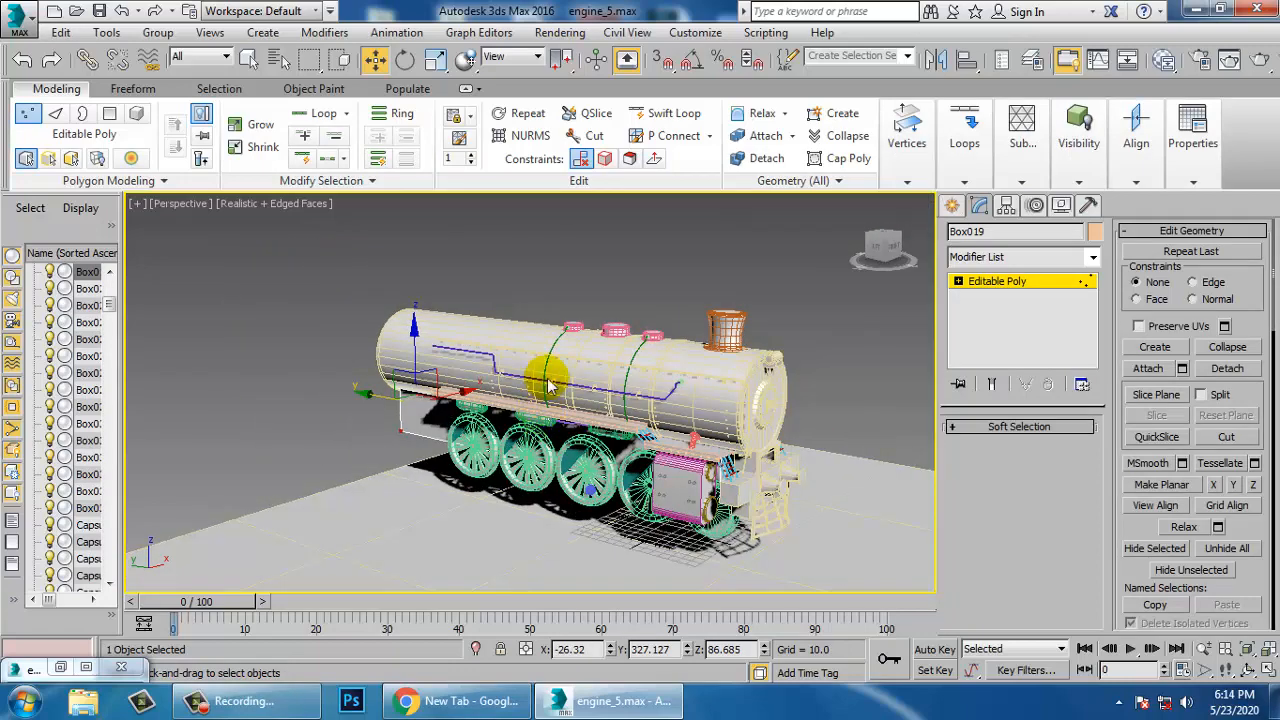
scroll(548, 385, "up", 5)
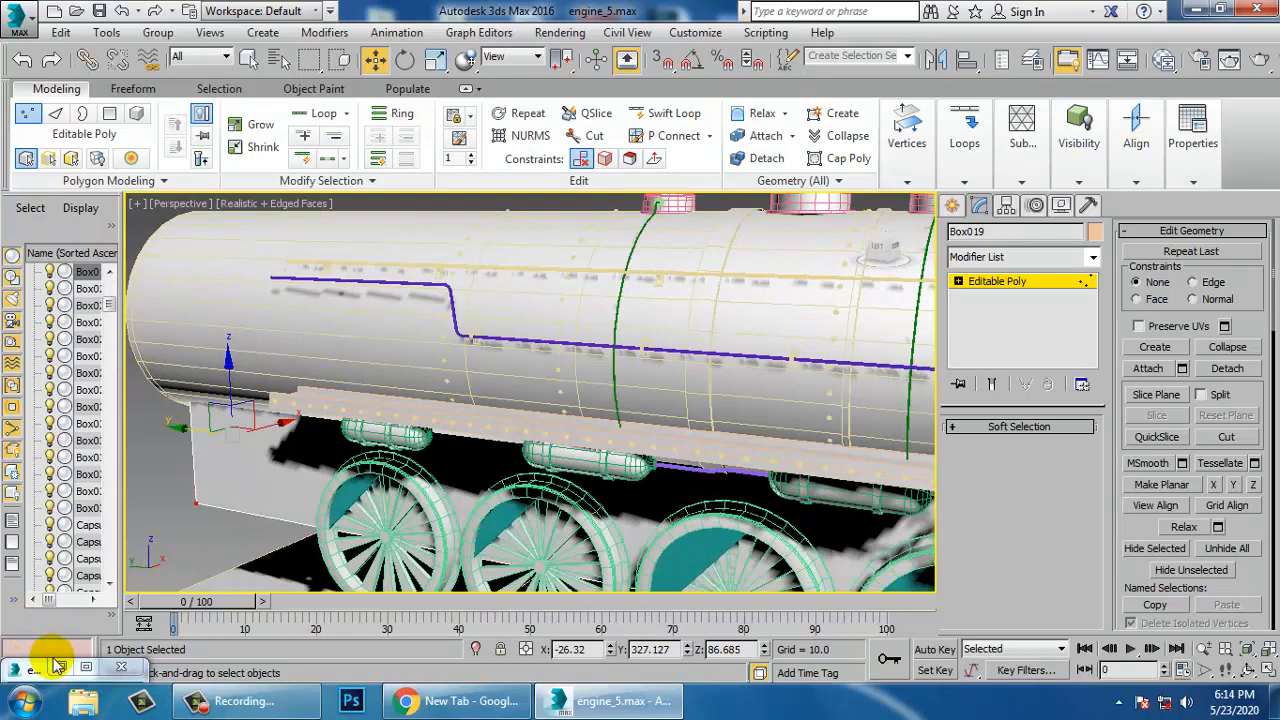
Check the reference image and lengthen the running board by moving its rear-end vertices back along Y to about 324.5
right_click(54, 660)
left_click(64, 662)
left_click(62, 665)
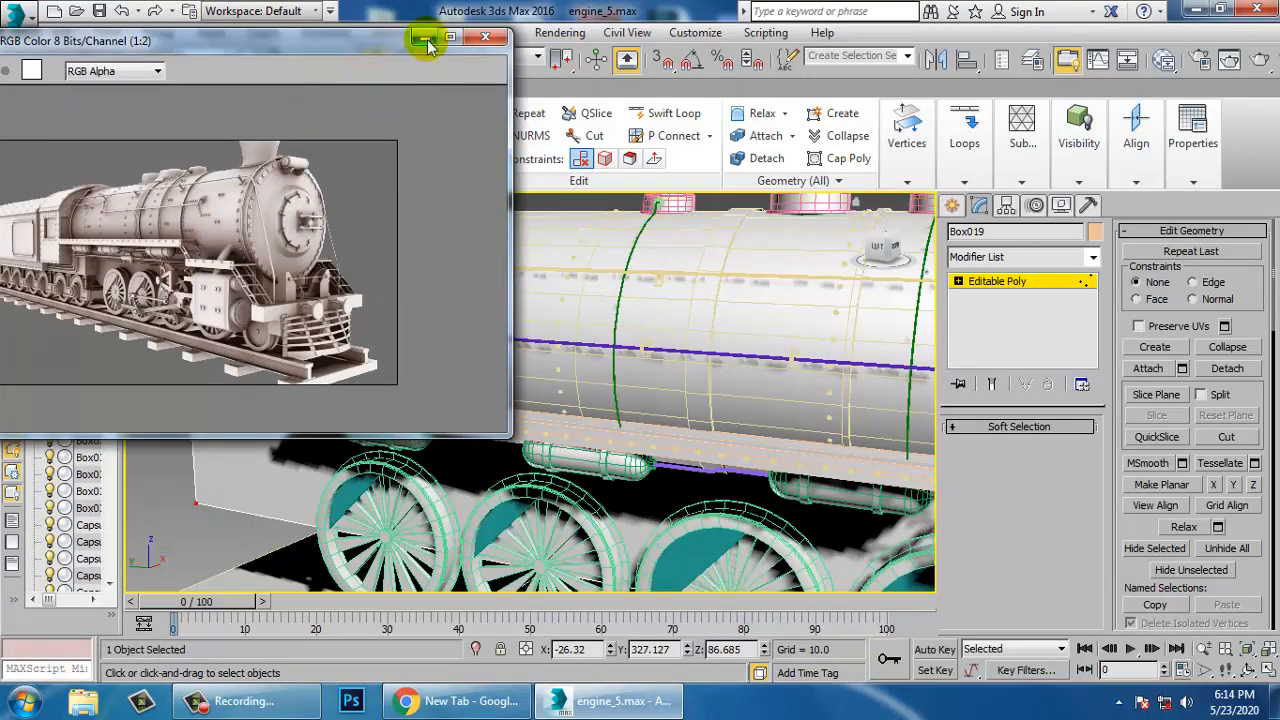
left_click(427, 41)
middle_click_drag(617, 300, 609, 264, "alt")
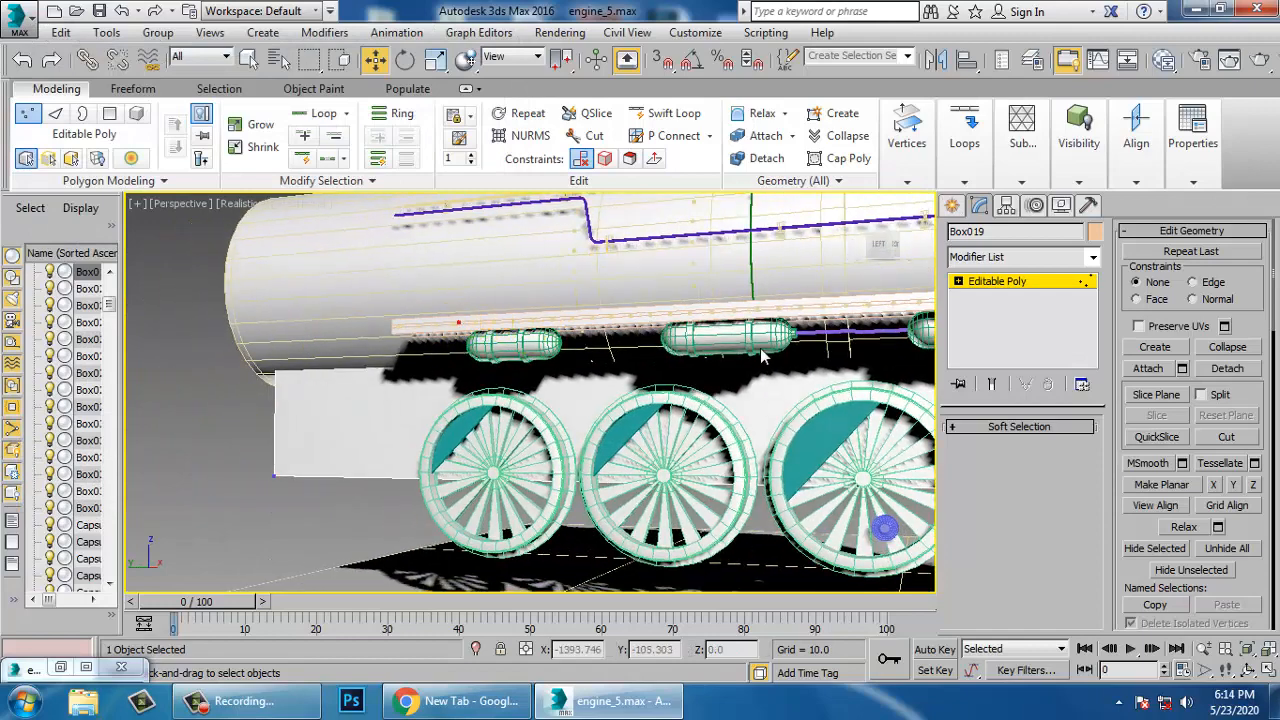
left_click(996, 283)
middle_click_drag(356, 372, 386, 397, "alt")
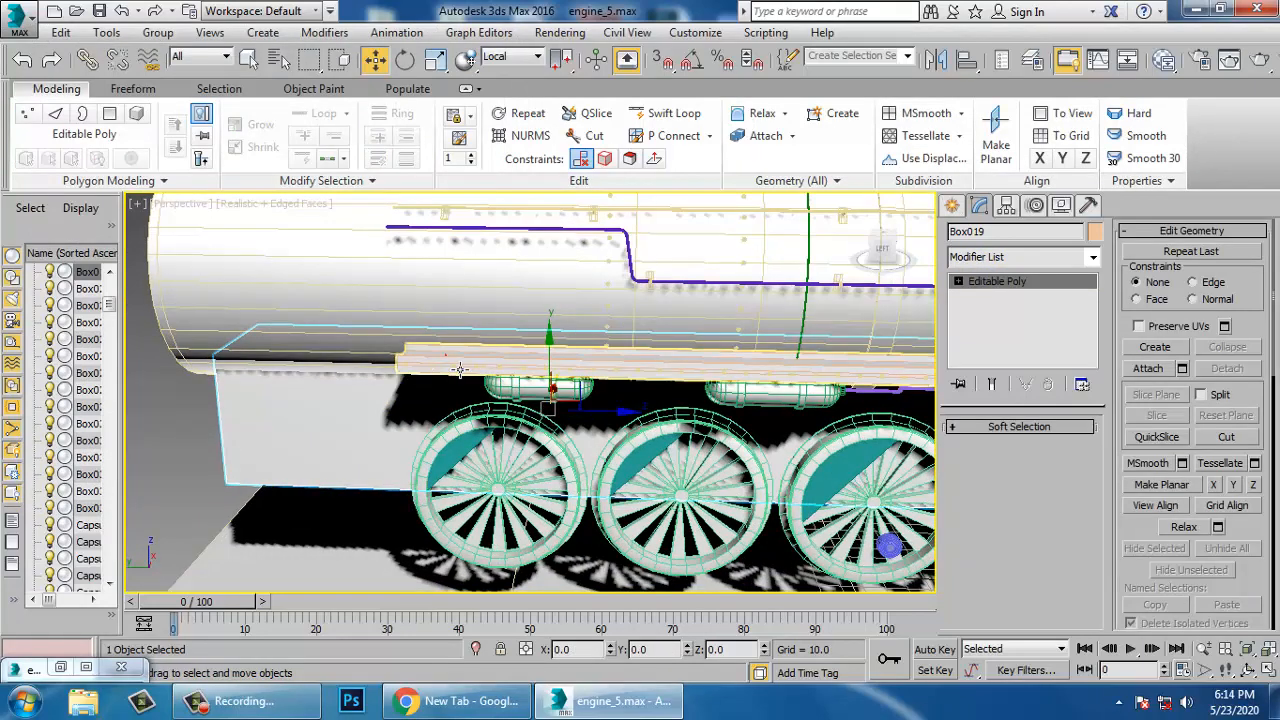
left_click(443, 354)
key("1")
left_click_drag(353, 365, 155, 378)
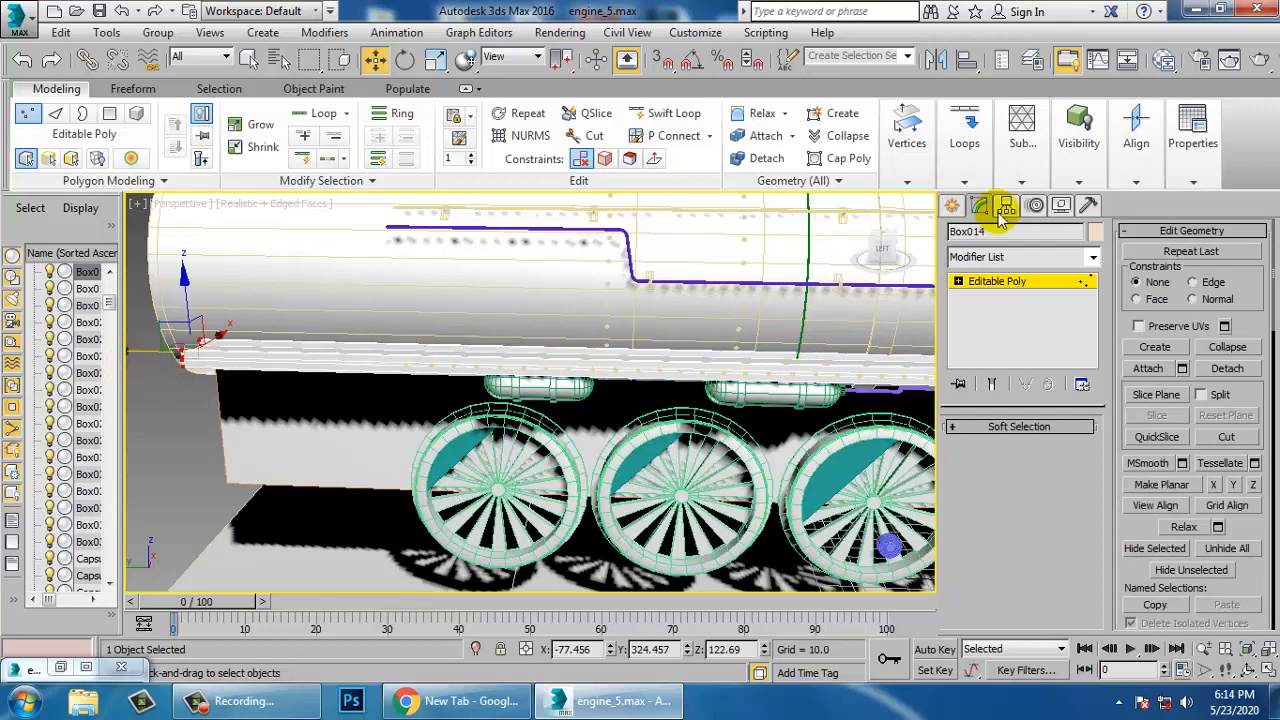
left_click(975, 281)
Move the rearmost capsule tank back about 67.7 along its local Z axis, and shift the next tank forward of it backward too
left_click(588, 388)
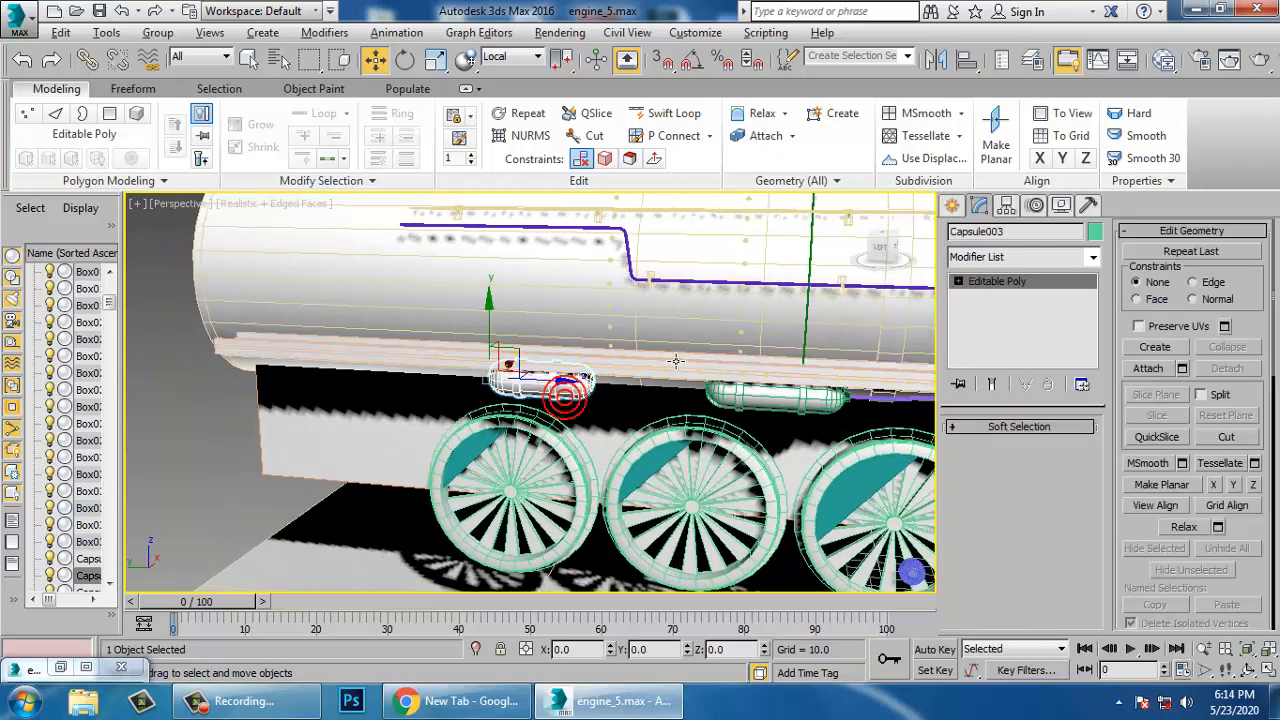
middle_click_drag(595, 386, 607, 382, "alt")
left_click_drag(566, 397, 398, 402)
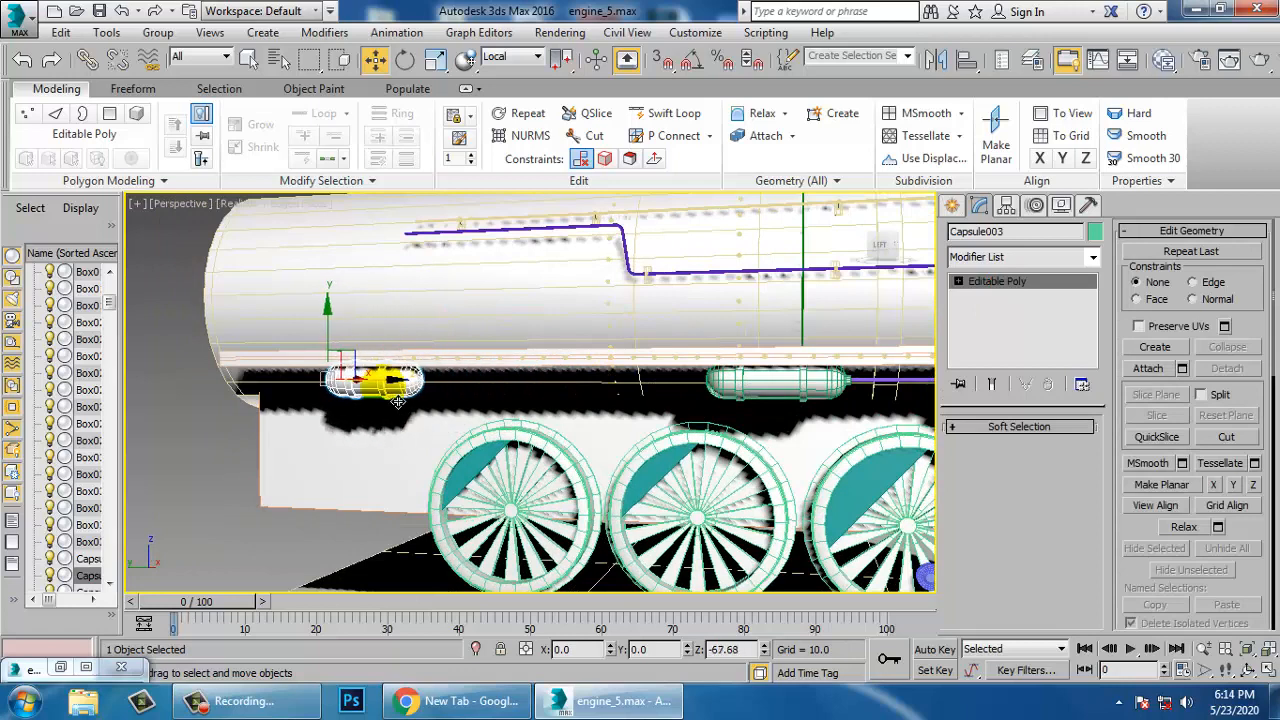
left_click(788, 383)
middle_click_drag(788, 383, 750, 391, "alt")
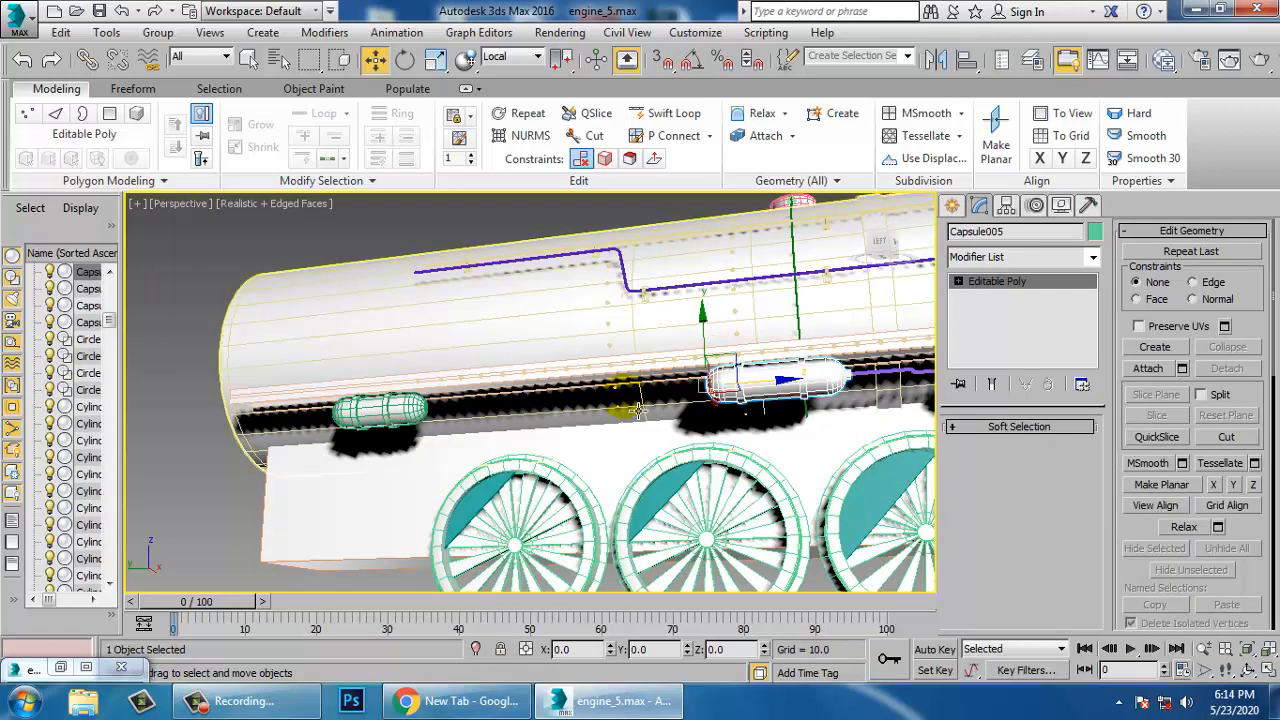
left_click_drag(787, 398, 687, 400)
Lengthen the pipe between the tanks by moving its rear end vertex back along Y to about 123.9, meeting the shifted tank
left_click(873, 386)
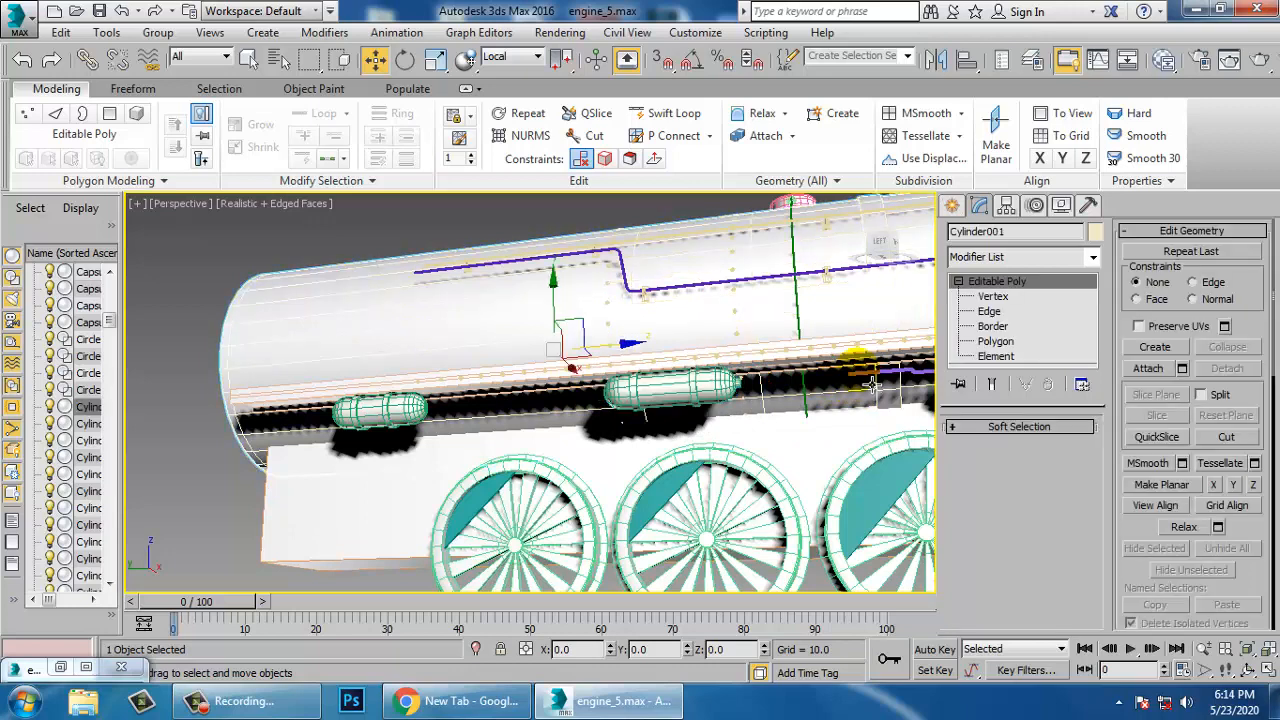
left_click(858, 382)
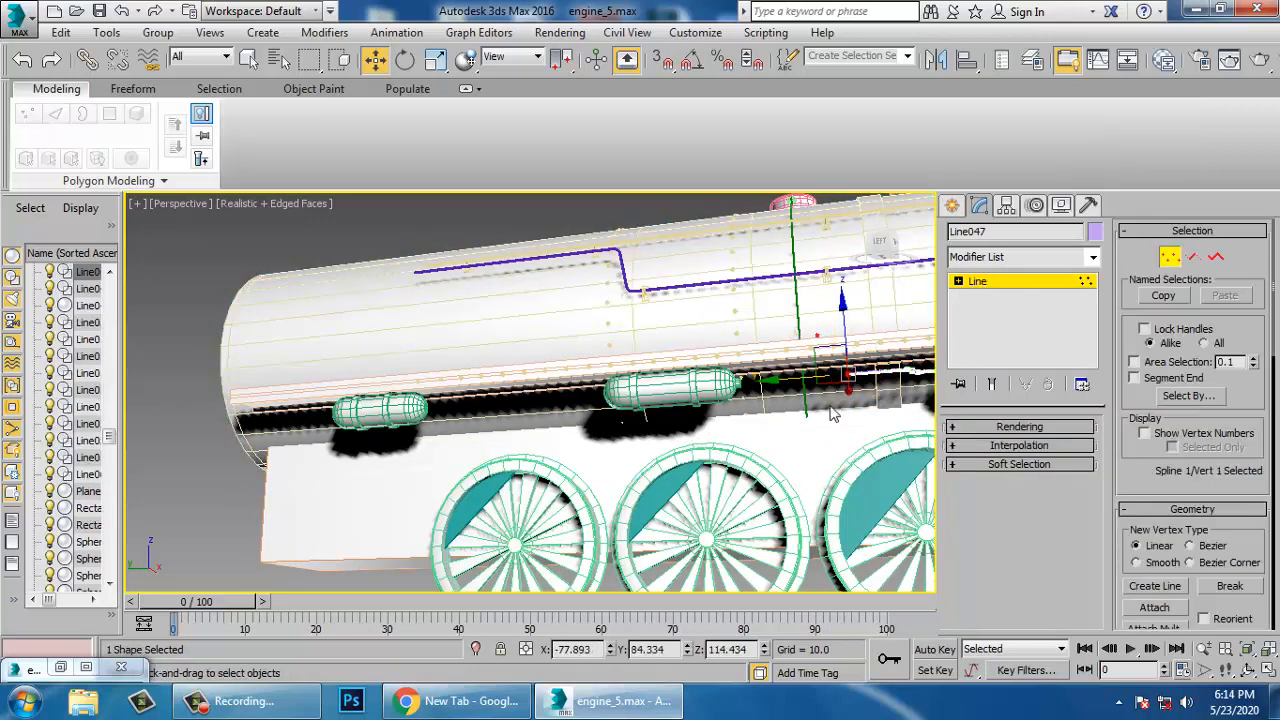
left_click_drag(813, 393, 695, 411)
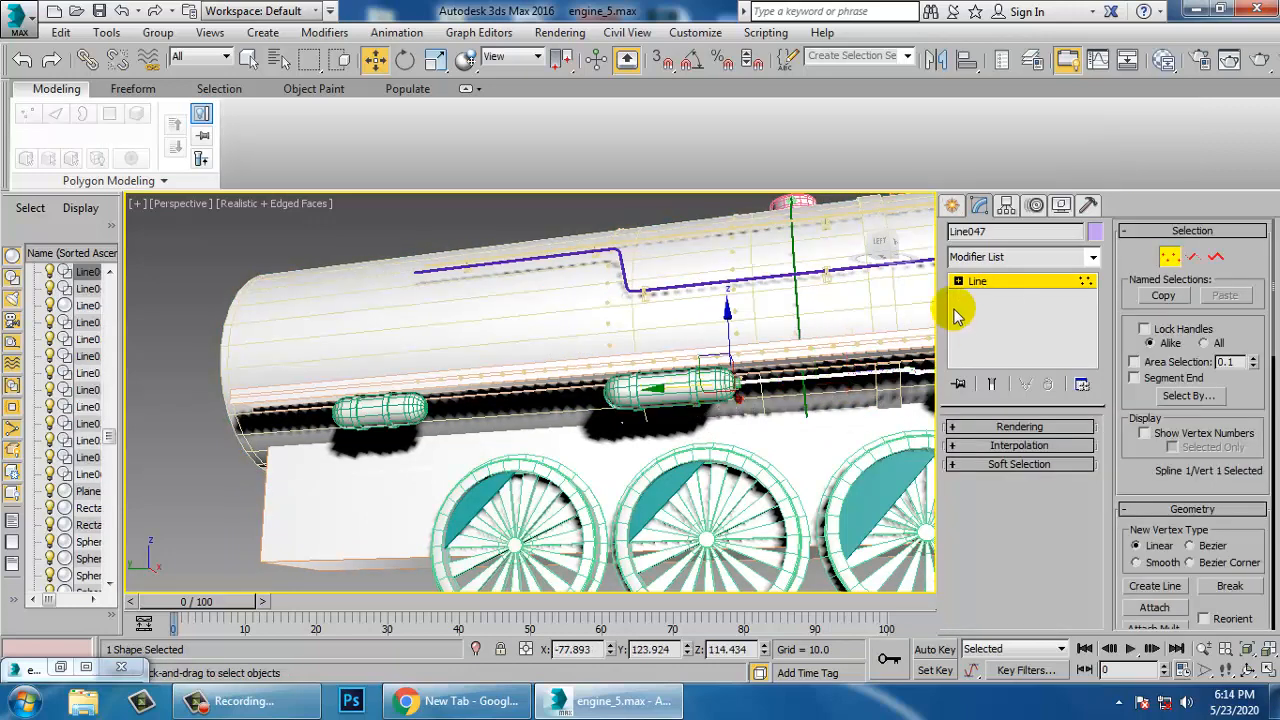
left_click(1005, 282)
Inspect the tanks, pipe and running board in wireframe and shaded display, and compare them with the locomotive reference image
middle_click_drag(690, 343, 692, 432, "alt")
scroll(571, 400, "down", 2)
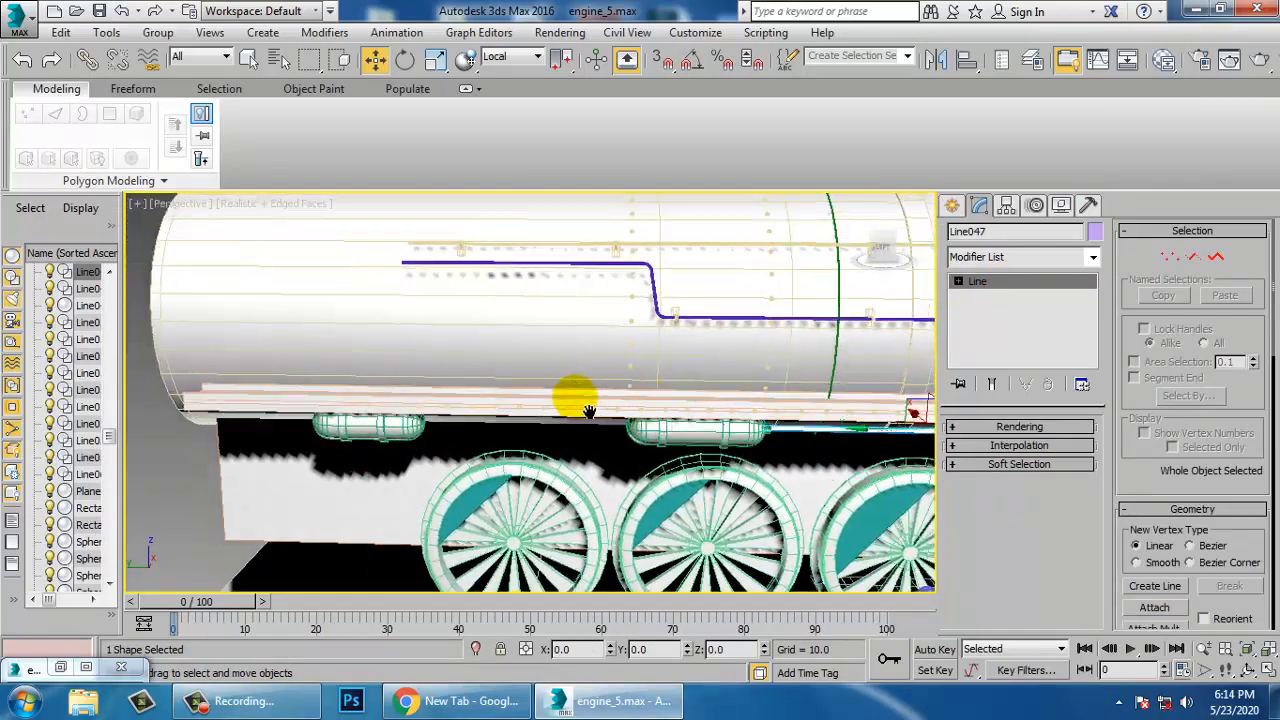
scroll(494, 403, "up", 5)
scroll(494, 401, "down", 5)
key("F3")
middle_click_drag(550, 418, 495, 436, "alt")
key("F3")
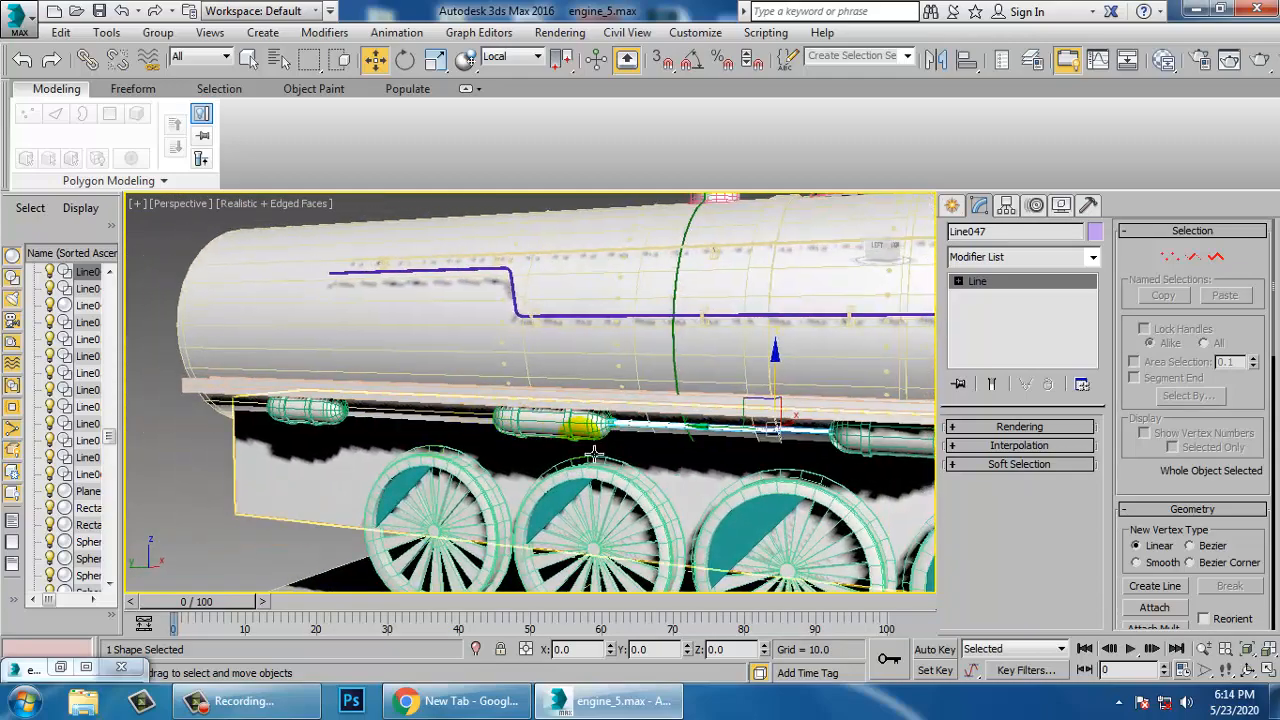
left_click(61, 667)
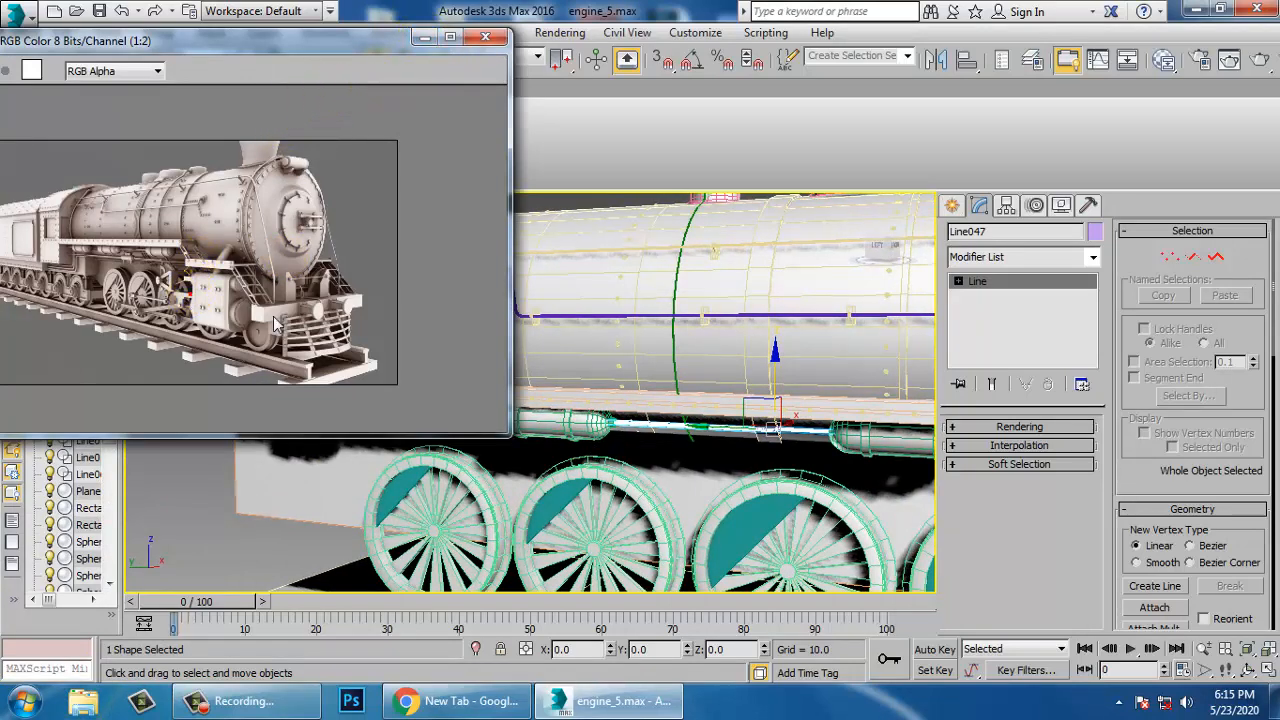
left_click(424, 38)
Clone the five rearmost rivets of the running board backward along their local Y axis as one set of copies
scroll(451, 400, "up", 5)
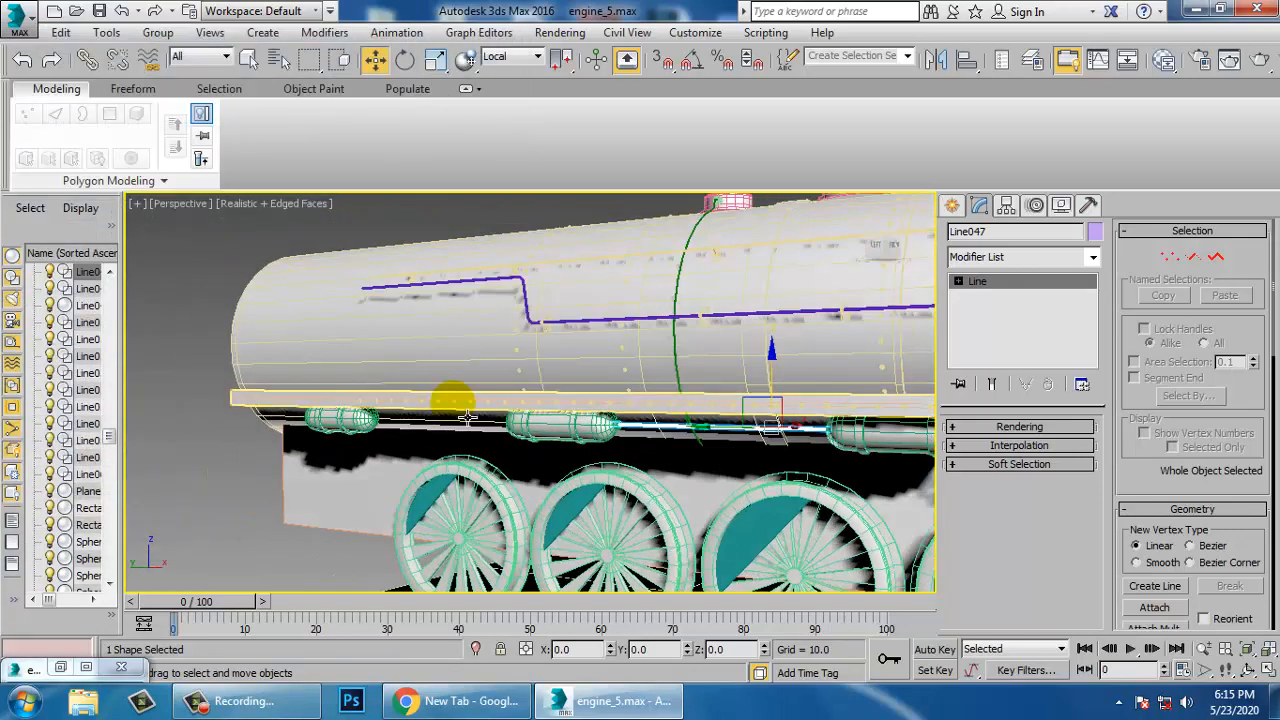
middle_click_drag(650, 465, 491, 420)
left_click(491, 409)
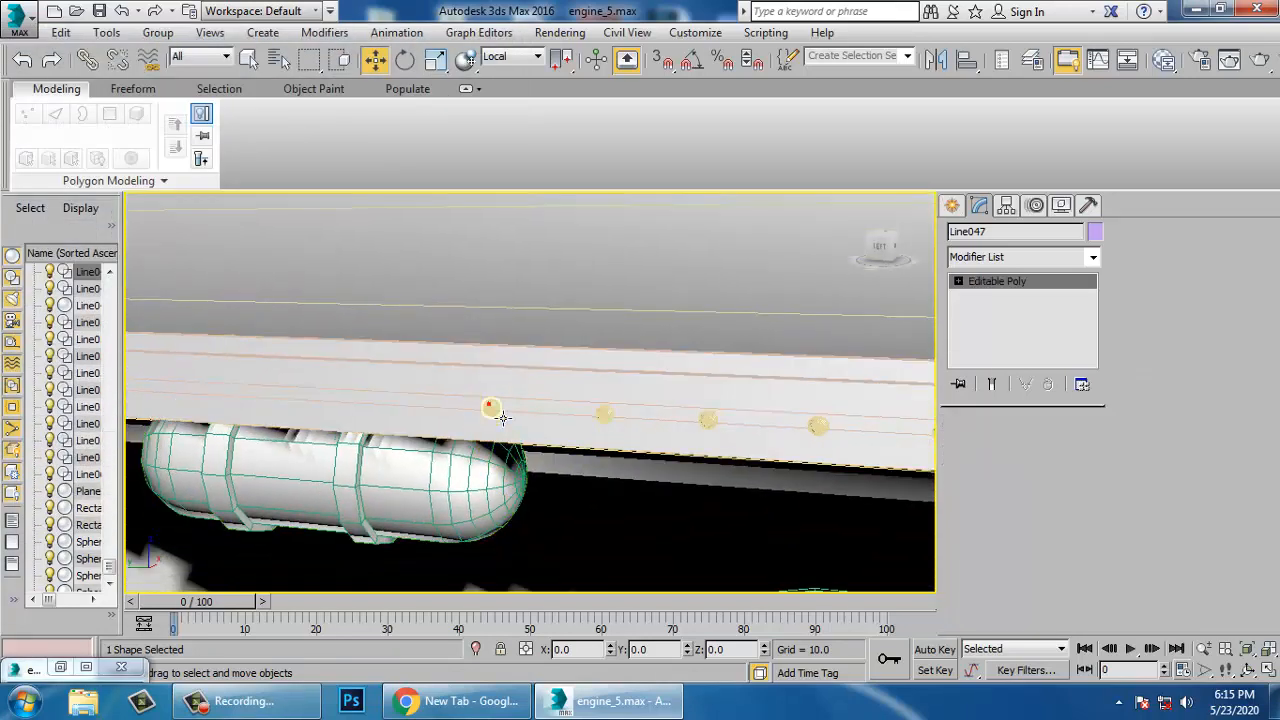
left_click(600, 418, "ctrl")
left_click(708, 420, "ctrl")
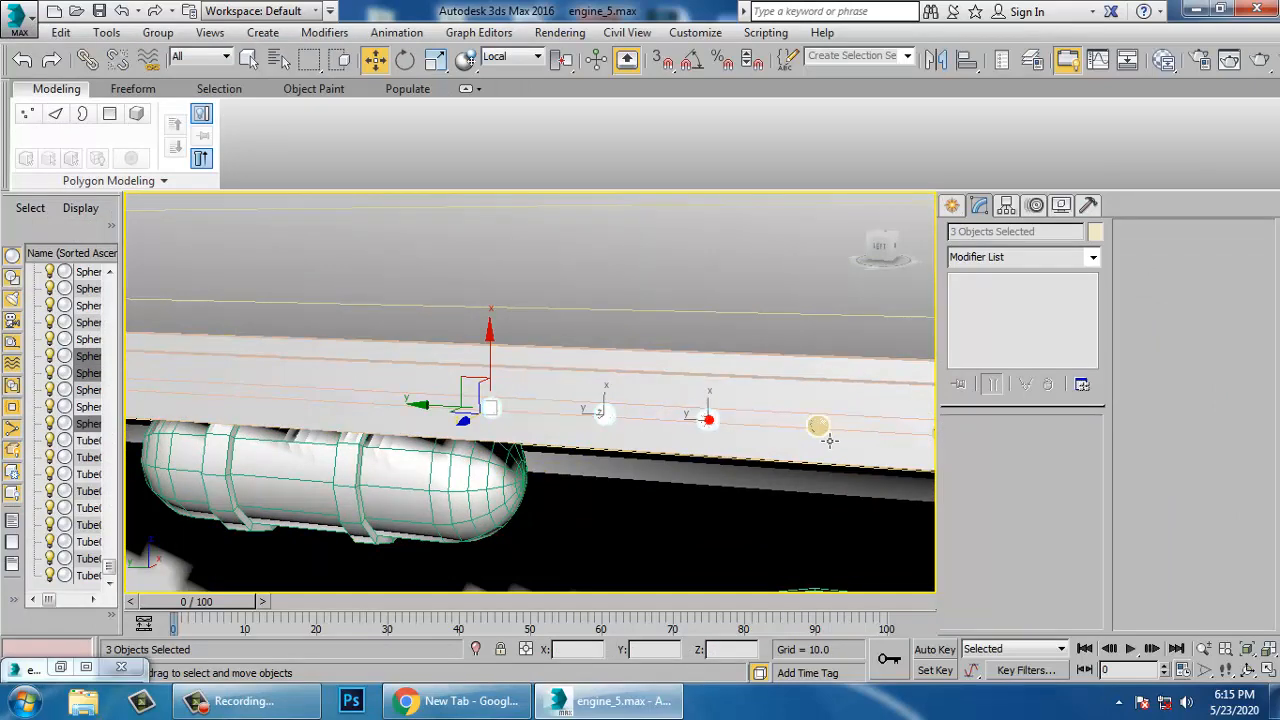
left_click(818, 426, "ctrl")
scroll(800, 428, "down", 7)
scroll(736, 419, "up", 6)
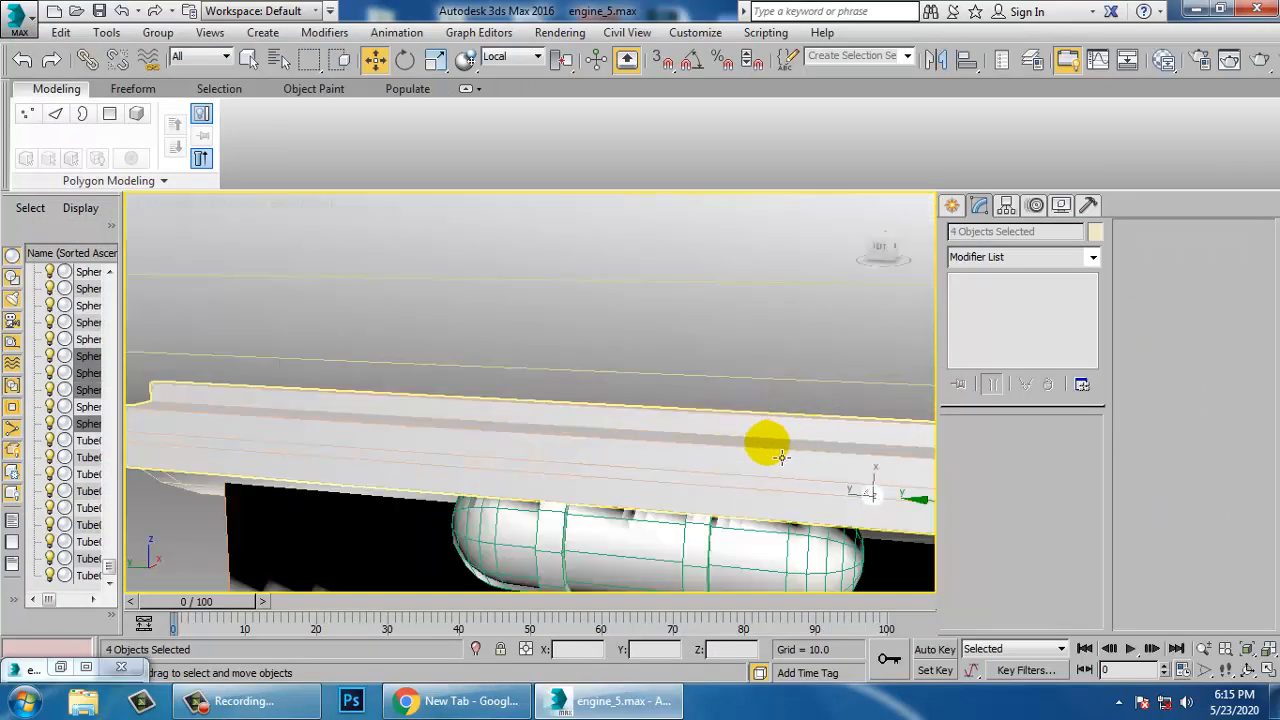
middle_click_drag(782, 458, 718, 466)
middle_click_drag(775, 521, 636, 473)
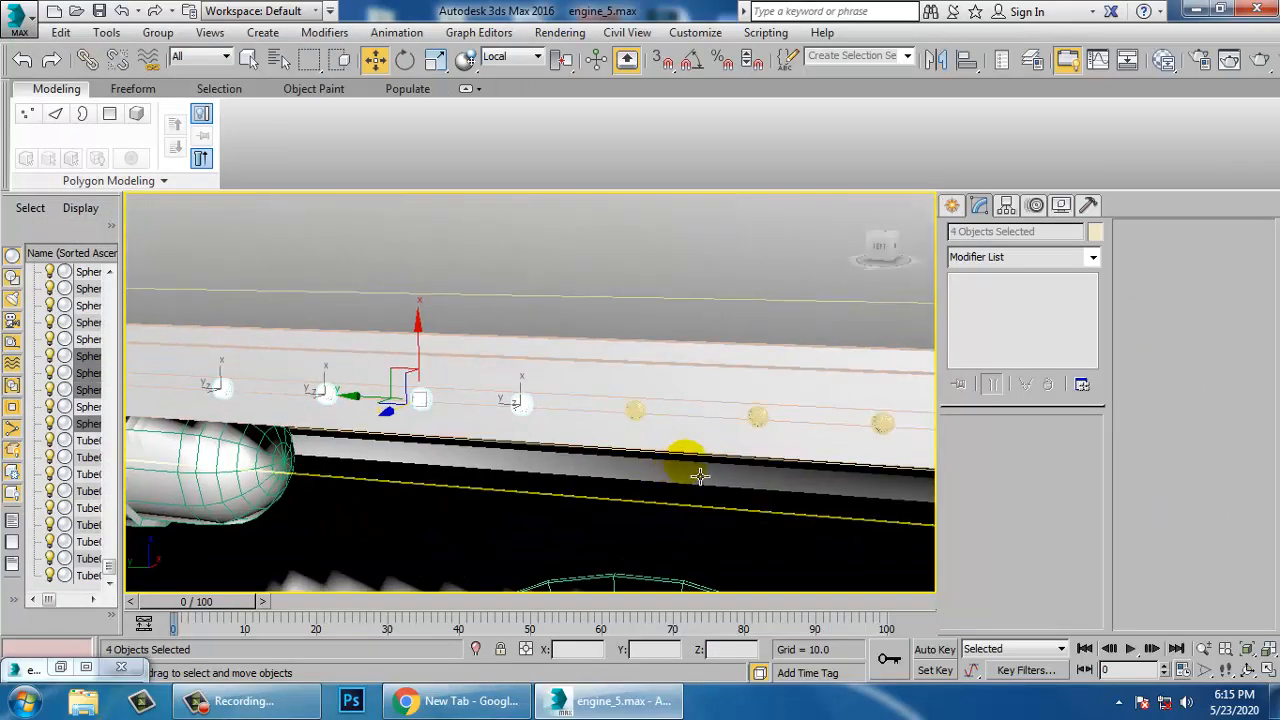
left_click(634, 411, "ctrl")
scroll(649, 423, "down", 5)
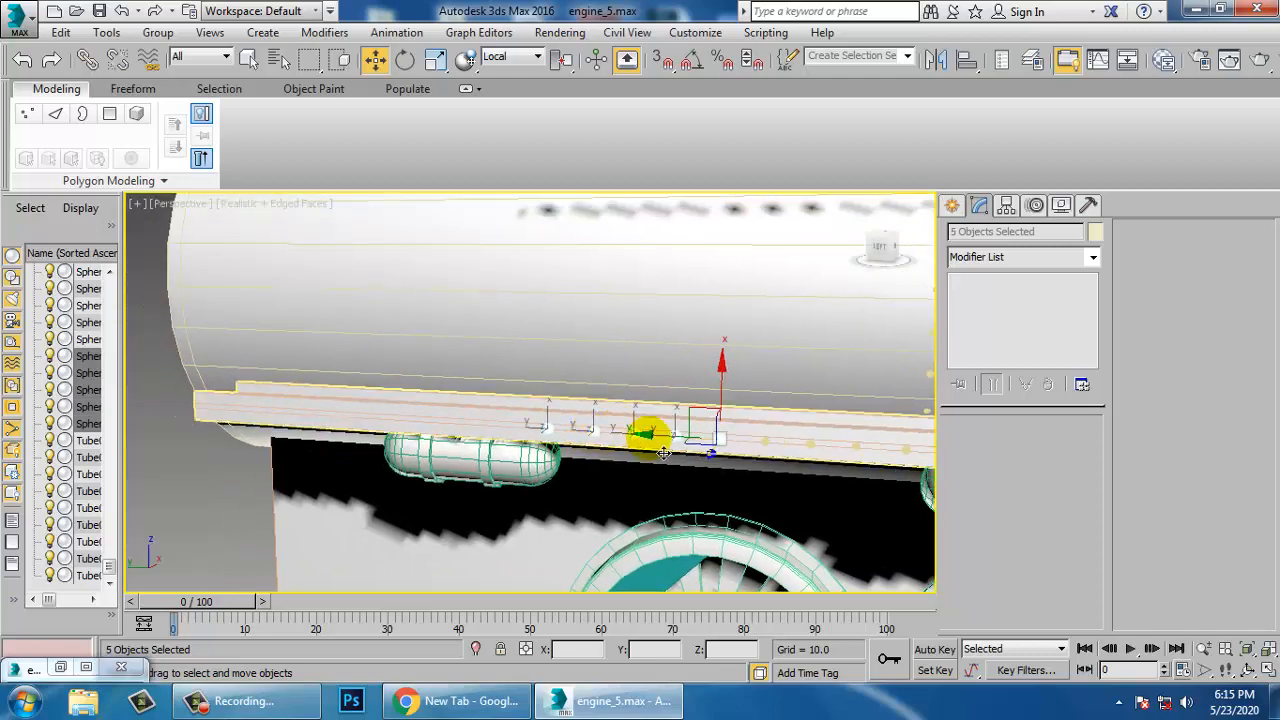
left_click_drag(440, 456, 483, 470)
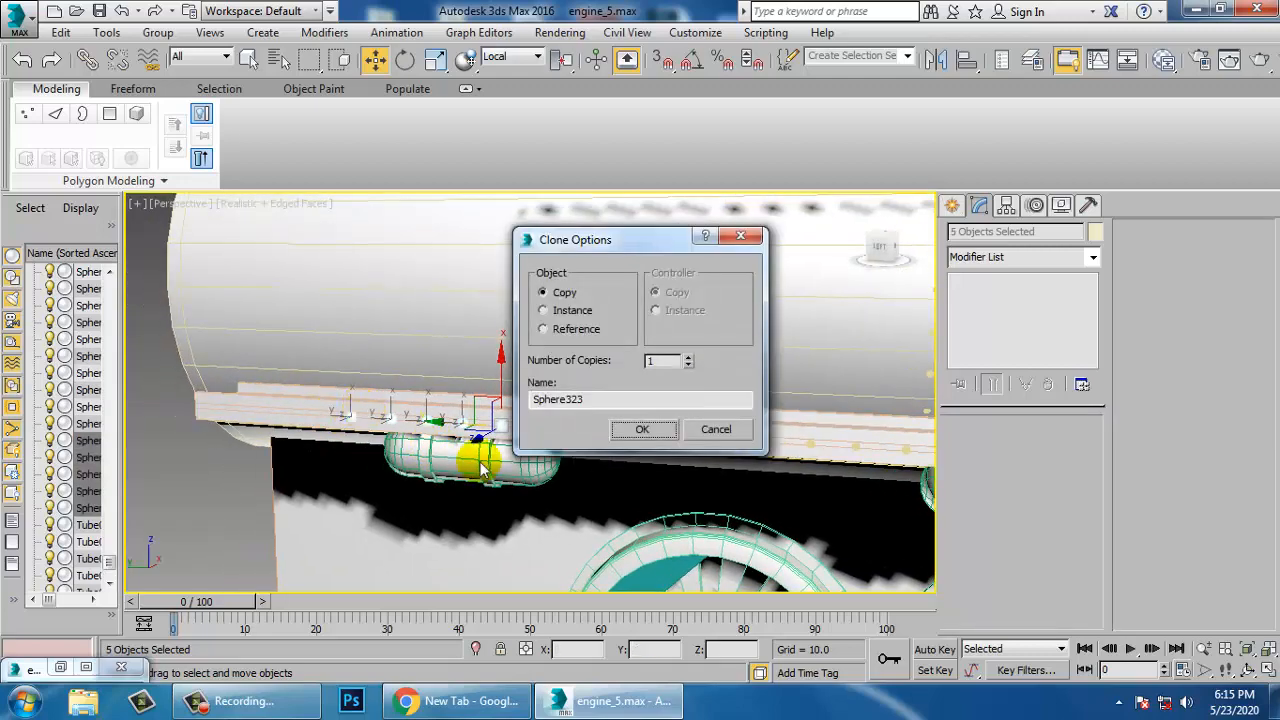
left_click(638, 430)
Clone the three rearmost rivets backward along local Y as copies to fill the running board's rear end
left_click(349, 414)
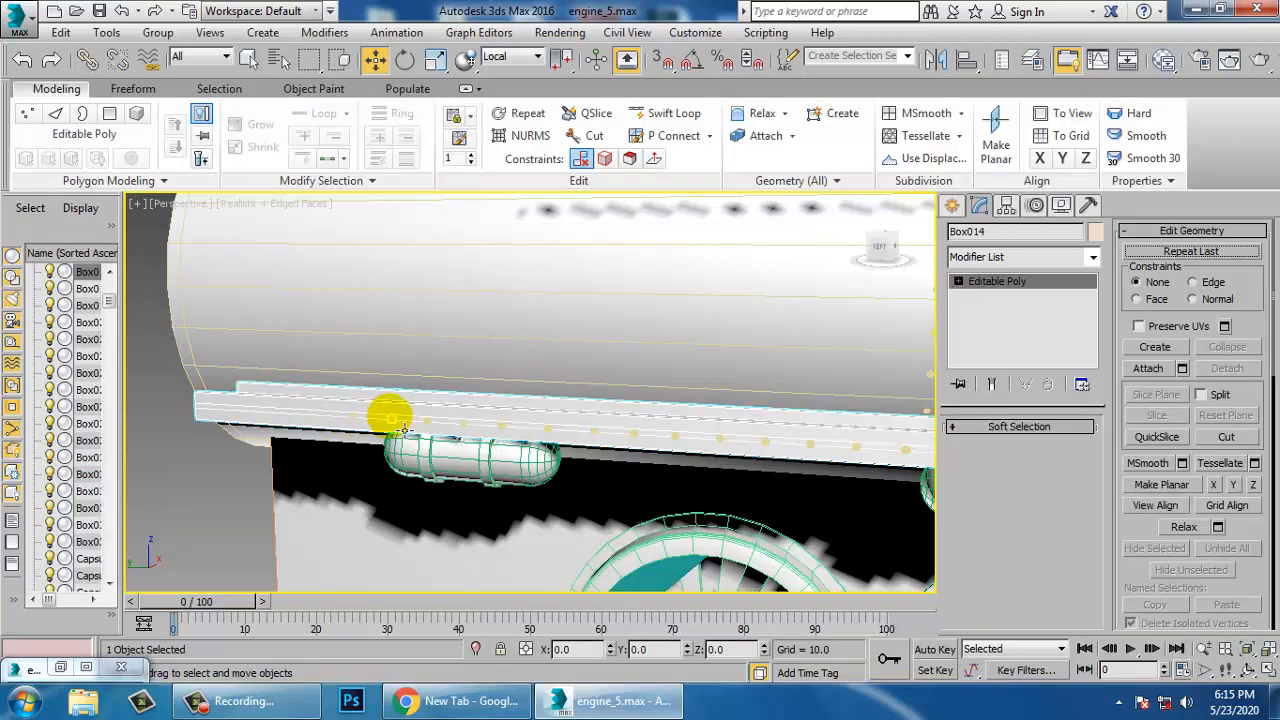
left_click(404, 430)
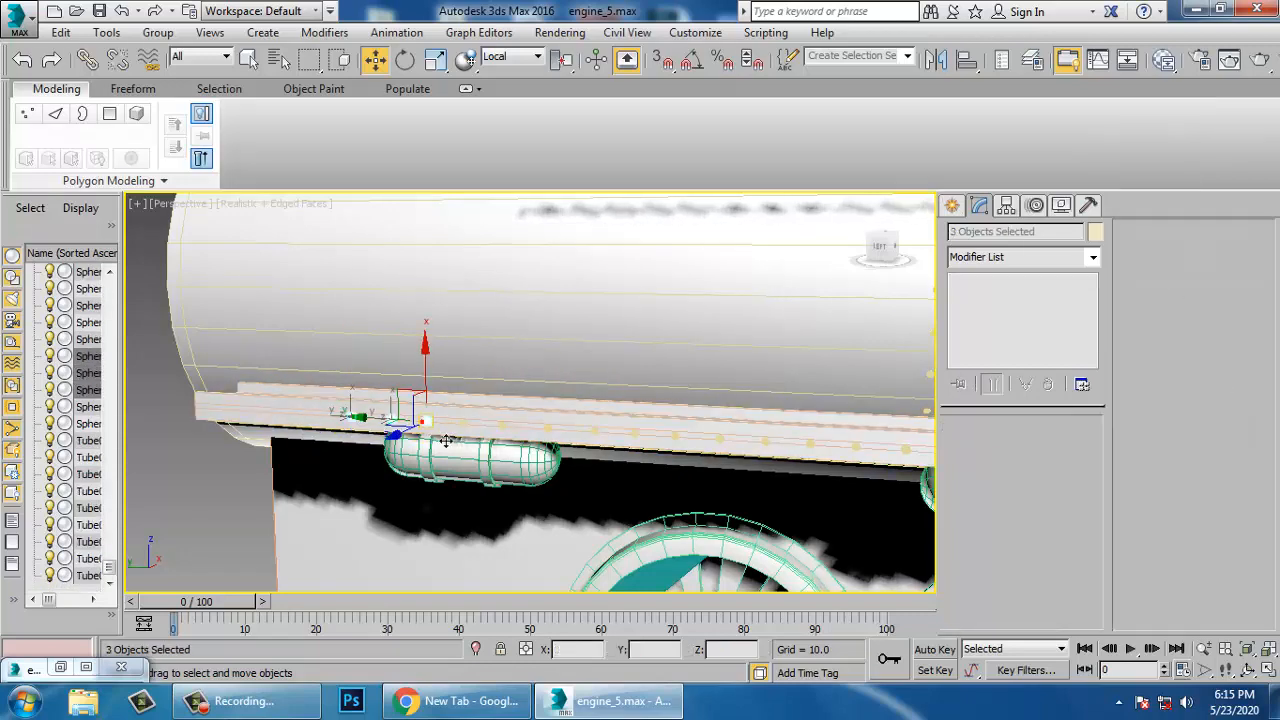
left_click_drag(357, 423, 250, 458)
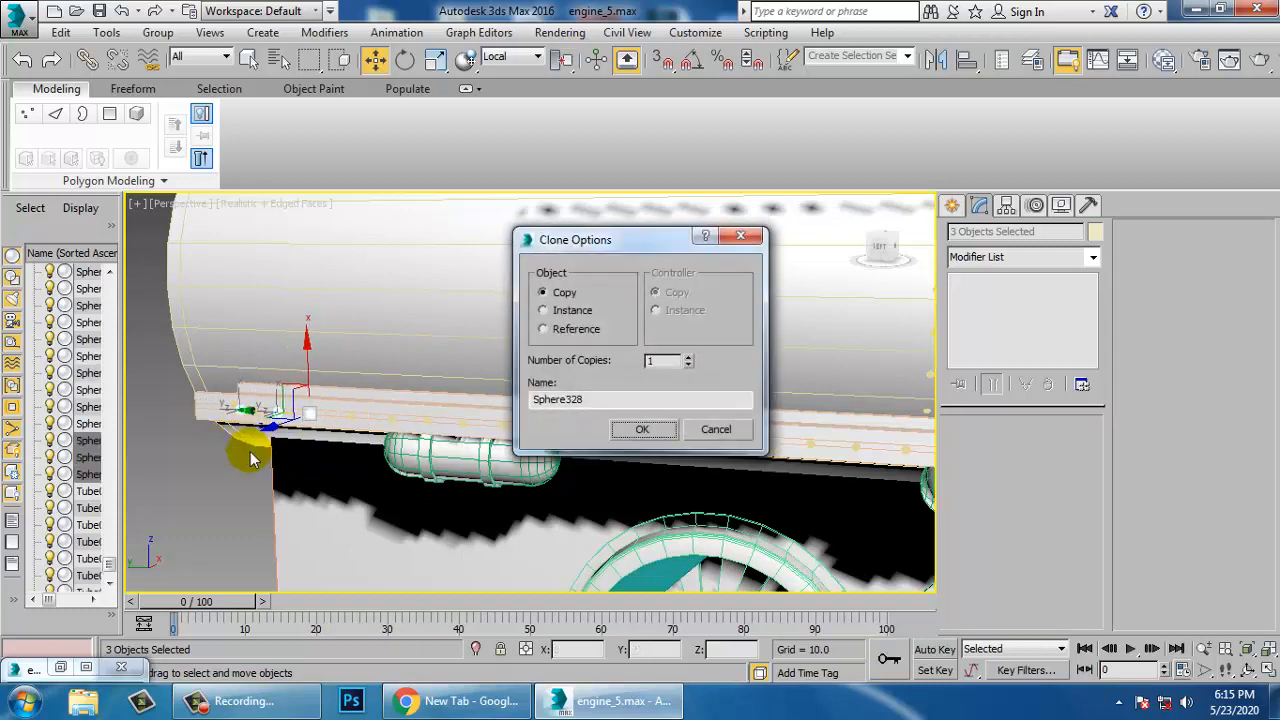
left_click(643, 432)
Examine the lengthened running board and whole locomotive model, comparing its proportions with the reference image
middle_click_drag(637, 447, 532, 475)
scroll(620, 456, "down", 4)
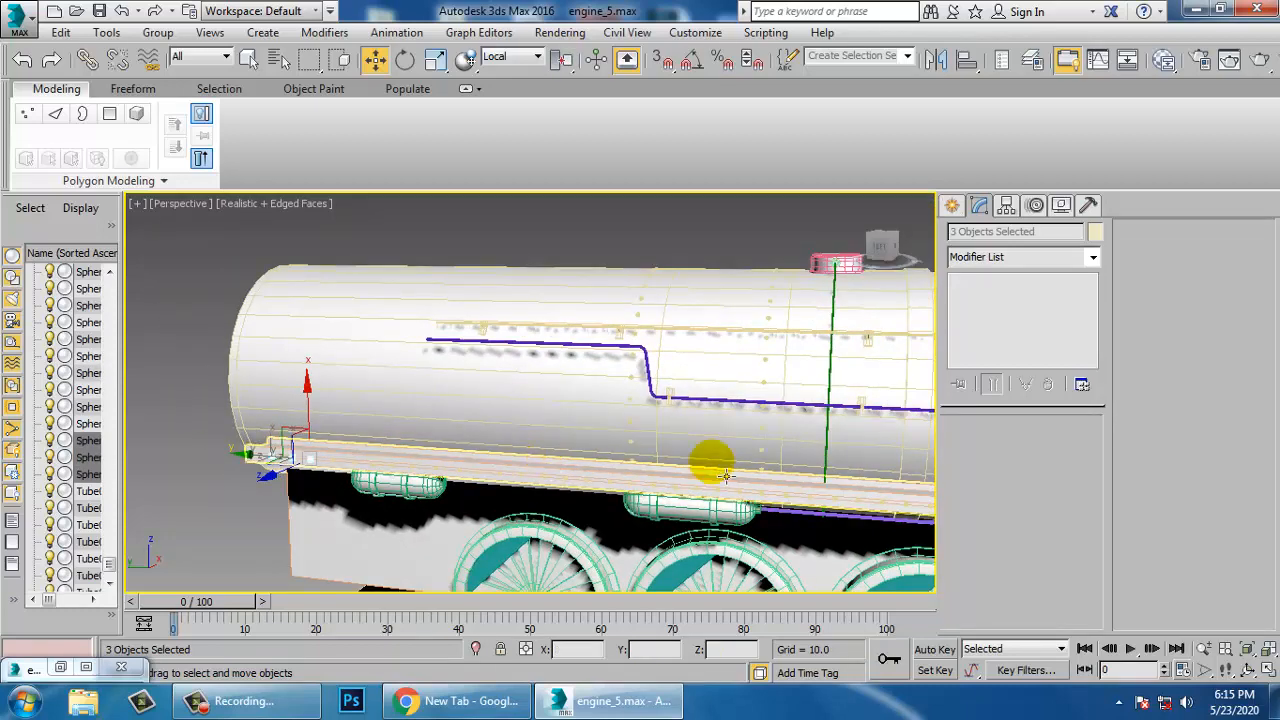
middle_click_drag(762, 437, 636, 410)
scroll(636, 410, "down", 5)
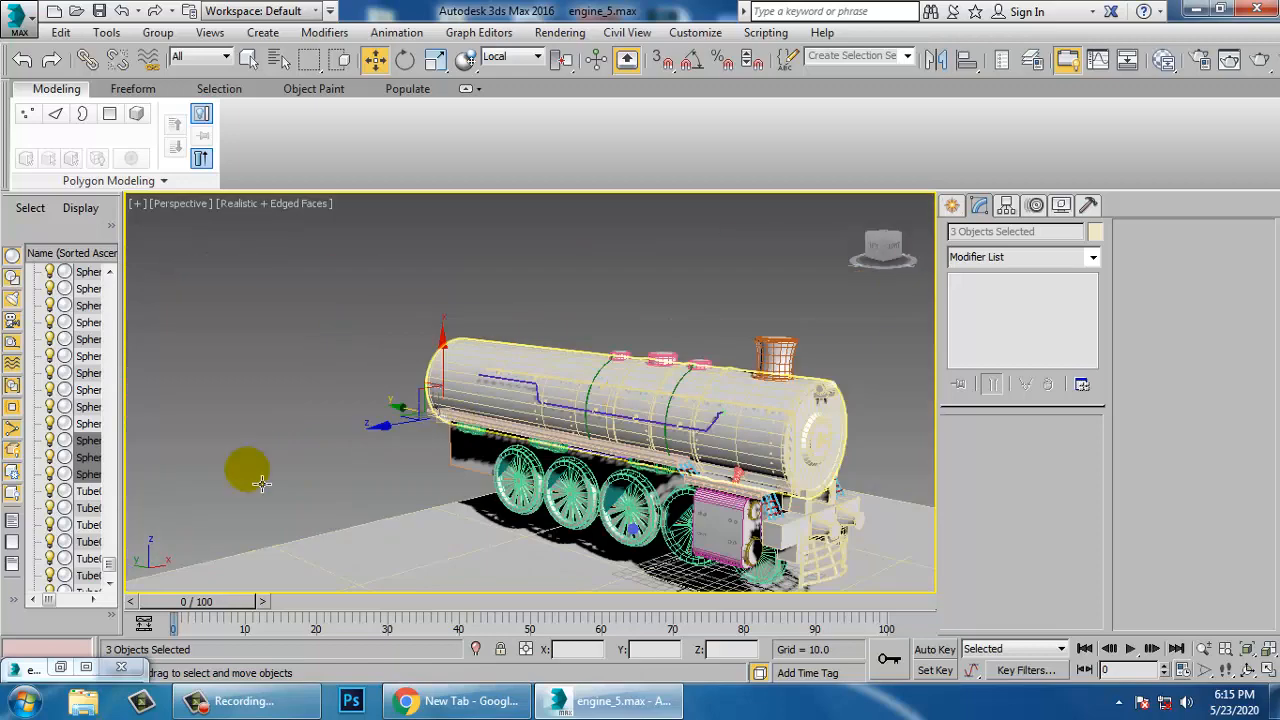
left_click(60, 667)
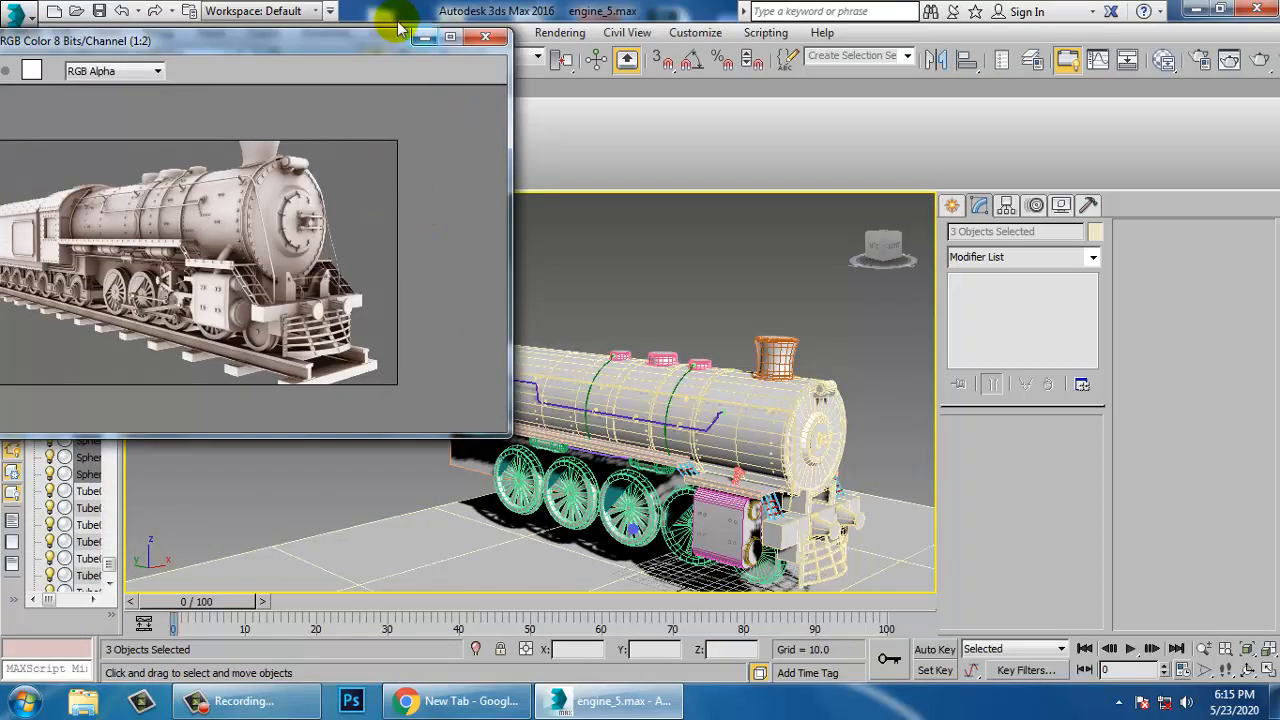
left_click(424, 38)
middle_click_drag(752, 370, 648, 368)
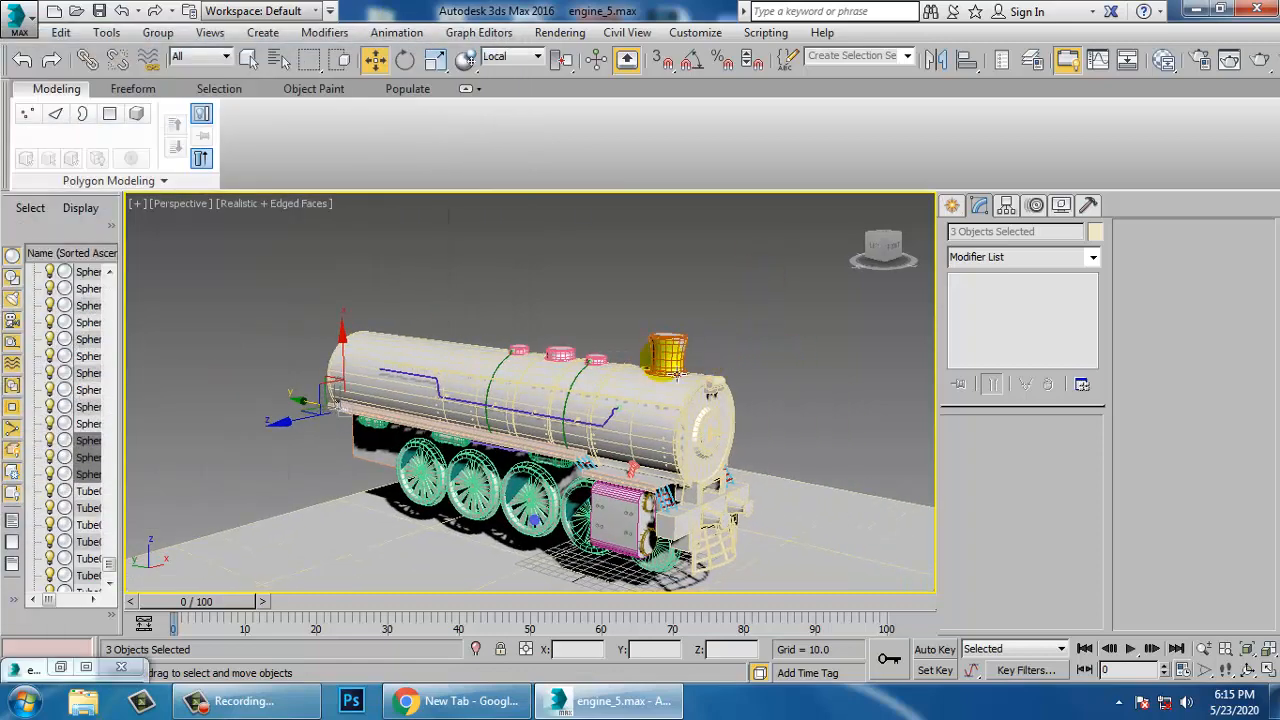
Scale the chimney up uniformly to about 110 percent on X, 144 percent on Y and 81 percent on Z
left_click(674, 368)
key("z")
key("r")
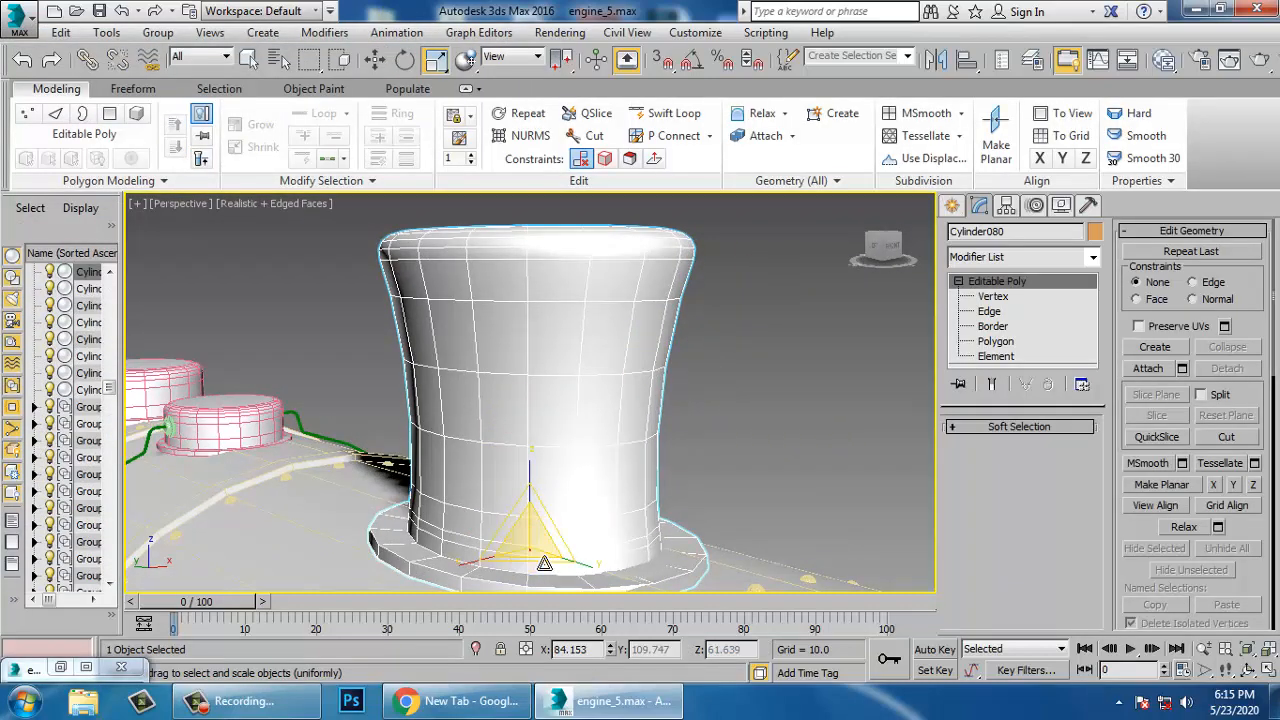
scroll(544, 563, "down", 10)
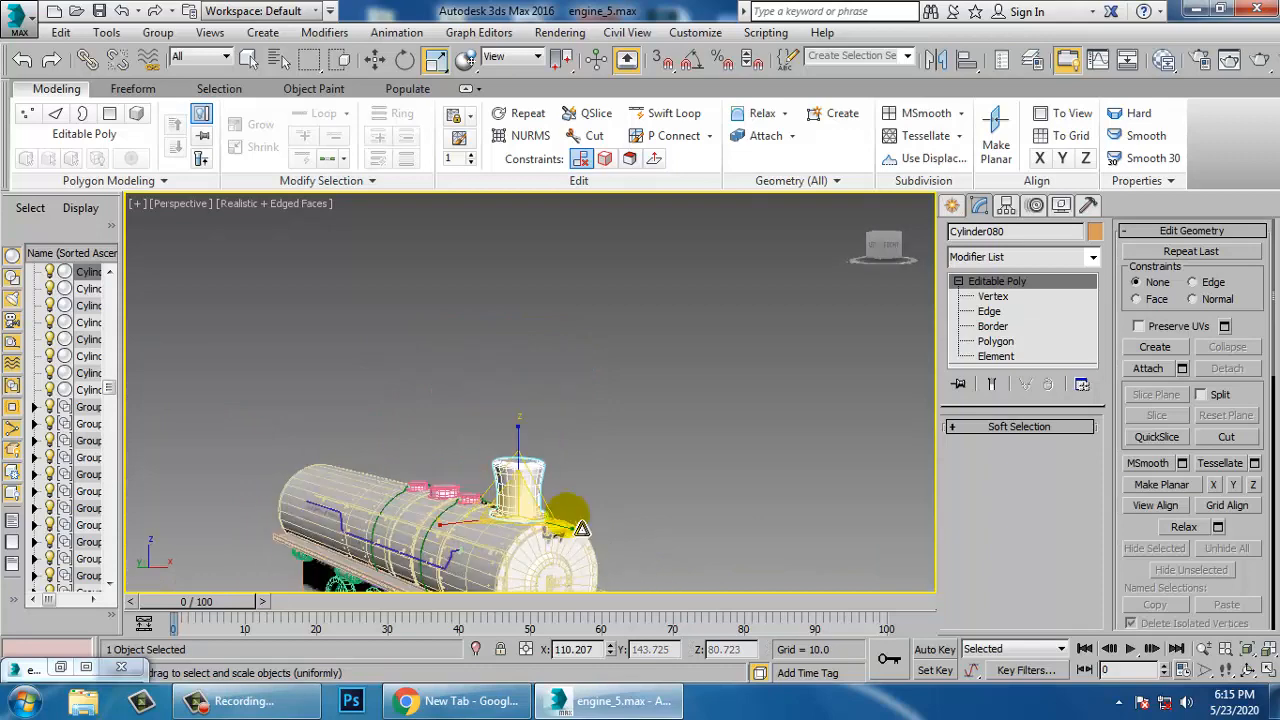
scroll(581, 528, "up", 8)
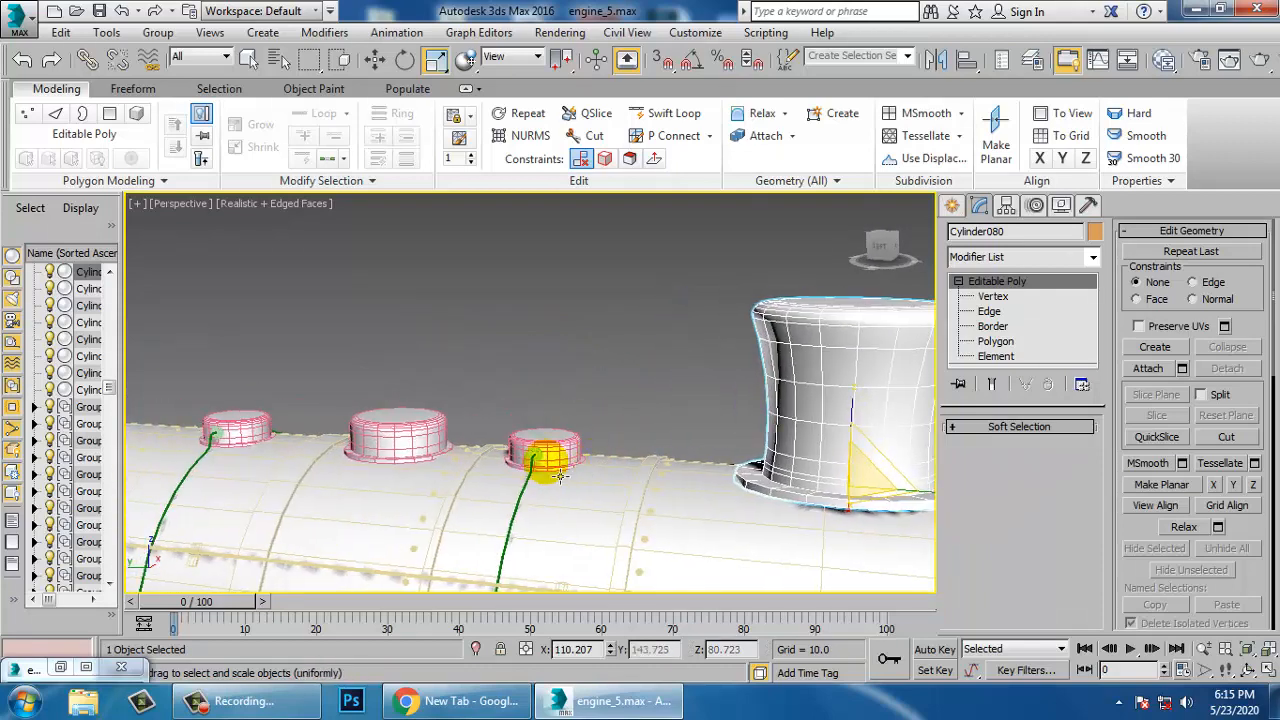
Enlarge the small boiler dome nearest the chimney uniformly to about 128 percent, and narrow it along the X axis
left_click(558, 472)
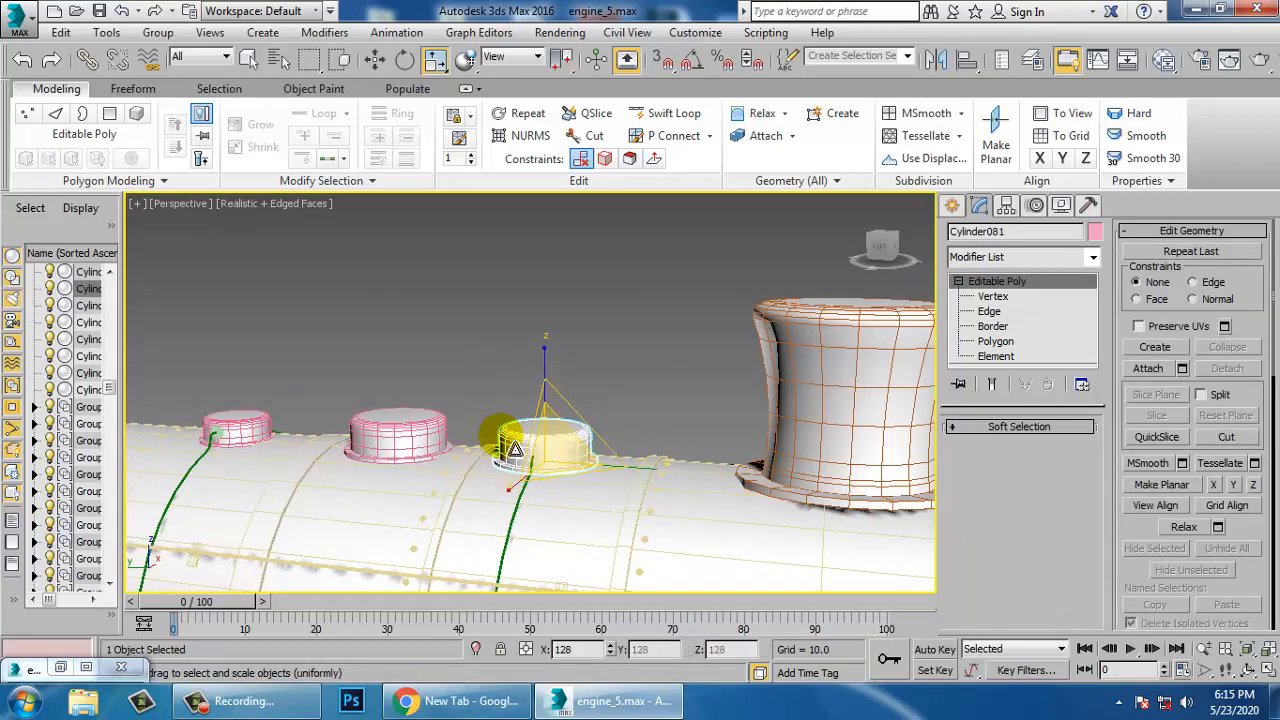
key("w")
middle_click_drag(509, 441, 452, 500, "alt")
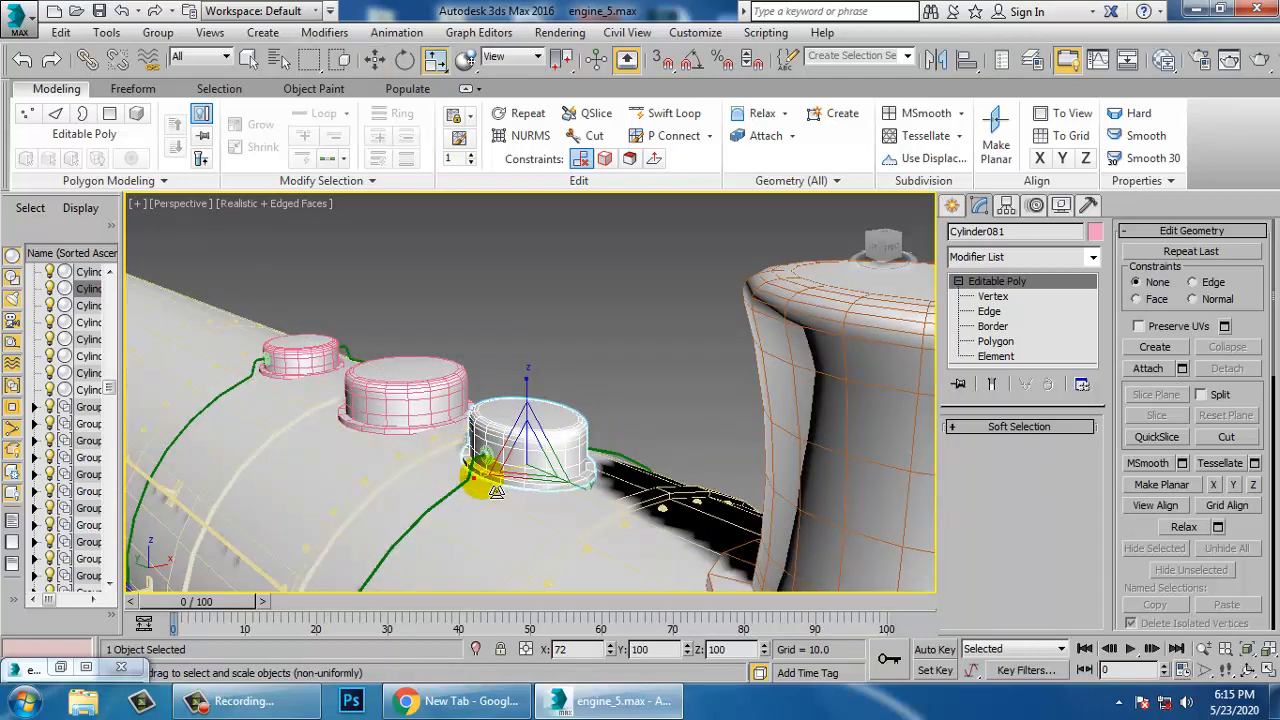
left_click_drag(496, 492, 496, 492)
middle_click_drag(496, 492, 630, 450, "alt")
Delete the large middle dome between the two smaller domes on top of the boiler
left_click(458, 436)
middle_click_drag(458, 436, 548, 378, "alt")
key("Delete")
Select the rear boiler dome together with the pipe on both sides of it, and display the model in wireframe
left_click(347, 399)
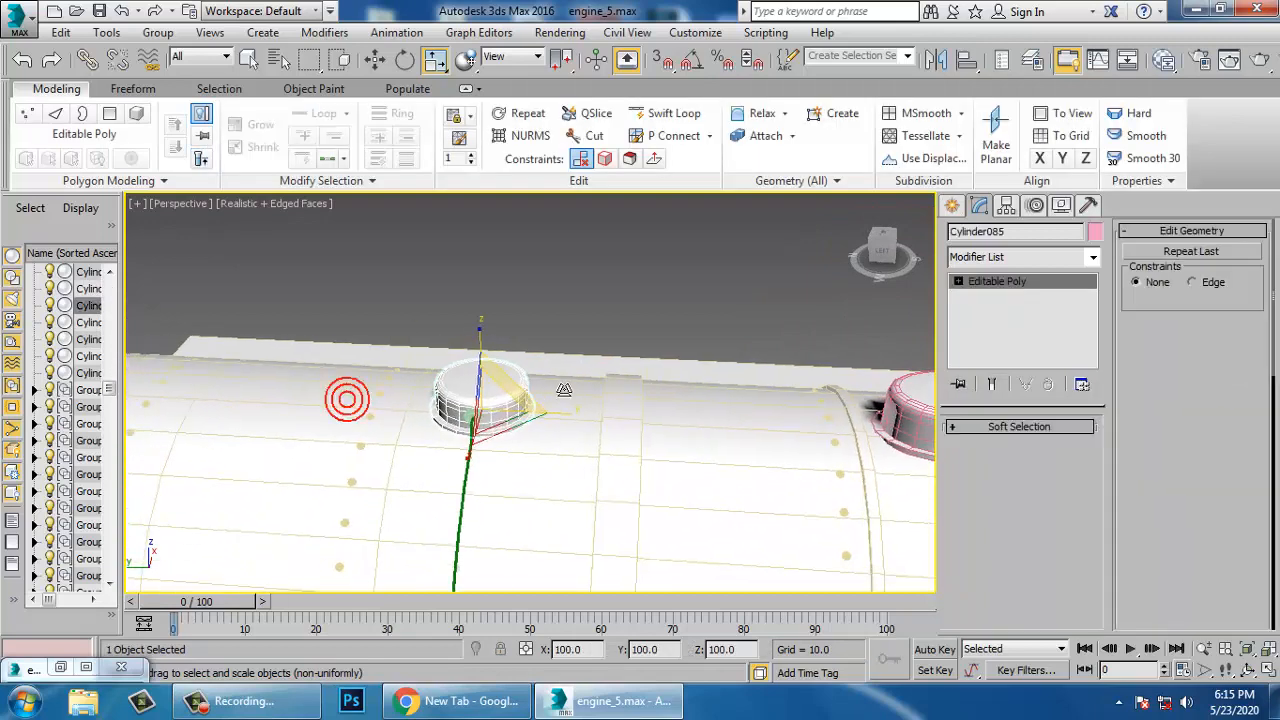
left_click(471, 457, "ctrl")
middle_click_drag(471, 457, 524, 430, "alt")
left_click(520, 399, "ctrl")
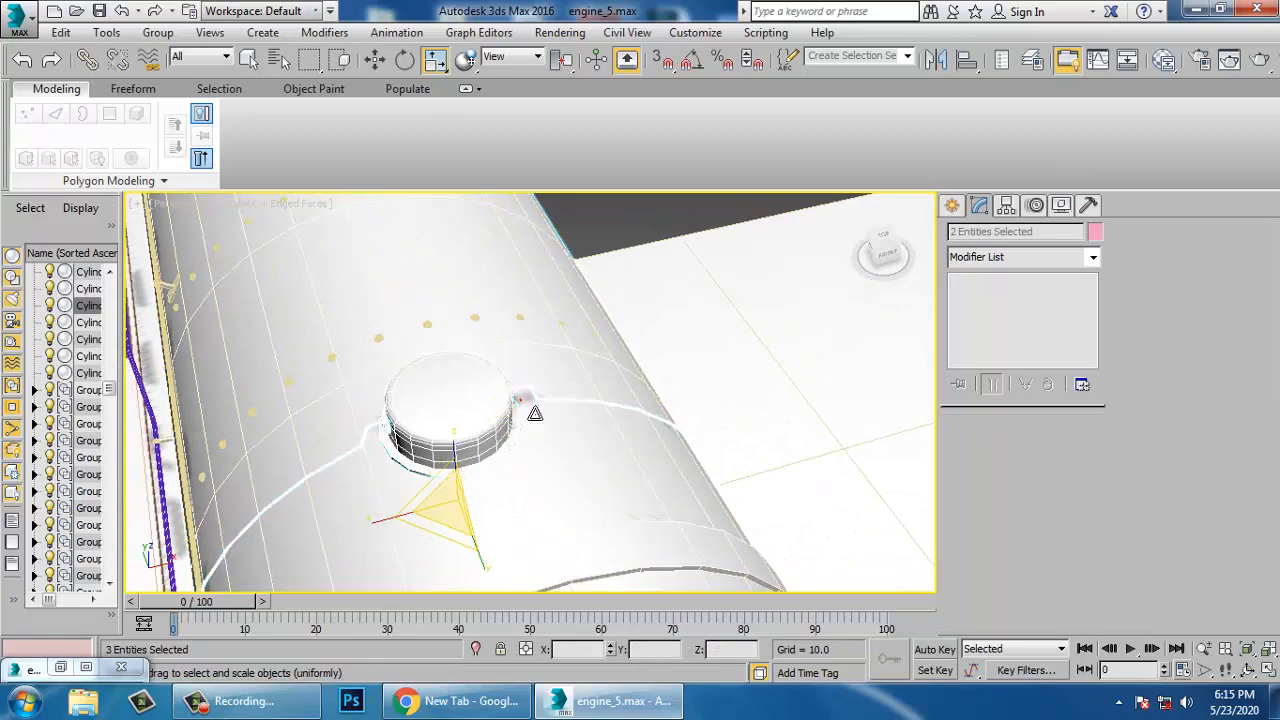
middle_click_drag(616, 443, 588, 432, "alt")
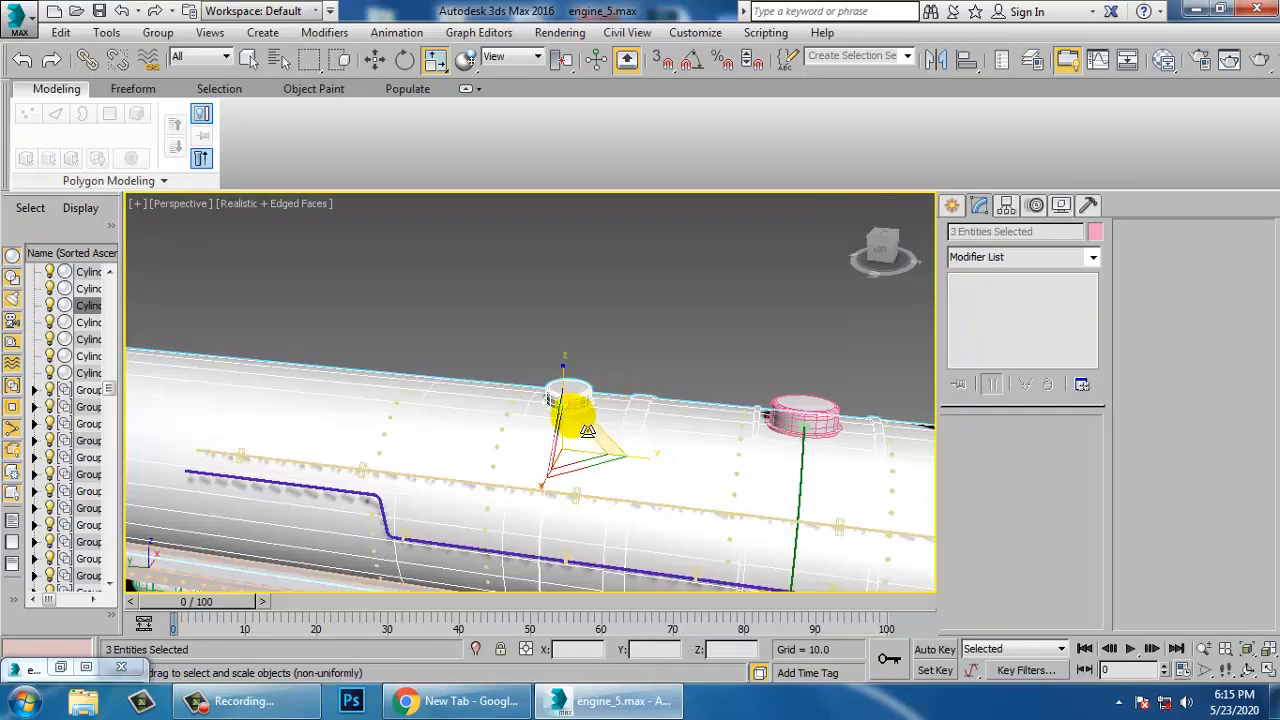
key("F3")
scroll(583, 430, "down", 6)
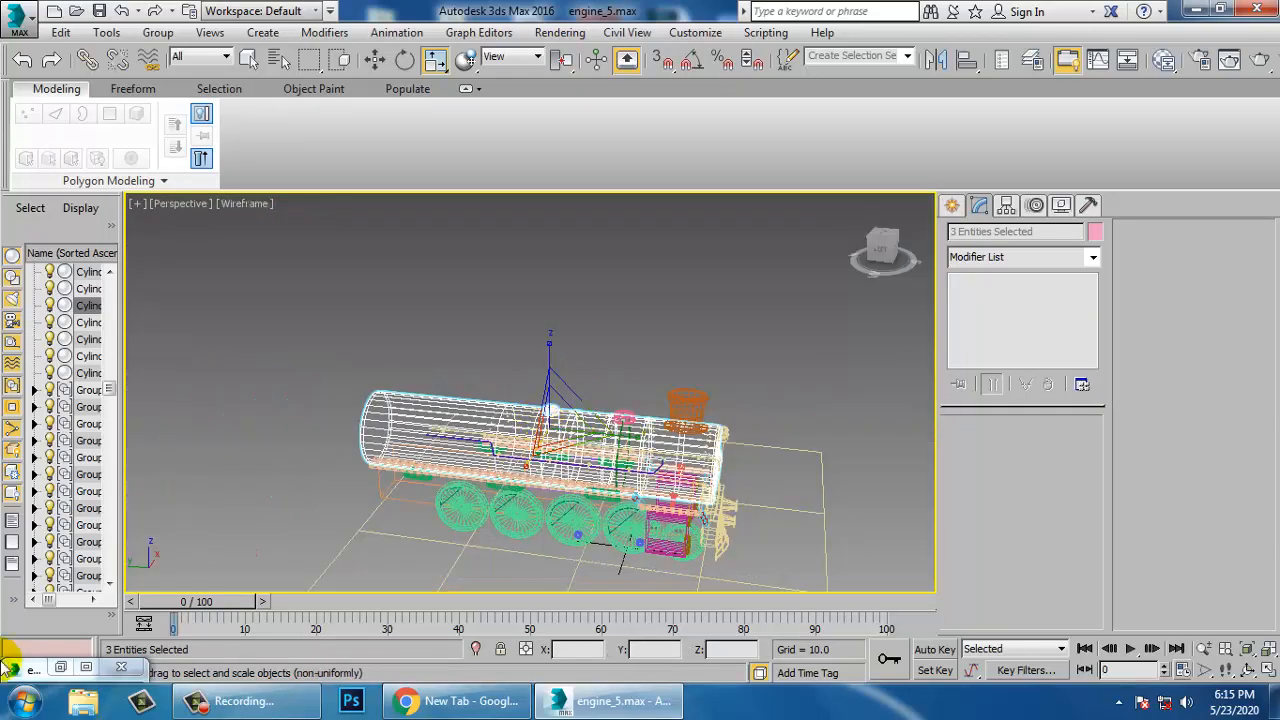
Display the perspective view shaded with edged faces and check the locomotive reference image
key("F3")
left_click(60, 666)
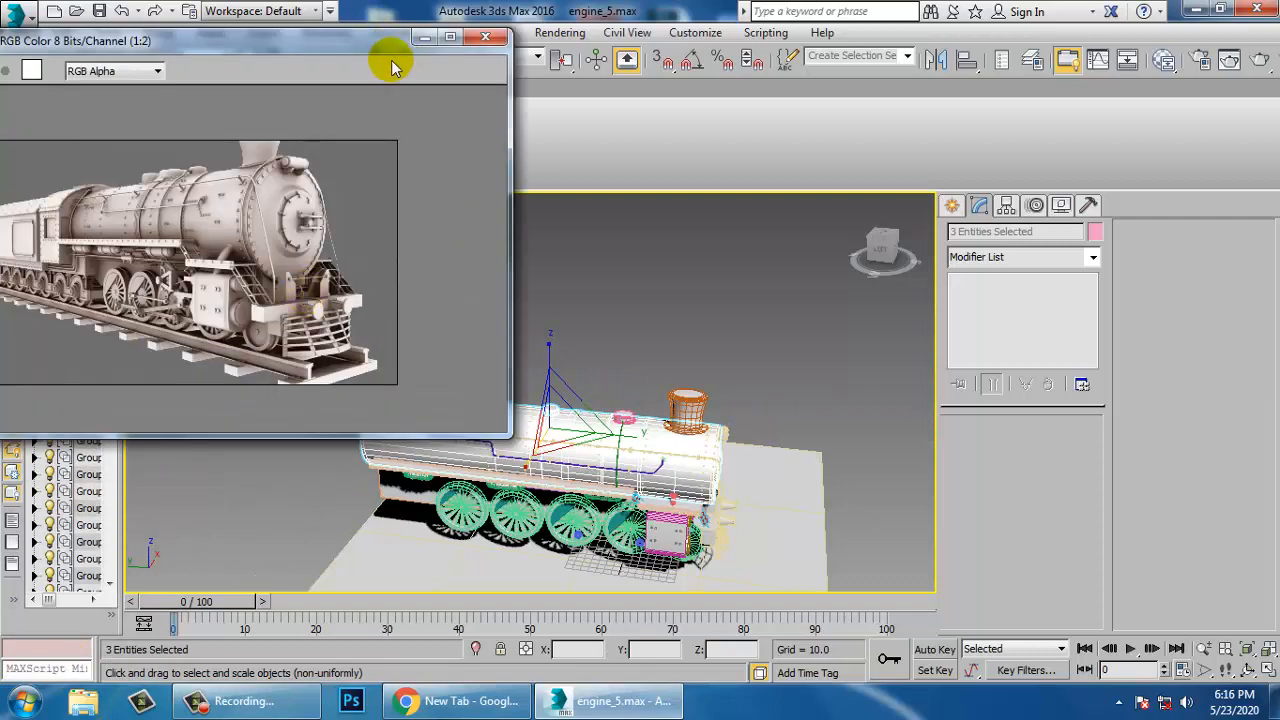
scroll(506, 451, "up", 5)
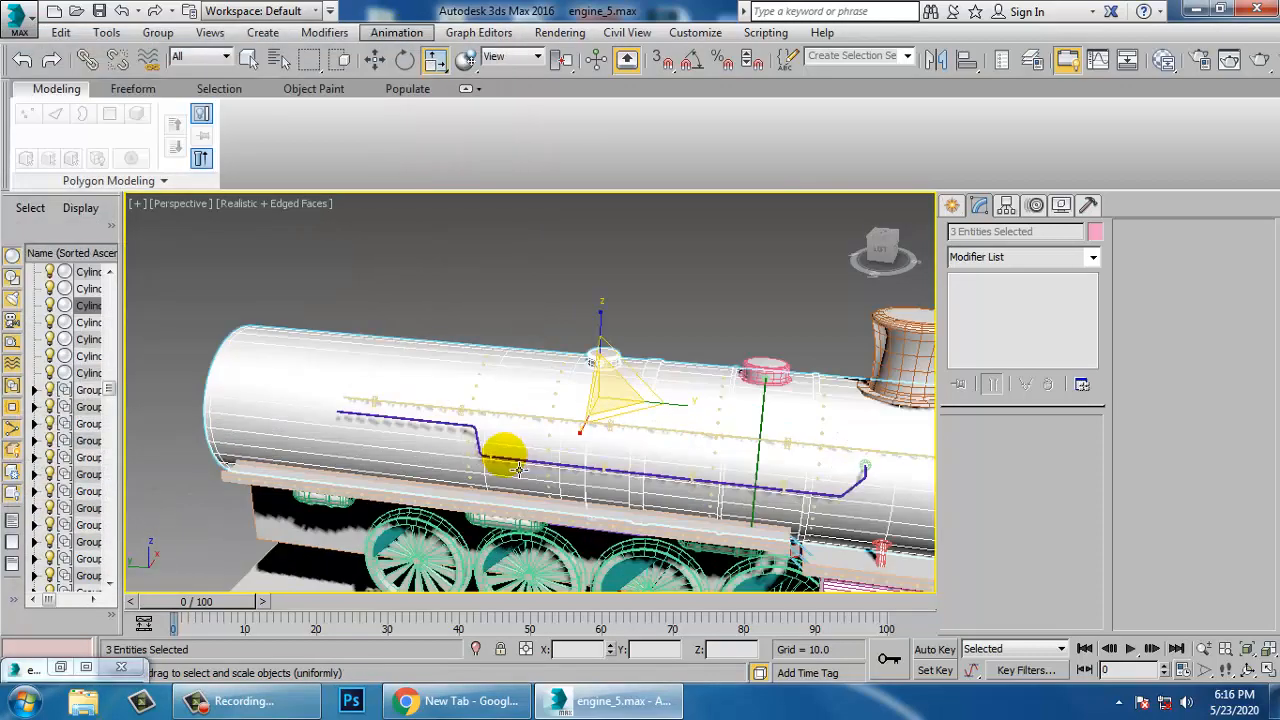
Deselect the boiler and move the small dome with its hoop pipe about 43 units toward the boiler's rear
key("w")
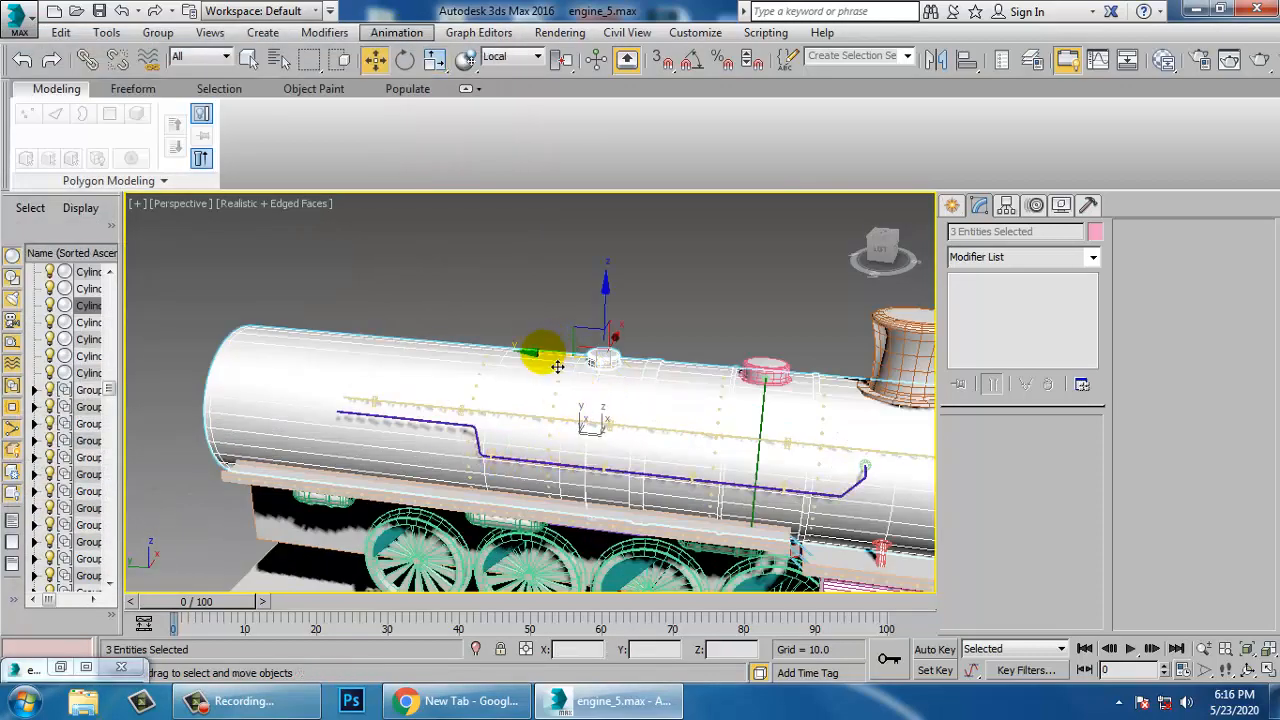
left_click_drag(543, 352, 476, 356)
key("ctrl+z")
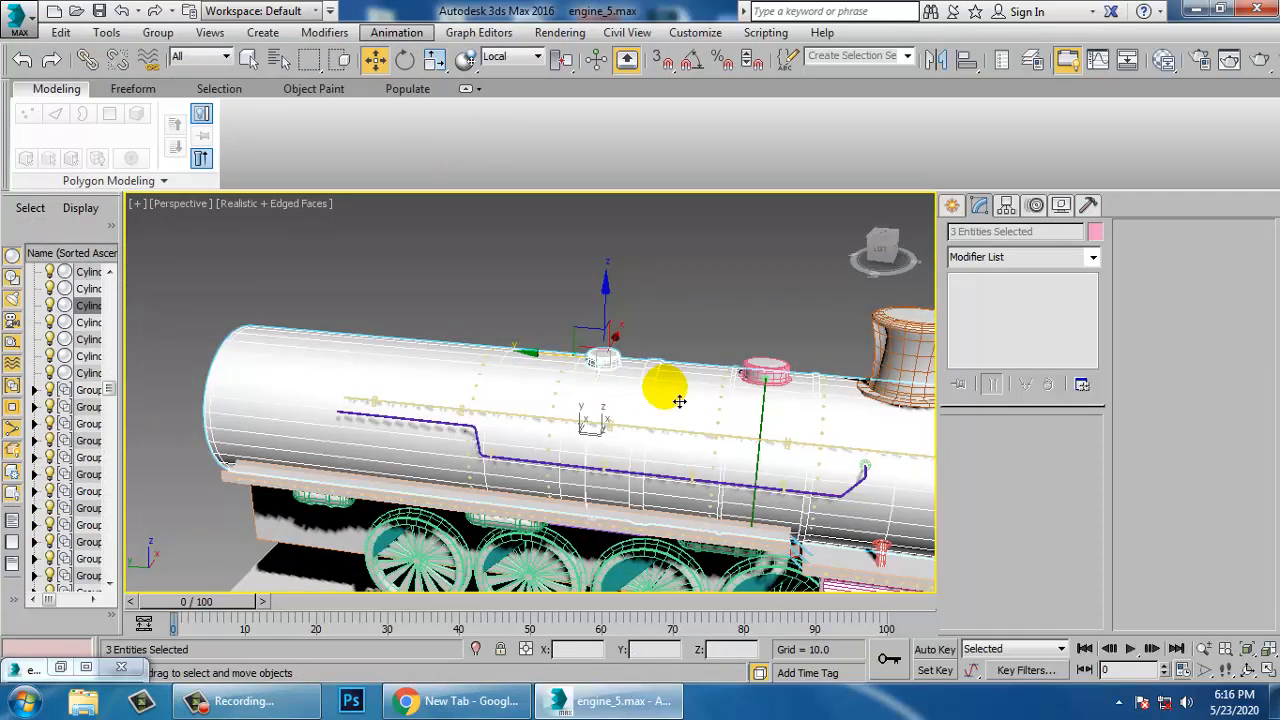
left_click(680, 402, "alt")
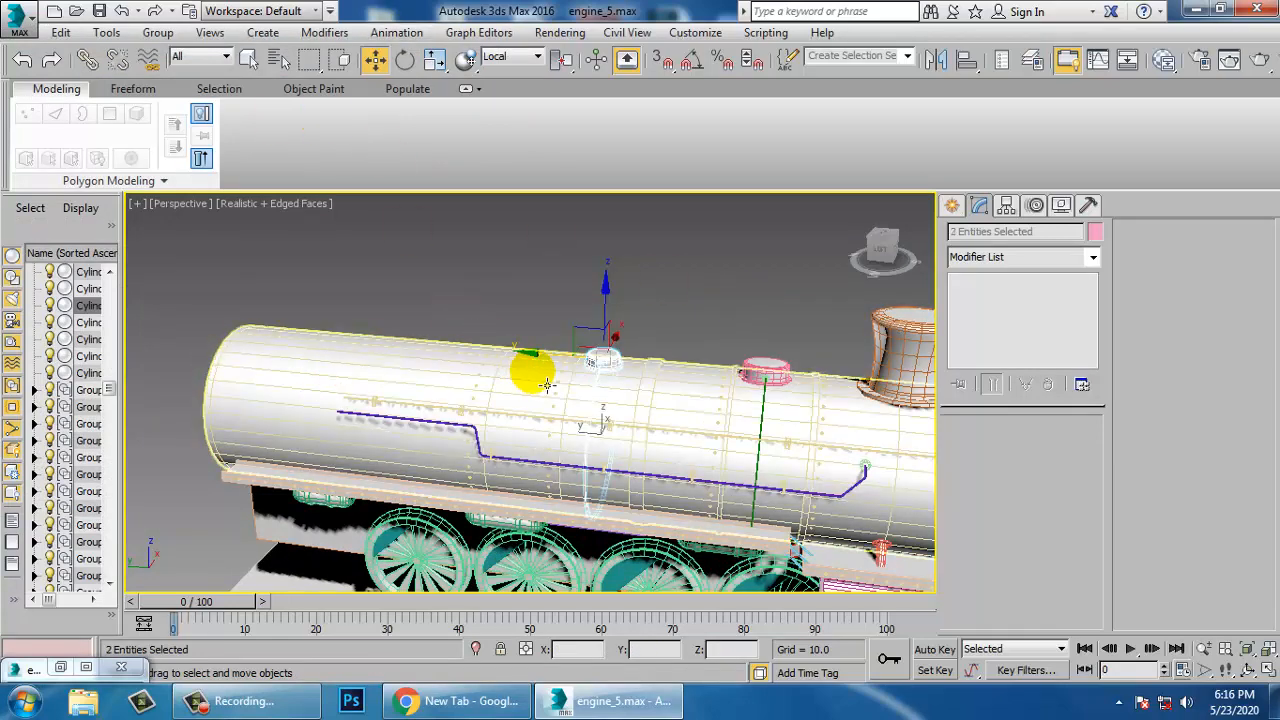
left_click_drag(531, 362, 475, 373)
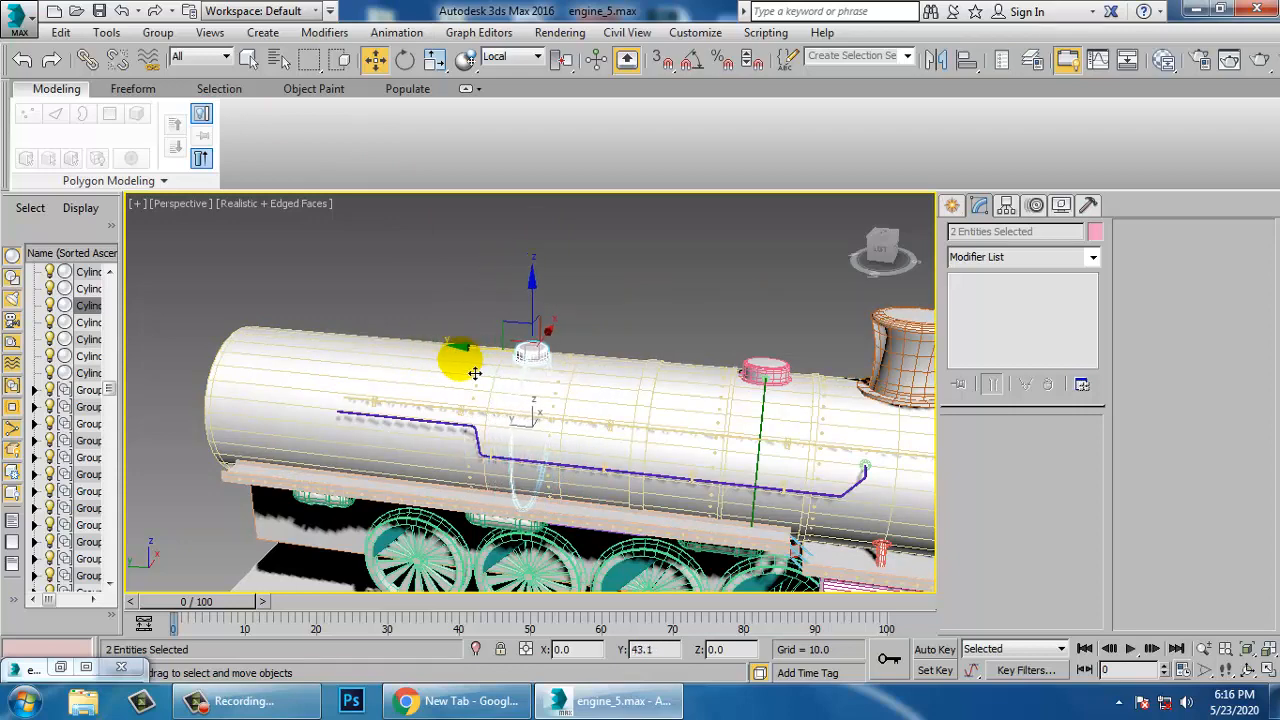
Try to move the dome behind the chimney together with its hoop pipe toward the boiler's rear
scroll(620, 355, "up", 5)
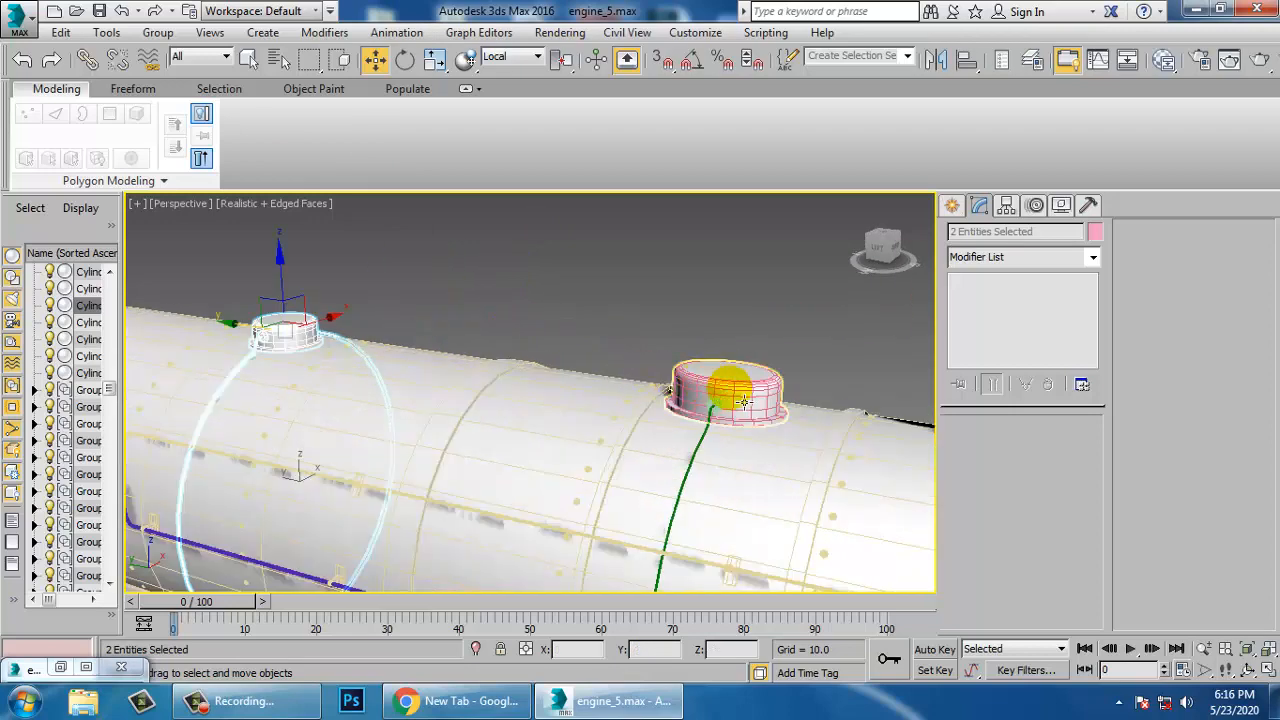
left_click(735, 395)
left_click(729, 421, "ctrl")
mouse_move(729, 421)
middle_mouse_down("alt")
mouse_move(771, 429)
mouse_move(708, 407)
middle_mouse_up("alt")
left_click_drag(671, 376, 549, 357)
middle_click_drag(660, 374, 725, 447, "alt")
scroll(693, 393, "down", 3)
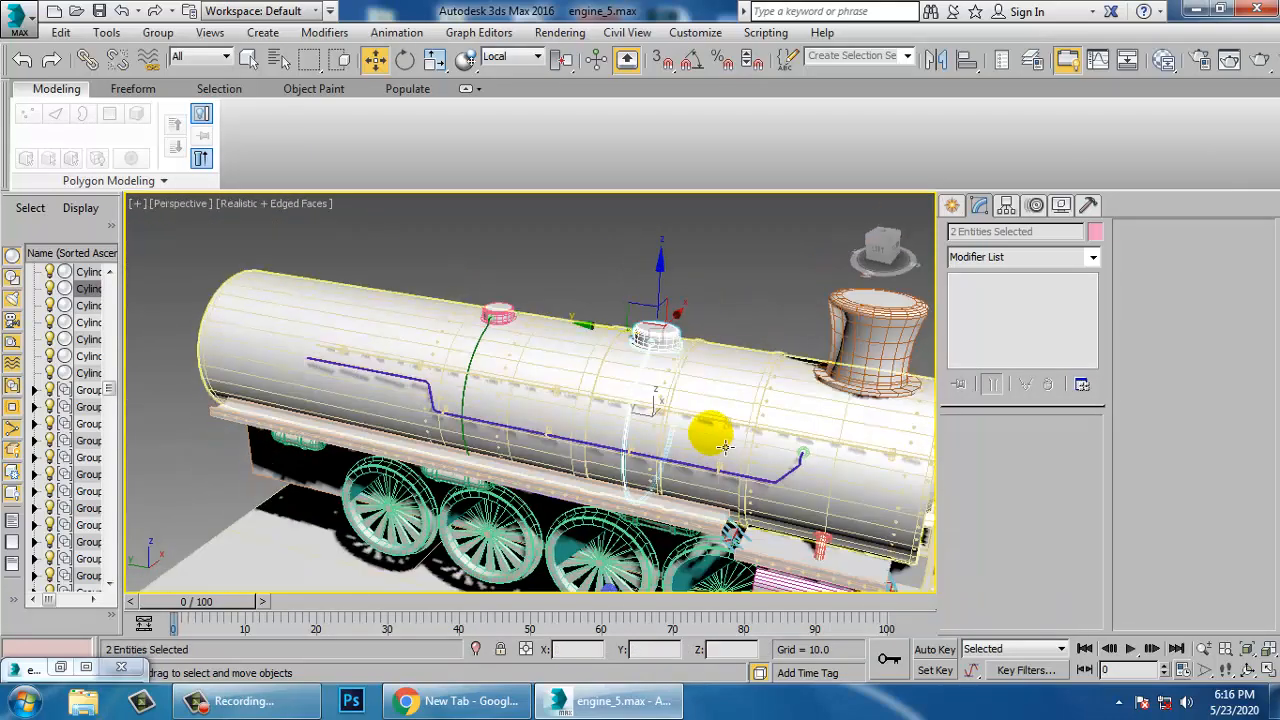
scroll(725, 447, "up", 2)
key("ctrl+z")
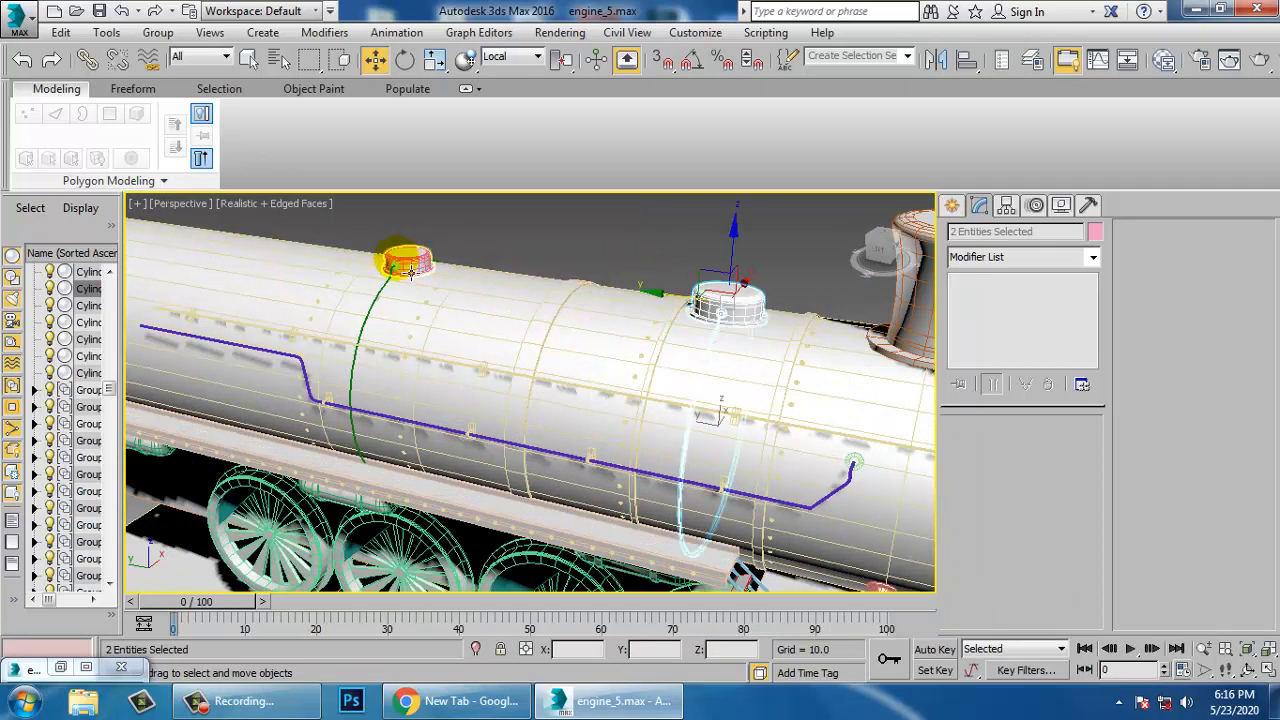
Check the domes in the reference image and copy the dome nearest the chimney to a spot between the two existing domes
left_click(410, 270)
left_click(62, 667)
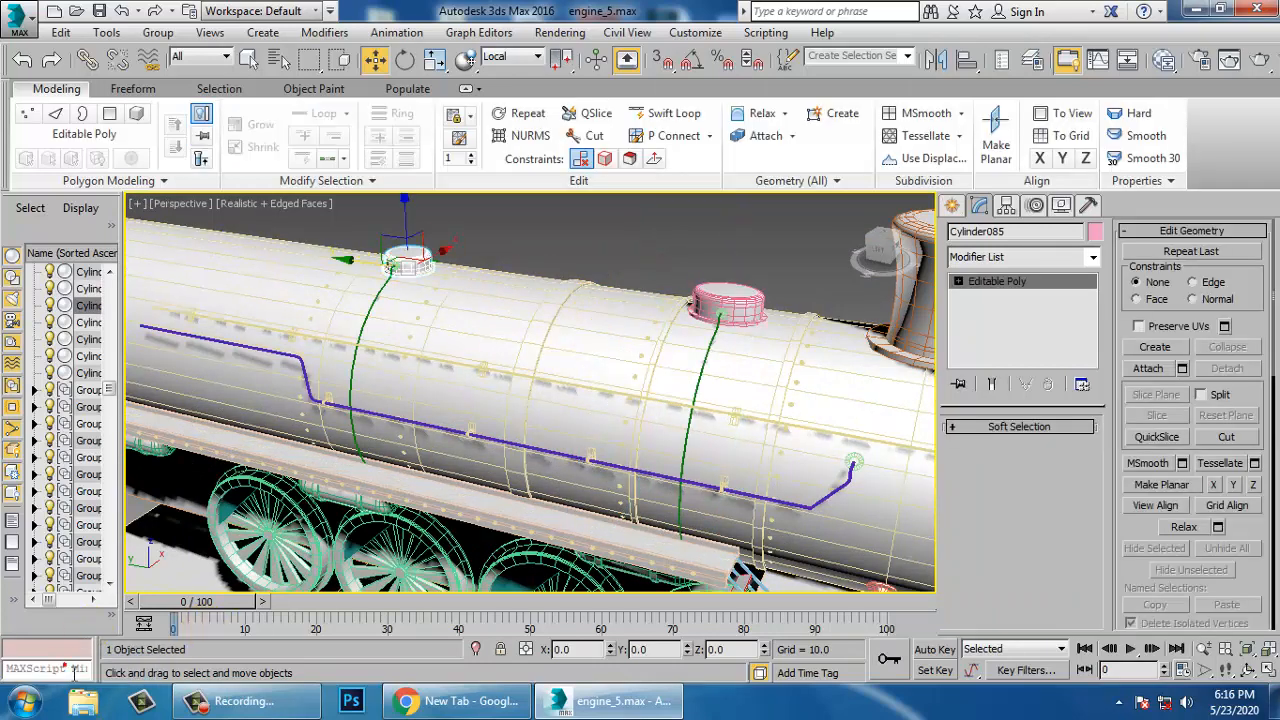
left_click(428, 38)
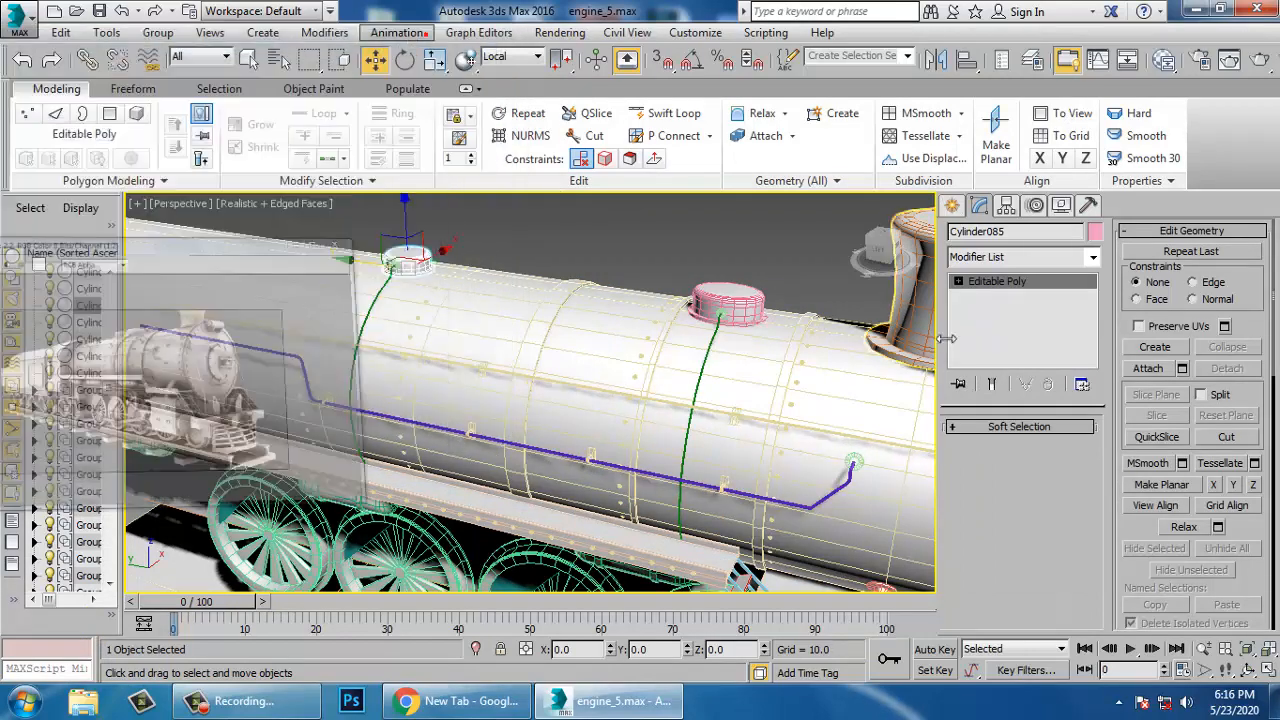
scroll(818, 327, "up", 2)
middle_click_drag(818, 327, 694, 366)
left_click(515, 316)
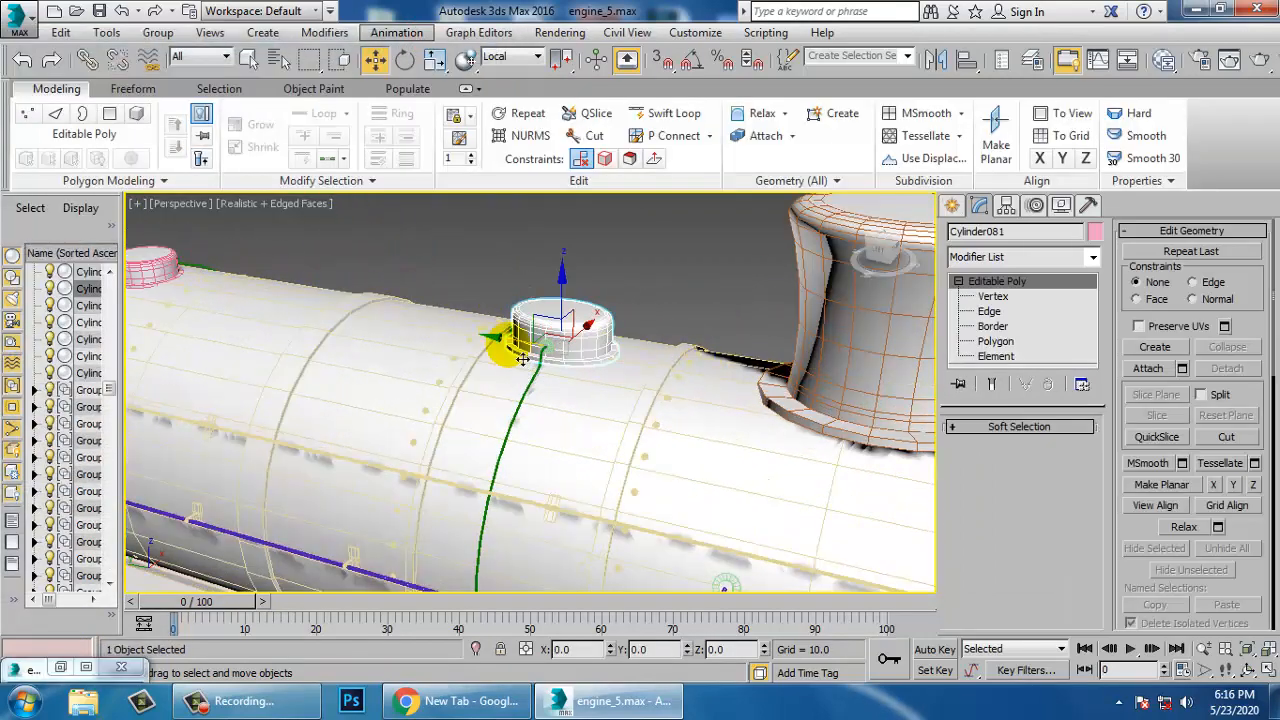
mouse_move(520, 340)
left_mouse_down("shift")
mouse_move(334, 300)
mouse_move(303, 269)
left_mouse_up("shift")
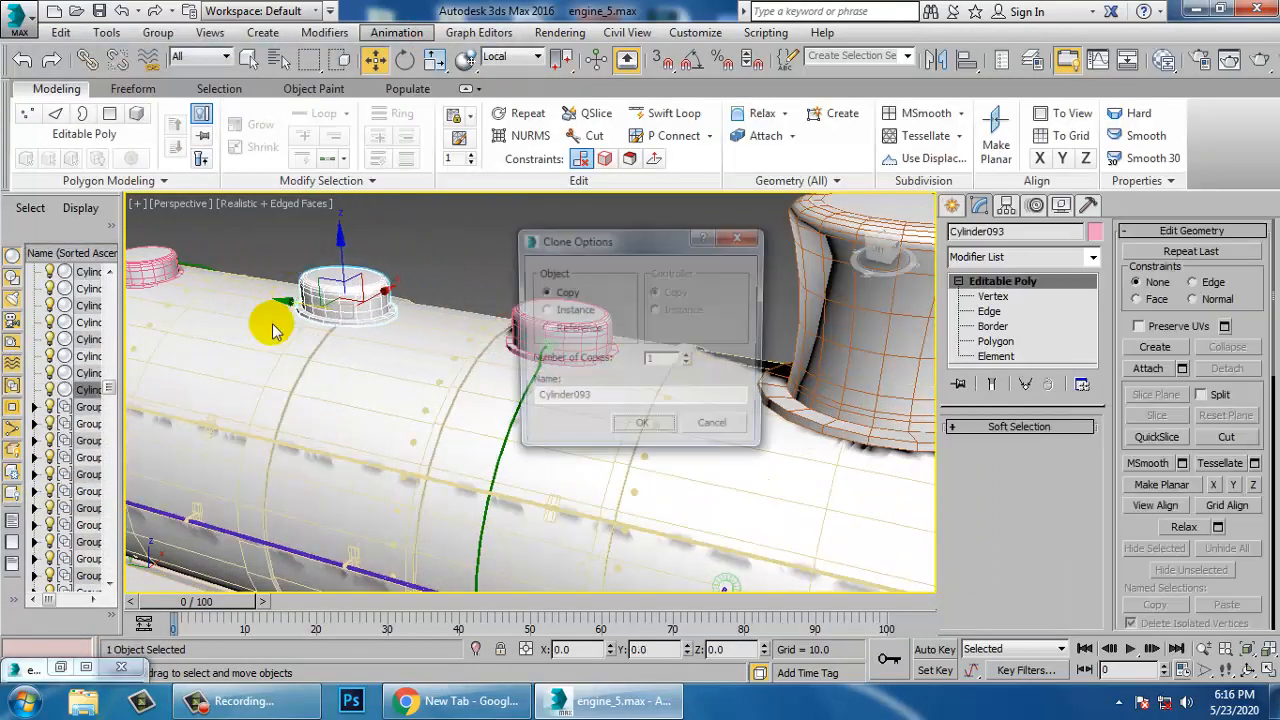
left_click(643, 429)
Scale the copied middle dome up uniformly and nudge it slightly forward along the boiler
key("r")
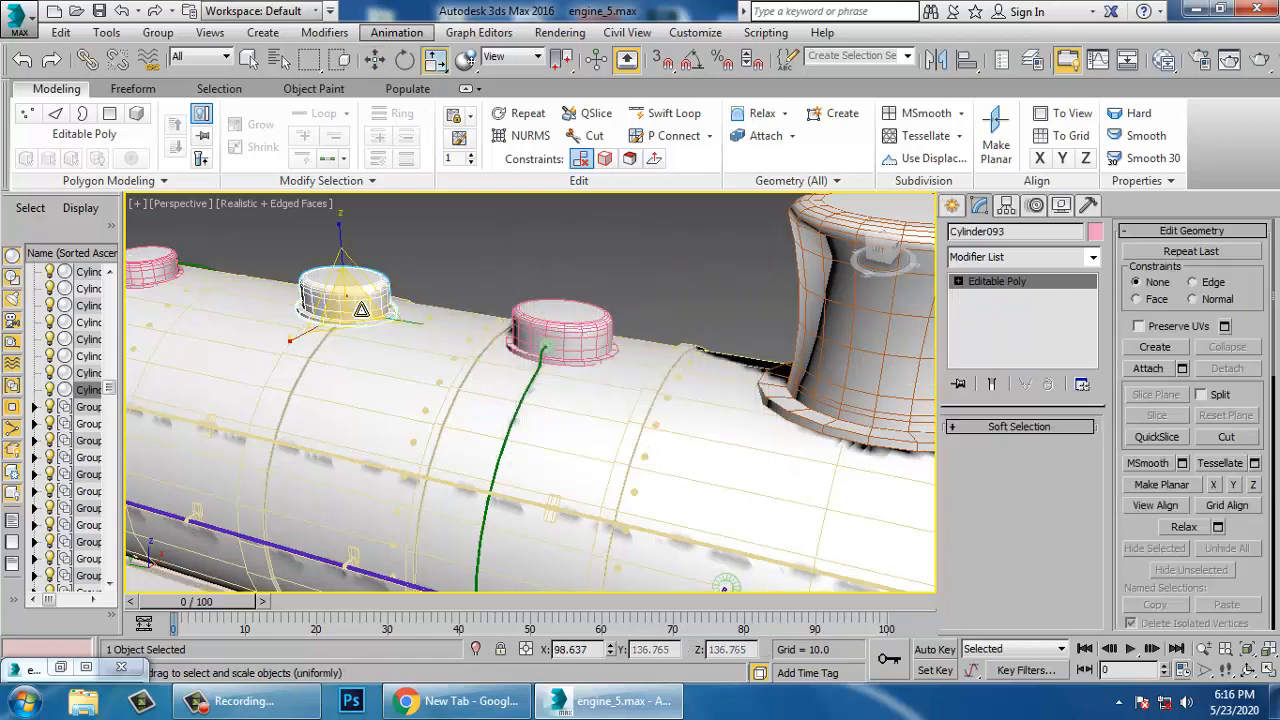
key("w")
mouse_move(352, 303)
middle_mouse_down("alt")
mouse_move(323, 294)
mouse_move(372, 316)
middle_mouse_up("alt")
middle_click_drag(372, 316, 403, 325)
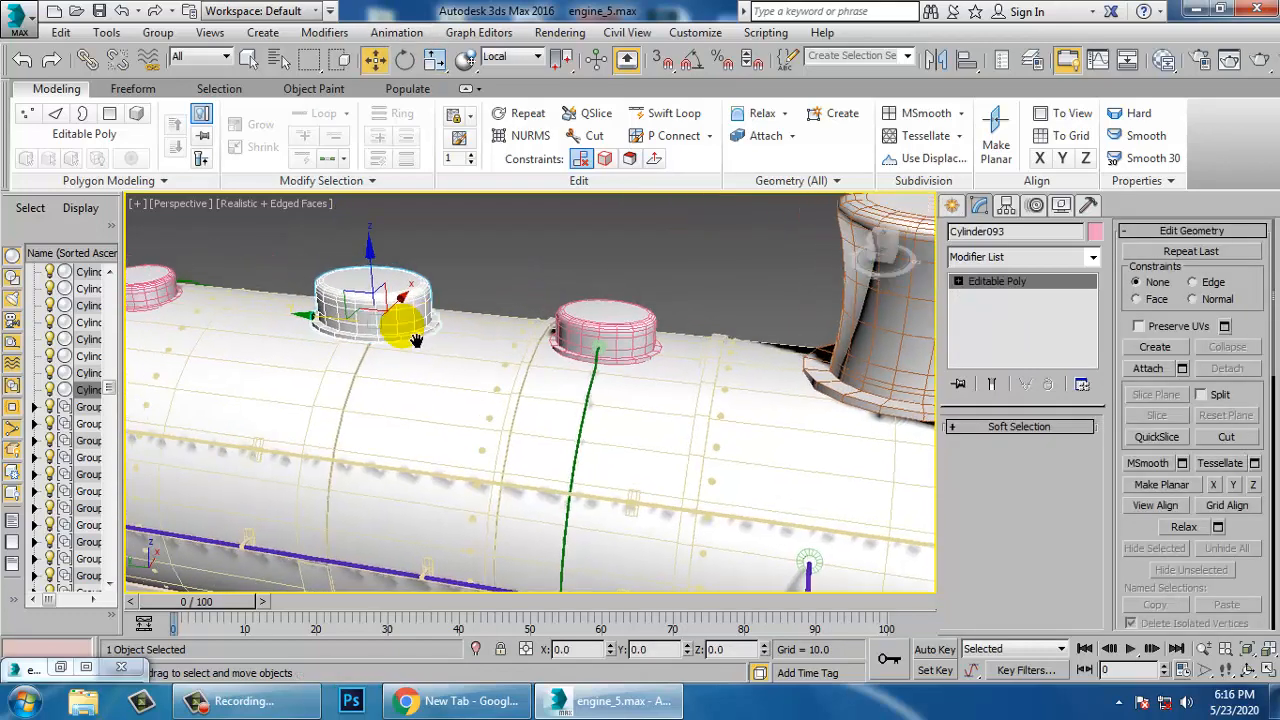
left_click_drag(308, 316, 330, 319)
scroll(437, 357, "down", 3)
middle_click_drag(448, 372, 527, 356, "alt")
middle_click_drag(527, 356, 584, 406)
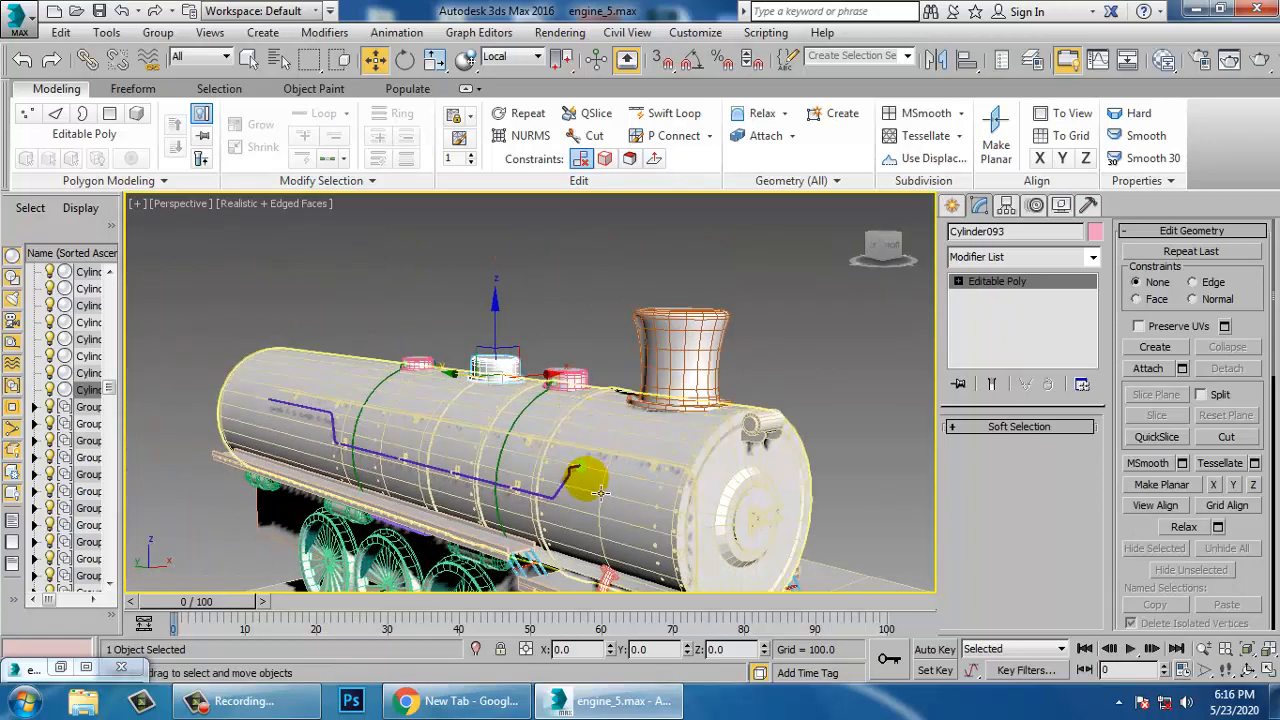
Move the rear end vertex of the stepped side pipe to the boiler's rear edge, at about Y 334.6
middle_click_drag(587, 480, 606, 417, "alt")
scroll(606, 417, "up", 2)
middle_click_drag(360, 380, 520, 429)
scroll(512, 423, "up", 2)
left_click(460, 371)
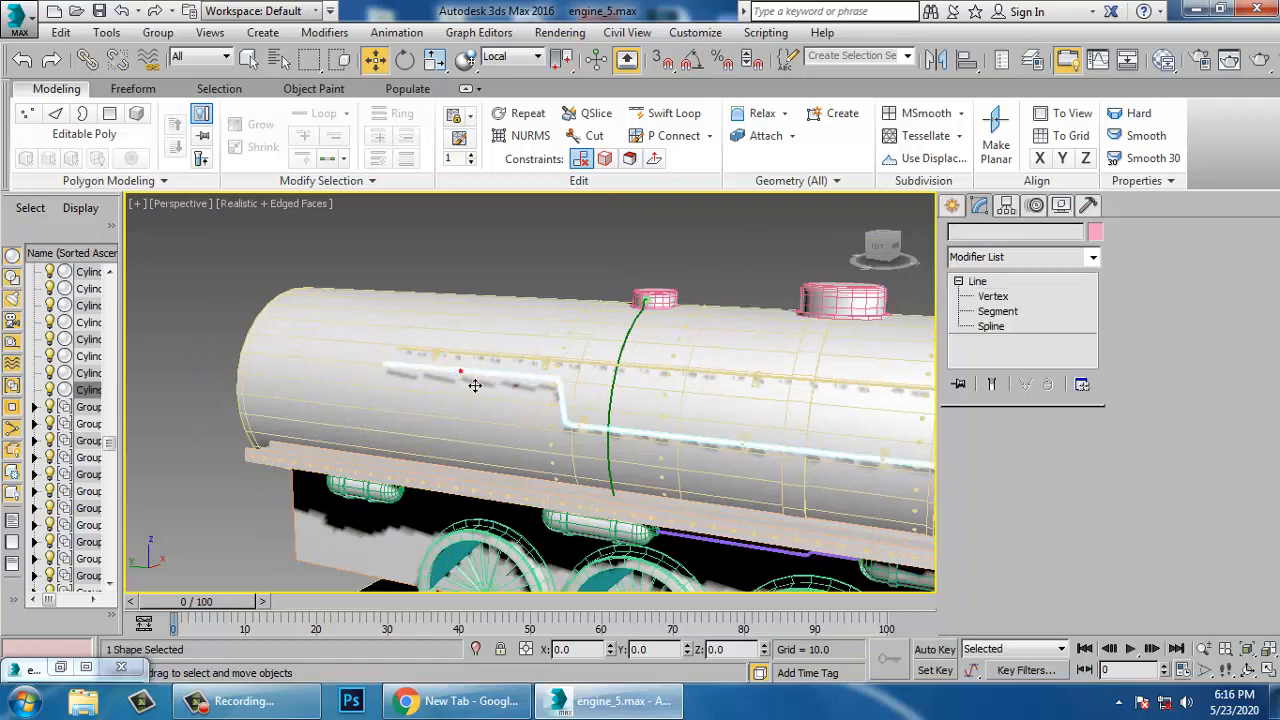
key("1")
middle_click_drag(475, 386, 523, 420, "alt")
middle_click_drag(300, 425, 560, 460)
left_click_drag(519, 369, 621, 471)
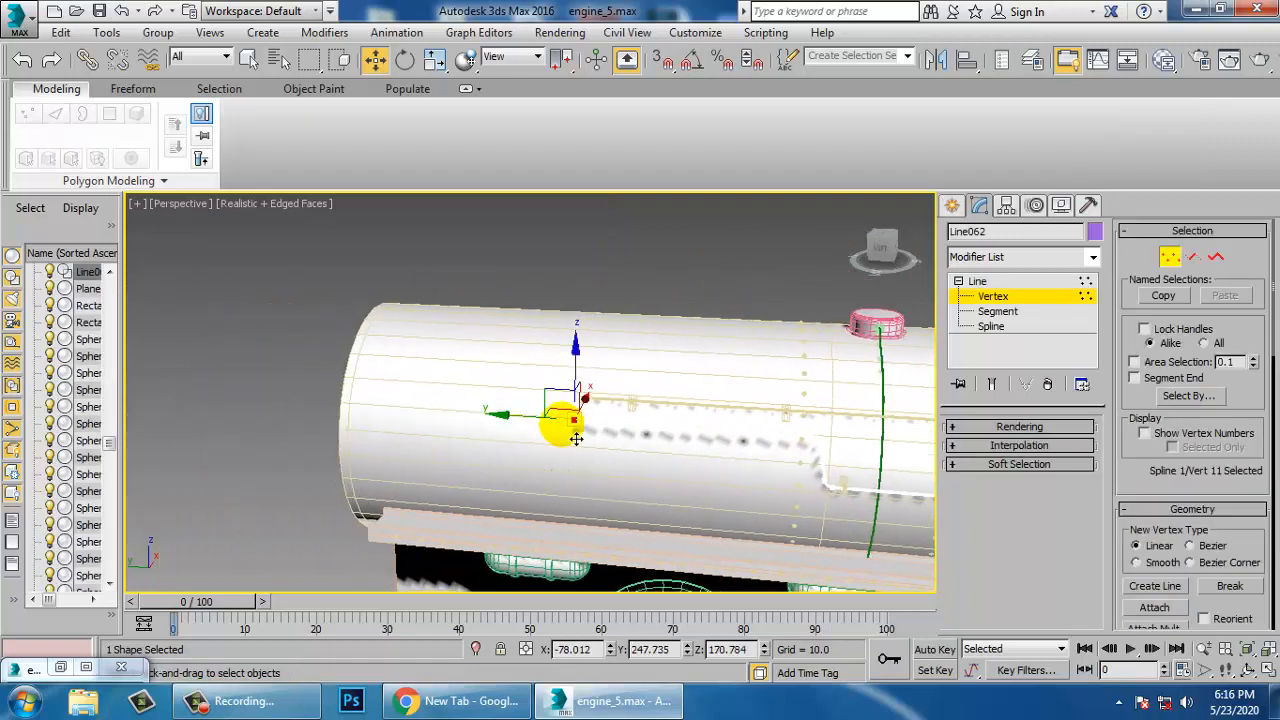
left_click_drag(300, 395, 365, 420)
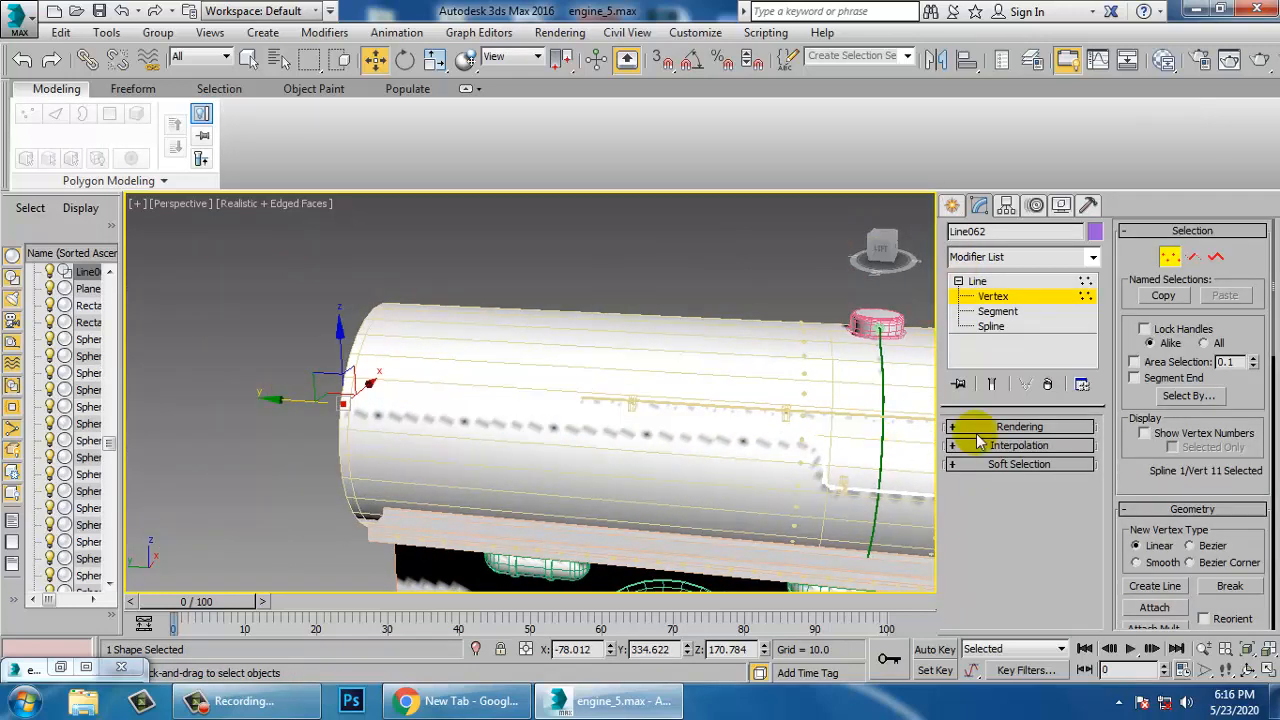
left_click(980, 282)
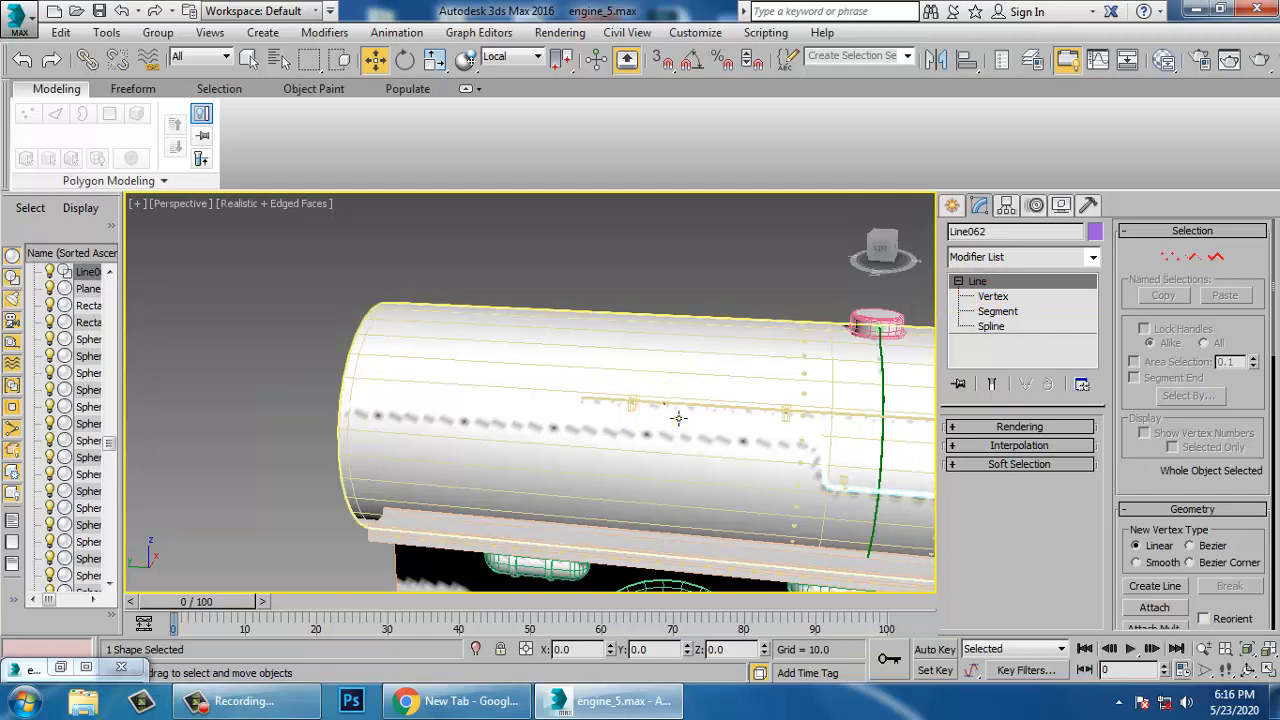
Move the rear end vertex of the straight handrail above the stepped pipe to the boiler's rear edge, at about Y 334.9
left_click(678, 418)
left_click(672, 399)
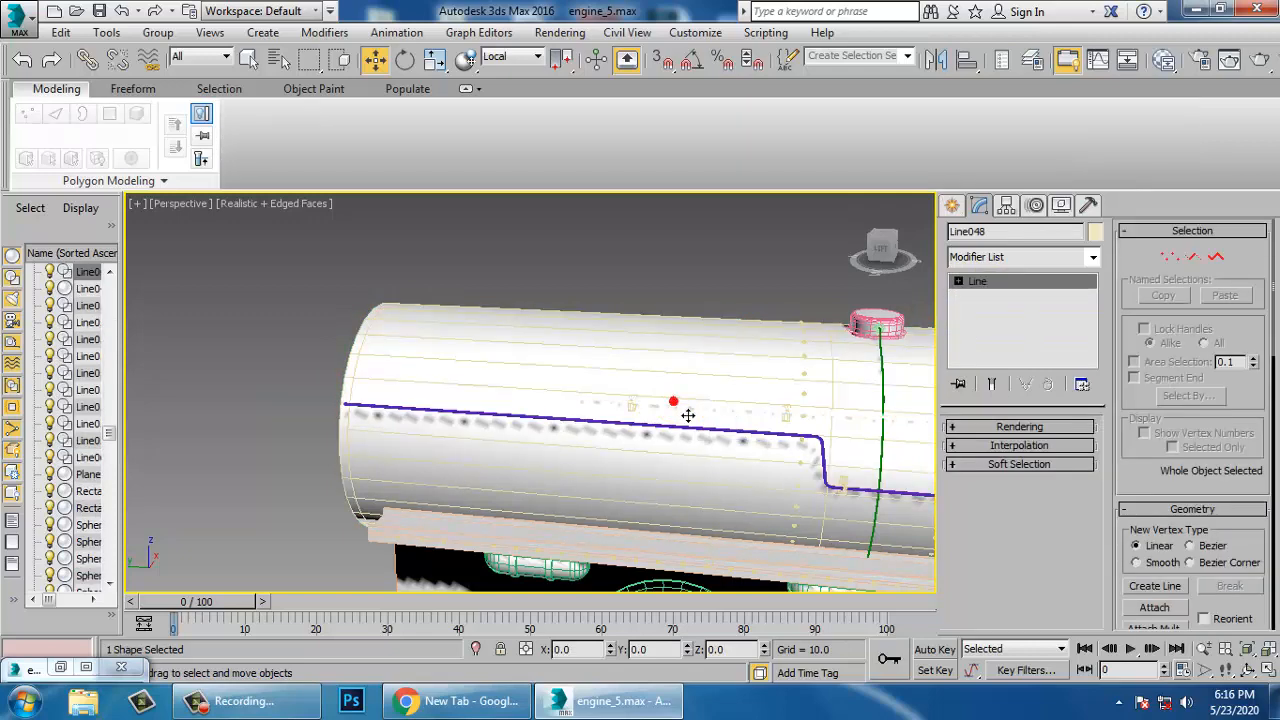
key("1")
left_click_drag(516, 345, 546, 368)
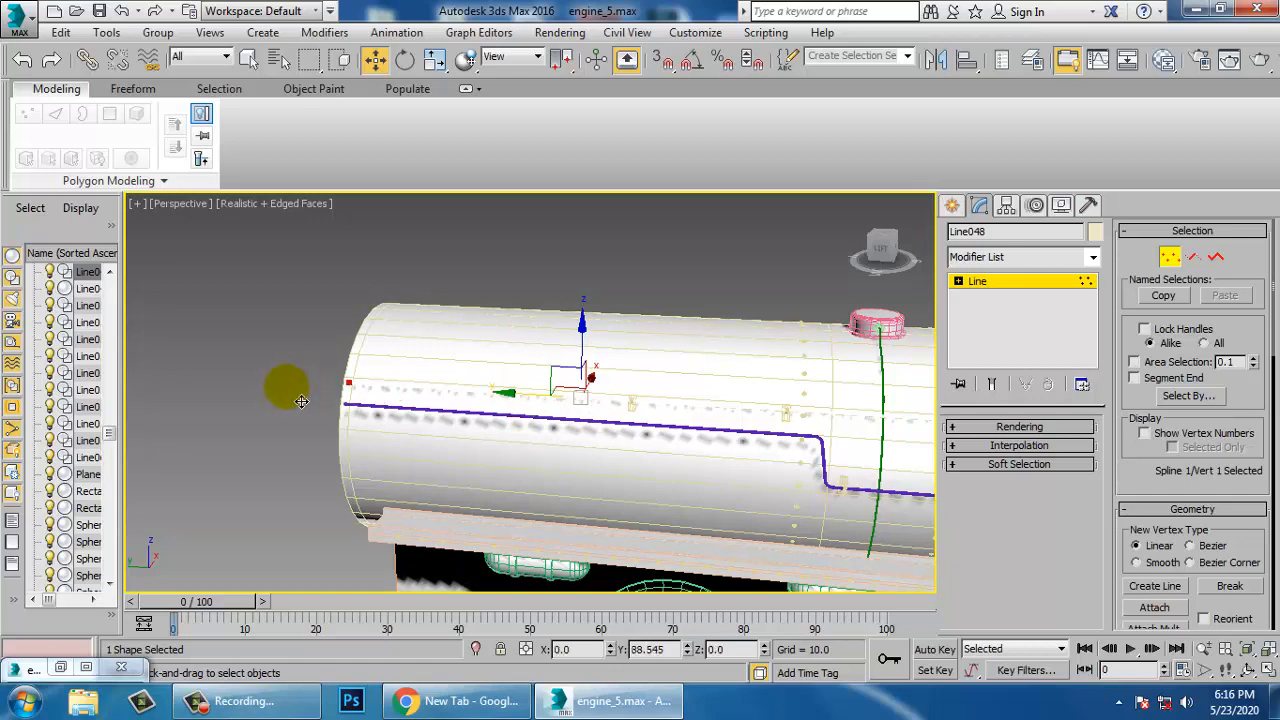
left_click_drag(301, 401, 309, 410)
key("z")
middle_click_drag(604, 394, 529, 406, "alt")
scroll(600, 429, "down", 5)
middle_click_drag(606, 430, 325, 309)
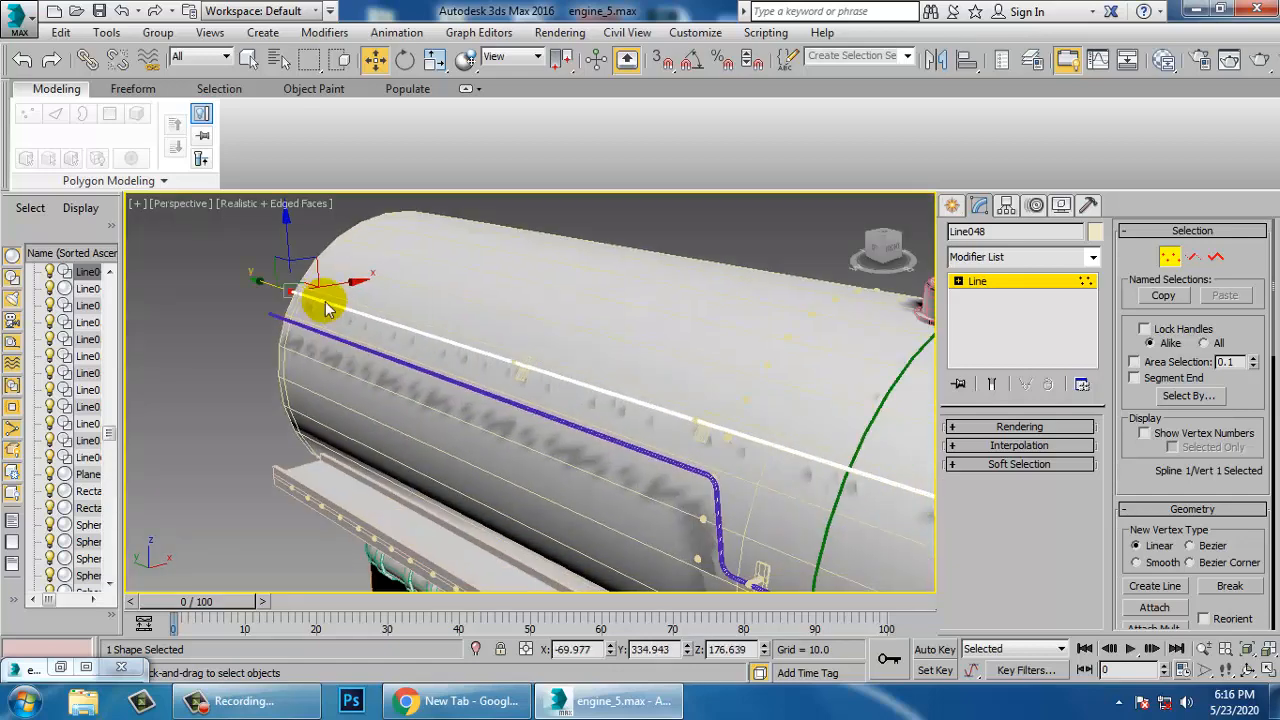
key("z")
left_click(978, 281)
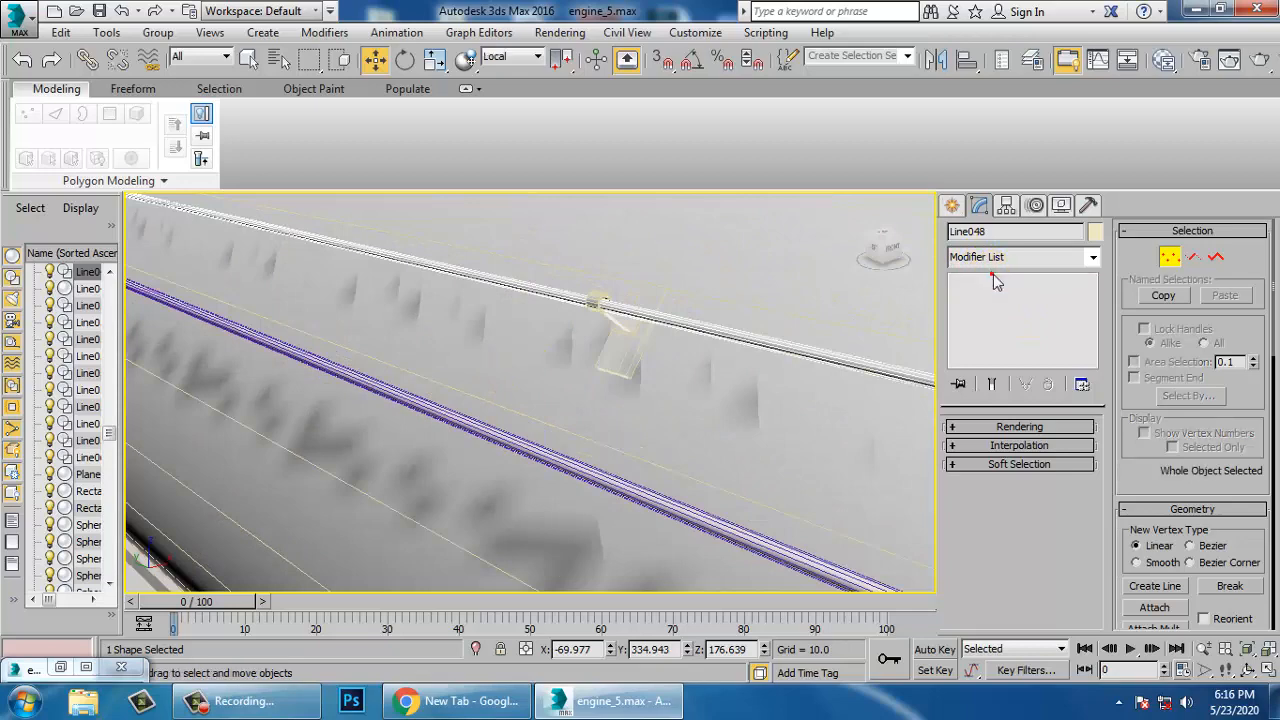
Make one copy of the two-piece handrail bracket farther back along the extended rail
left_click(606, 345)
left_click(595, 298, "ctrl")
scroll(594, 297, "down", 6)
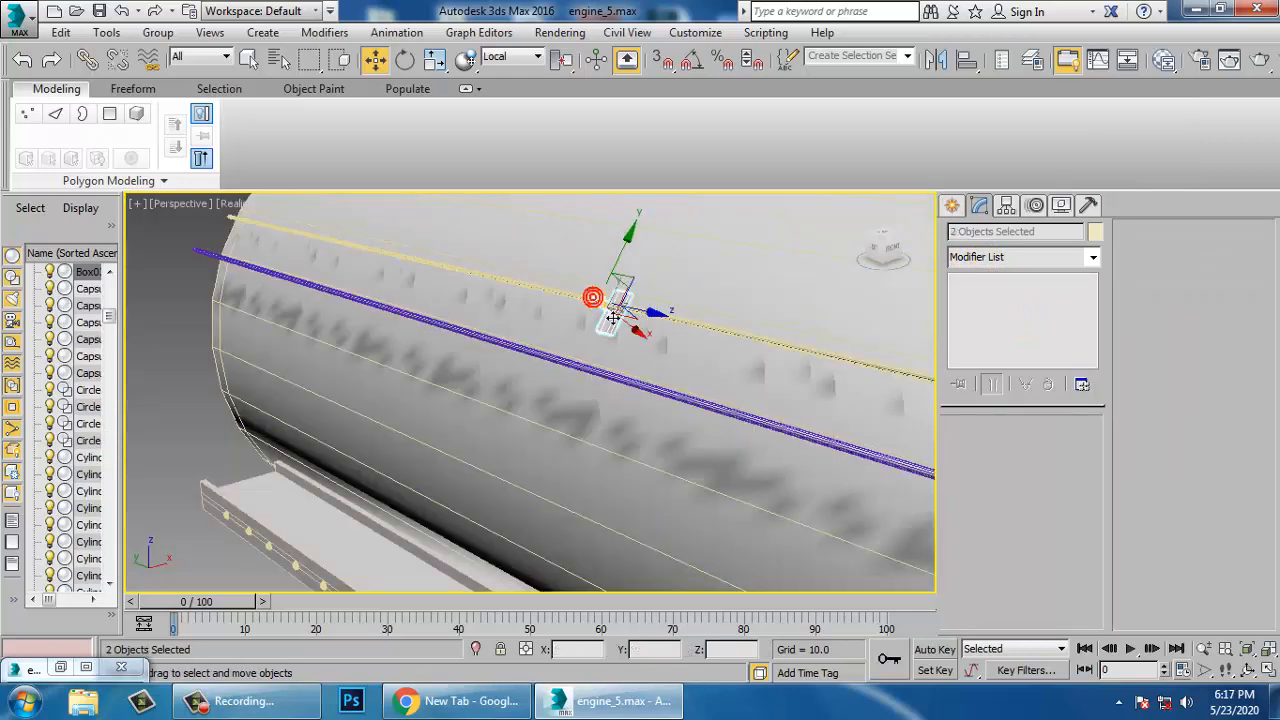
middle_click_drag(594, 297, 720, 389)
mouse_move(808, 426)
left_mouse_down()
mouse_move(722, 412)
mouse_move(707, 422)
left_mouse_up()
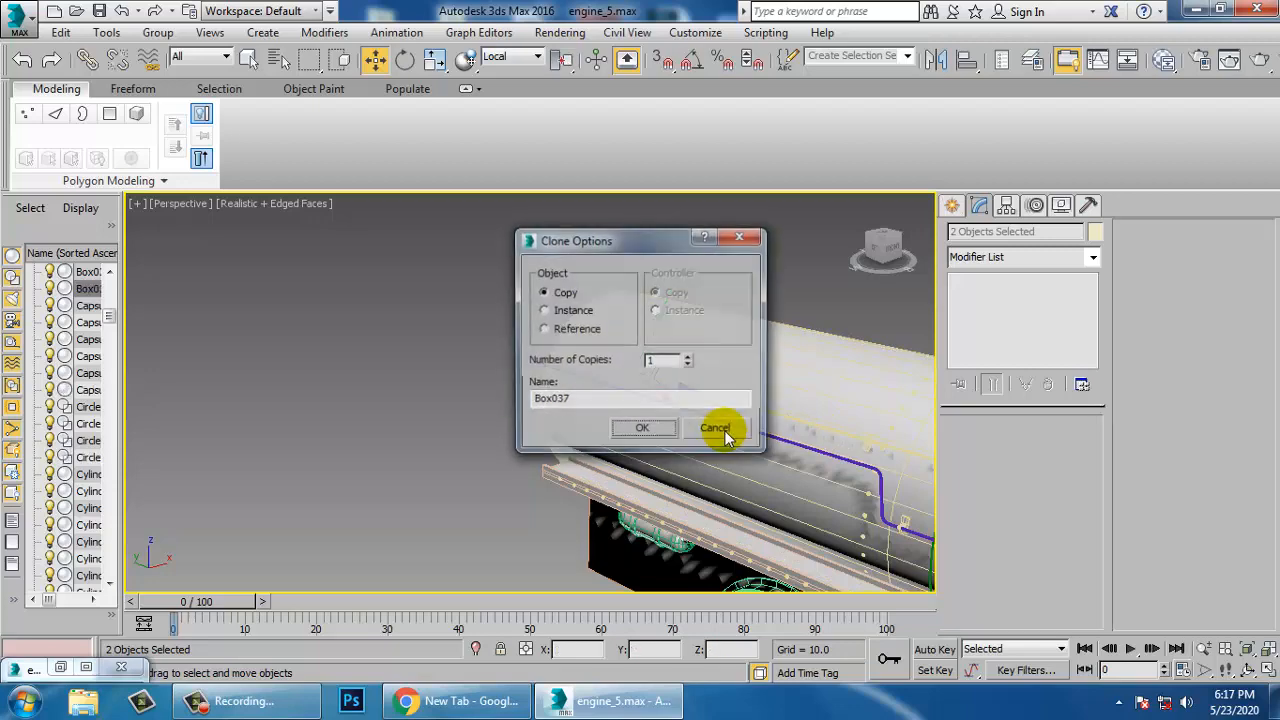
left_click(654, 430)
Examine the boiler and driving wheels, and compare the running gear with an enlarged view of the reference image
scroll(717, 417, "up", 8)
scroll(717, 417, "down", 8)
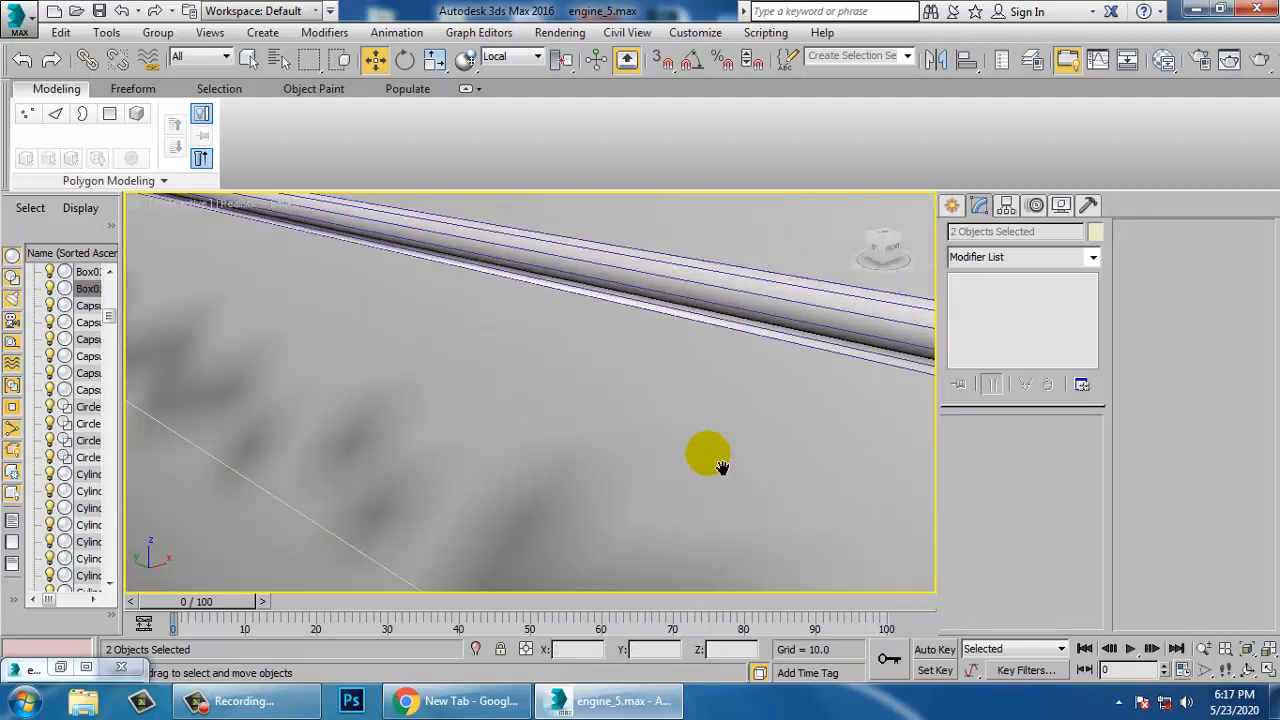
scroll(660, 420, "up", 2)
middle_click_drag(737, 481, 666, 428, "alt")
scroll(703, 415, "down", 8)
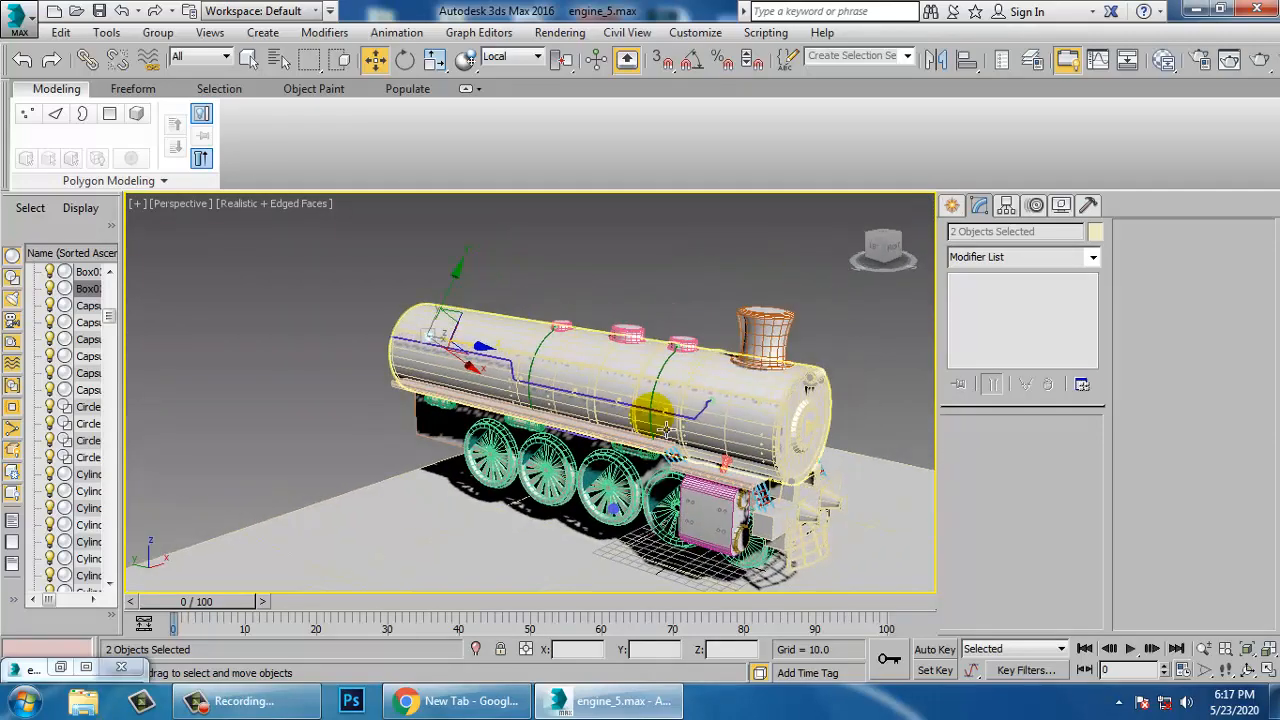
middle_click_drag(584, 423, 744, 484, "alt")
scroll(727, 484, "up", 10)
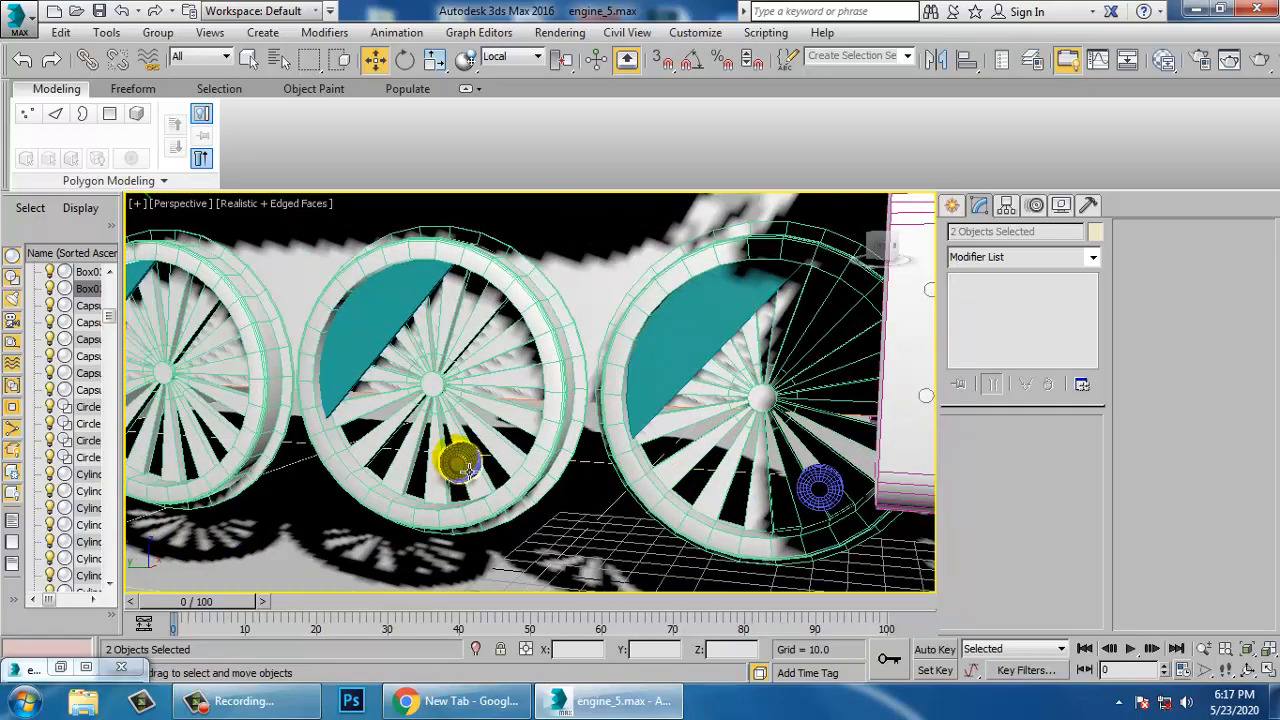
middle_click_drag(457, 457, 651, 449)
scroll(651, 449, "down", 3)
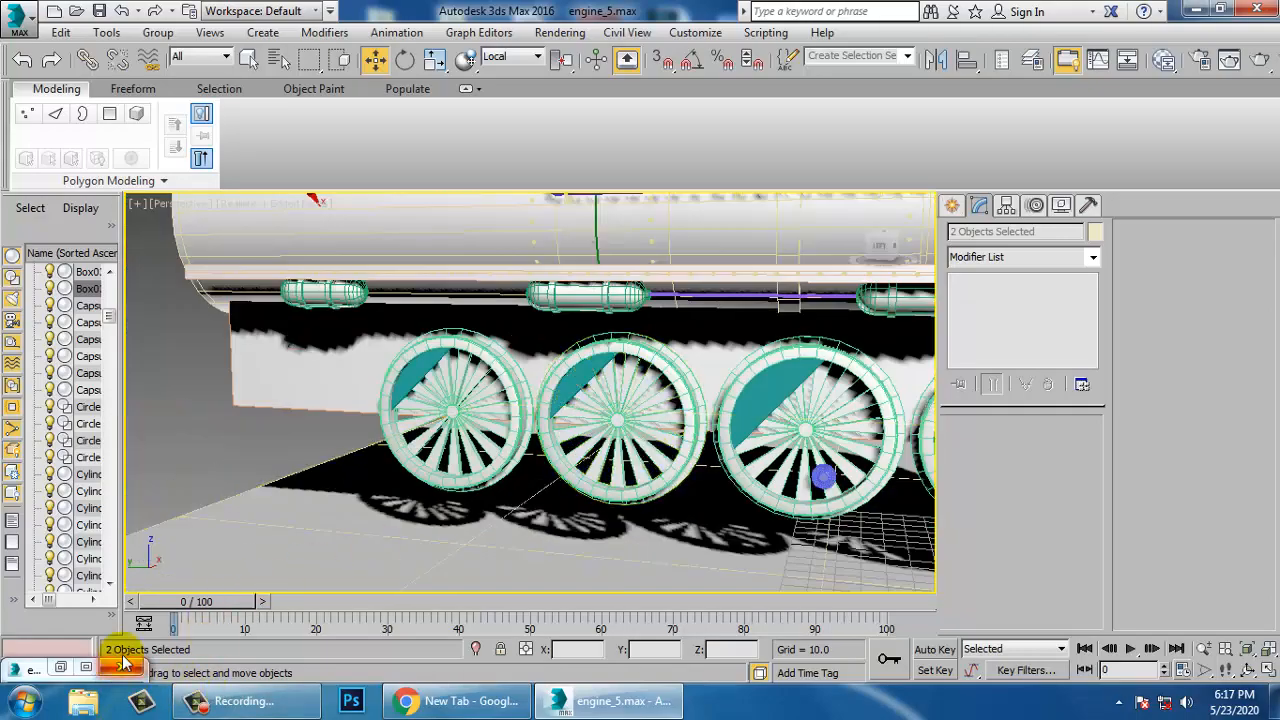
left_click(60, 668)
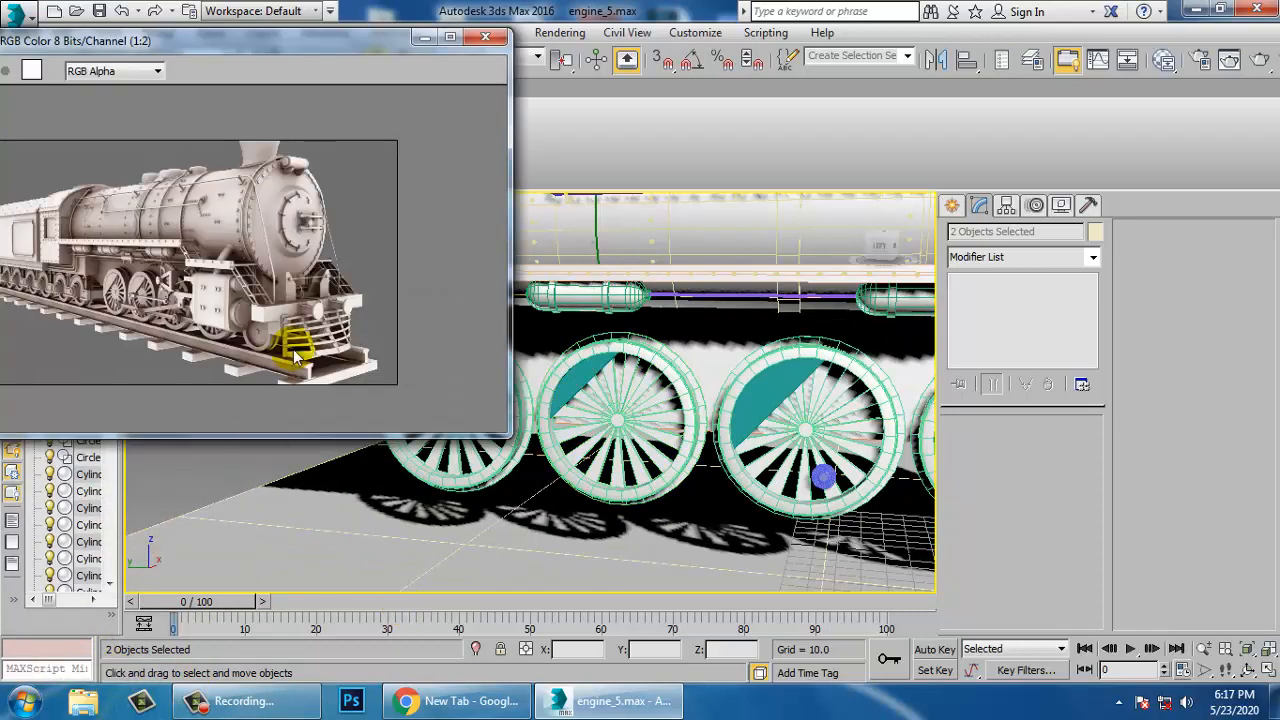
left_click(145, 362, "ctrl")
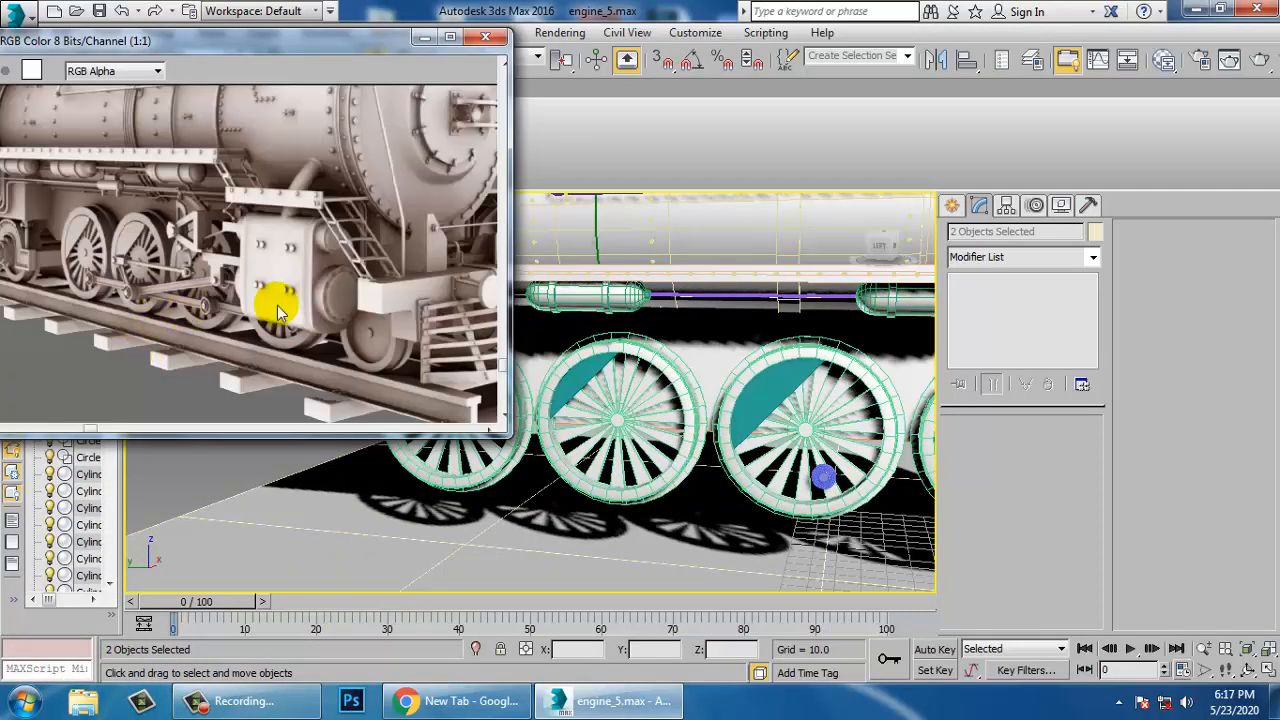
Copy the crank pin of the third driving wheel twice, placing the copies on the two wheels behind it
left_click(823, 475)
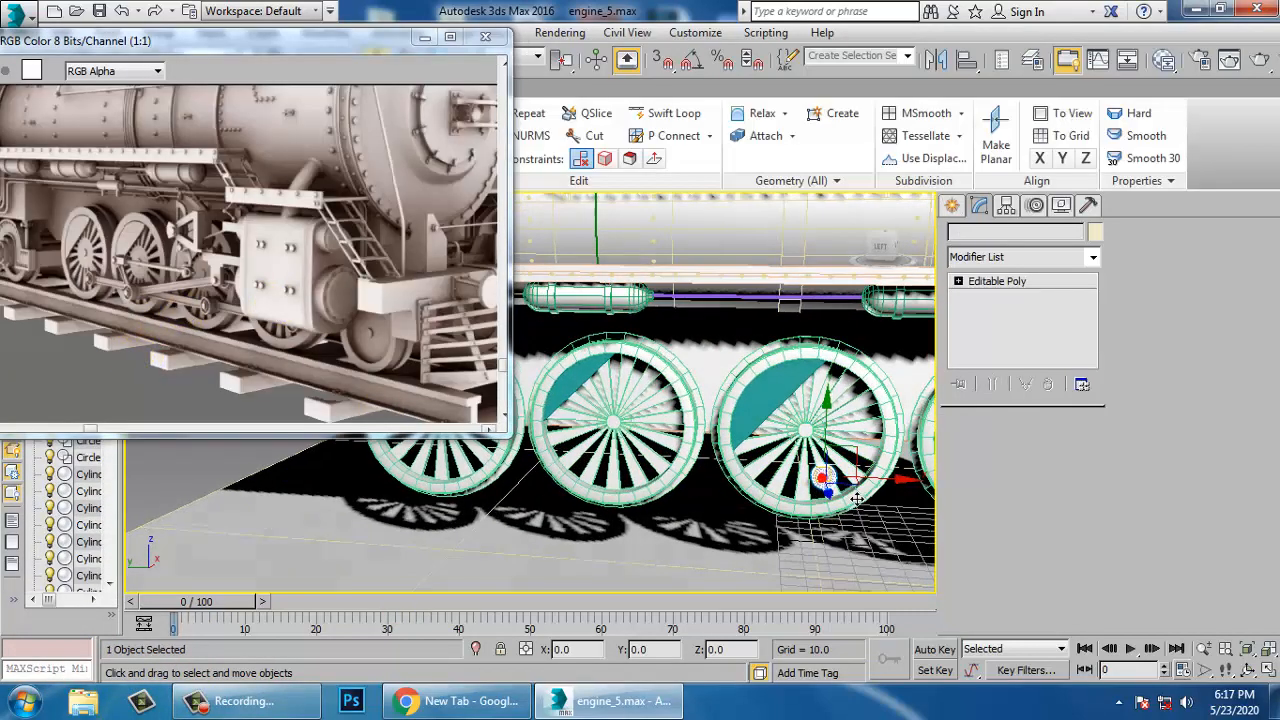
left_click_drag(906, 492, 714, 490)
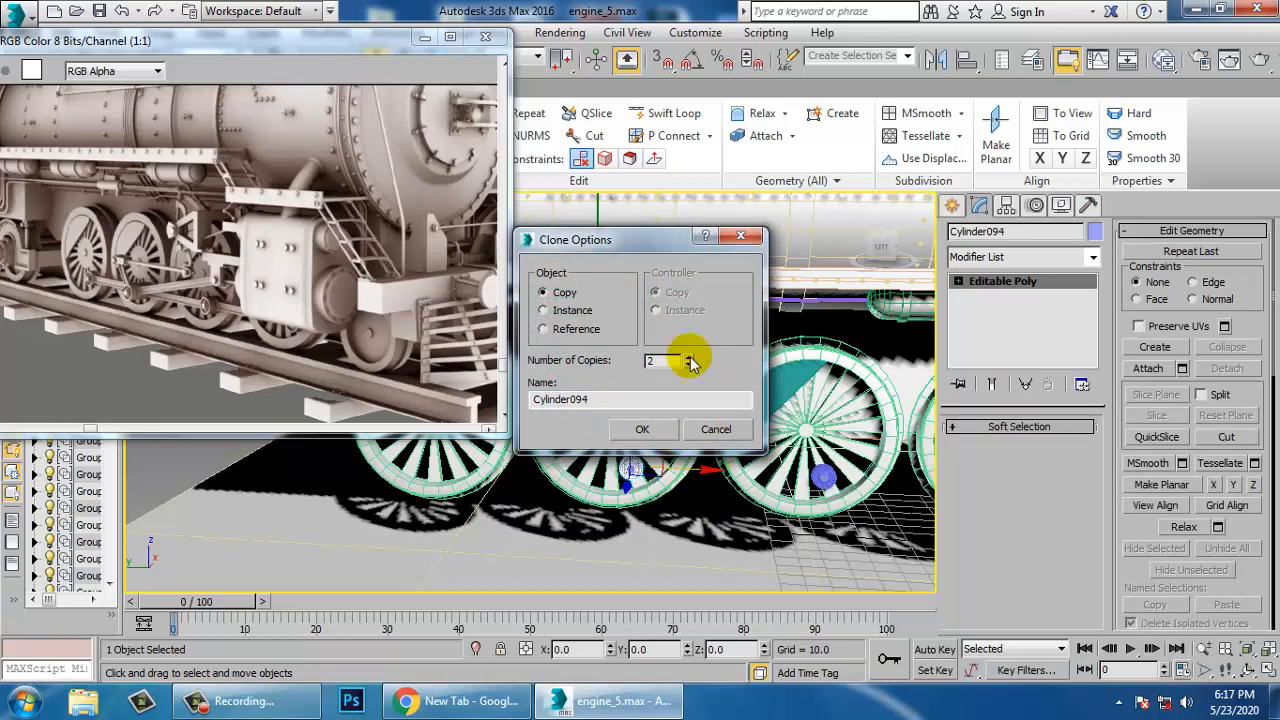
left_click(650, 436)
mouse_move(845, 449)
middle_mouse_down("alt")
mouse_move(869, 483)
mouse_move(709, 423)
middle_mouse_up("alt")
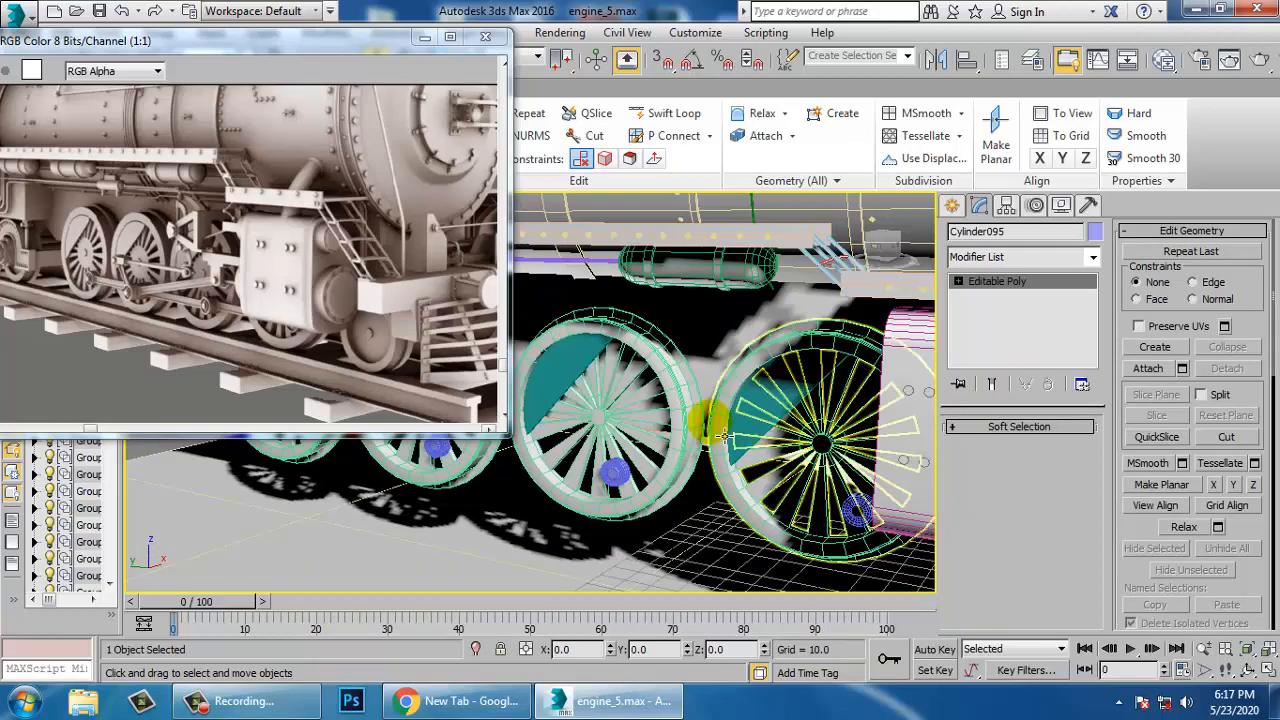
Select the crank pins of all four driving wheels together
middle_click_drag(484, 314, 513, 324)
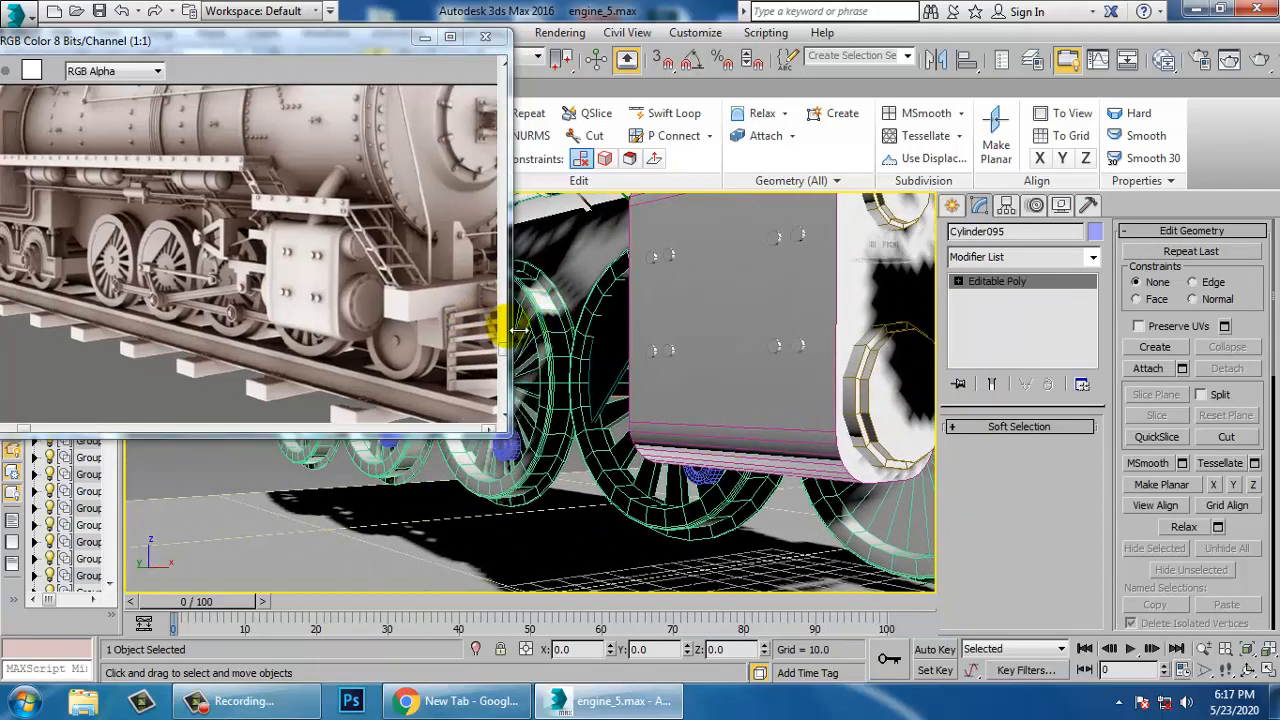
middle_click_drag(530, 390, 577, 389, "alt")
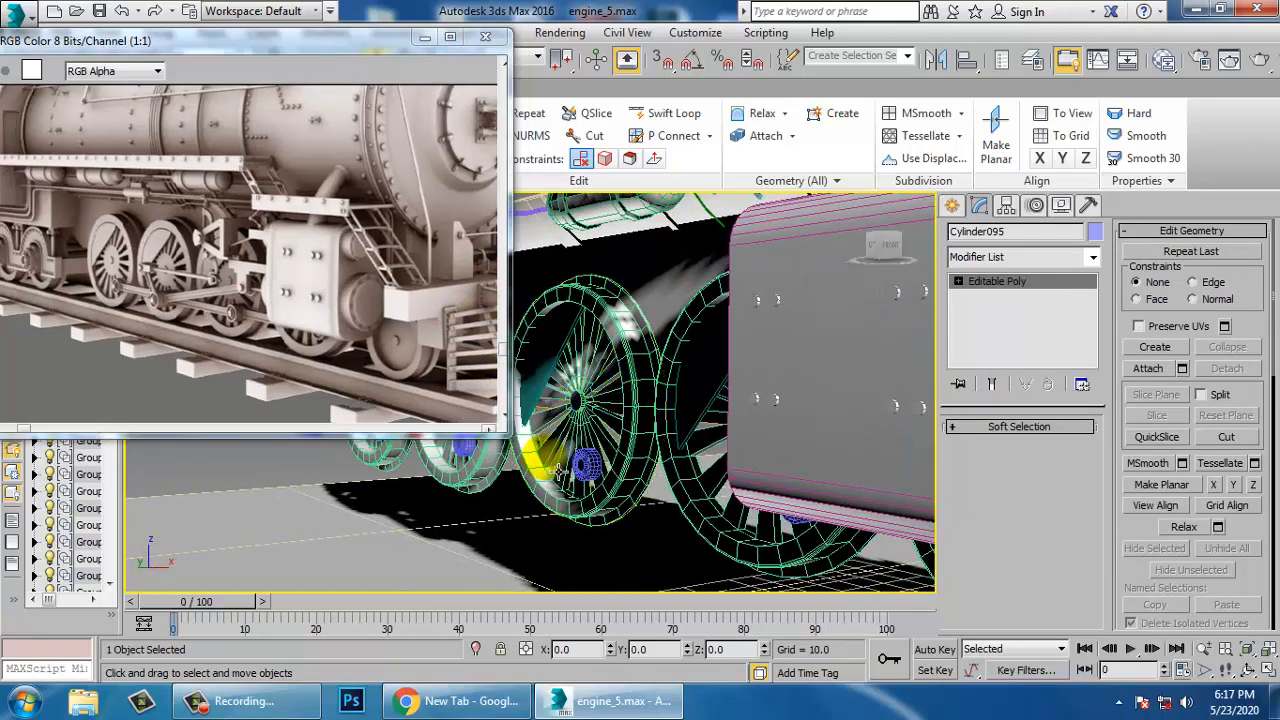
left_click(598, 470)
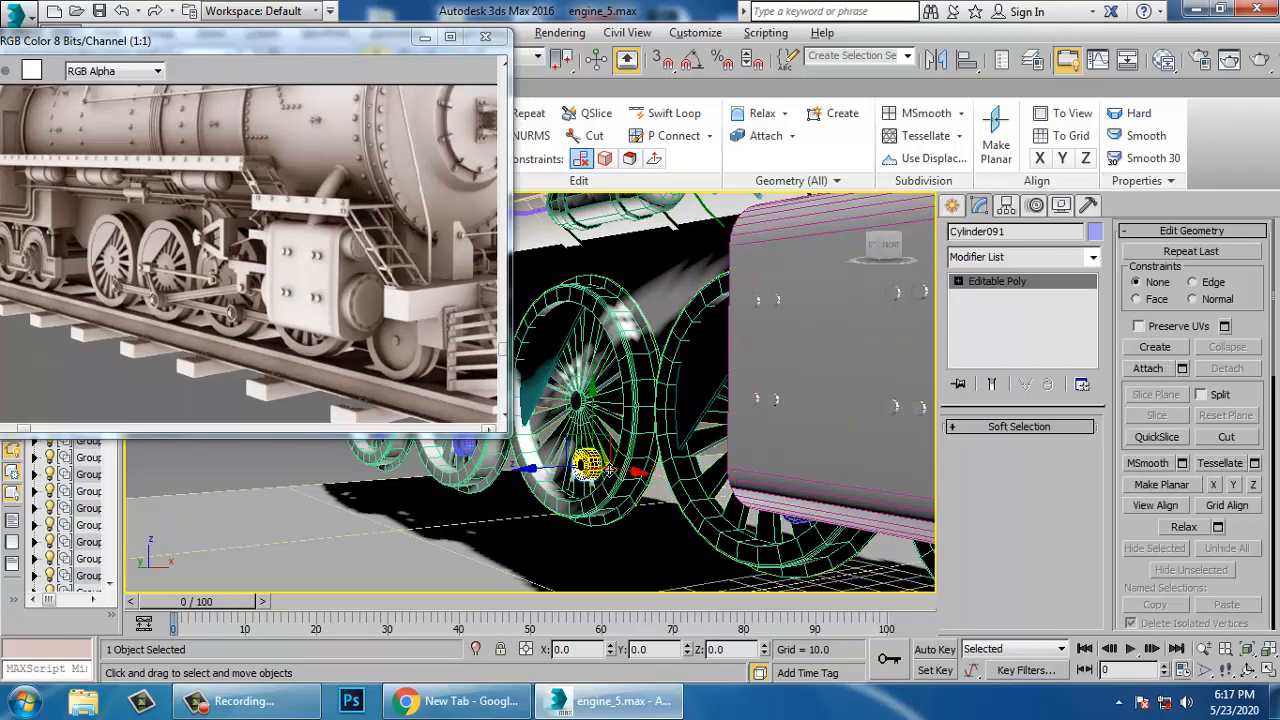
middle_click_drag(775, 512, 726, 455, "alt")
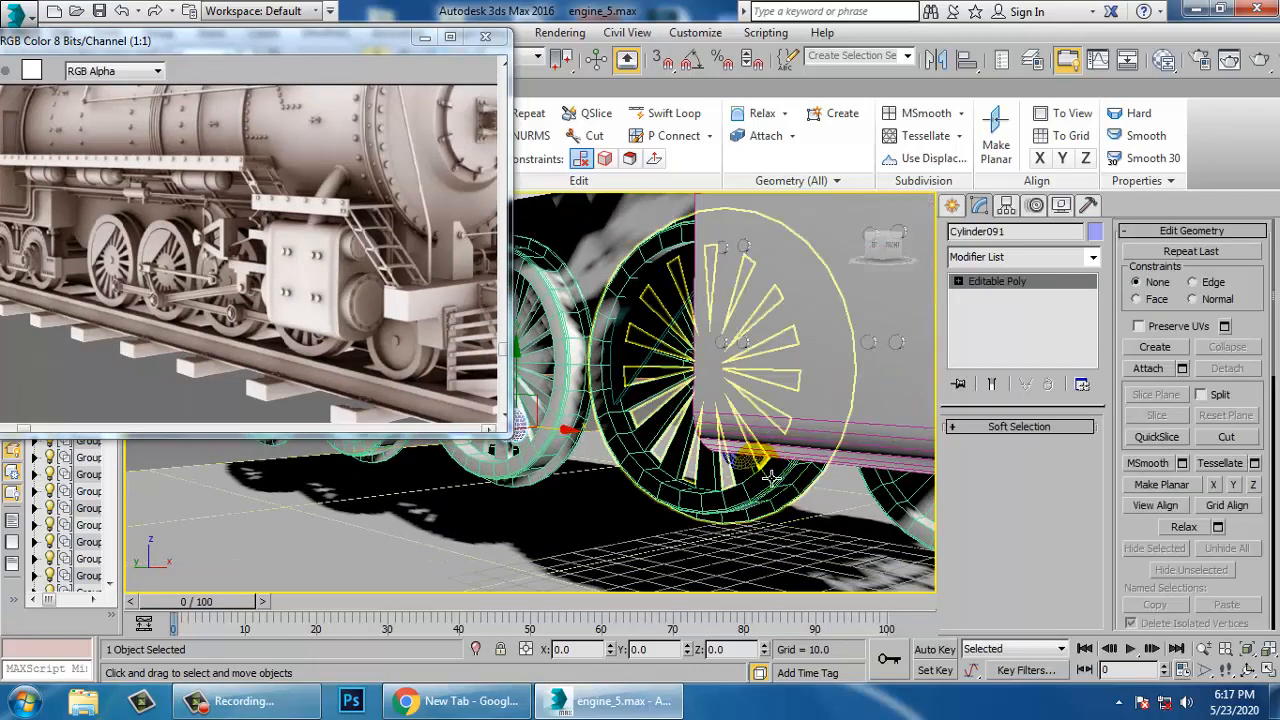
left_click(742, 453, "ctrl")
middle_click_drag(560, 466, 786, 506)
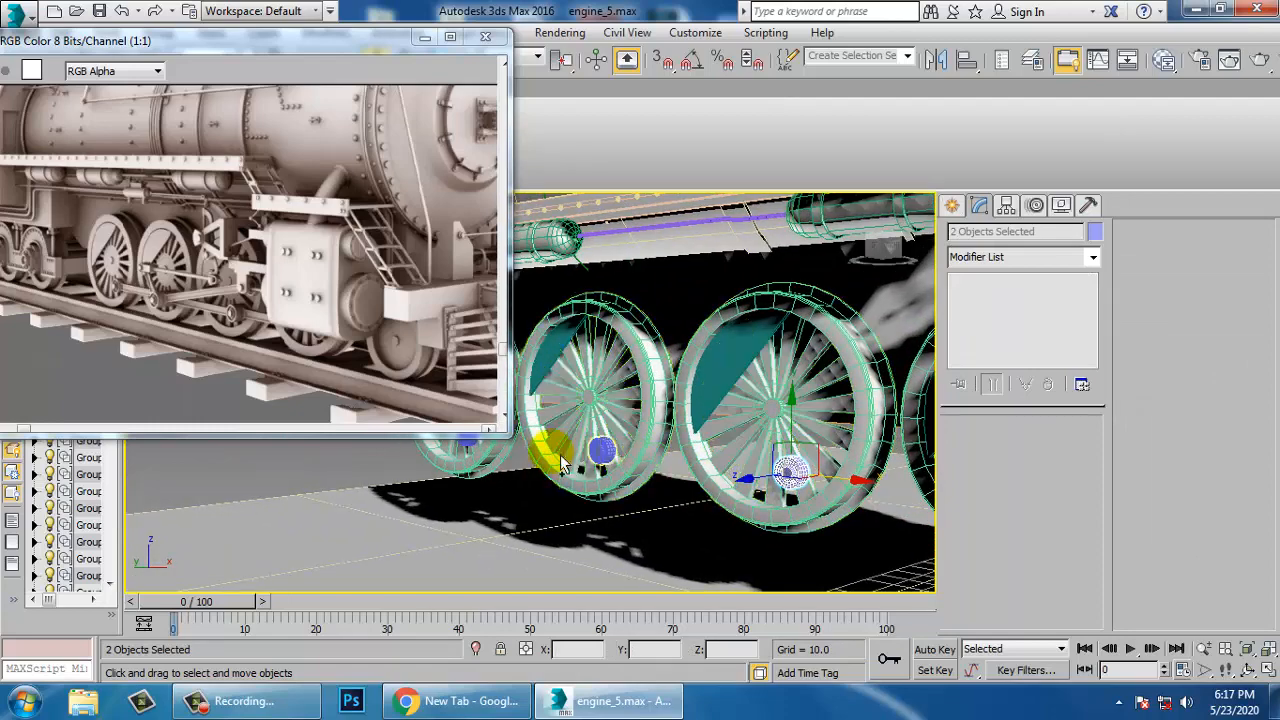
left_click(548, 460, "ctrl")
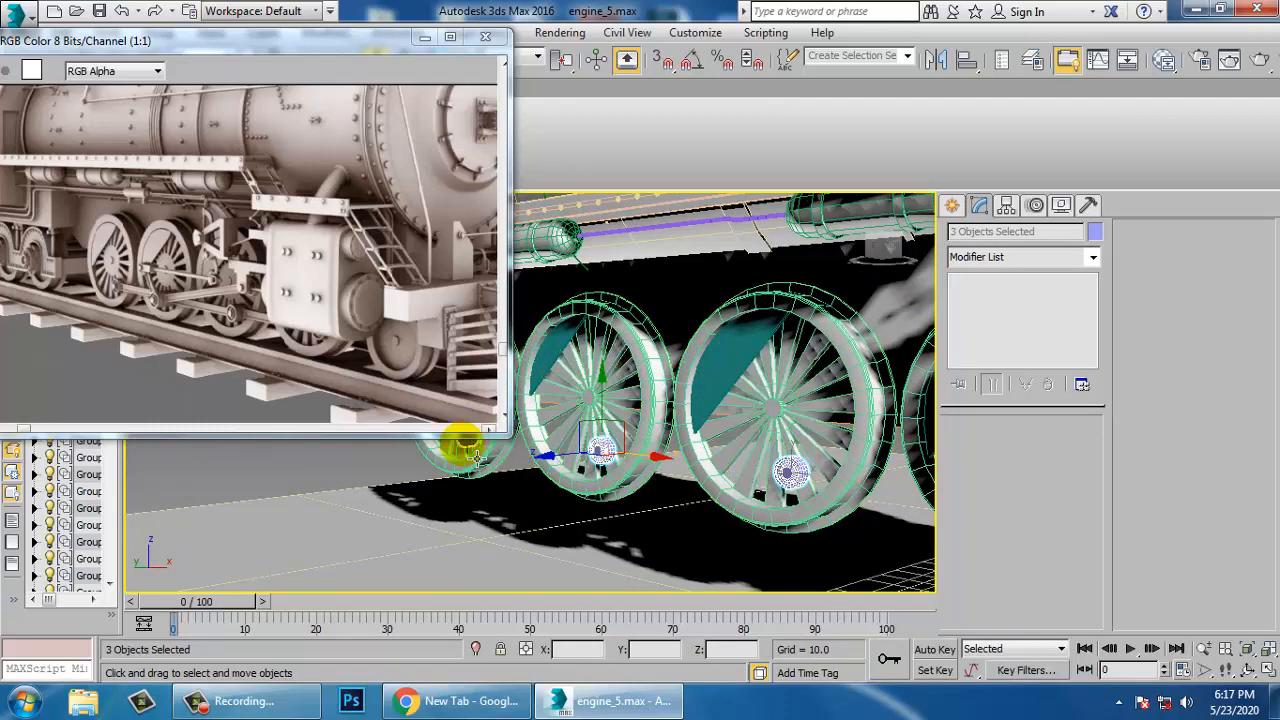
Examine how deep the four selected crank pins sit in the driving wheels, from the front and in perspective
key("alt+w")
middle_click(381, 512)
key("alt+w")
key("alt+w")
middle_click(766, 312)
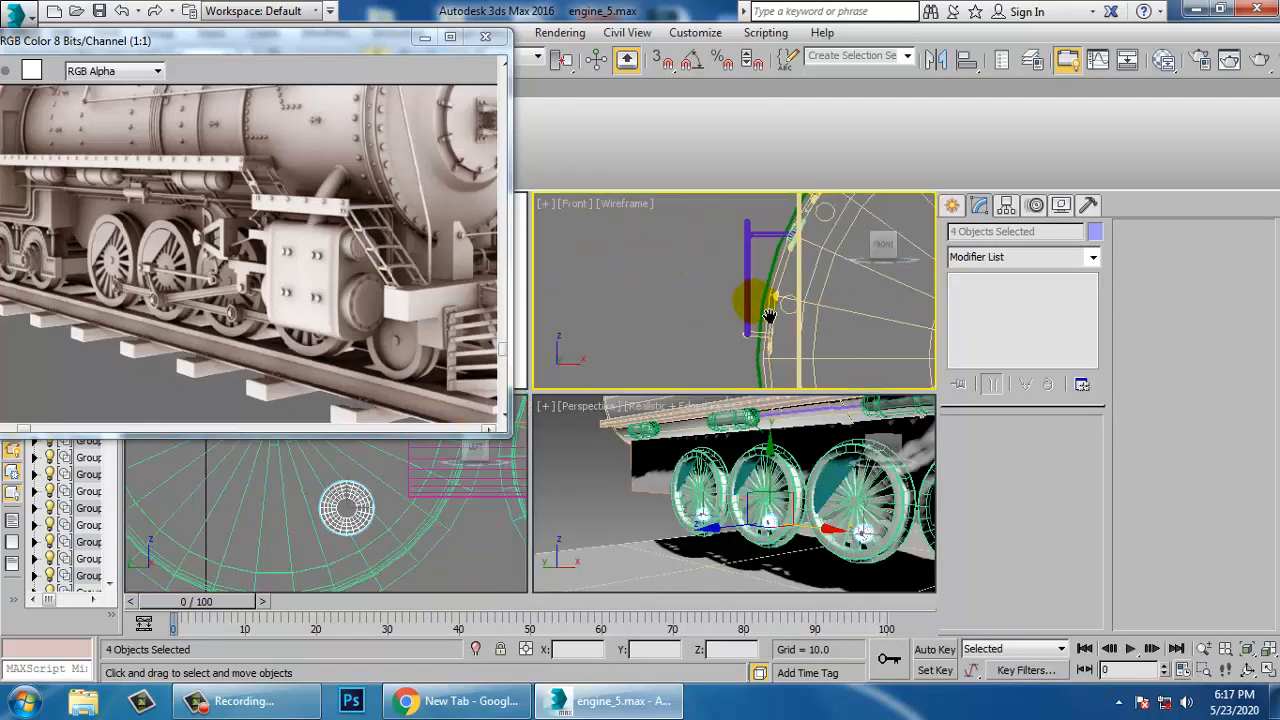
key("alt+w")
key("z")
middle_click_drag(683, 389, 673, 427, "alt")
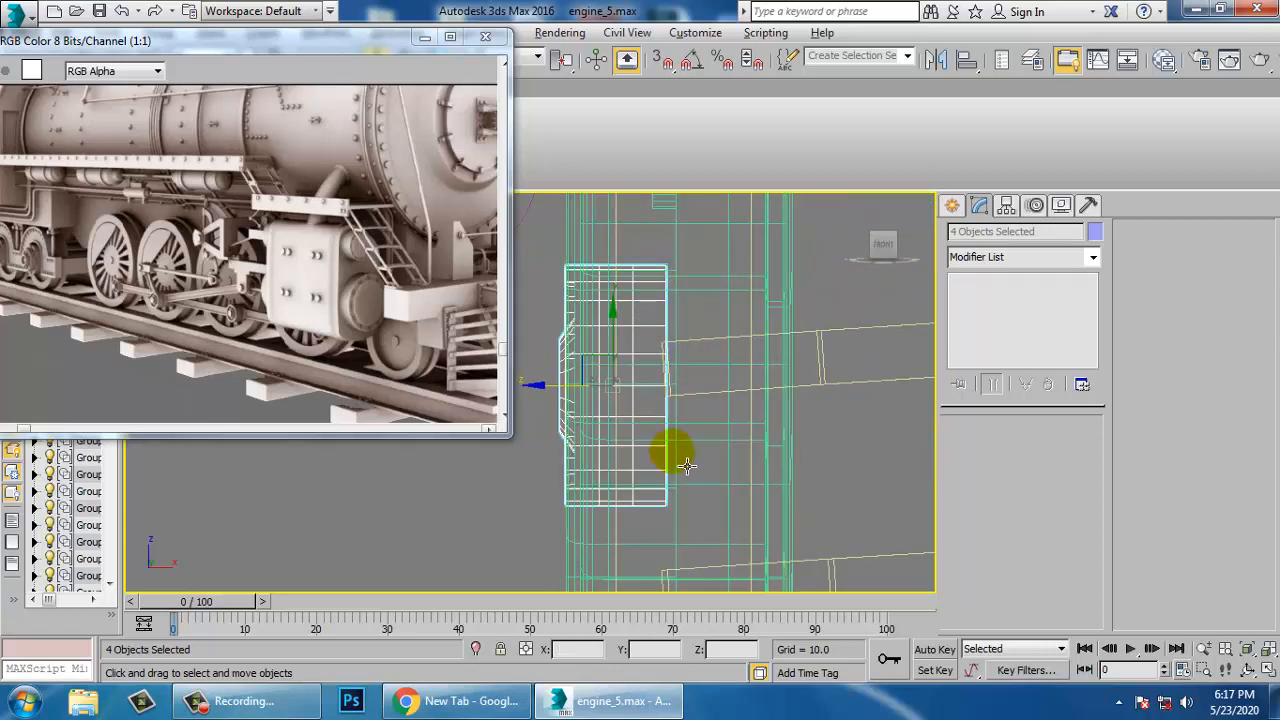
key("alt+w")
middle_click(680, 468)
key("alt+w")
scroll(749, 468, "up", 6)
scroll(768, 430, "down", 7)
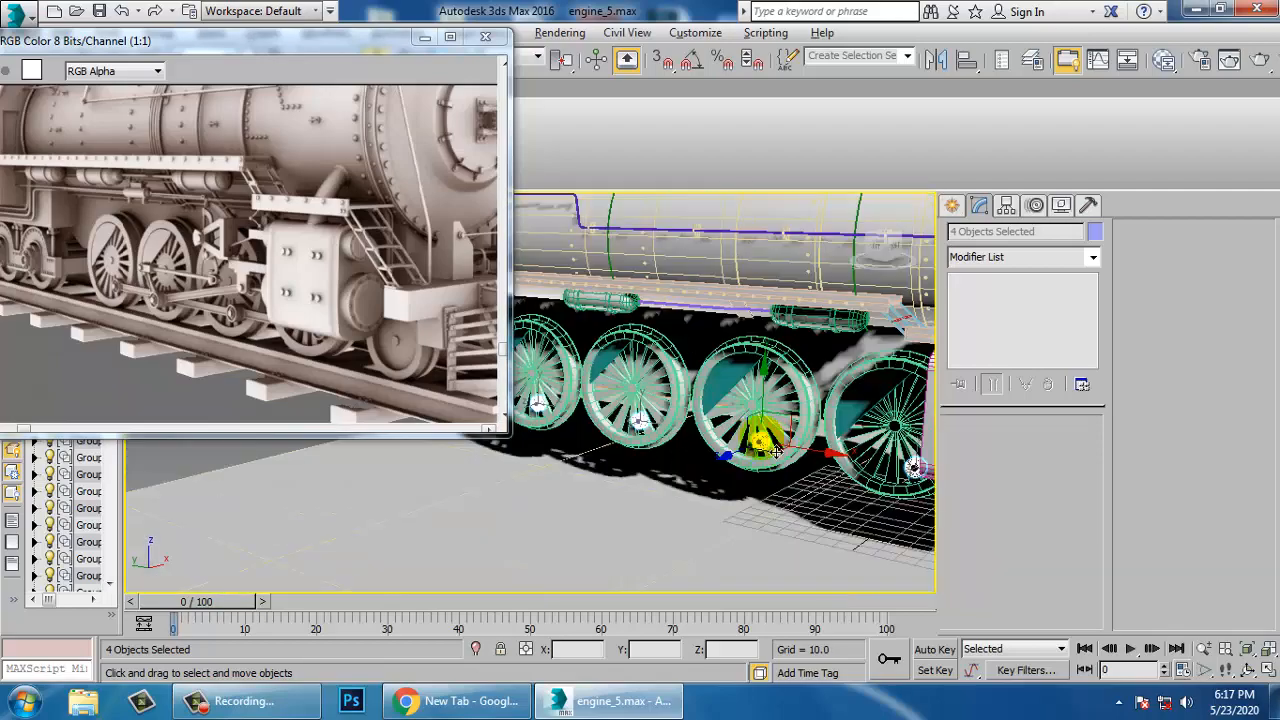
middle_click_drag(777, 452, 694, 443, "alt")
scroll(740, 440, "up", 6)
scroll(691, 443, "down", 7)
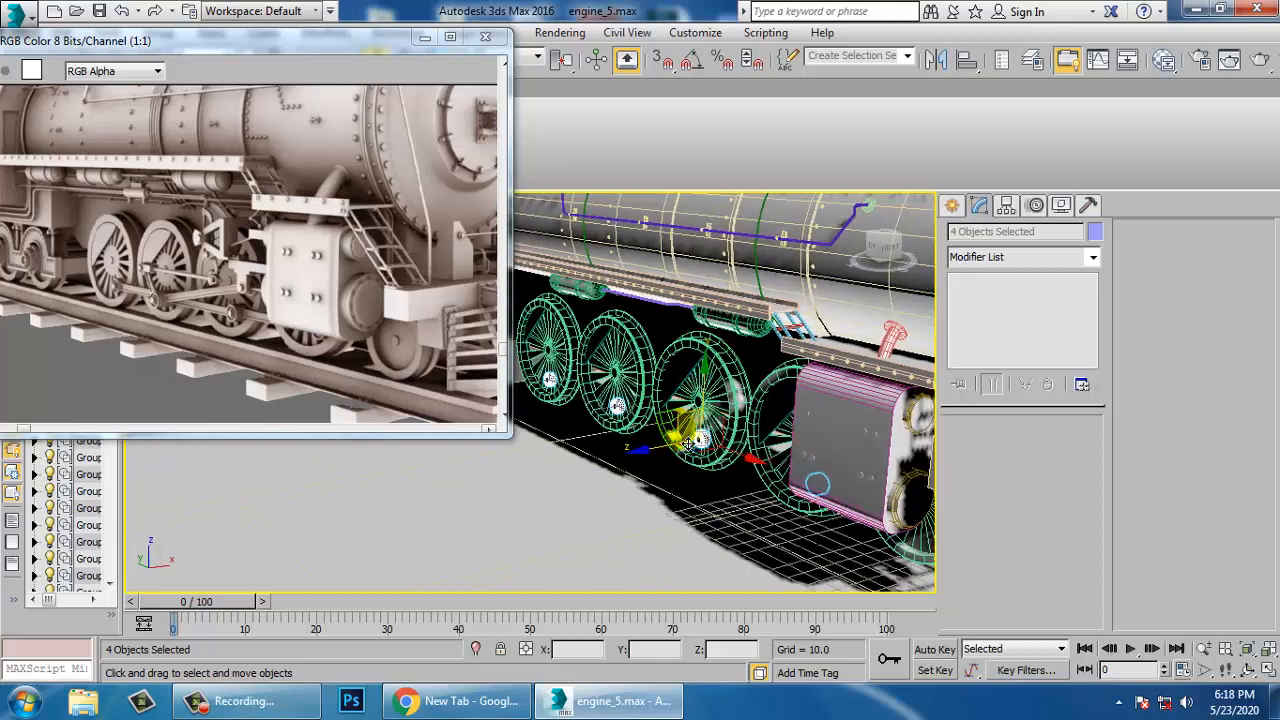
Convert the four selected crank pins to Editable Poly
scroll(700, 440, "up", 6)
scroll(743, 463, "down", 4)
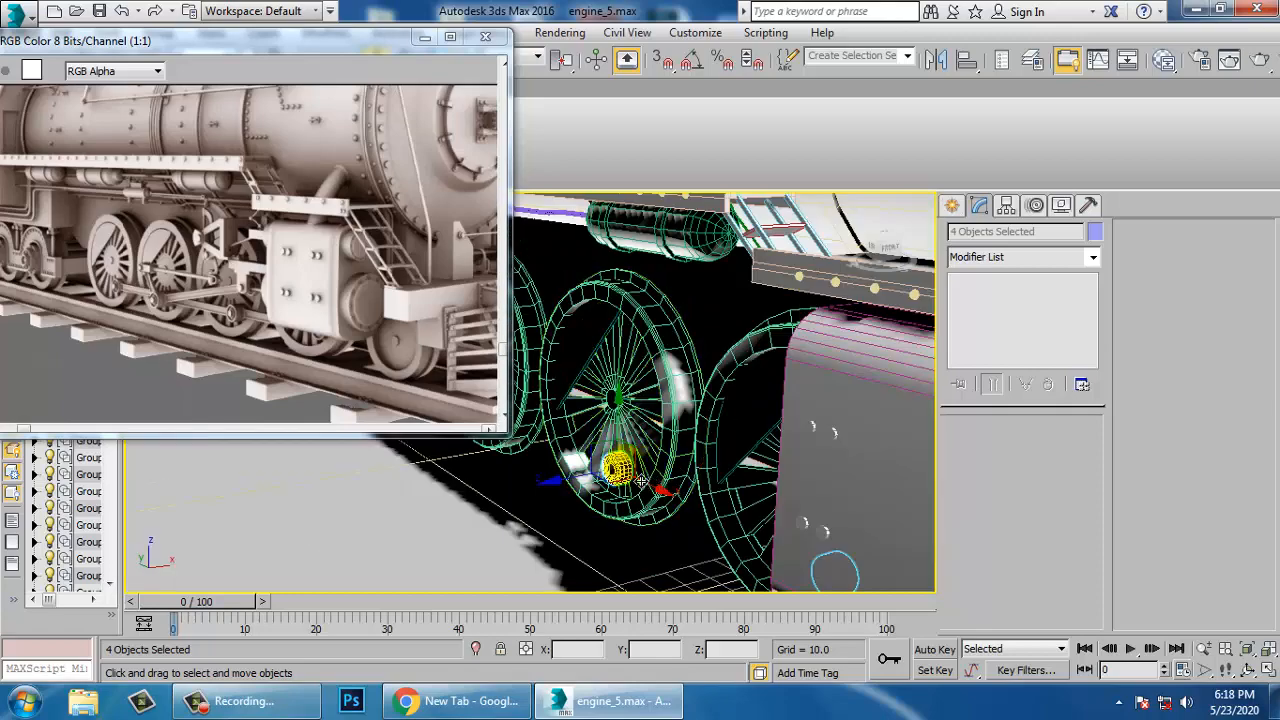
right_click(641, 483)
mouse_move(663, 651)
left_click(800, 634)
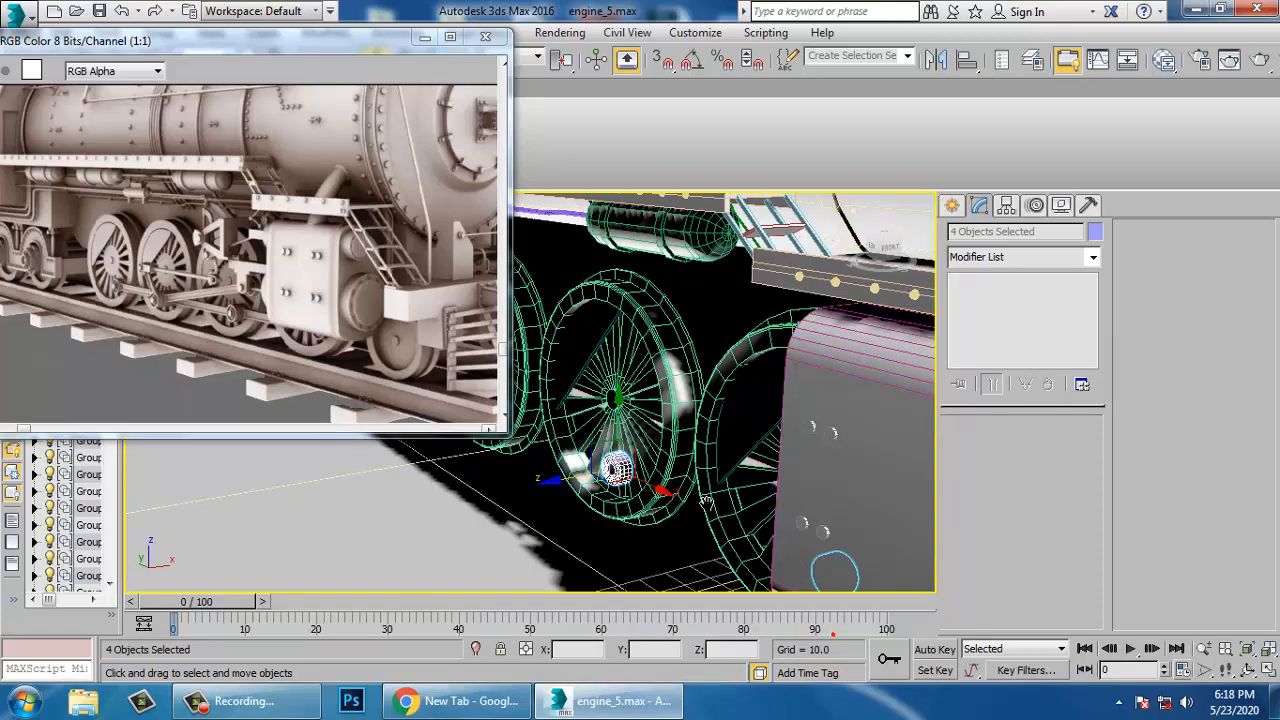
Attach the crank pins of the three rear driving wheels to the front driving wheel's pin, making one object
scroll(706, 501, "up", 8)
scroll(677, 453, "down", 10)
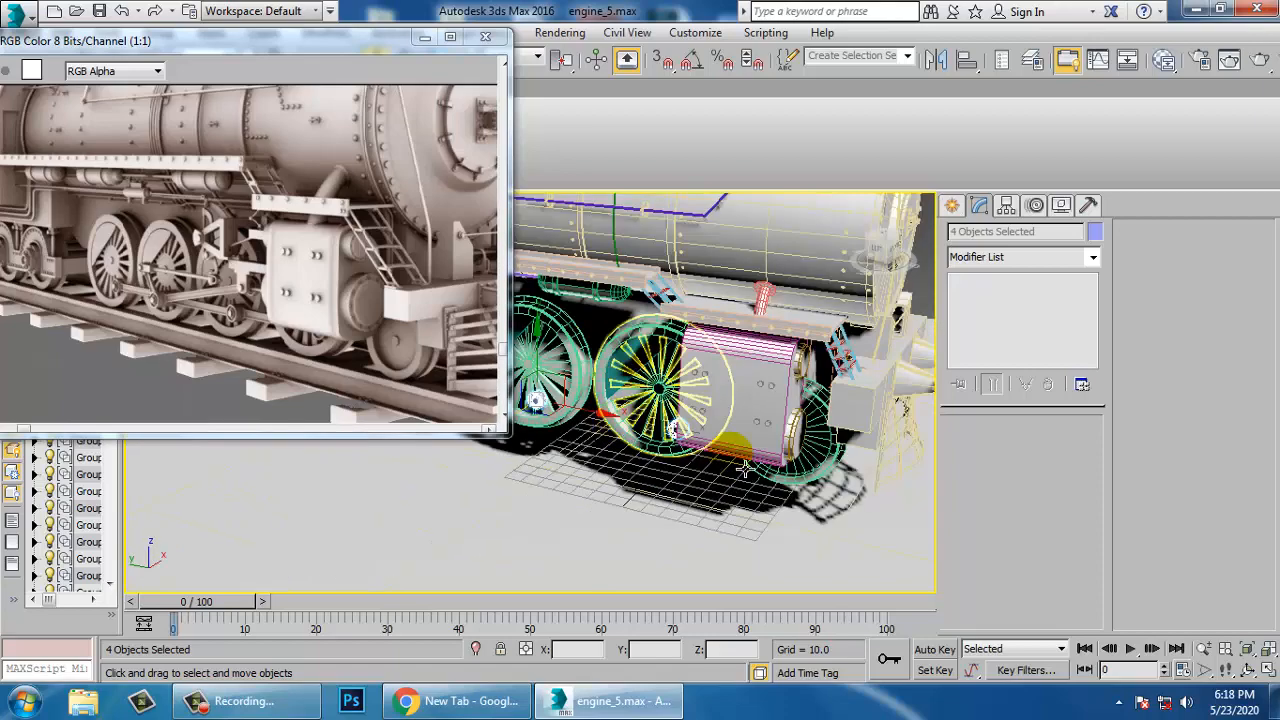
left_click(698, 432)
left_click(679, 430)
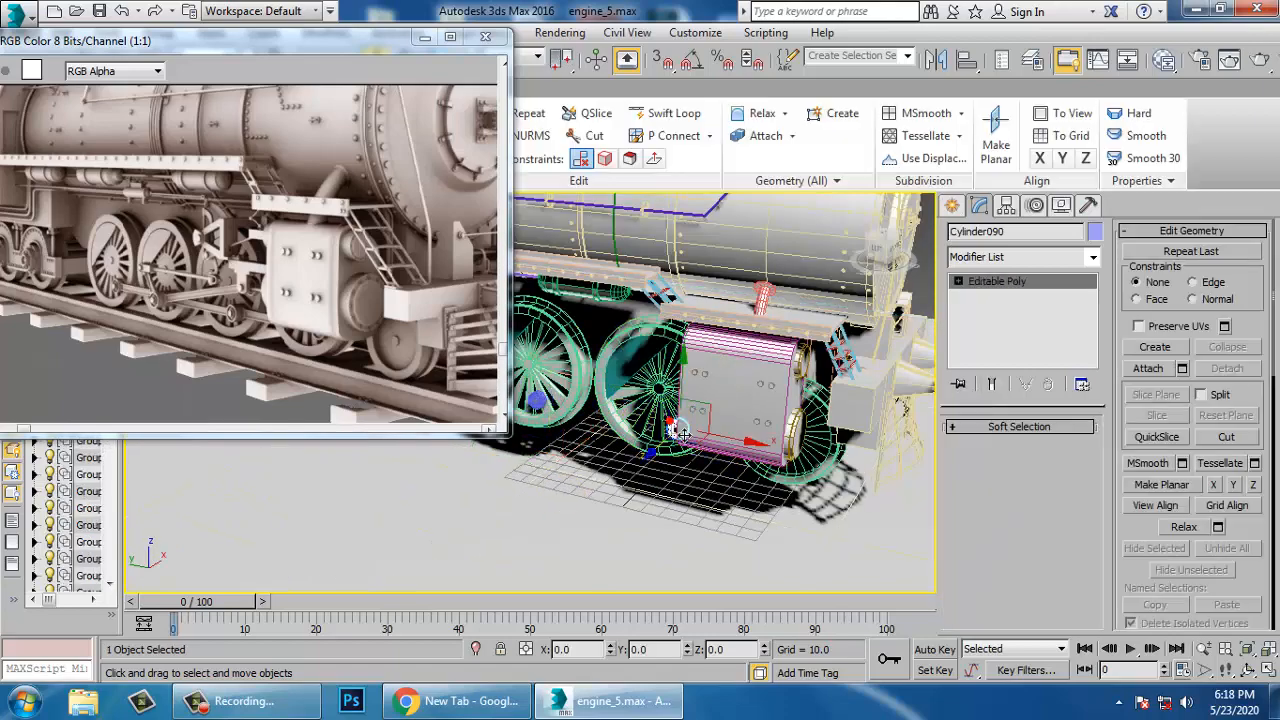
left_click_drag(270, 42, 122, 42)
scroll(640, 400, "up", 5)
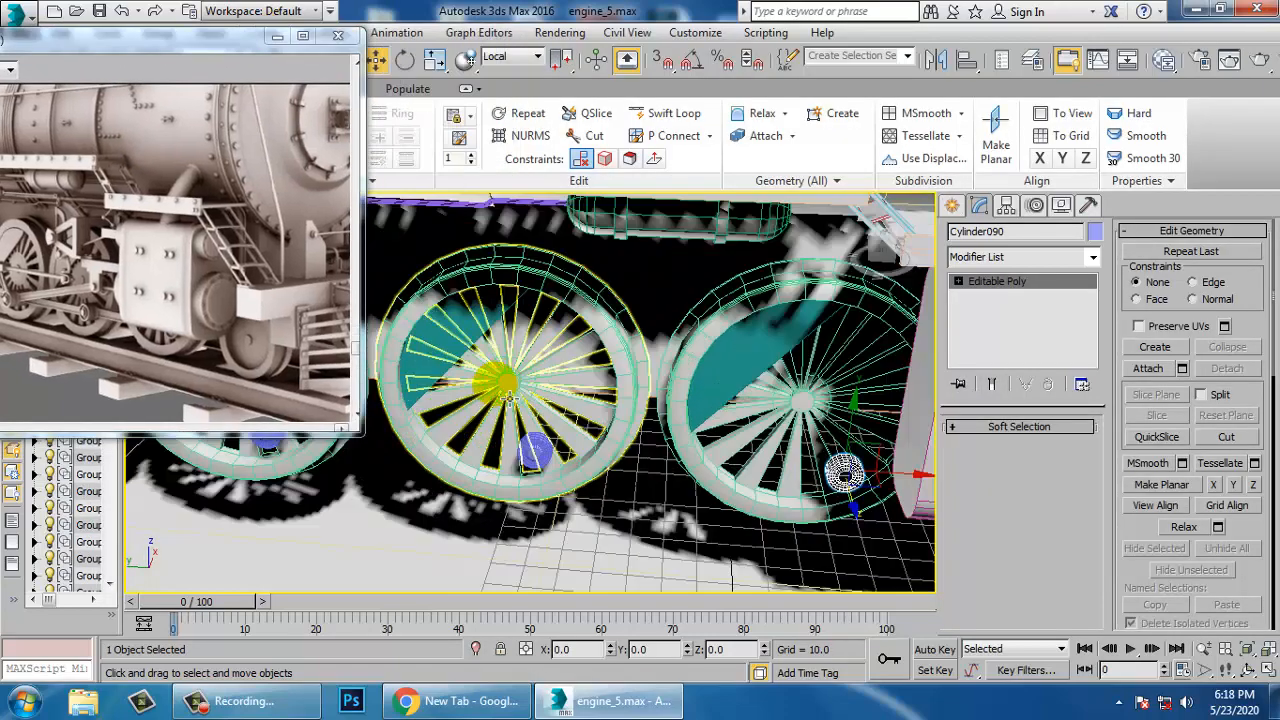
left_click(1145, 369)
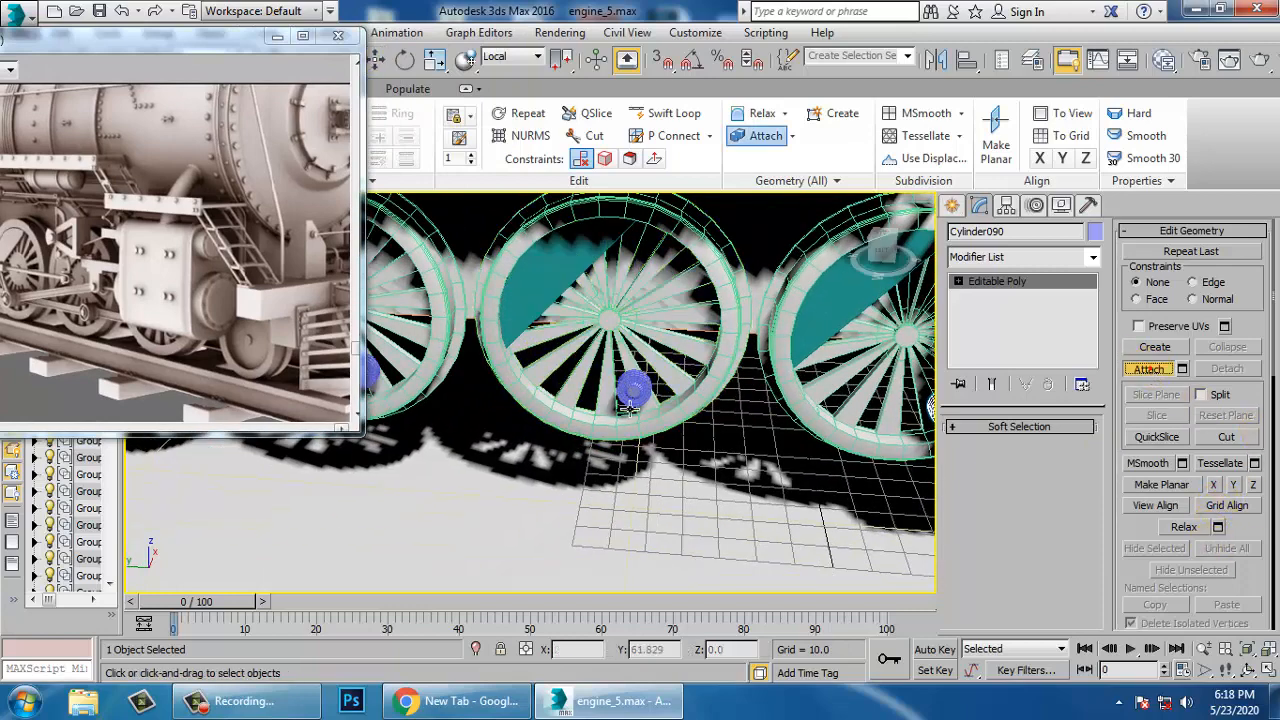
middle_click_drag(645, 398, 750, 425, "alt")
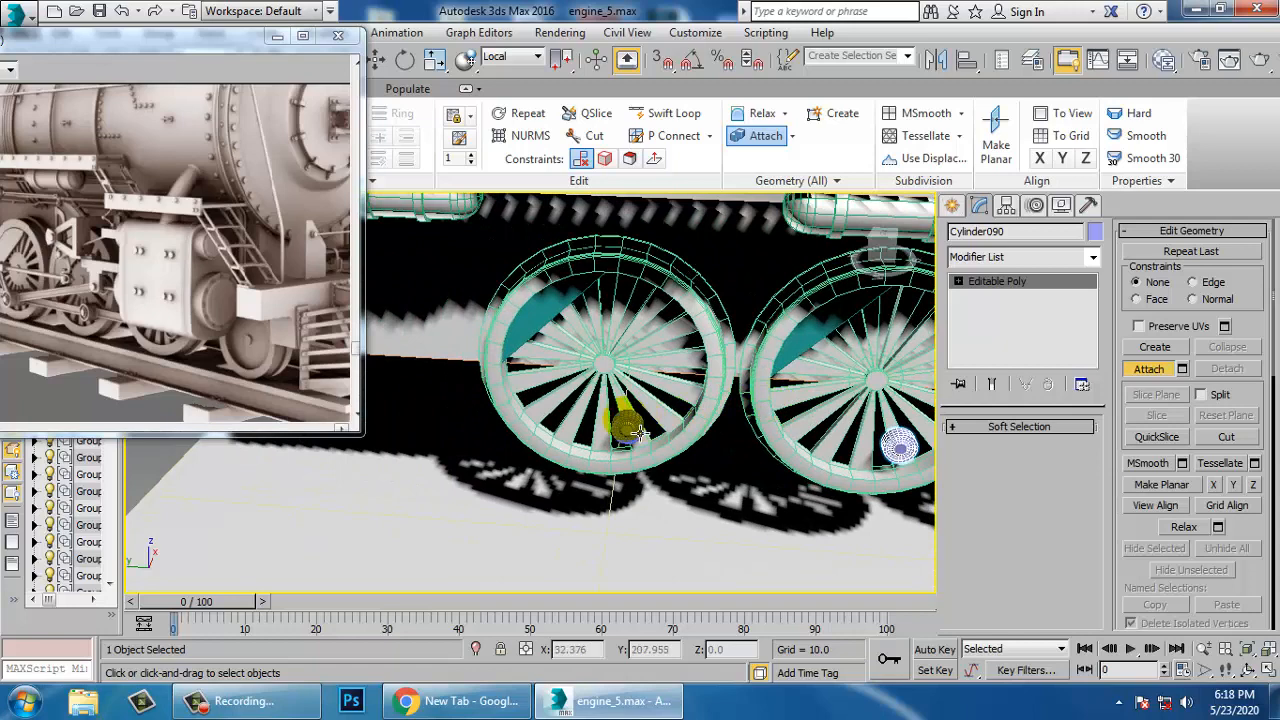
key("w")
key("alt+w")
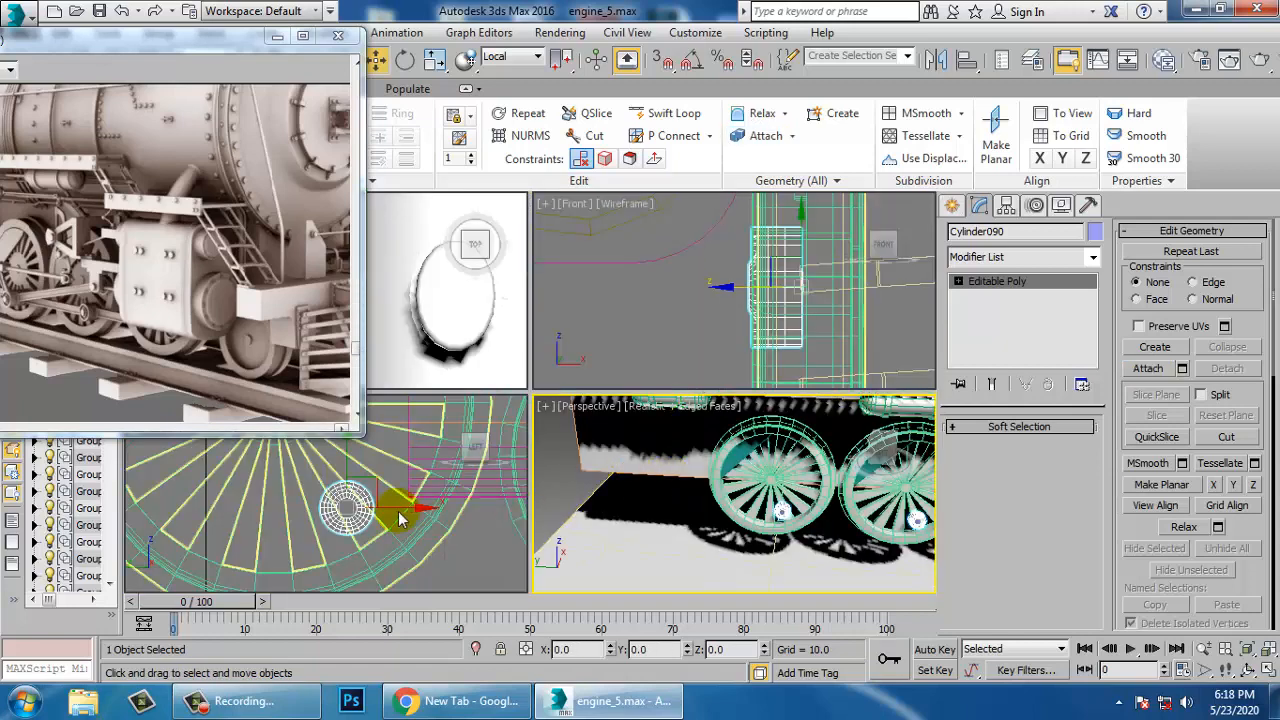
Move the inner end vertices of the attached crank pins deeper into the wheels in the front view
middle_click(801, 299)
key("alt+w")
middle_click_drag(735, 289, 767, 301)
key("1")
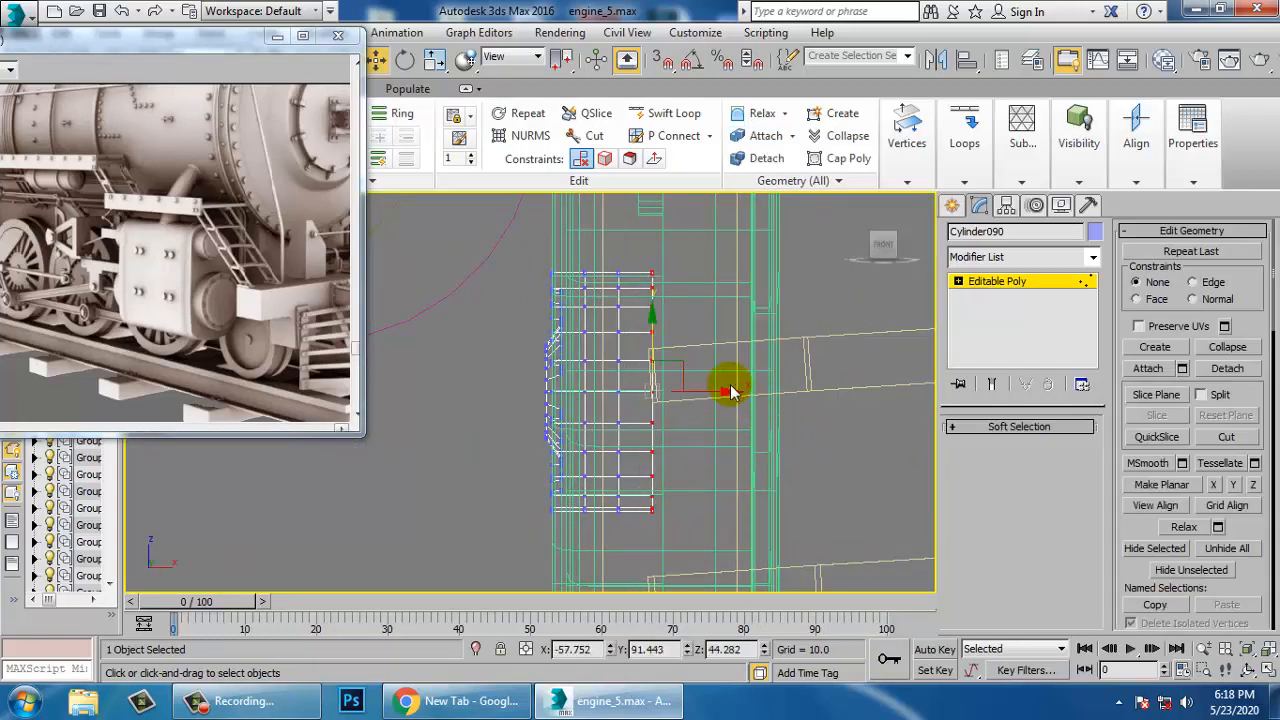
left_click(982, 286)
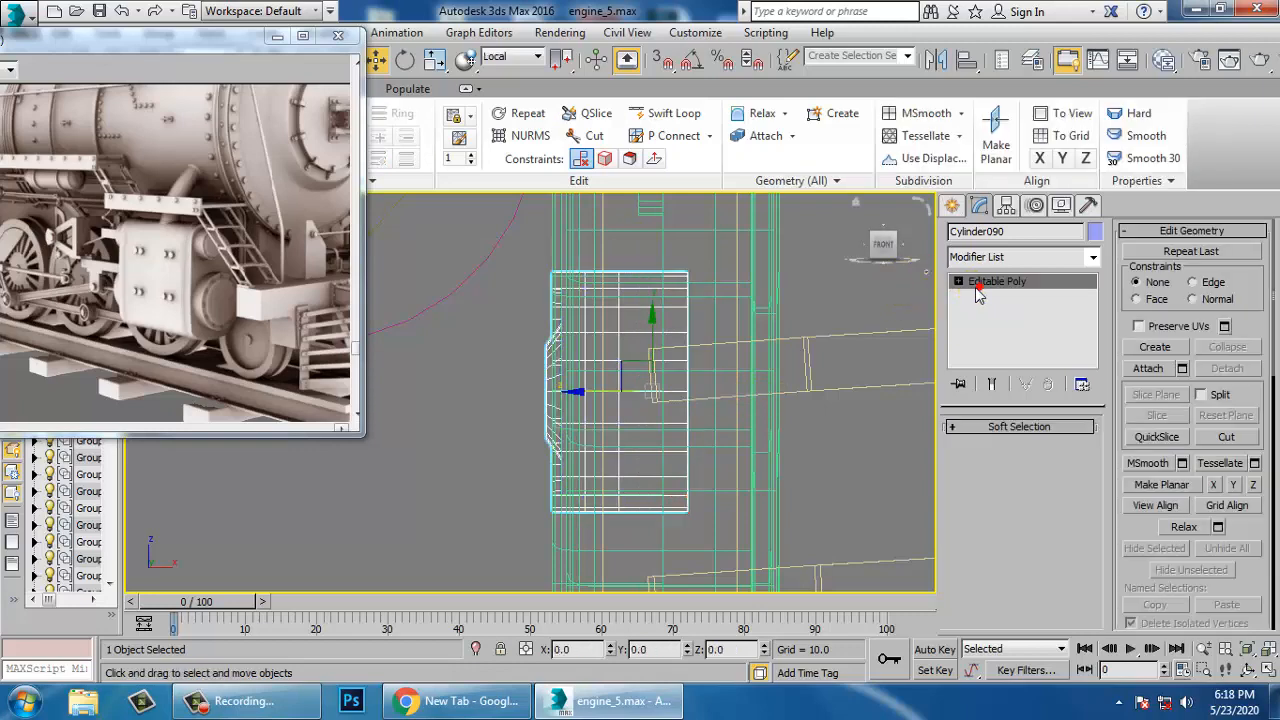
Move all the crank pins' vertices except the inner end row outward from the wheels, to about X -63.0
key("1")
left_click_drag(484, 234, 640, 519)
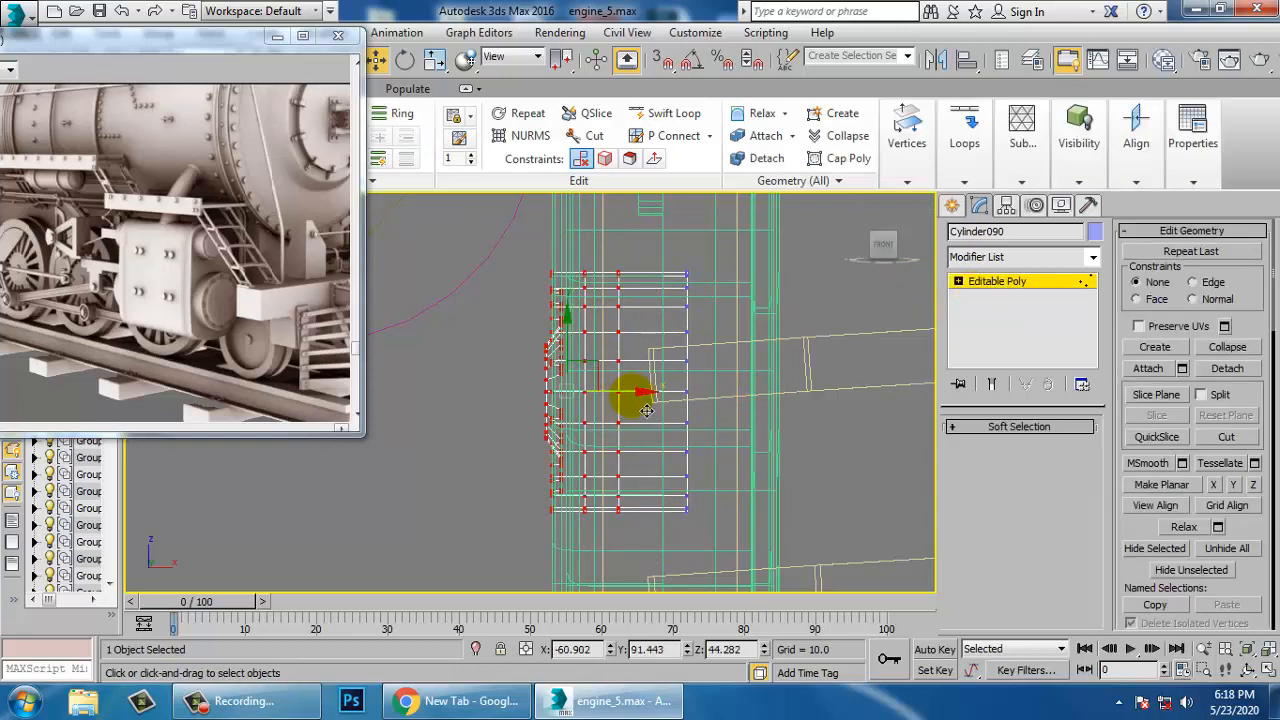
left_click_drag(647, 410, 640, 410)
key("alt+w")
middle_click(663, 477)
key("alt+w")
middle_click_drag(650, 470, 683, 445)
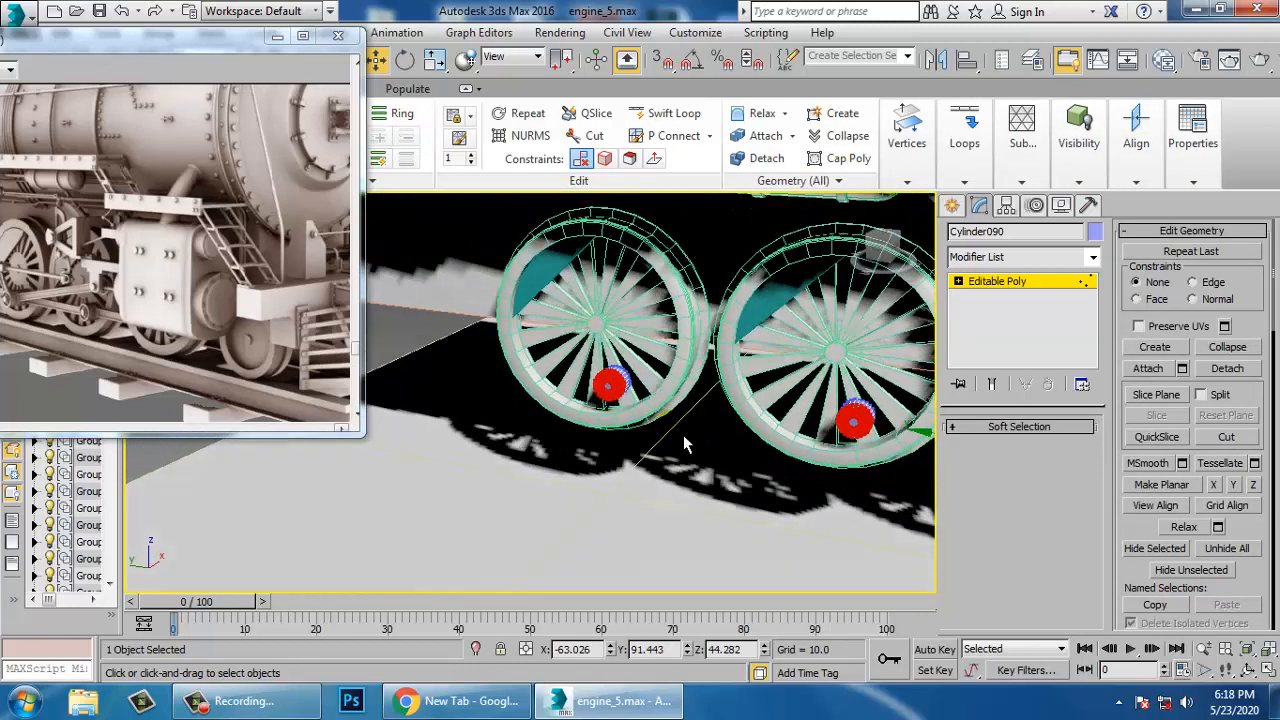
Examine the lengthened crank pins up close and compare them with the rod joints in the reference image
scroll(676, 412, "down", 2)
scroll(674, 408, "up", 4)
scroll(795, 405, "down", 5)
middle_click_drag(791, 414, 738, 405, "alt")
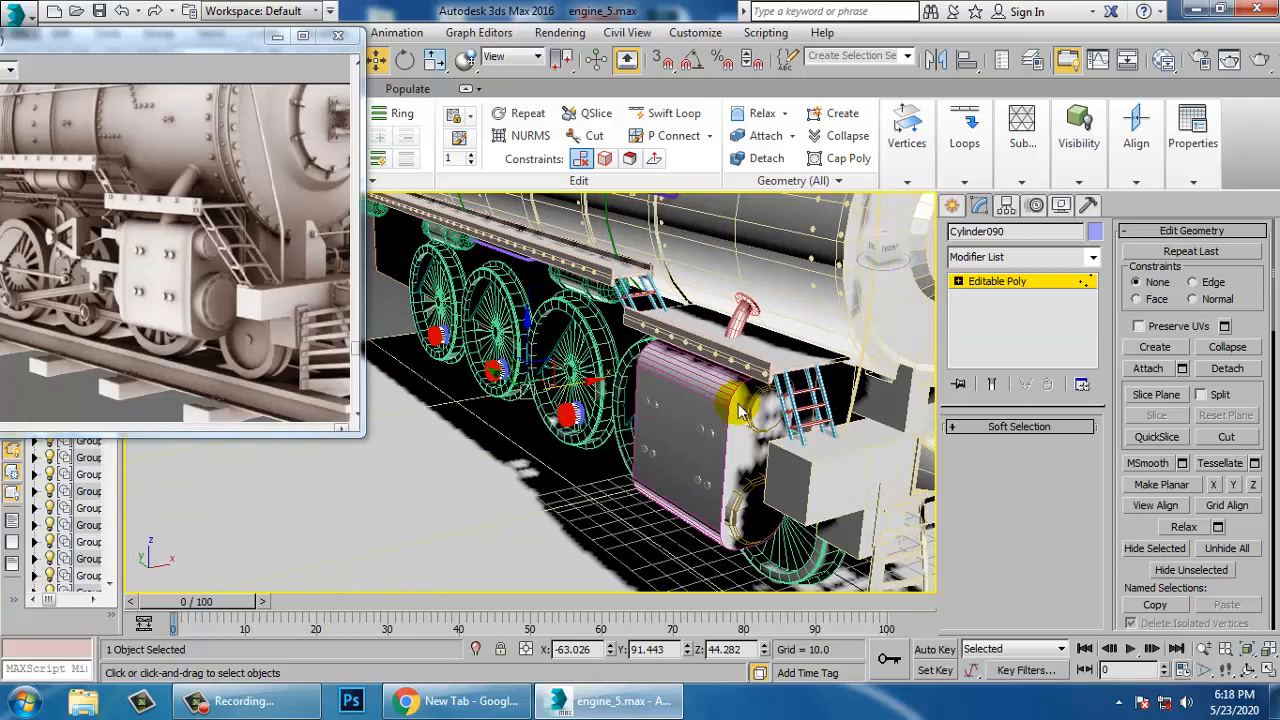
scroll(572, 416, "up", 5)
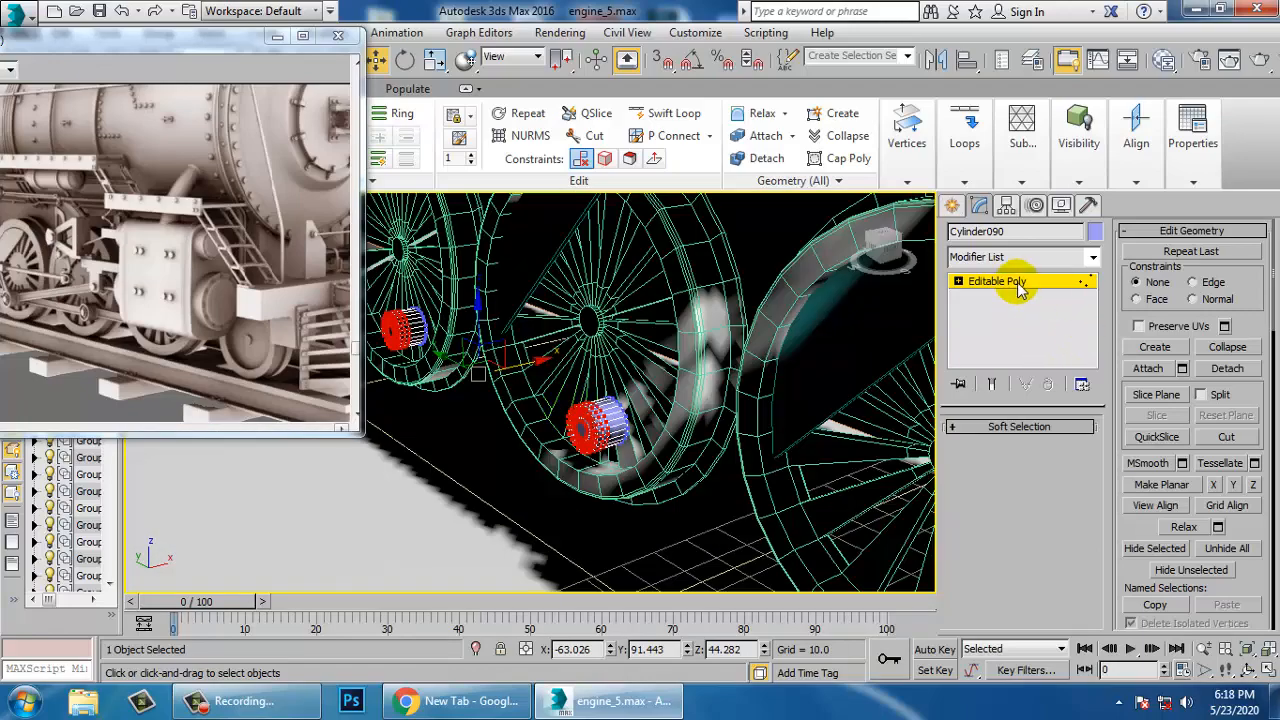
left_click(1020, 285)
key("z")
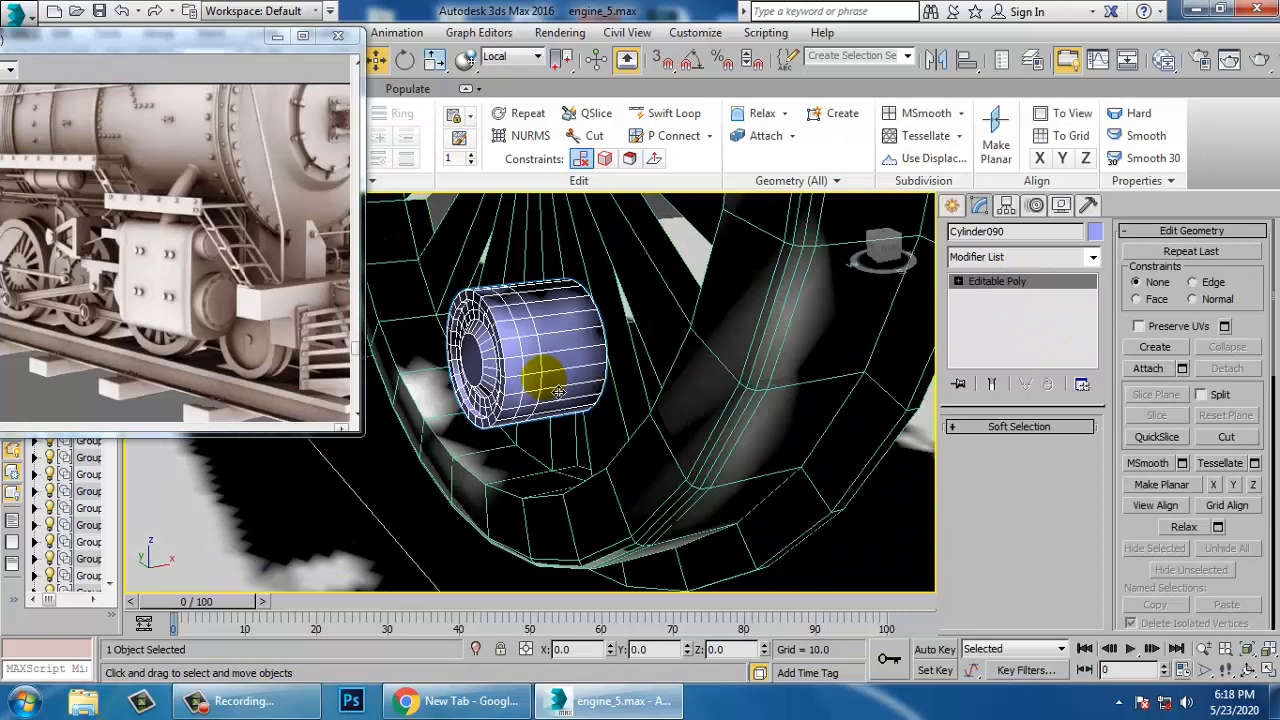
scroll(575, 400, "up", 3)
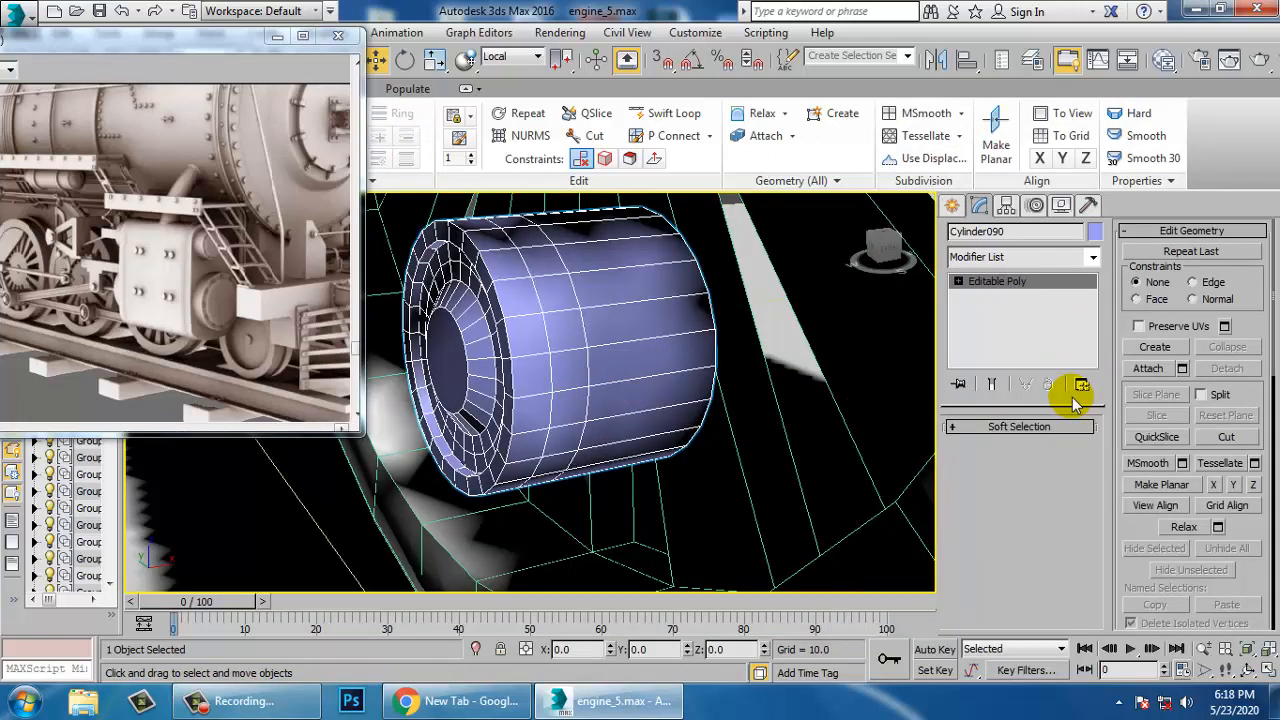
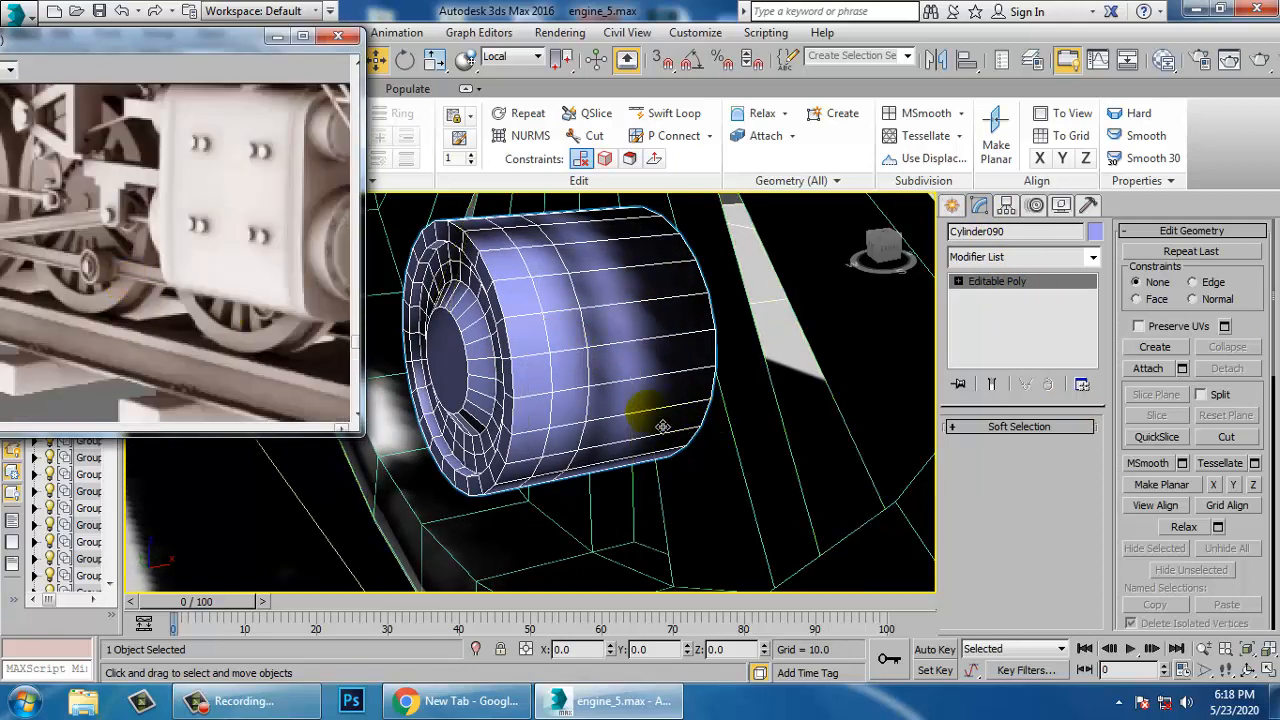
scroll(612, 395, "up", 5)
scroll(630, 397, "down", 8)
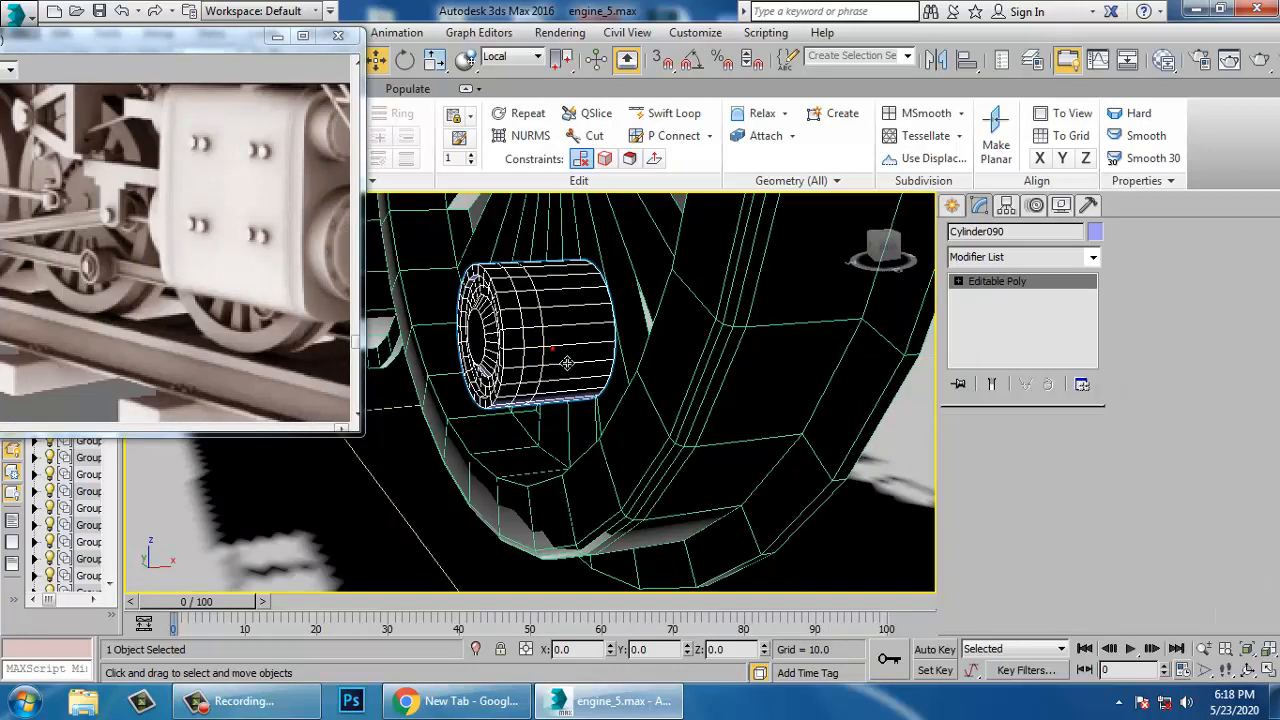
Move the crank pins' outer vertices about 1.04 units farther outward along X, lengthening the pins again
key("alt+w")
middle_click(810, 322)
key("alt+w")
middle_click_drag(794, 320, 820, 328)
key("1")
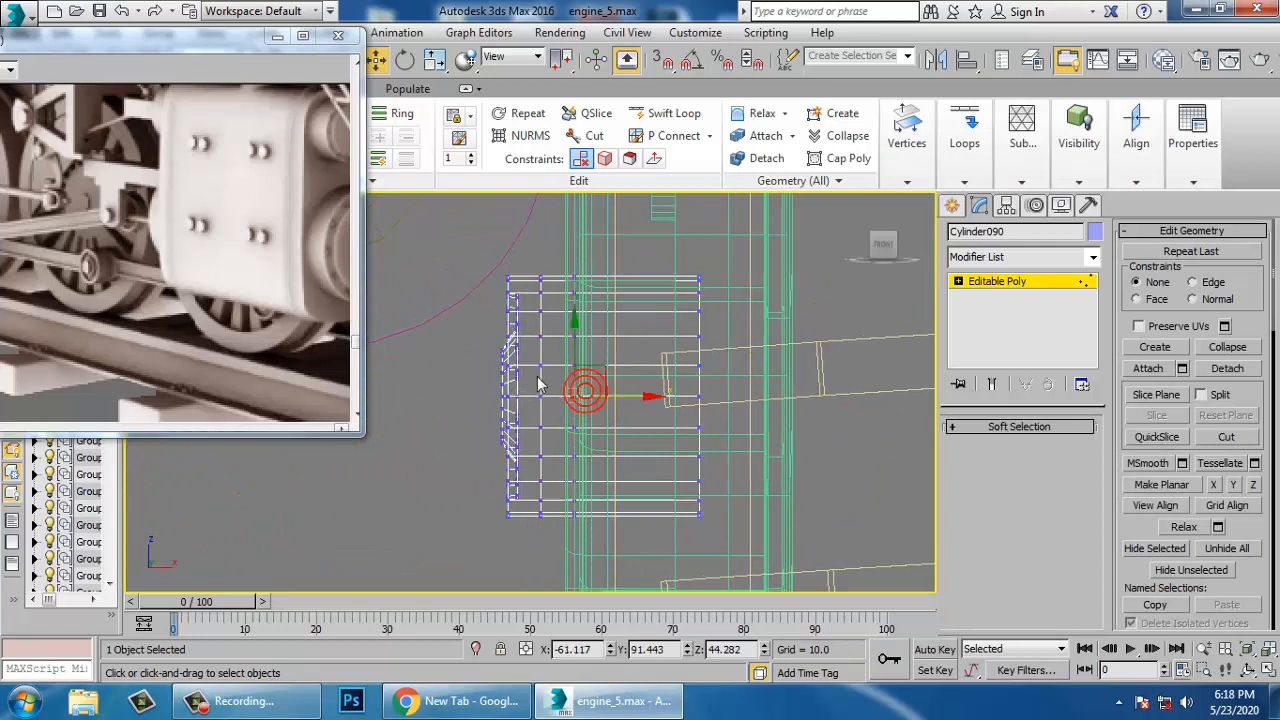
left_click_drag(602, 407, 575, 410)
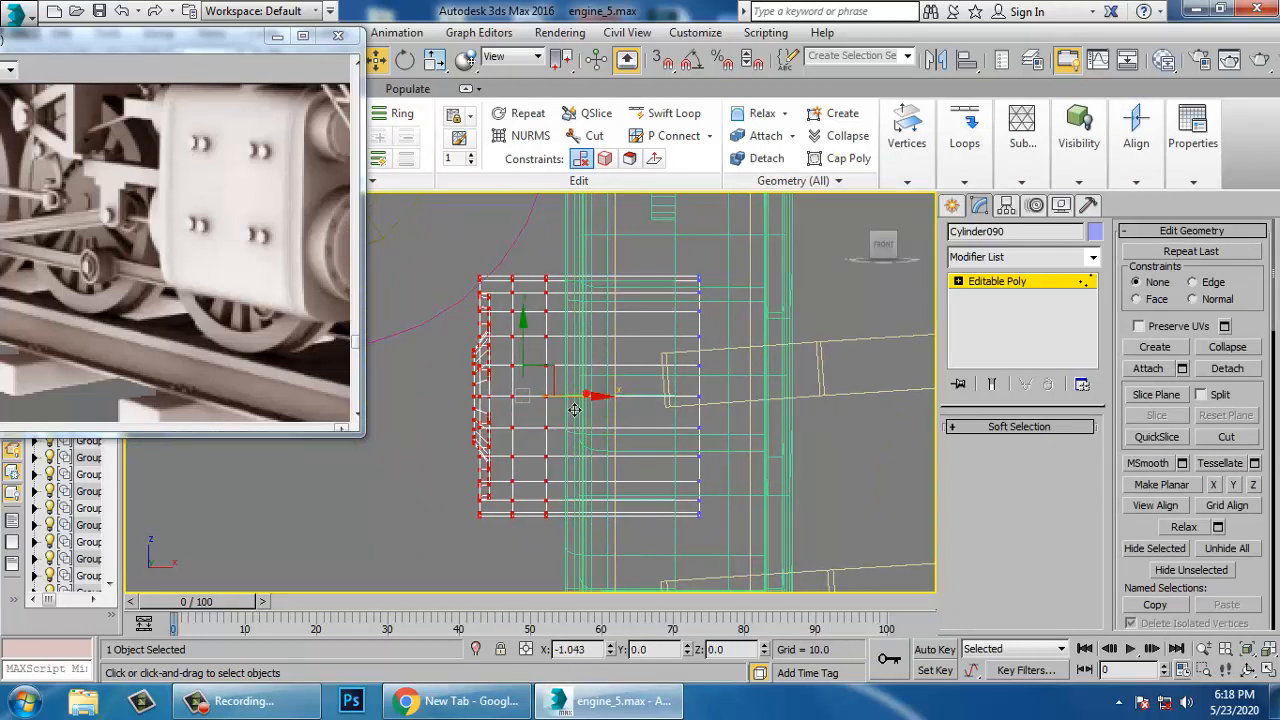
left_click(990, 282)
left_click(668, 113)
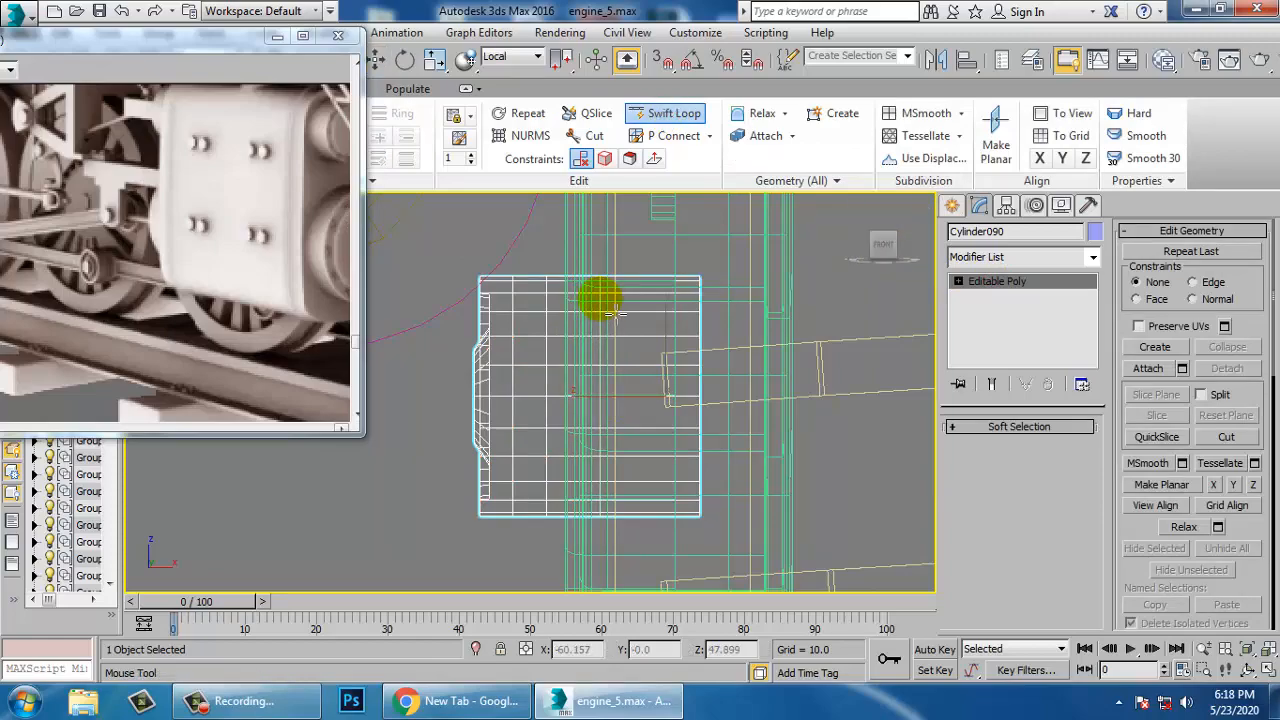
right_click(740, 451)
Examine the crank pins' new length against the driving wheels from several angles in perspective
key("alt+w")
right_click(740, 451)
key("alt+w")
middle_click_drag(670, 425, 684, 400, "alt")
scroll(714, 397, "down", 4)
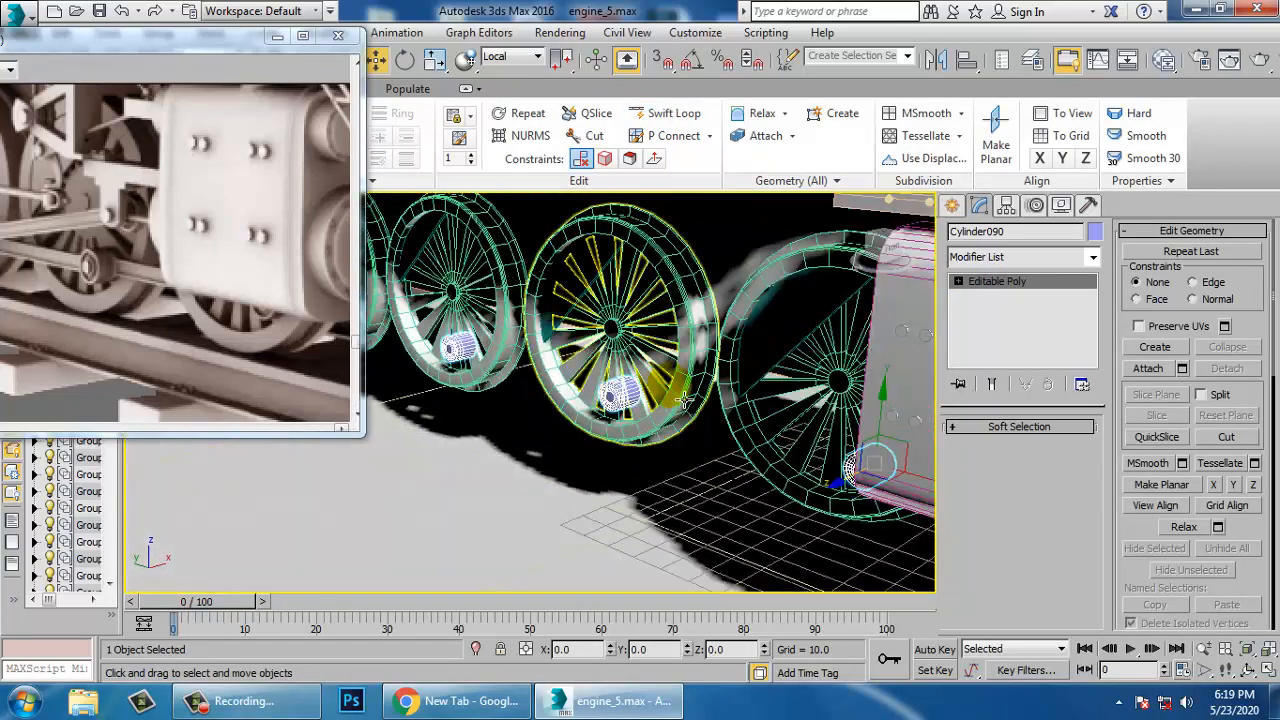
scroll(684, 400, "up", 6)
middle_click_drag(560, 420, 565, 448, "alt")
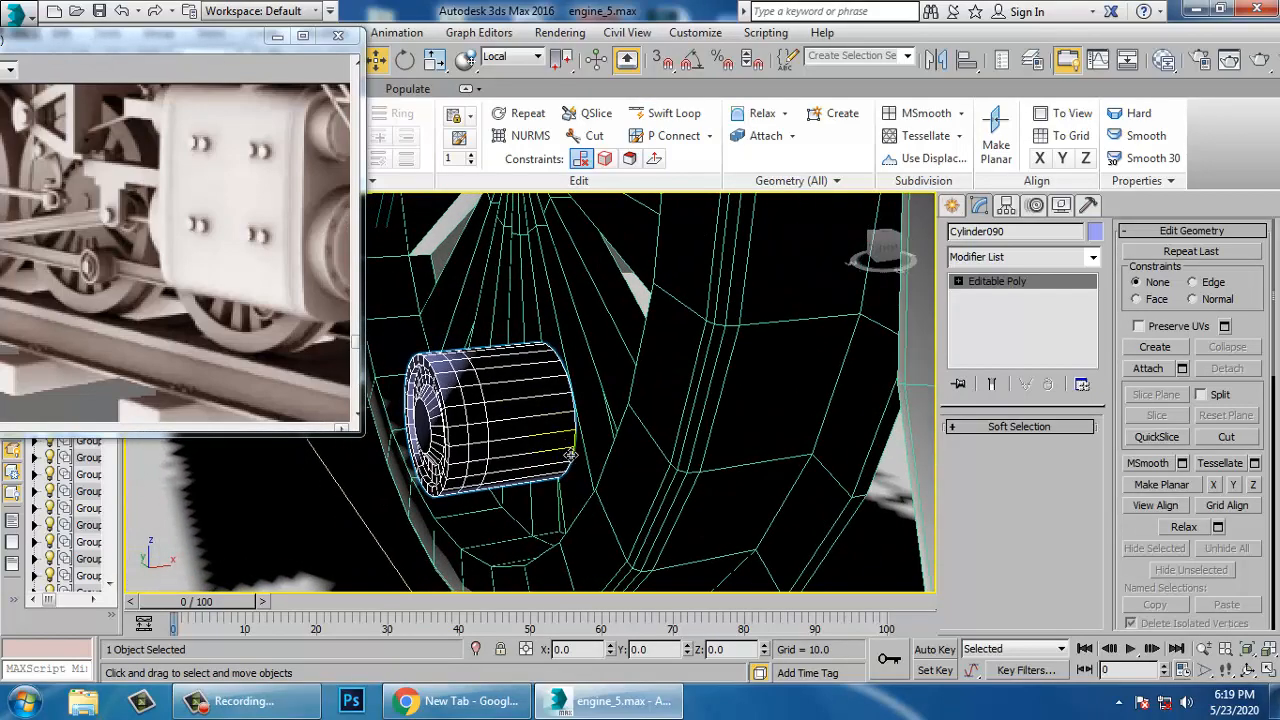
key("alt+w")
key("alt+w")
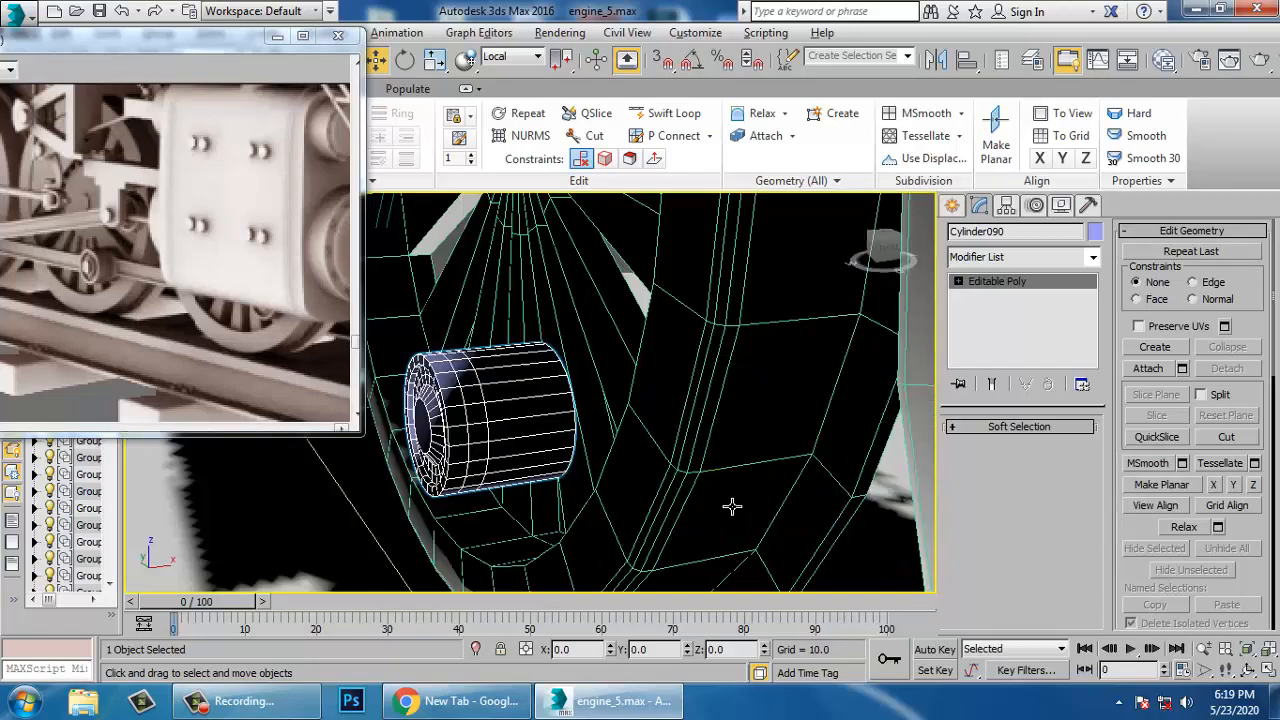
middle_click_drag(731, 503, 558, 421, "alt")
scroll(558, 420, "down", 3)
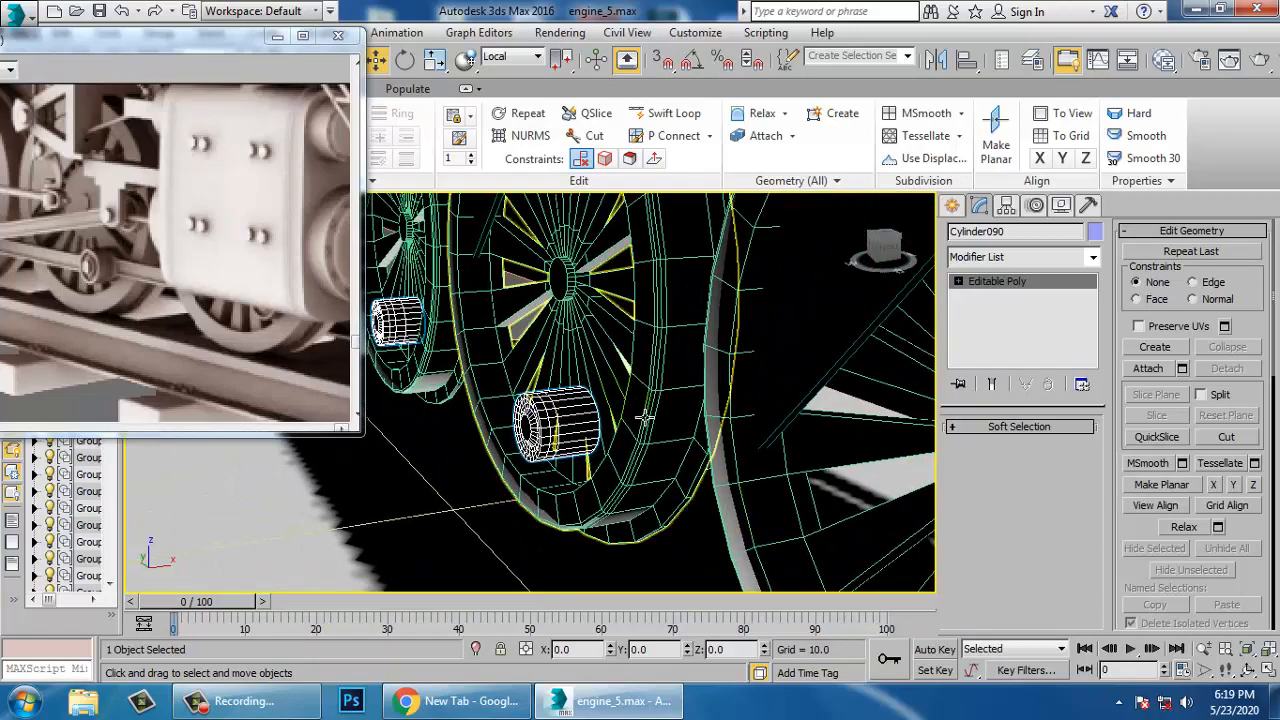
Examine the lengthened crank pins against the wheels and the cylinder block in front of them
middle_click_drag(647, 418, 754, 498)
middle_click_drag(535, 400, 611, 457)
scroll(611, 457, "up", 3)
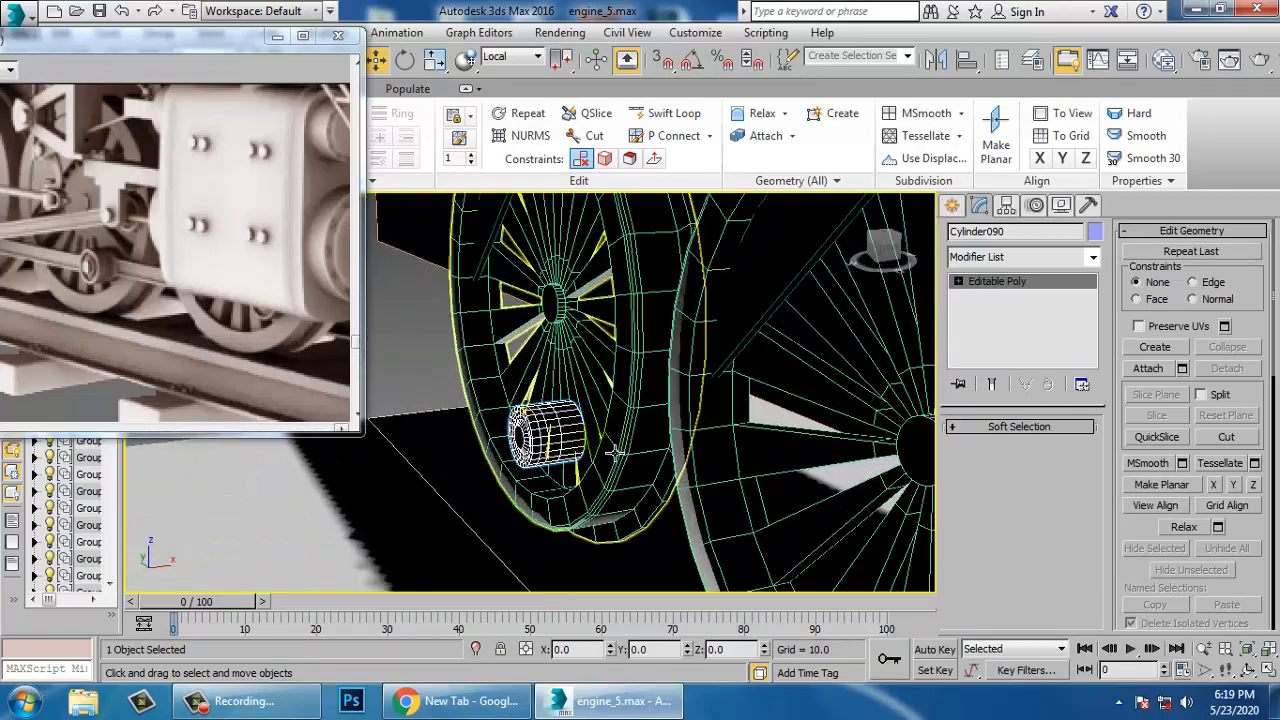
scroll(561, 467, "down", 3)
scroll(561, 467, "down", 1)
middle_click_drag(826, 543, 586, 294)
middle_click_drag(753, 447, 528, 377)
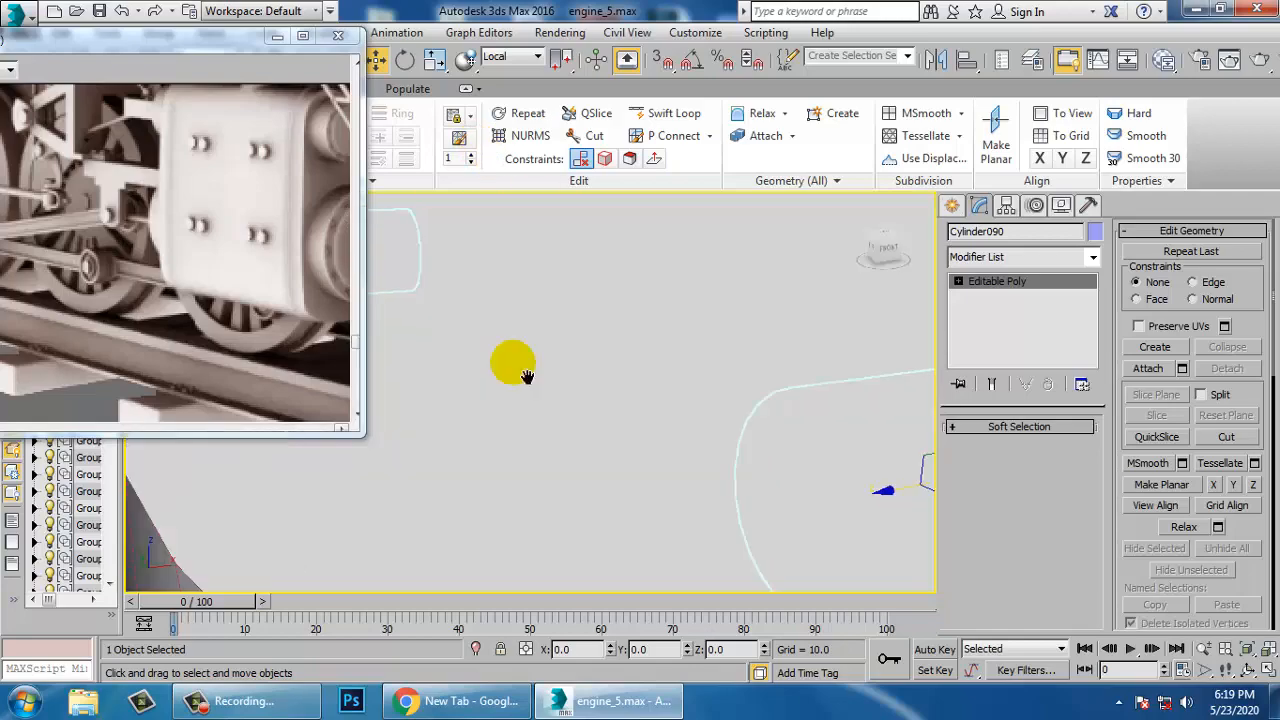
scroll(528, 377, "down", 4)
scroll(618, 426, "up", 2)
scroll(618, 426, "up", 2)
scroll(600, 409, "down", 5)
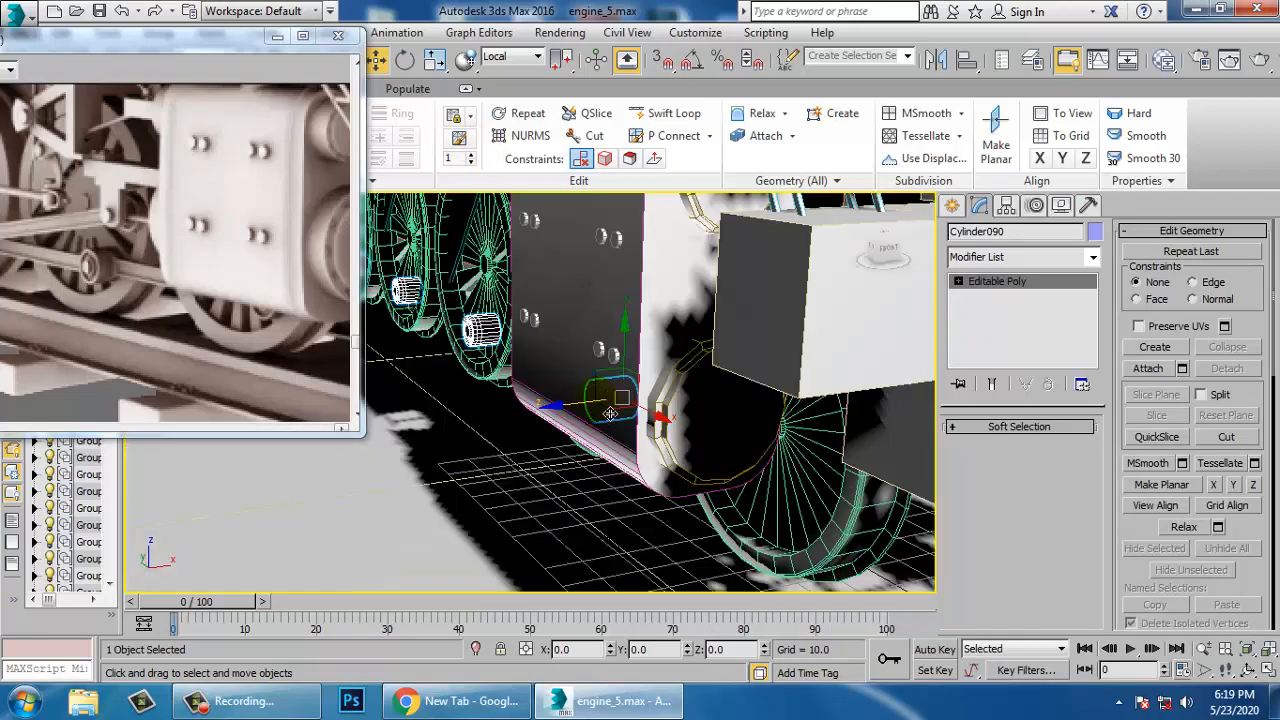
Isolate the crank pins and scale the selected vertex row around the middle of the pin body flat along X in the front view
key("alt+q")
middle_click_drag(683, 366, 738, 428)
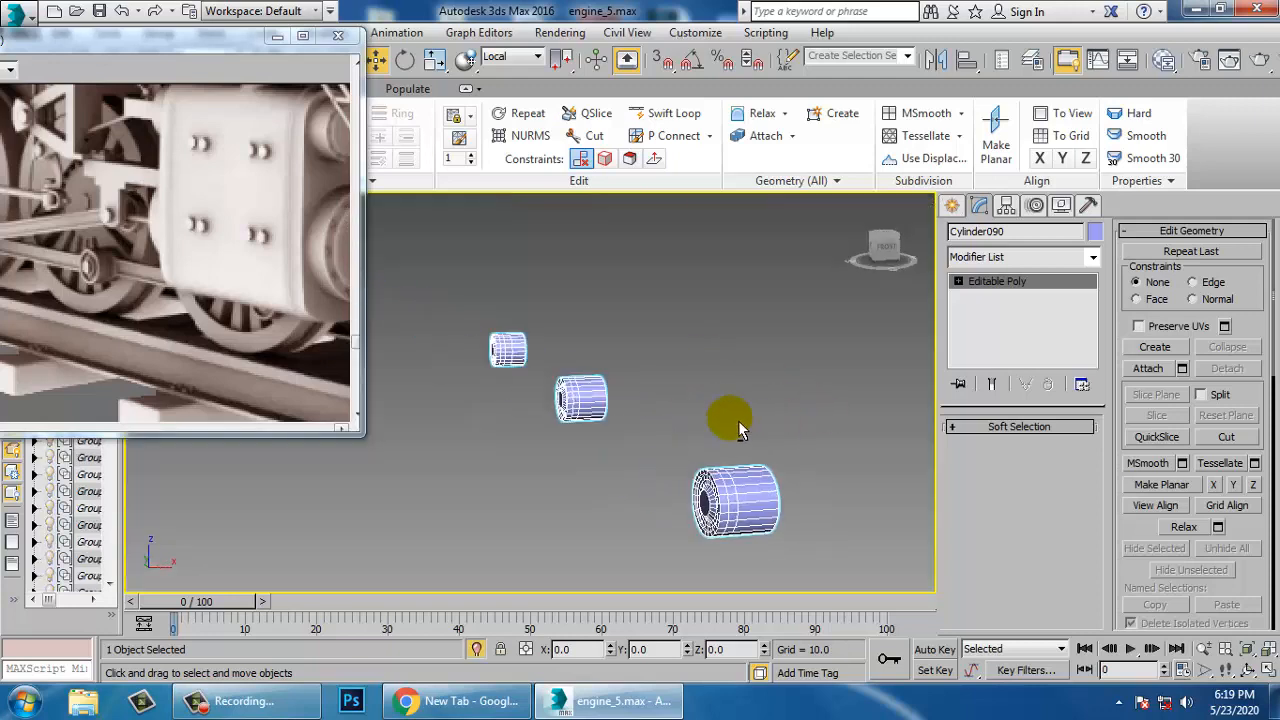
key("alt+w")
middle_click(712, 293)
key("alt+w")
middle_click_drag(711, 337, 768, 338)
key("1")
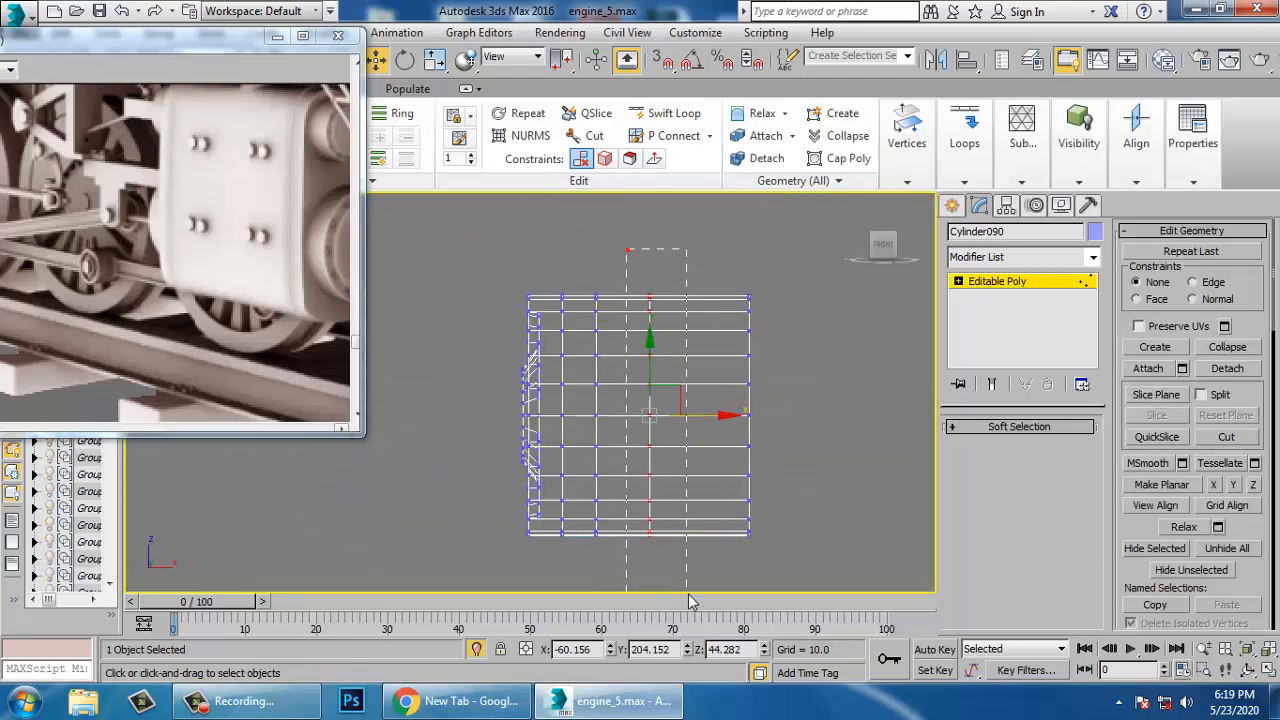
left_click_drag(688, 601, 688, 598)
key("r")
key("alt+w")
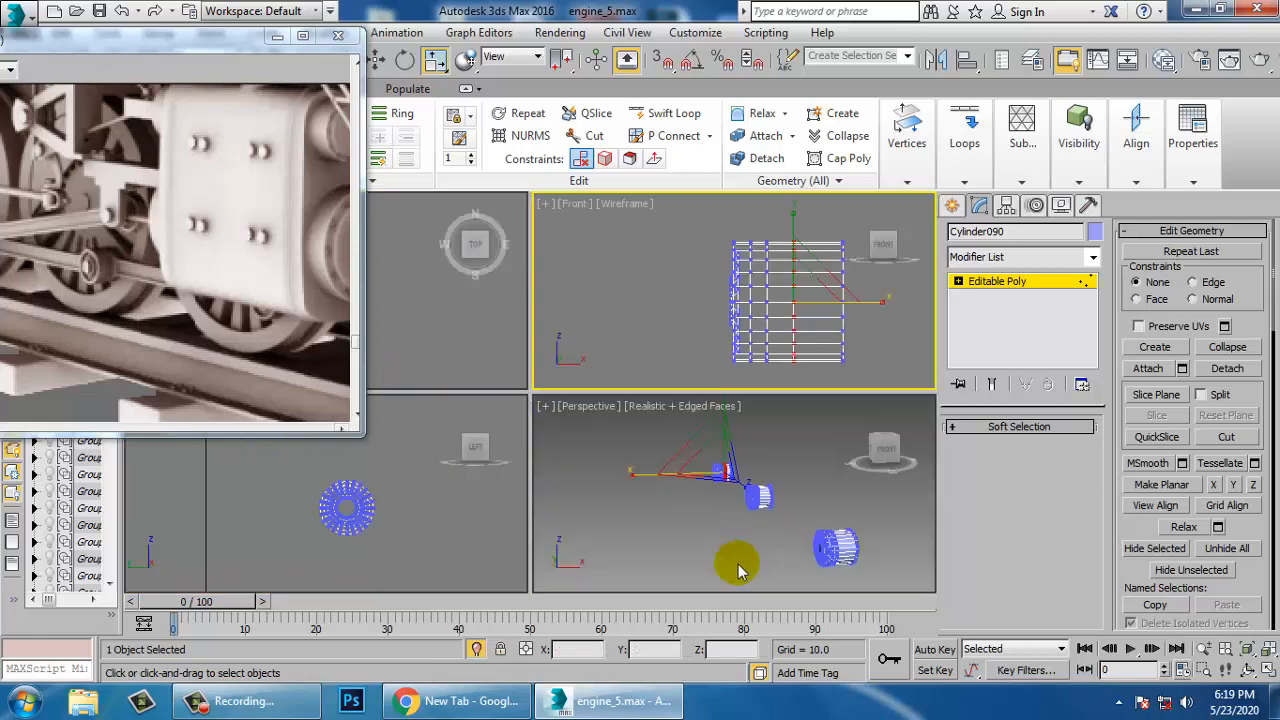
Select a single side polygon on one crank pin and compare its edge loops with those of the neighbouring pins
right_click(730, 562)
key("alt+w")
middle_click_drag(686, 480, 452, 400, "alt")
scroll(642, 423, "up", 2)
left_click(958, 281)
left_click(995, 341)
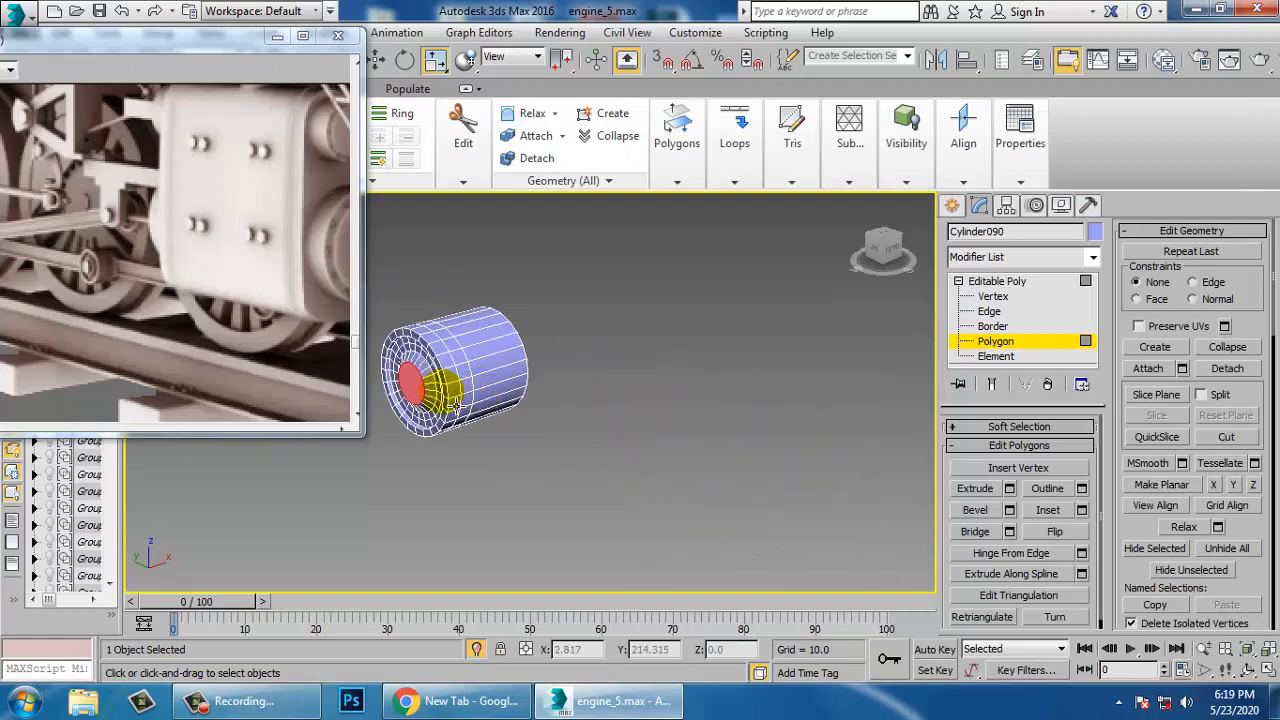
left_click(478, 410)
scroll(709, 449, "down", 10)
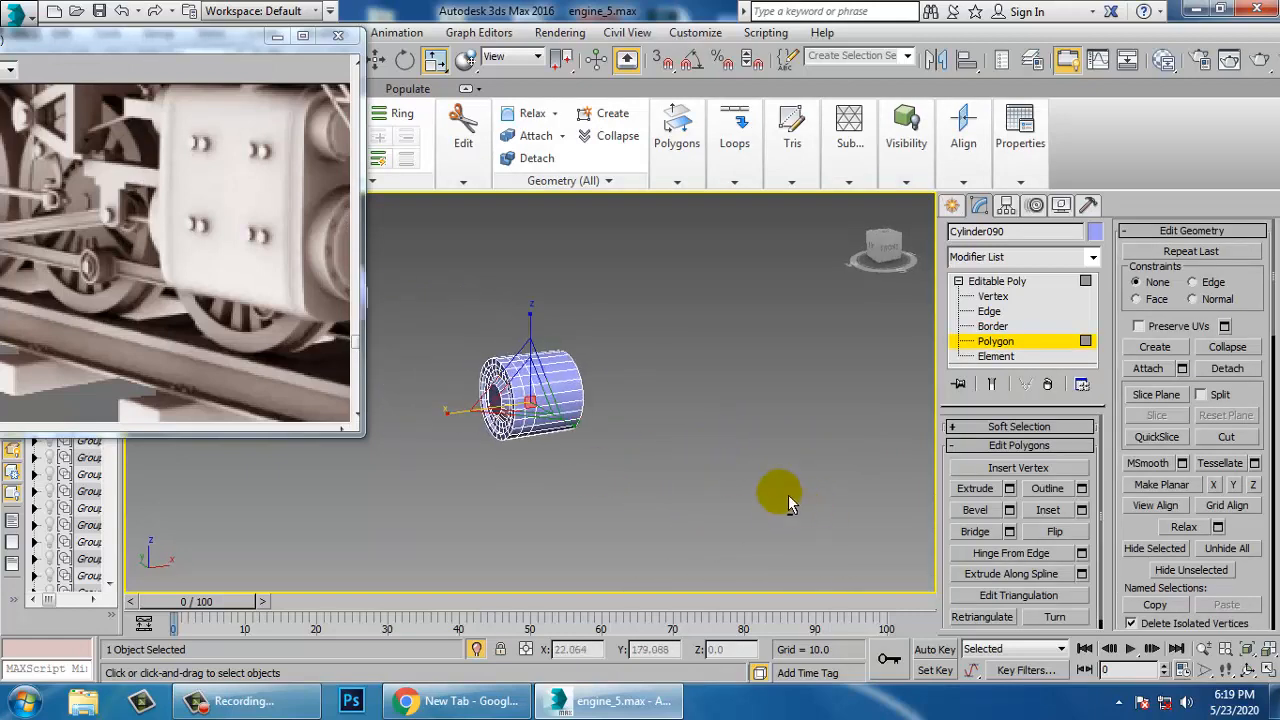
mouse_move(751, 491)
middle_mouse_down()
mouse_move(703, 466)
mouse_move(743, 505)
middle_mouse_up()
scroll(703, 479, "up", 4)
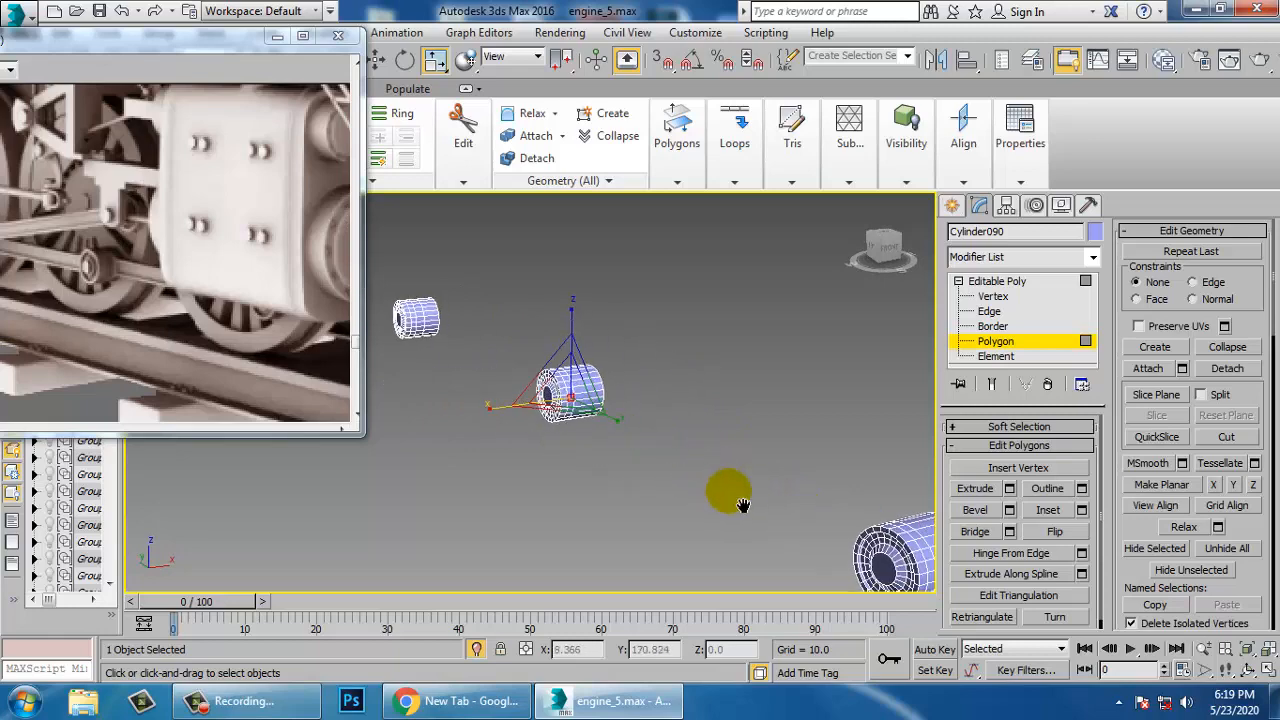
scroll(226, 288, "up", 2)
middle_click_drag(489, 374, 528, 403)
scroll(528, 401, "up", 3)
scroll(521, 377, "down", 1)
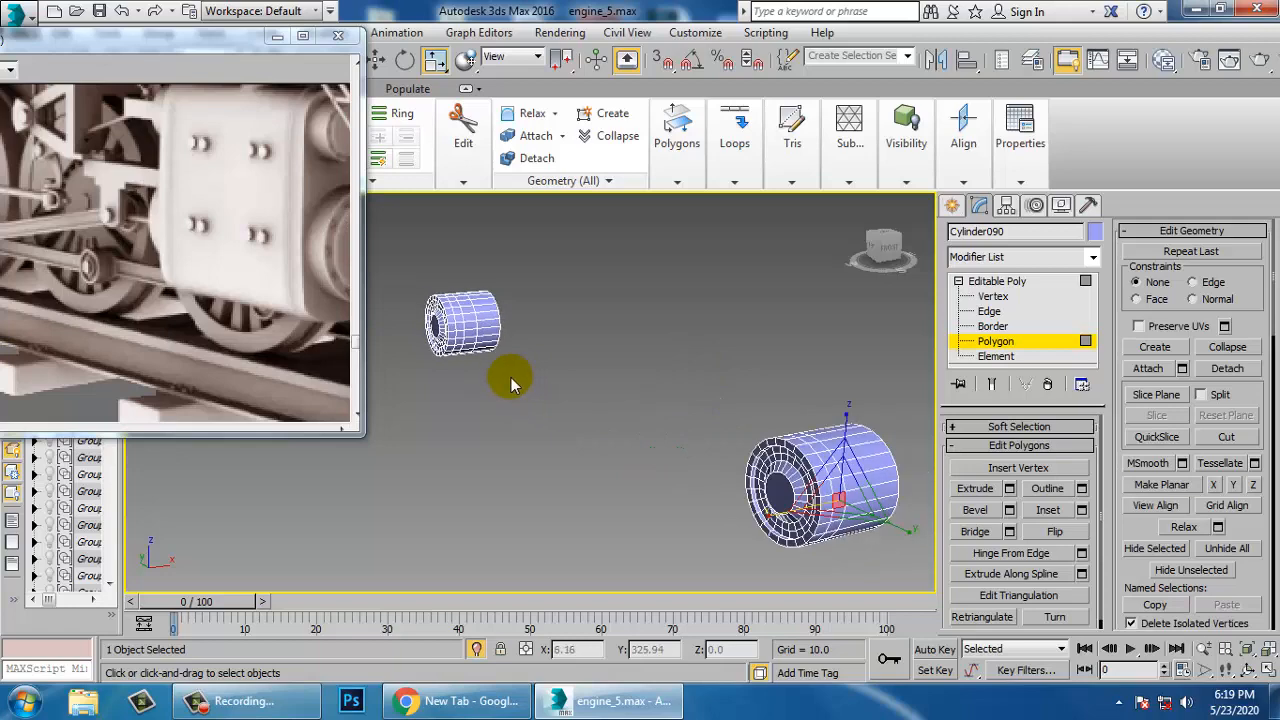
Check which crank pins carry the selected middle vertex row by comparing the front and perspective views
left_click(1003, 281)
key("1")
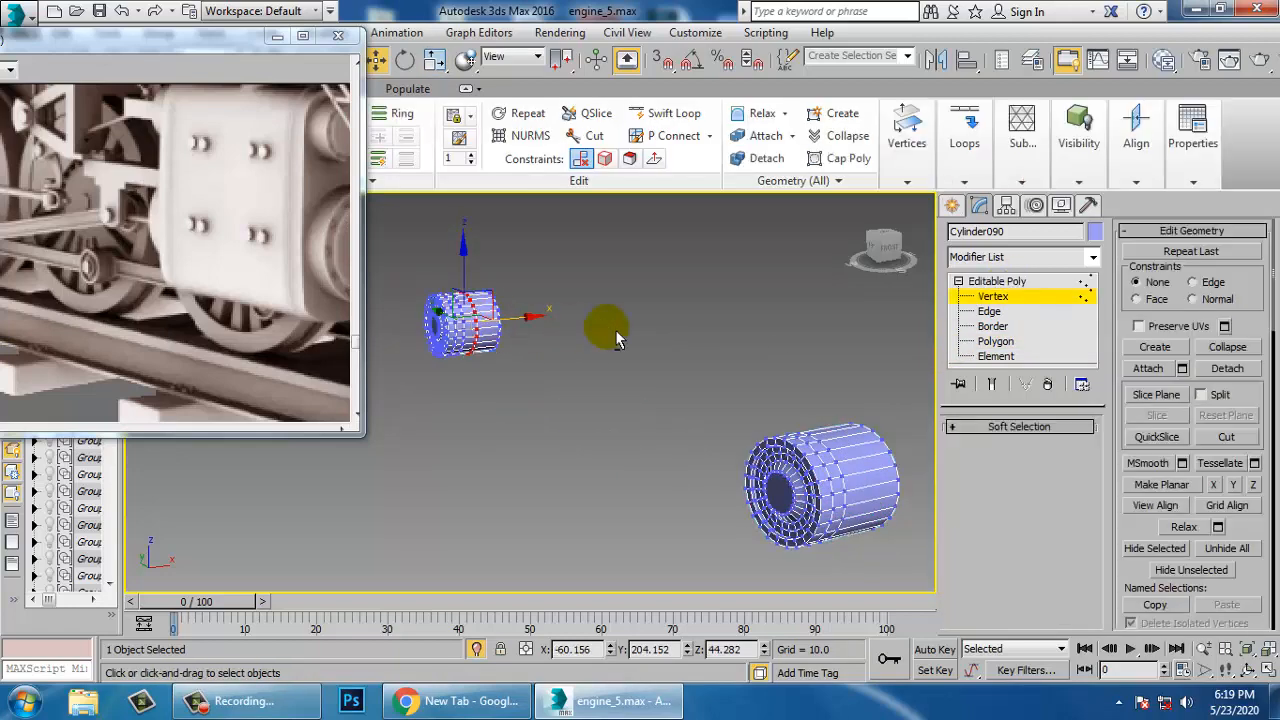
key("alt+w")
left_click(797, 320)
key("alt+w")
key("alt+w")
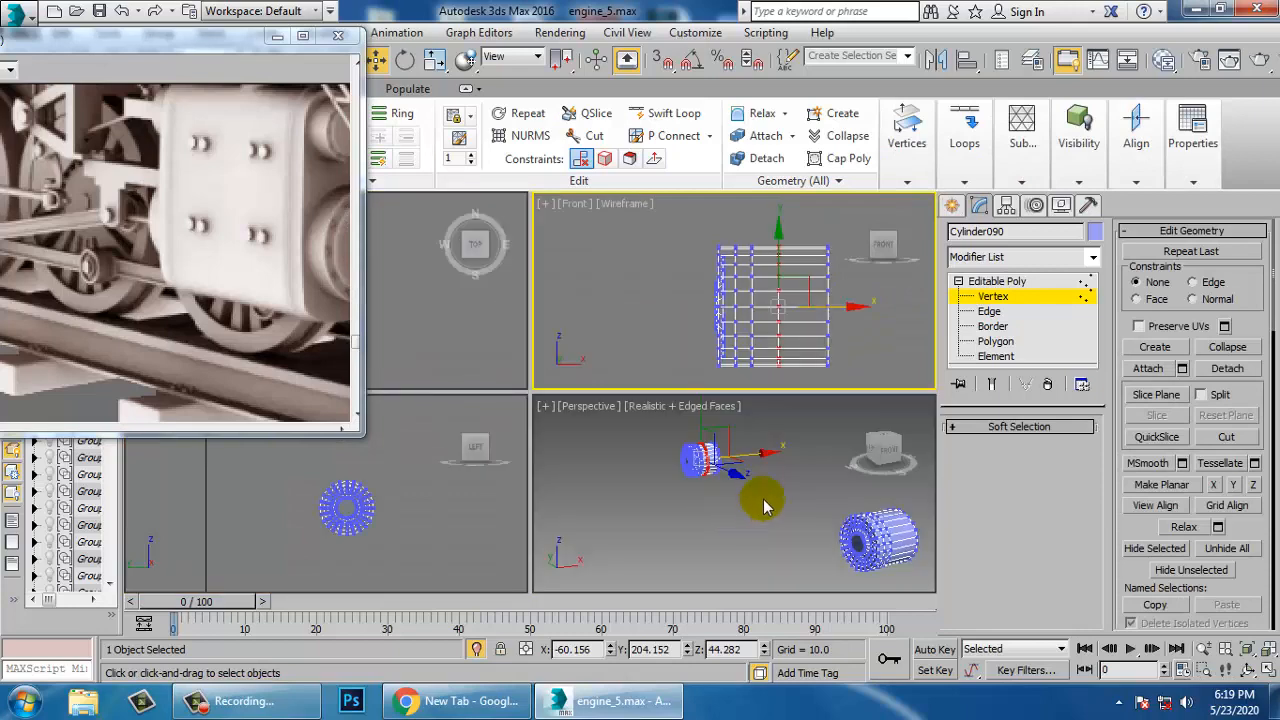
left_click(752, 461)
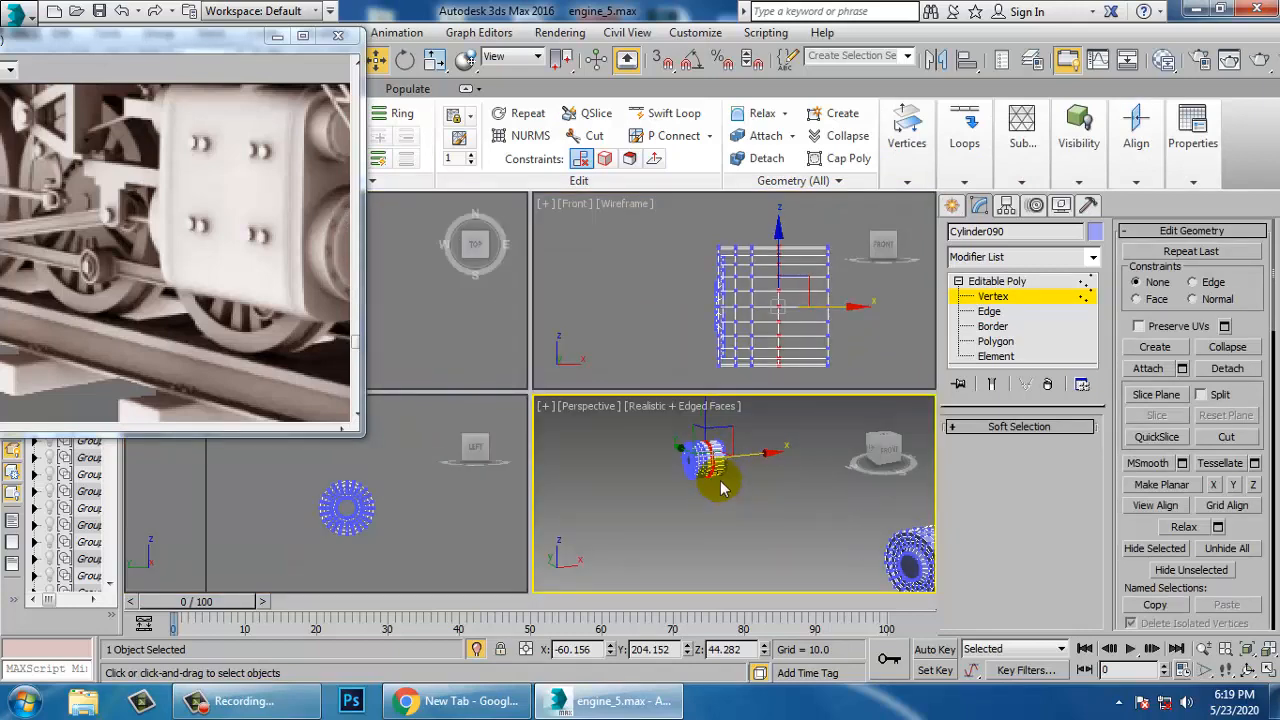
key("alt+w")
middle_click_drag(736, 490, 738, 503)
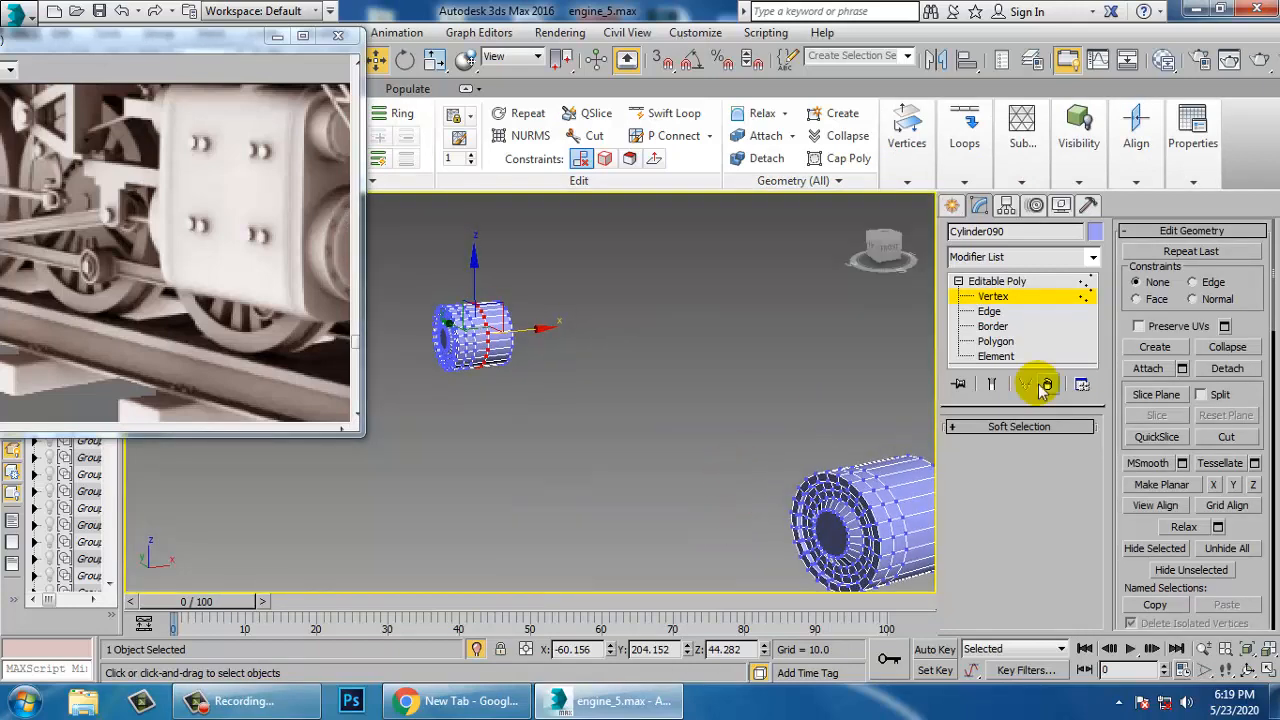
Select an edge and a side polygon on the crank pin to locate the connecting rod's joint
left_click(993, 326)
left_click(990, 311)
left_click(473, 345)
key("z")
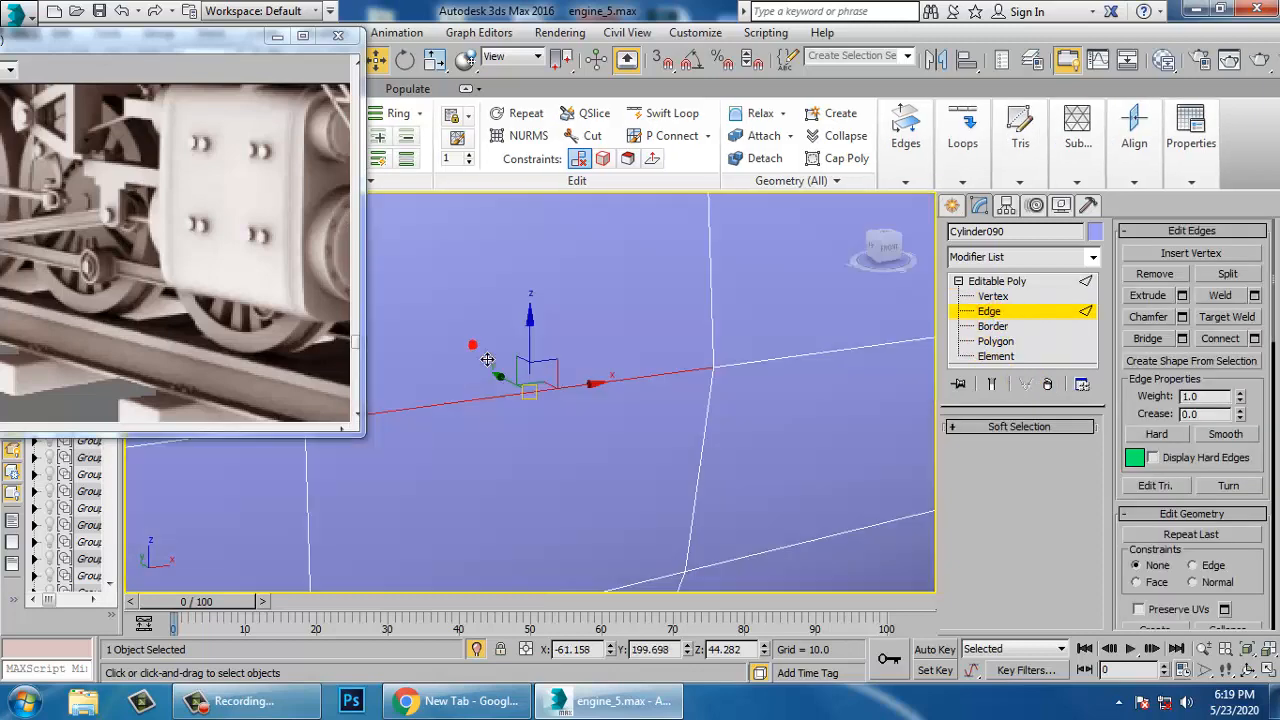
scroll(495, 362, "down", 5)
left_click(995, 341)
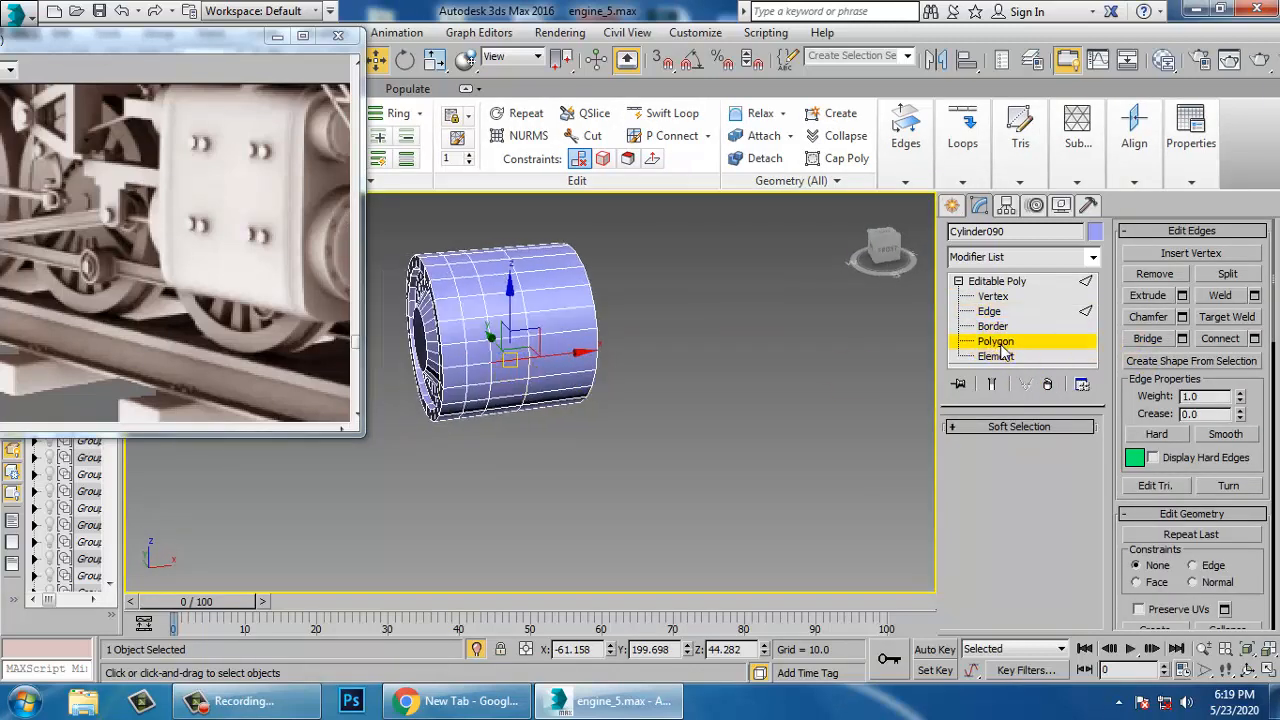
left_click(998, 342)
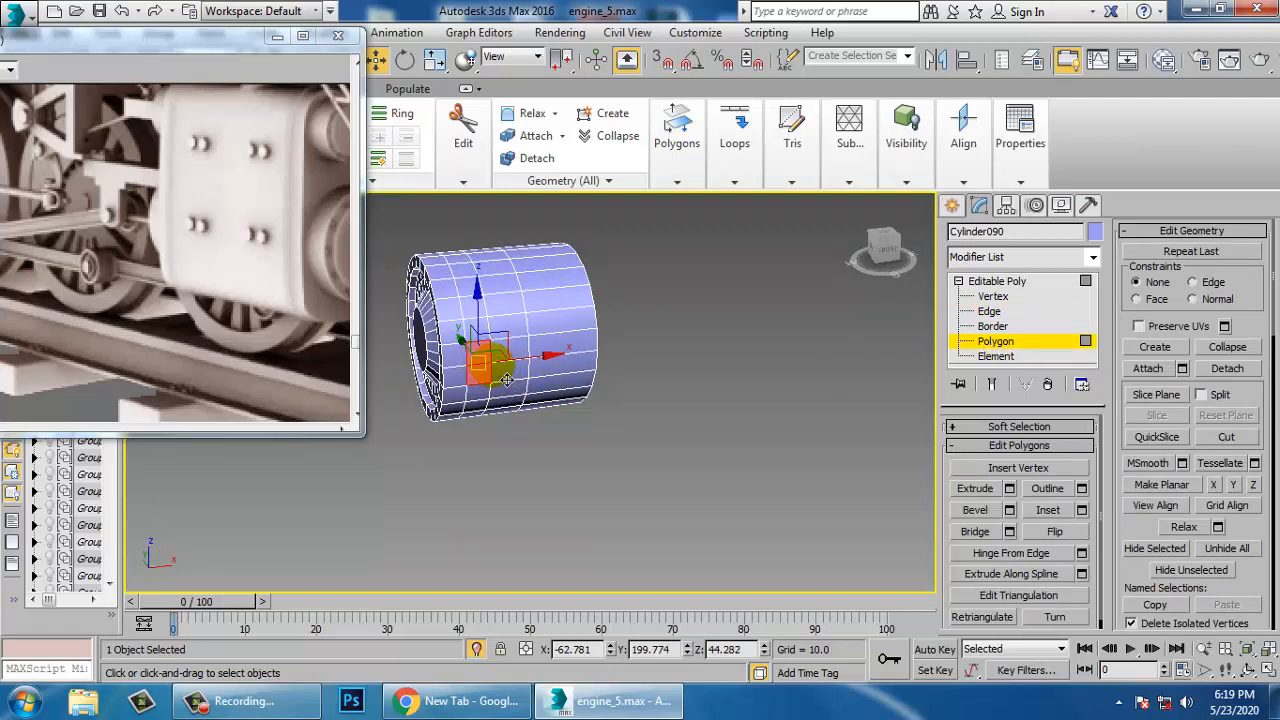
middle_click_drag(516, 375, 885, 565, "alt")
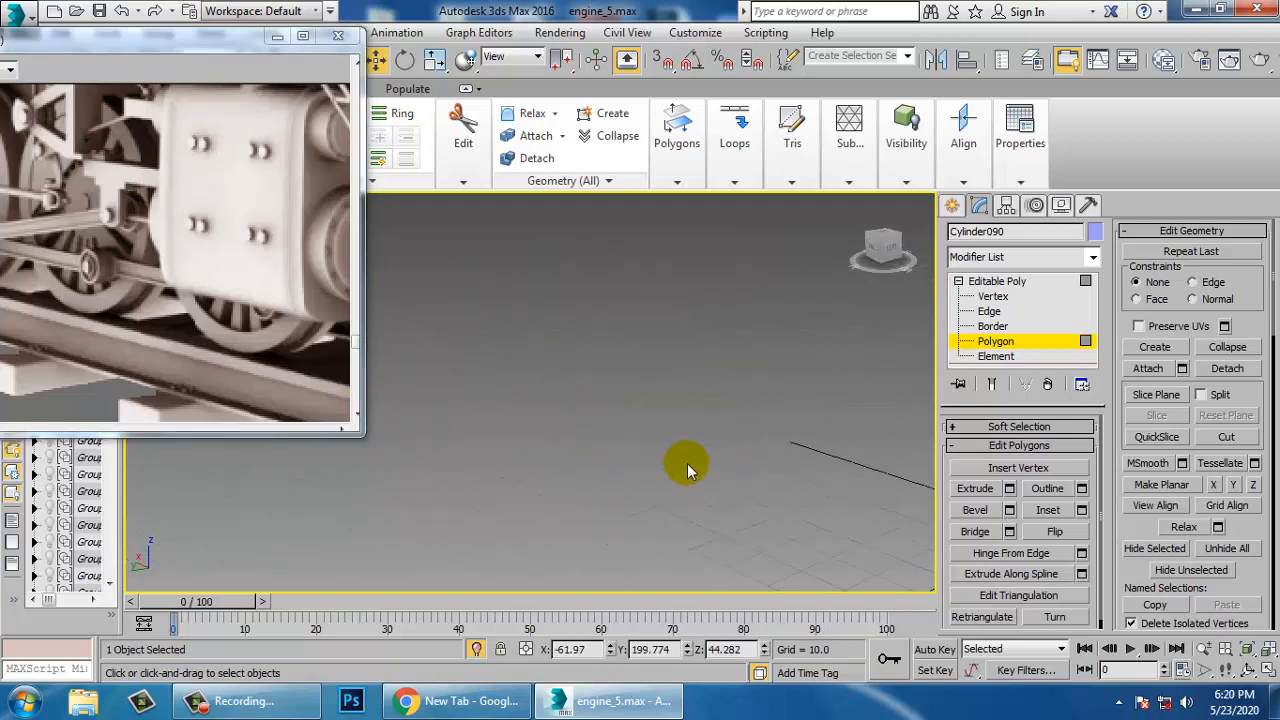
Examine the edge loops and facing sides of the other crank pins from several angles
scroll(692, 472, "up", 10)
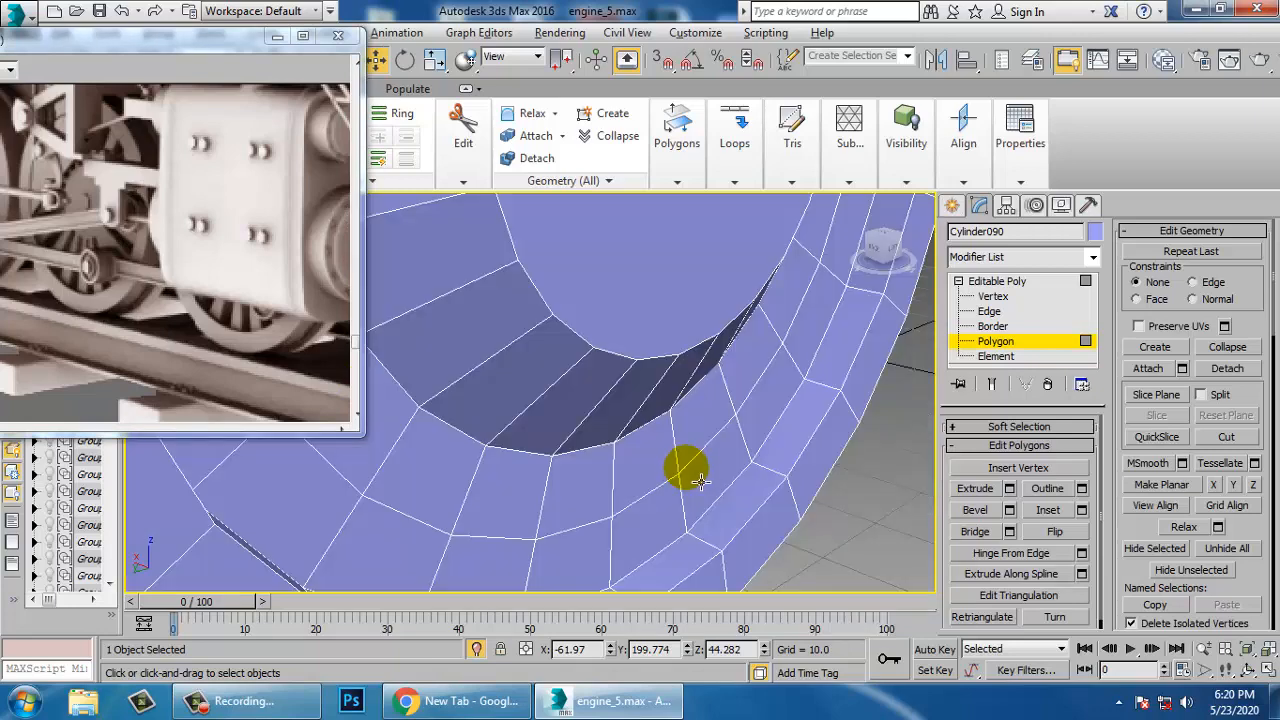
scroll(645, 450, "down", 10)
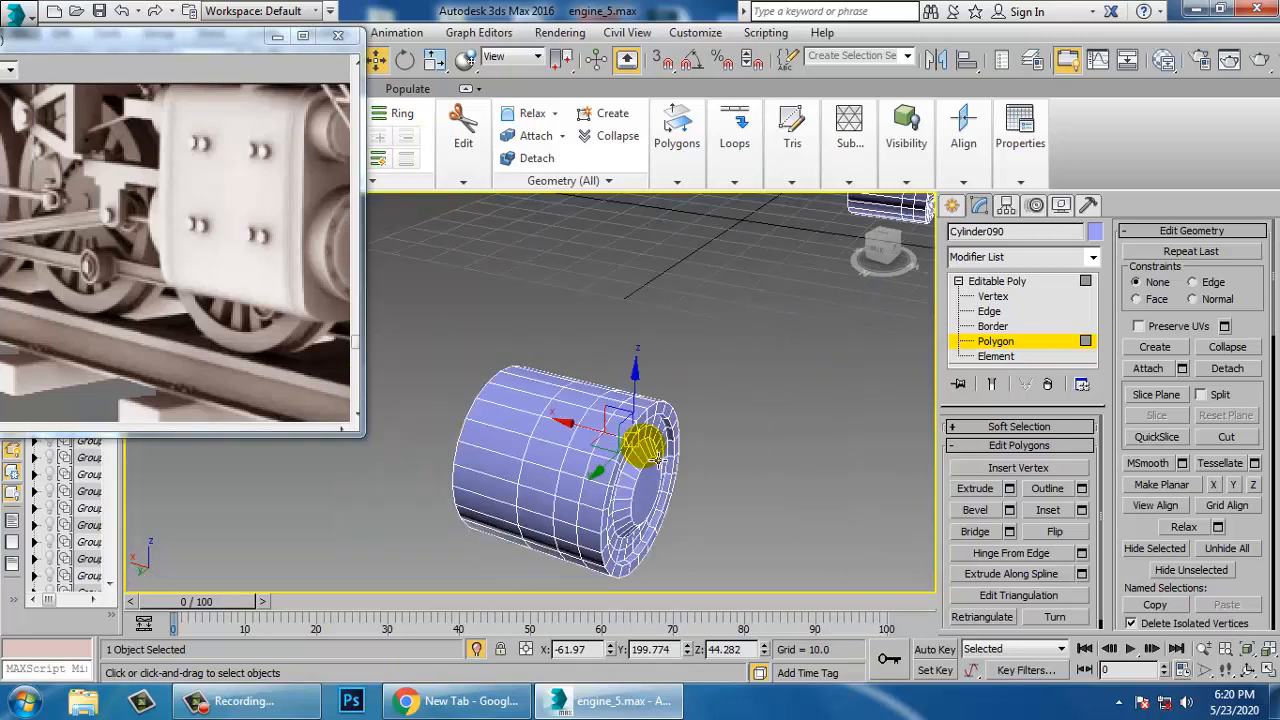
middle_click_drag(647, 498, 712, 430)
scroll(692, 424, "down", 2)
scroll(565, 430, "up", 2)
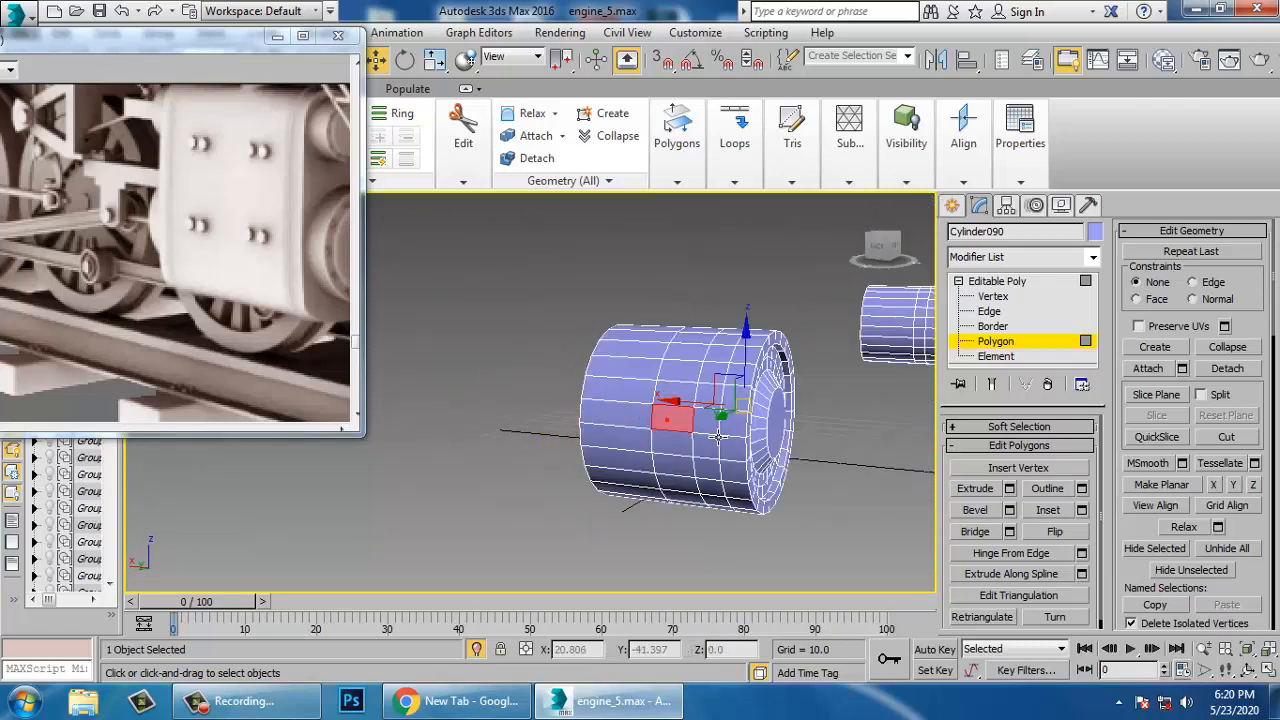
middle_click_drag(676, 459, 785, 488, "alt")
scroll(606, 483, "down", 8)
middle_click_drag(785, 488, 661, 490, "alt")
key("z")
middle_click_drag(772, 495, 668, 451, "alt")
scroll(629, 429, "down", 4)
left_click_drag(467, 368, 553, 517, "alt")
mouse_move(700, 481)
middle_mouse_down("alt")
mouse_move(529, 449)
mouse_move(768, 446)
mouse_move(755, 436)
mouse_move(689, 470)
mouse_move(651, 374)
mouse_move(782, 371)
middle_mouse_up("alt")
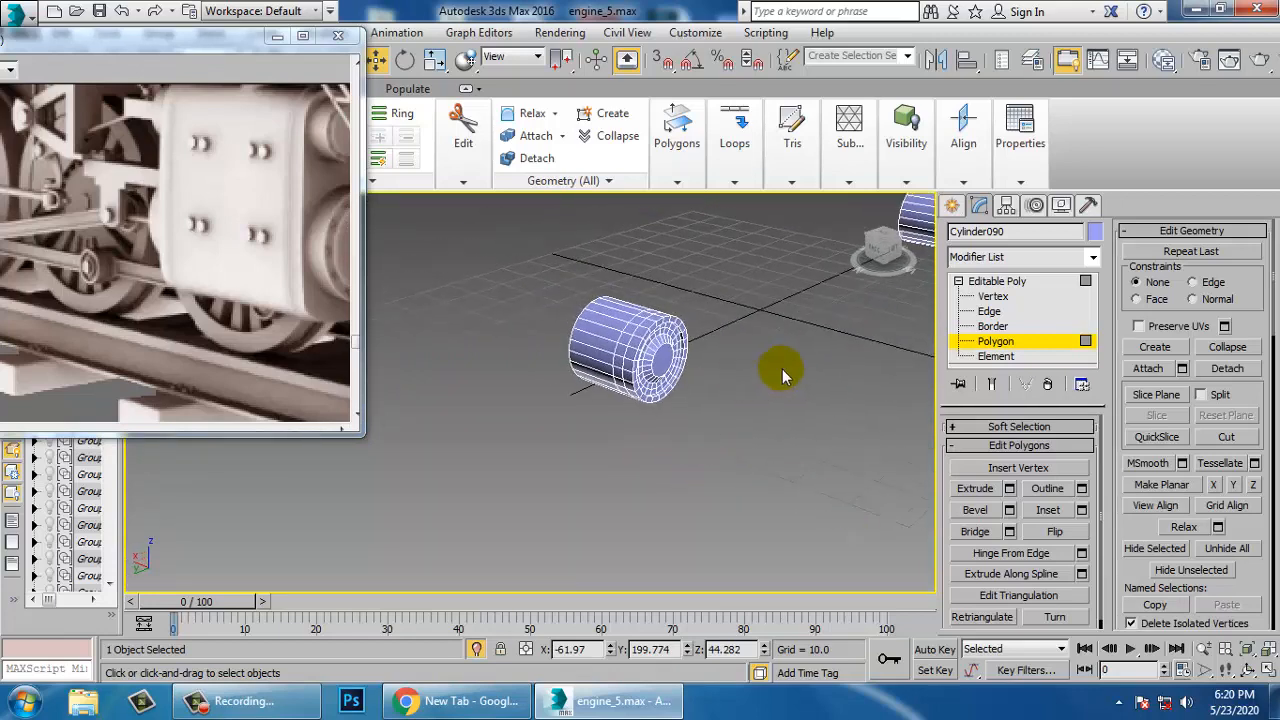
Add an edge loop around the body of the crank pins that lack one using Swift Loop
left_click(1022, 277)
left_click(665, 113)
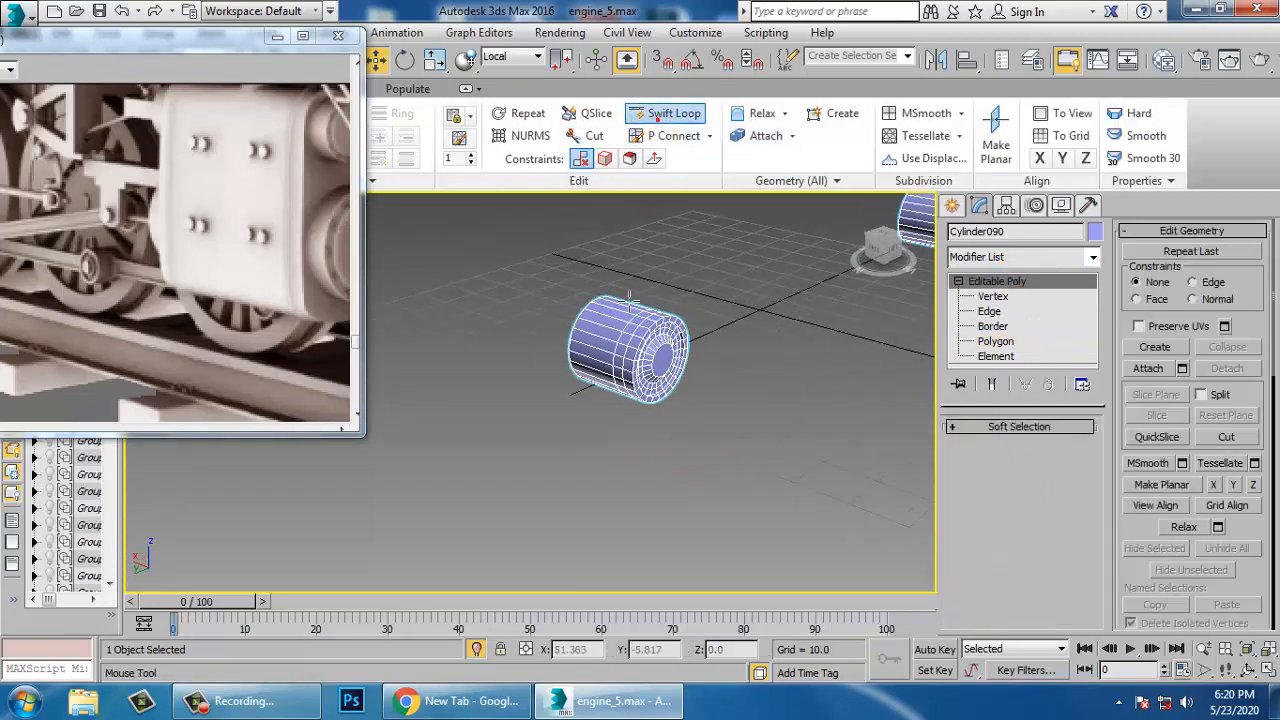
middle_click_drag(626, 346, 748, 405, "alt")
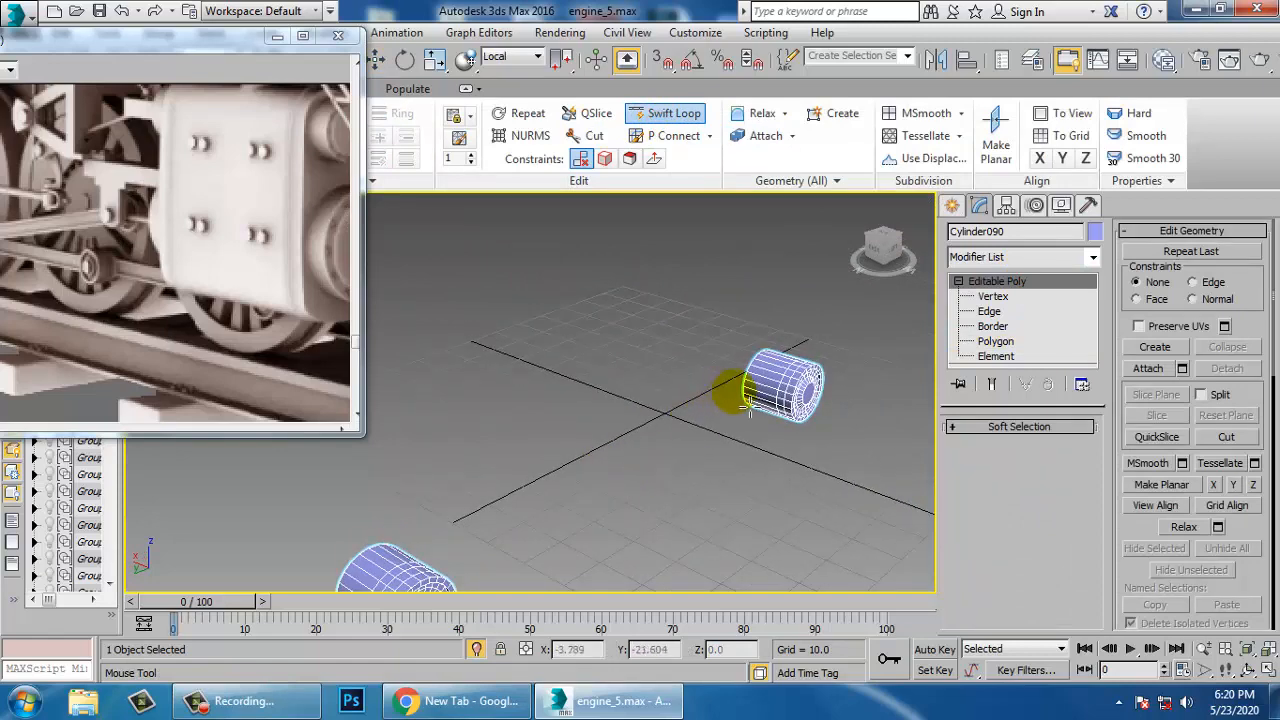
right_click(789, 385)
key("alt+w")
middle_click_drag(803, 335, 786, 332)
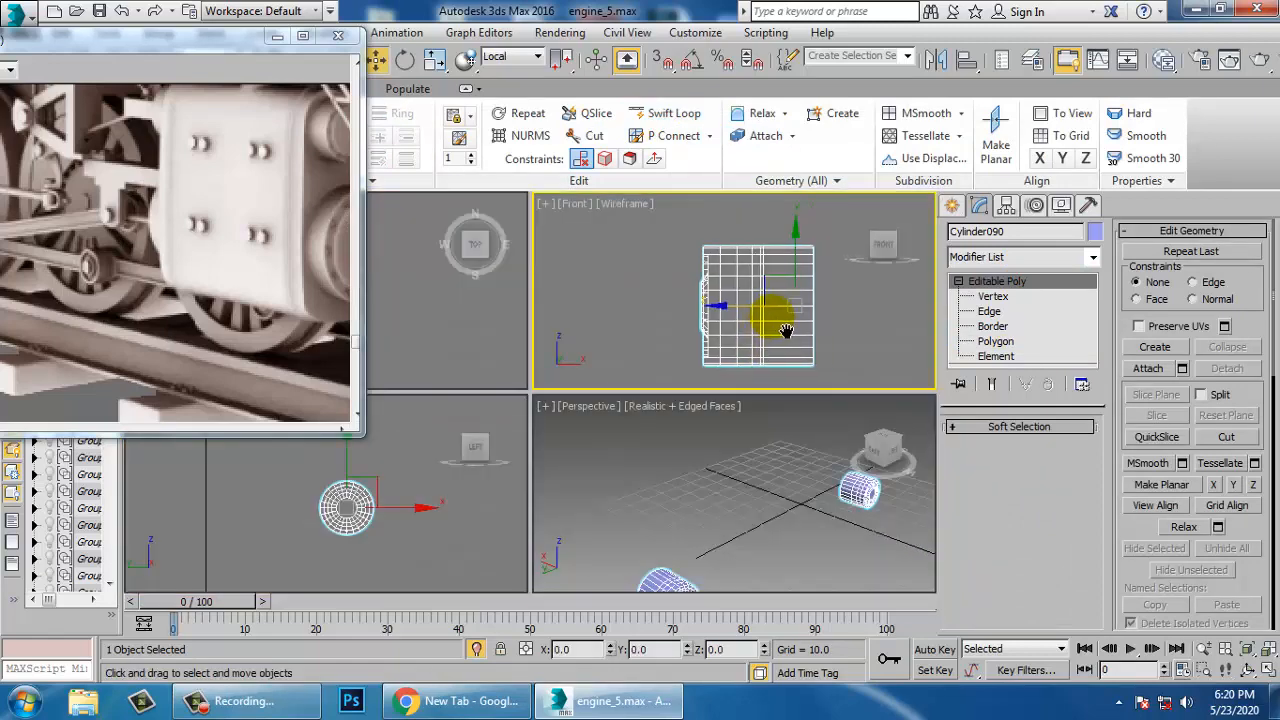
Select the middle vertex rows of all the crank pins and scale them into line along X
key("1")
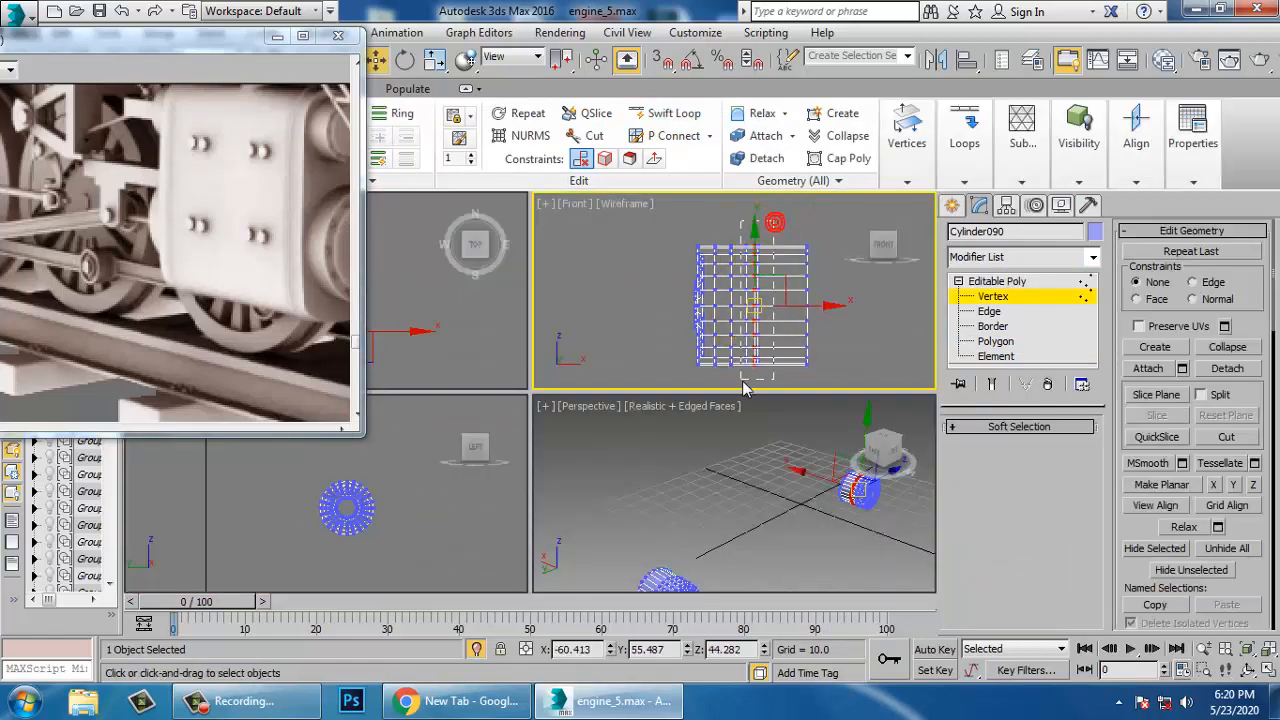
left_click_drag(743, 388, 745, 382)
key("q")
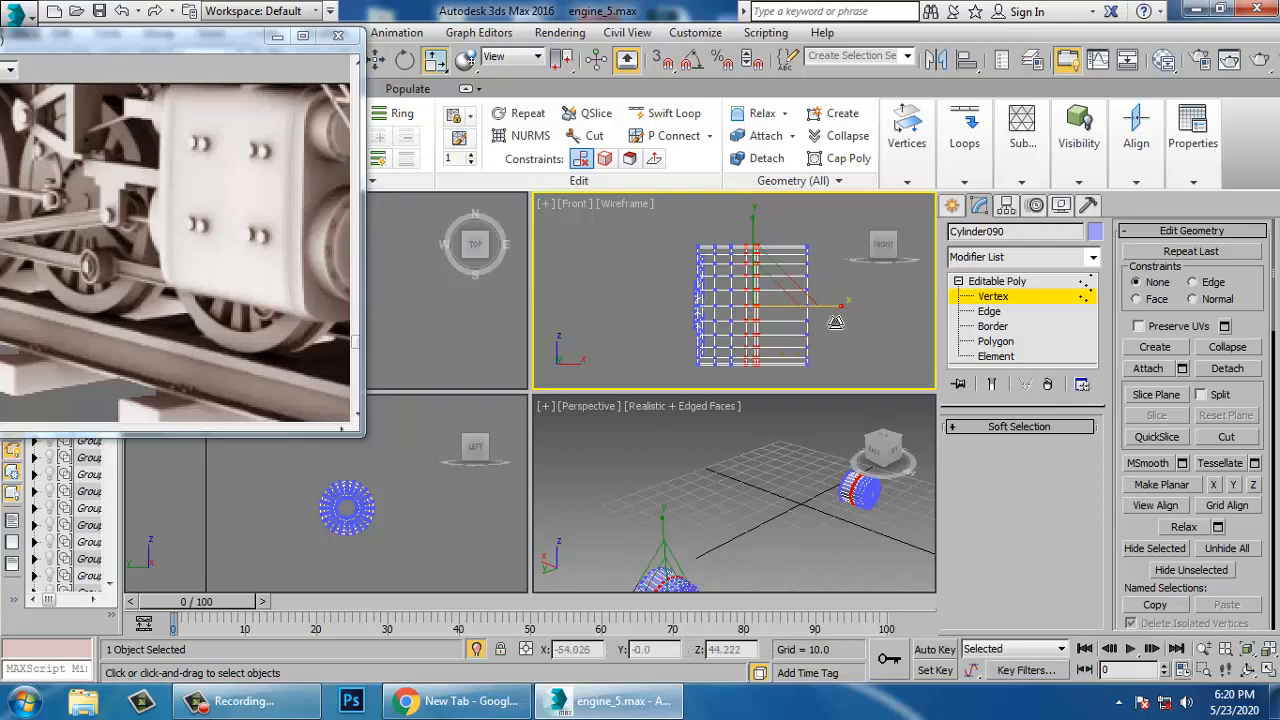
middle_click_drag(836, 556, 931, 383, "alt")
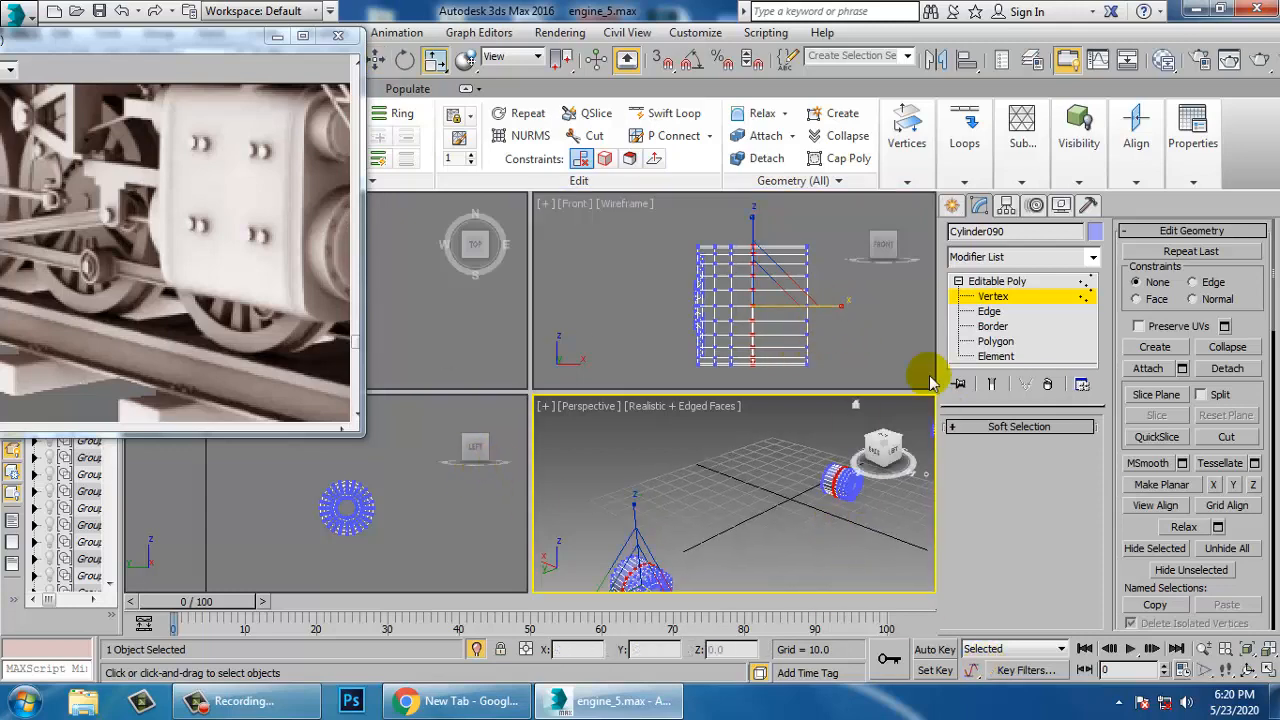
right_click(929, 382)
Select two adjacent side polygons on each of two neighbouring crank pins' facing sides and bridge them into a connecting rod
key("w")
left_click(995, 341)
key("alt+w")
middle_click_drag(619, 545, 700, 450, "alt")
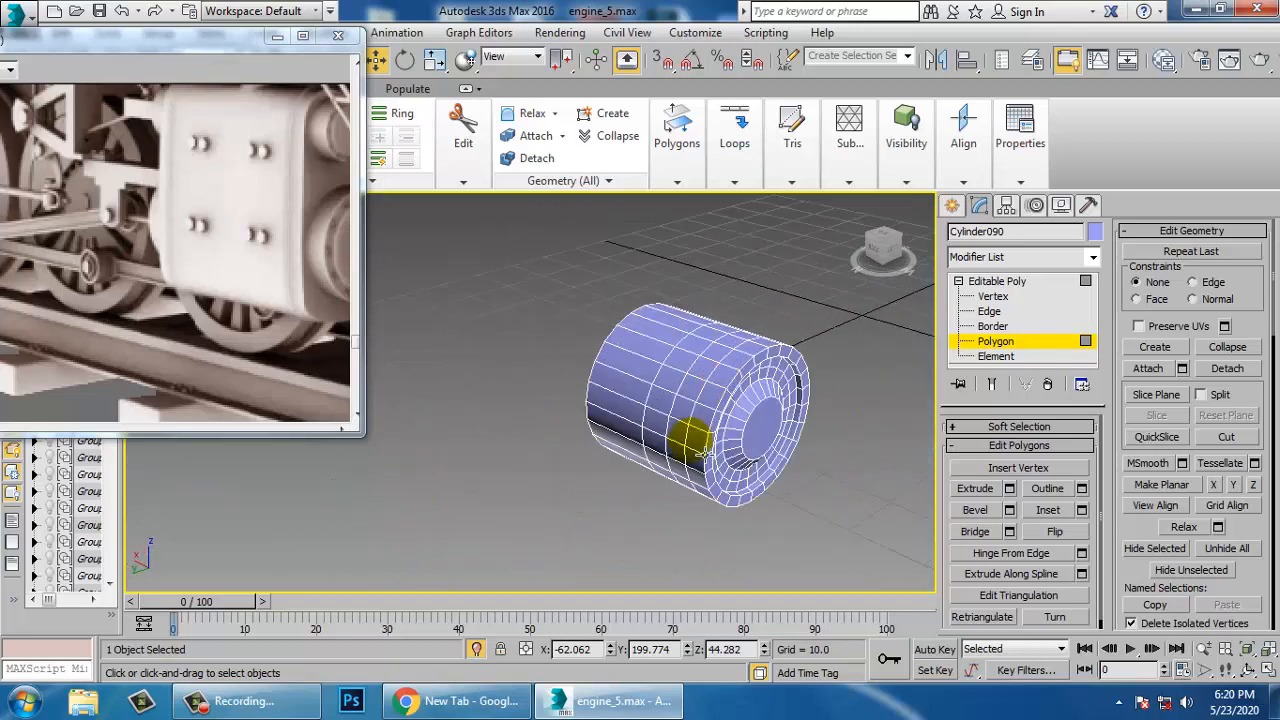
left_click(680, 434)
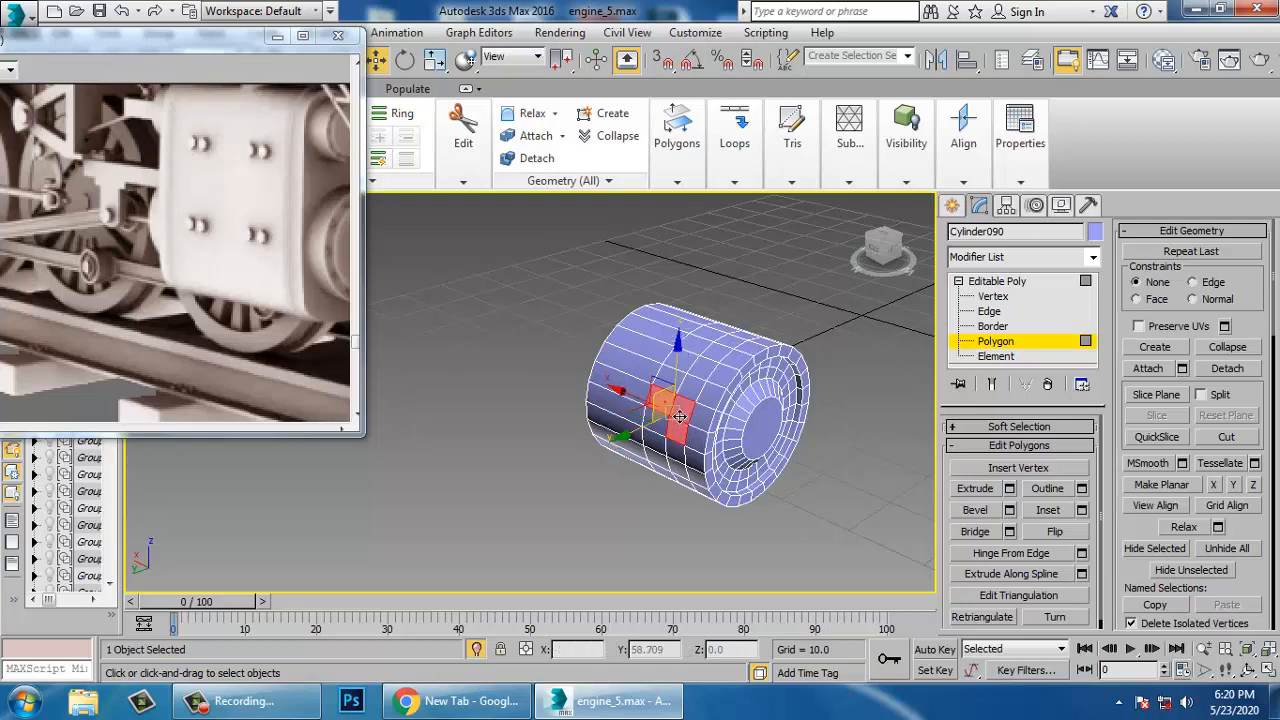
middle_click_drag(666, 437, 697, 444, "alt")
scroll(702, 514, "up", 4)
middle_click_drag(819, 518, 838, 522, "alt")
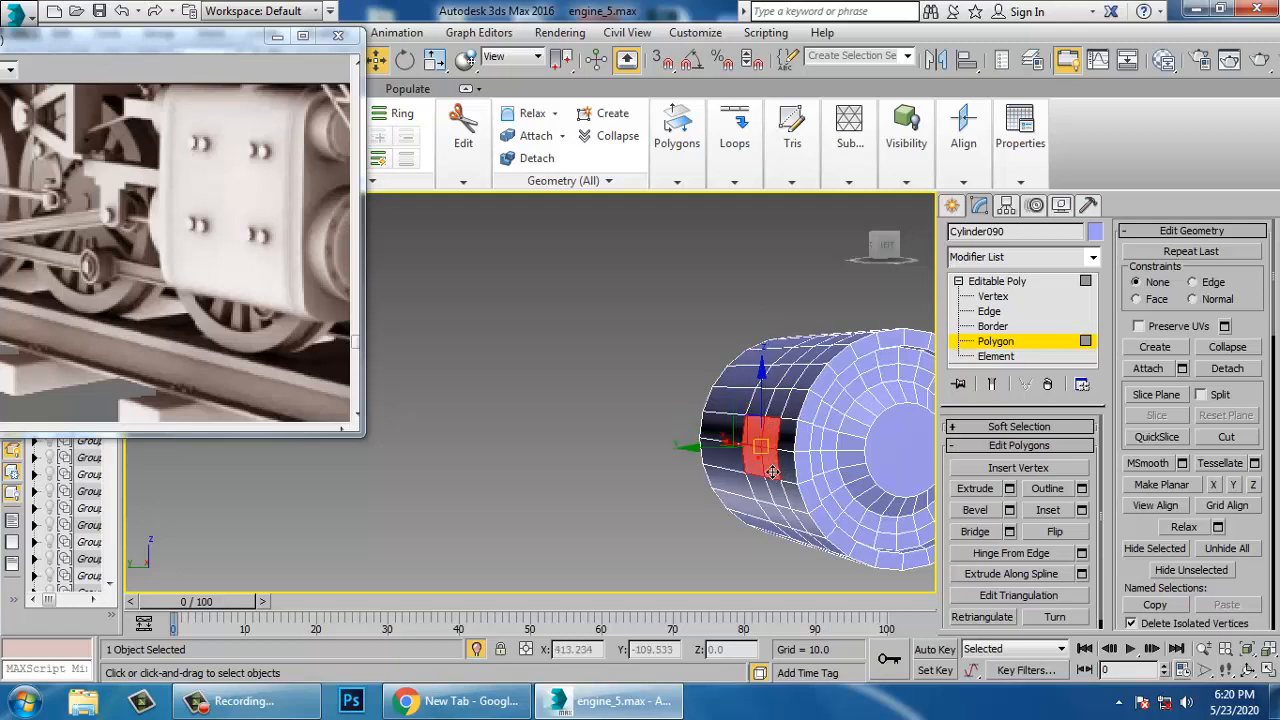
left_click(975, 532)
scroll(643, 503, "down", 4)
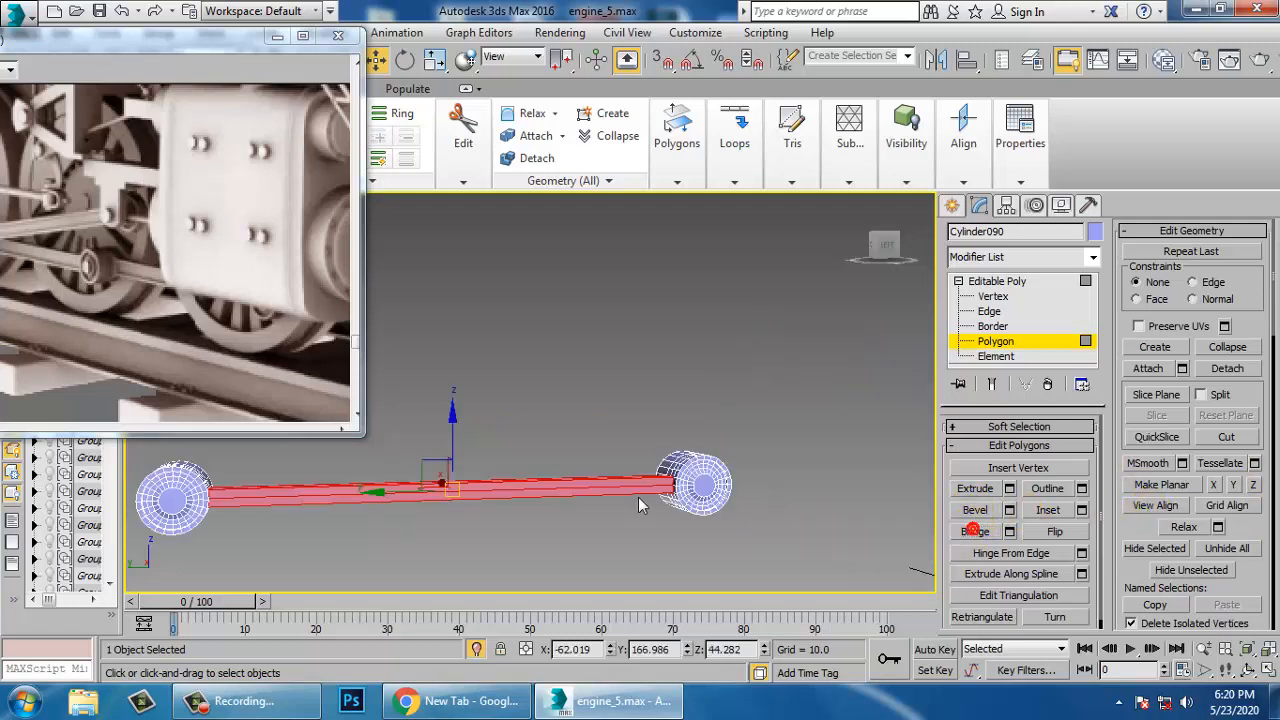
Select the facing side polygons on the second and third crank pins and bridge them into a connecting rod
middle_click_drag(706, 513, 673, 523, "alt")
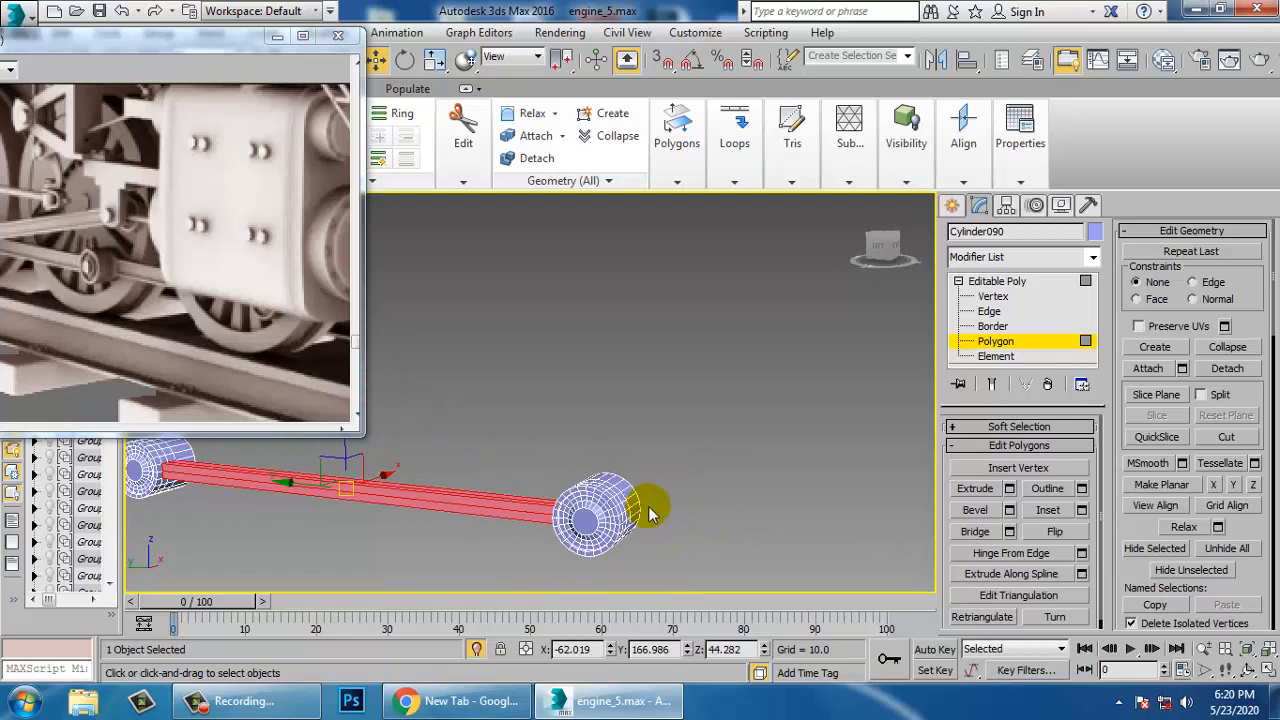
scroll(530, 559, "up", 4)
middle_click_drag(670, 583, 546, 530, "alt")
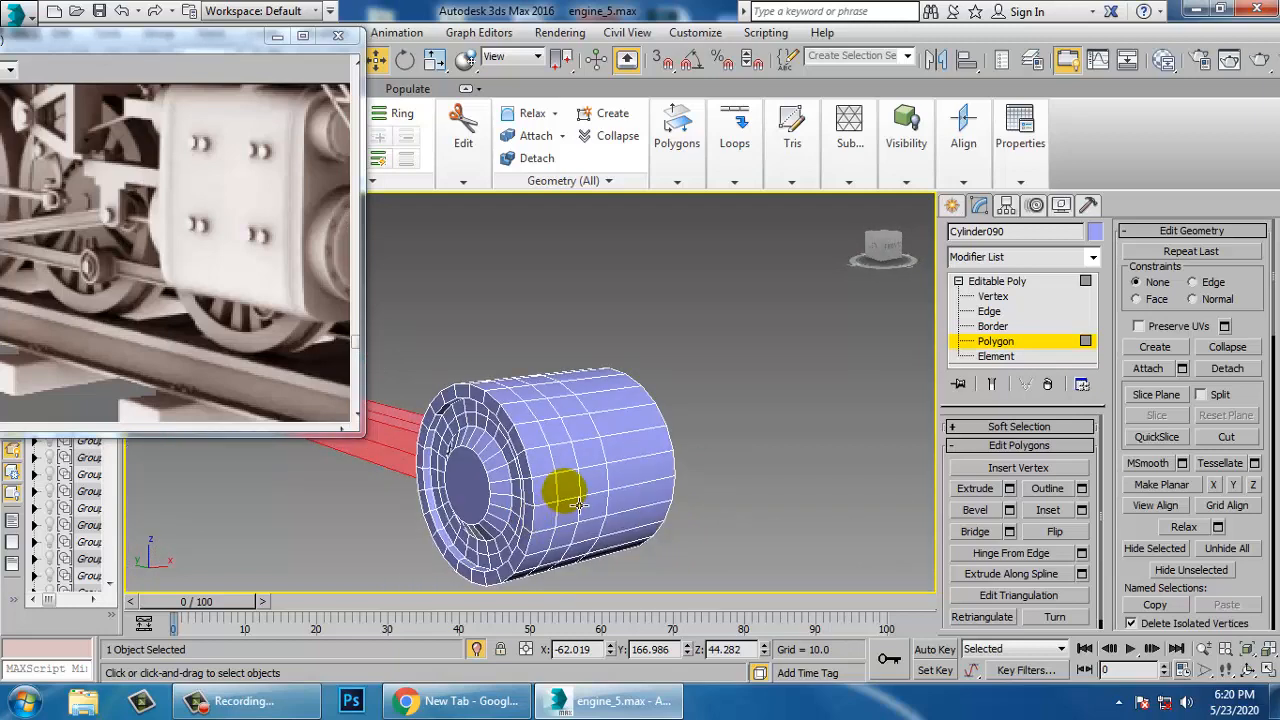
left_click(570, 492)
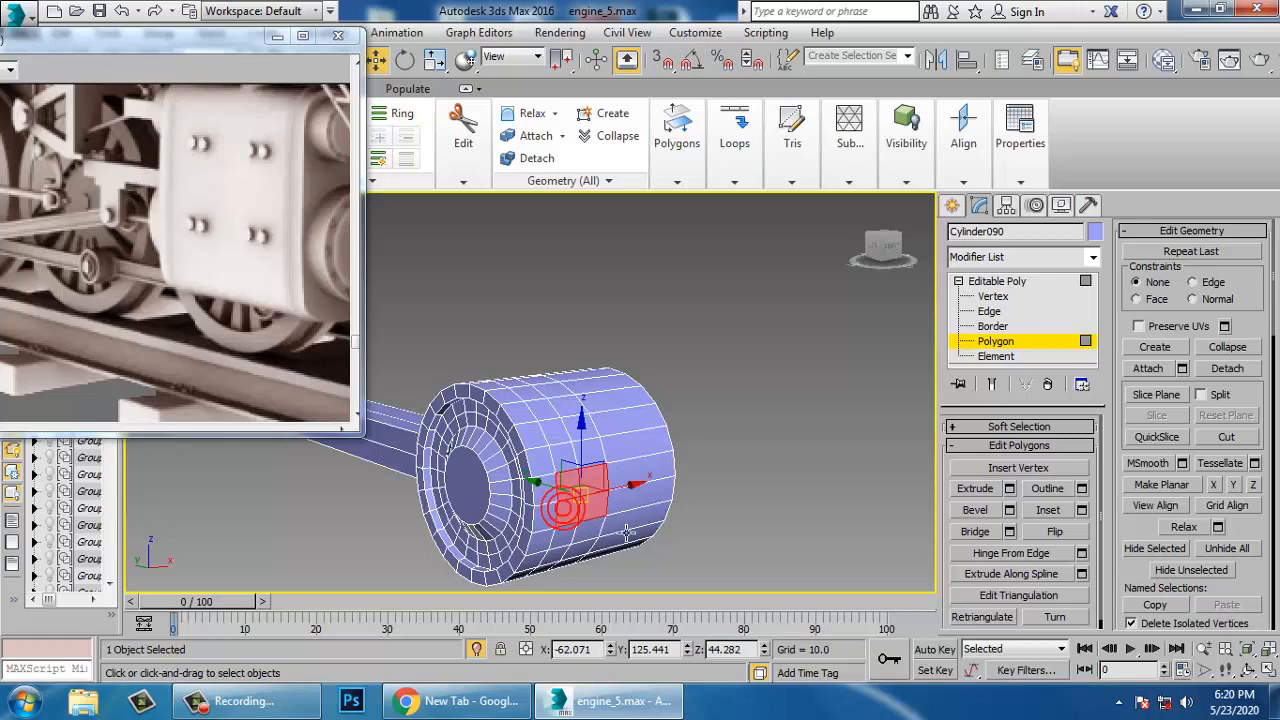
middle_click_drag(626, 533, 780, 512, "alt")
middle_click_drag(780, 512, 520, 537)
scroll(789, 374, "up", 3)
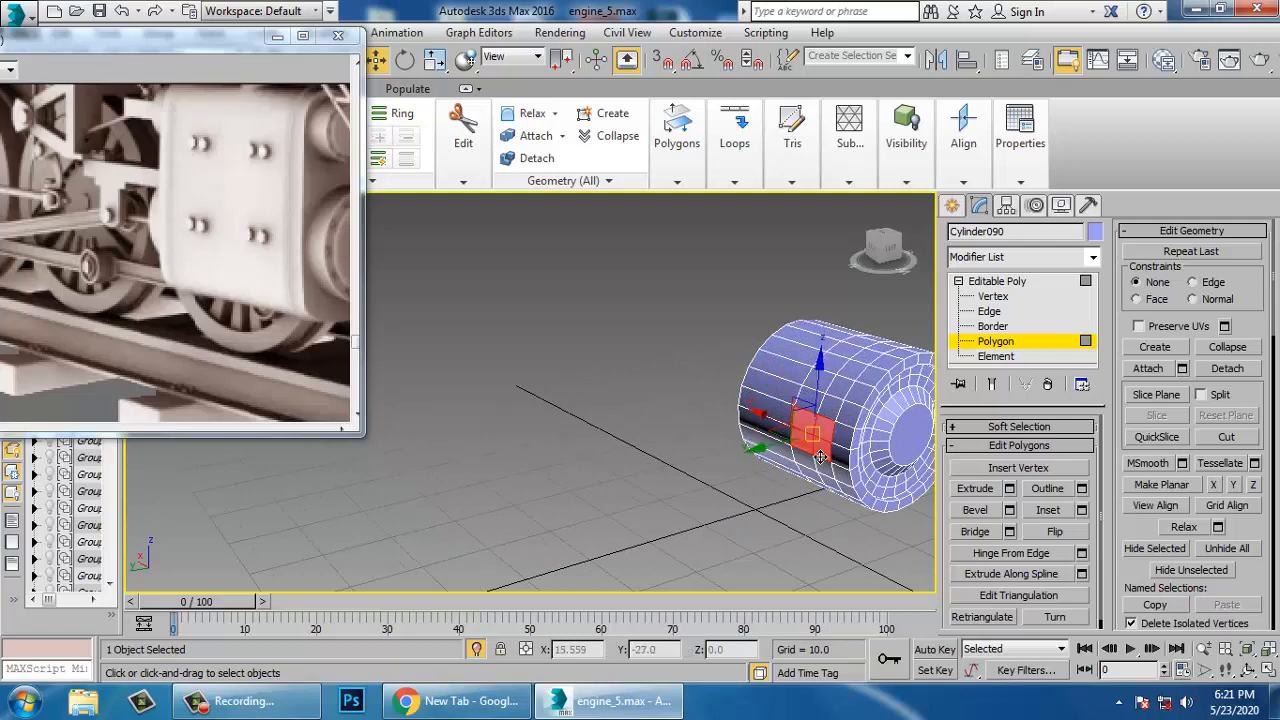
left_click(976, 531)
scroll(834, 520, "down", 5)
middle_click_drag(834, 520, 661, 512, "alt")
scroll(716, 508, "up", 2)
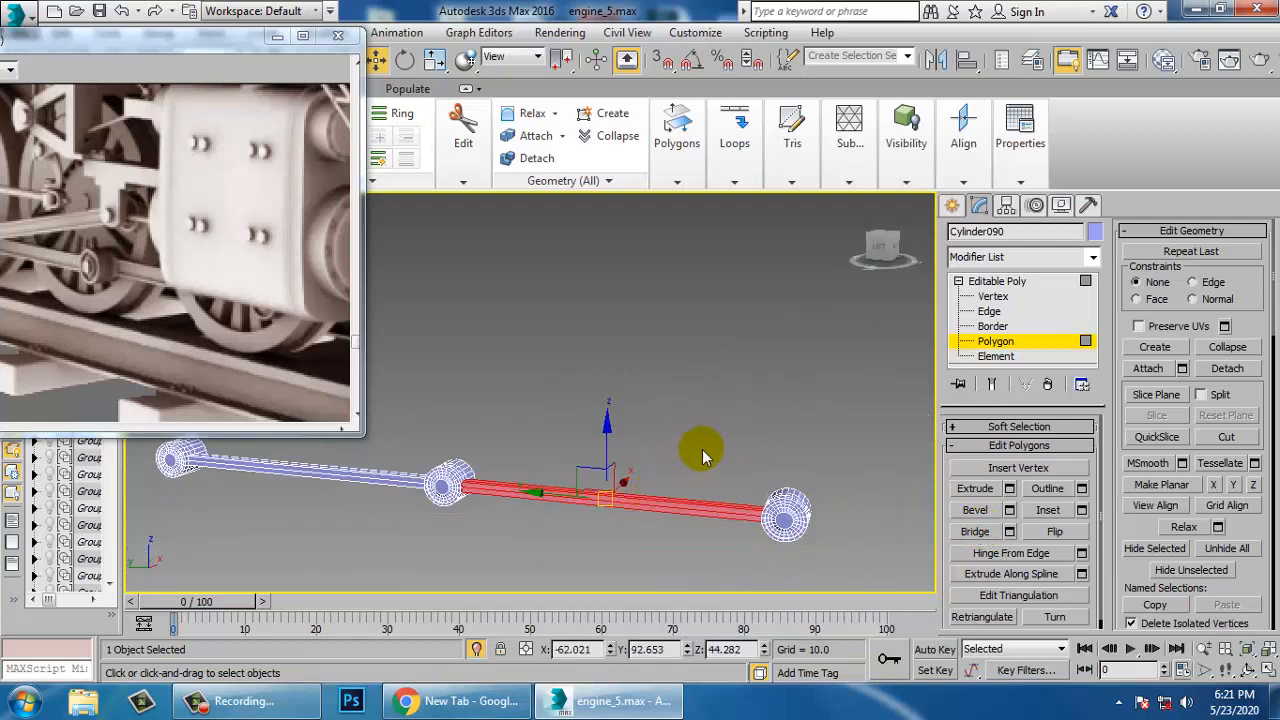
scroll(705, 456, "down", 3)
middle_click_drag(752, 490, 668, 476, "alt")
scroll(668, 476, "up", 4)
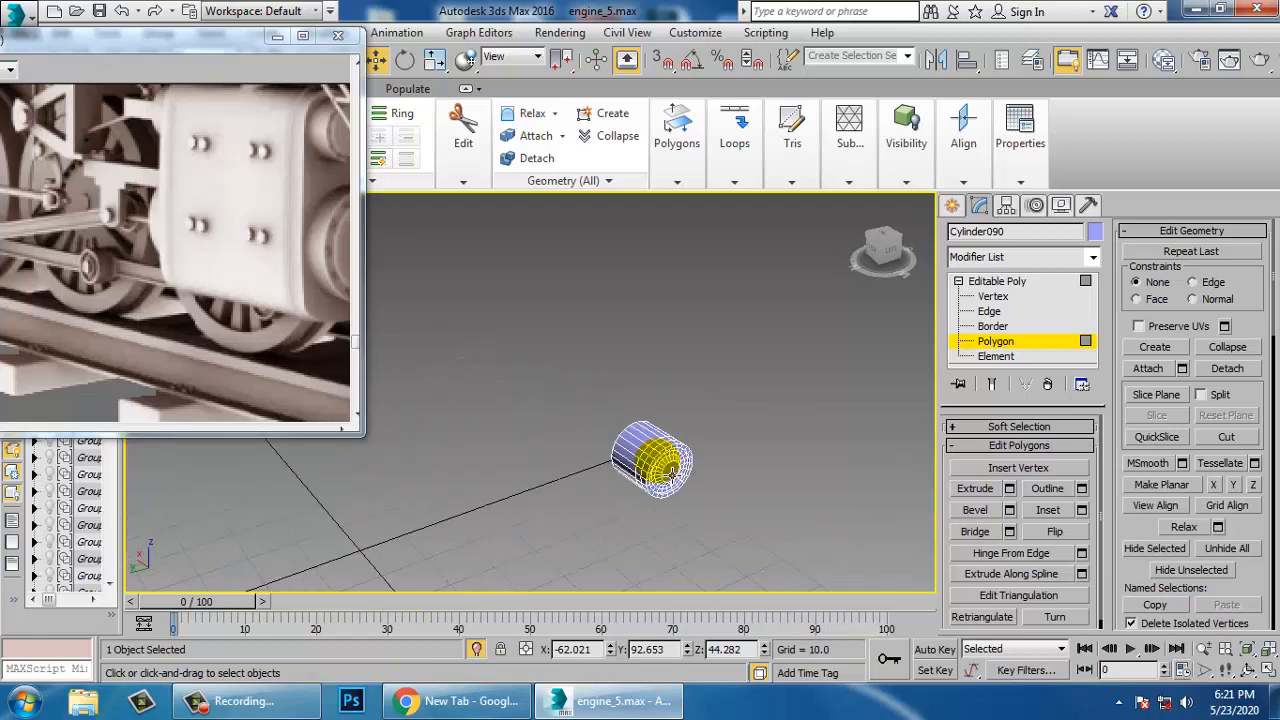
left_click(1022, 283)
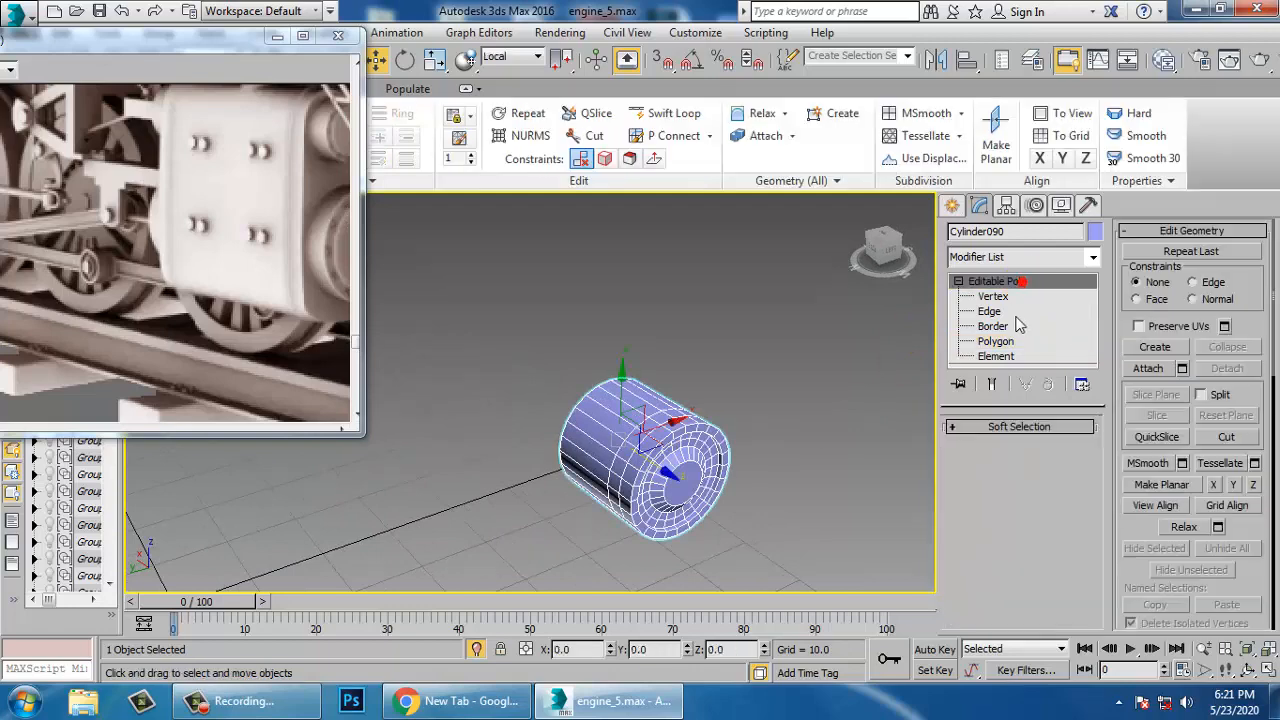
left_click(675, 113)
key("alt+w")
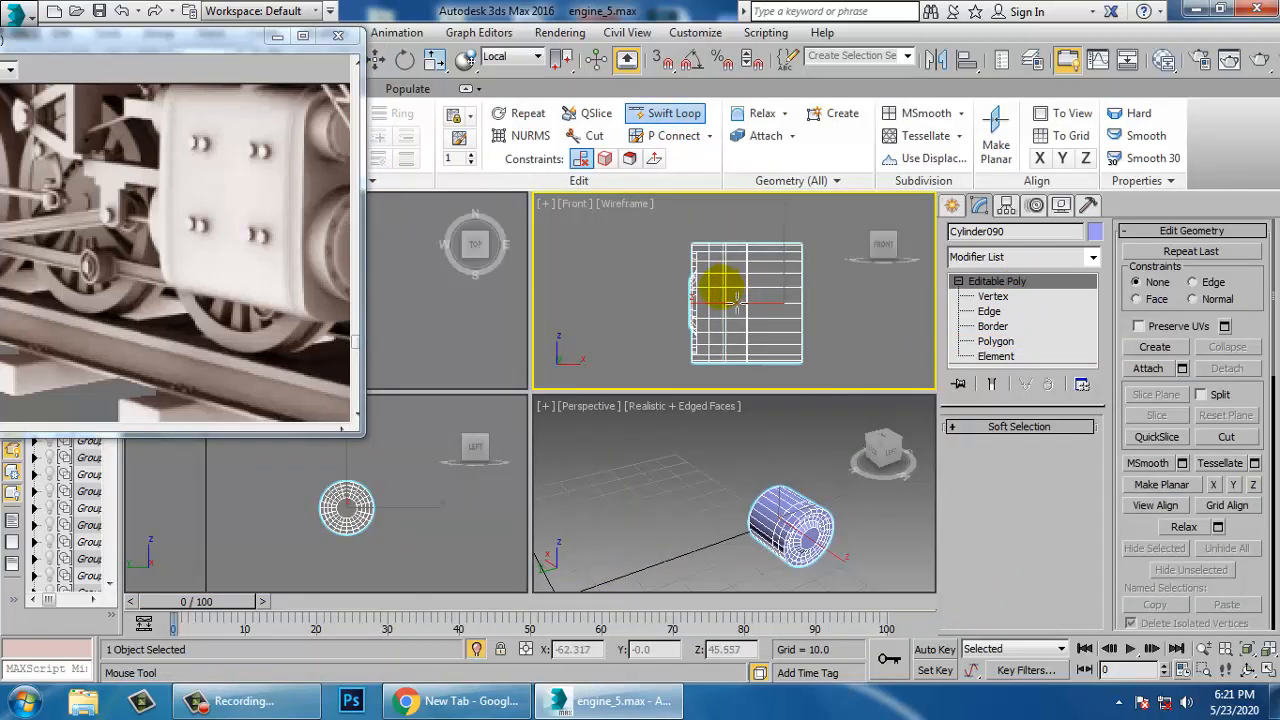
right_click(783, 517)
middle_click_drag(783, 517, 777, 543, "alt")
left_click(663, 113)
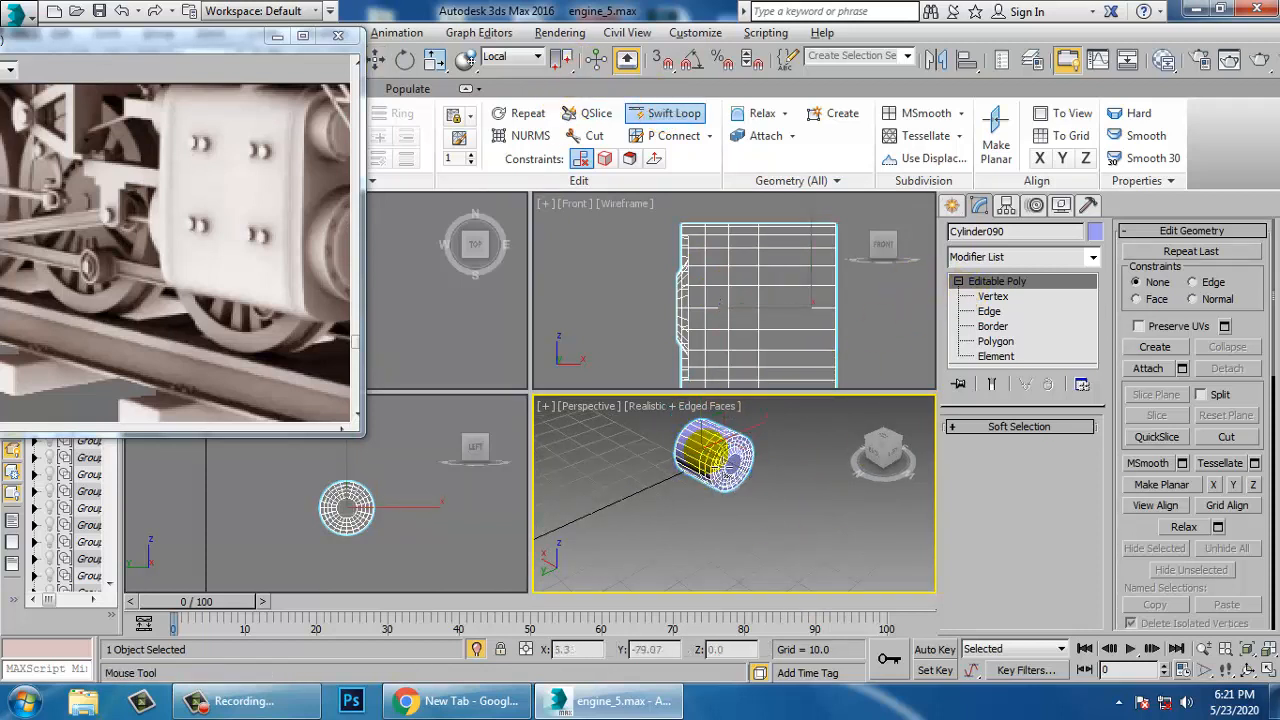
middle_click_drag(740, 460, 773, 535, "alt")
right_click(728, 492)
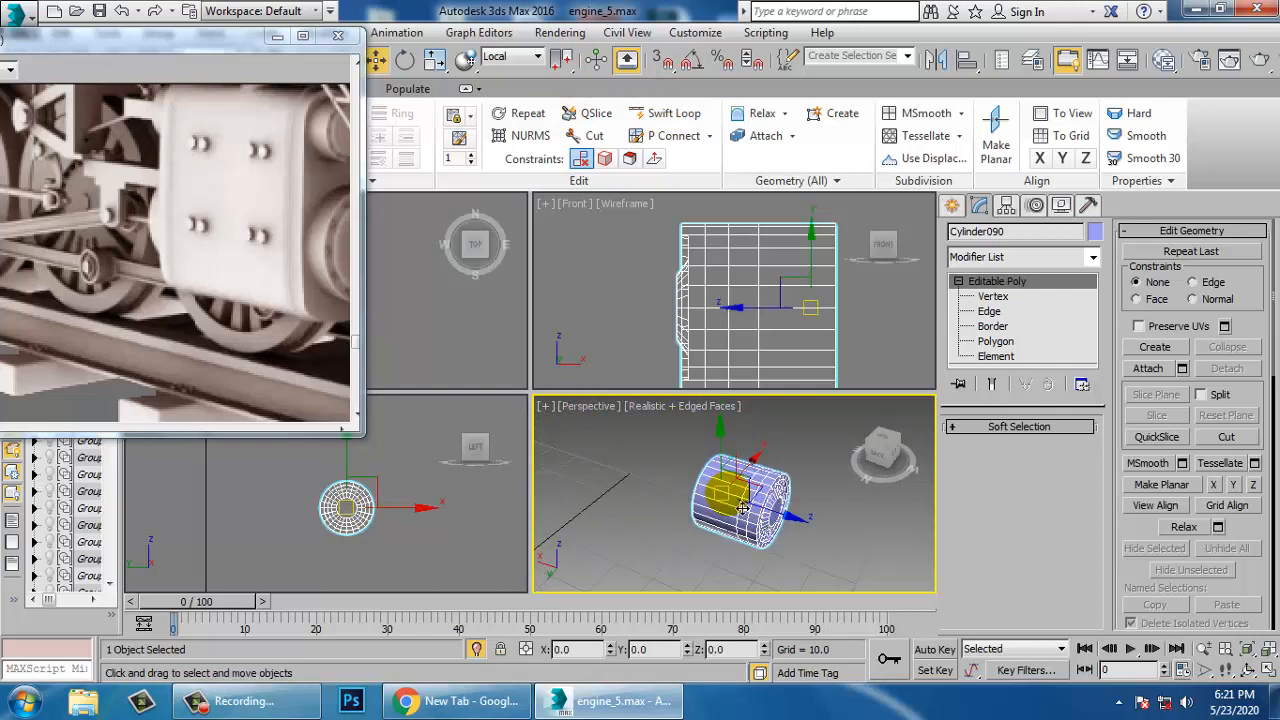
Connect the edge ring around the last crank pin's body into a new loop and move it along X in line with the other pins' loops
left_click(989, 311)
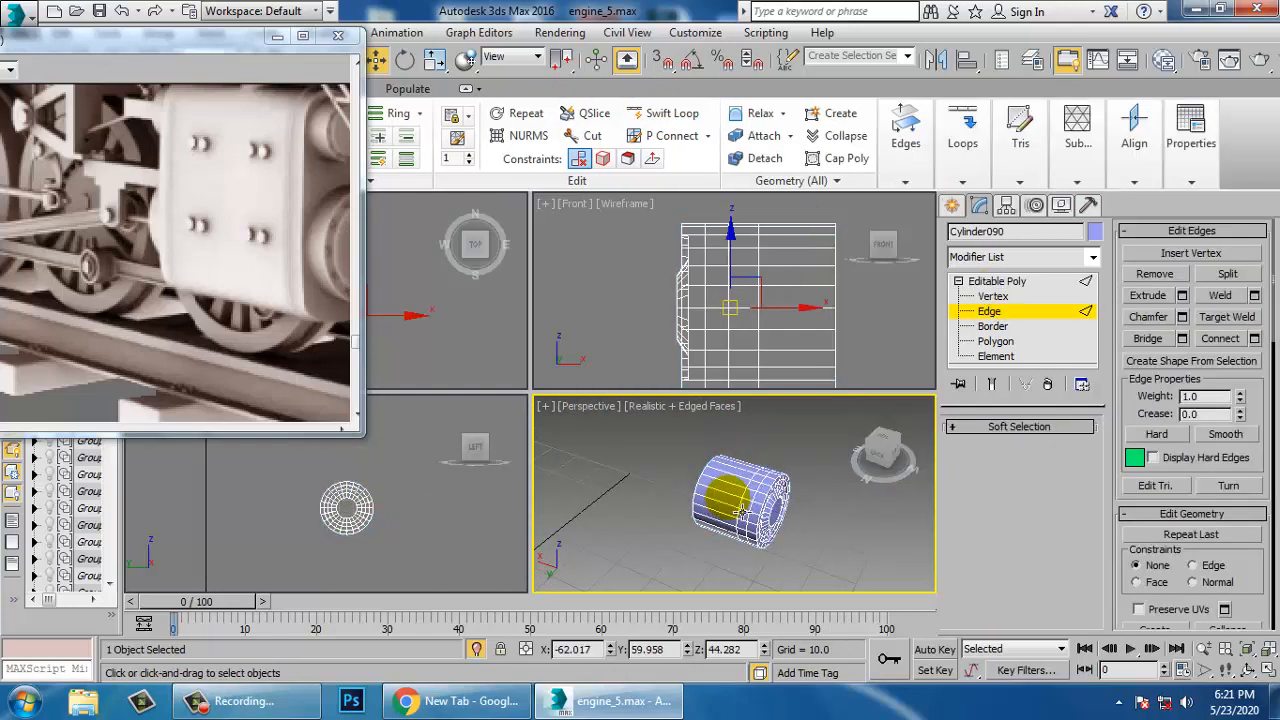
left_click(728, 499)
key("alt+r")
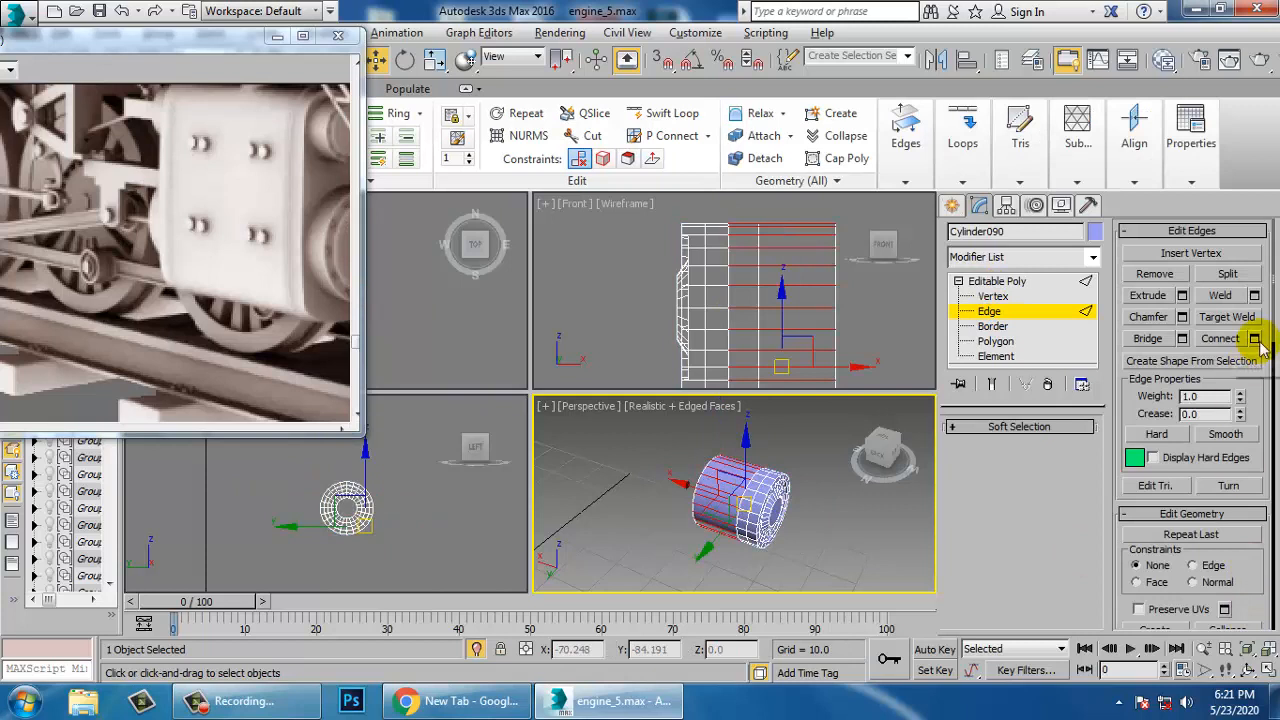
left_click(1255, 339)
left_click(744, 581)
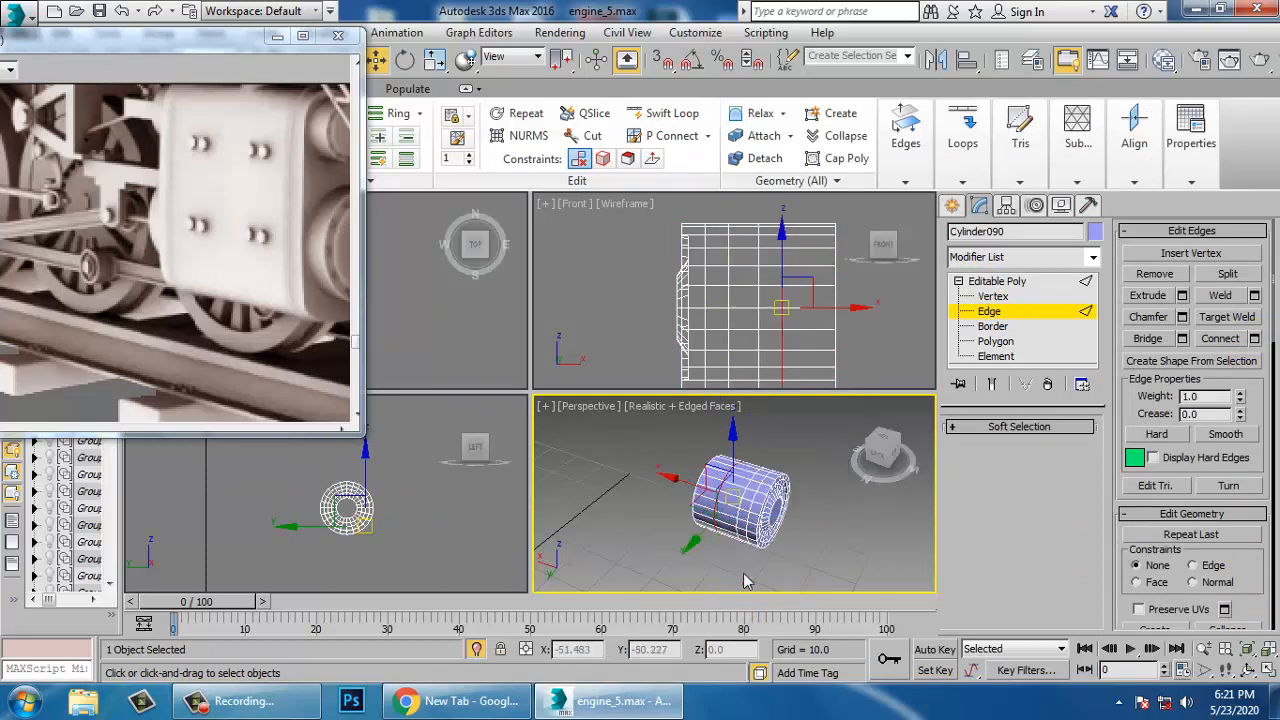
left_click(848, 326)
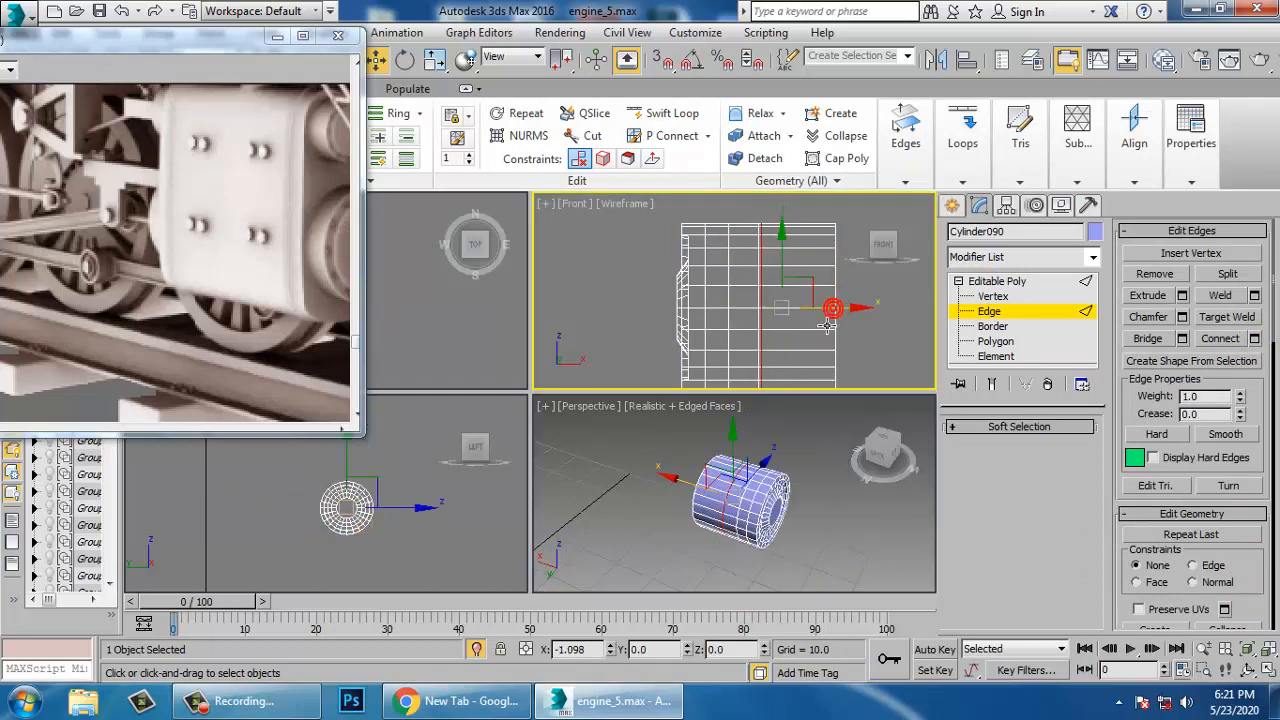
left_click(790, 452)
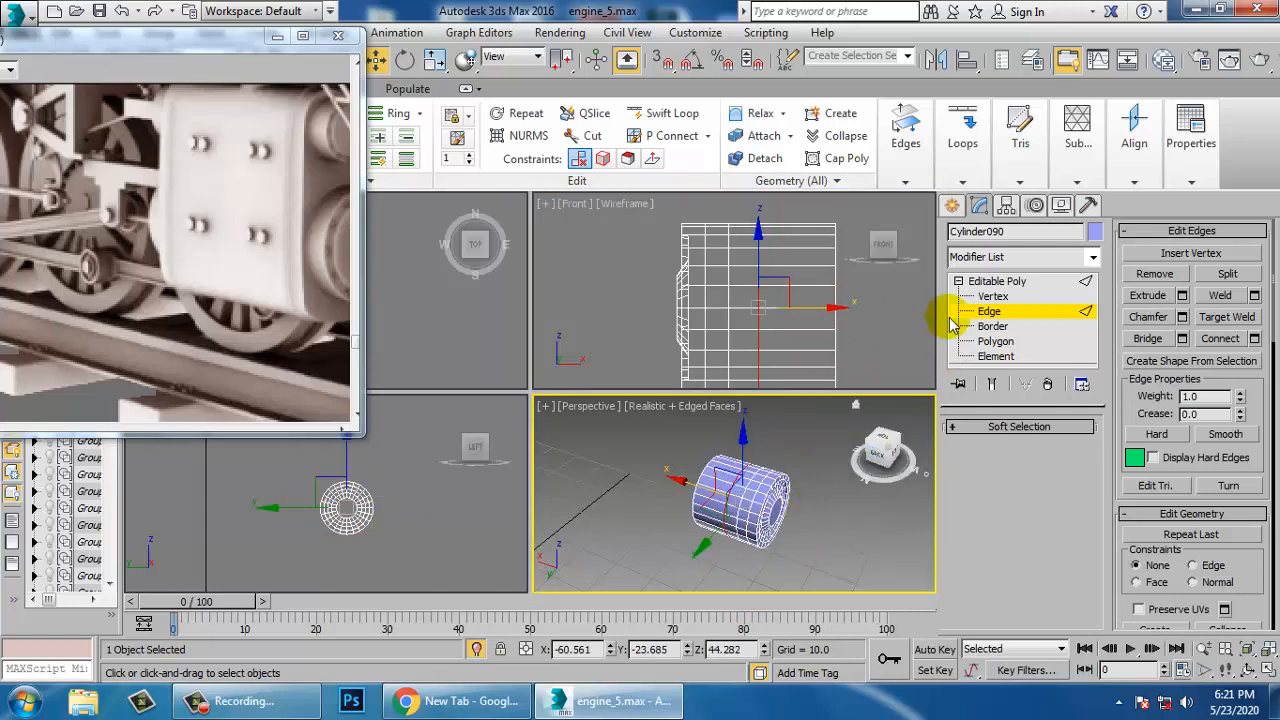
Select a two-by-two block of side polygons on the third crank pin, on the side facing the last pin
left_click(996, 341)
left_click(705, 530)
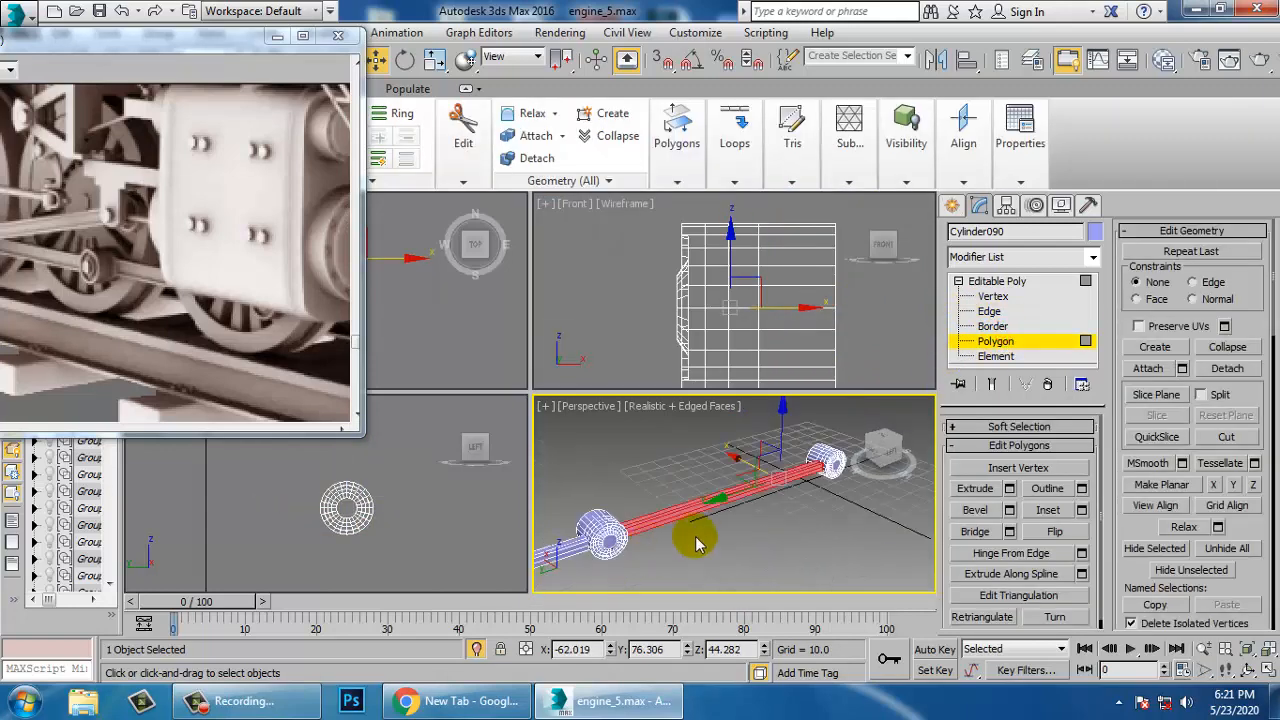
middle_click_drag(733, 533, 622, 470, "alt")
scroll(700, 460, "up", 6)
left_click(598, 460)
left_click(624, 460, "ctrl")
left_click(625, 483, "ctrl")
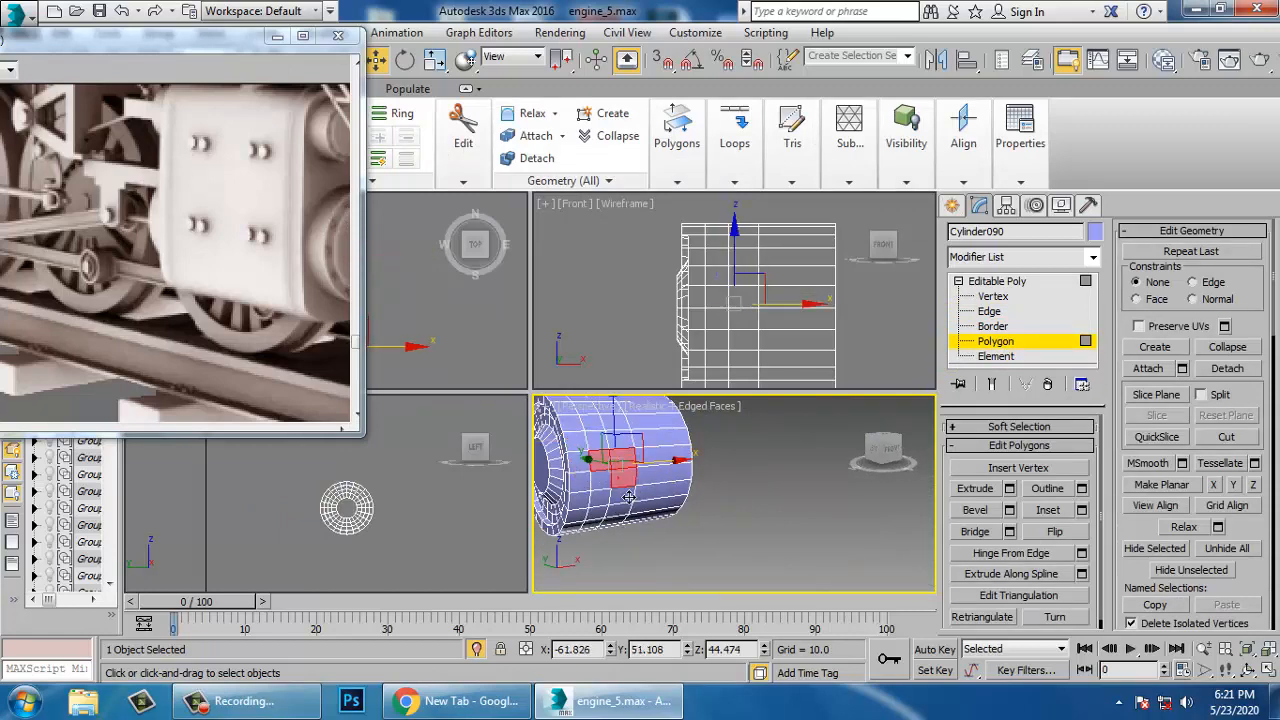
left_click(601, 483, "ctrl")
Add the matching two-by-two block of side polygons on the last crank pin to the selection and bridge both blocks into a connecting rod
scroll(697, 508, "down", 4)
middle_click_drag(700, 508, 790, 512, "alt")
scroll(780, 505, "up", 4)
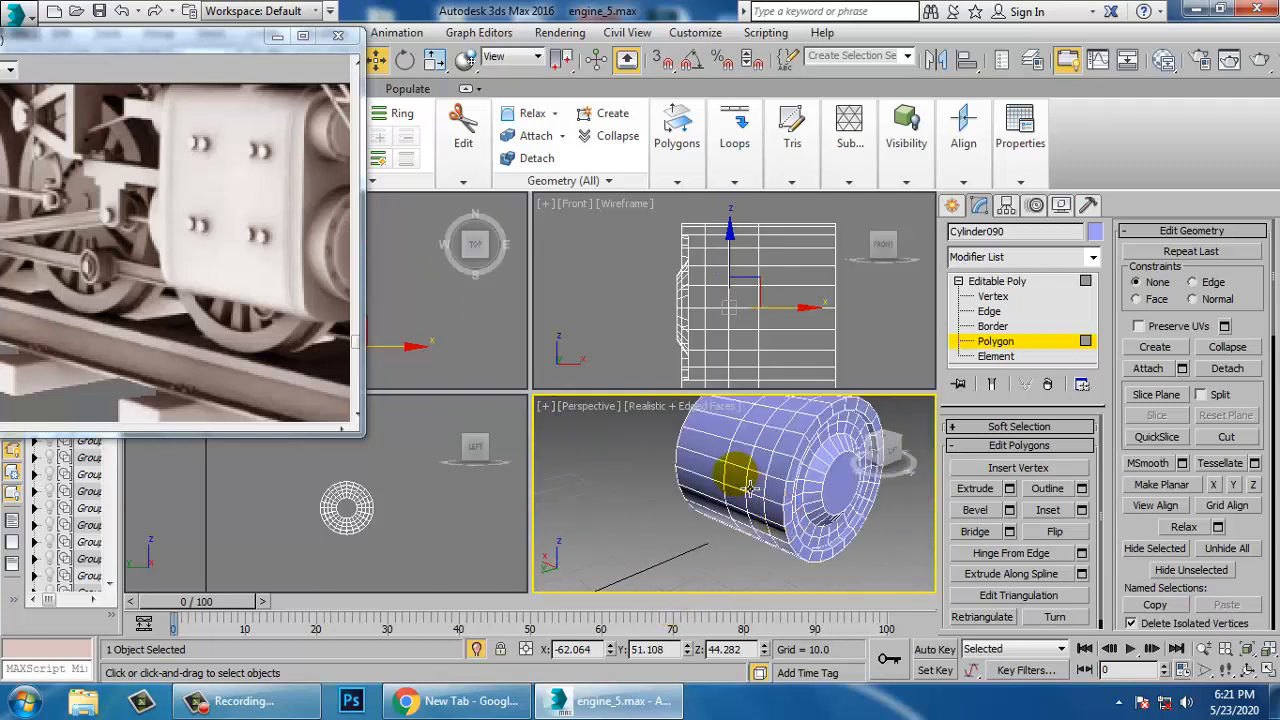
left_click(764, 472, "ctrl")
left_click(762, 489, "ctrl")
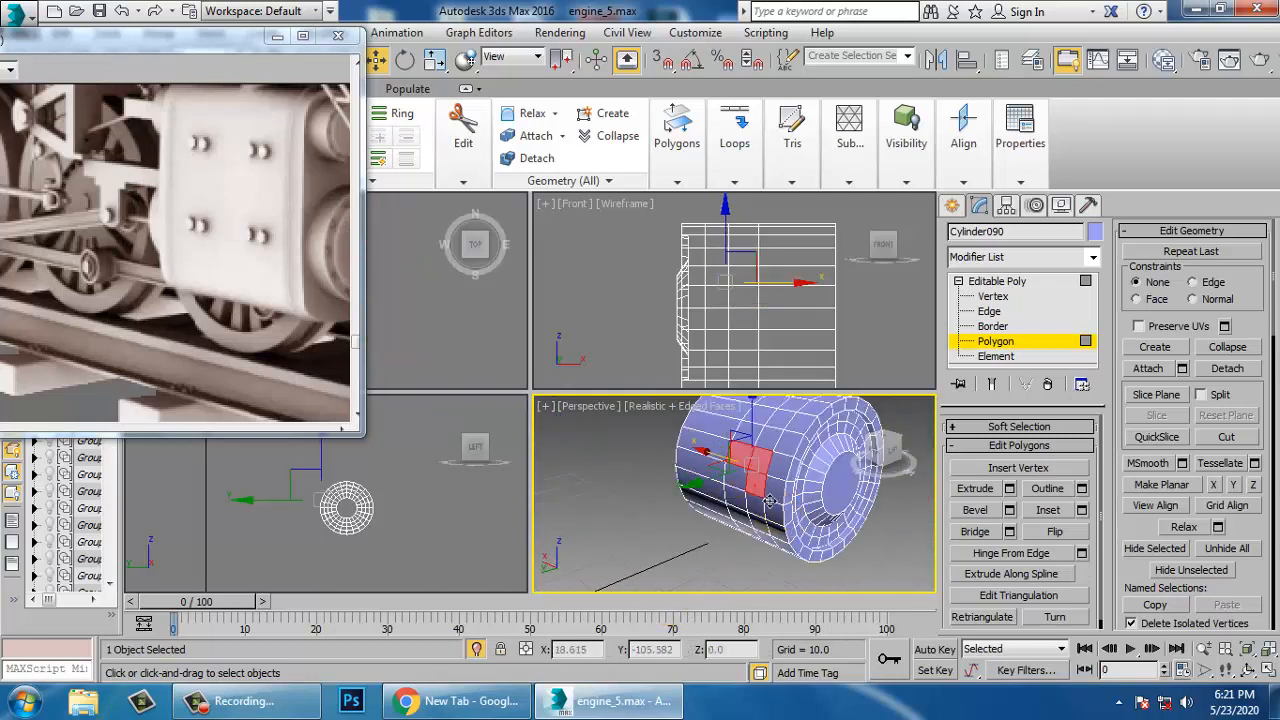
left_click(753, 493, "alt")
left_click(748, 497, "alt")
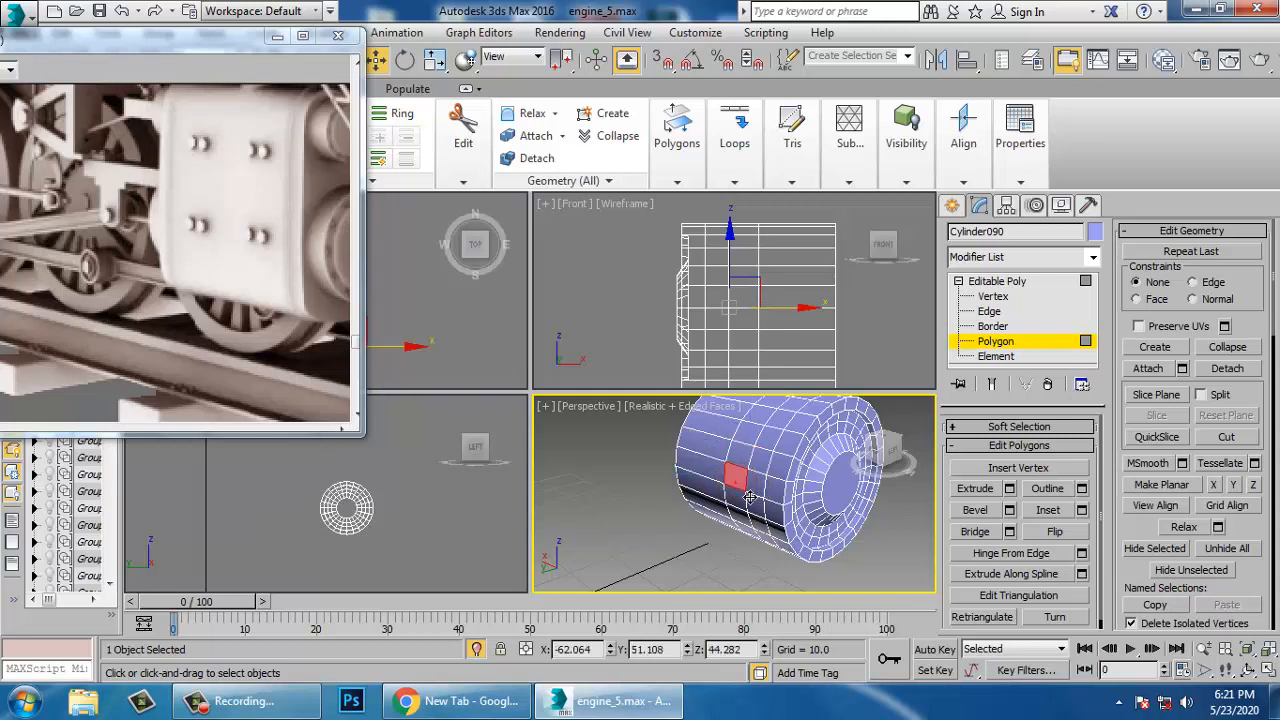
left_click(764, 496, "ctrl")
left_click(763, 518, "ctrl")
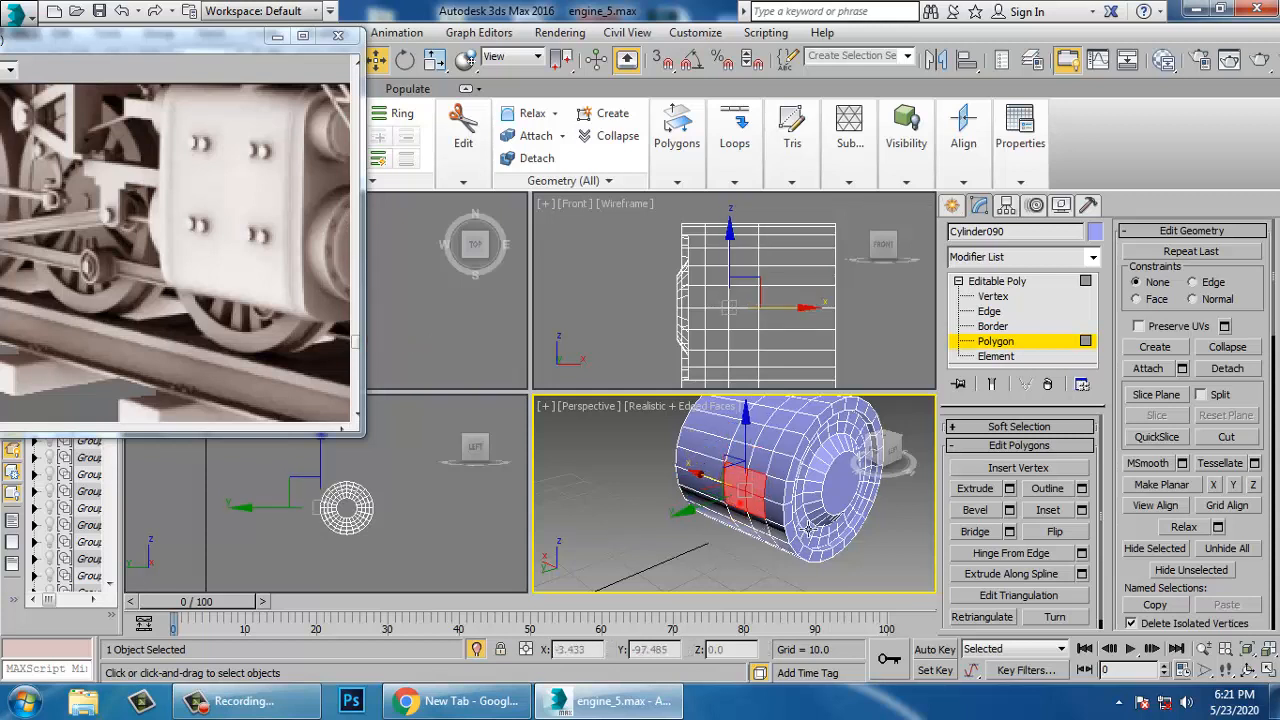
left_click(993, 537)
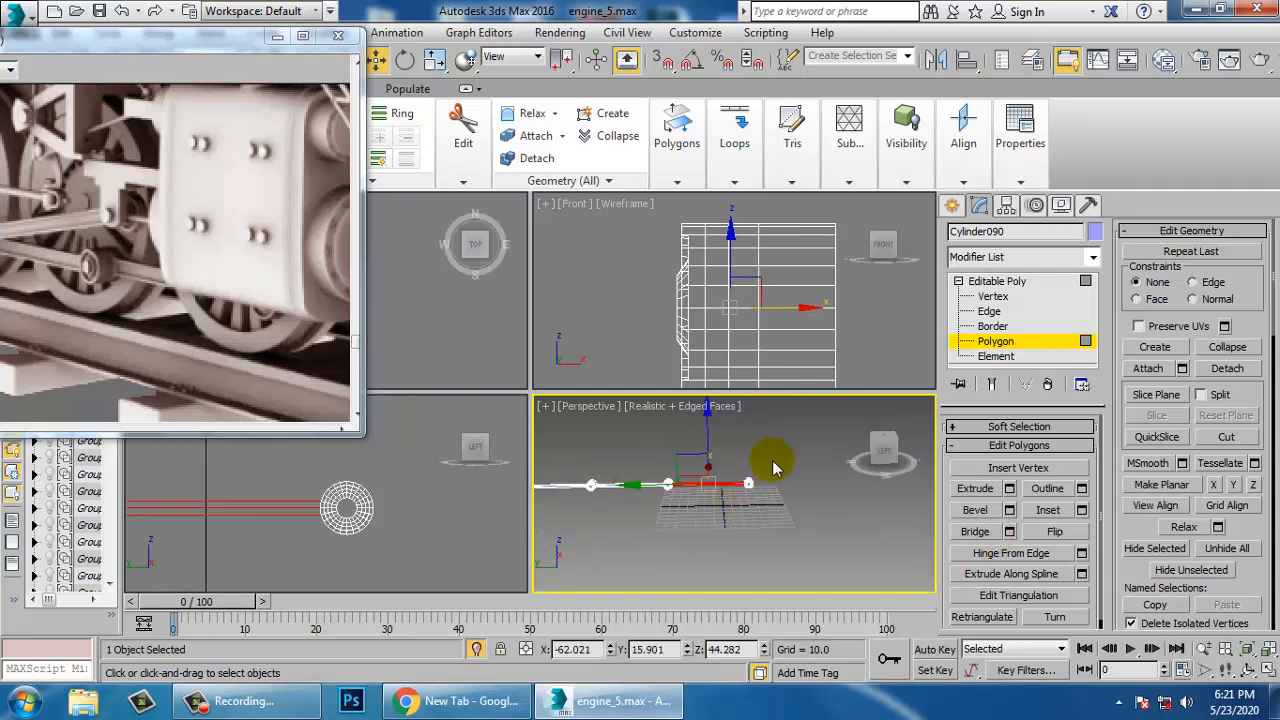
Maximize the perspective view and end the isolation to show the whole locomotive around the rods
key("alt+w")
right_click(740, 414)
left_click(760, 262)
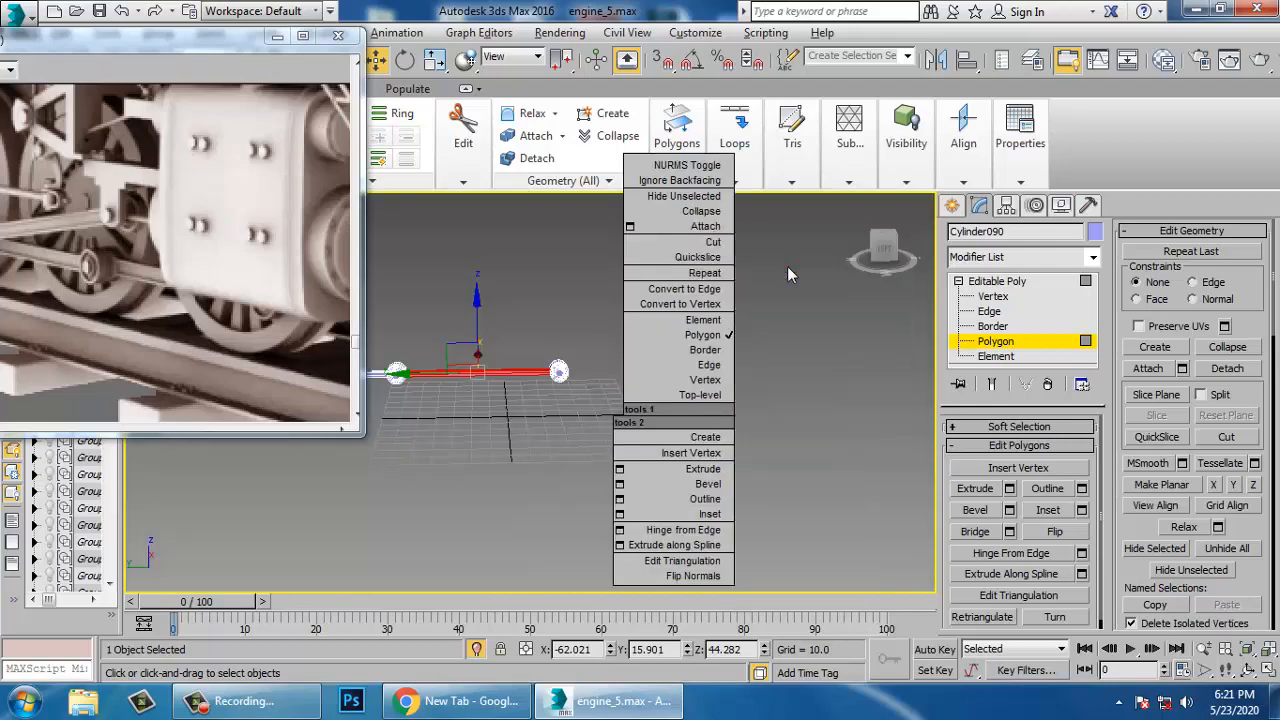
middle_click_drag(688, 390, 817, 400, "alt")
scroll(817, 398, "down", 4)
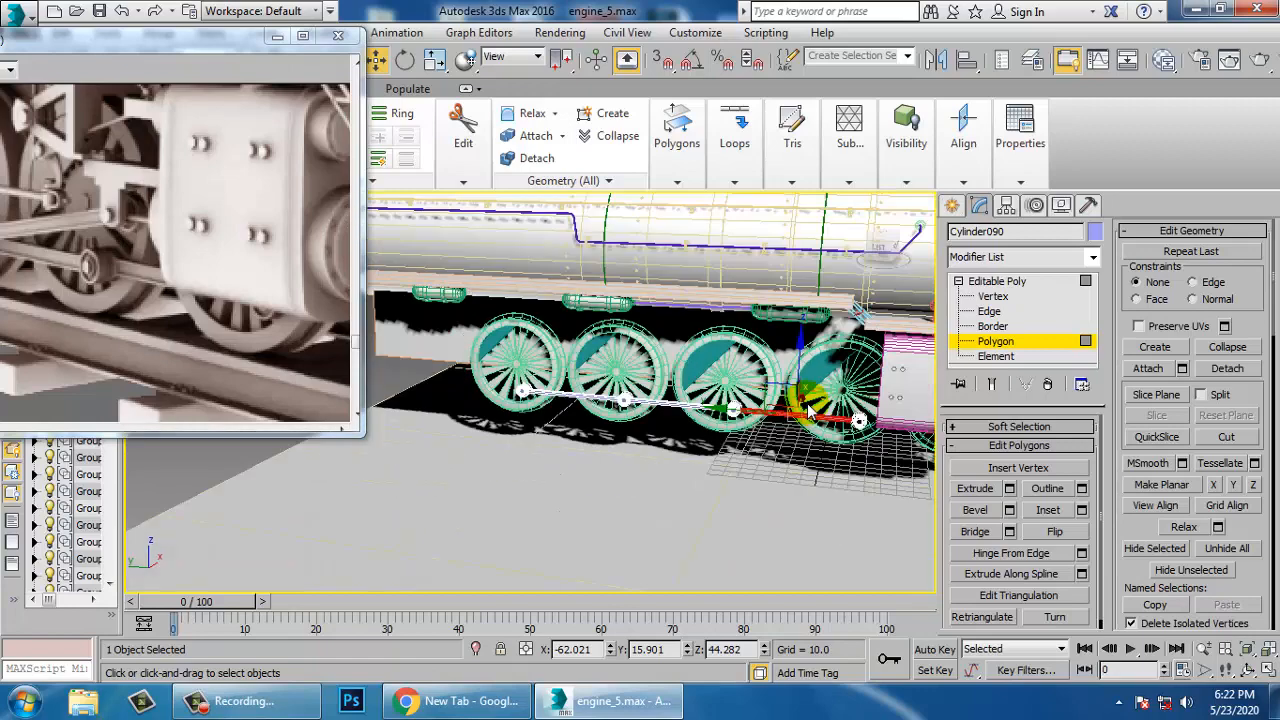
Select the upper and lower polygon strips on the outward face of each of the three connecting rods
scroll(772, 428, "up", 4)
scroll(729, 421, "up", 3)
middle_click_drag(728, 424, 632, 397)
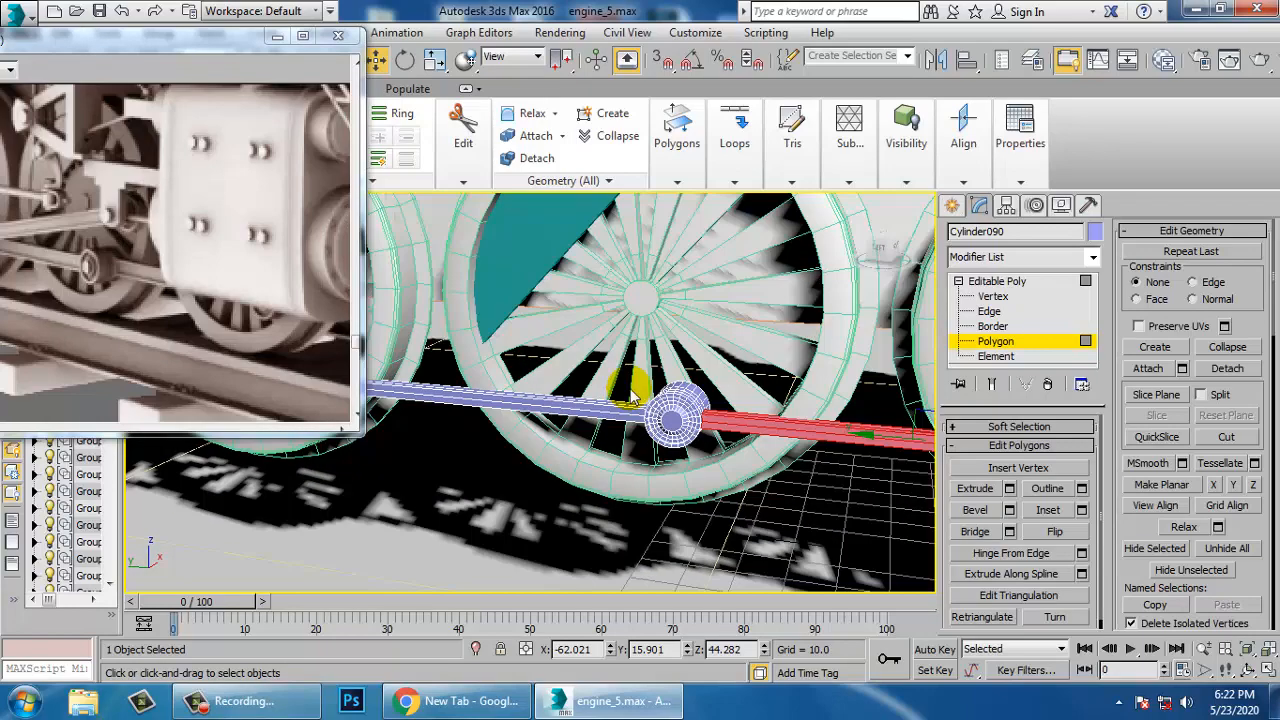
scroll(843, 443, "up", 4)
scroll(643, 421, "down", 4)
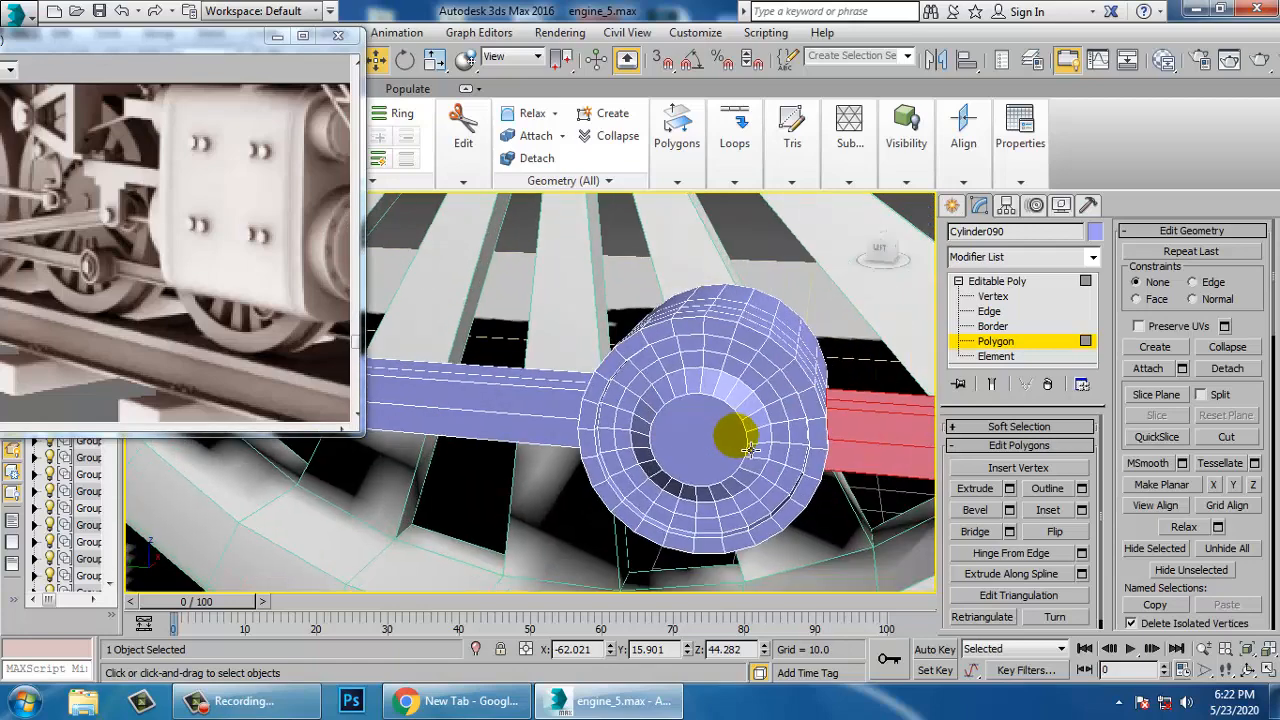
scroll(643, 421, "down", 4)
scroll(685, 467, "up", 8)
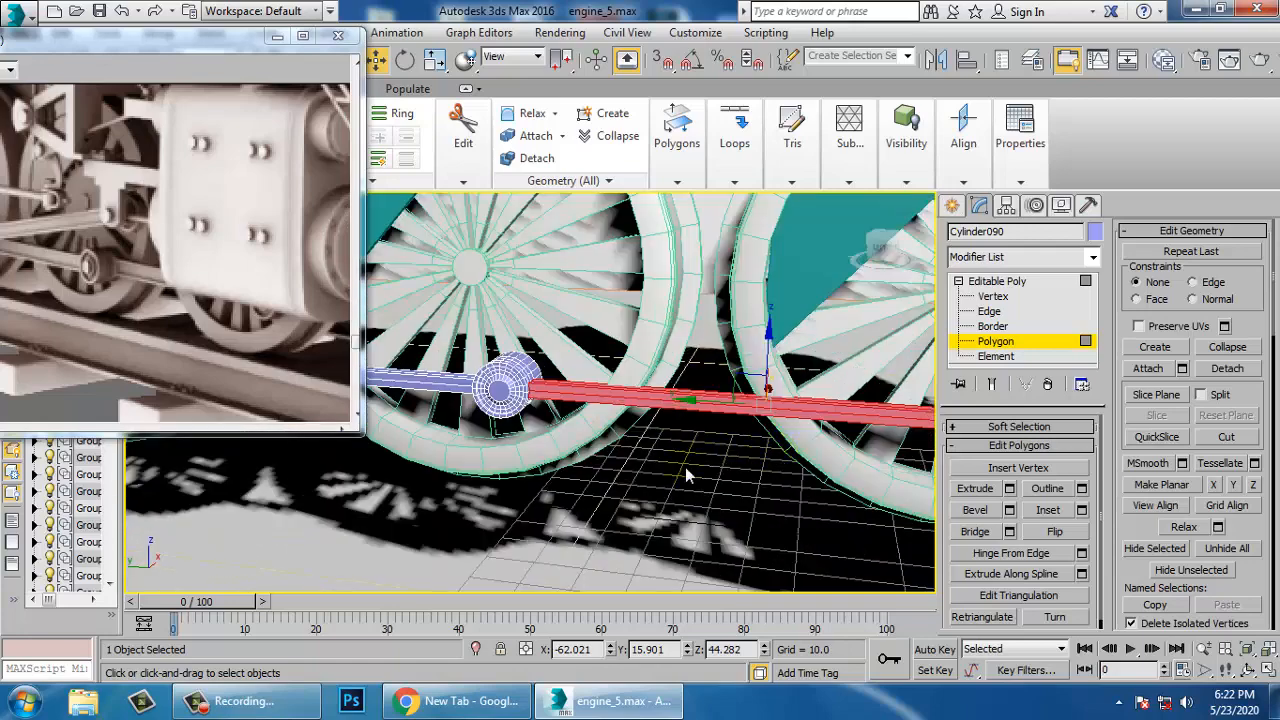
left_click(700, 262)
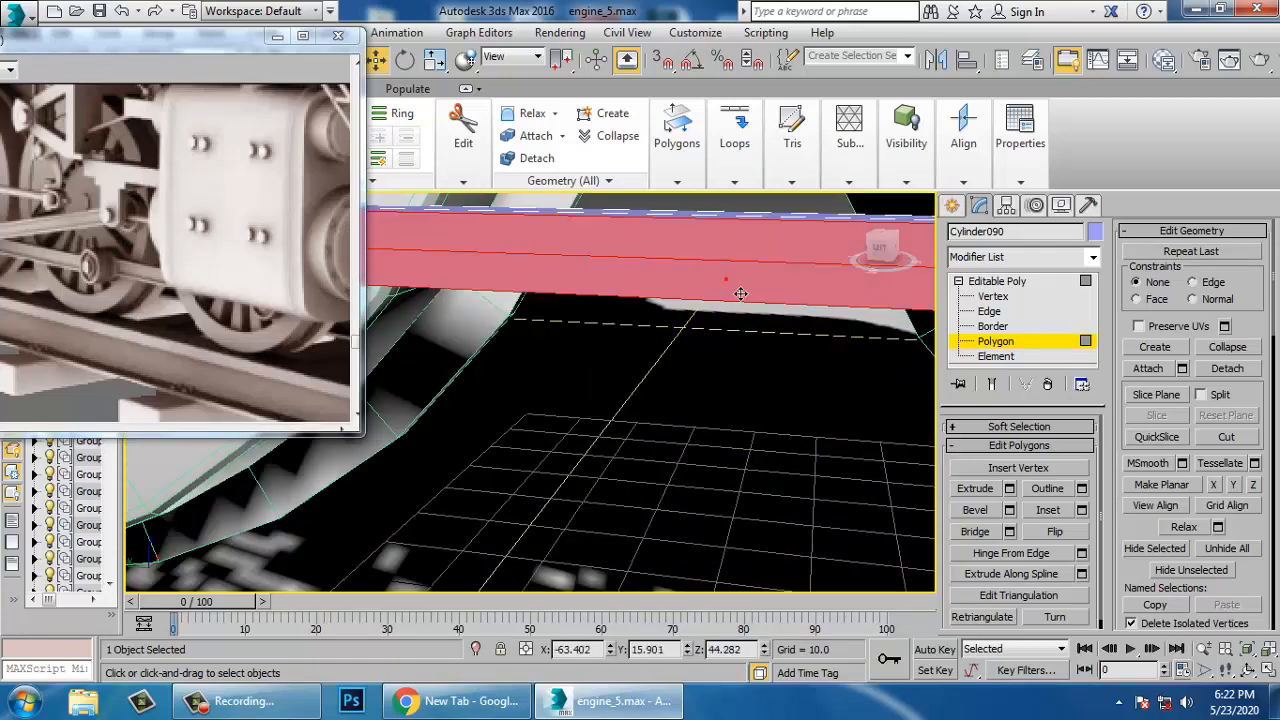
scroll(740, 300, "down", 6)
scroll(614, 389, "up", 3)
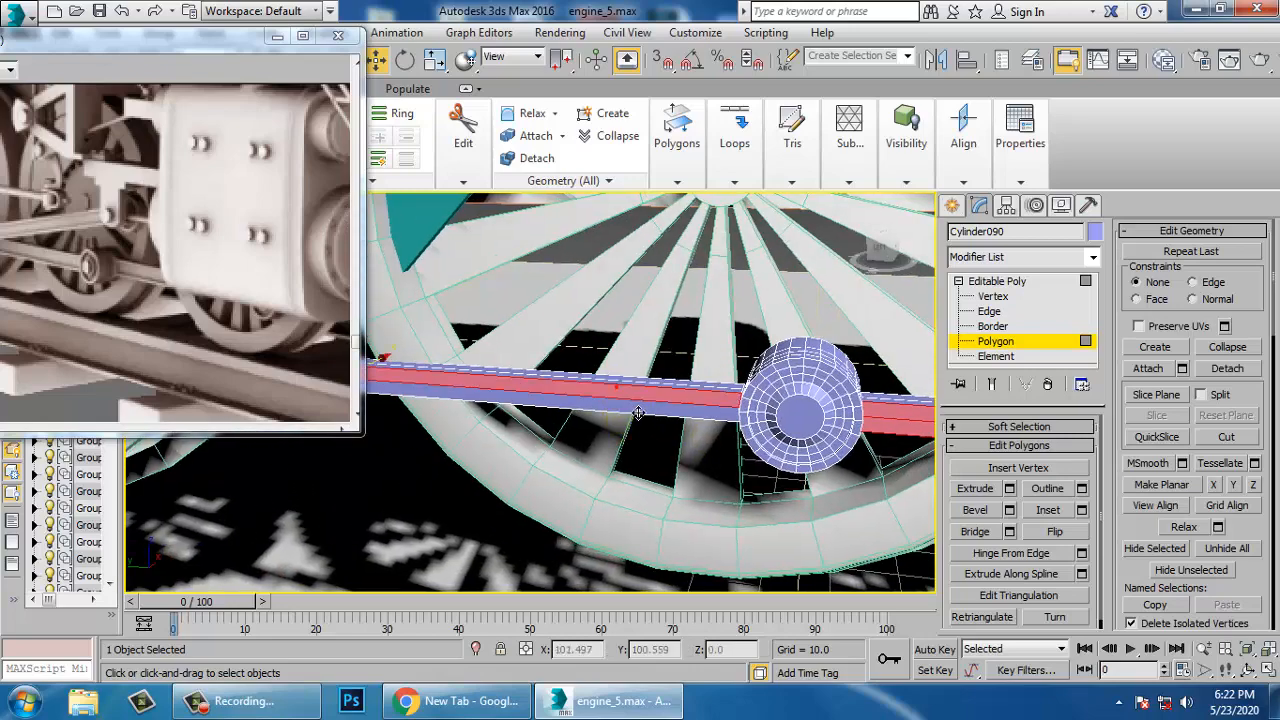
middle_click_drag(639, 418, 1015, 468, "alt")
left_click(675, 420)
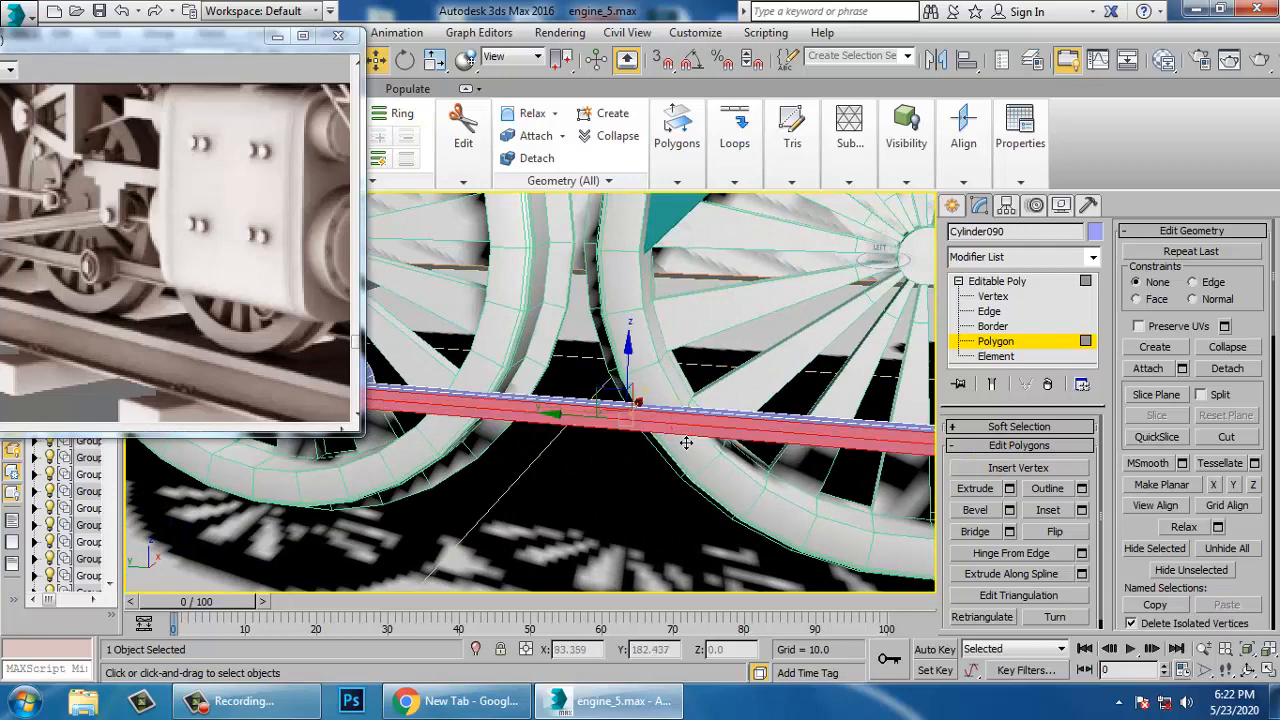
scroll(660, 430, "down", 4)
scroll(586, 443, "up", 8)
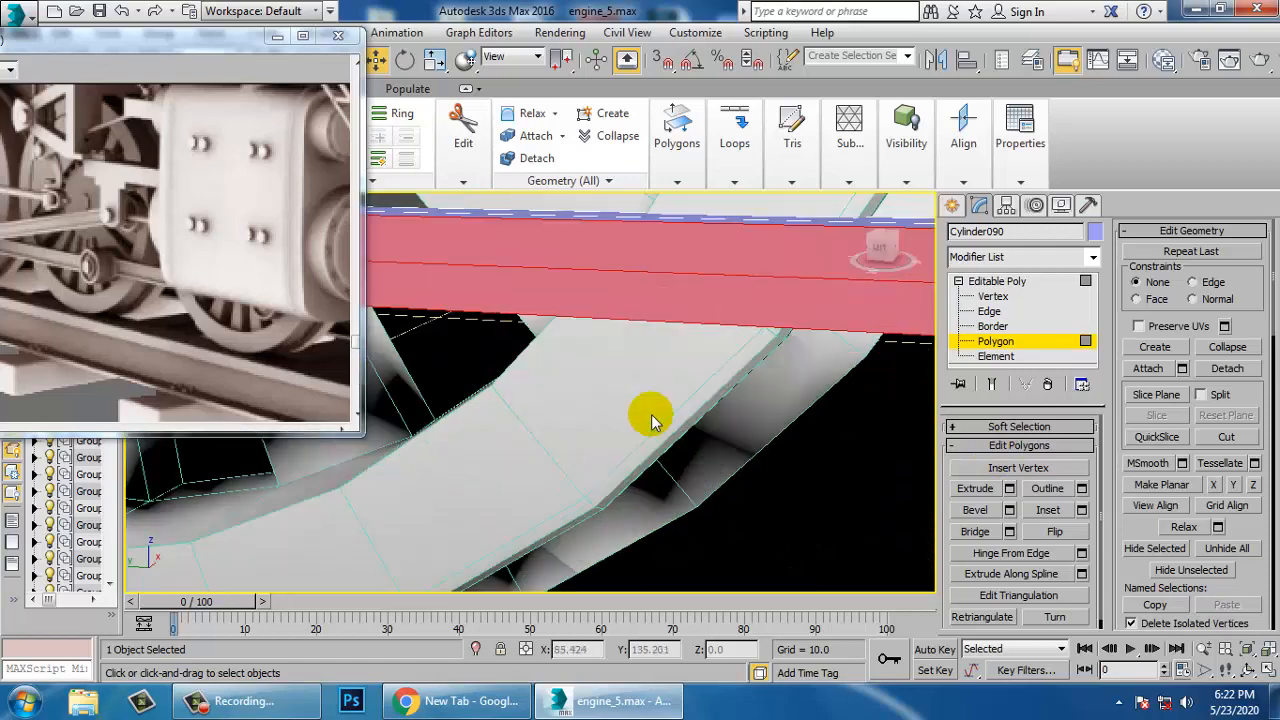
Inset the selected outer rod faces using the Group option, leaving a narrow border along the rods' edges
left_click(1081, 510)
left_click(563, 403)
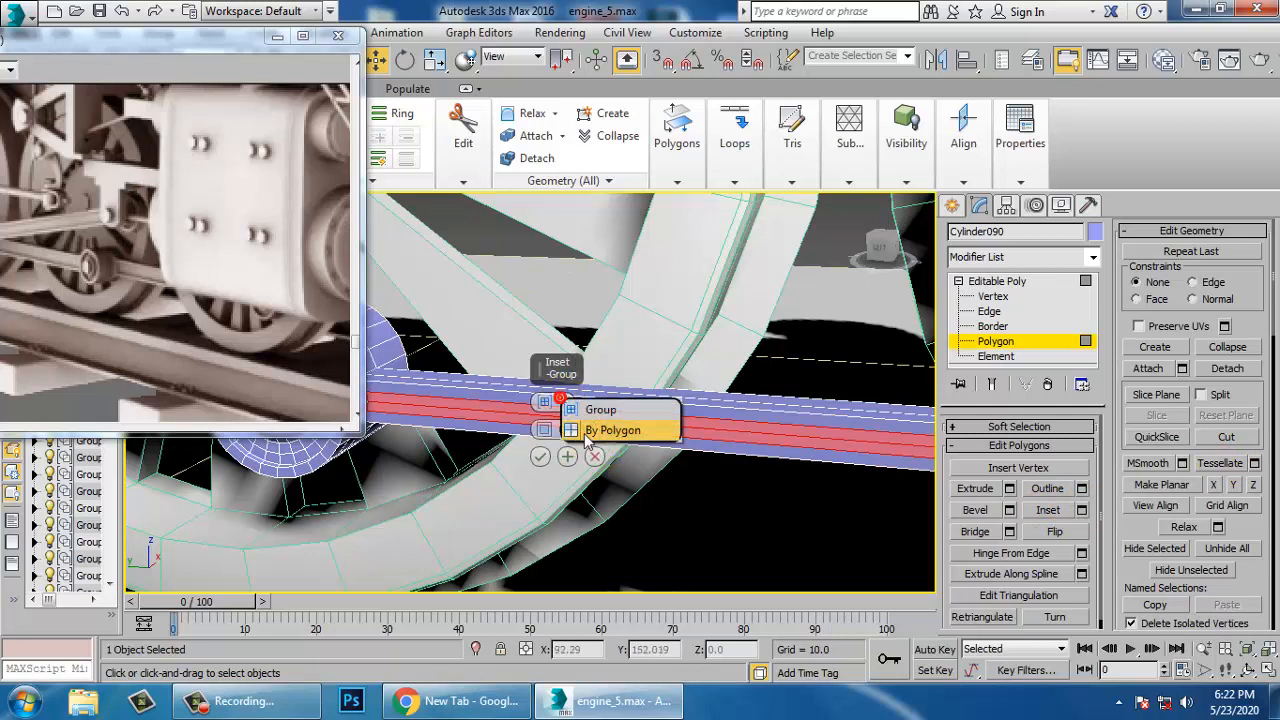
left_click(590, 411)
left_click_drag(544, 438, 538, 445)
left_click(541, 457)
Extrude the inset rod faces inward with a height of about -0.187 to form recessed grooves
middle_click_drag(677, 426, 721, 433, "alt")
left_click(1010, 489)
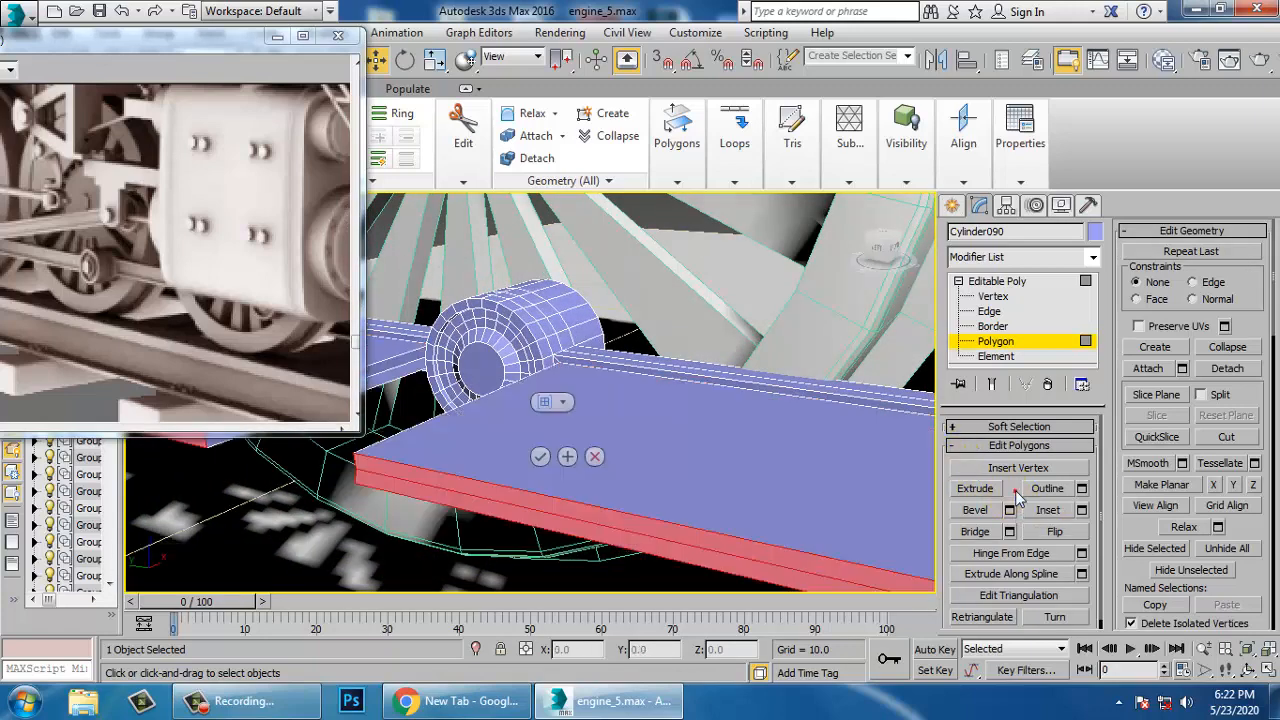
left_click_drag(547, 437, 578, 488)
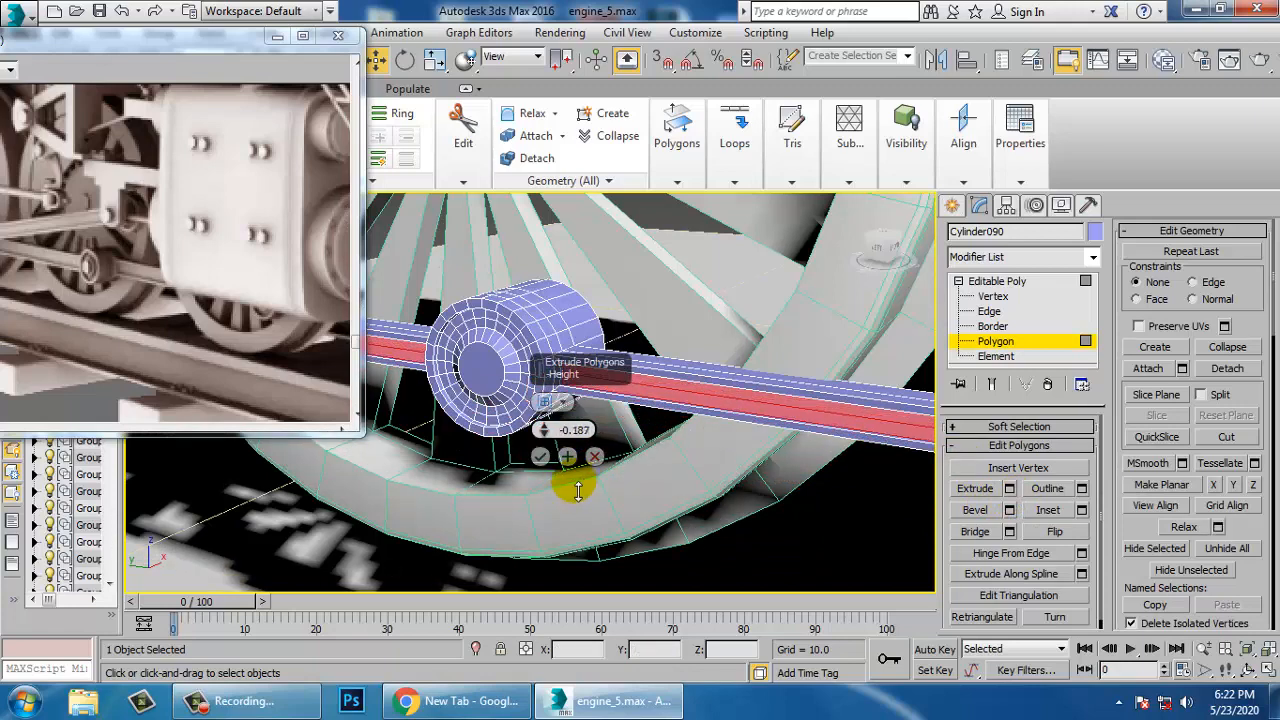
left_click(542, 458)
scroll(542, 455, "down", 5)
middle_click_drag(540, 452, 588, 420, "alt")
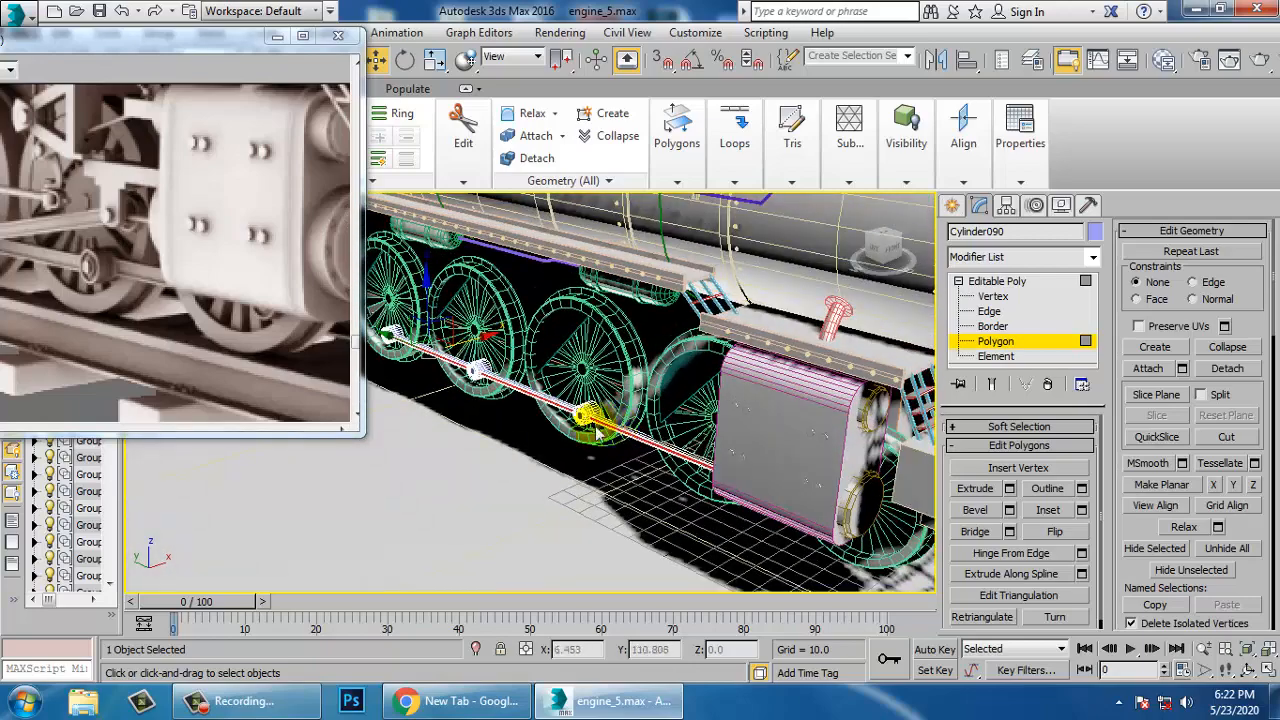
Shift the reference image window to show the piston linkage and leave polygon editing on the connecting rods
scroll(592, 424, "up", 7)
scroll(620, 428, "down", 10)
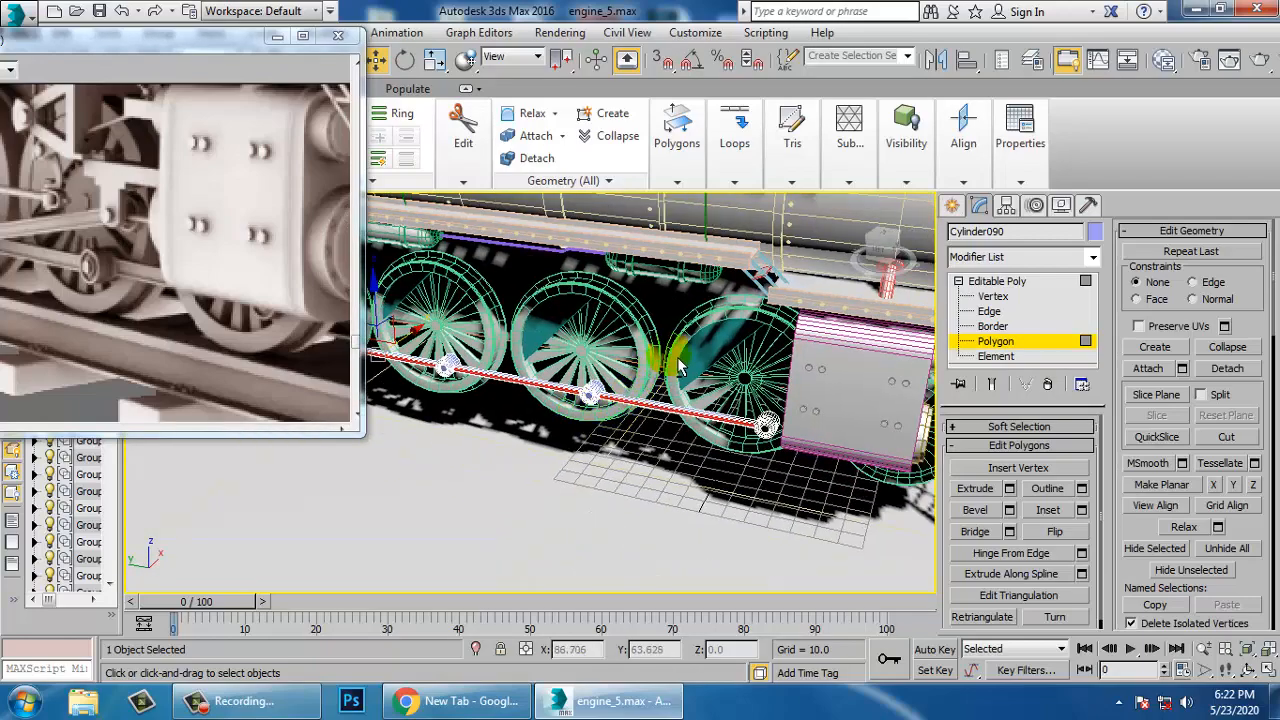
middle_click_drag(678, 367, 657, 423, "alt")
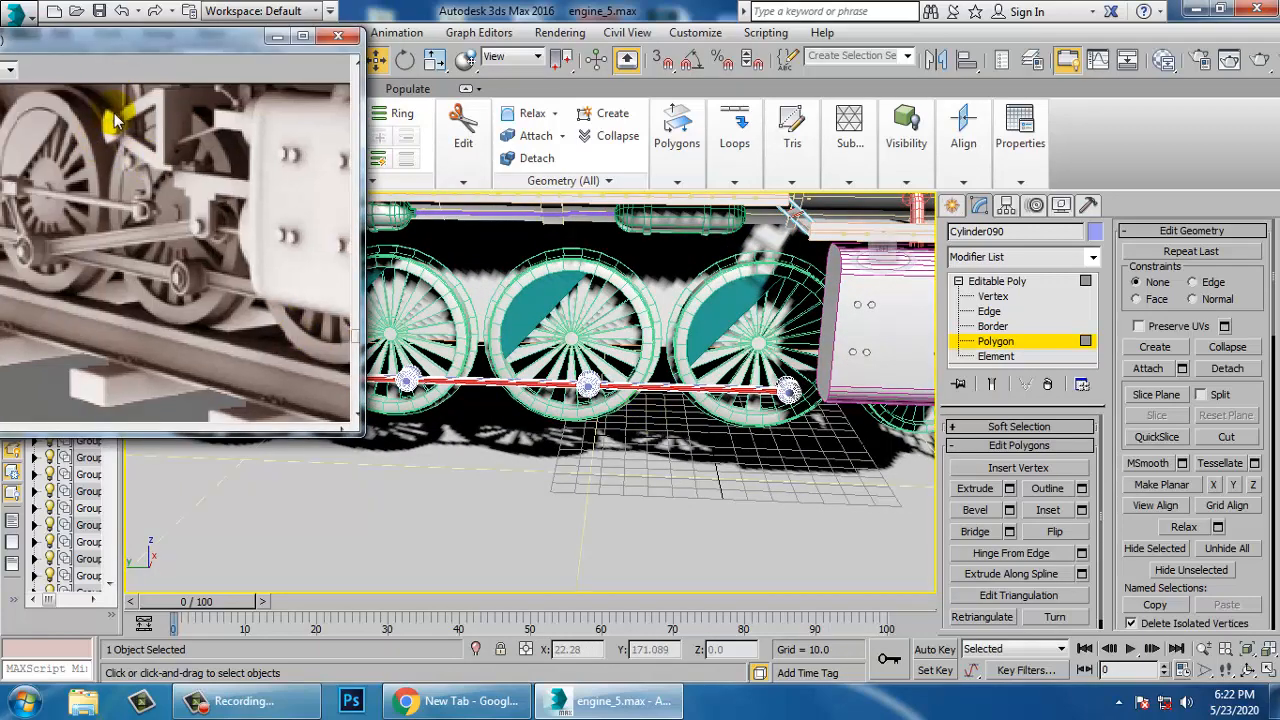
left_click_drag(105, 47, 280, 62)
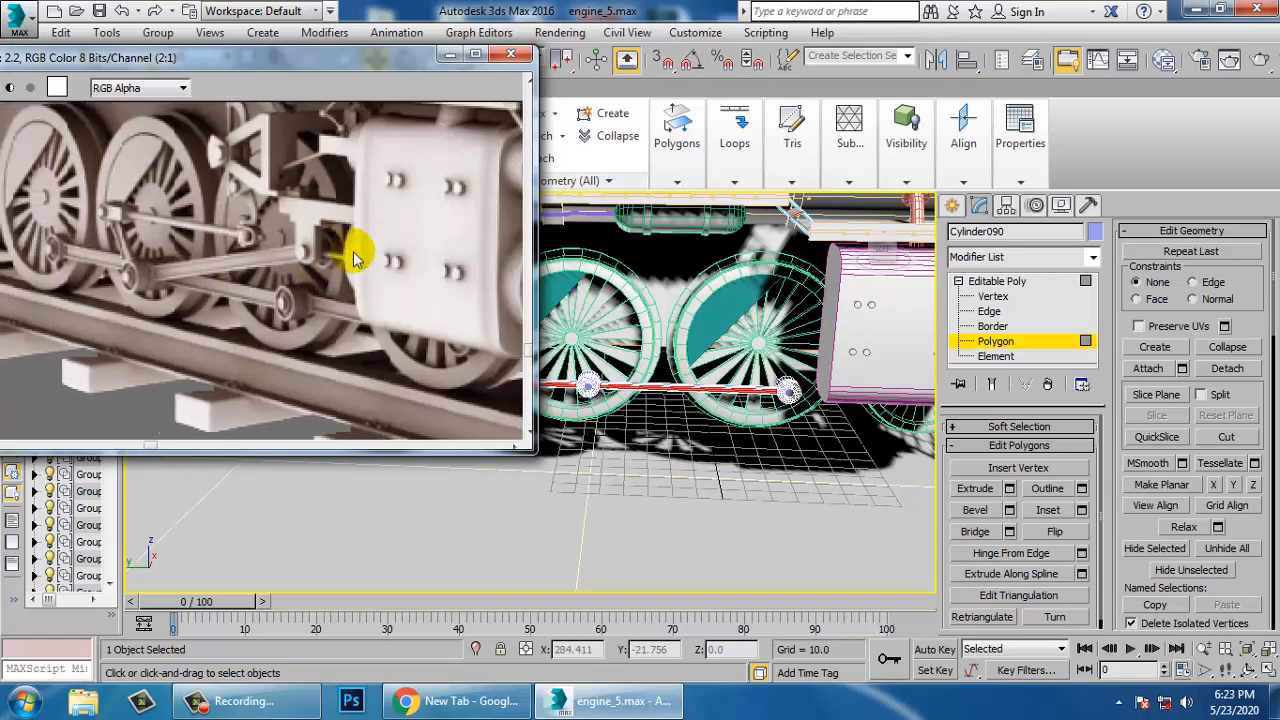
left_click(993, 281)
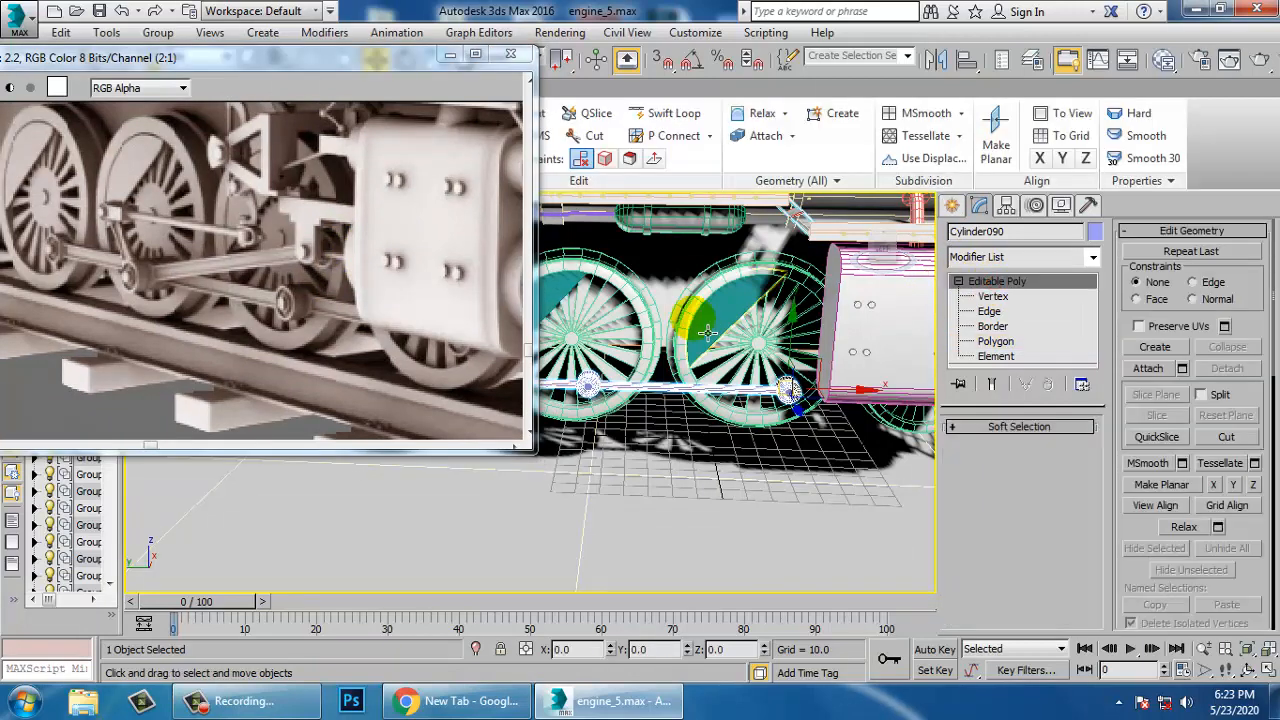
Create a flat cylinder about 4.4 in radius in the left view, ahead of the hub on the second driving wheel from the front
middle_click_drag(656, 381, 694, 399)
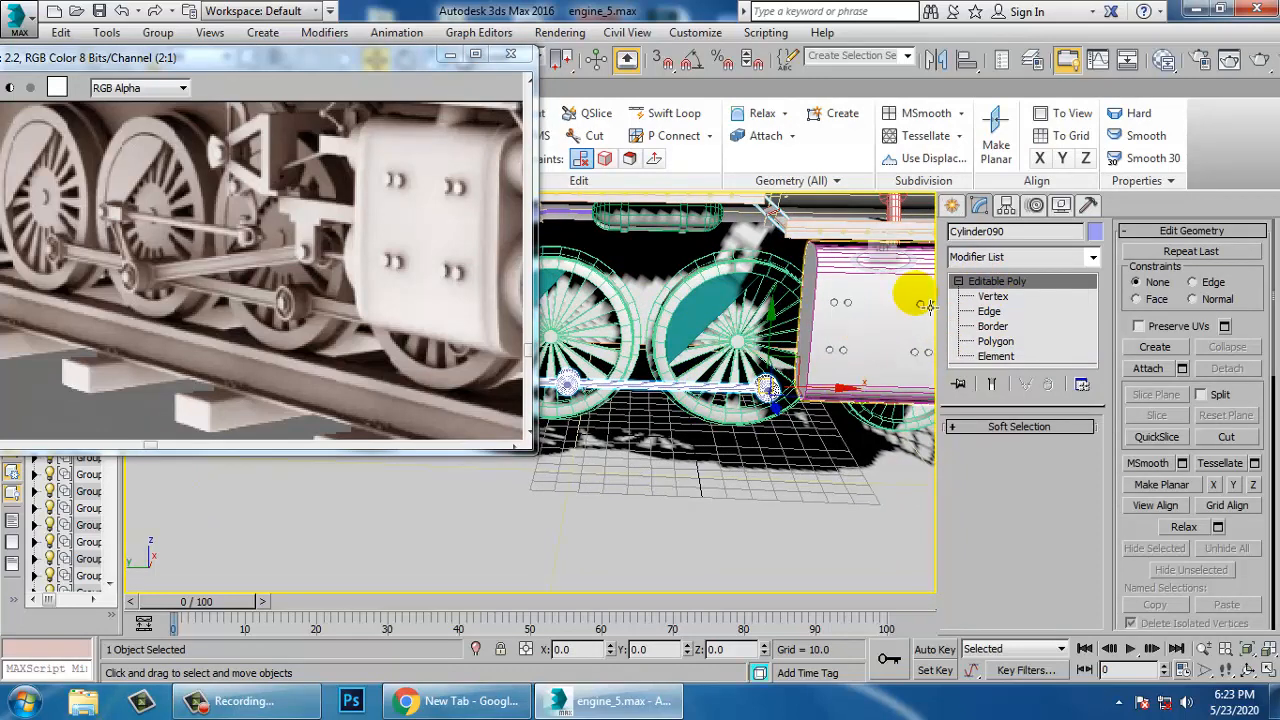
left_click(952, 205)
left_click(985, 364)
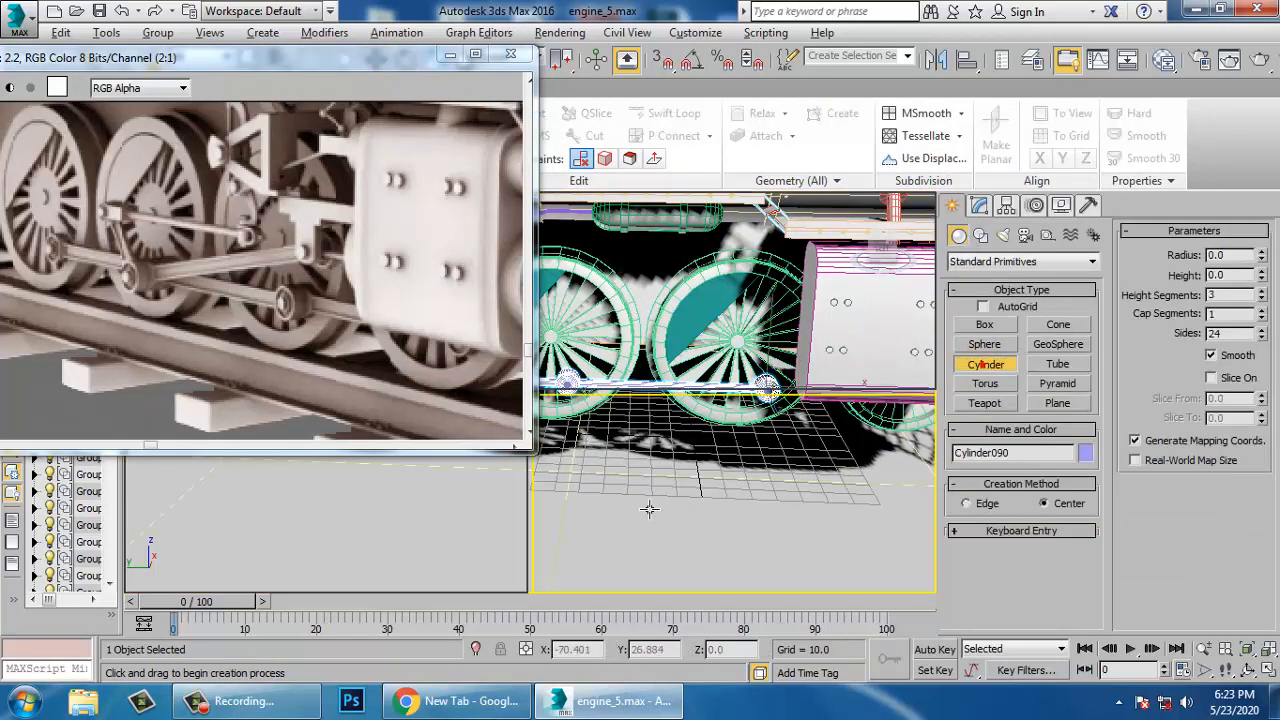
key("l")
scroll(677, 560, "up", 3)
scroll(722, 437, "down", 1)
middle_click_drag(722, 437, 721, 436)
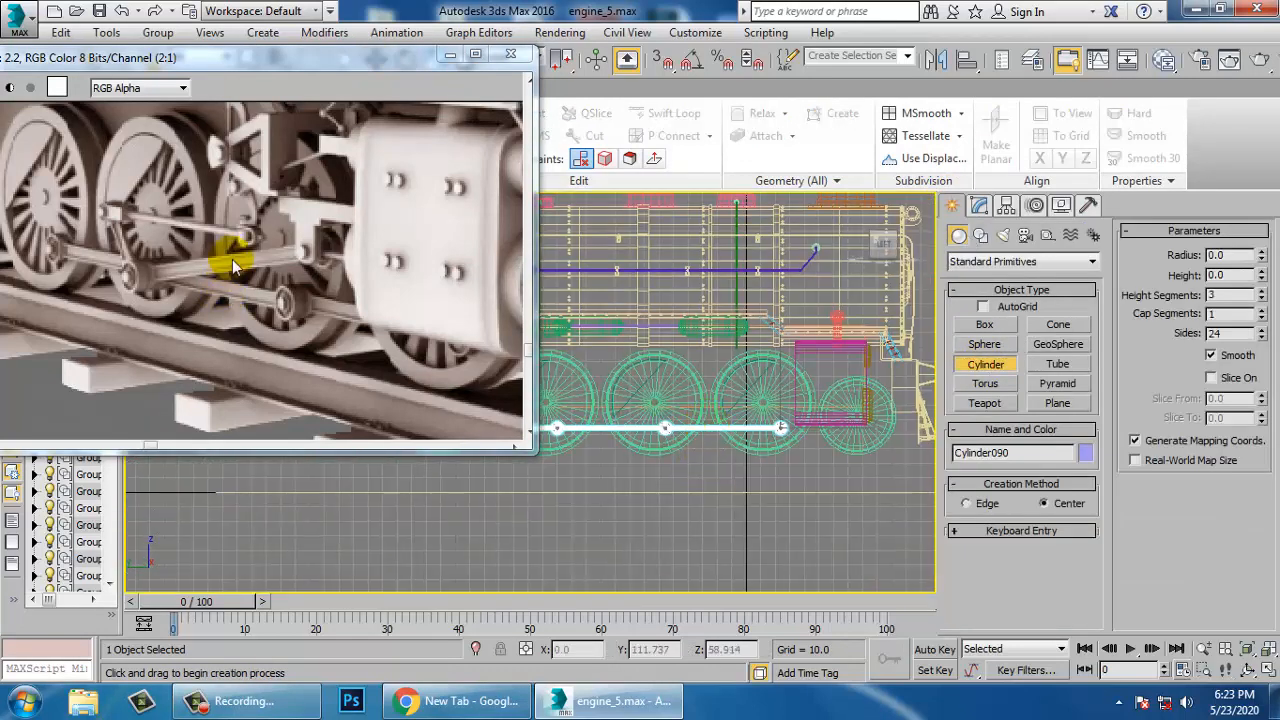
scroll(770, 425, "up", 4)
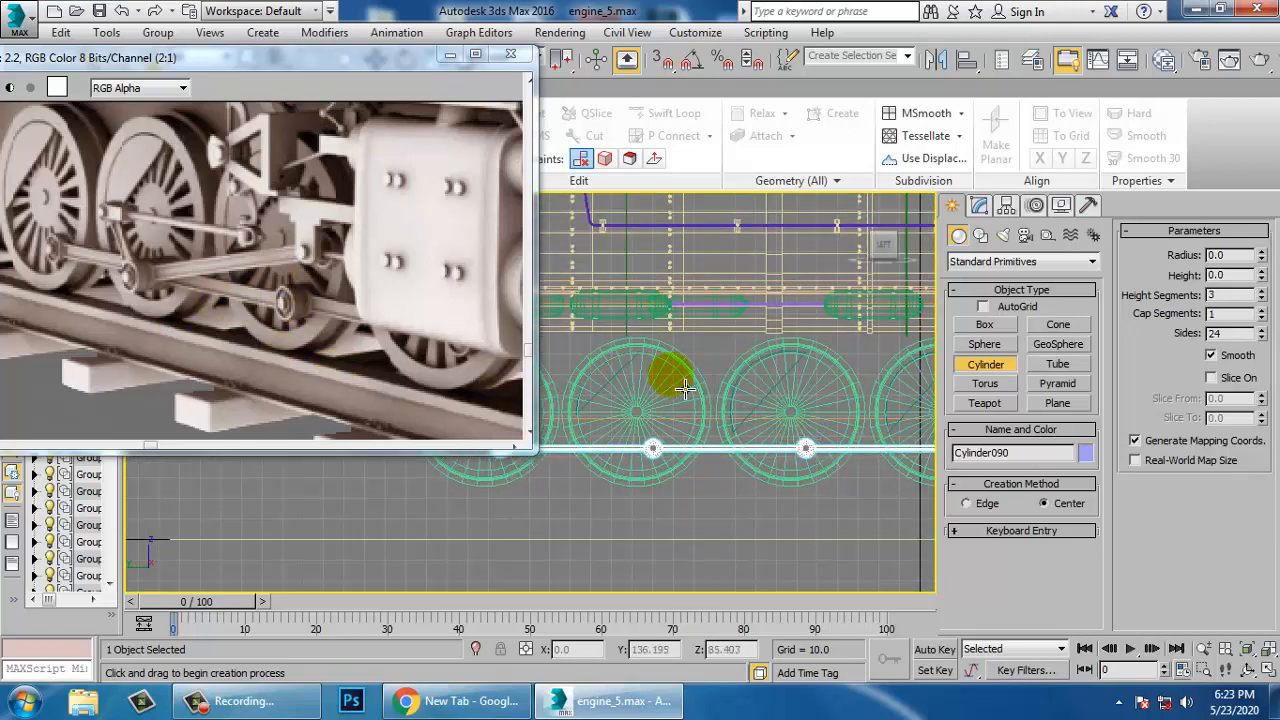
middle_click_drag(685, 388, 842, 472)
scroll(764, 454, "up", 2)
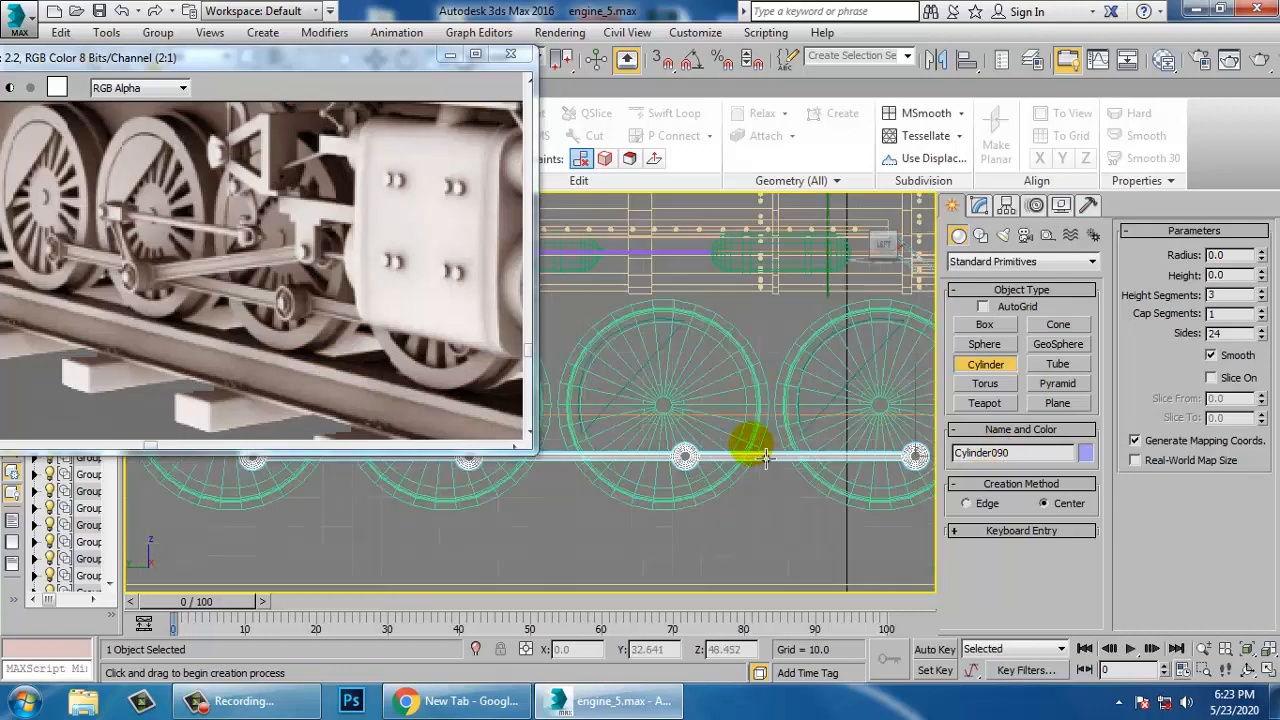
left_click_drag(710, 357, 727, 370)
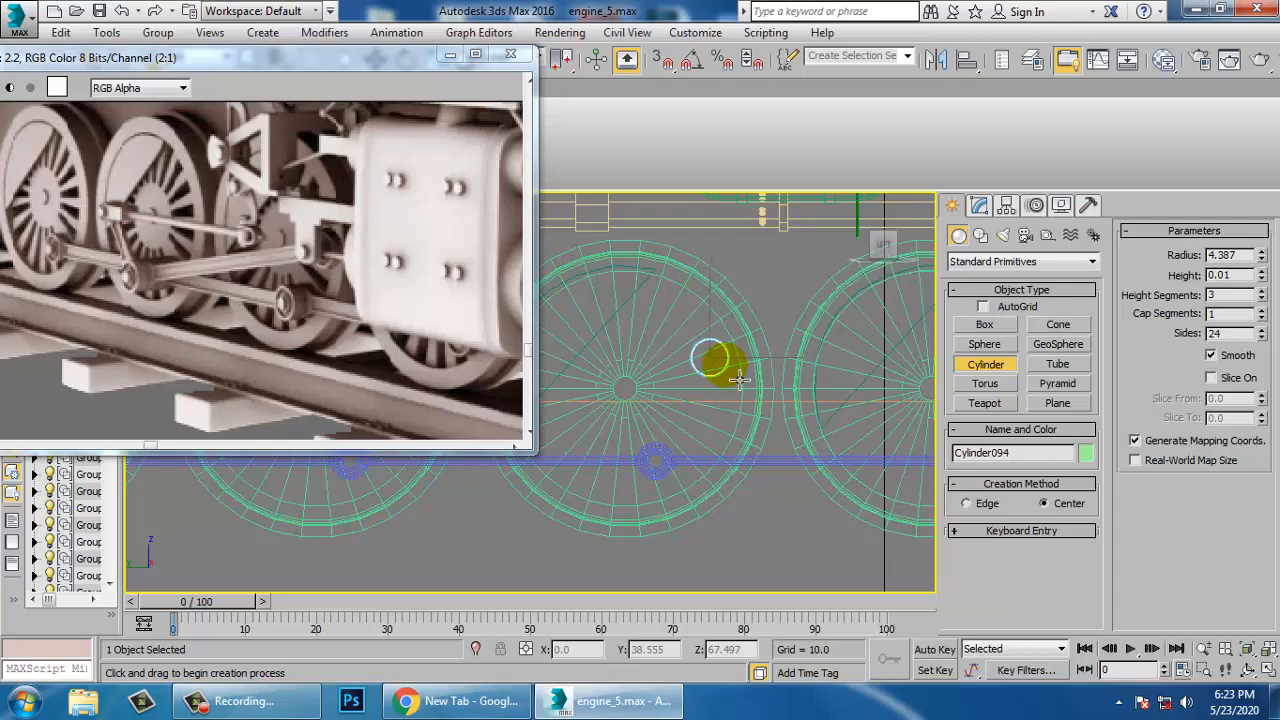
right_click(728, 374)
Stretch the new cylinder along its axis to about 424% in the perspective view, forming a thick pin outside the wheel
key("alt+w")
middle_click(766, 429)
key("z")
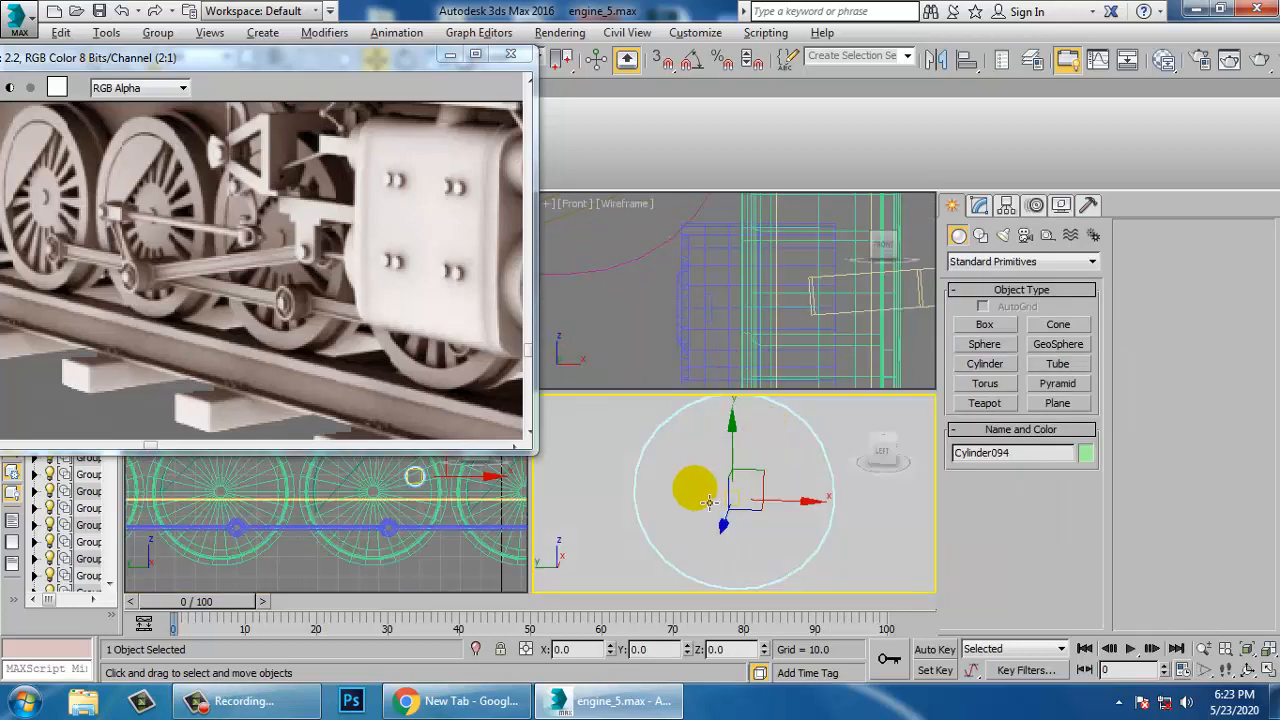
key("alt+w")
middle_click_drag(709, 502, 706, 434, "alt")
scroll(706, 434, "down", 3)
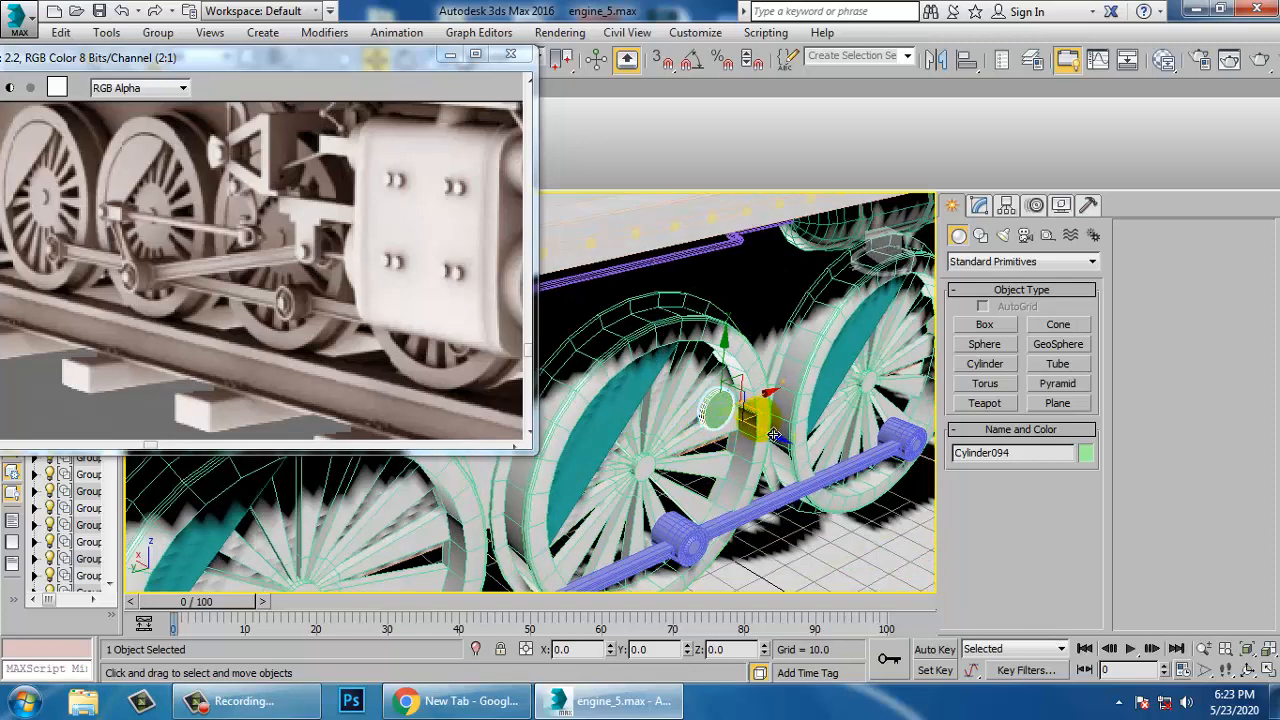
left_click_drag(800, 458, 1020, 558)
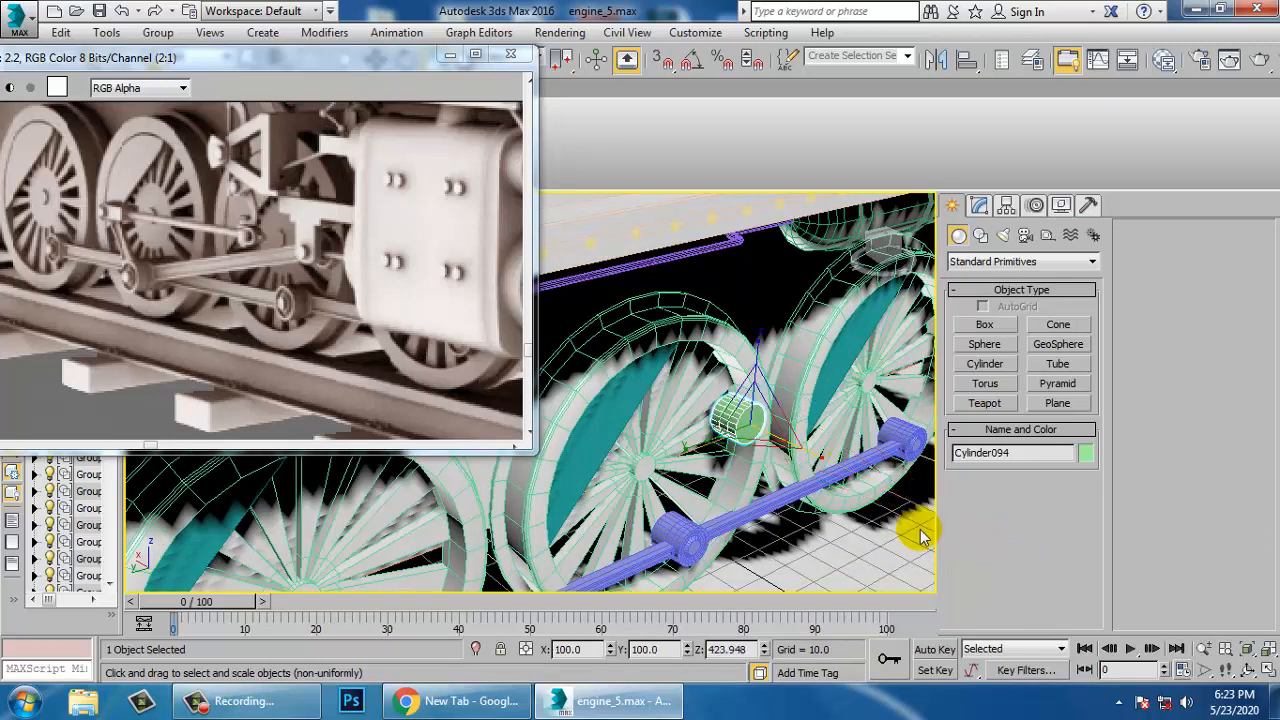
Adjust the pin's sideways position beside the wheel and scale its length to about 141%
key("w")
middle_click_drag(800, 456, 823, 443, "alt")
key("shift+z")
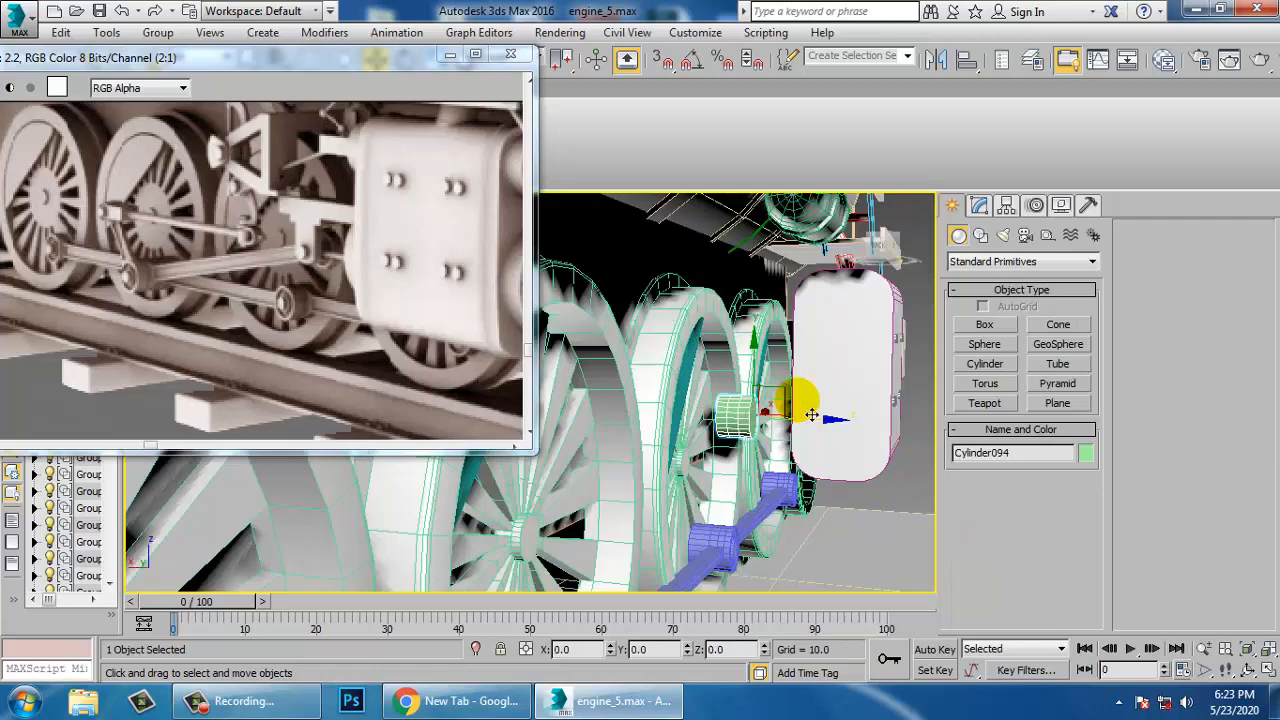
key("r")
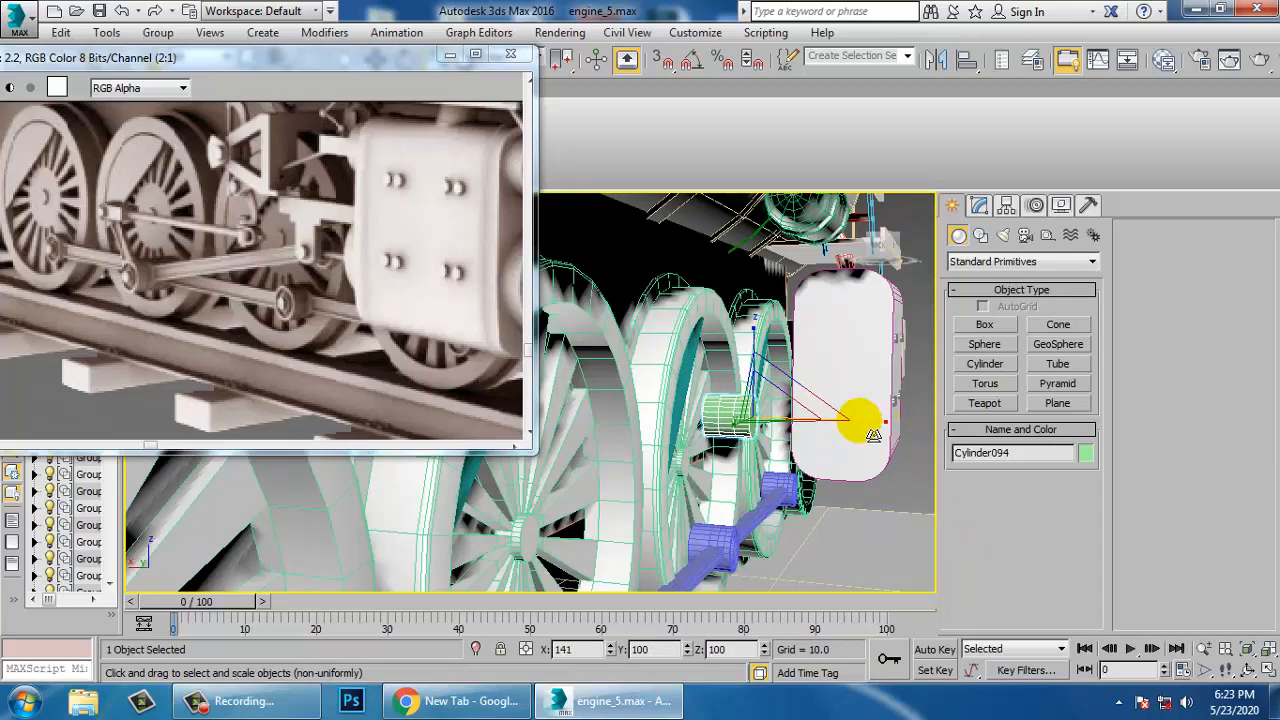
key("w")
Draw a straight line in the left view from the new pin down to the crank pin of the next wheel back
key("alt+w")
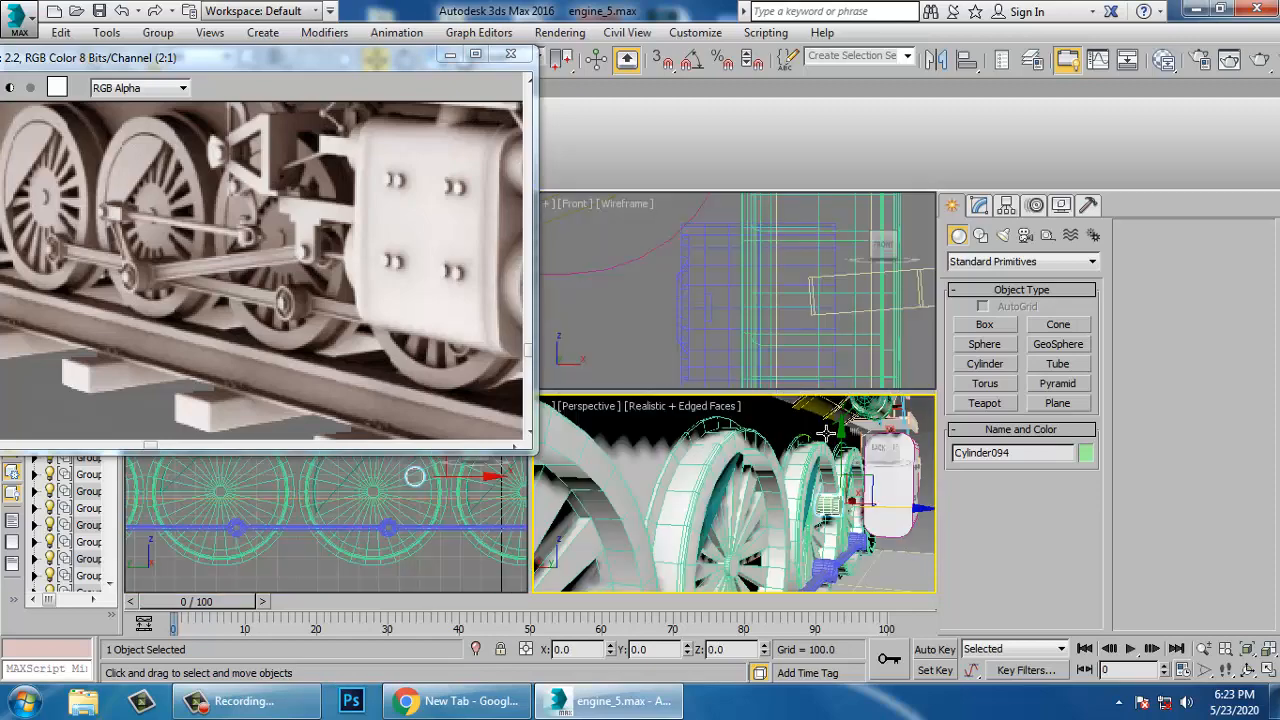
right_click(456, 543)
key("alt+w")
middle_click_drag(660, 449, 744, 437)
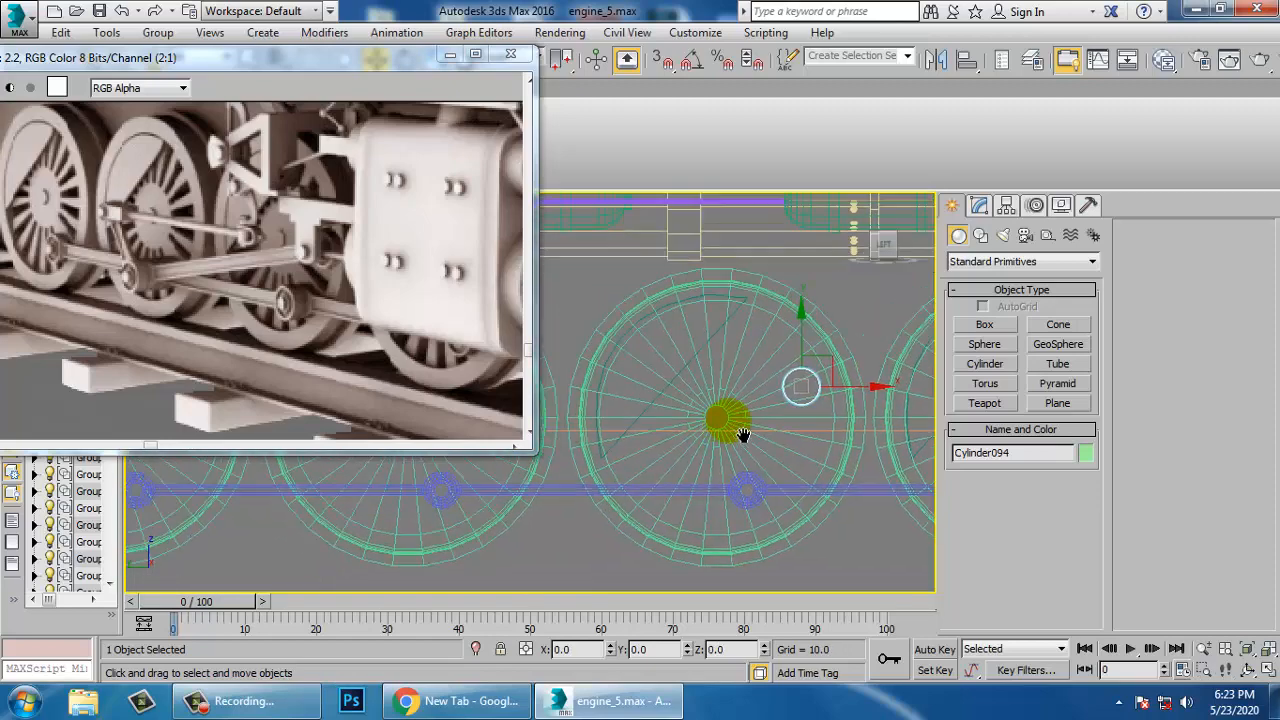
scroll(738, 425, "up", 3)
middle_click_drag(844, 412, 797, 430)
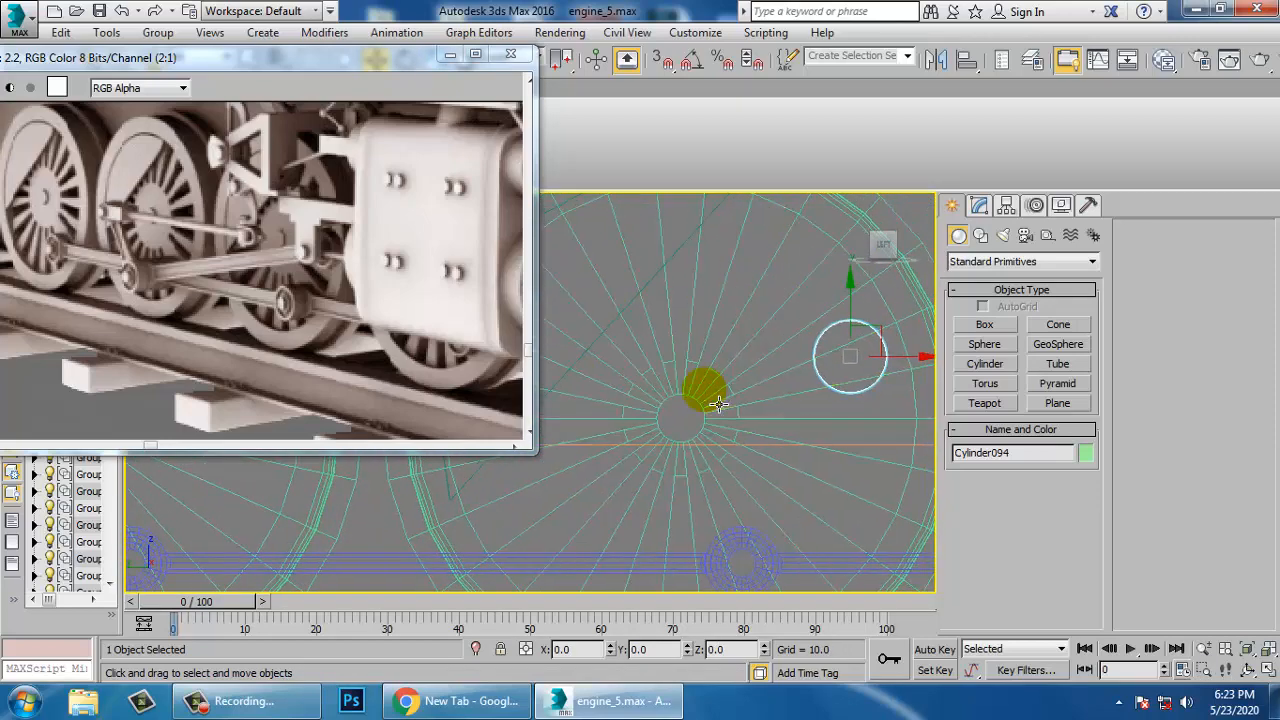
middle_click_drag(719, 403, 768, 363)
scroll(760, 375, "down", 2)
scroll(815, 385, "down", 4)
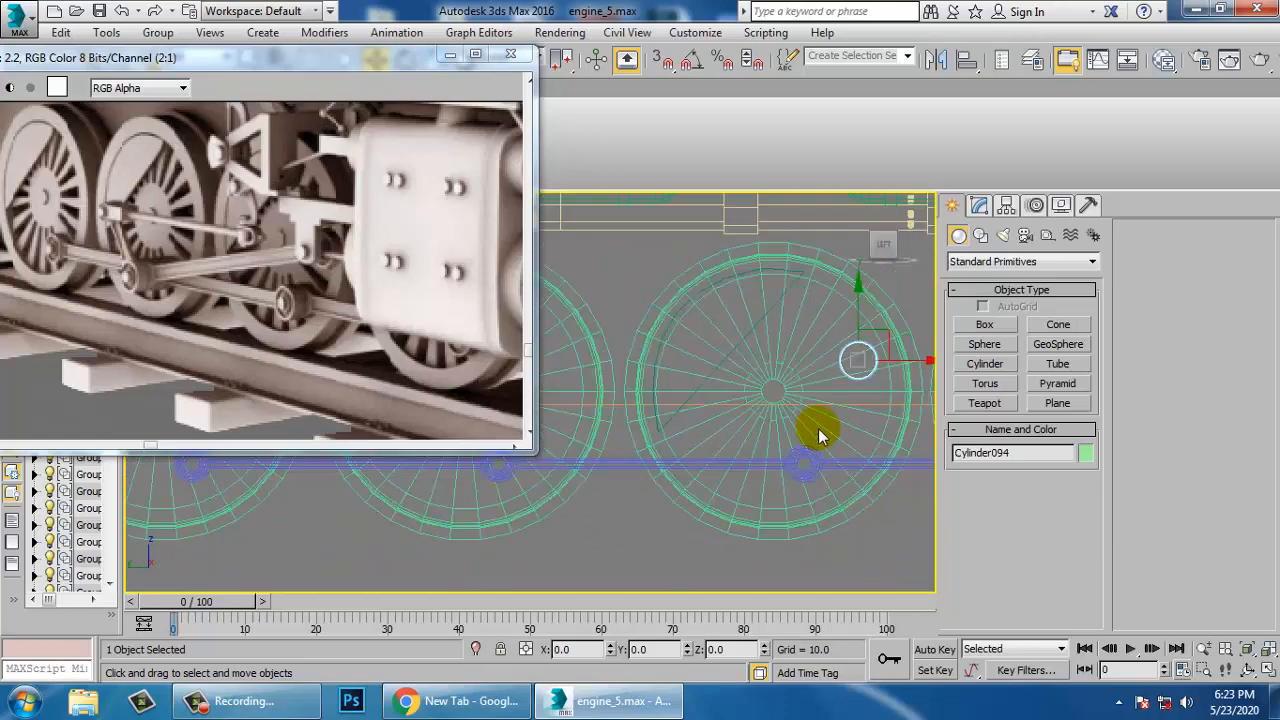
middle_click_drag(820, 429, 772, 475)
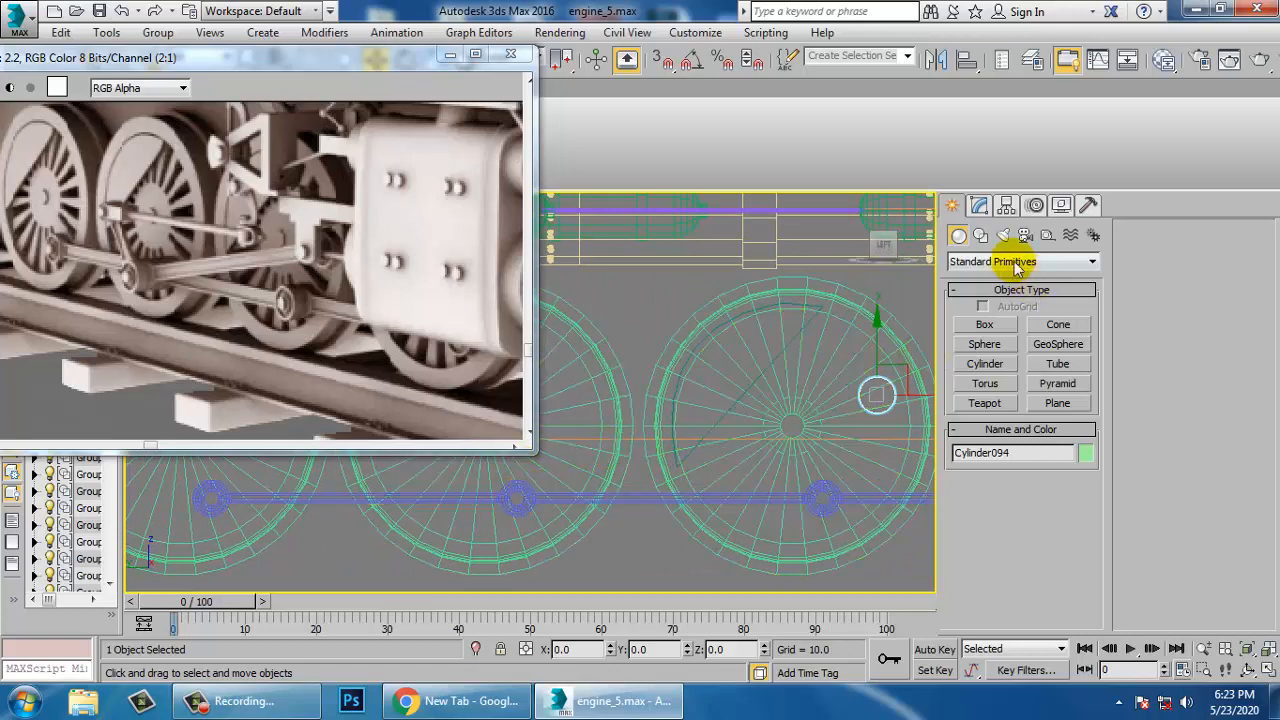
left_click(981, 237)
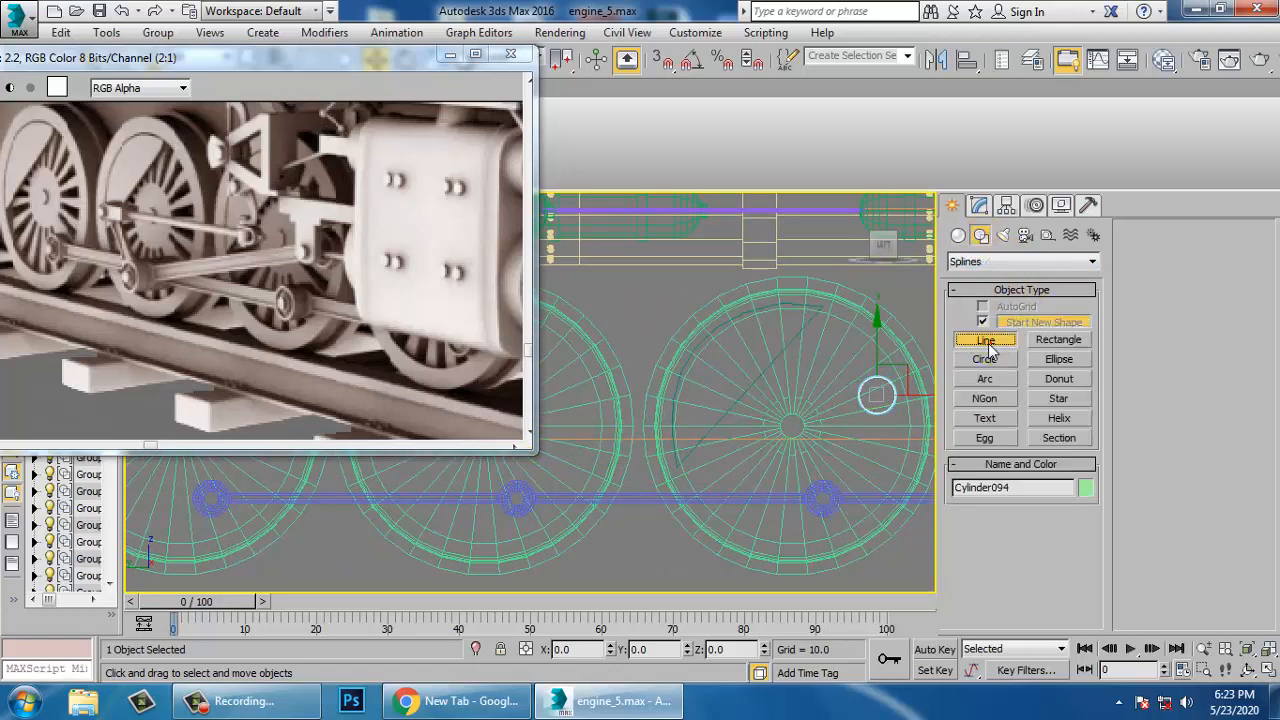
left_click(986, 340)
left_click(875, 418)
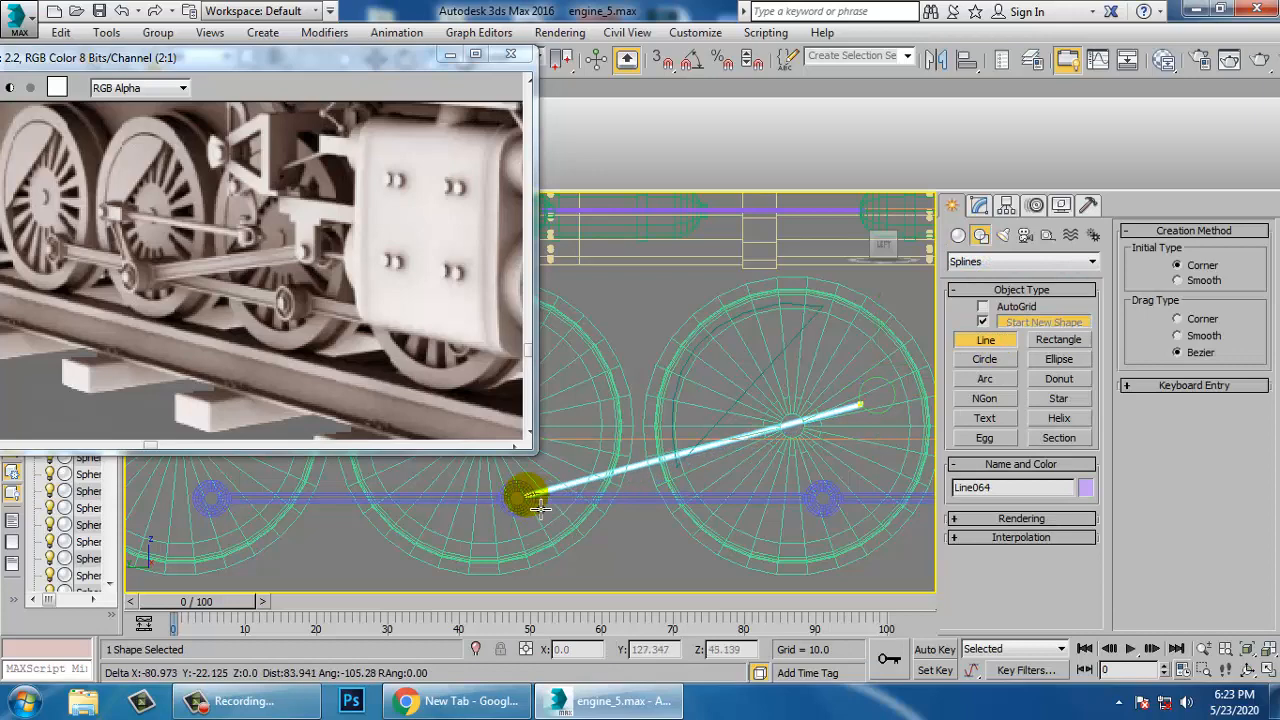
right_click(536, 505)
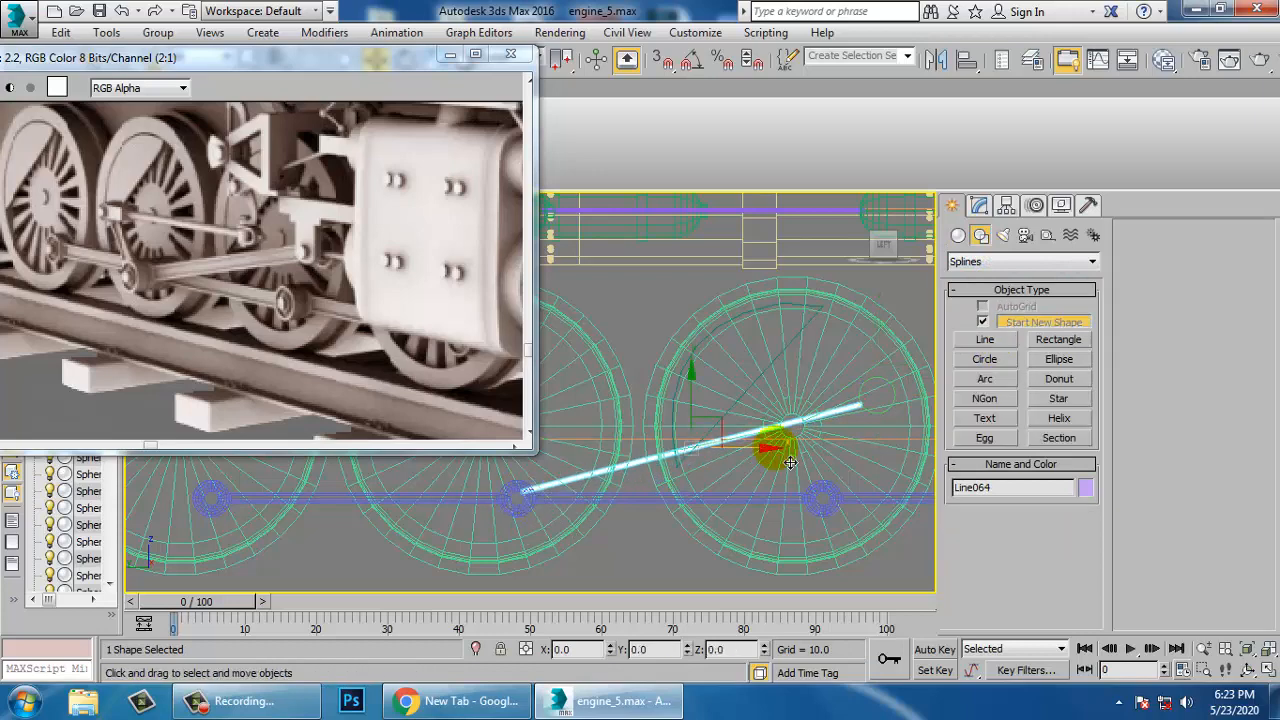
Switch the line's cross-section to Rectangular and move it outward from the locomotive's centre to the plane of the pins
left_click(977, 208)
left_click(978, 426)
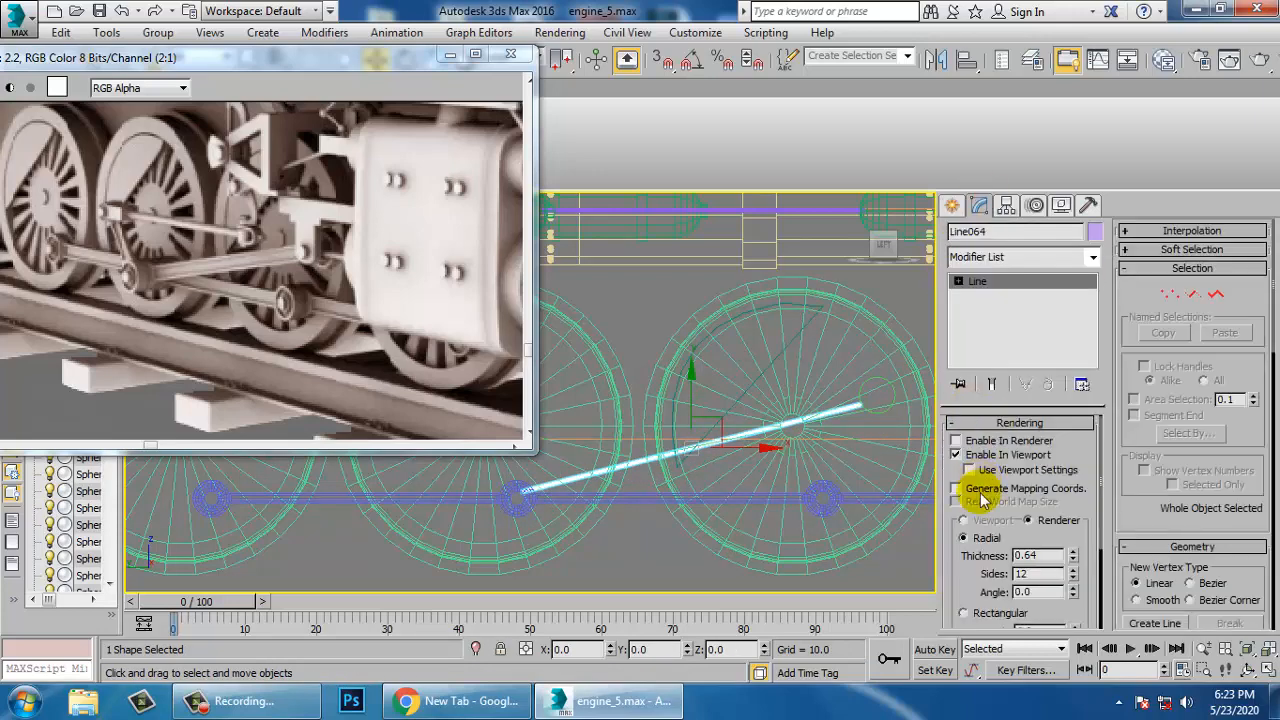
left_click(965, 613)
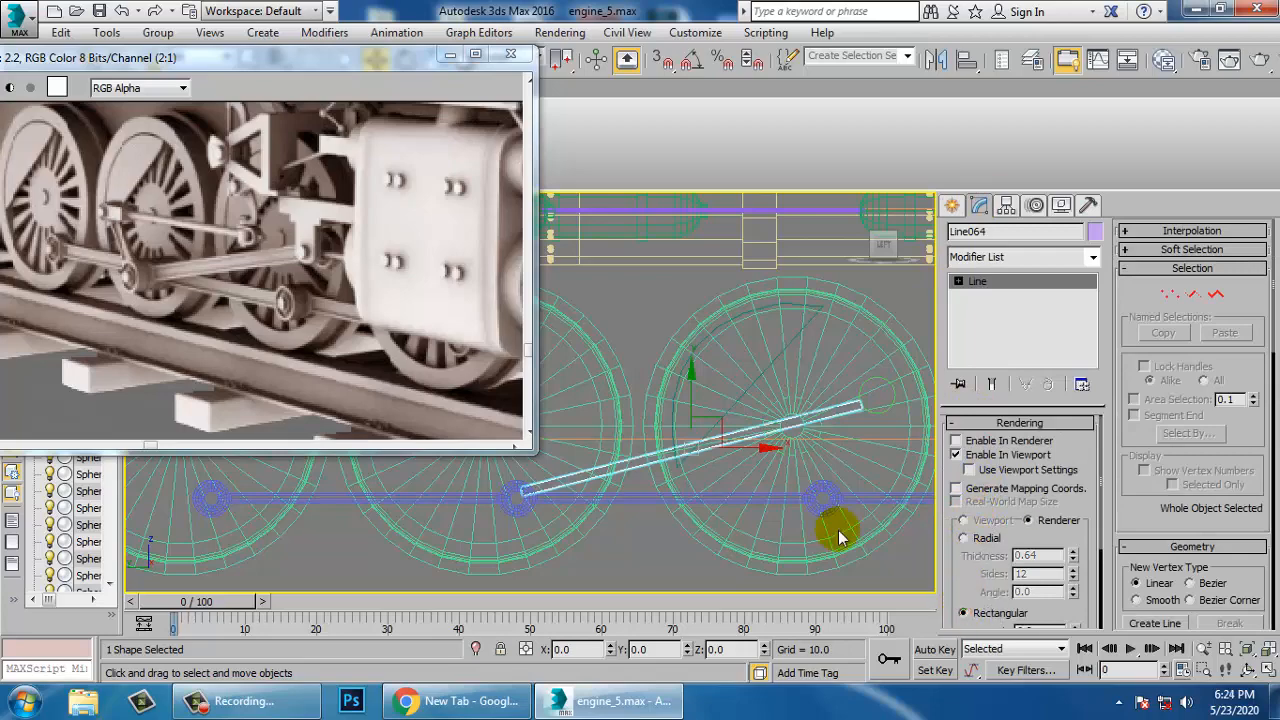
scroll(838, 537, "up", 10)
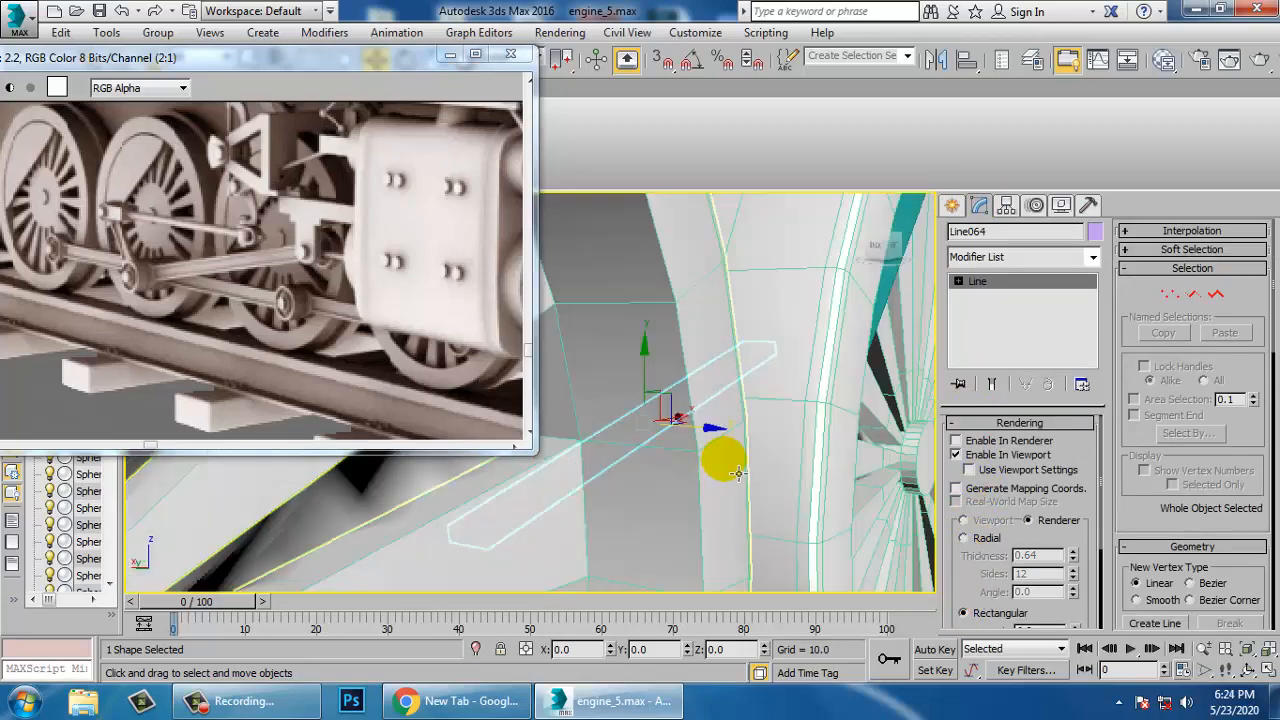
scroll(737, 472, "down", 8)
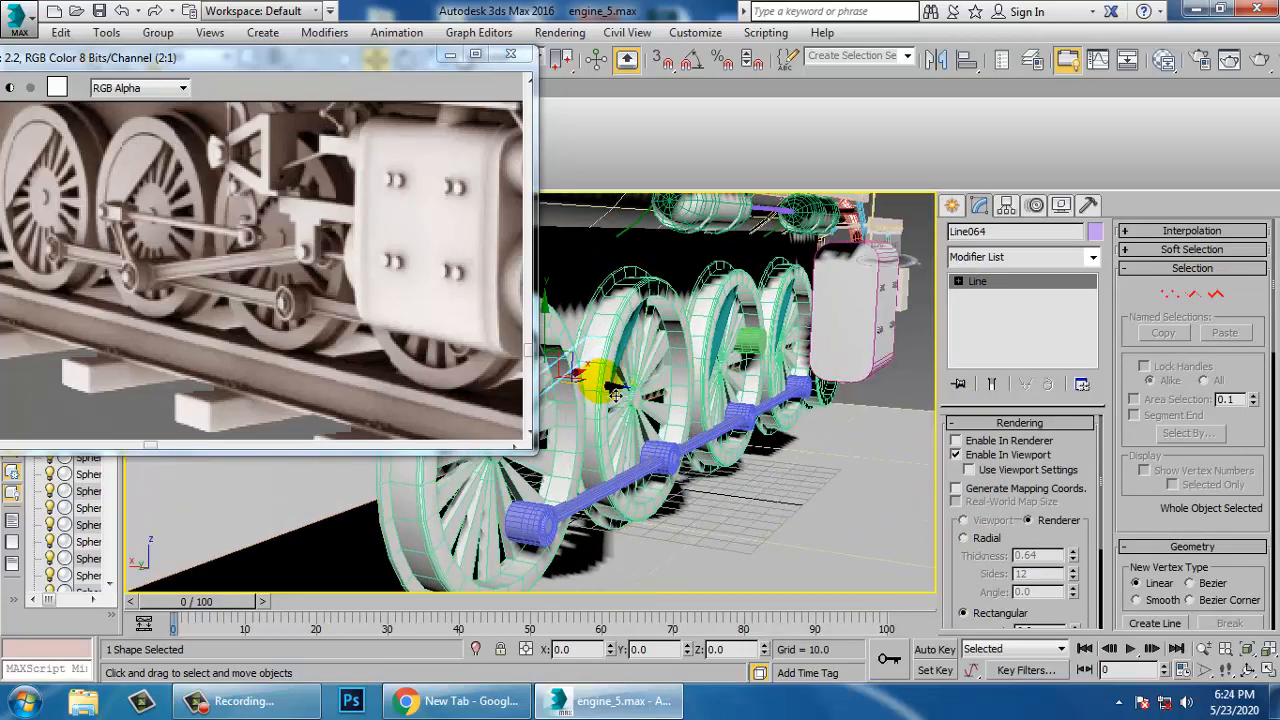
left_click_drag(637, 402, 782, 416)
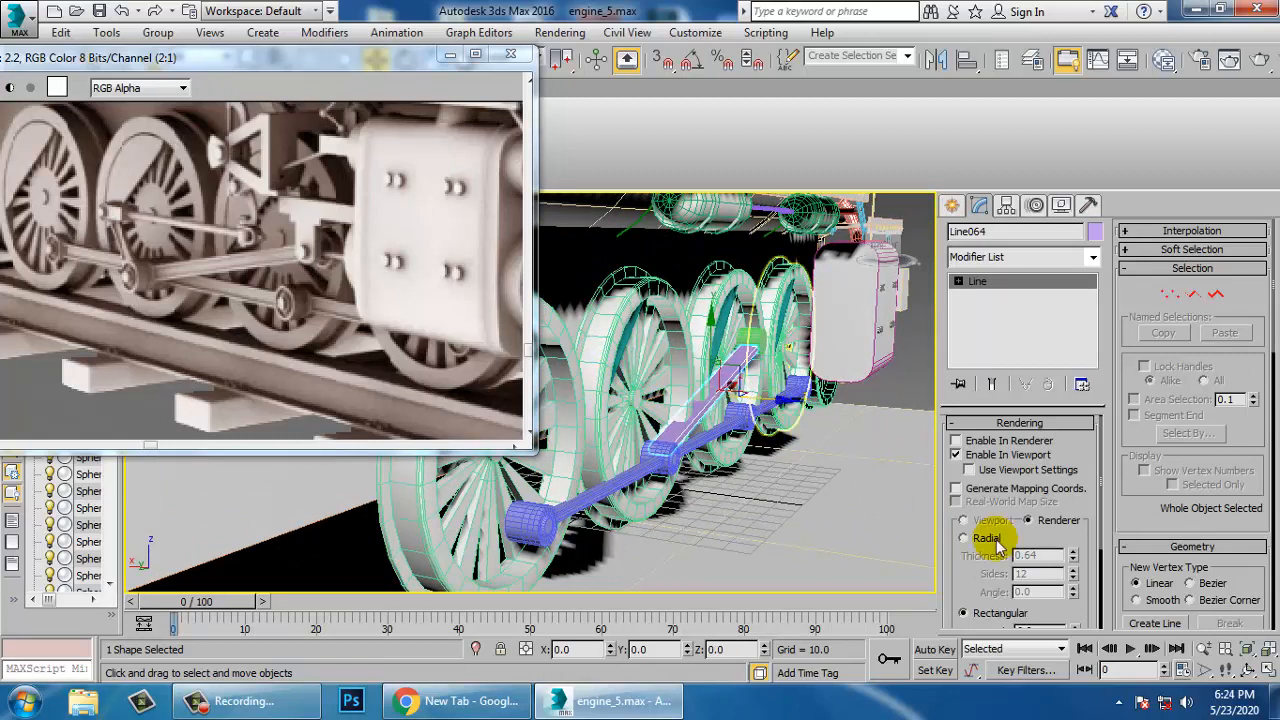
Set the line's rectangular section to a length of about 2.3 and a width of 4.14
left_click_drag(1080, 622, 1075, 498)
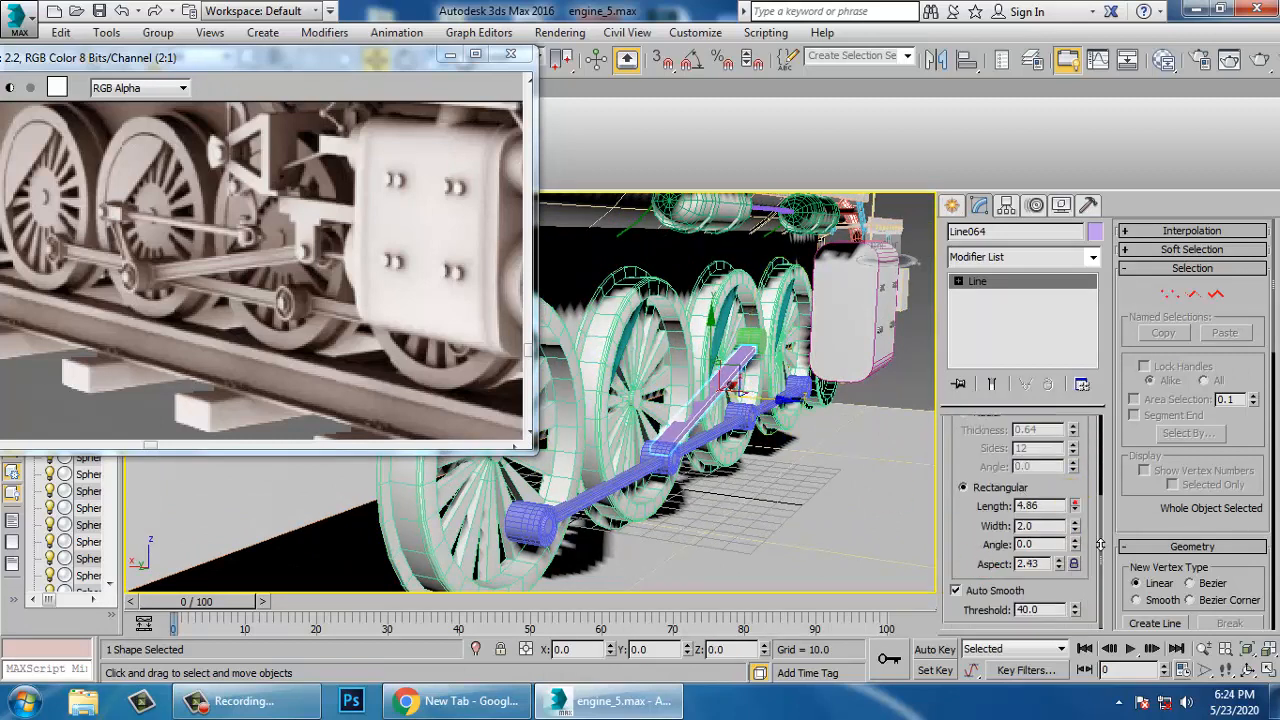
left_click_drag(1130, 583, 1131, 600)
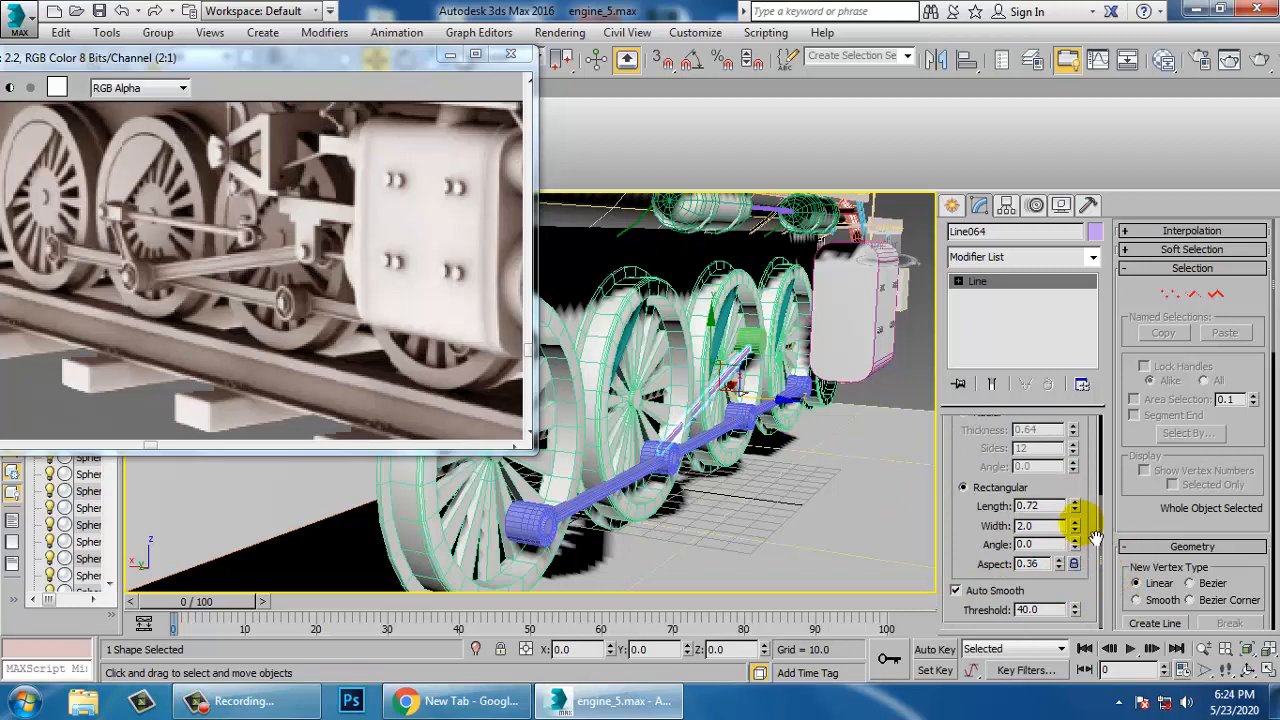
mouse_move(1069, 379)
left_mouse_down()
mouse_move(1081, 431)
mouse_move(1070, 368)
left_mouse_up()
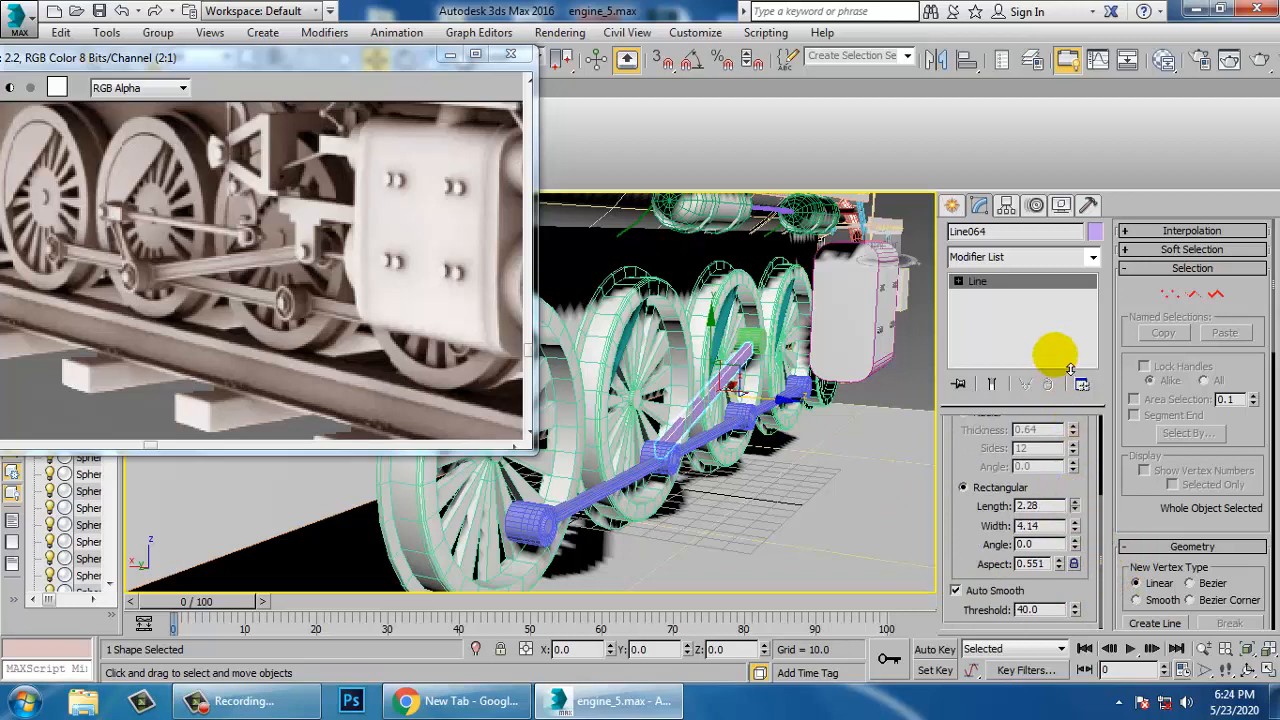
scroll(744, 365, "up", 6)
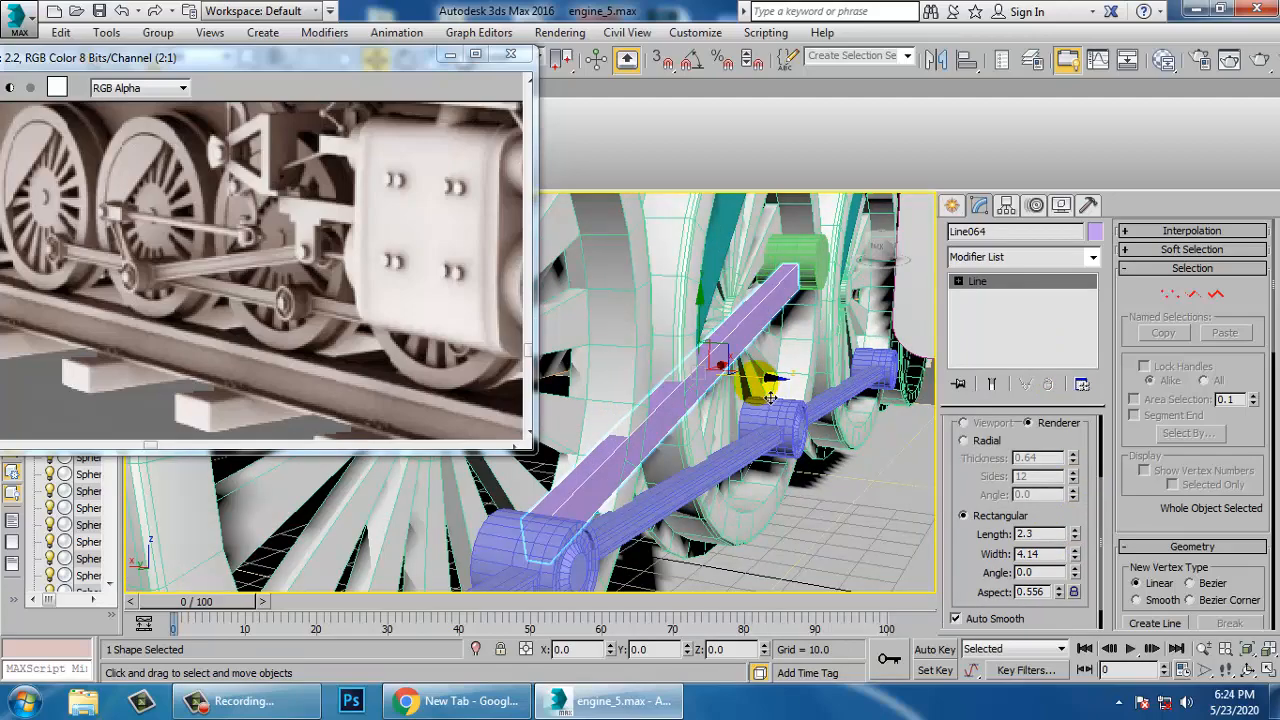
Nudge the slanted rod slightly further outward to line it up with the crank pins
left_click_drag(776, 390, 790, 391)
middle_click_drag(830, 391, 656, 388, "alt")
scroll(772, 385, "down", 4)
scroll(769, 374, "up", 2)
Move the upper end vertex of the slanted rod's line outward and up to the centre of the new pin in the left view
key("alt+w")
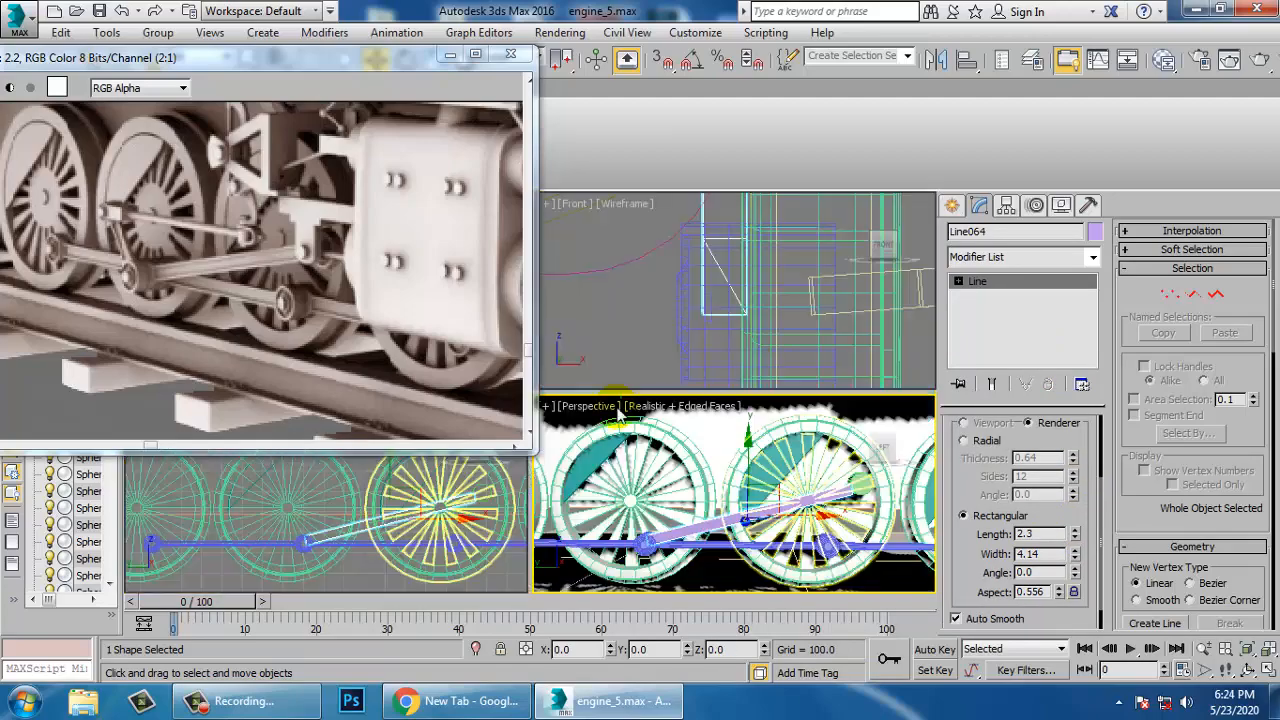
right_click(474, 533)
key("alt+w")
key("1")
left_click(751, 457)
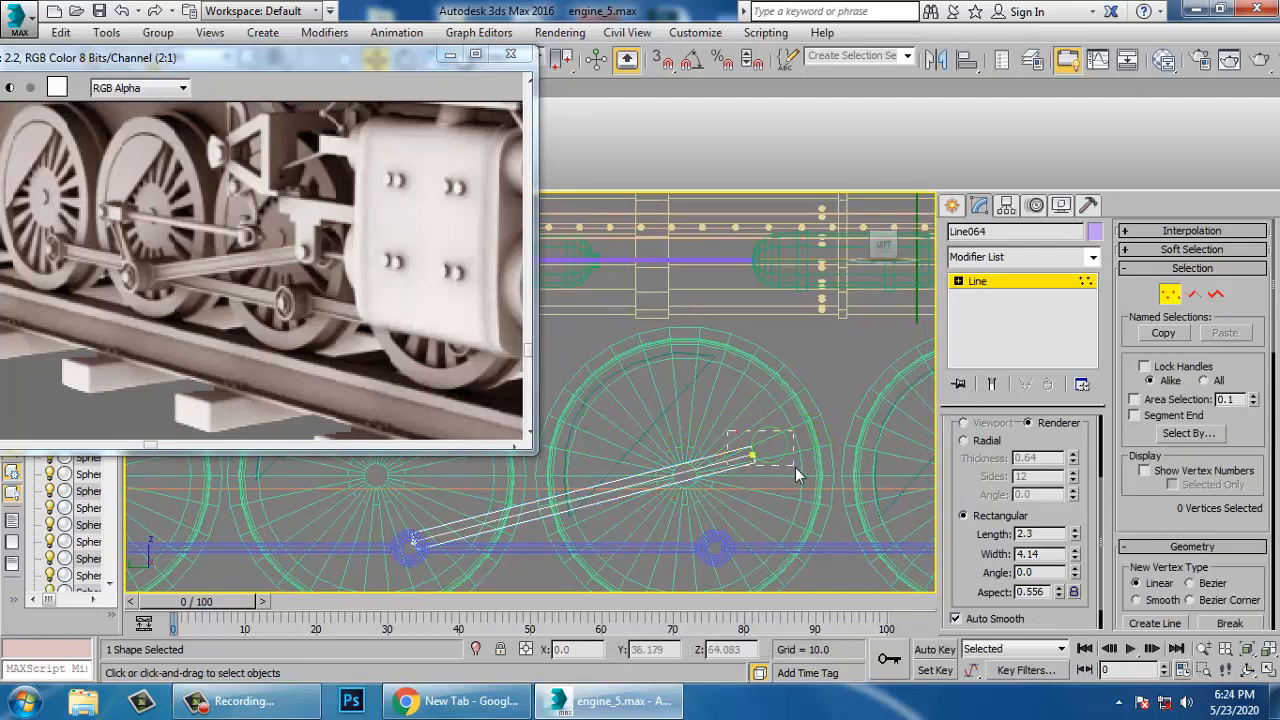
scroll(760, 435, "up", 3)
left_click_drag(791, 441, 815, 441)
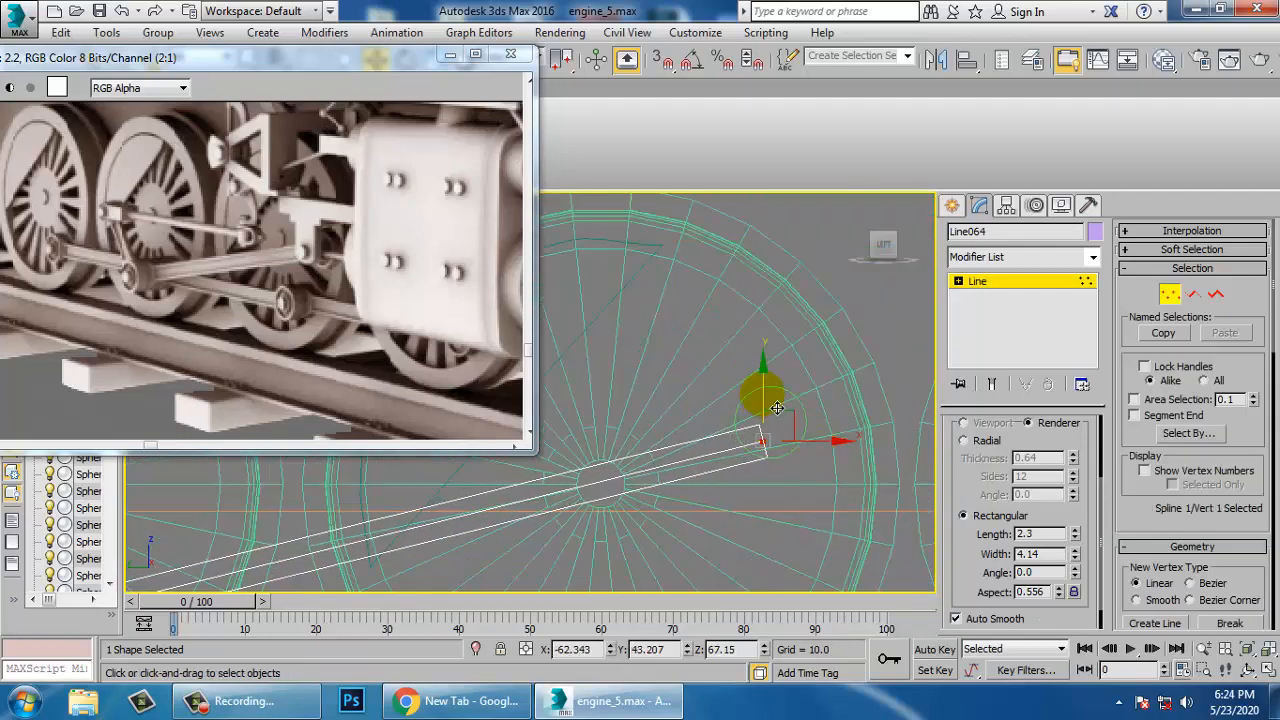
left_click_drag(763, 398, 763, 382)
middle_click_drag(607, 450, 660, 482)
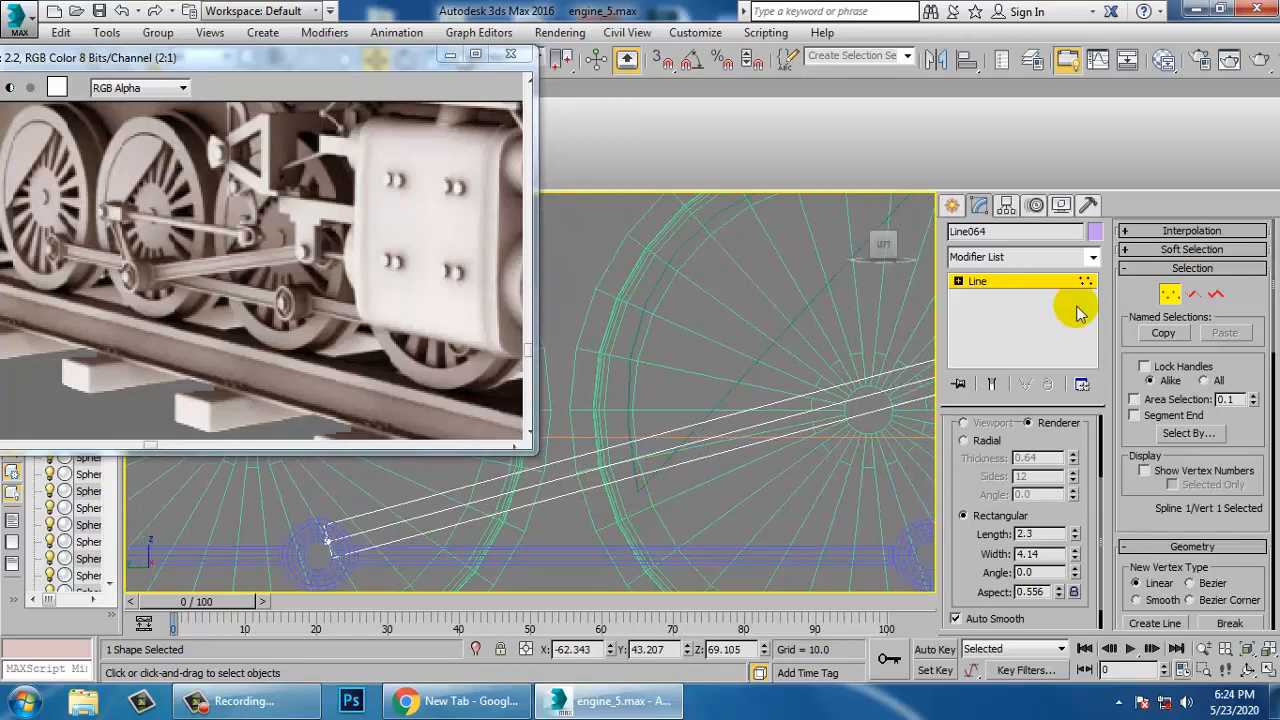
left_click(1009, 286)
Scale the slanted rod down to about 79% along the X axis in the perspective view to make it thinner
key("alt+w")
right_click(748, 488)
key("alt+w")
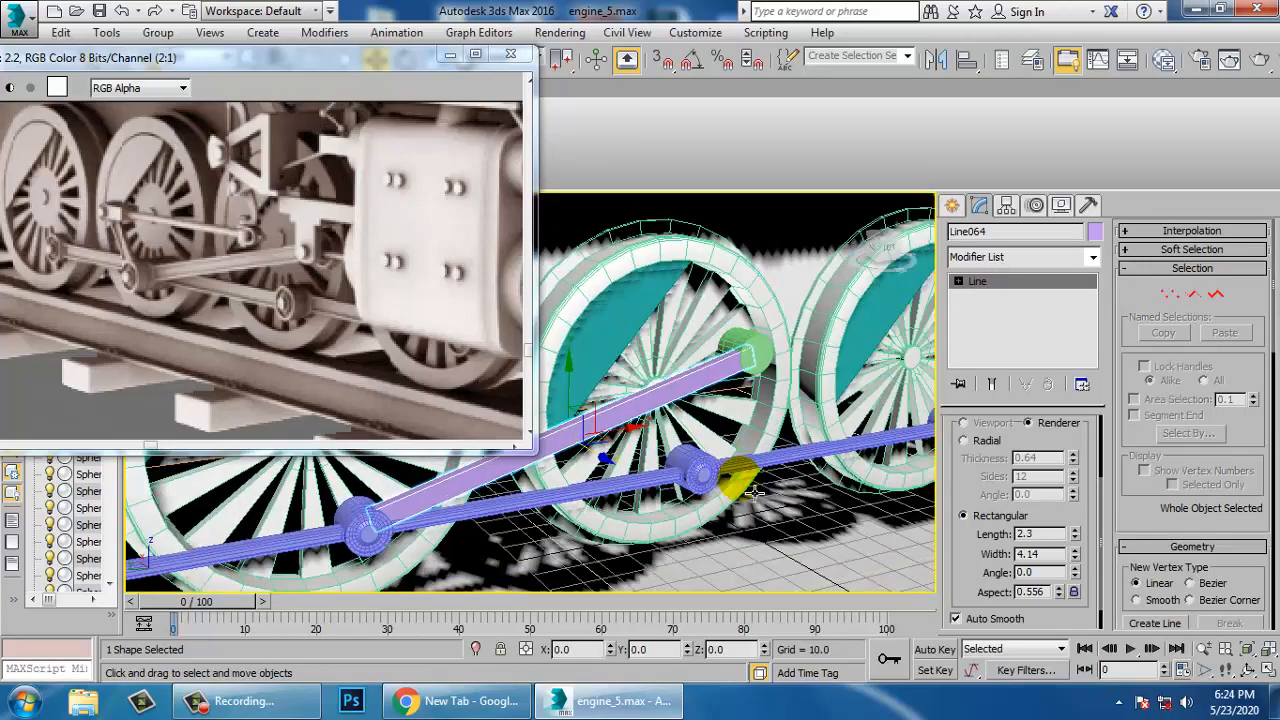
middle_click_drag(757, 492, 778, 447, "alt")
left_click_drag(790, 452, 773, 452)
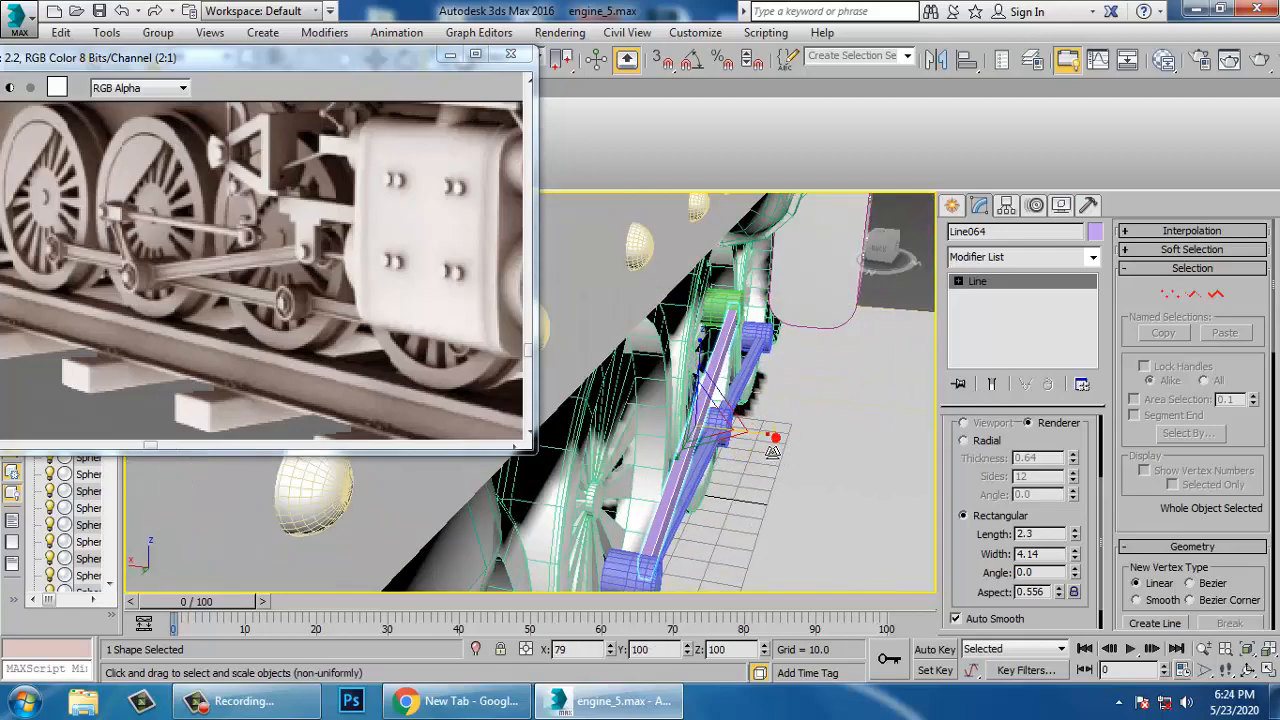
key("w")
middle_click_drag(766, 439, 686, 436, "alt")
Convert the slanted rod to an editable poly and inset its long outer side face
right_click(680, 438)
mouse_move(790, 628)
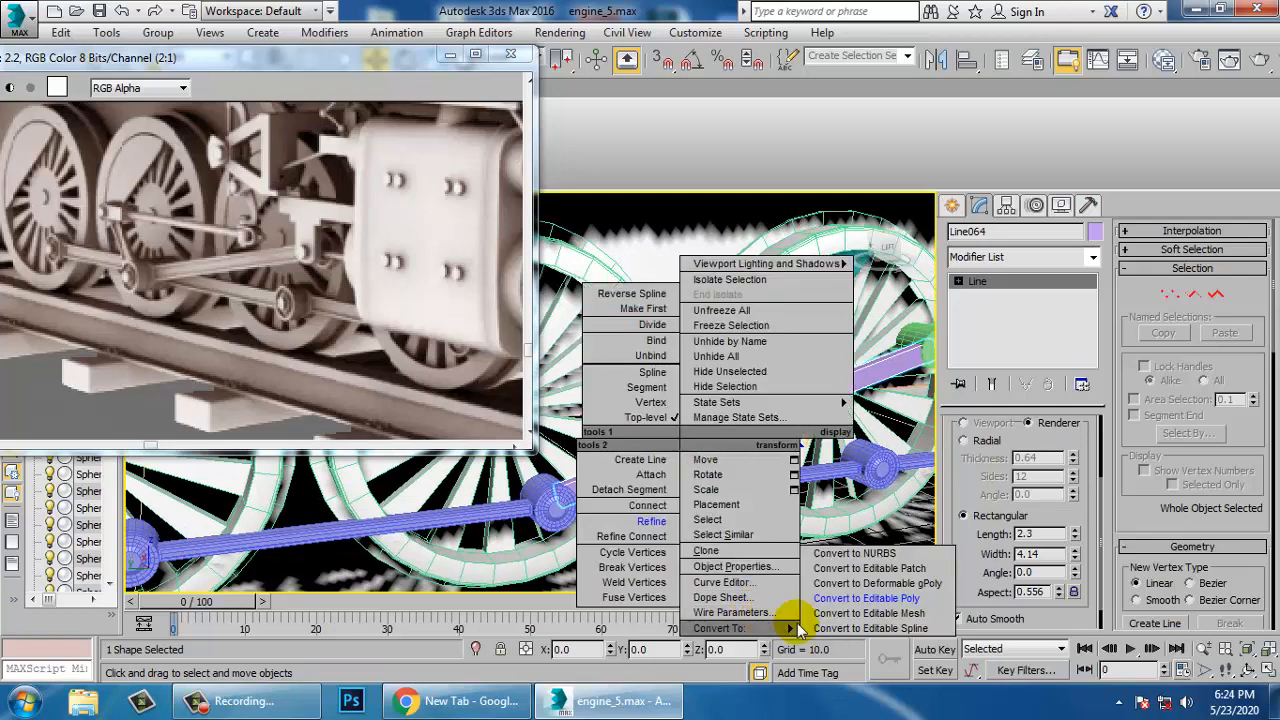
left_click(908, 606)
key("4")
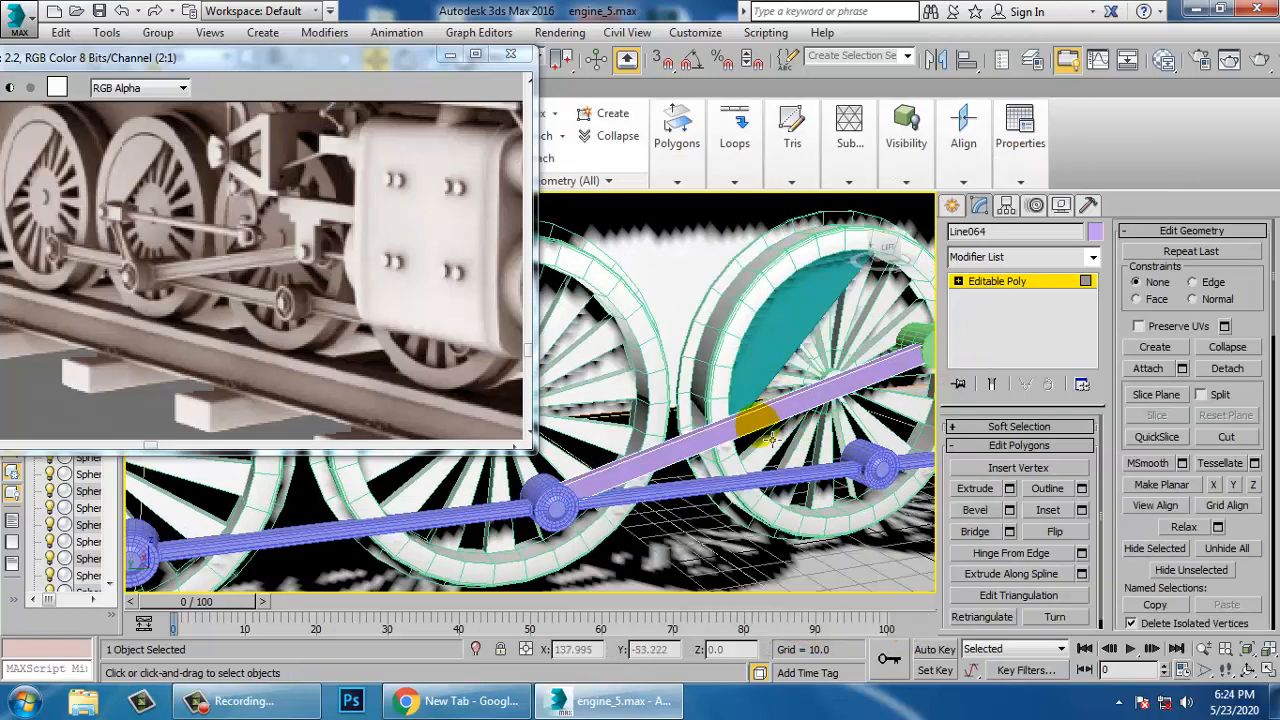
left_click(764, 426)
middle_click_drag(764, 426, 714, 440, "alt")
scroll(714, 440, "up", 3)
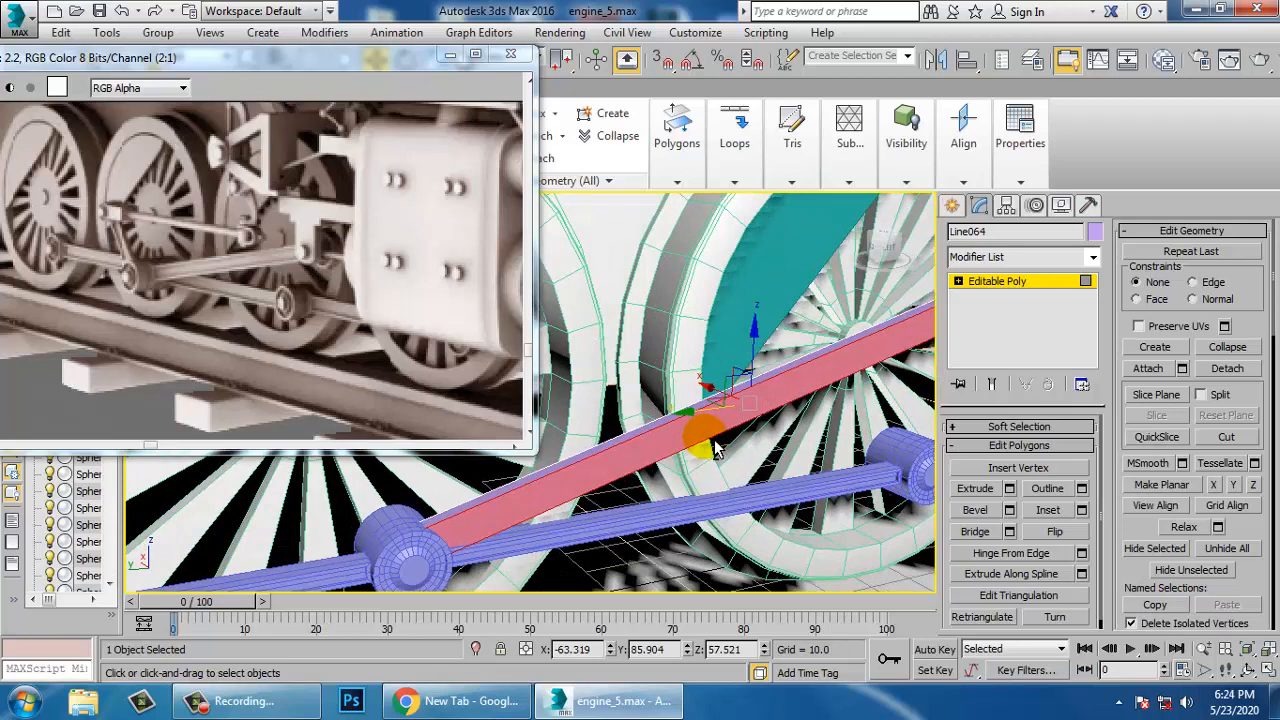
left_click(1082, 510)
left_click(538, 458)
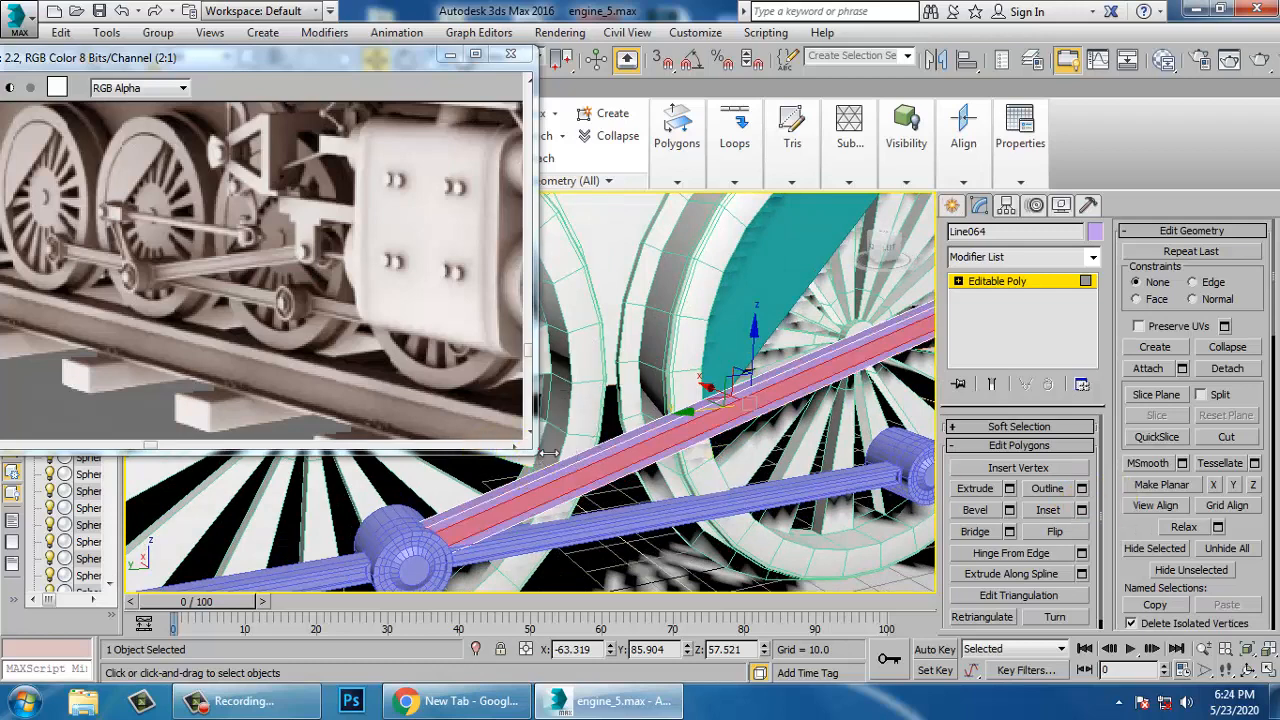
Extrude the rod's inset face inward with a height of -0.956 to form a recessed groove
left_click(1010, 488)
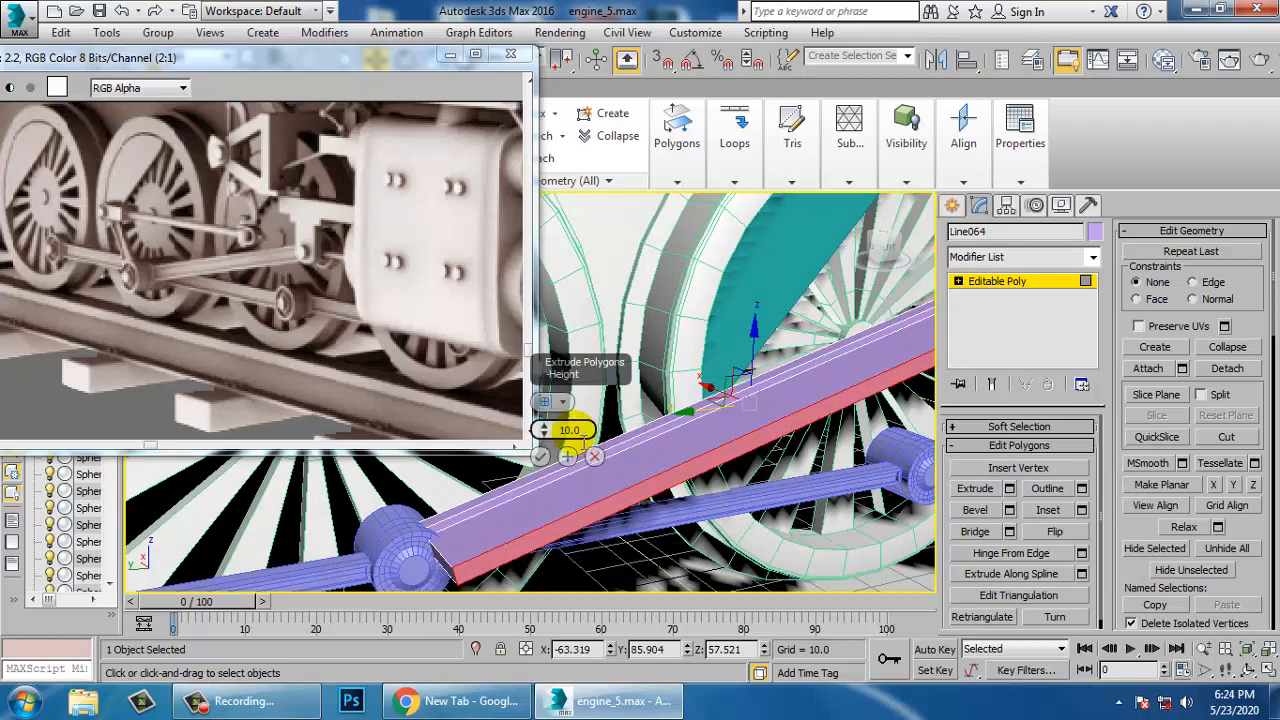
left_click_drag(543, 440, 589, 500)
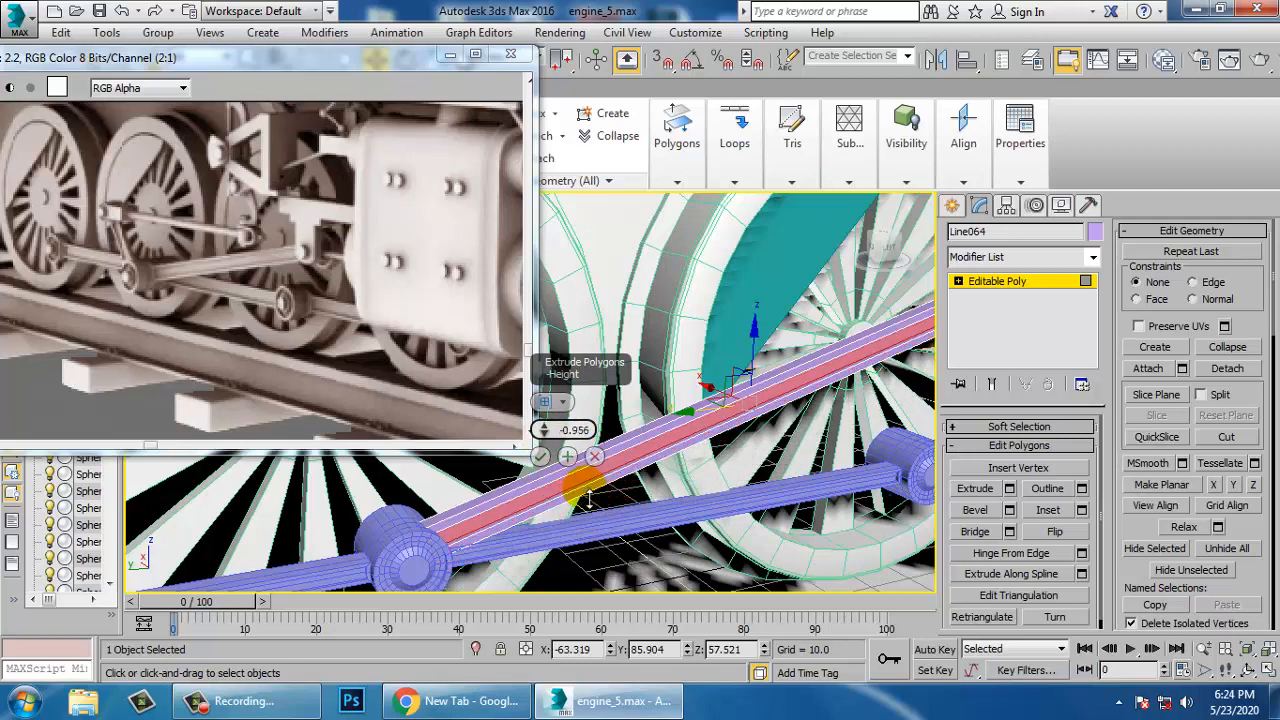
left_click(540, 456)
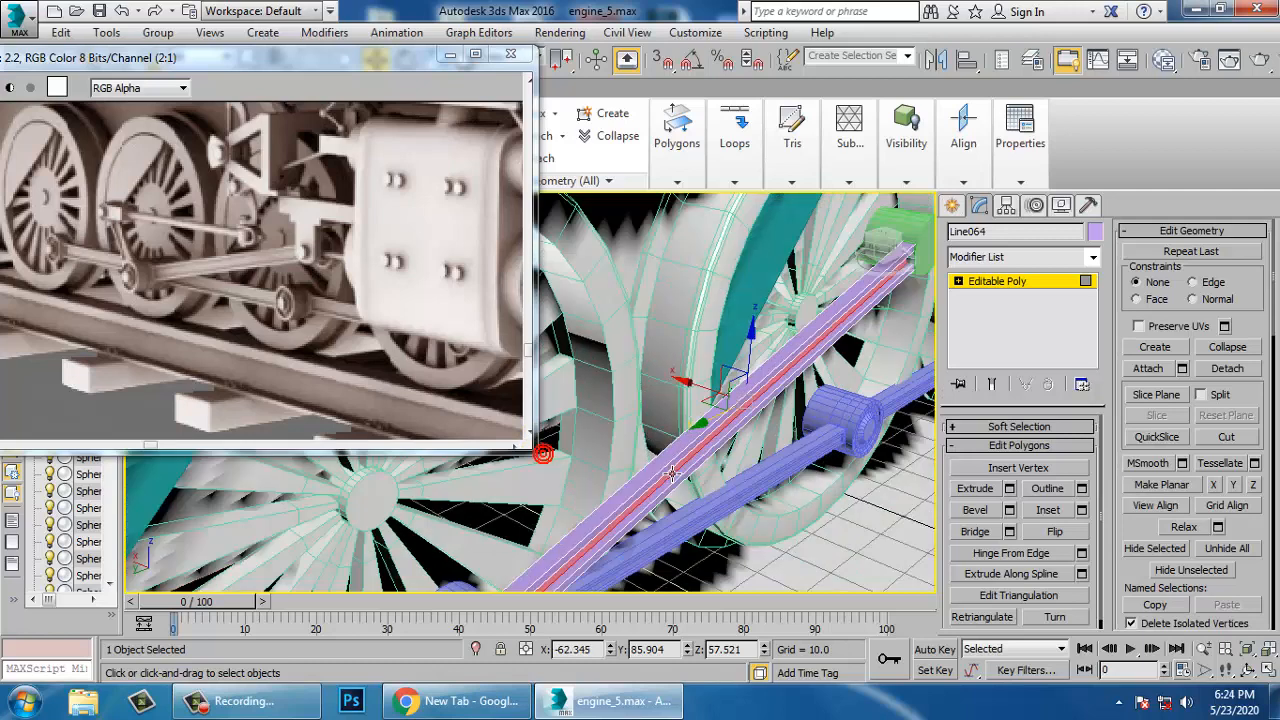
left_click(1006, 284)
Select all objects in the scene and assign them the 01 - Default material using the Compact Material Editor
key("ctrl+a")
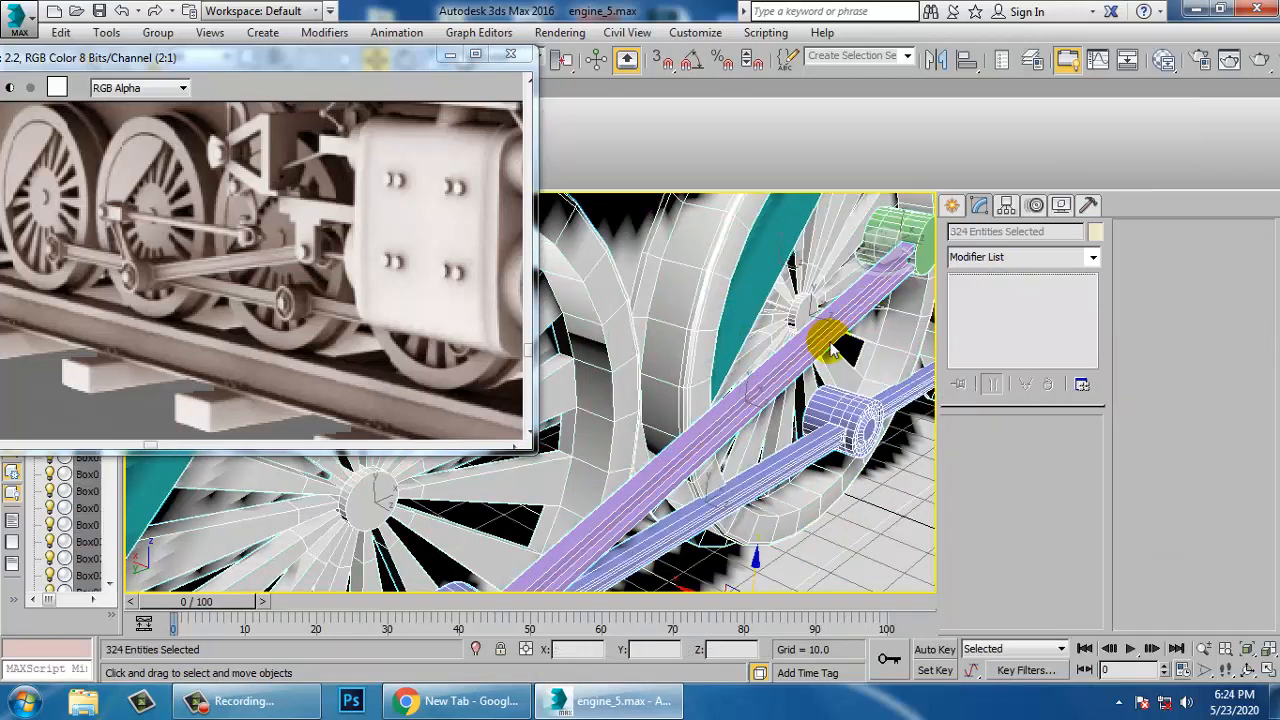
key("m")
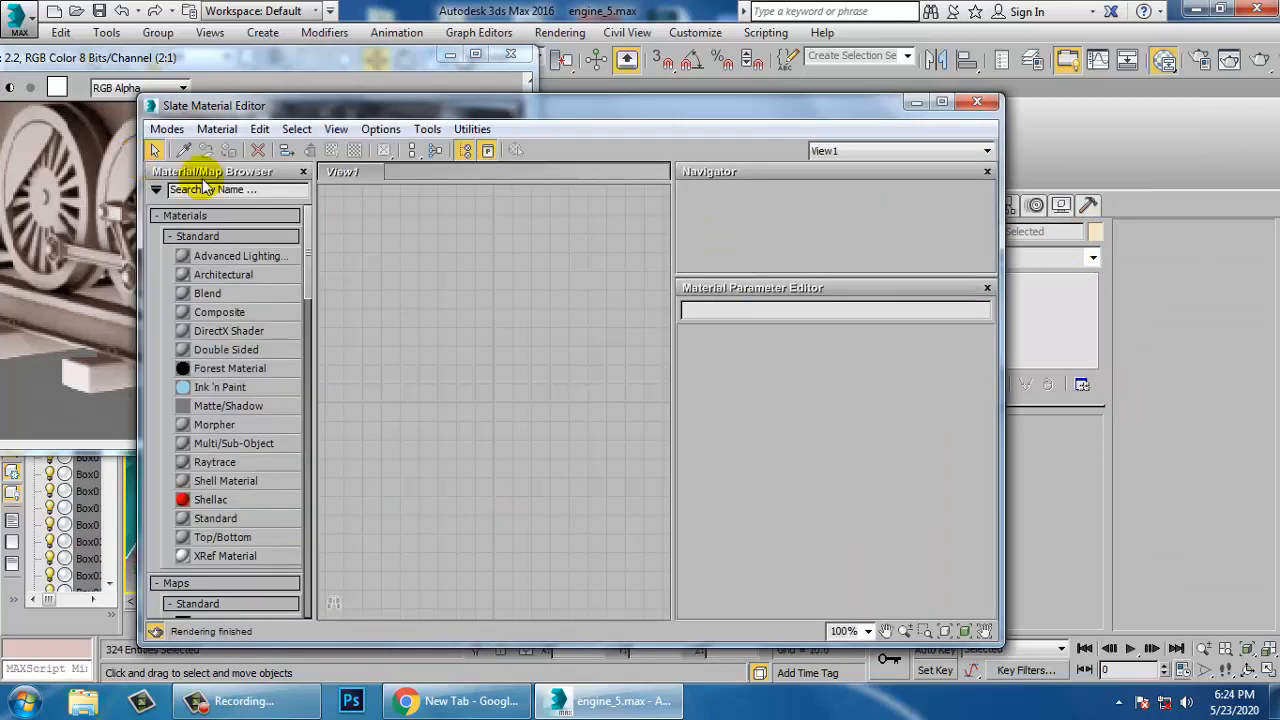
left_click(165, 130)
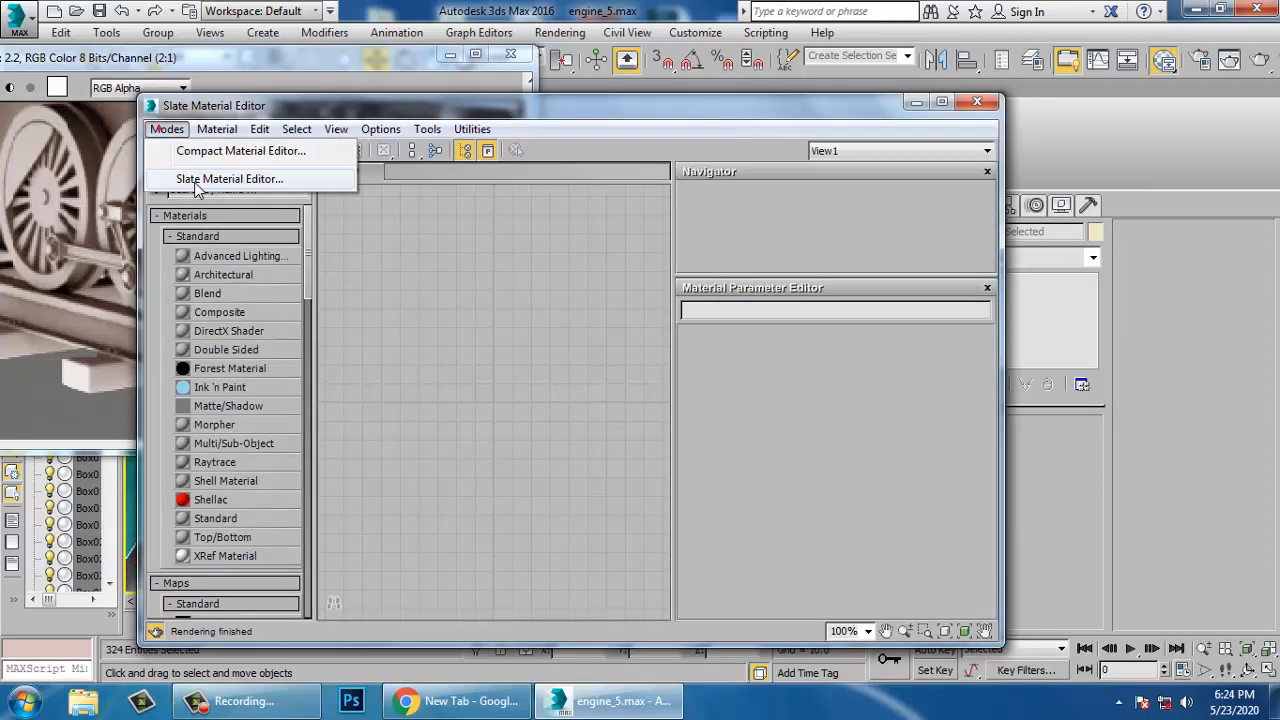
left_click(200, 143)
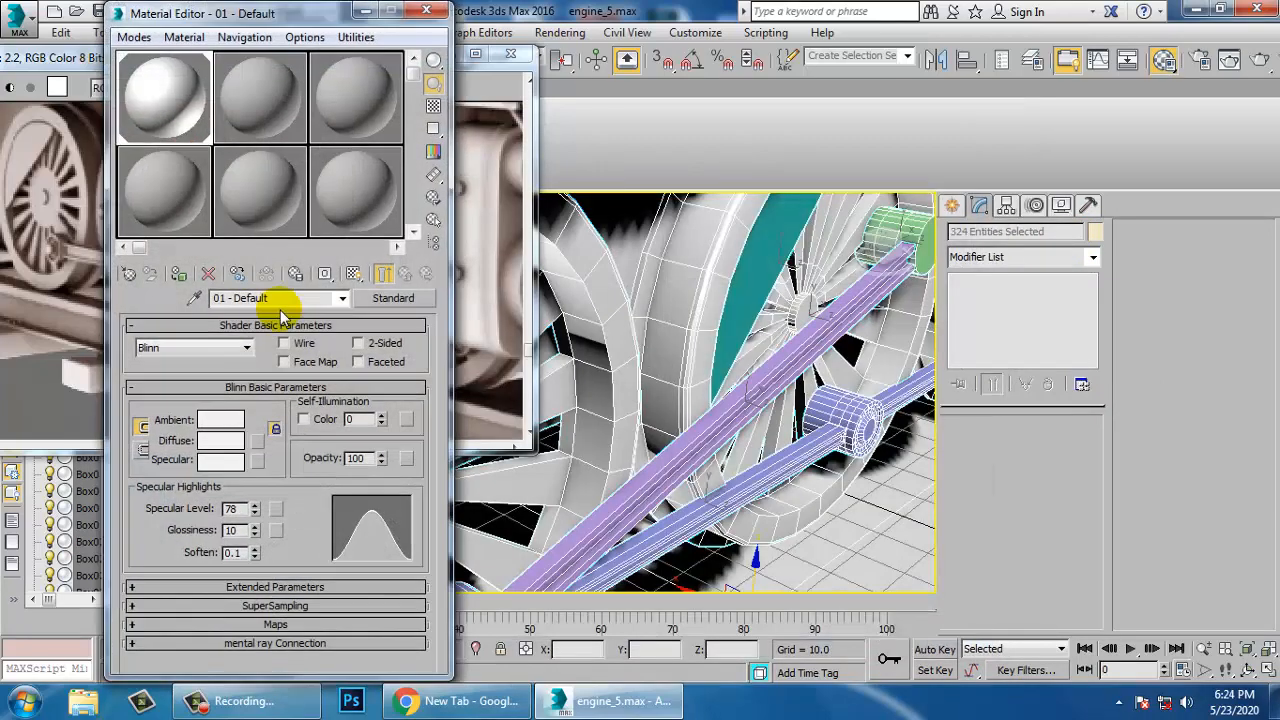
left_click(179, 276)
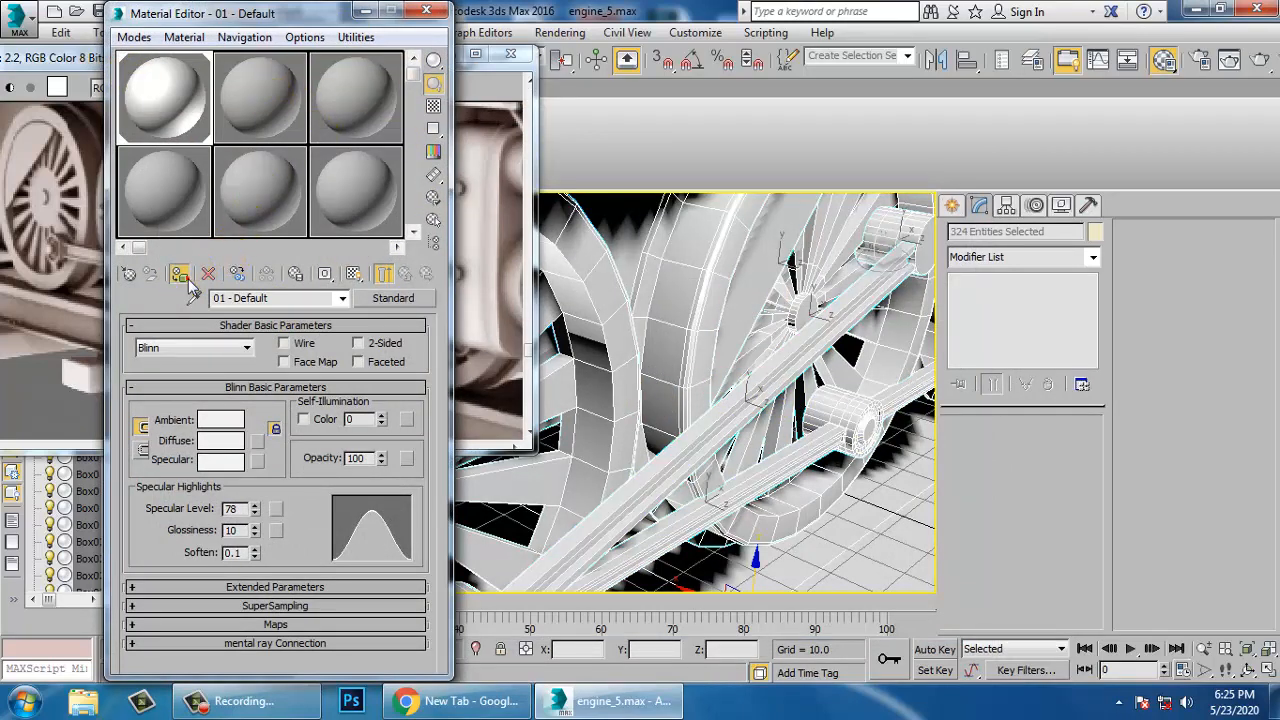
left_click(363, 11)
Deselect everything and turn off the edged-faces display in the perspective view
scroll(786, 414, "down", 10)
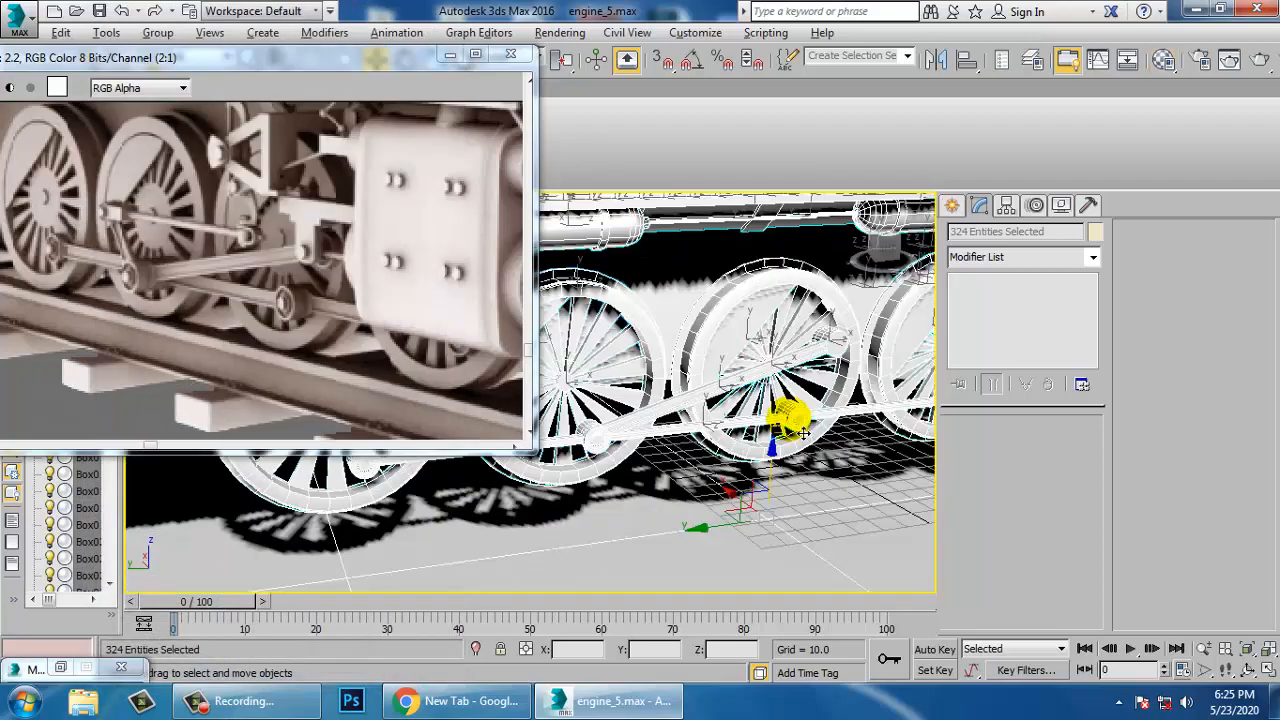
left_click(737, 251)
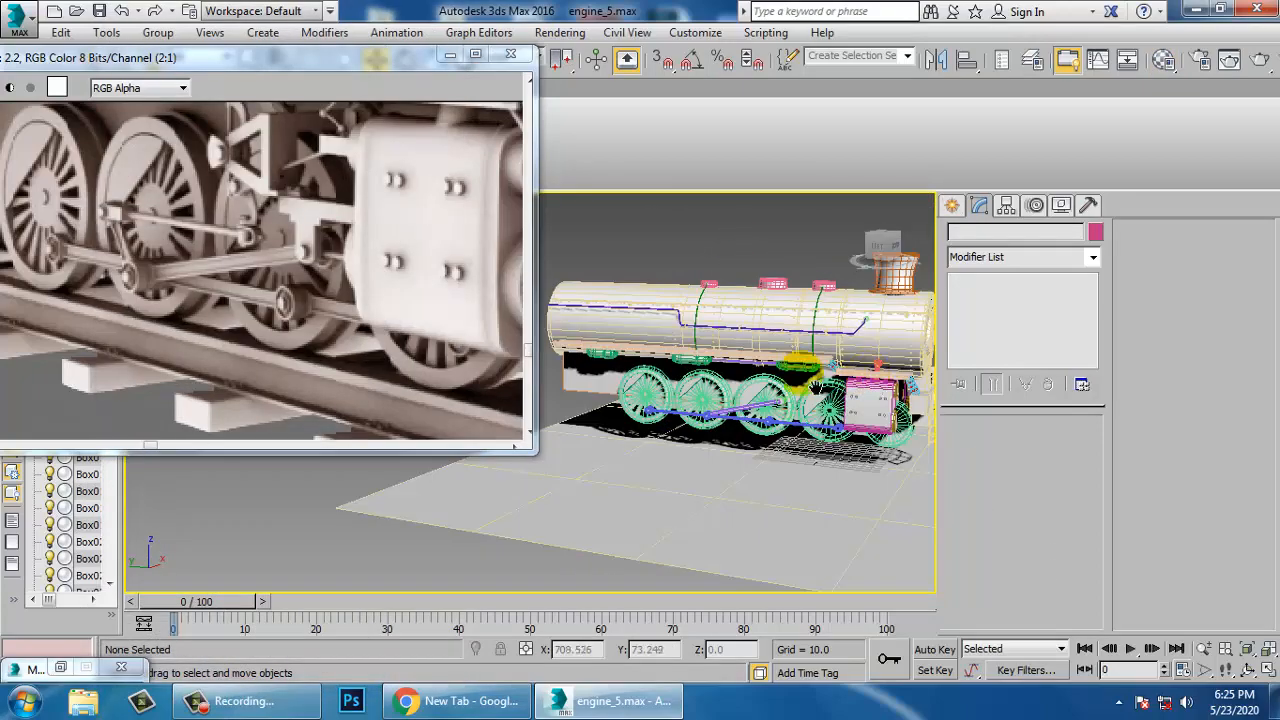
middle_click_drag(806, 377, 749, 371)
scroll(749, 371, "up", 3)
key("F4")
scroll(720, 440, "up", 5)
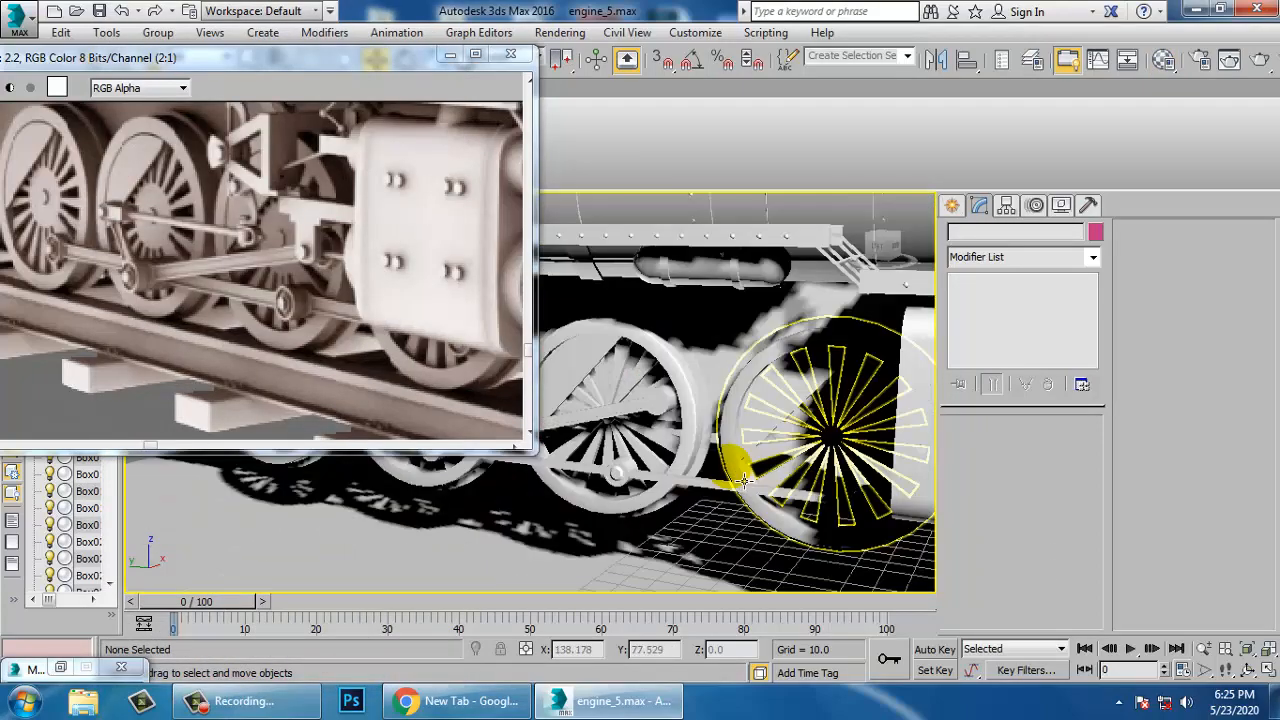
middle_click_drag(714, 458, 756, 473)
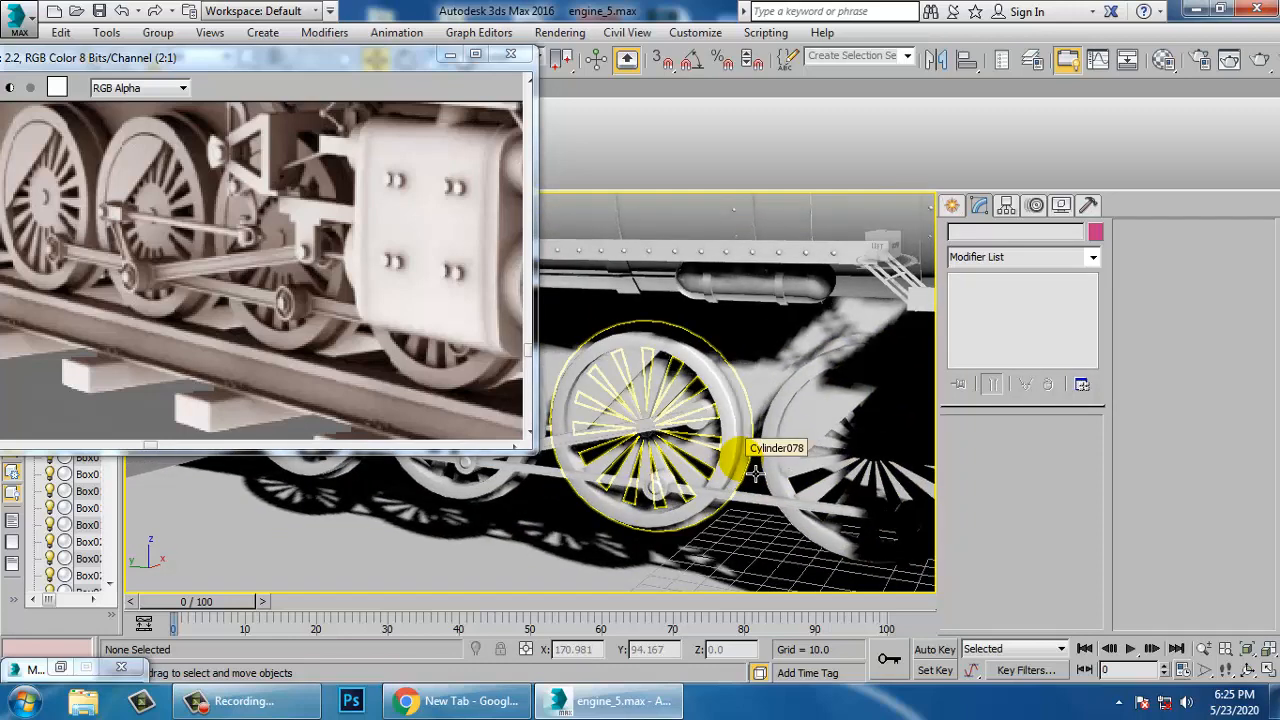
Examine the reference image's wheel linkage, running board and rear boiler section for details missing from the model
middle_click_drag(457, 277, 430, 330)
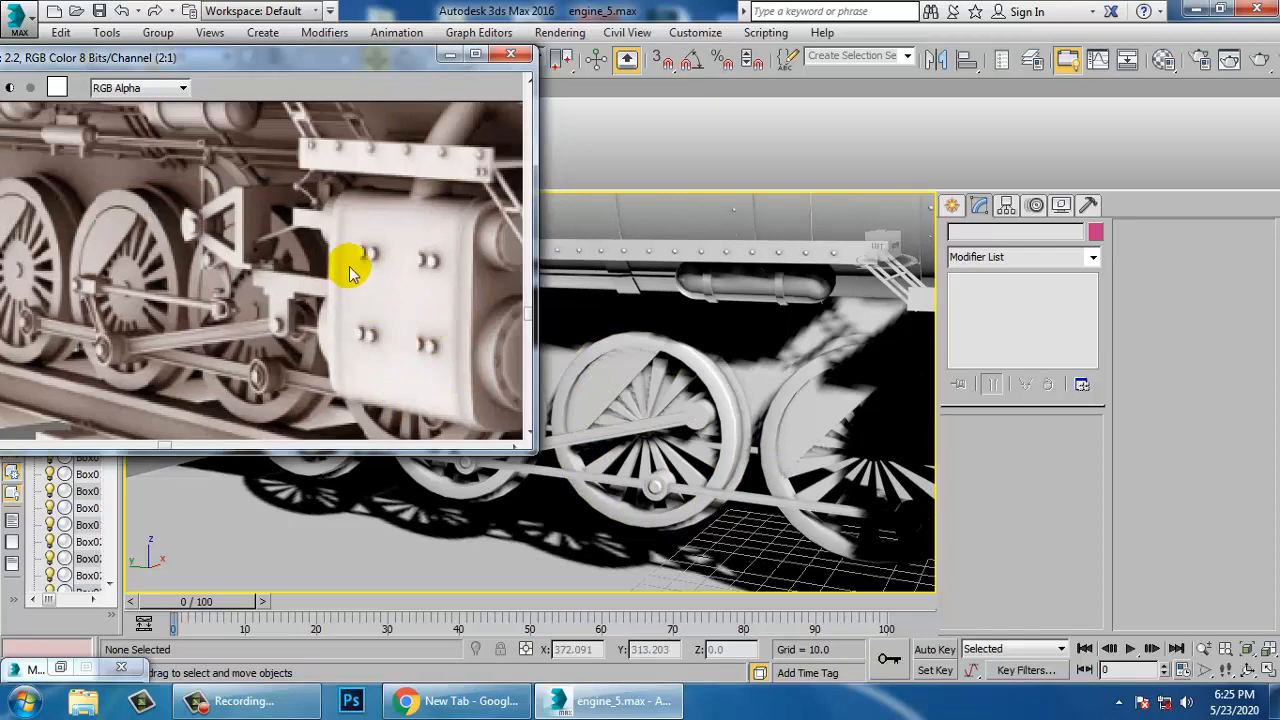
scroll(370, 355, "down", 2)
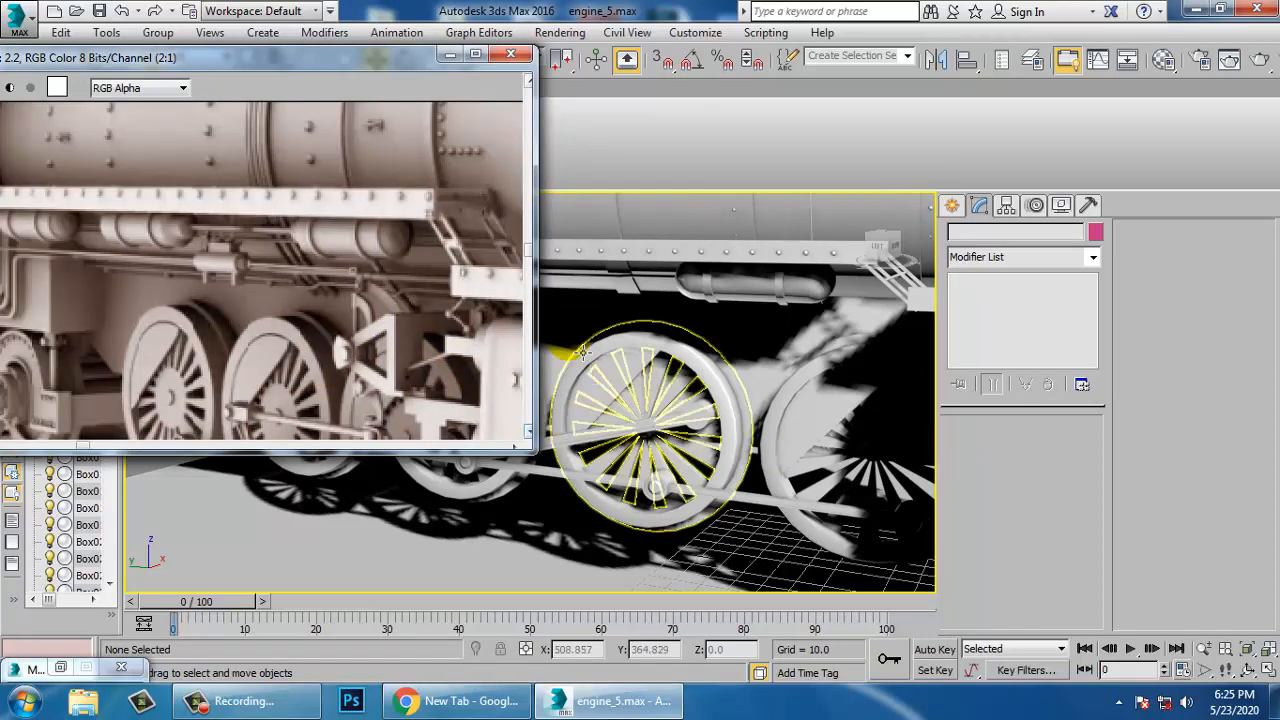
scroll(705, 434, "down", 4)
middle_click_drag(698, 483, 751, 449)
middle_click_drag(228, 266, 380, 266)
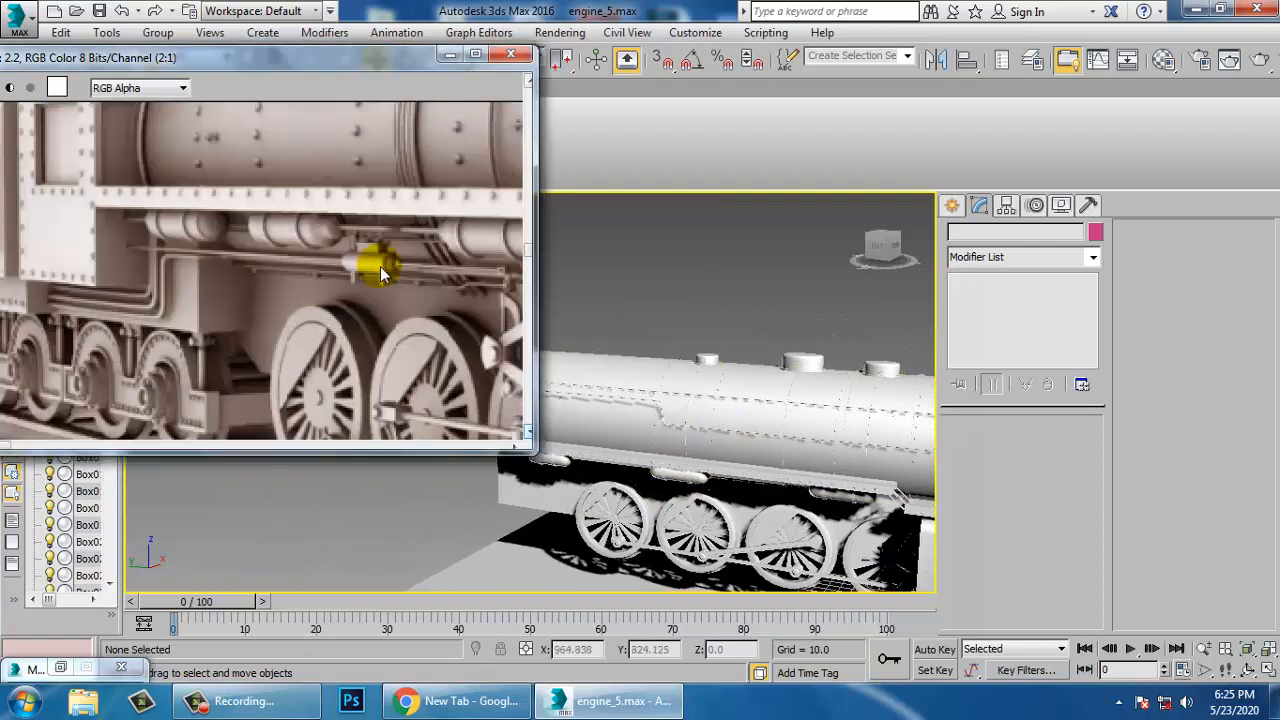
middle_click_drag(265, 262, 166, 271)
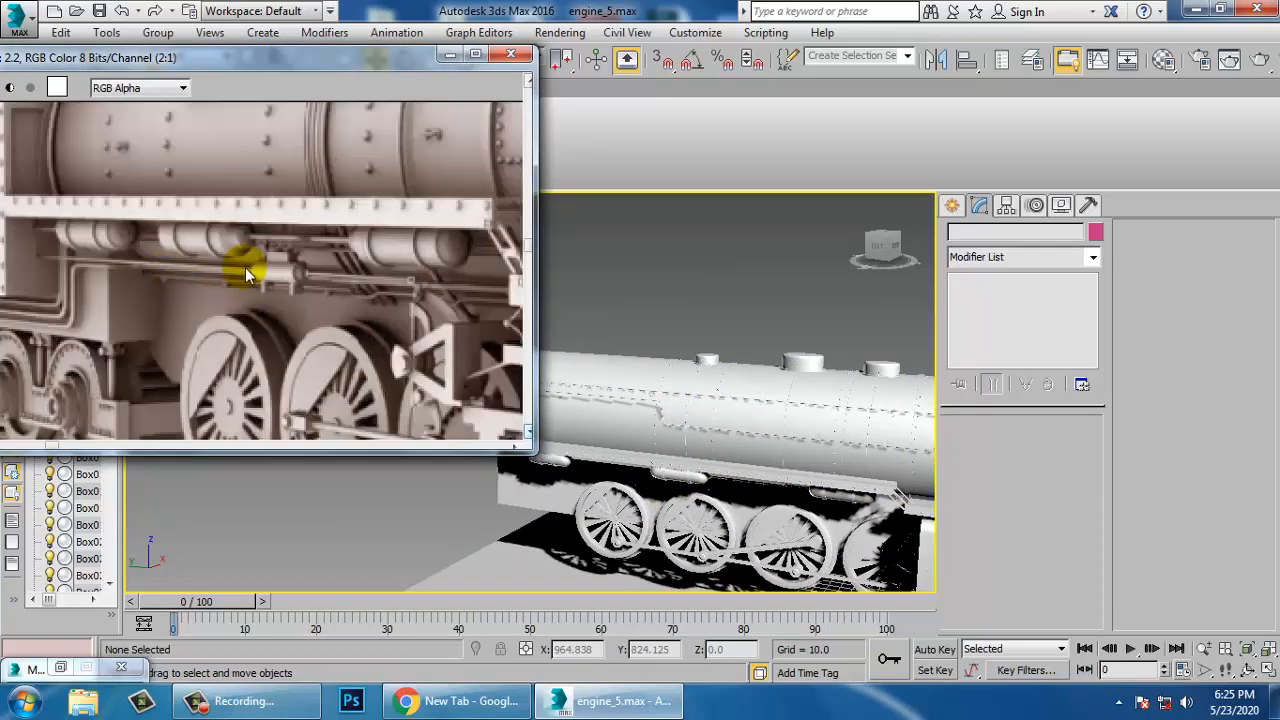
middle_click_drag(245, 267, 337, 435)
Clone the rearmost rivet ring on the boiler toward the rear as 2 evenly spaced copies
scroll(854, 369, "up", 4)
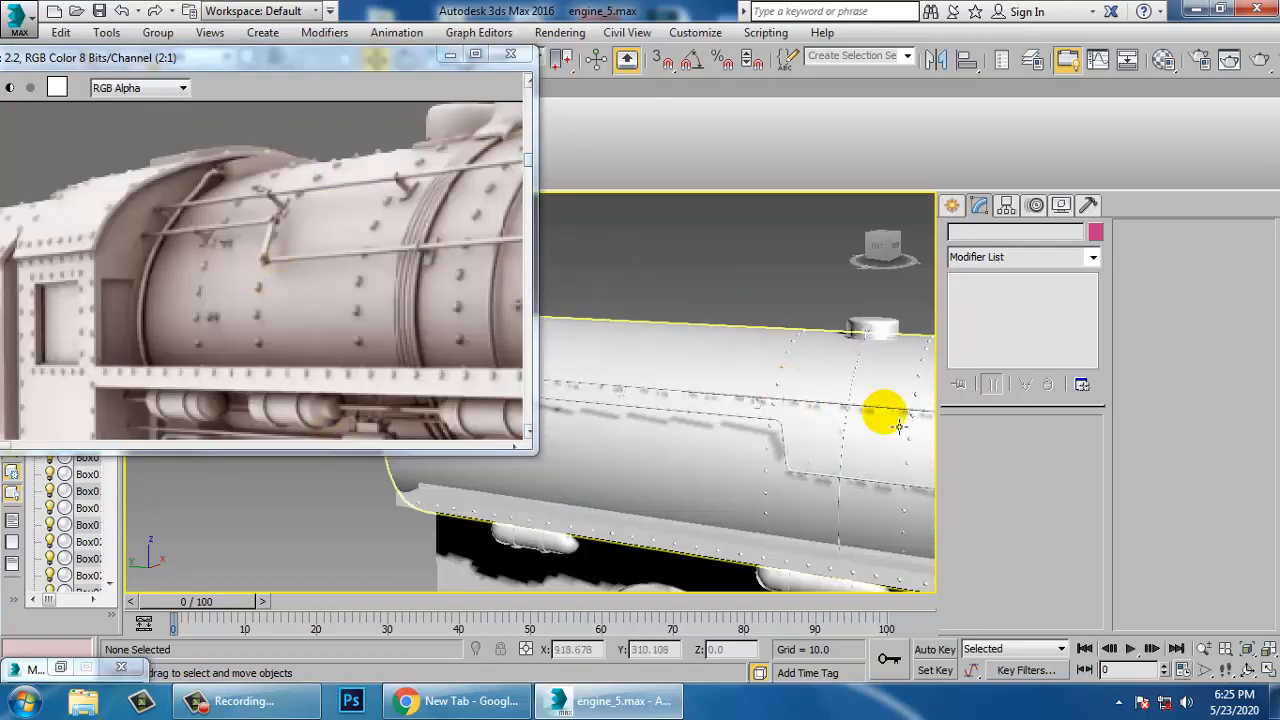
left_click(795, 377)
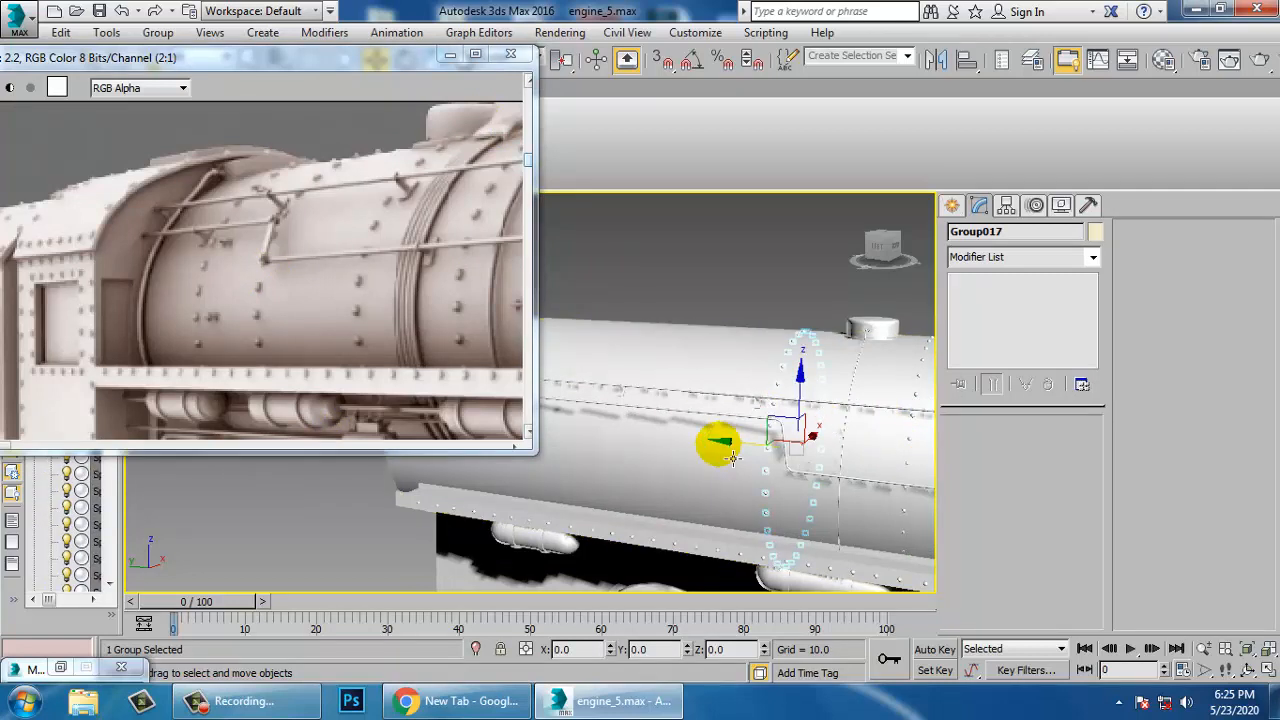
left_click_drag(740, 458, 638, 458)
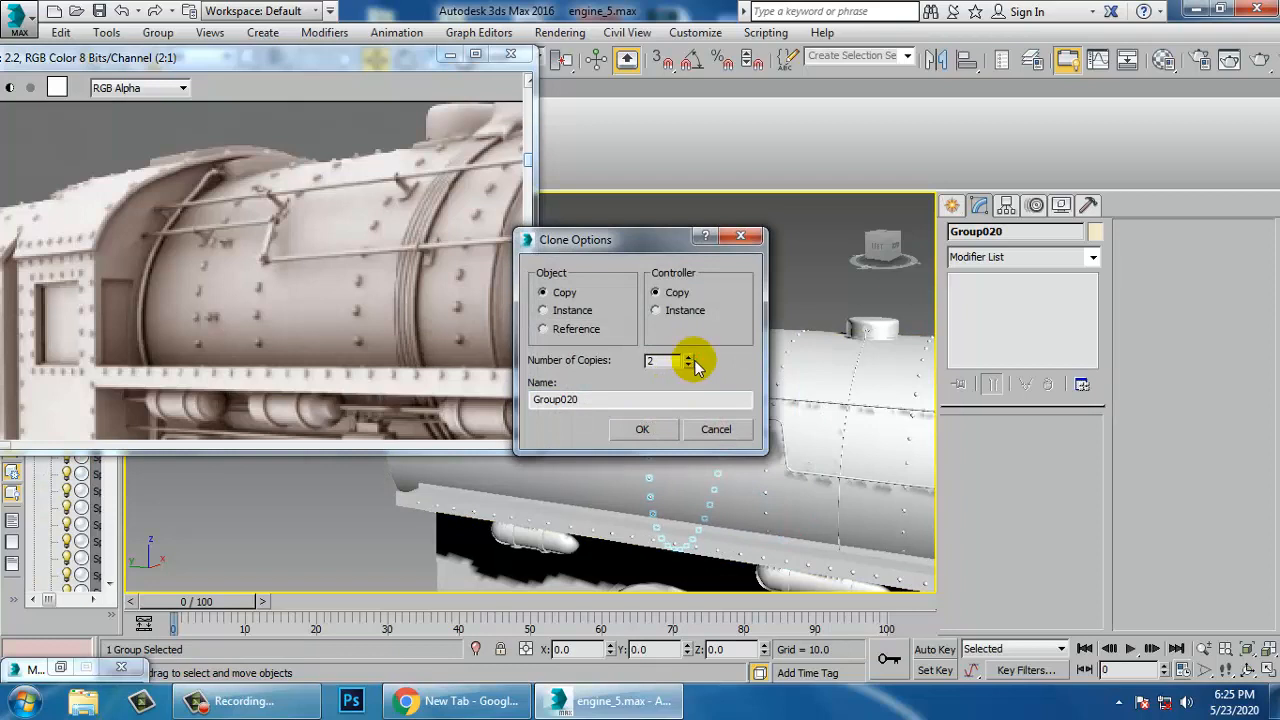
left_click(640, 430)
Clone the rearmost rivet ring once more as a copy nearer the boiler's rear end
middle_click_drag(800, 470, 912, 490)
mouse_move(745, 468)
left_mouse_down()
mouse_move(620, 462)
mouse_move(612, 449)
left_mouse_up()
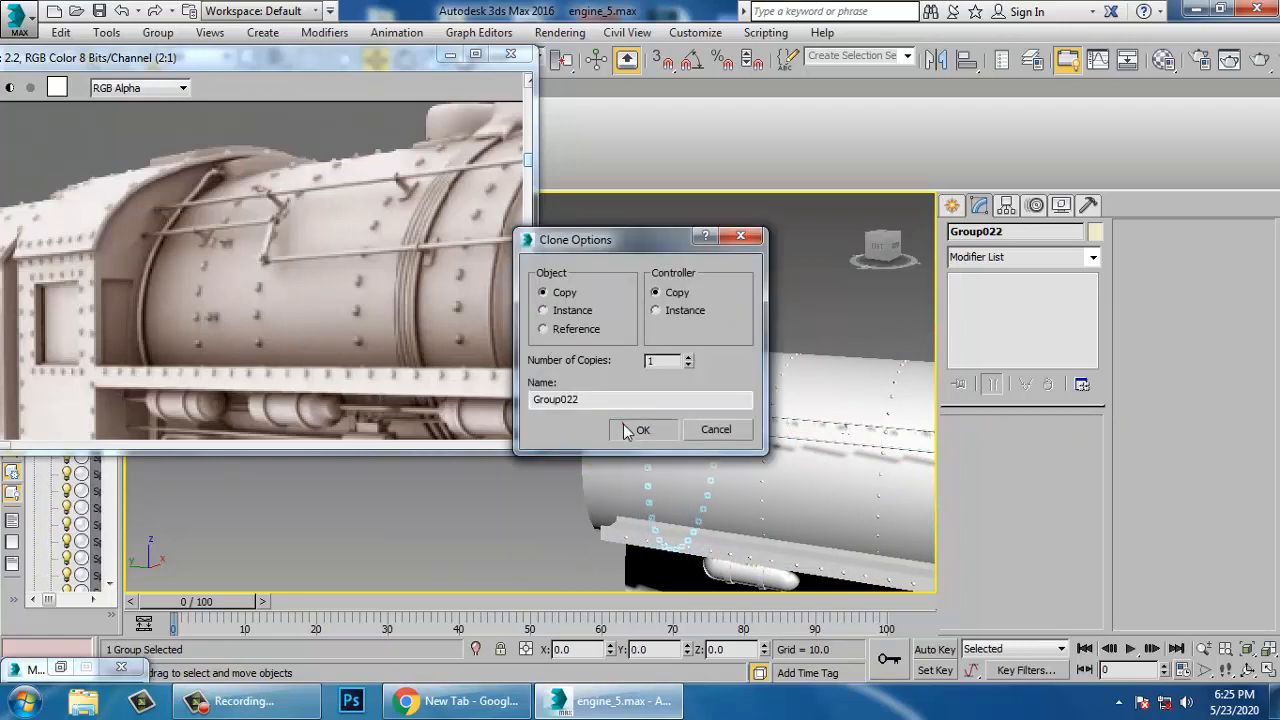
left_click(622, 424)
Clone the small boiler-top dome together with its encircling boiler band as a single copy at the boiler's rear end
middle_click_drag(705, 466, 640, 436)
scroll(642, 433, "down", 3)
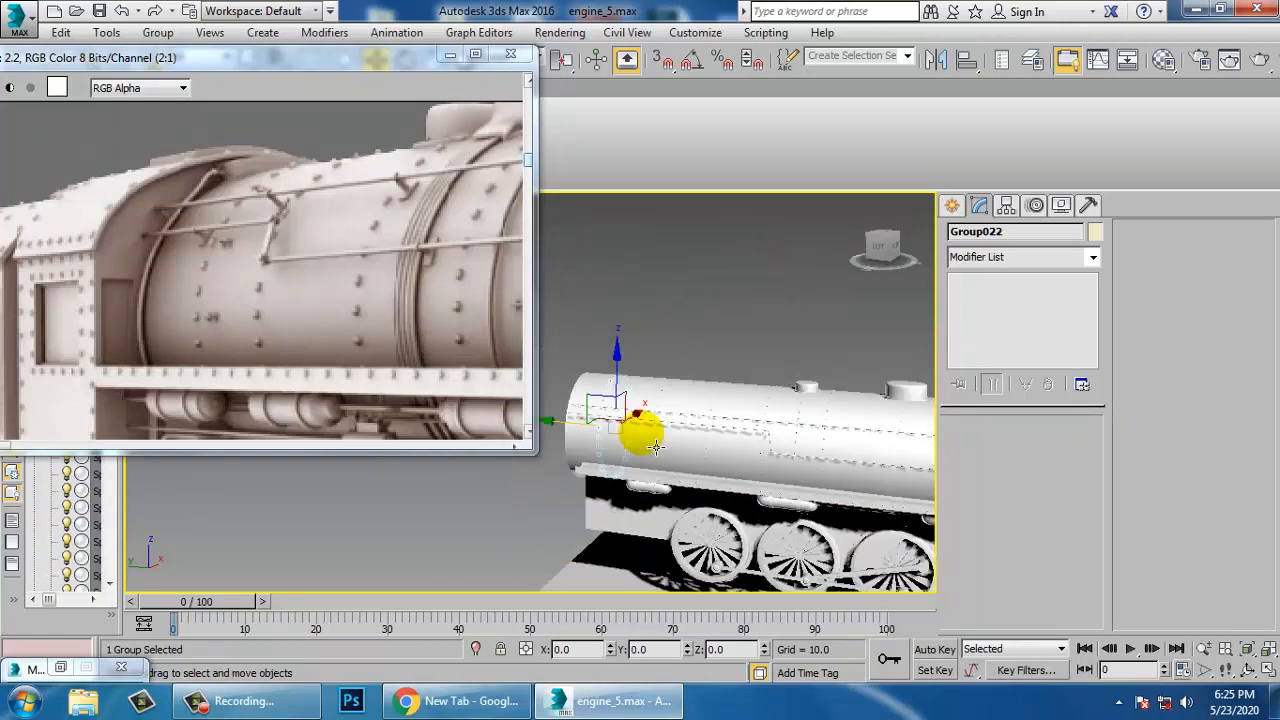
scroll(645, 428, "up", 2)
middle_click_drag(314, 224, 159, 270)
middle_click_drag(923, 376, 757, 408)
scroll(842, 408, "up", 4)
middle_click_drag(920, 408, 666, 392, "alt")
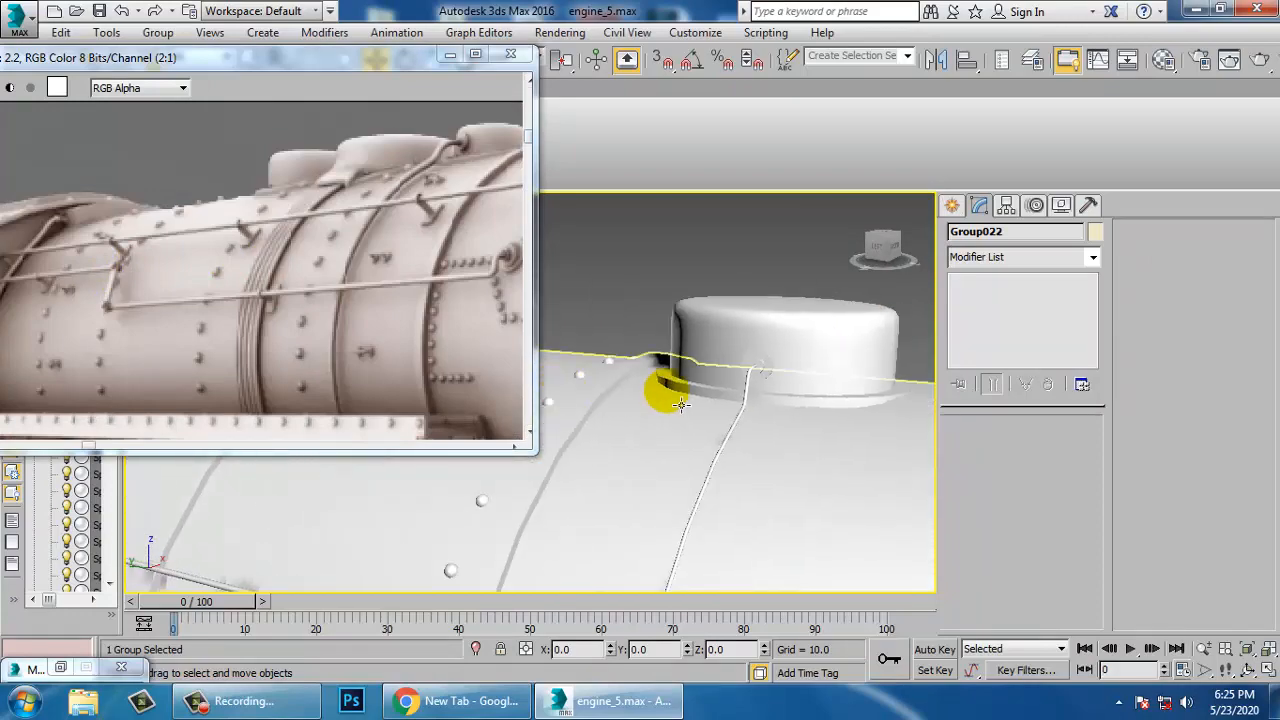
left_click(813, 322)
left_click(760, 361, "ctrl")
scroll(771, 371, "down", 5)
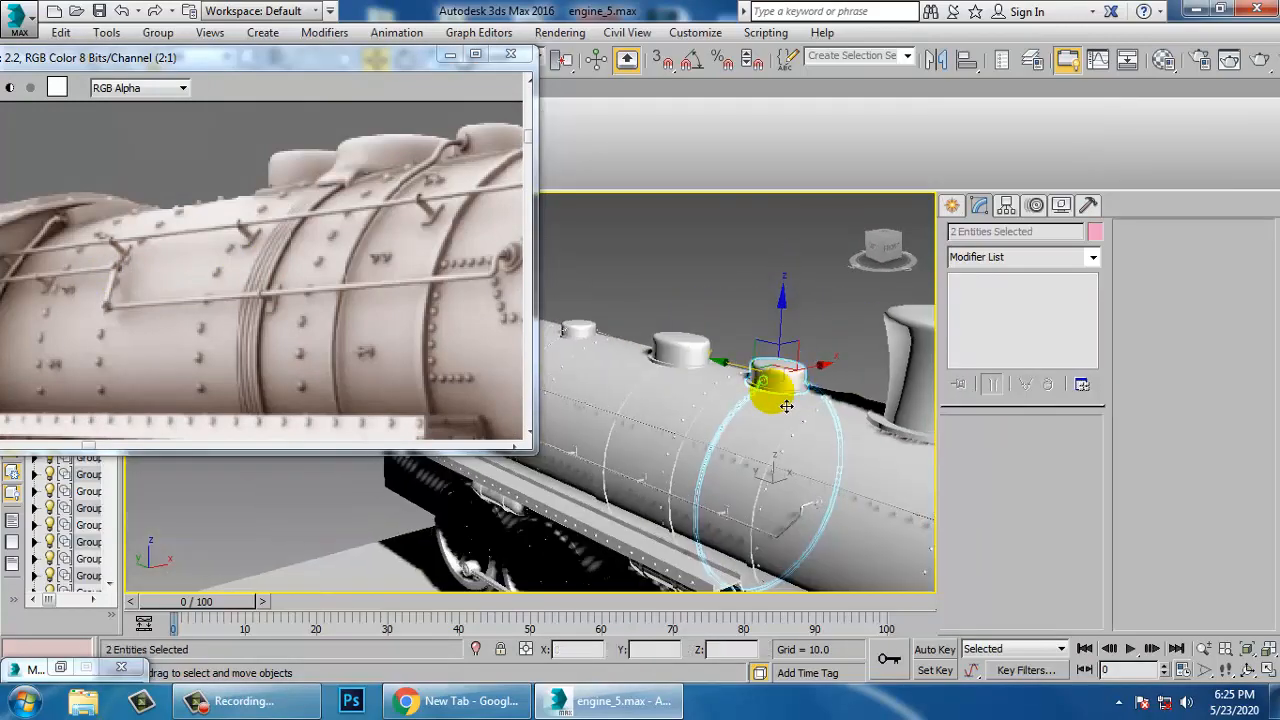
middle_click_drag(763, 386, 893, 420, "alt")
scroll(820, 406, "down", 5)
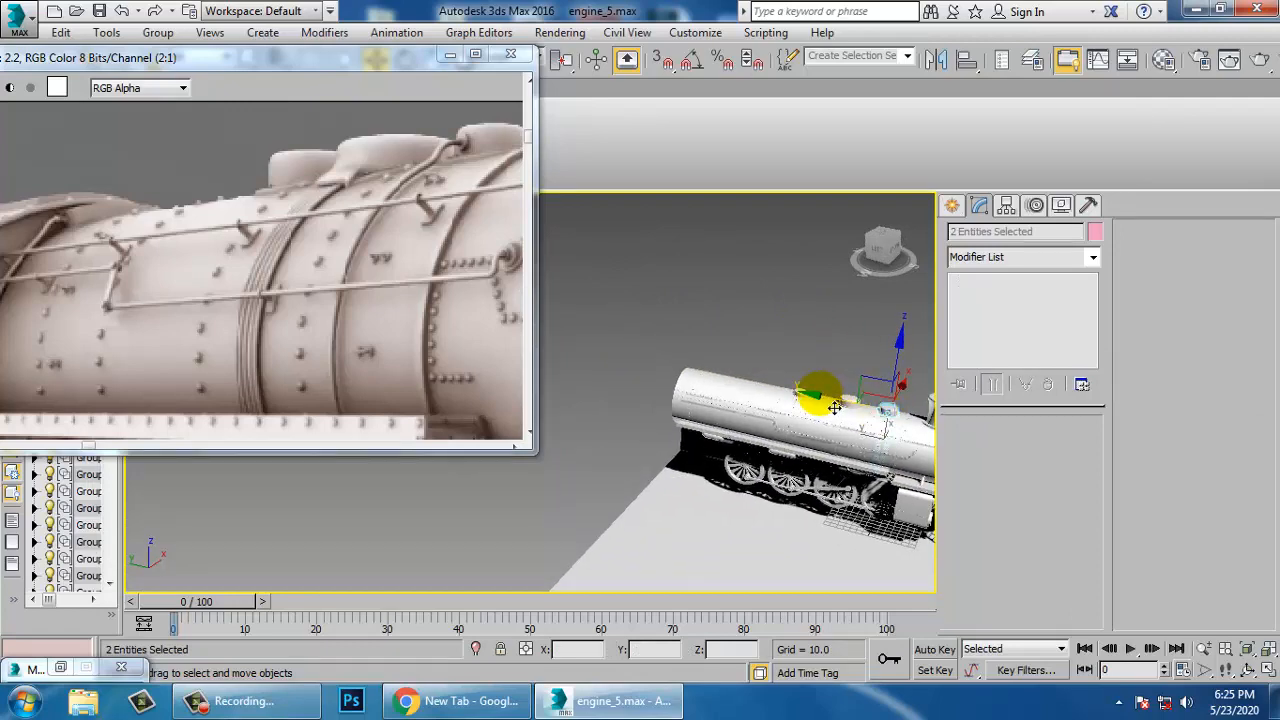
left_click_drag(831, 403, 721, 393)
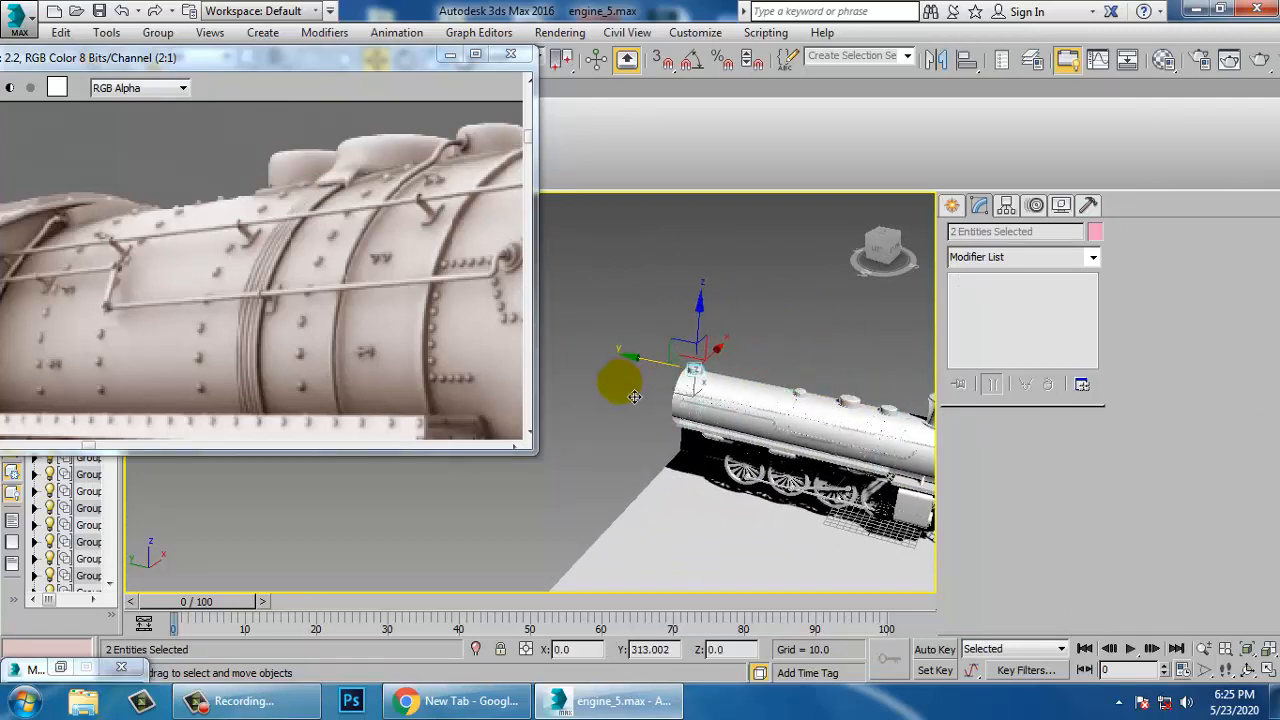
left_click_drag(634, 397, 634, 397, "shift")
left_click(628, 434)
key("z")
scroll(681, 405, "down", 2)
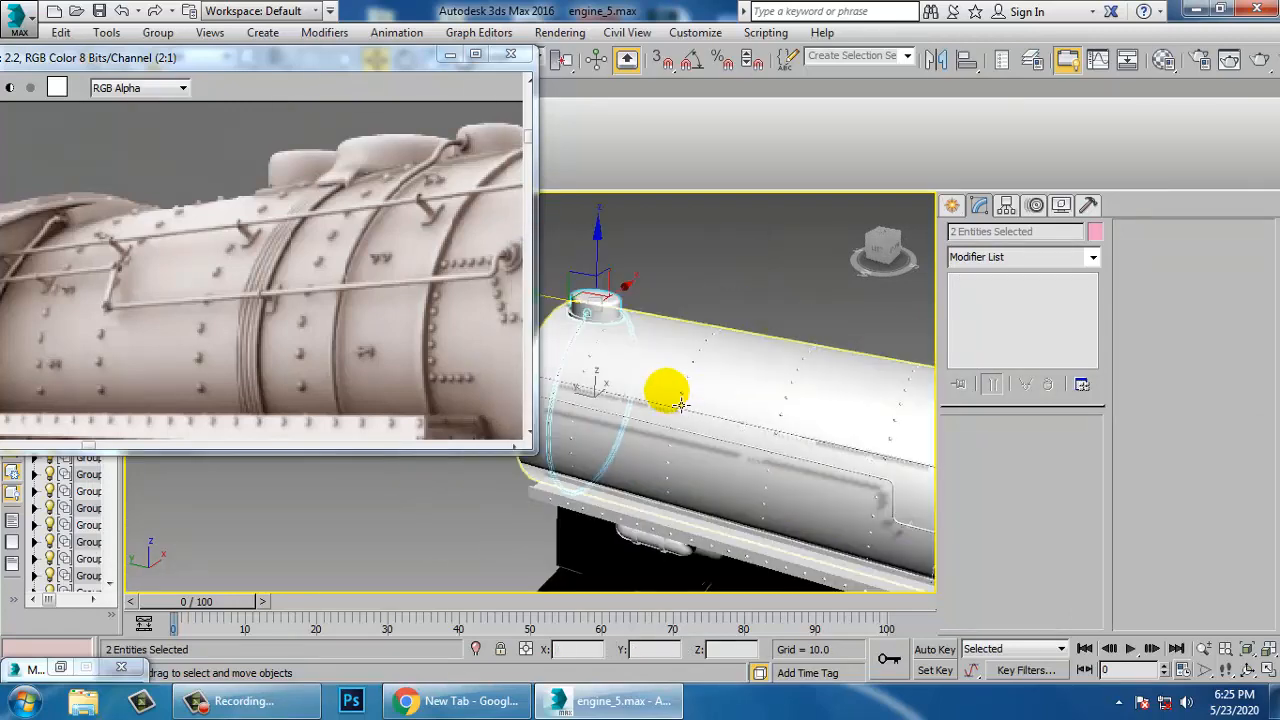
Extend the running board rearward to the back of the boiler by moving its rear end vertices
middle_click_drag(680, 404, 738, 375, "alt")
middle_click_drag(680, 416, 763, 471, "alt")
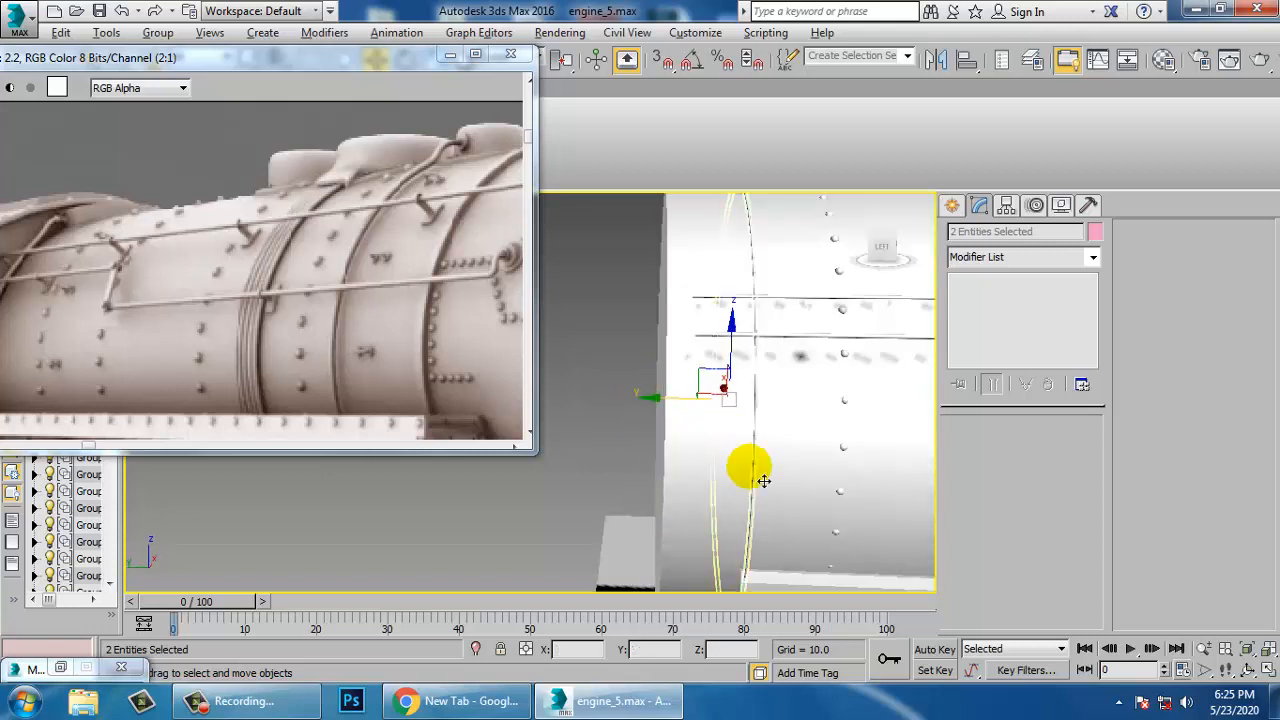
middle_click_drag(343, 409, 549, 178)
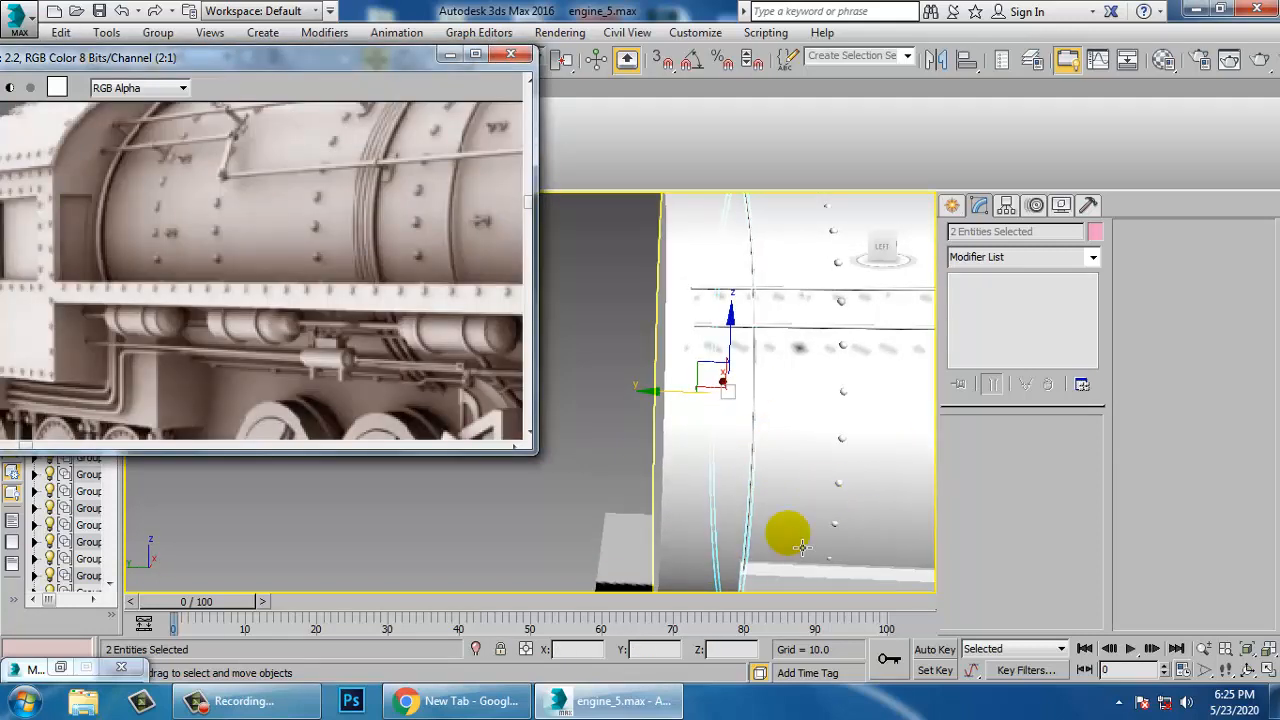
left_click(783, 582)
middle_click_drag(779, 575, 669, 429)
key("1")
left_click_drag(580, 401, 698, 550)
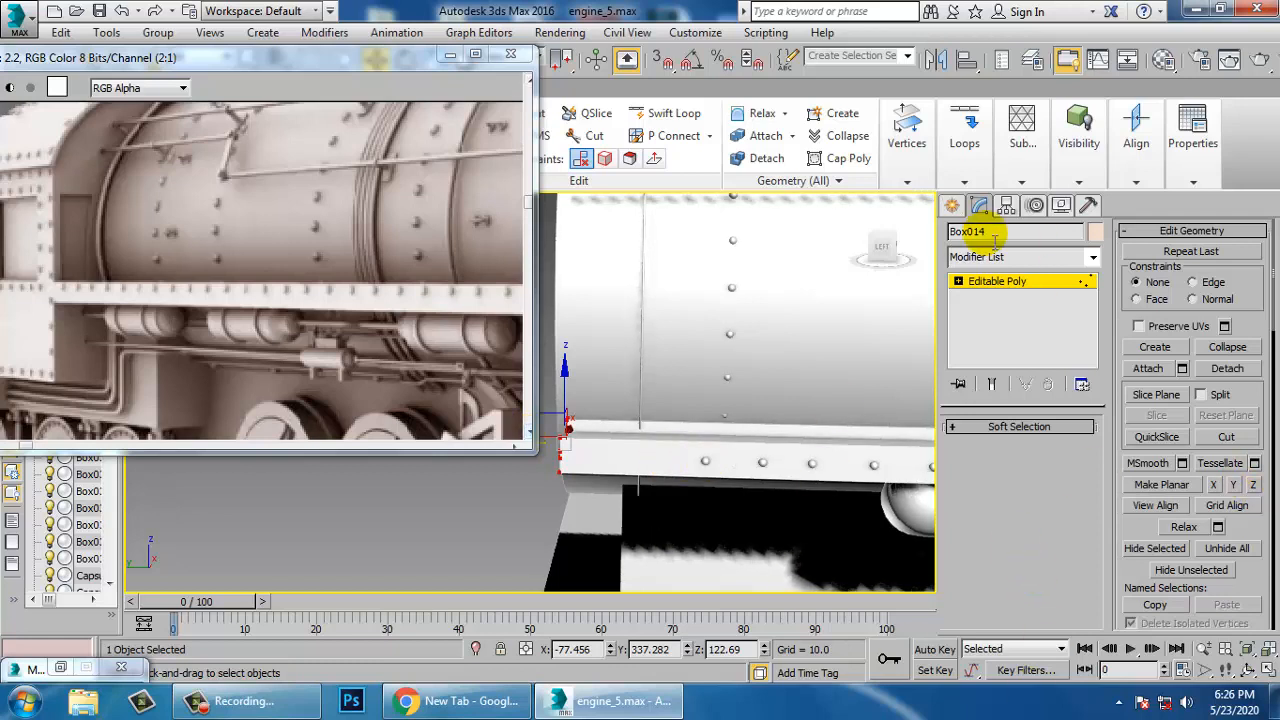
left_click(975, 281)
Clone the two rearmost rivets on the running board as one copy onto its extended rear end
left_click(762, 462)
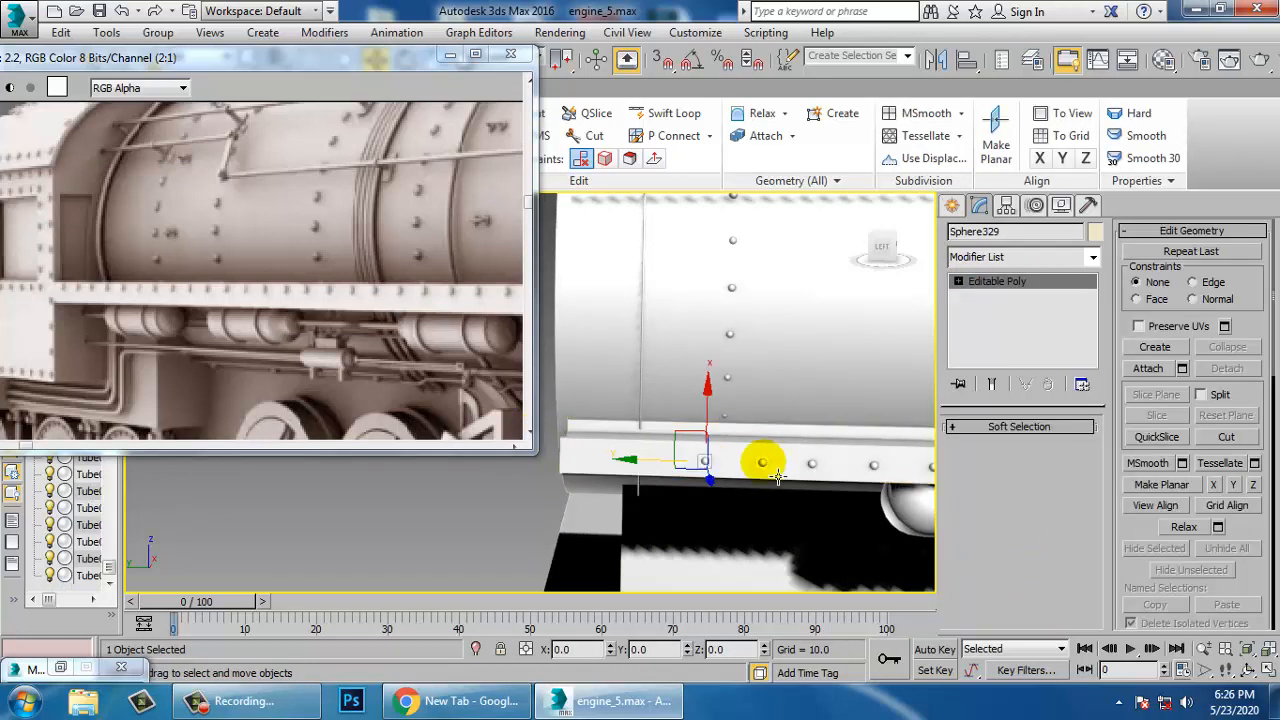
left_click(777, 476, "ctrl")
left_click_drag(675, 476, 566, 484)
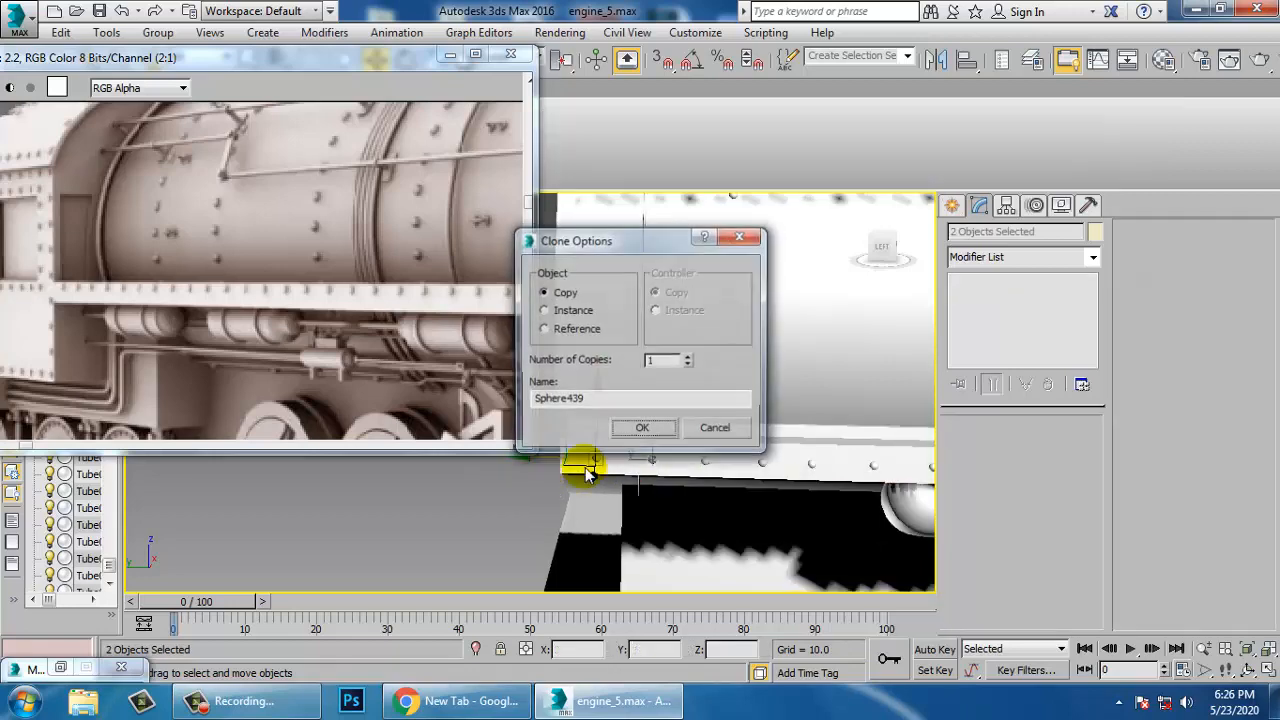
left_click(646, 426)
middle_click_drag(709, 440, 690, 422)
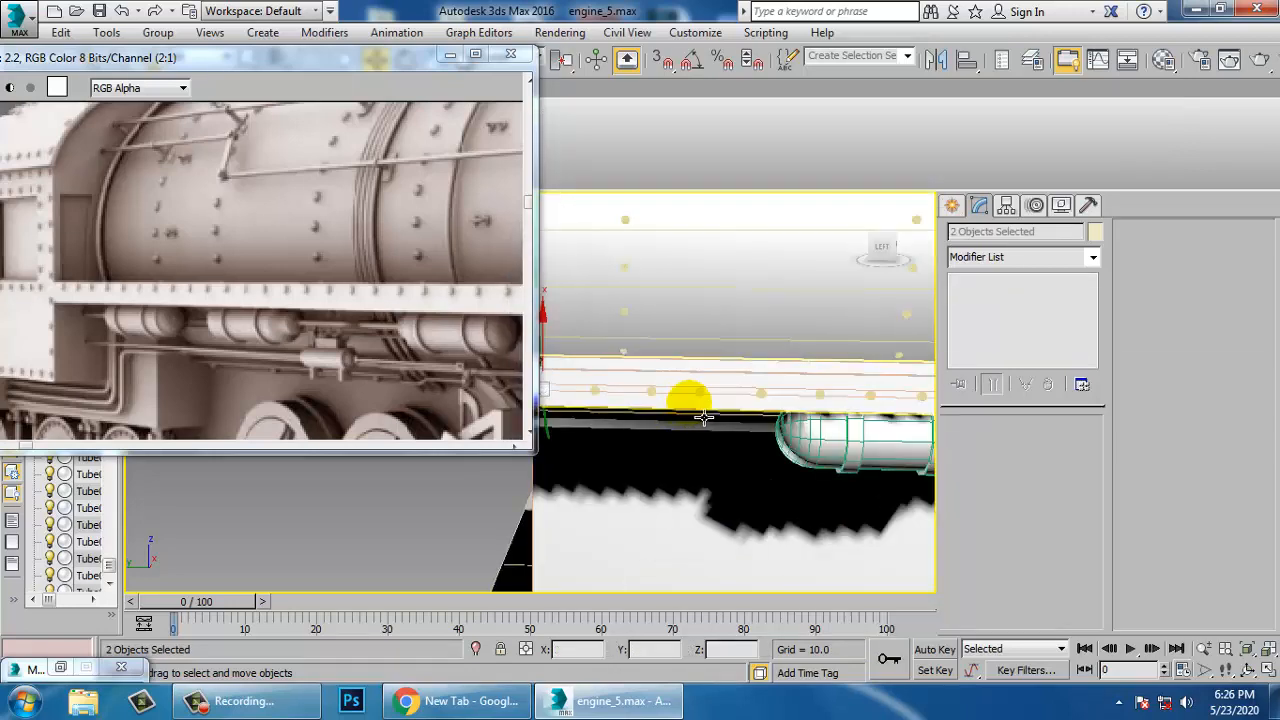
Minimize the reference image and examine the whole locomotive model from the front and side
scroll(703, 417, "down", 5)
middle_click_drag(805, 506, 633, 486)
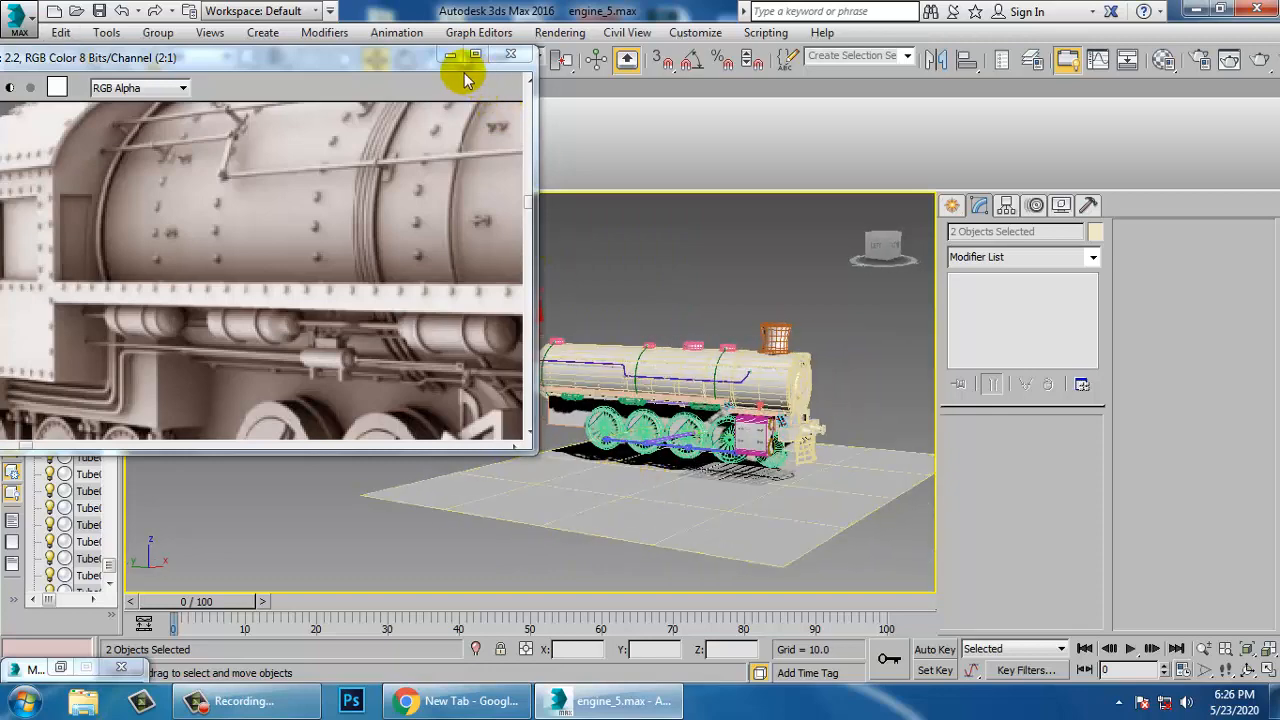
left_click(450, 54)
middle_click_drag(680, 543, 680, 389, "alt")
scroll(629, 411, "up", 4)
scroll(571, 451, "down", 2)
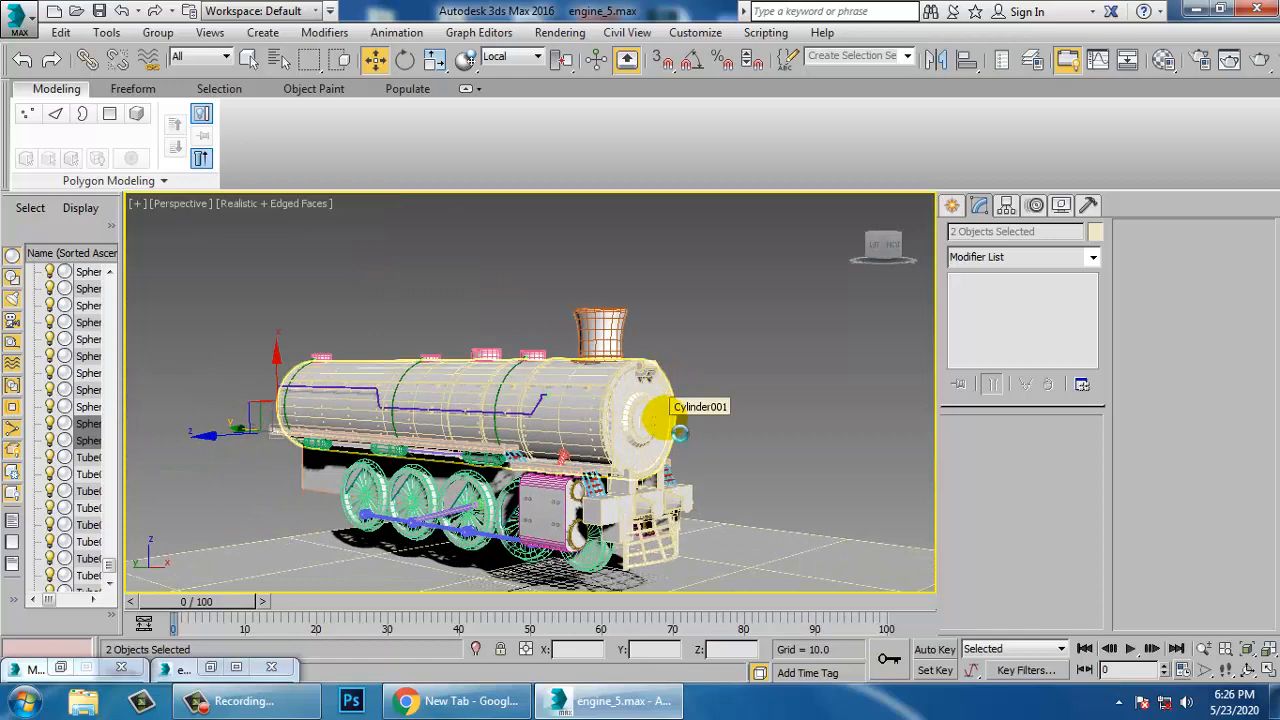
mouse_move(660, 455)
middle_mouse_down("alt")
mouse_move(634, 357)
mouse_move(652, 460)
middle_mouse_up("alt")
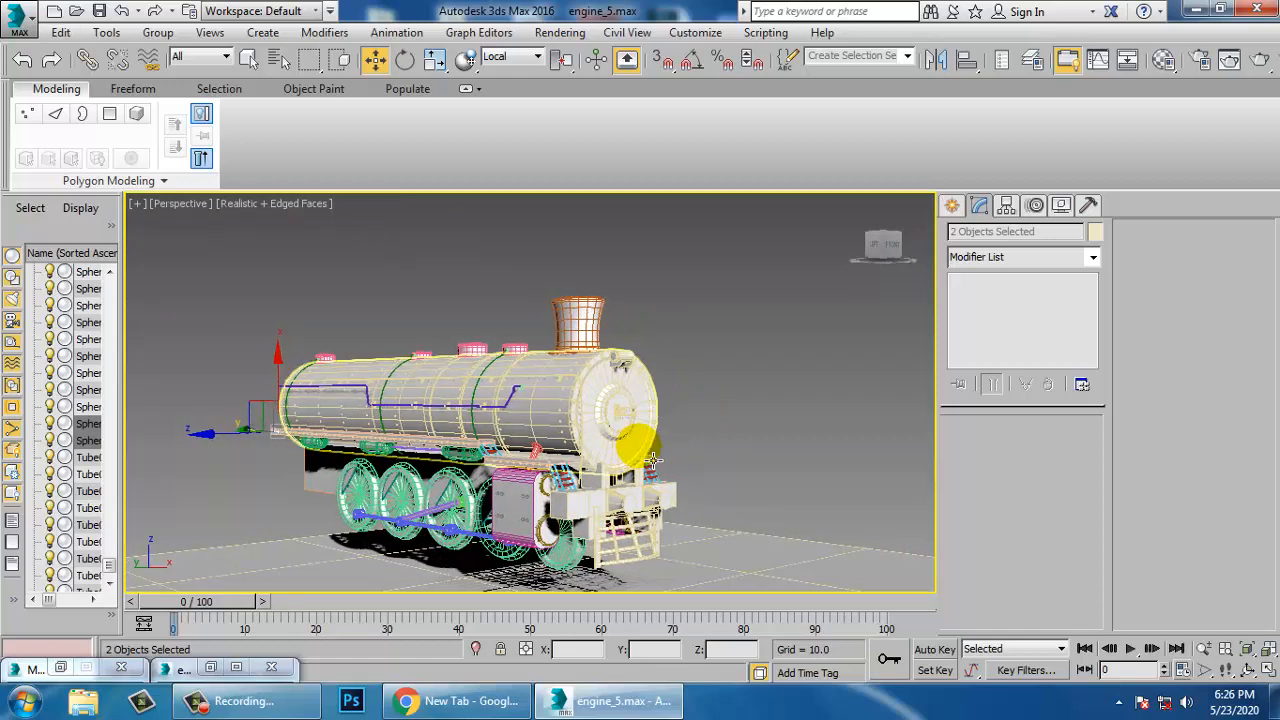
left_click(277, 700)
left_click(1242, 612)
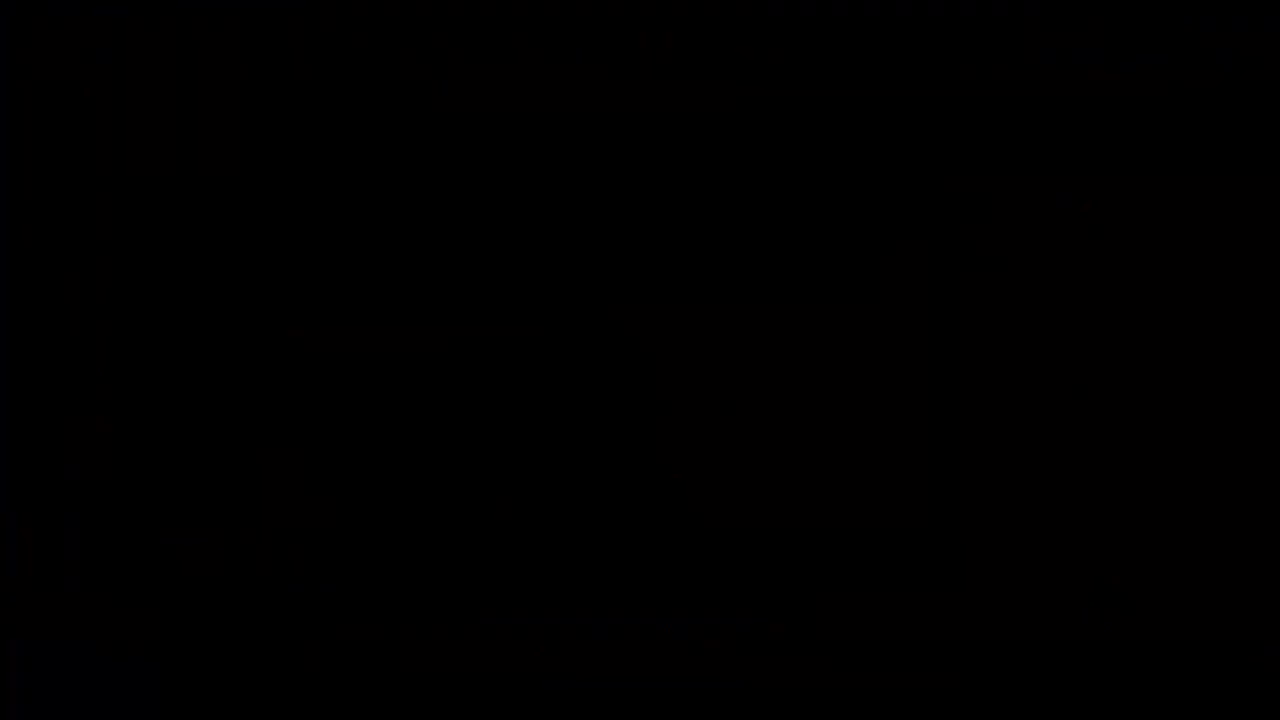